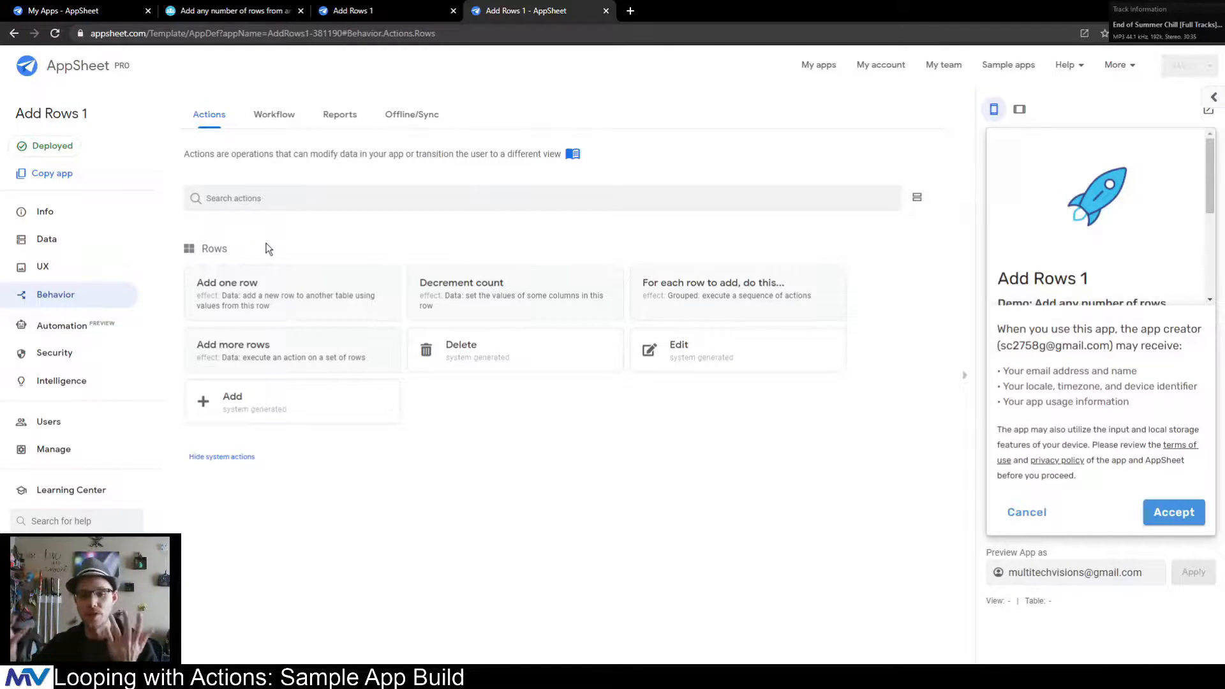
- Close the Add Rows 1 sample app pages and the community article about adding any number of rows
left_click(606, 11)
left_click(453, 11)
left_click(360, 11)
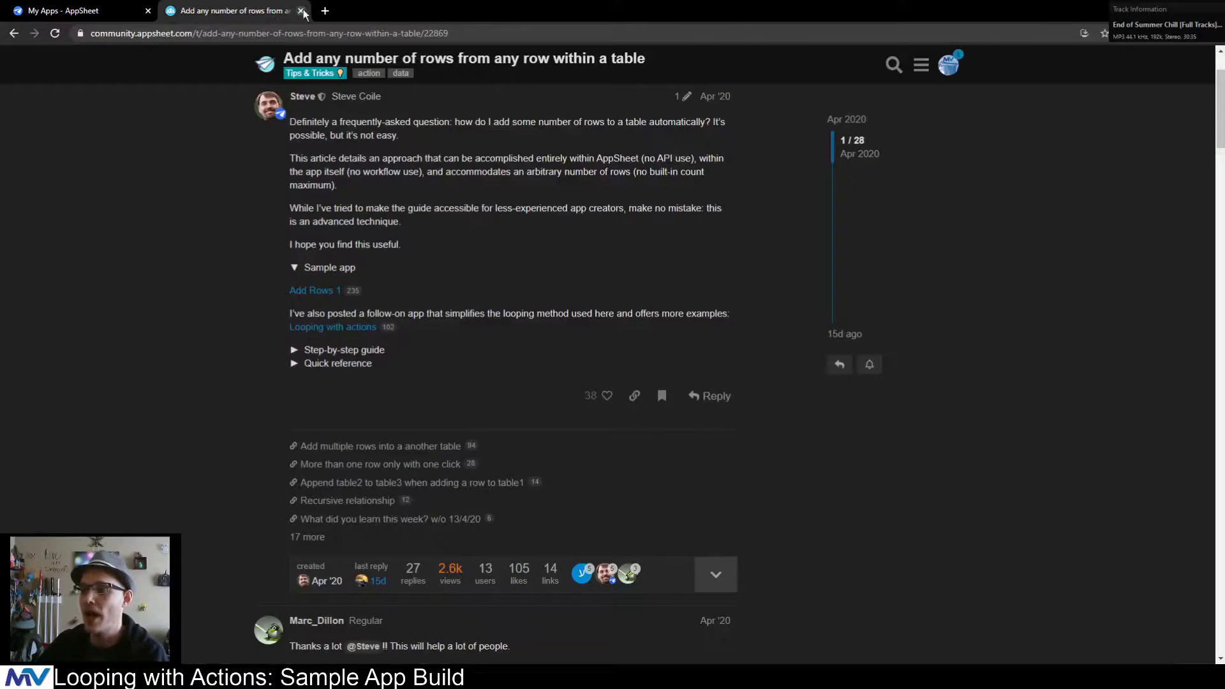
left_click(301, 10)
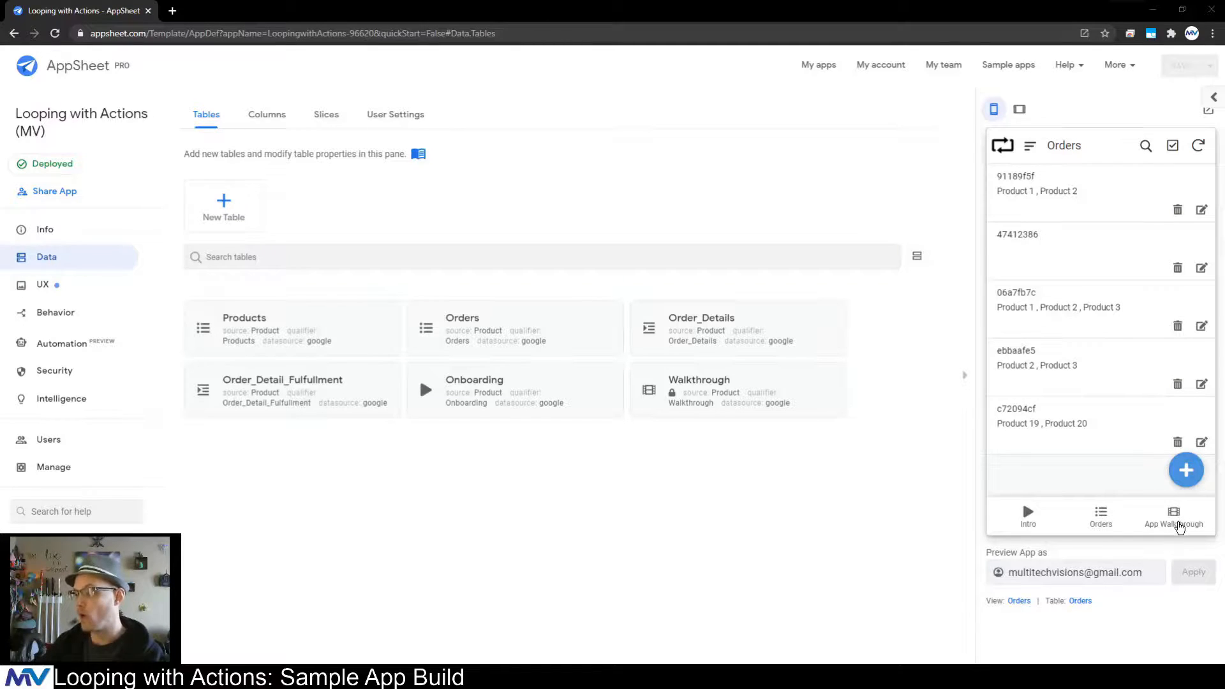
- Create a test order with Product 1, Product 2 and Product 4 in the app preview, save it and open its Product 4 detail row
left_click(1173, 518)
left_click(1118, 521)
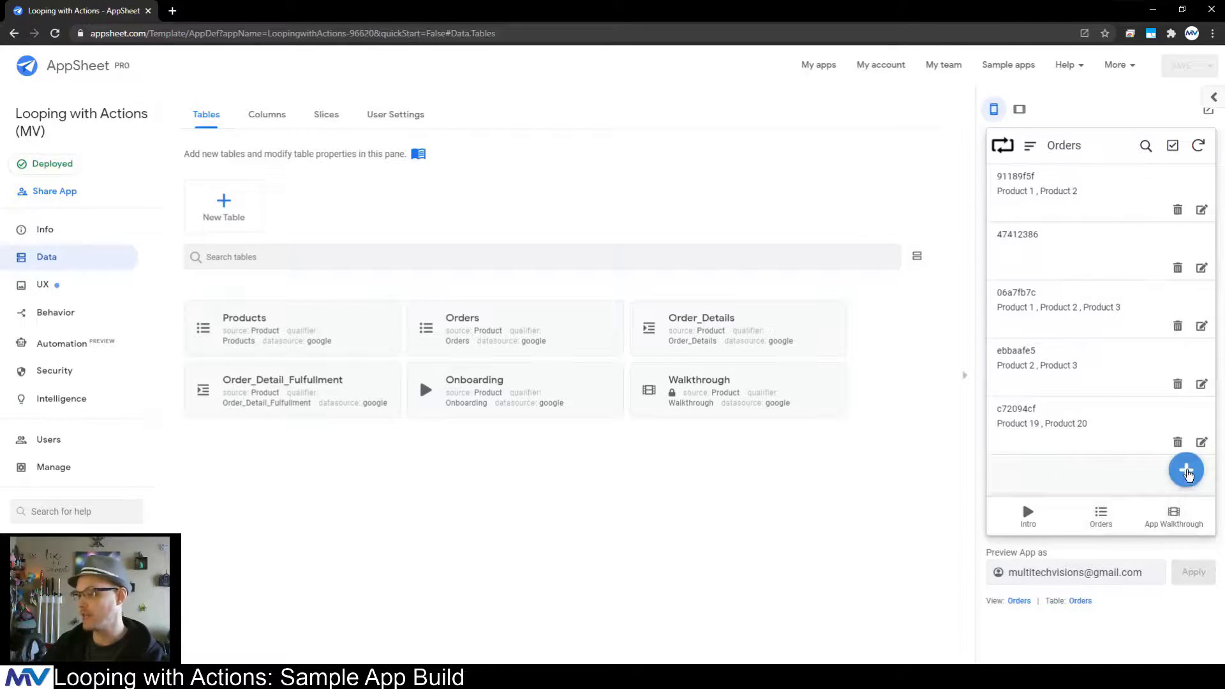
left_click(1186, 472)
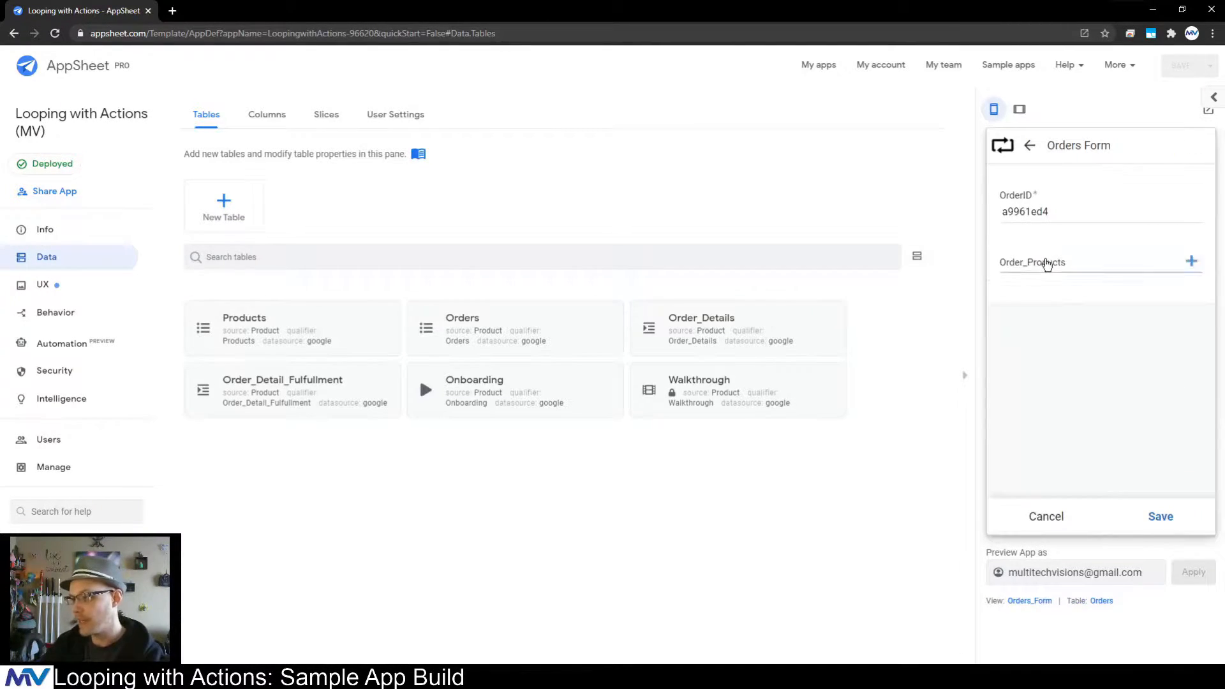
left_click(1050, 263)
left_click(1067, 226)
left_click(1082, 273)
left_click(1083, 379)
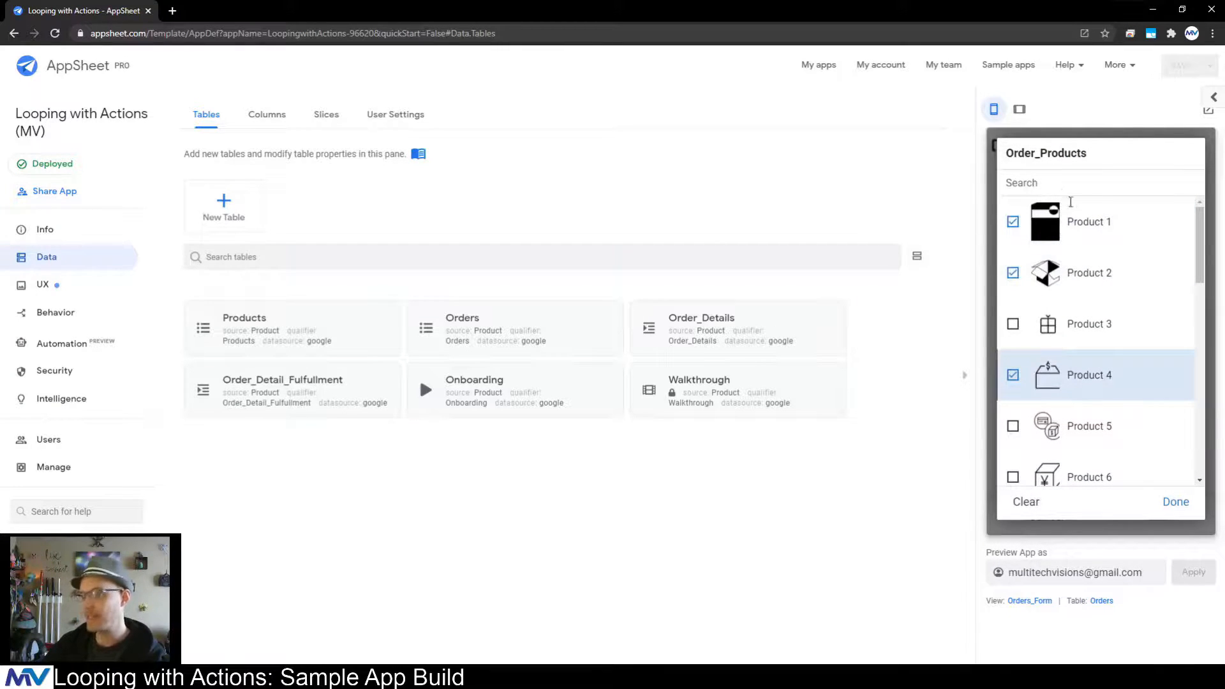
left_click(1173, 501)
left_click(1168, 510)
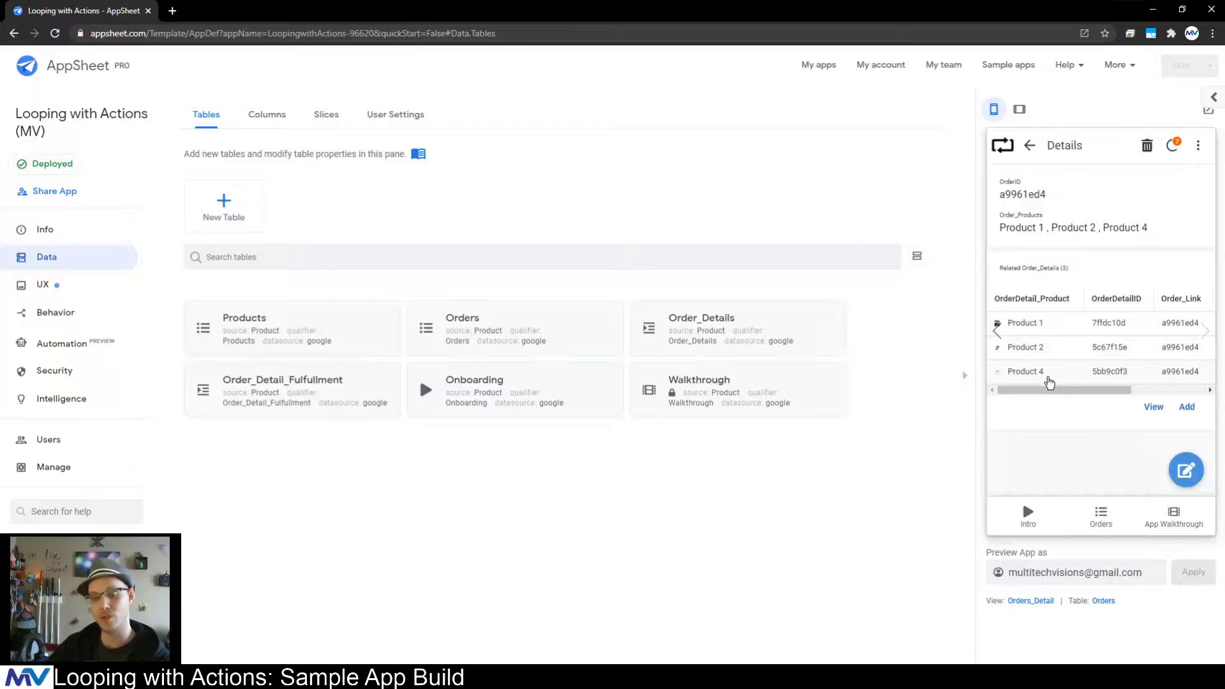
left_click(1048, 376)
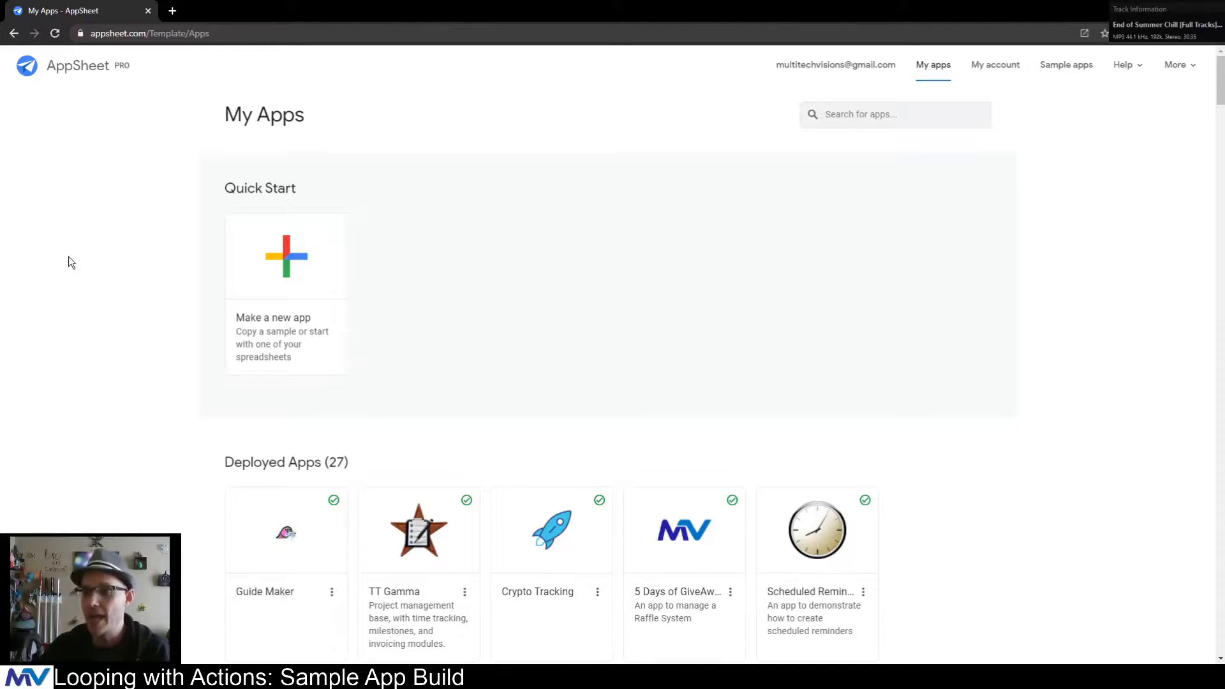
- Start a new app from an idea, using the suggested products data
left_click(288, 256)
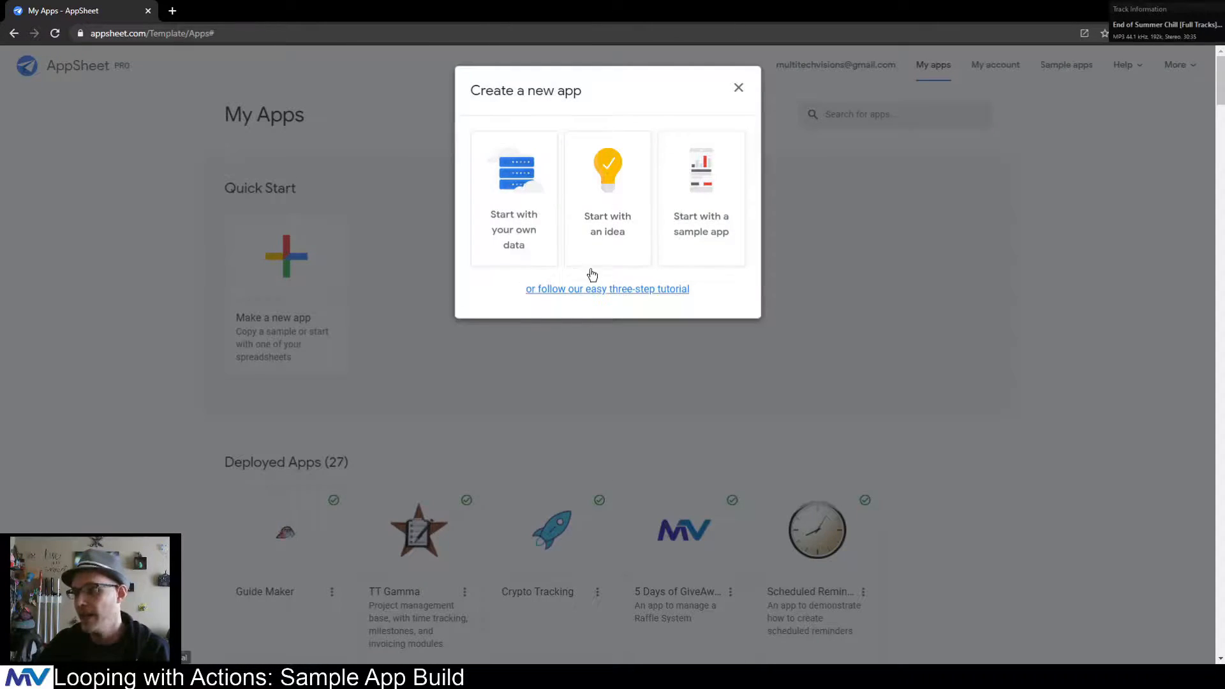
left_click(607, 239)
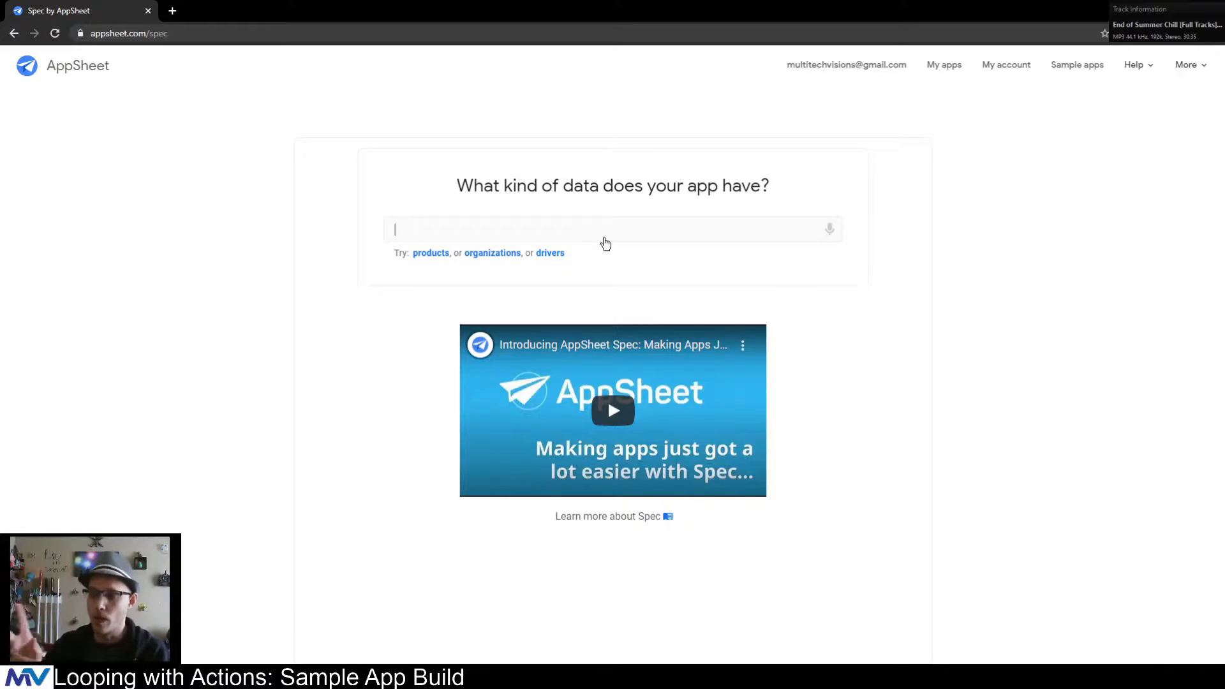
left_click(431, 254)
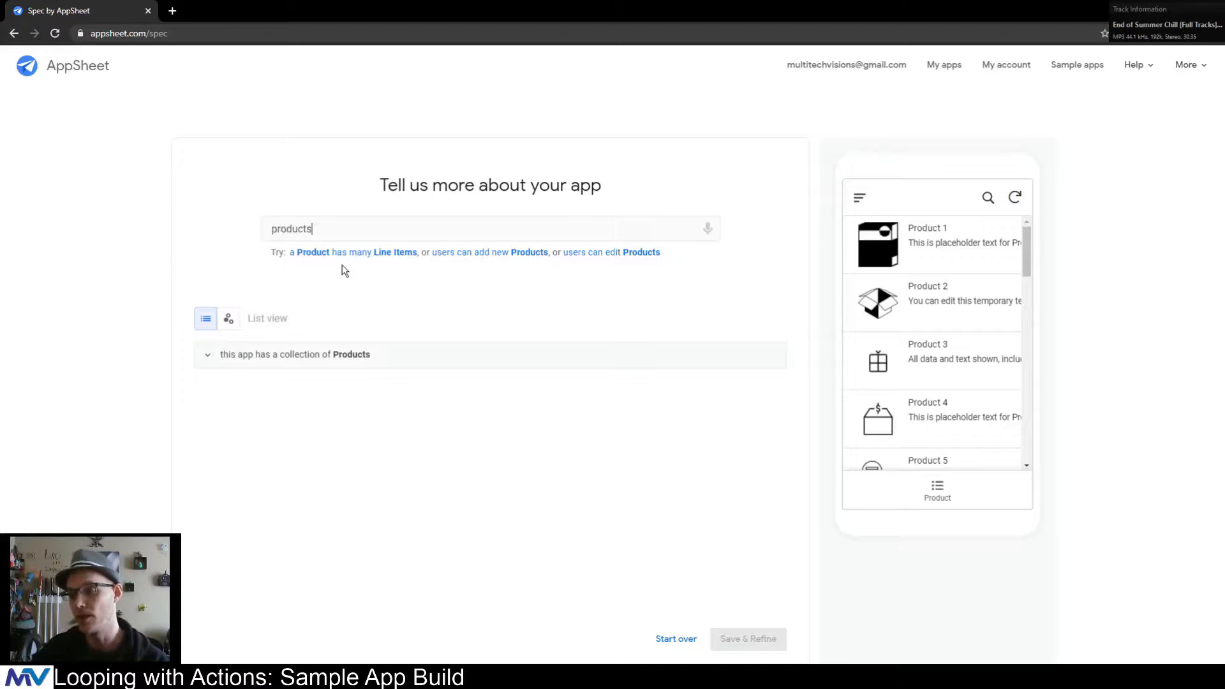
- Expand the Products collection and specify that users can add, edit and delete Products
left_click(210, 219)
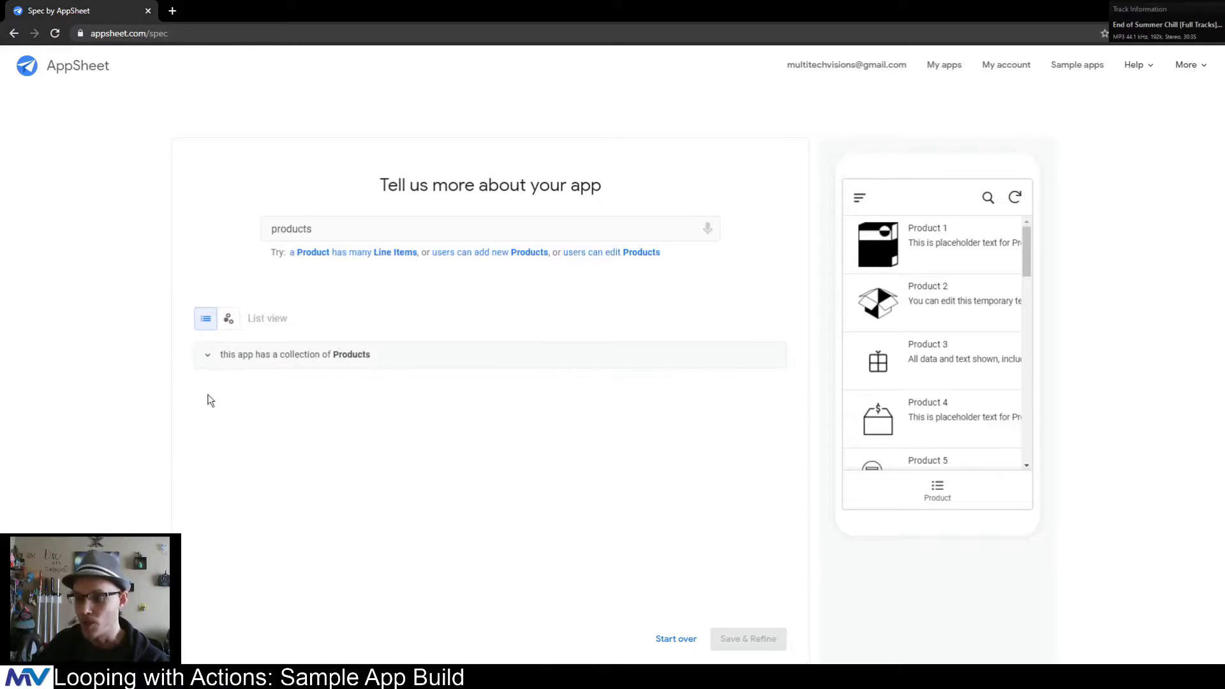
left_click(362, 361)
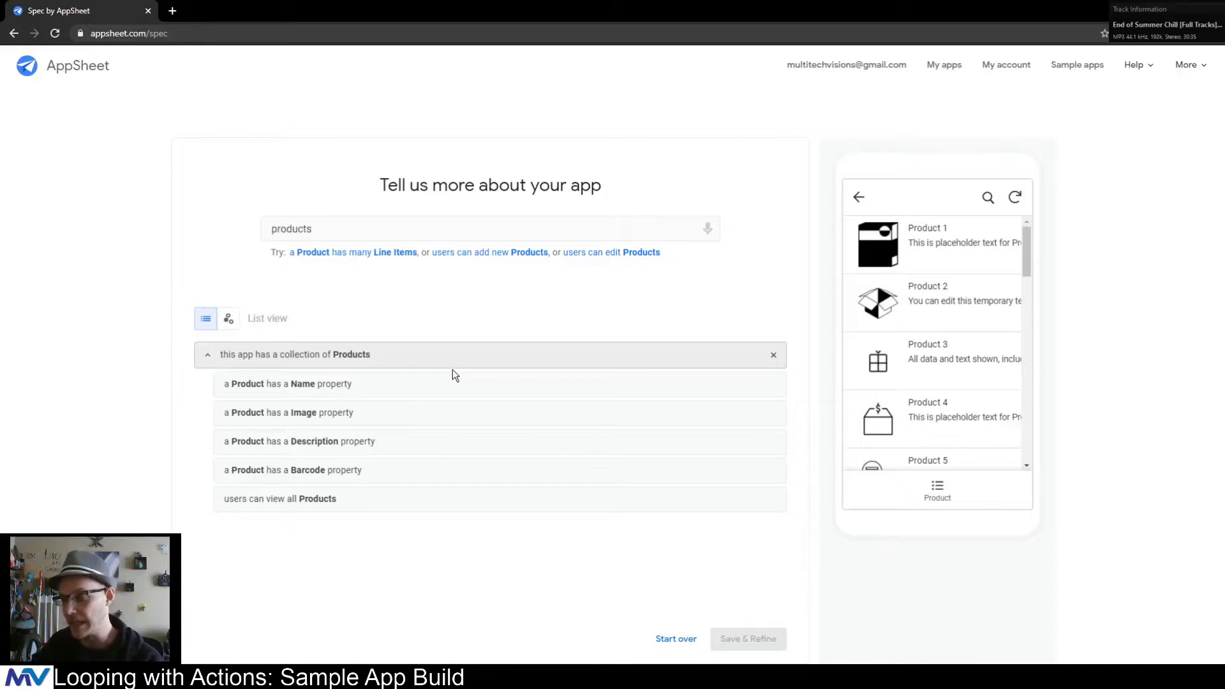
left_click_drag(422, 257, 216, 228)
key("BackSpace")
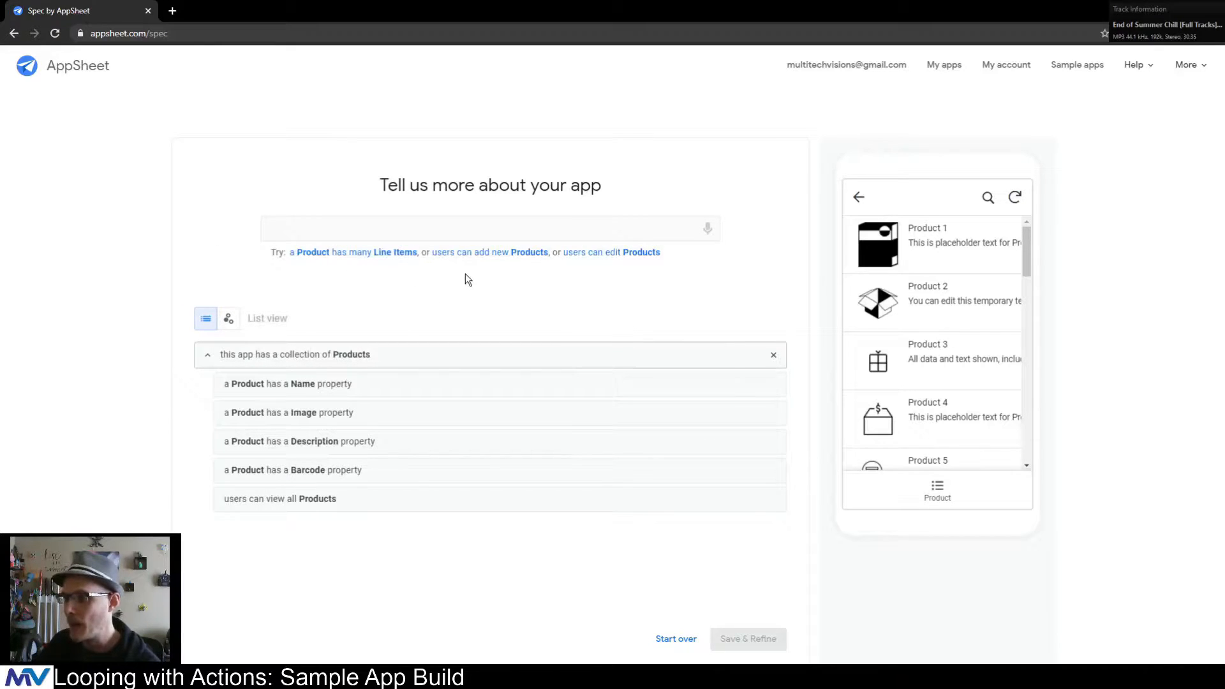
left_click(480, 254)
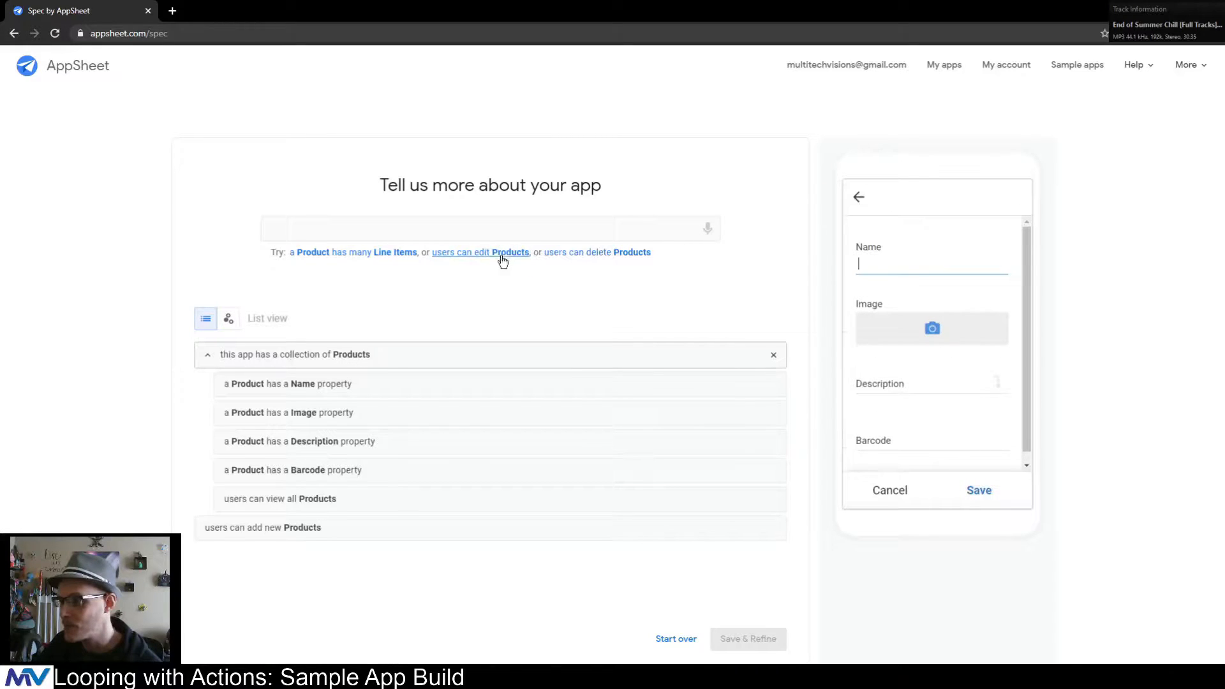
left_click(504, 254)
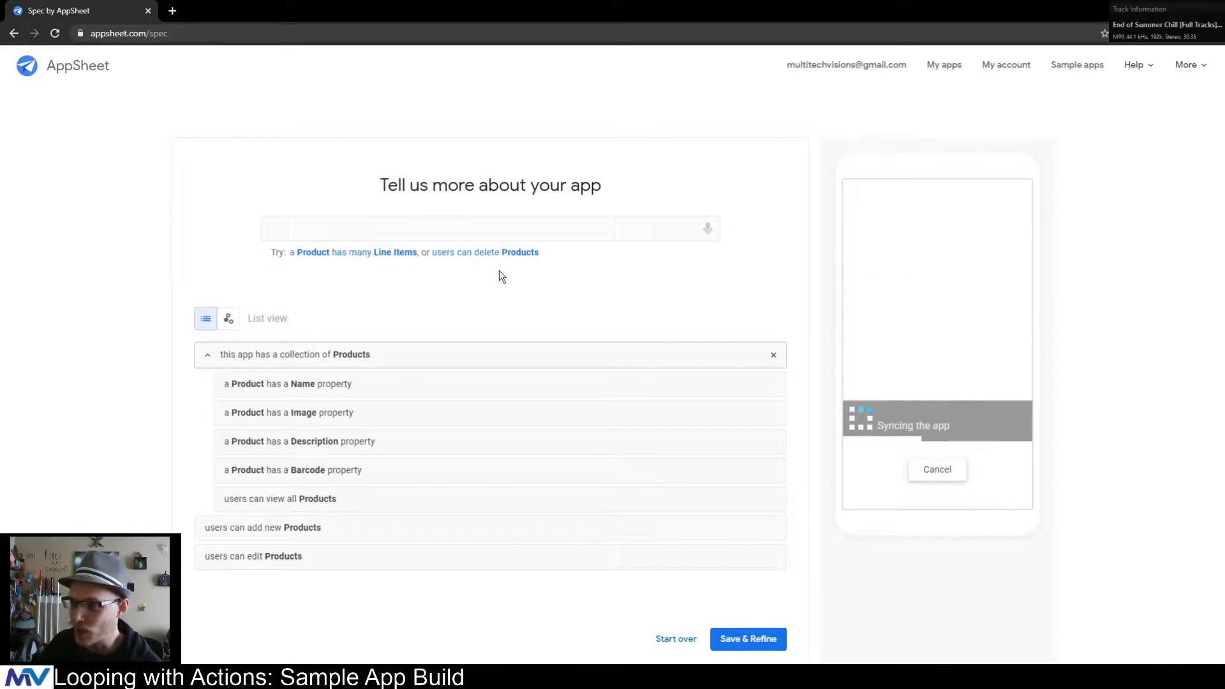
left_click(485, 253)
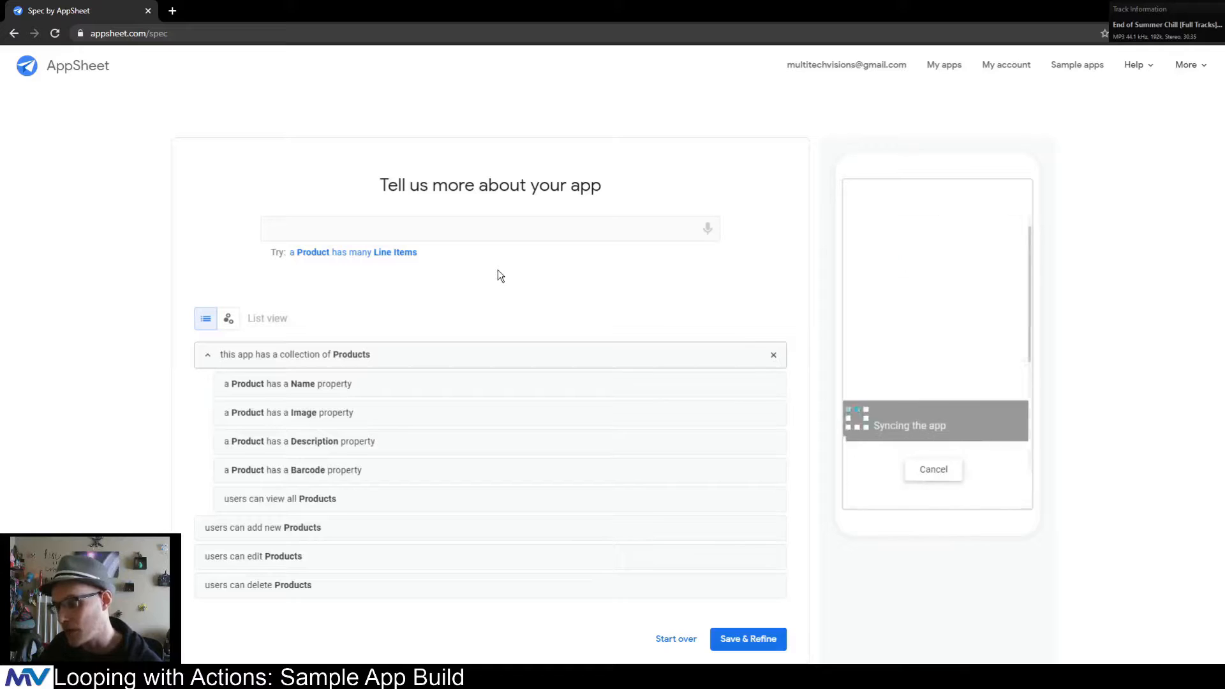
- Save the app for refinement under the name "Looping with Actions"
left_click(751, 639)
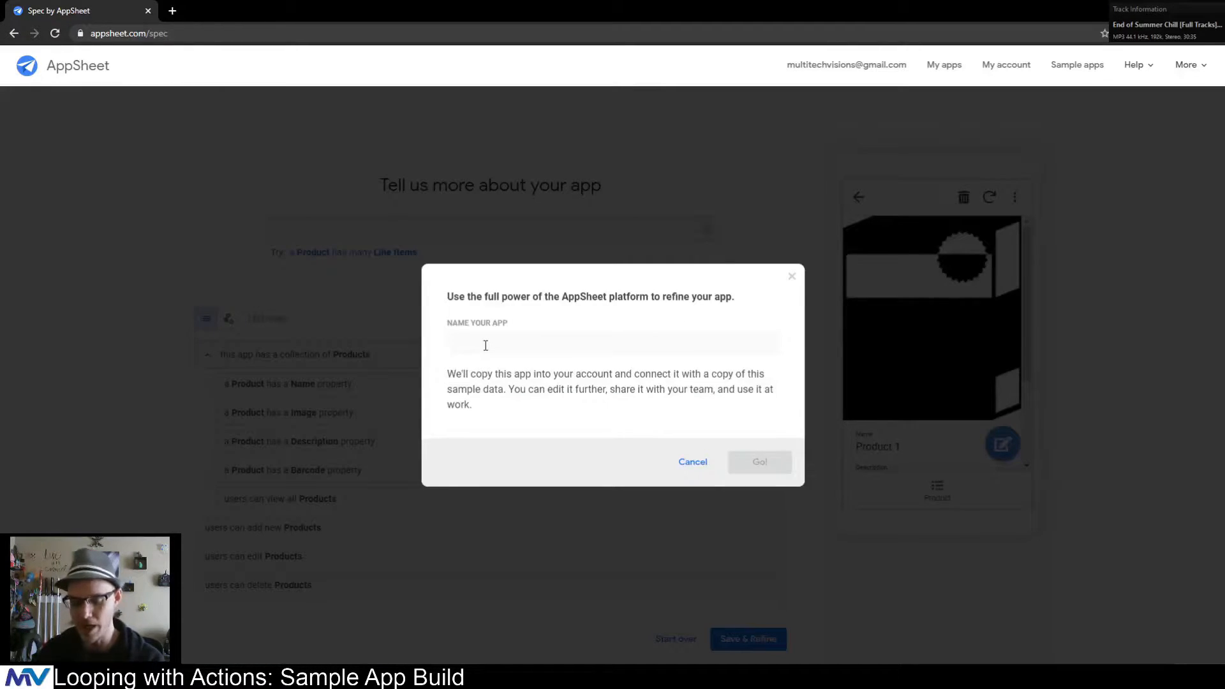
type("Loop")
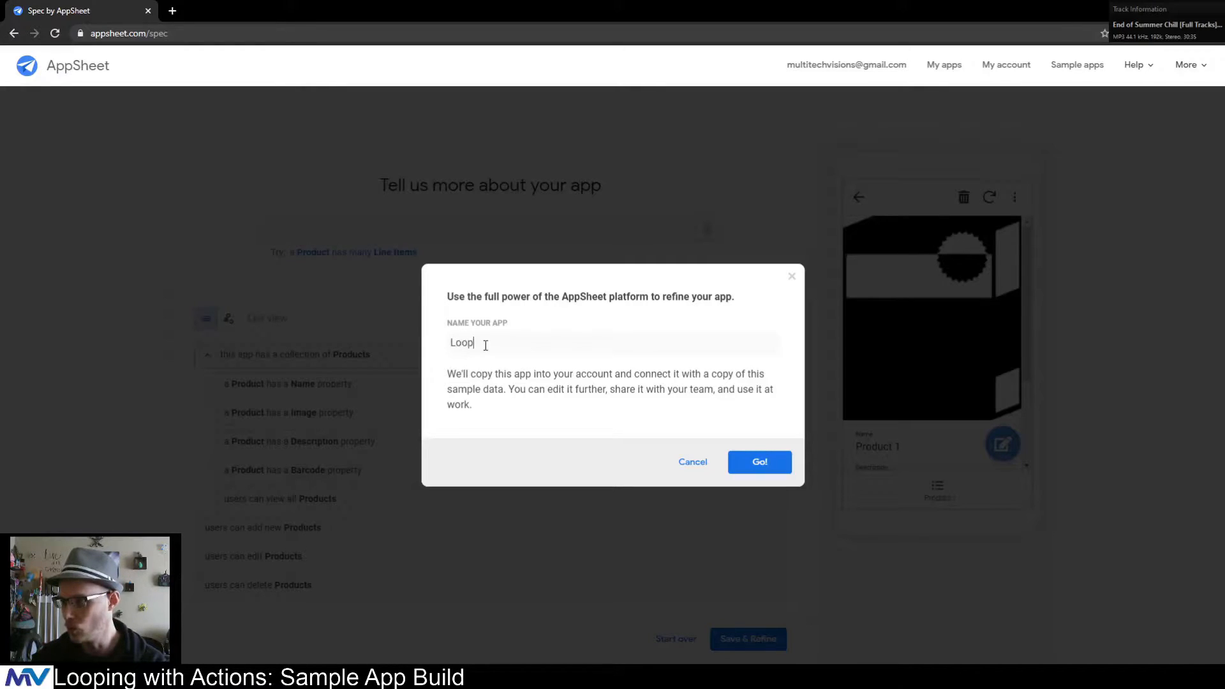
type("ing with Actions")
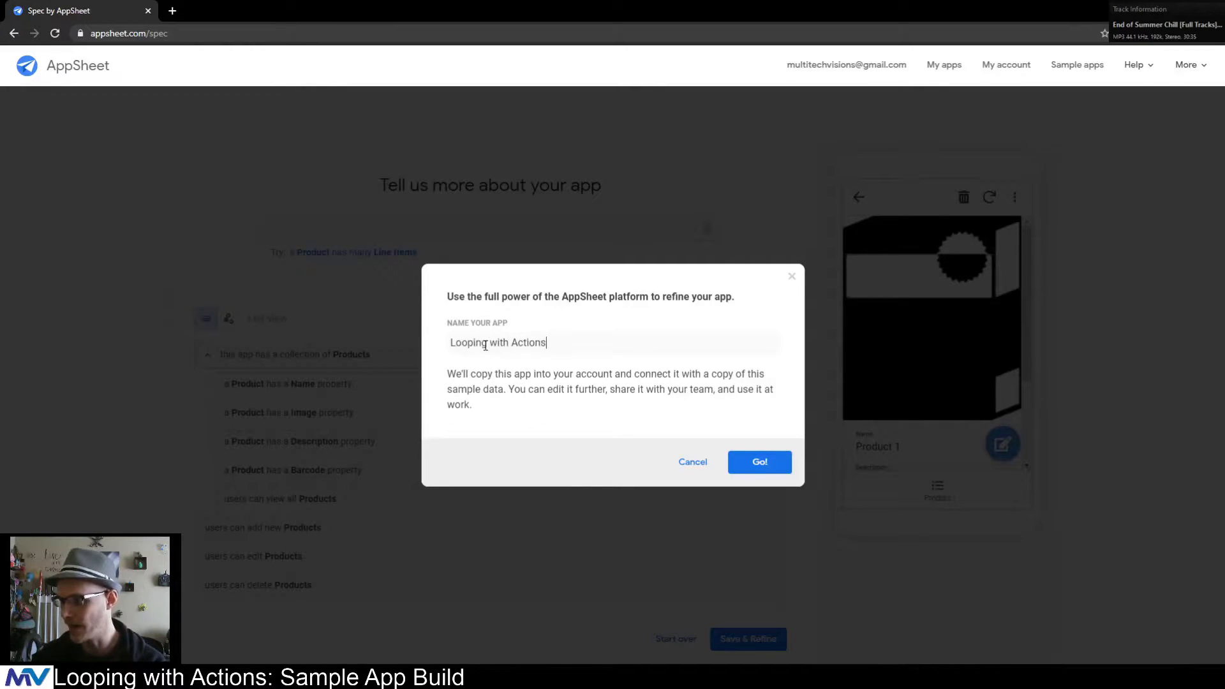
left_click(780, 462)
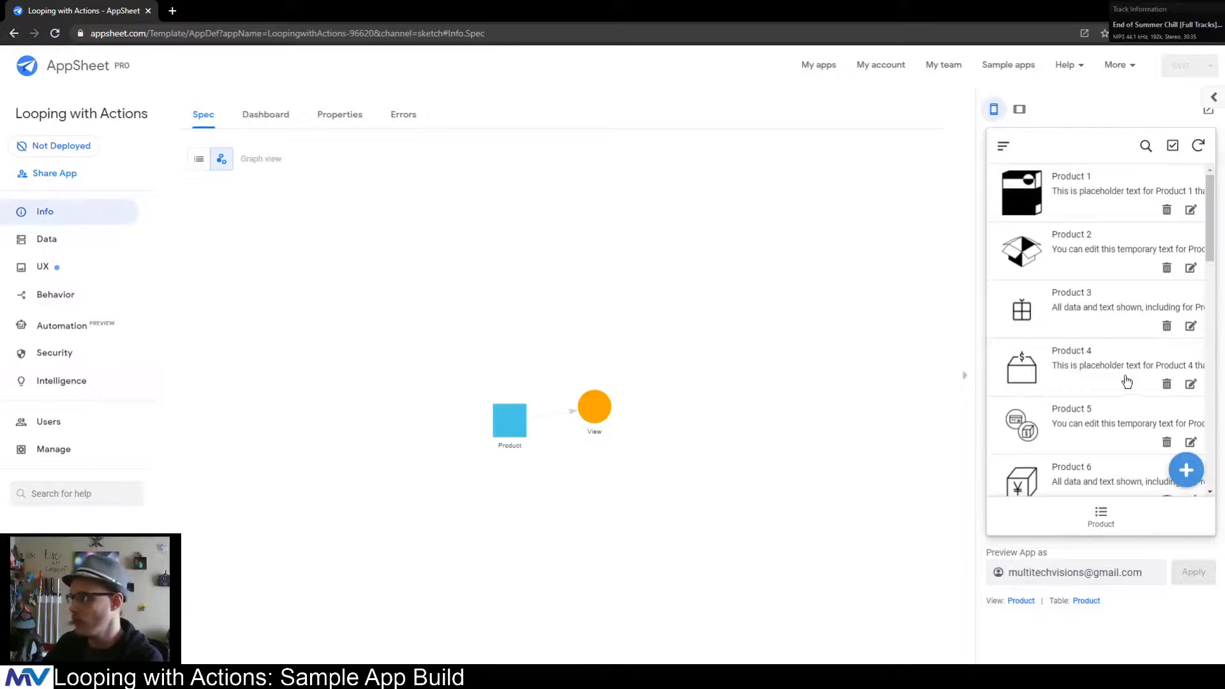
- Look through the whole product list in the new app's preview
scroll(1096, 338, "down", 10)
scroll(1096, 347, "up", 2)
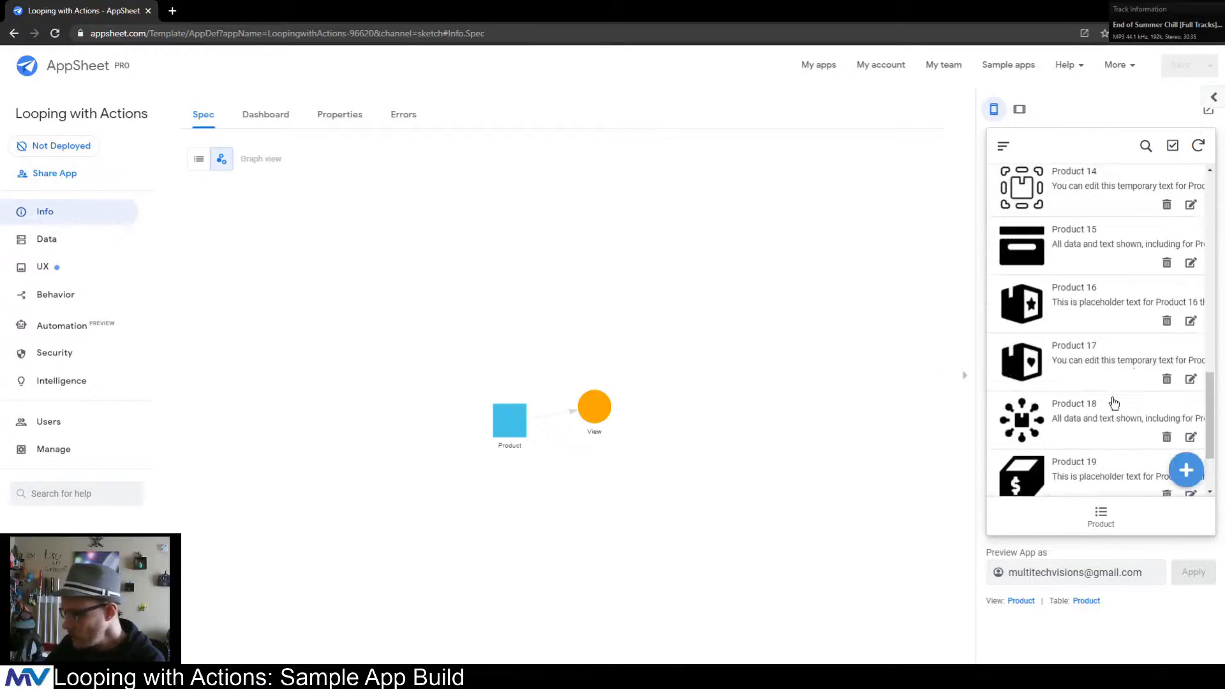
scroll(1113, 411, "down", 2)
scroll(1108, 449, "up", 10)
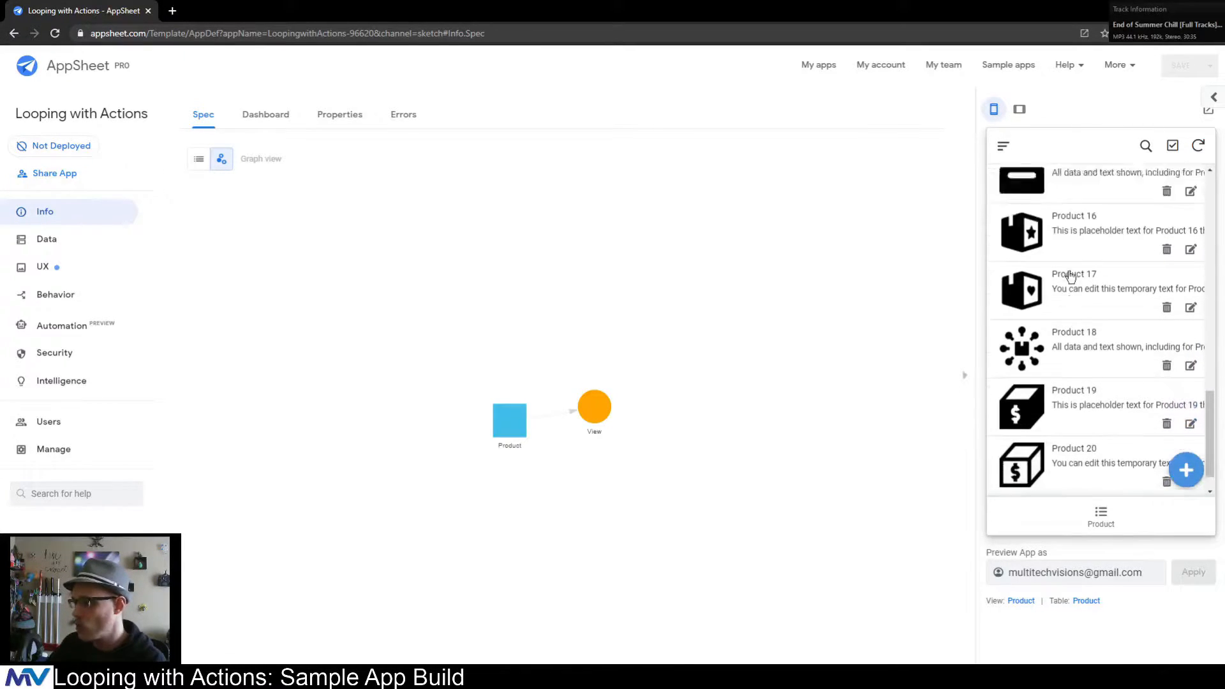
scroll(1069, 274, "down", 8)
scroll(1070, 276, "down", 3)
scroll(1069, 277, "up", 9)
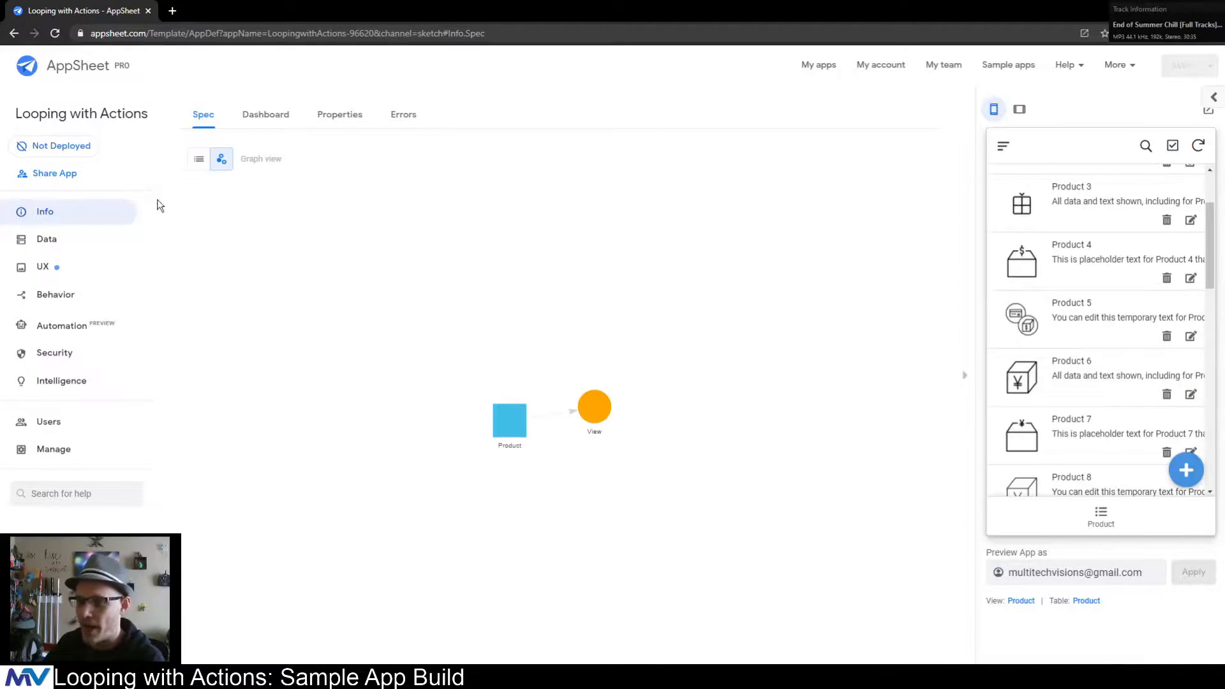
- Open the source spreadsheet of the app's Product table
left_click(68, 244)
left_click(260, 333)
left_click(775, 151)
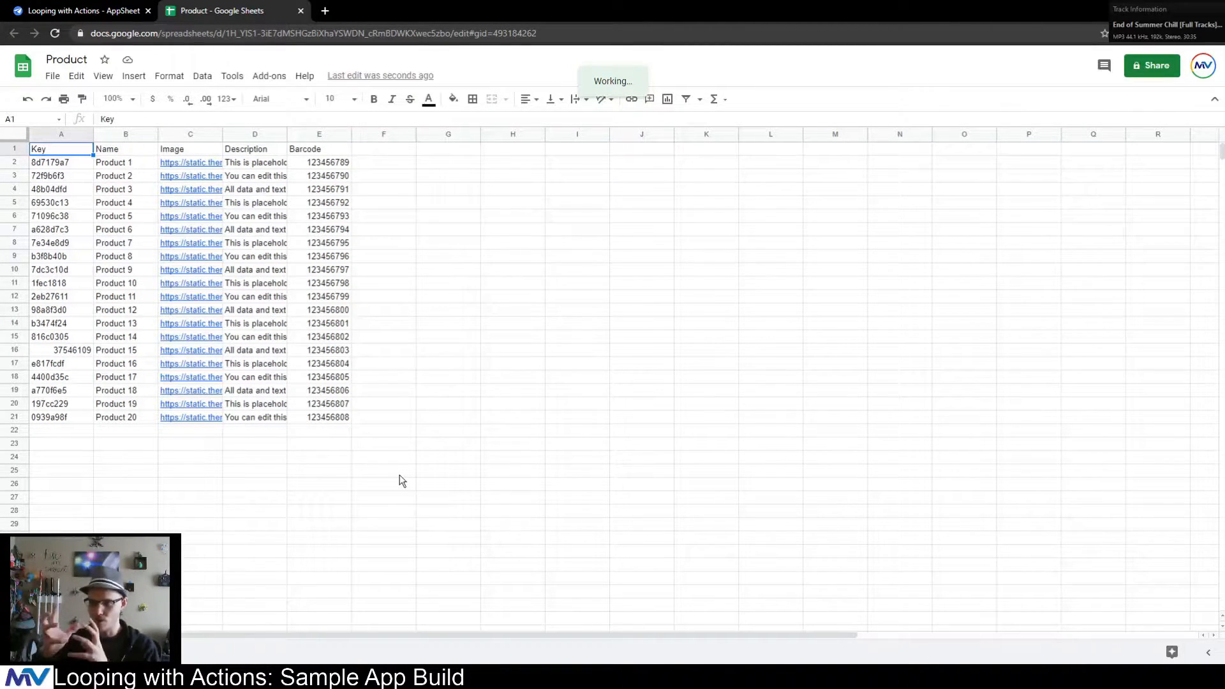
left_click(404, 484)
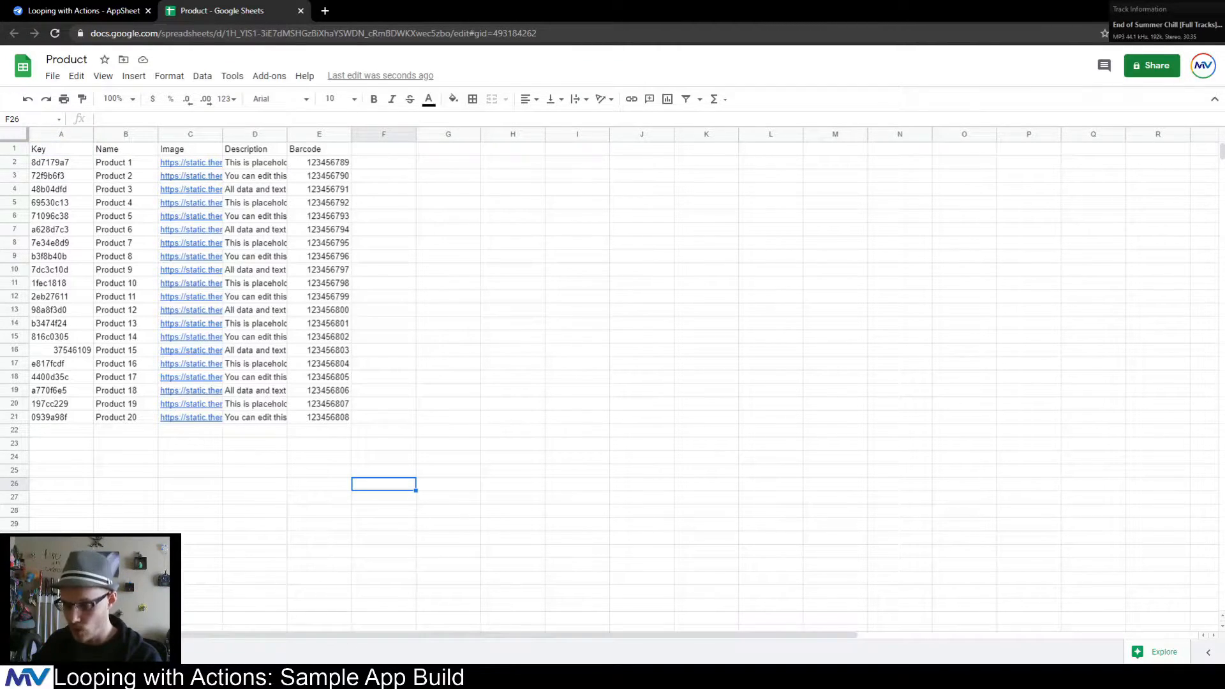
- Add a second sheet to the spreadsheet for the orders and rename it
left_click(40, 652)
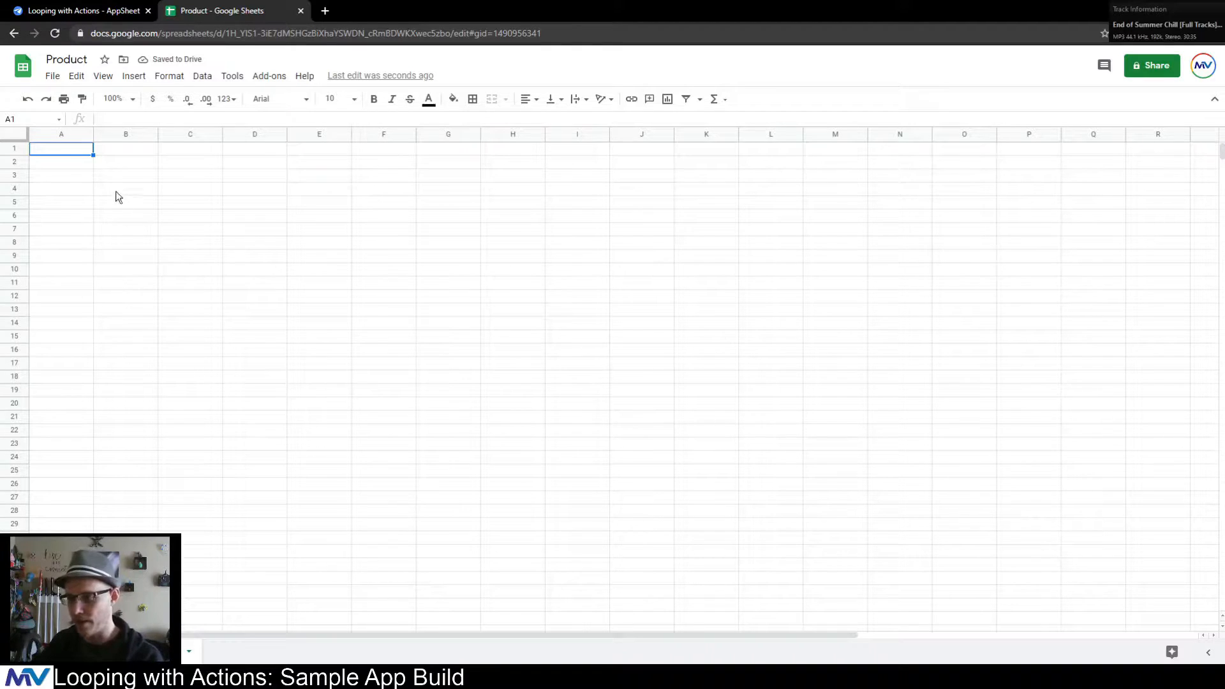
left_click(67, 150)
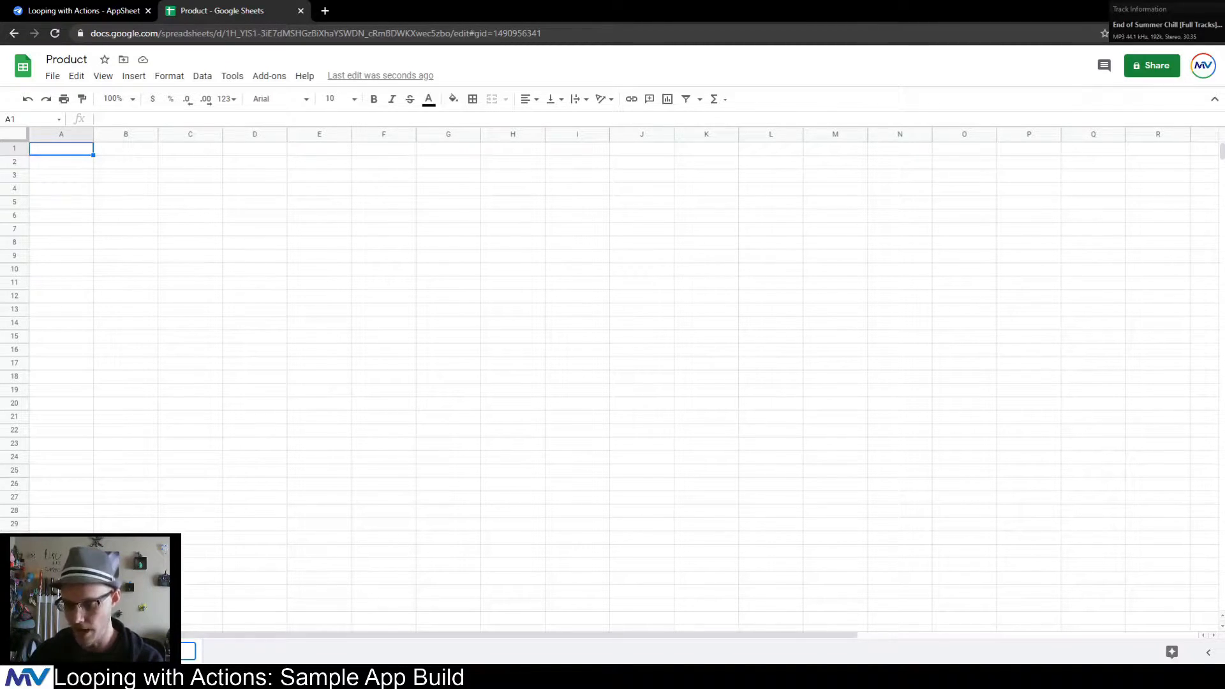
key("Return")
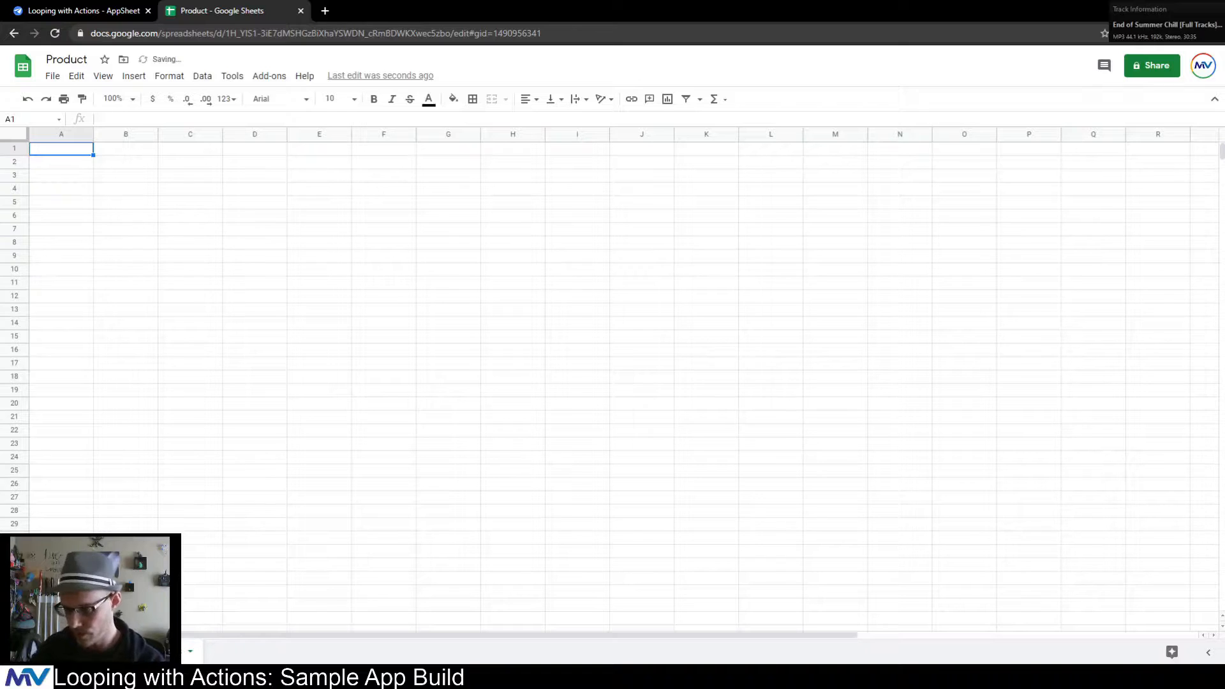
- Add a third sheet and rename it Order_Details
left_click(41, 651)
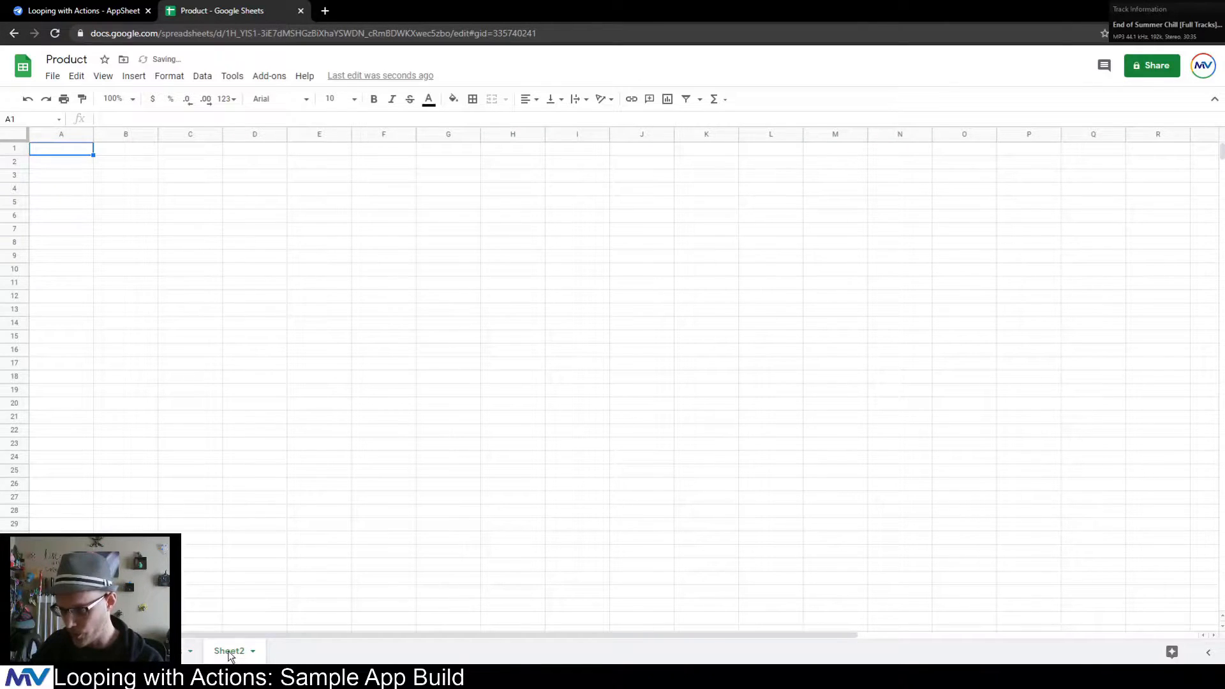
double_click(229, 652)
type("Order")
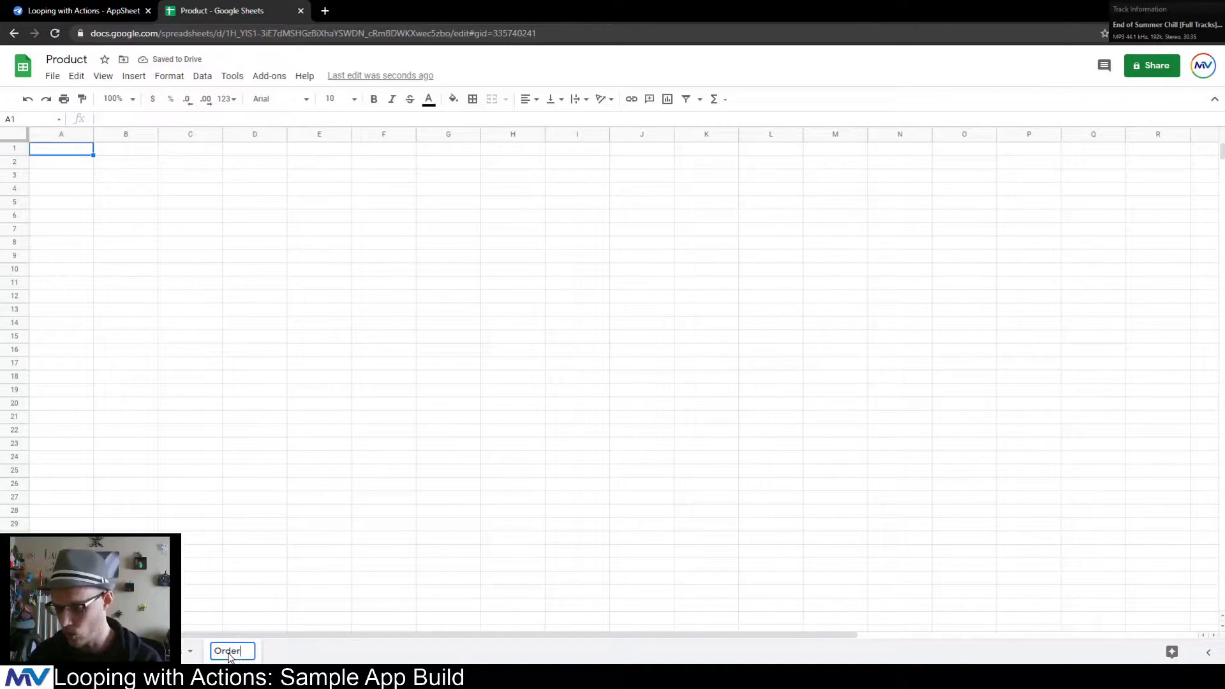
type("_Details")
key("Return")
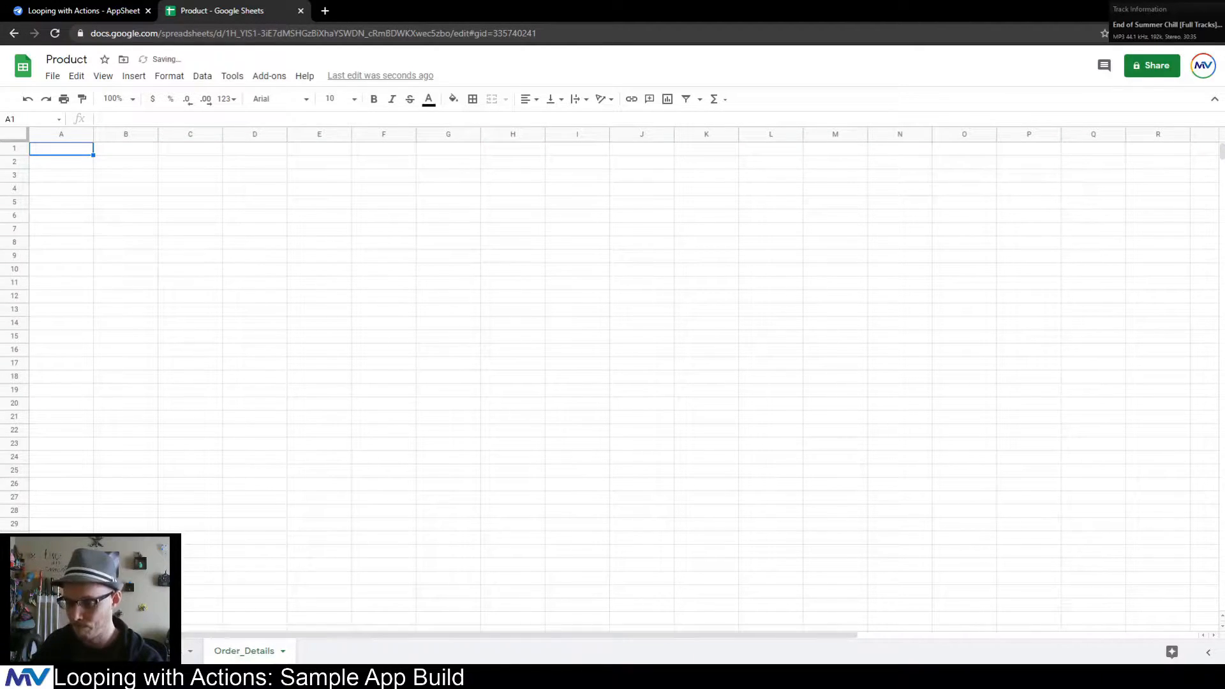
- Return to the sheet with the product data and set its tab color to blue
key("ctrl+shift+Page_Up")
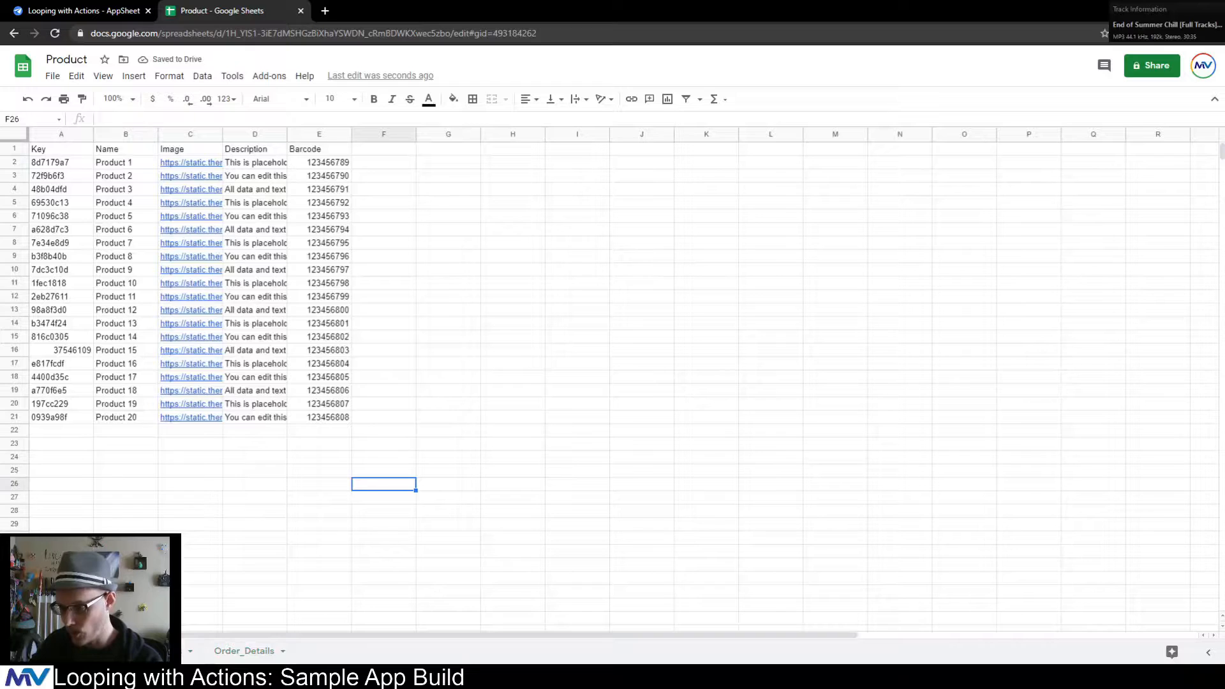
right_click(96, 650)
mouse_move(160, 510)
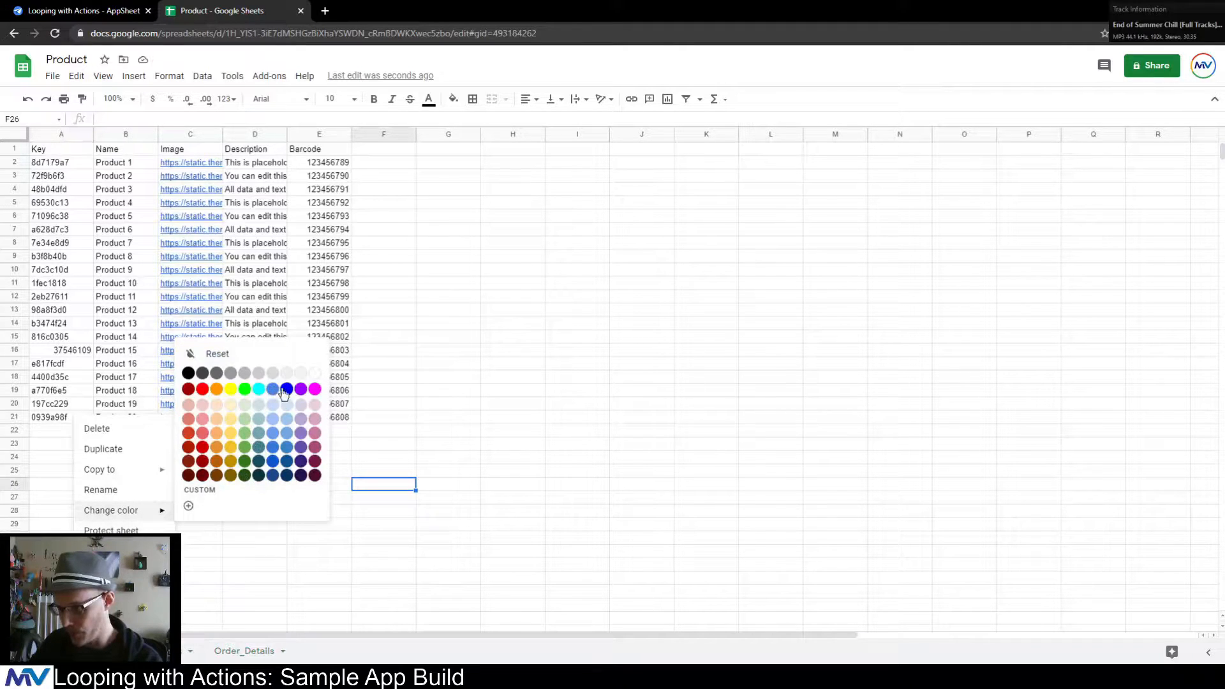
left_click(284, 389)
- Set the tab color of the second, empty sheet to red
left_click(190, 657)
left_click(190, 651)
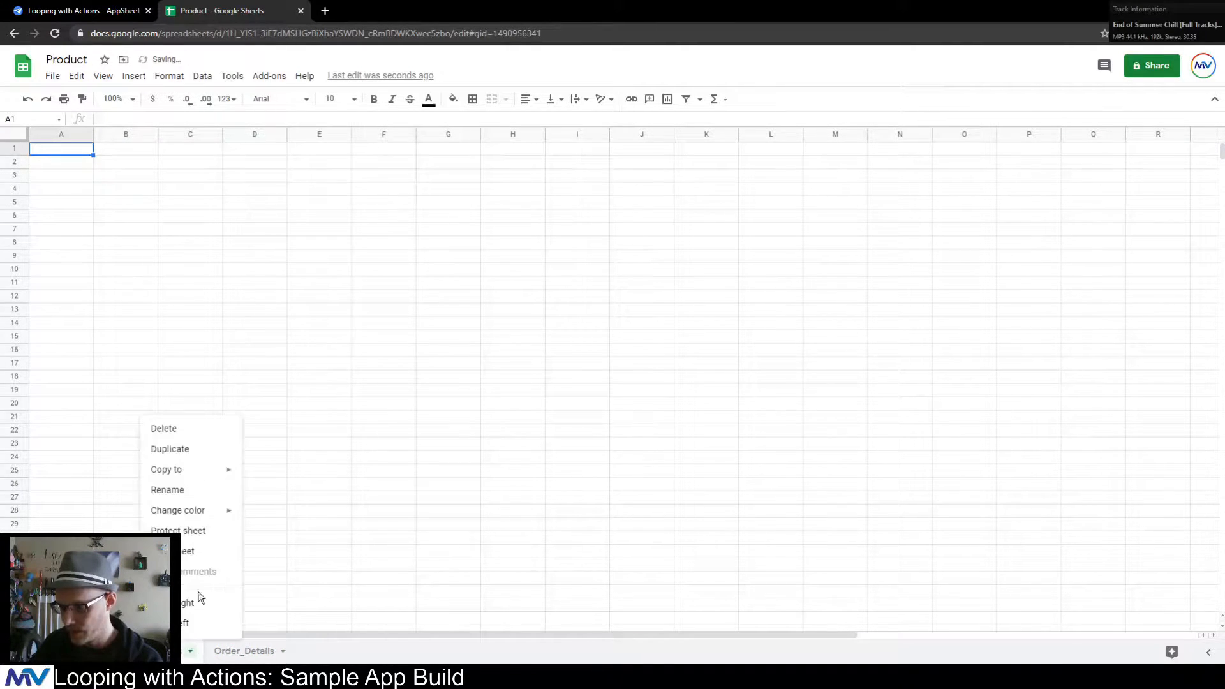
mouse_move(217, 510)
left_click(269, 389)
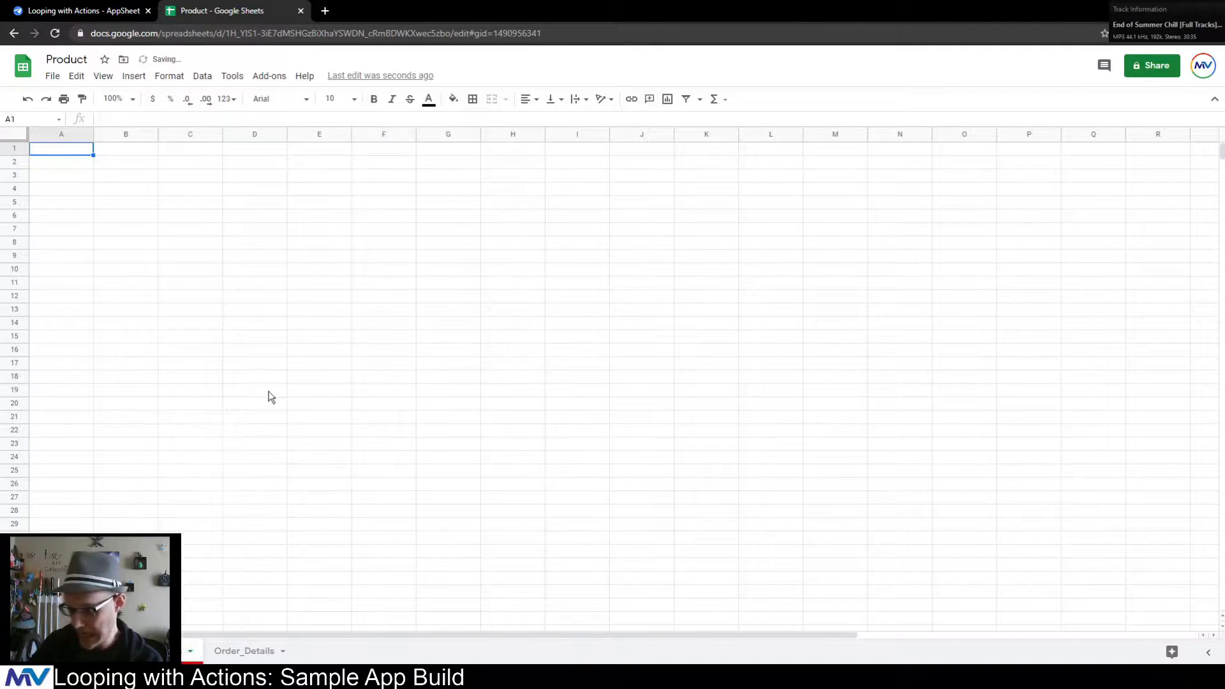
- Set the tab color of the Order_Details sheet to red
left_click(283, 651)
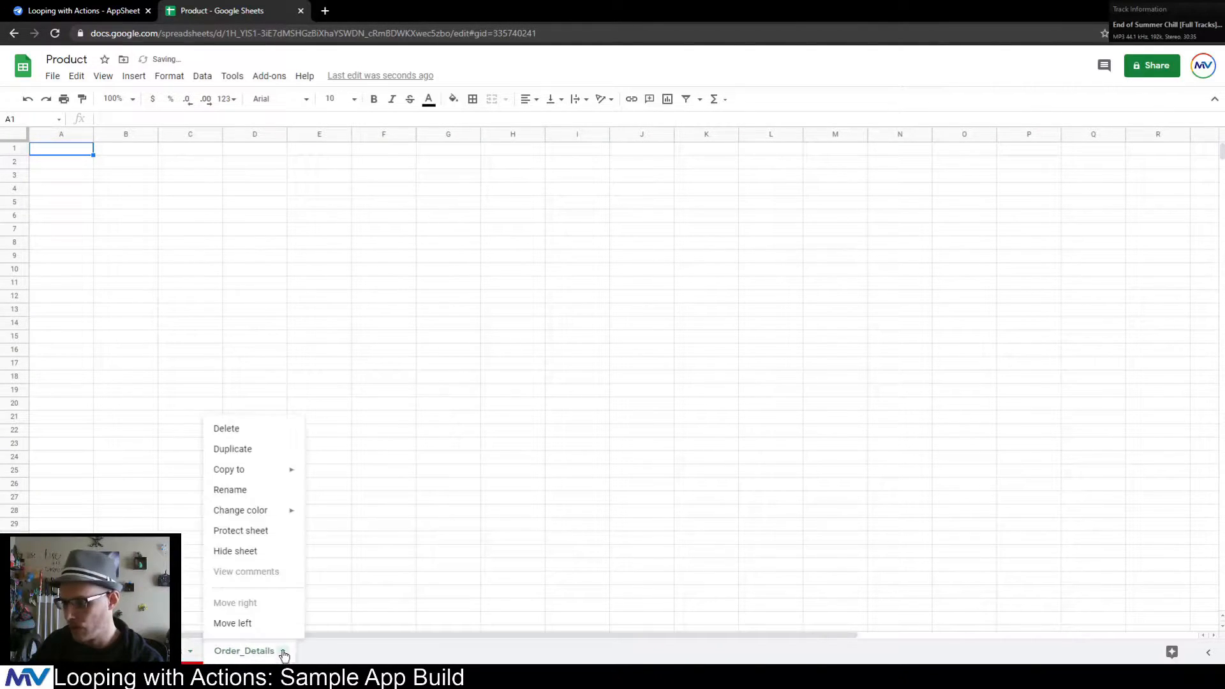
mouse_move(284, 512)
left_click(331, 431)
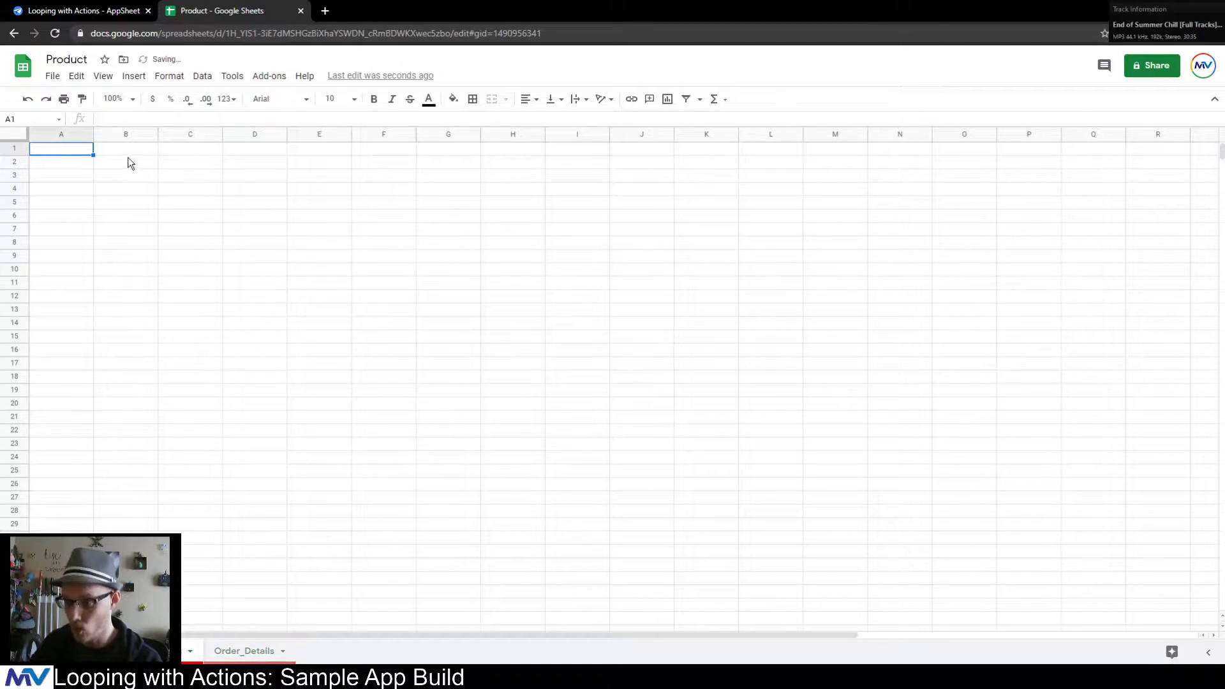
- Enter the headers OrderID, Order_Date, Order_Creator and Order_Products across row 1 of the orders sheet
type("OrderID")
key("Tab")
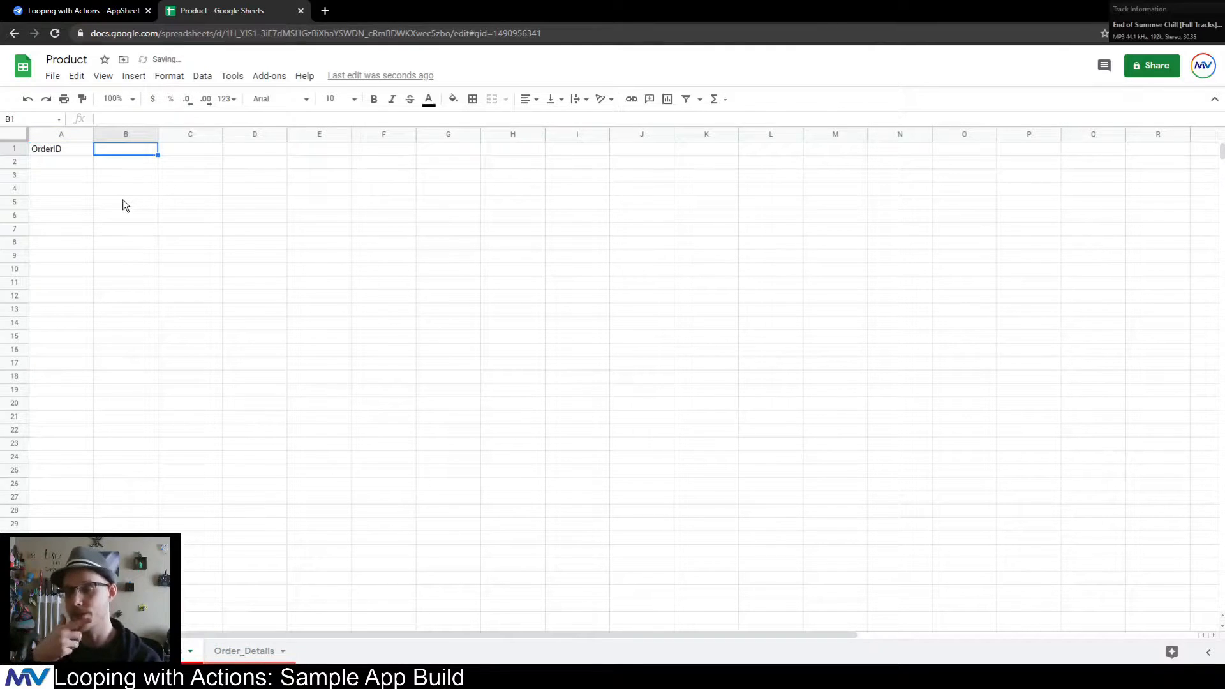
type("Order_Date")
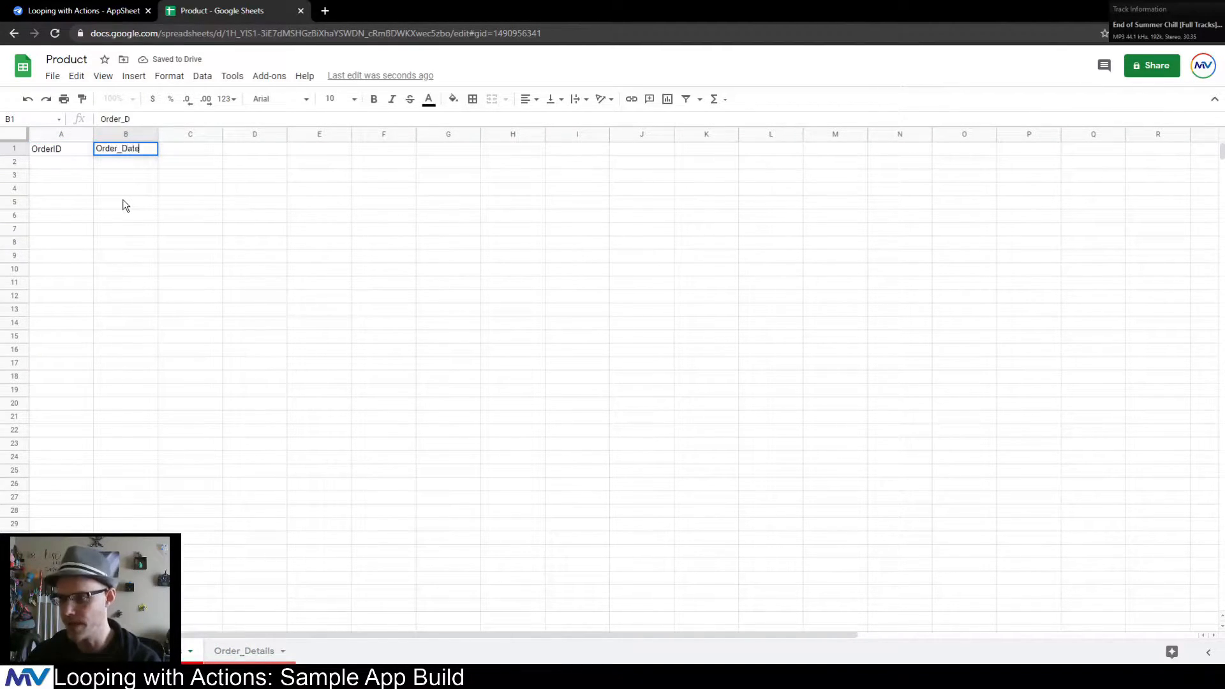
key("Tab")
type("Order_Creator")
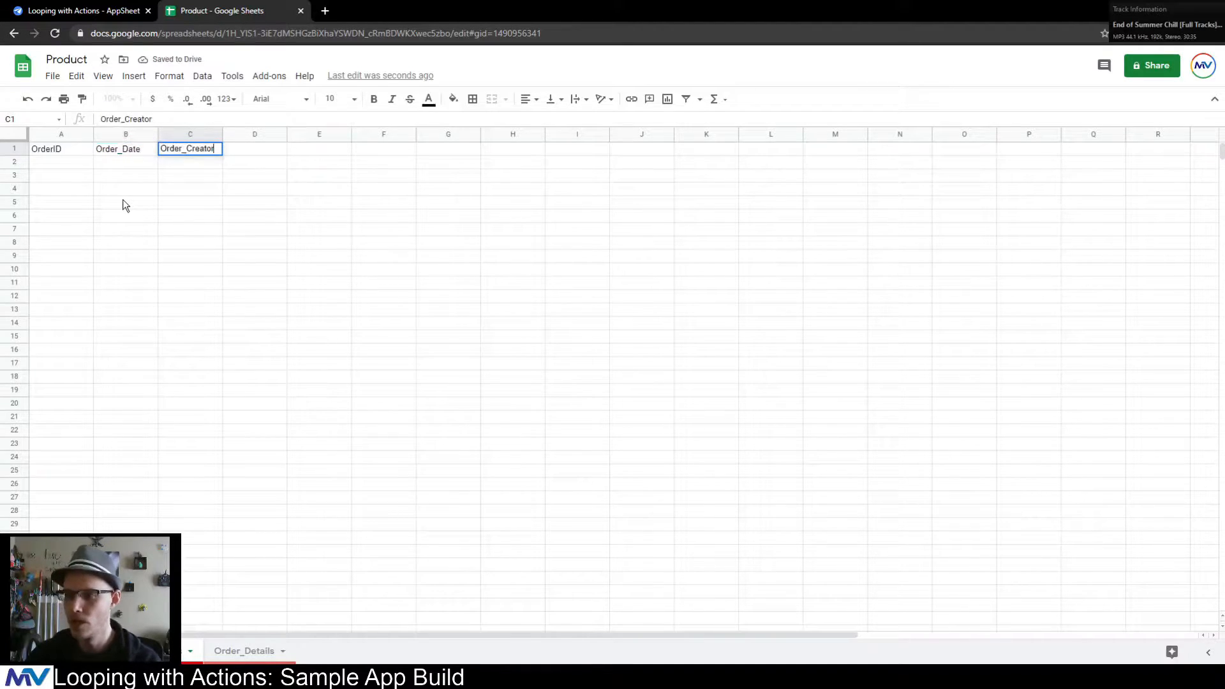
key("Tab")
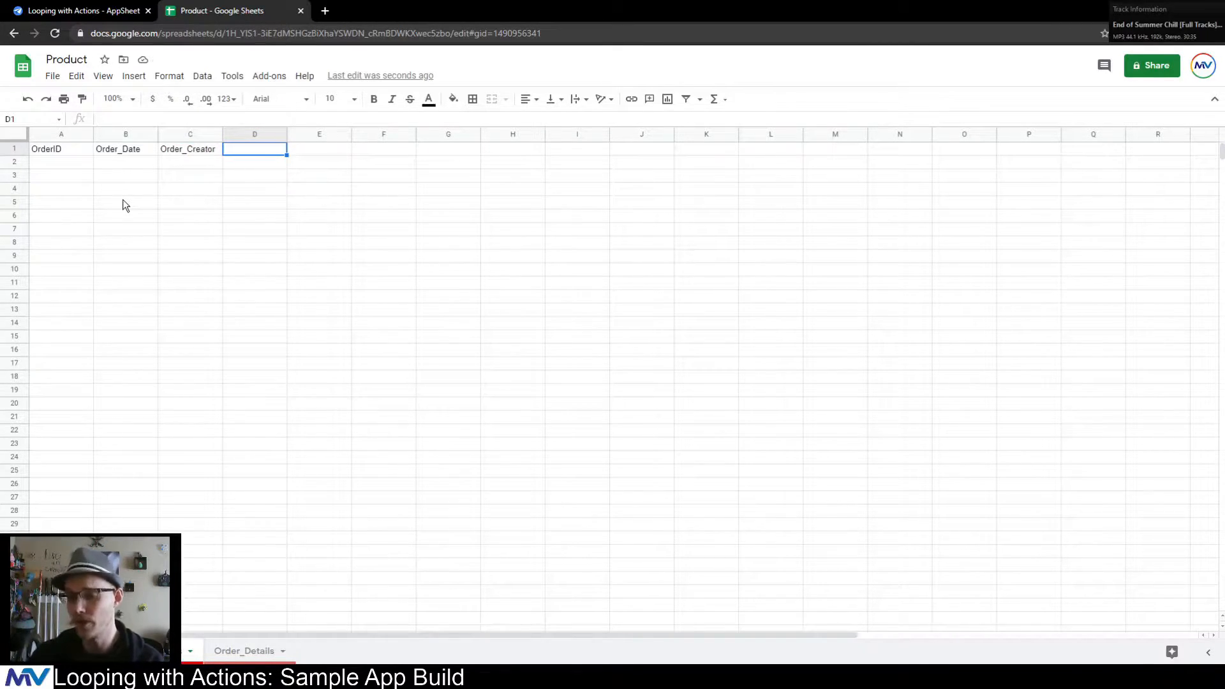
type("Order_")
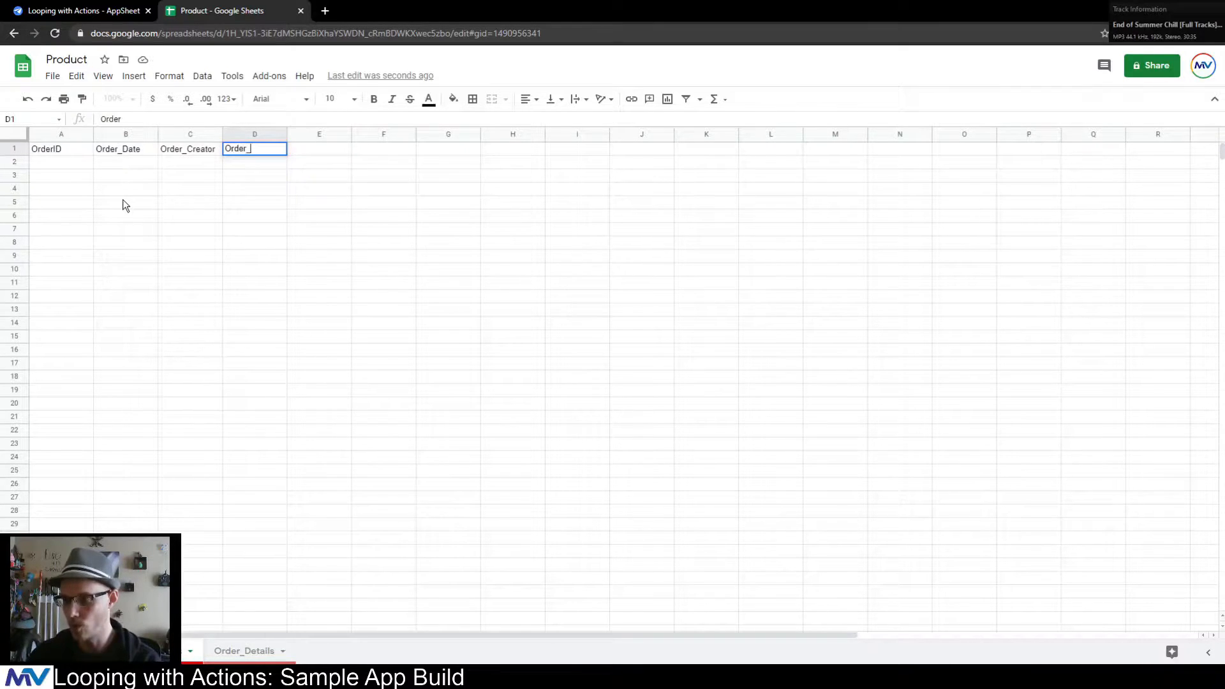
type("Products")
key("Return")
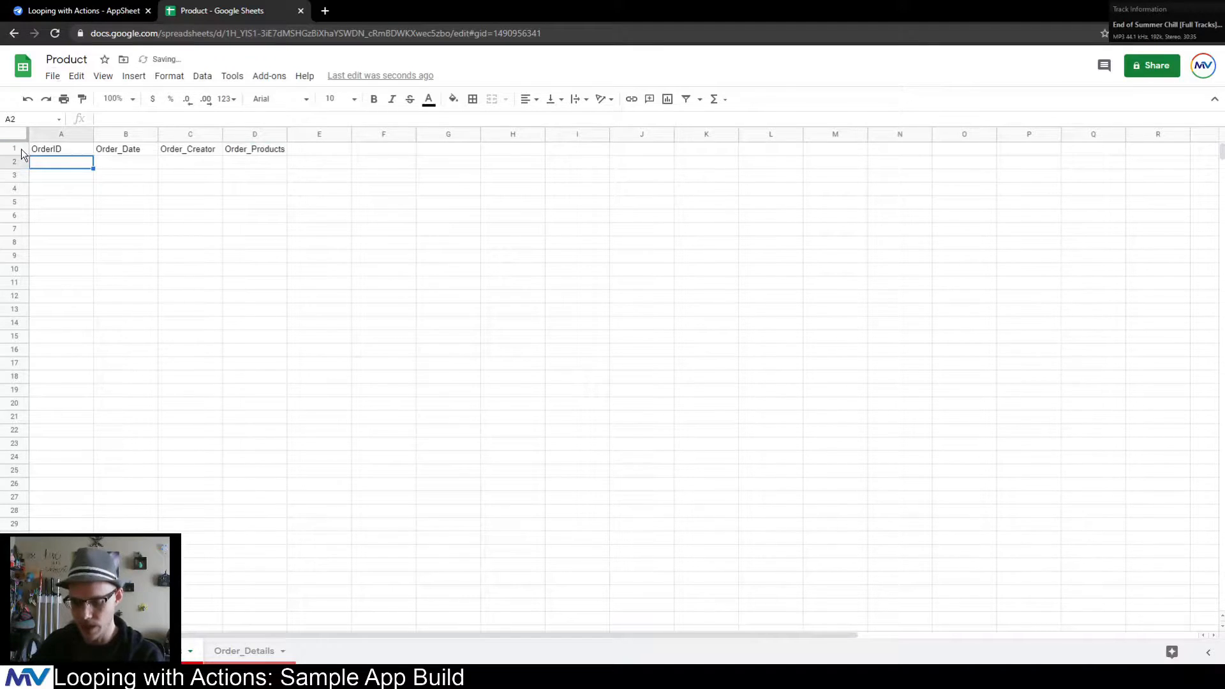
- Make the orders sheet's header row bold and freeze that one row
left_click(21, 148)
left_click(125, 217)
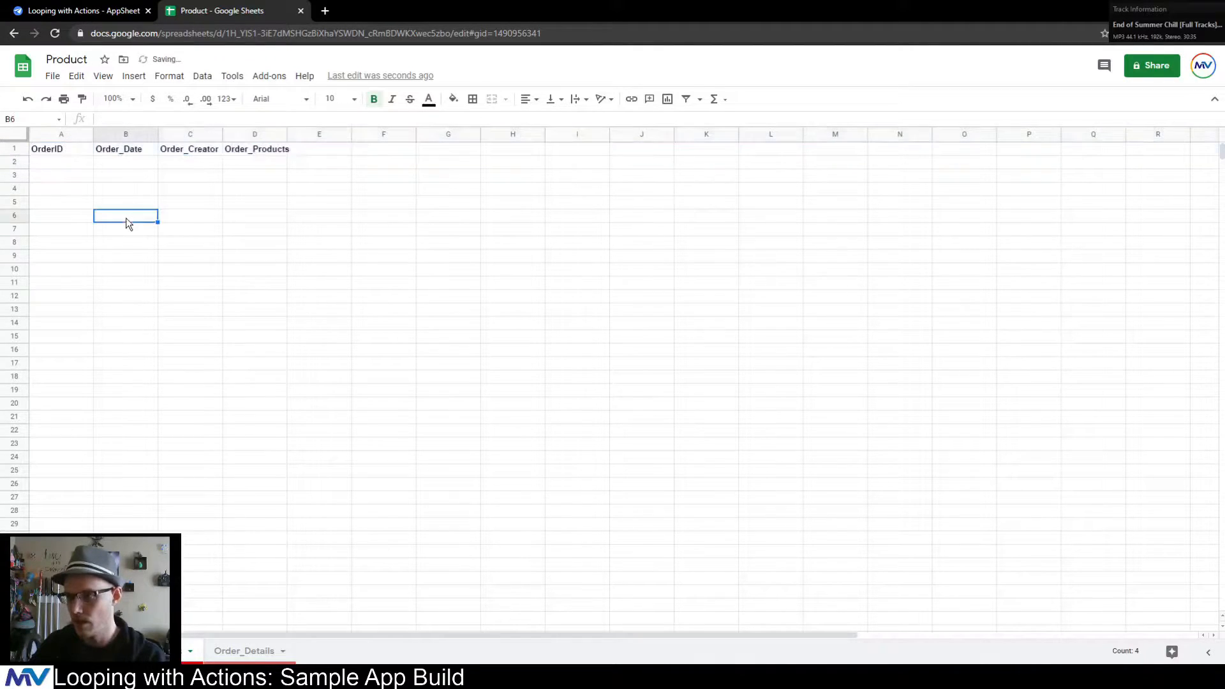
left_click(102, 76)
mouse_move(127, 99)
left_click(242, 129)
left_click(255, 218)
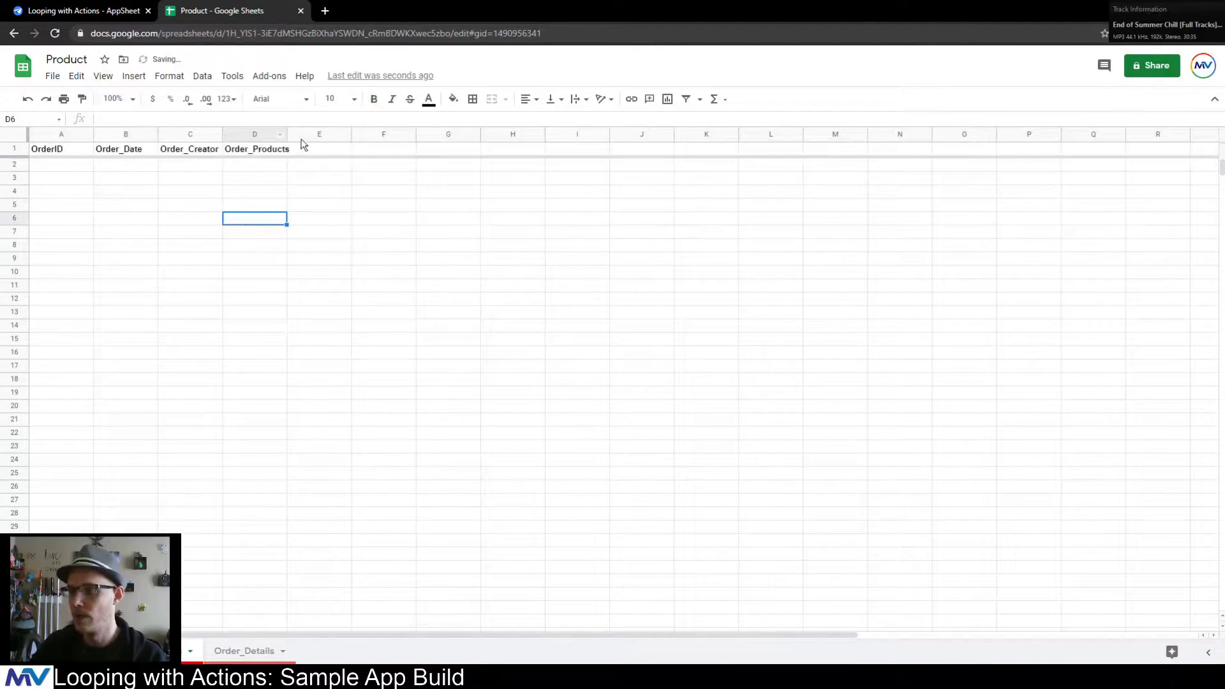
- Widen the Order_Products column so its bold header fits
left_click_drag(286, 133, 293, 187)
left_click(300, 200)
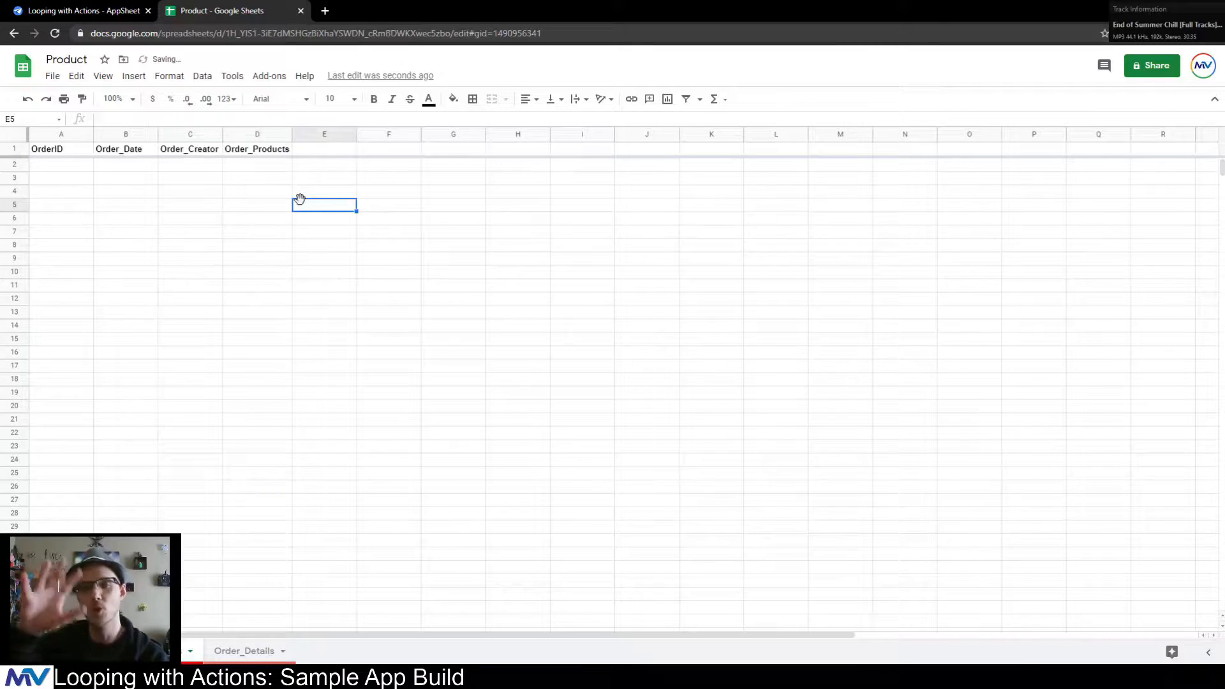
left_click(250, 192)
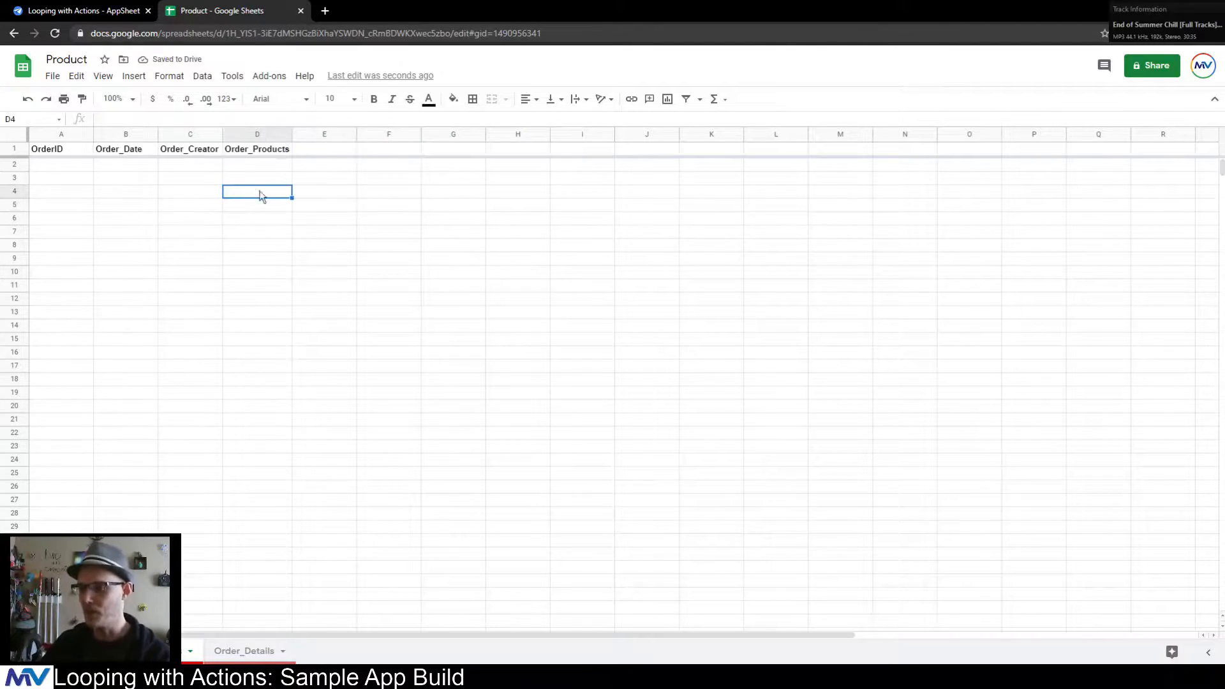
left_click(325, 150)
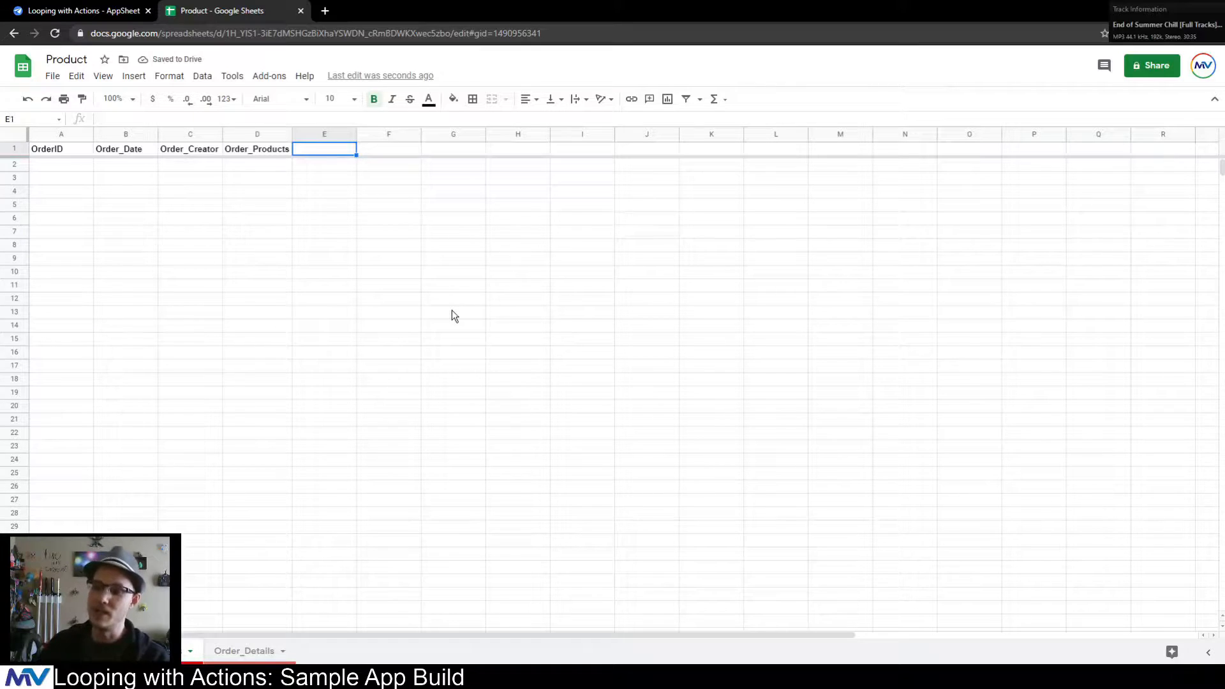
left_click(257, 168)
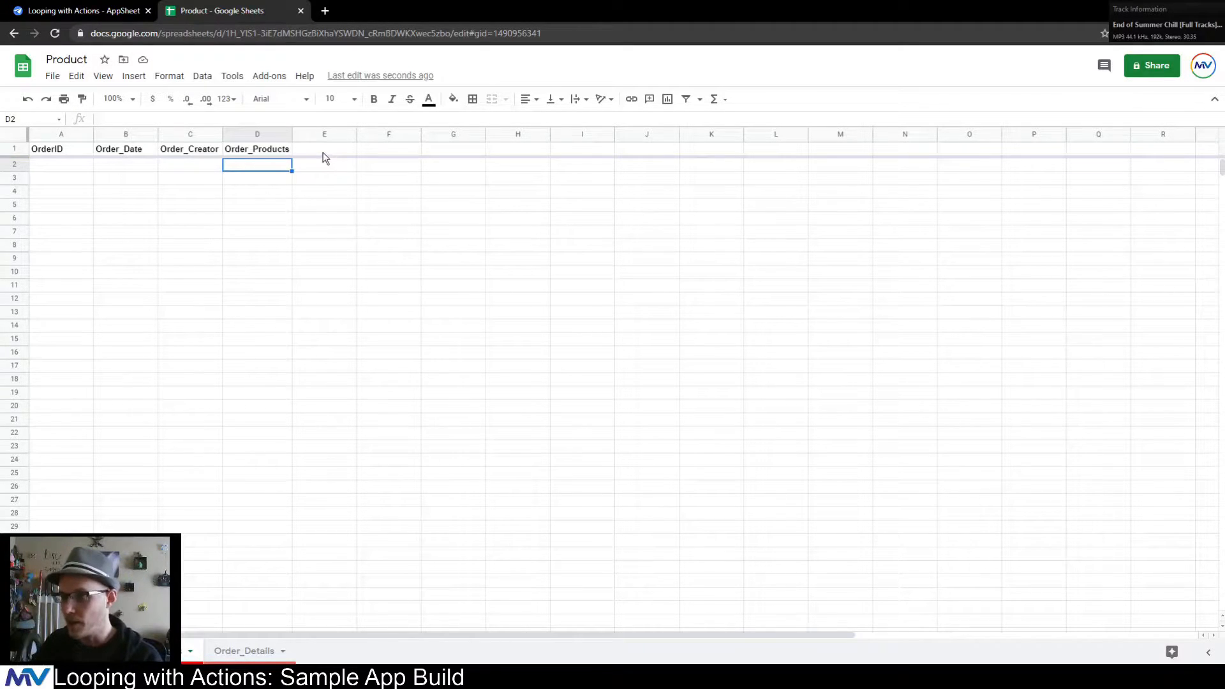
left_click(322, 219)
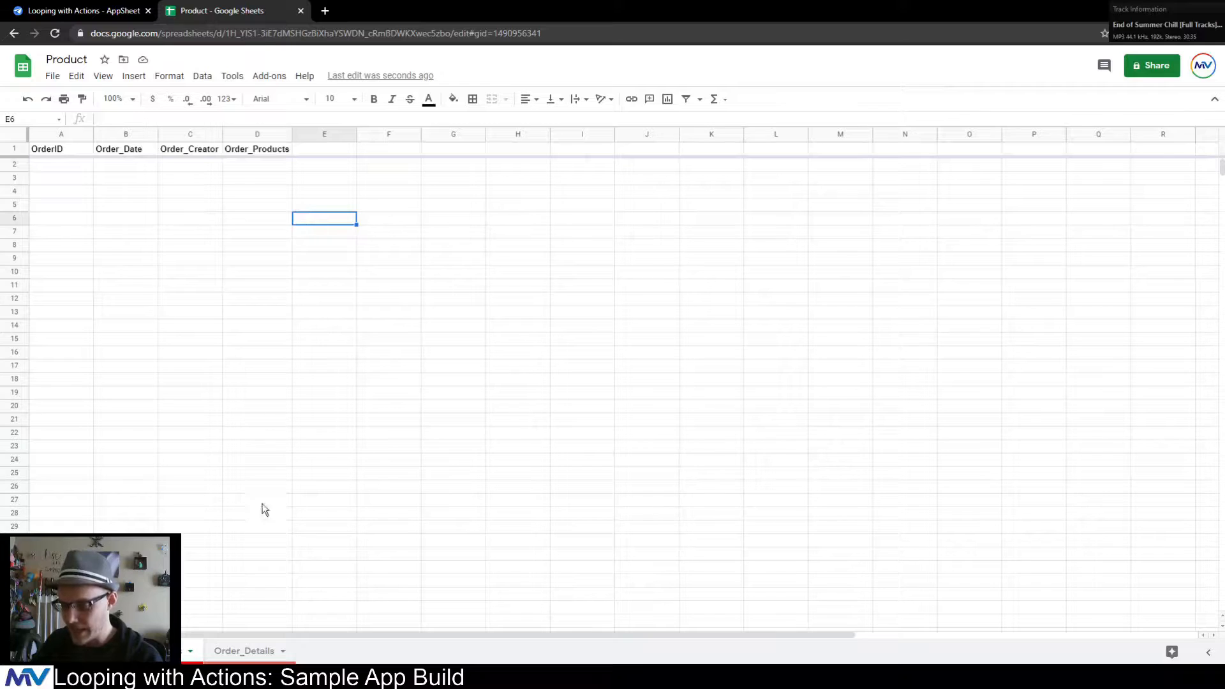
- Enter OrderDetailID and Order_Link as the first two column headers in the Order_Details sheet
left_click(240, 652)
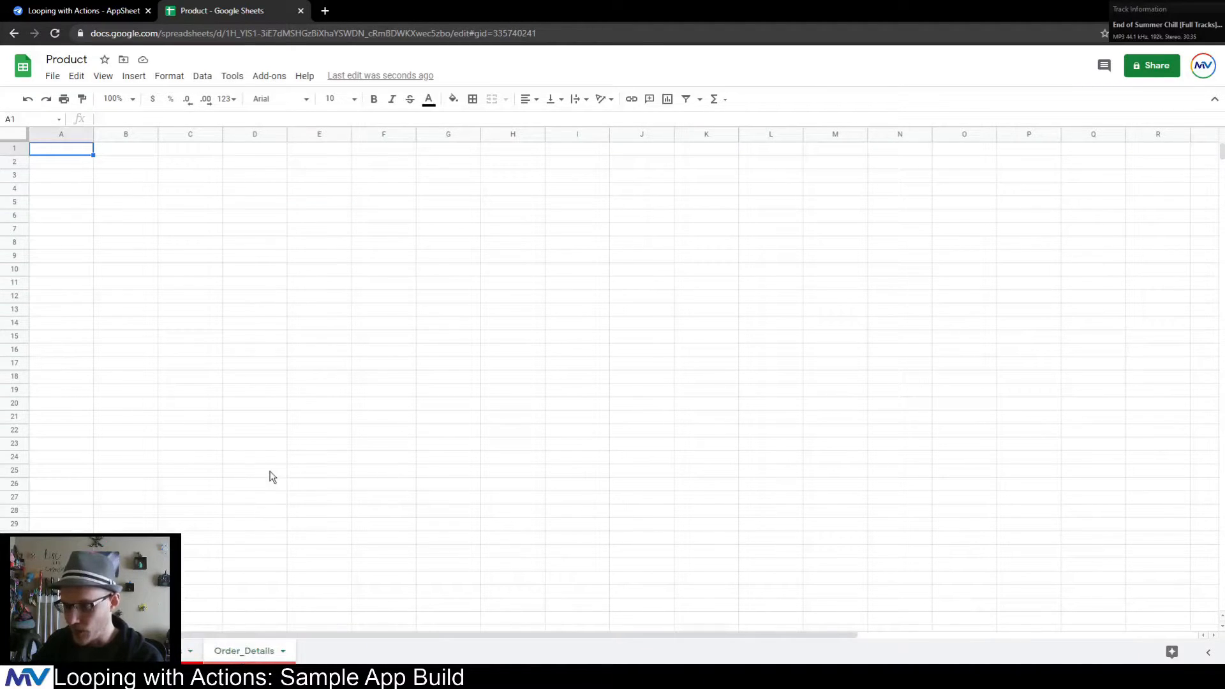
type("OrderDetailID")
key("Tab")
type("Order_Link")
key("Tab")
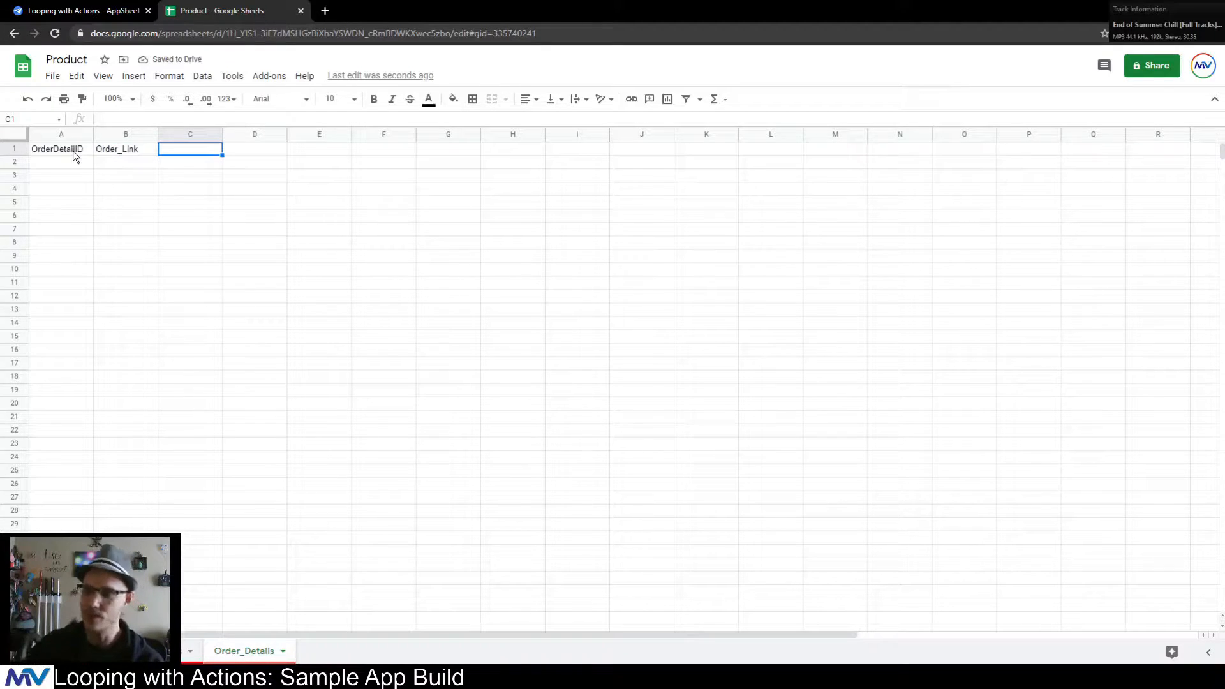
- Enter OrderDetail_Product as the third column header in the Order_Details sheet
type("Pro")
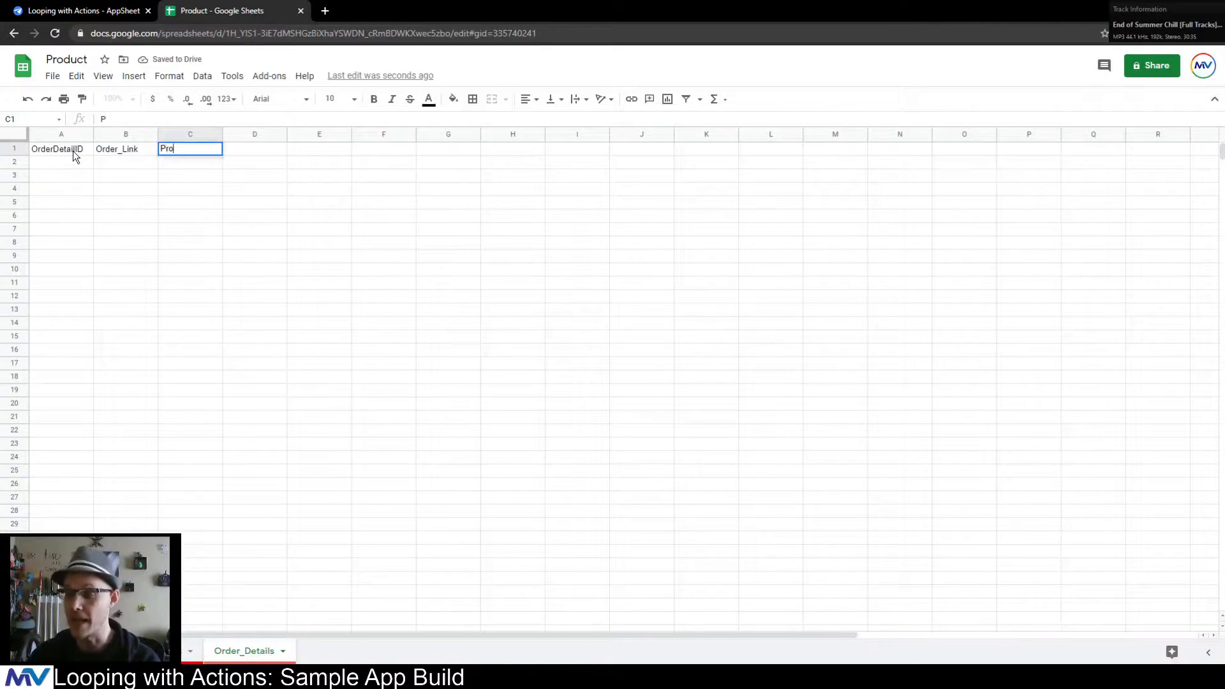
key("BackSpace")
key("BackSpace")
key("BackSpace")
type("OrderDetail_")
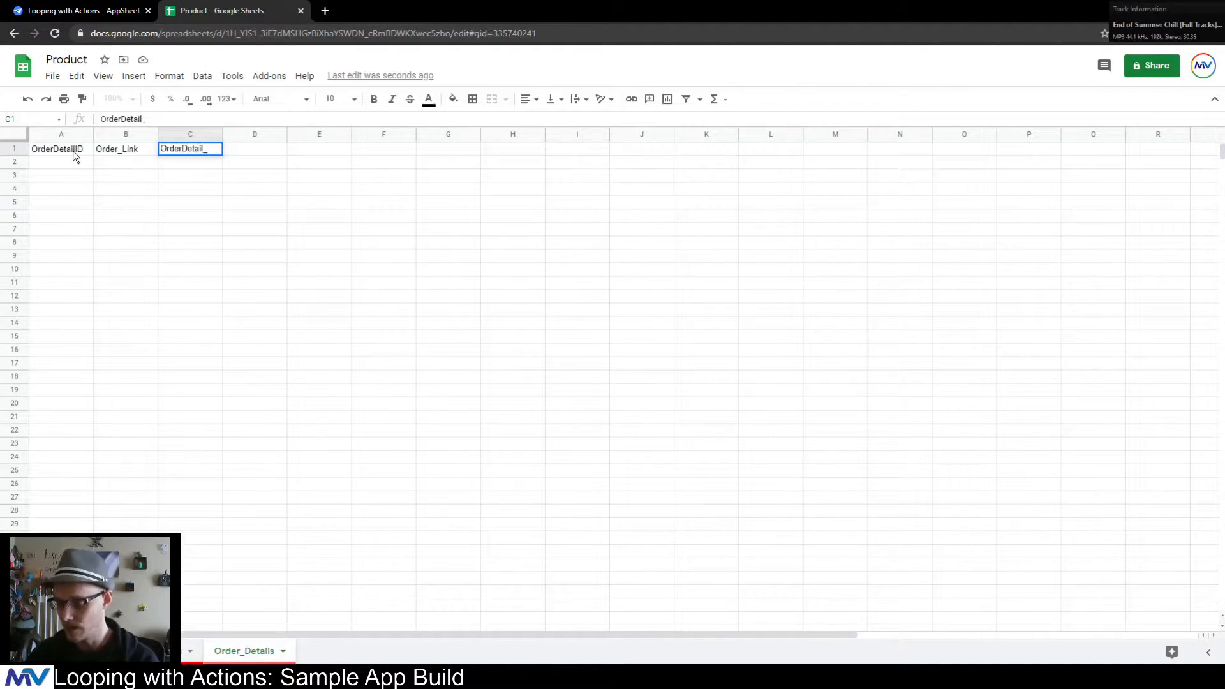
key("ctrl+a")
key("Right")
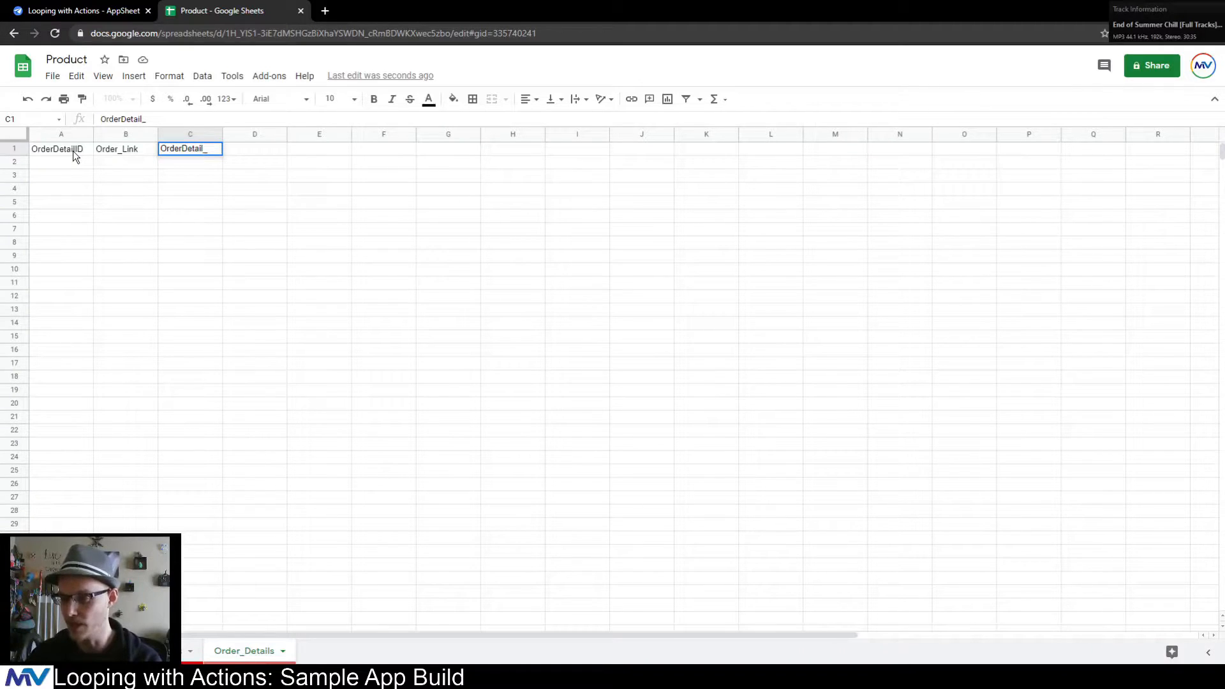
type("Prodcut")
key("BackSpace")
key("BackSpace")
key("BackSpace")
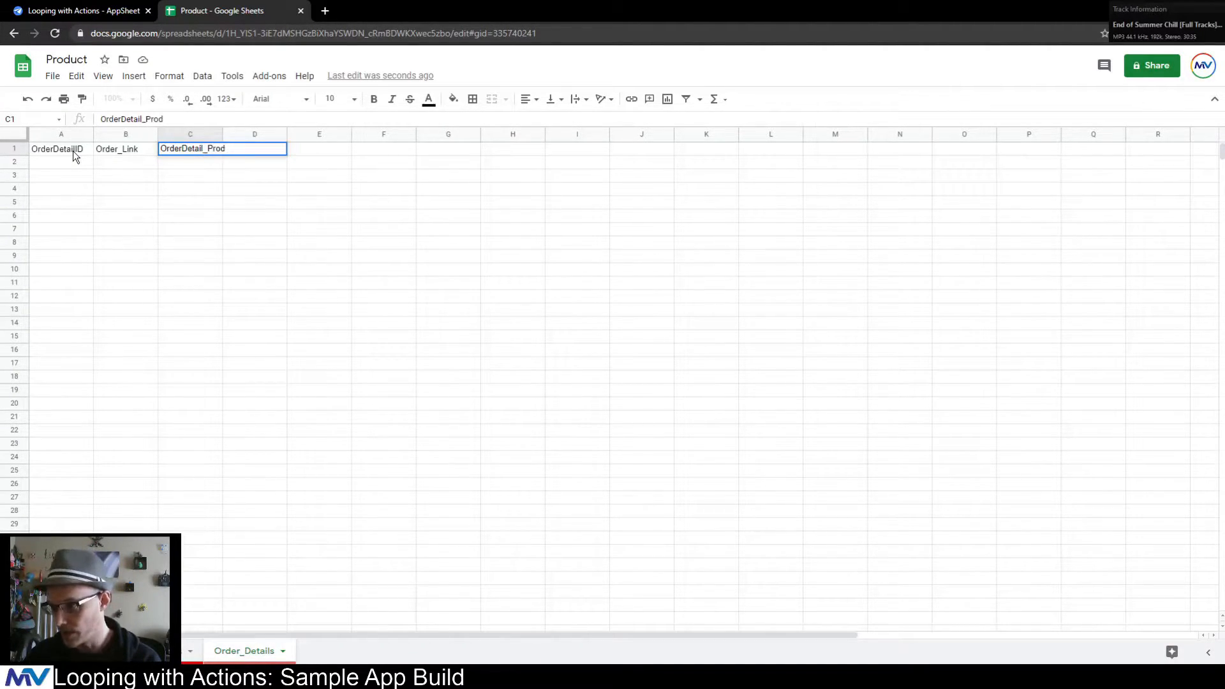
type("uct")
key("Tab")
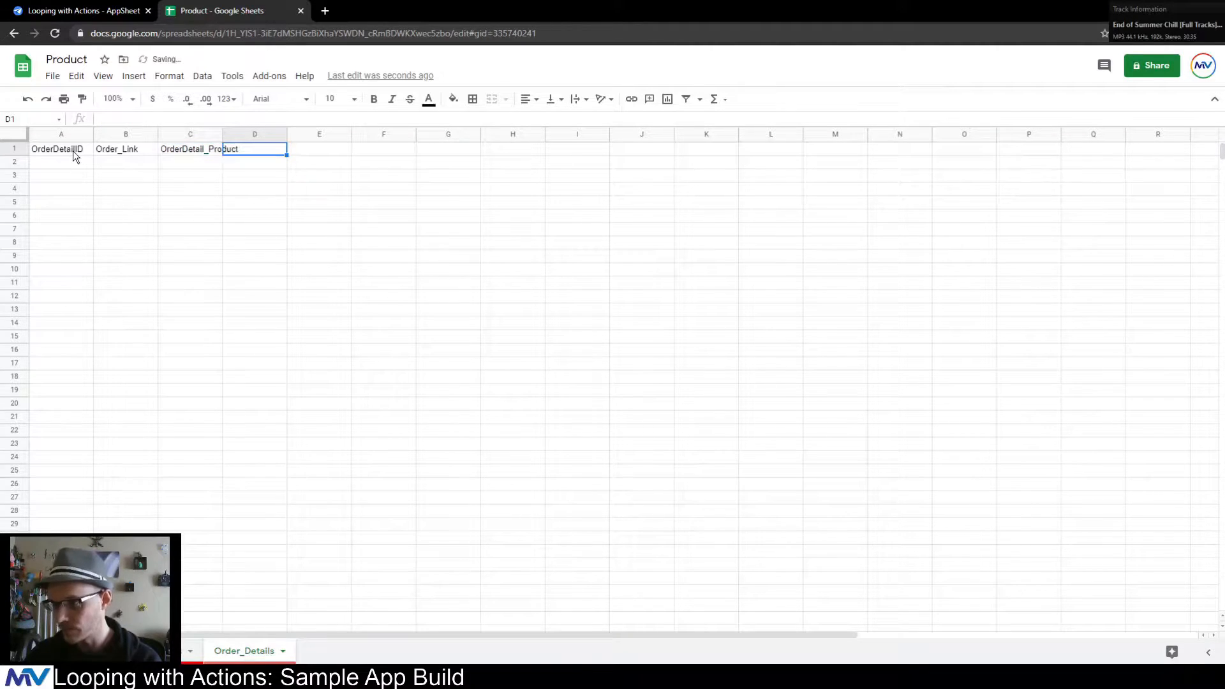
- Make the Order_Details header row bold and fit the OrderDetail_Product column's width to its header
double_click(222, 135)
left_click(21, 148)
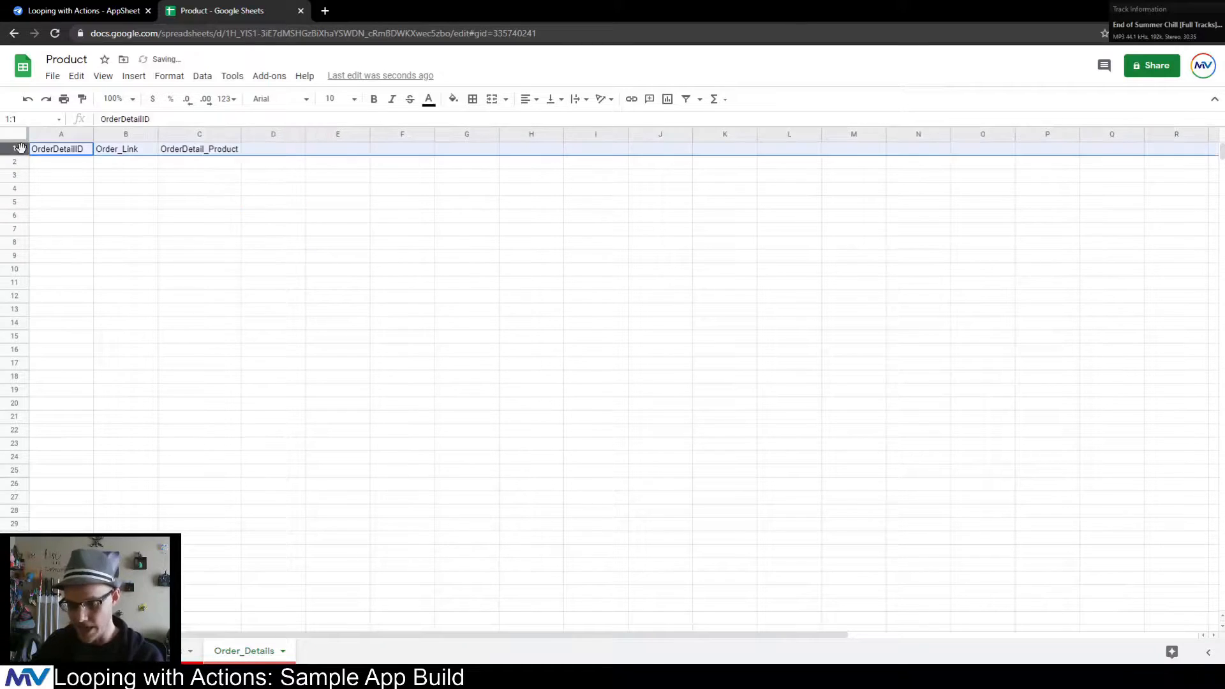
key("ctrl+b")
left_click(163, 190)
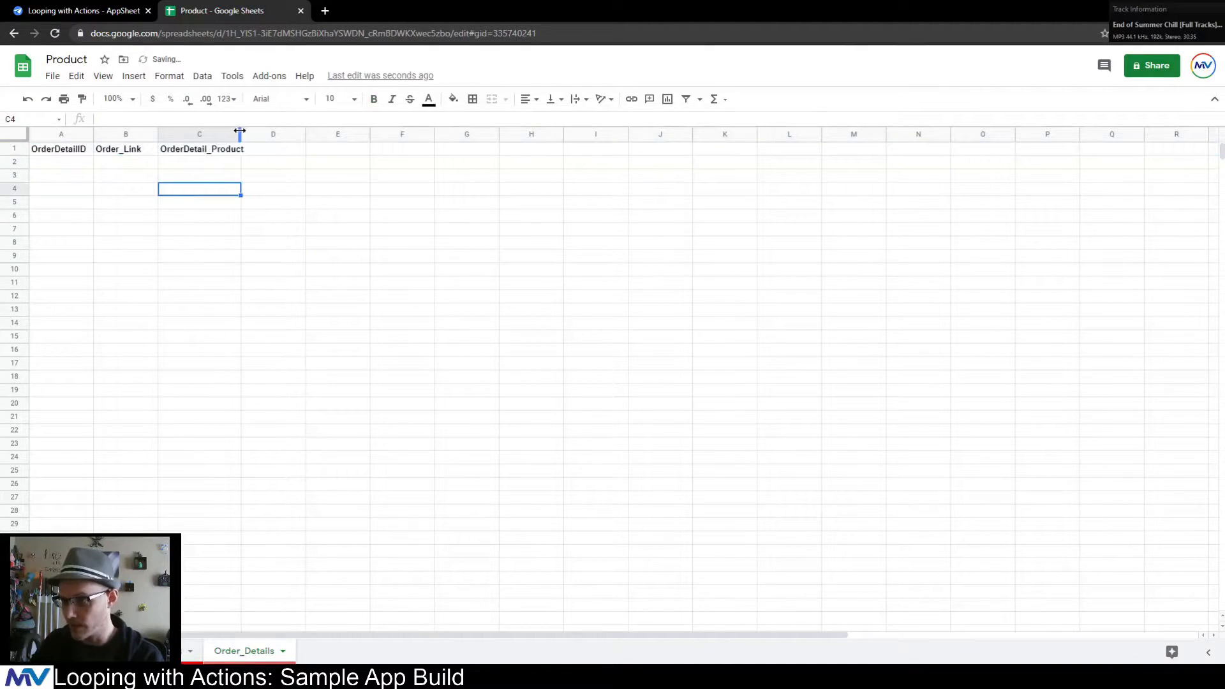
double_click(240, 131)
left_click(215, 233)
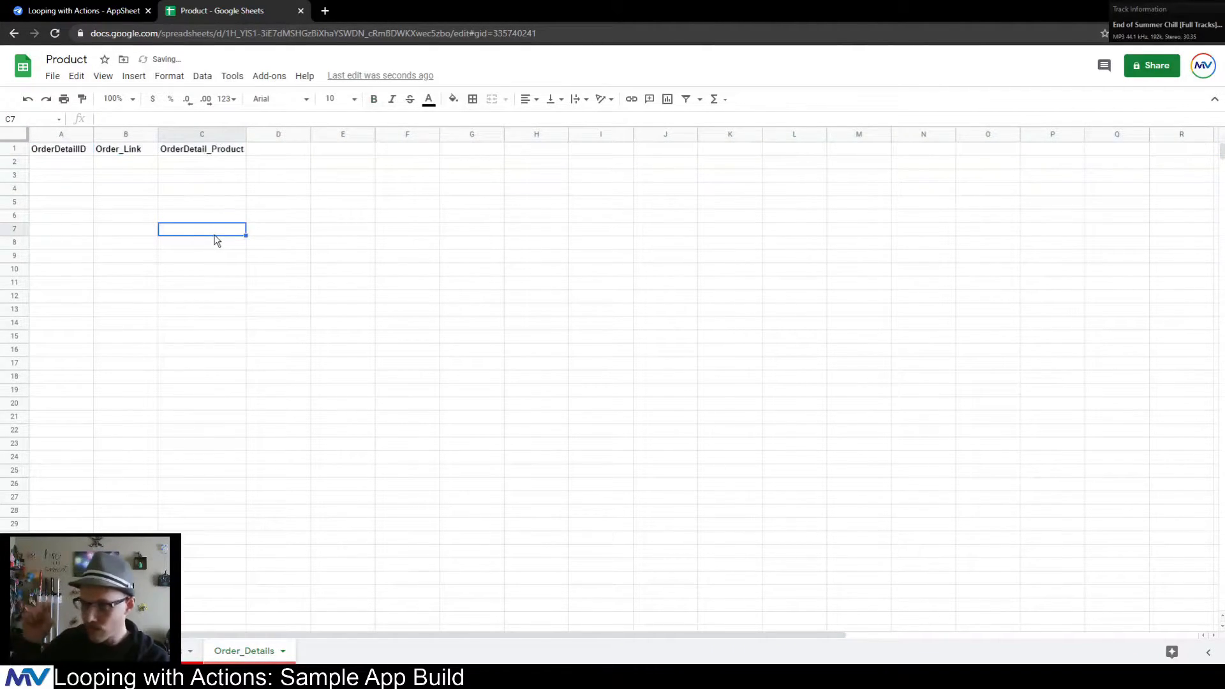
- Freeze the single header row of the Order_Details sheet
left_click(194, 203)
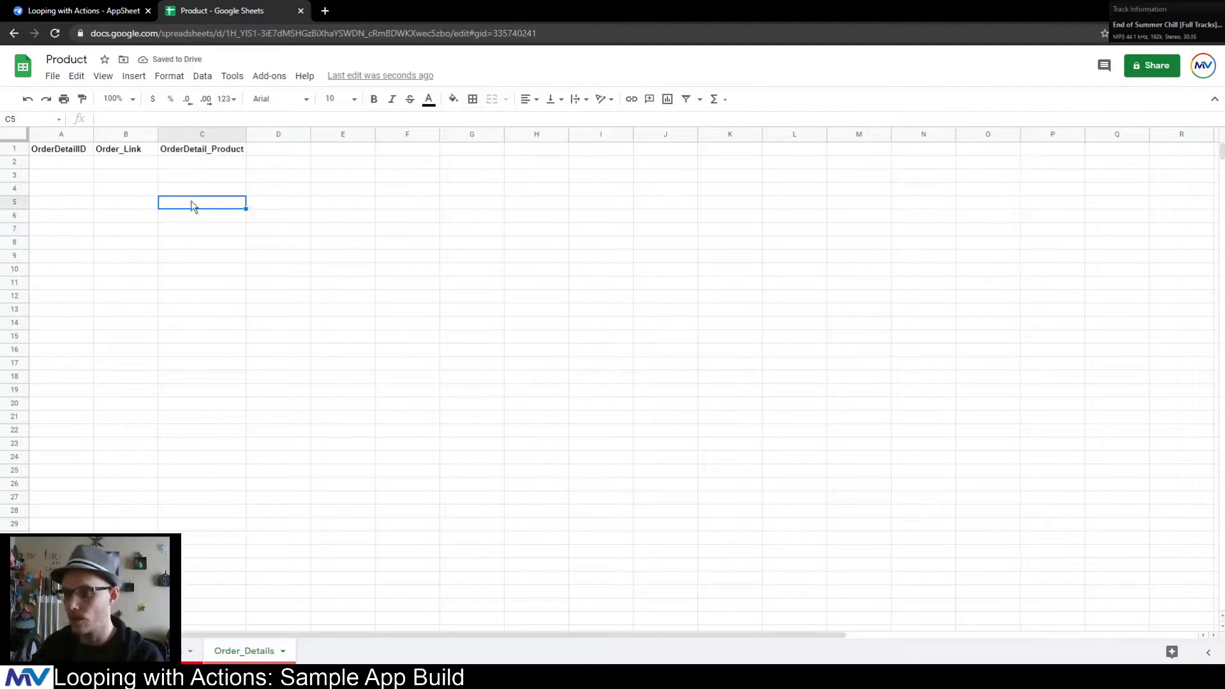
left_click(103, 76)
mouse_move(121, 101)
left_click(264, 120)
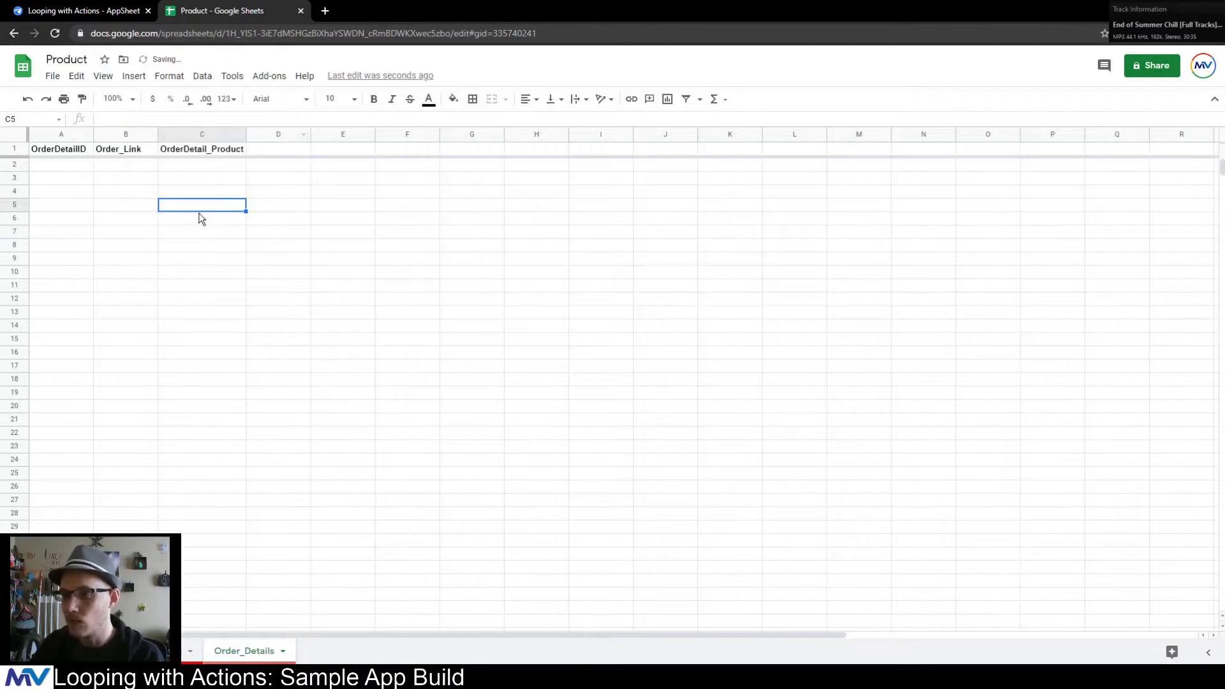
left_click(148, 235)
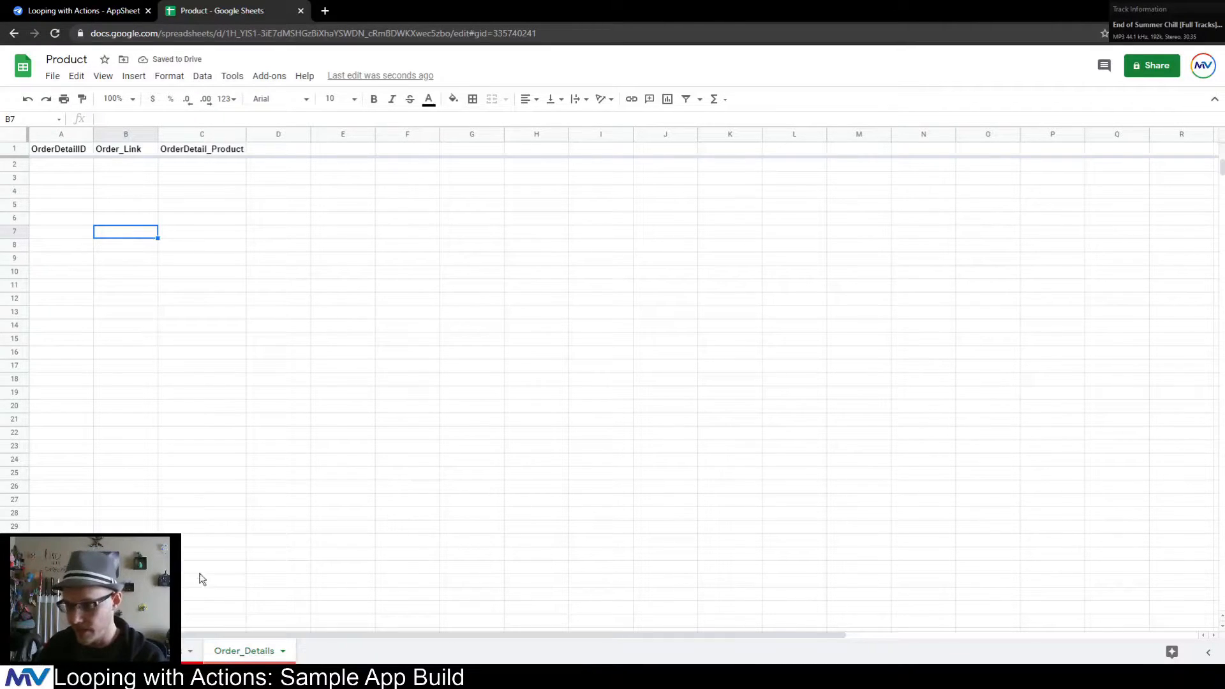
- Delete the Order_Date and Order_Creator columns from the orders sheet
left_click(174, 651)
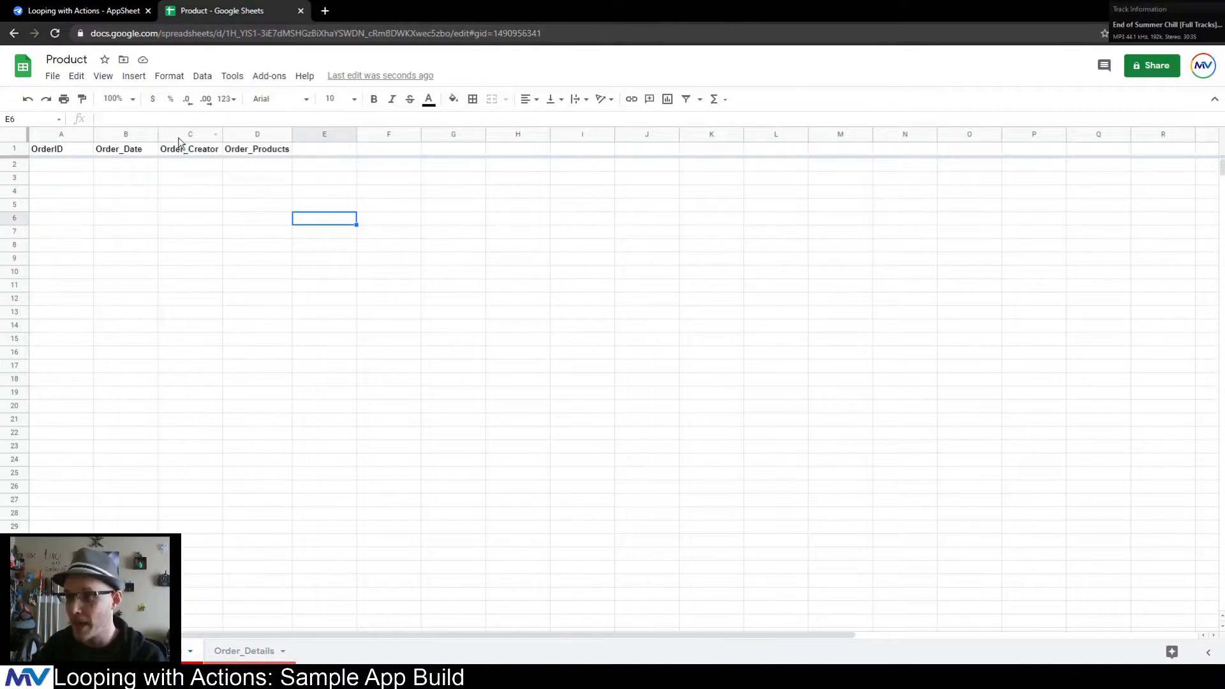
left_click_drag(178, 135, 124, 135)
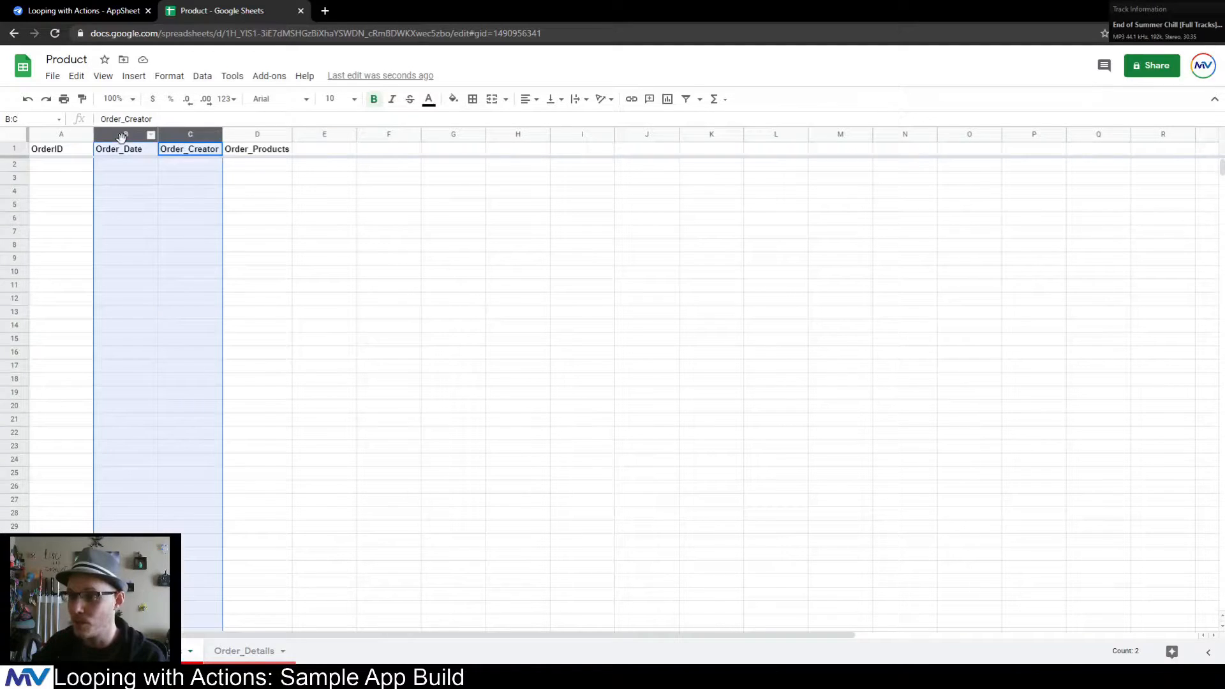
right_click(124, 135)
left_click(216, 249)
left_click(252, 249)
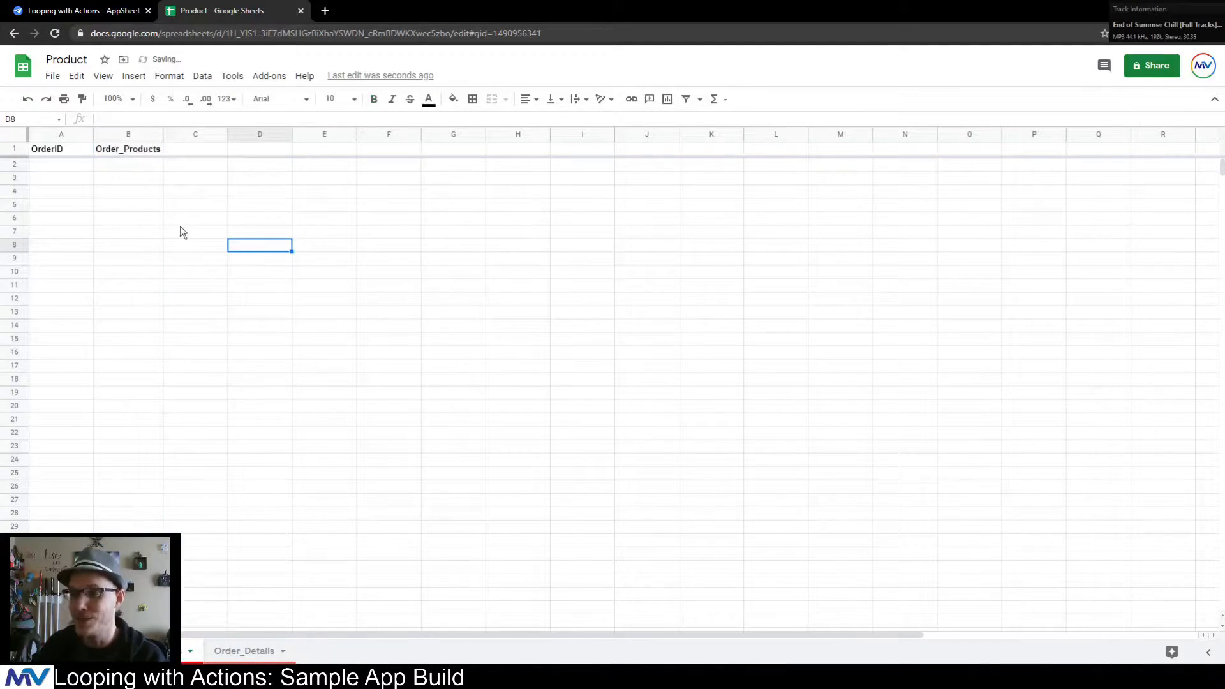
left_click(139, 220)
left_click(80, 167)
left_click(114, 164)
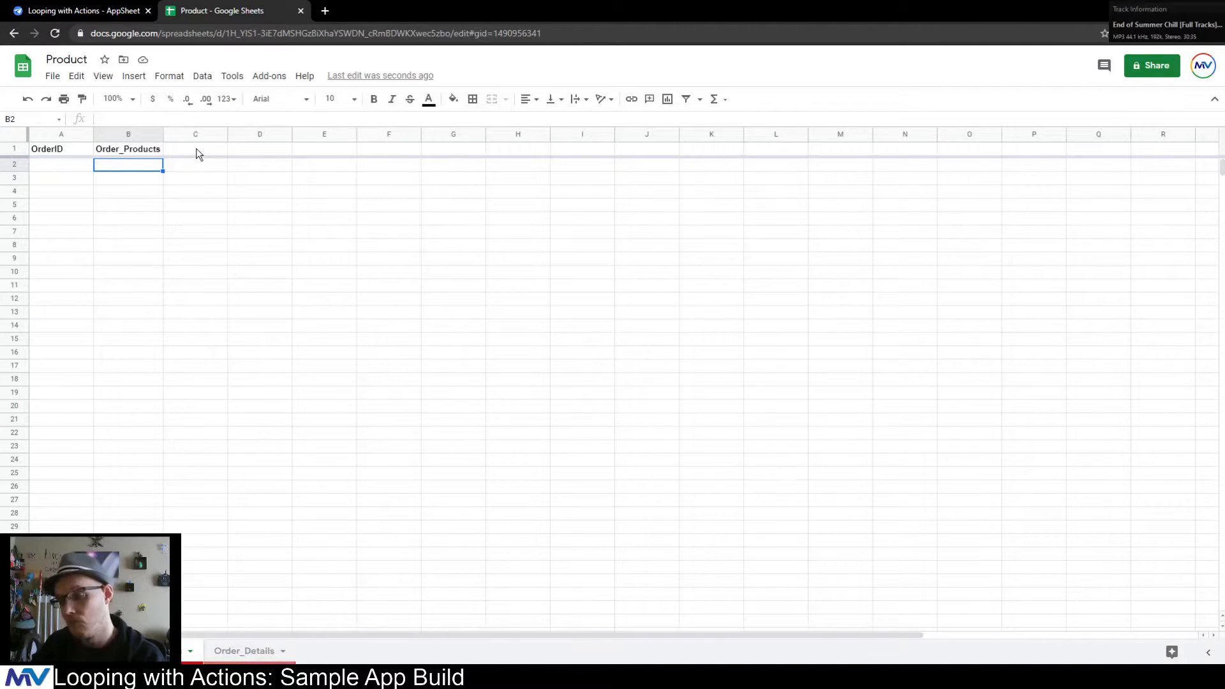
- Return to the Order_Details sheet and select the empty cell under the Order_Link header
left_click(255, 655)
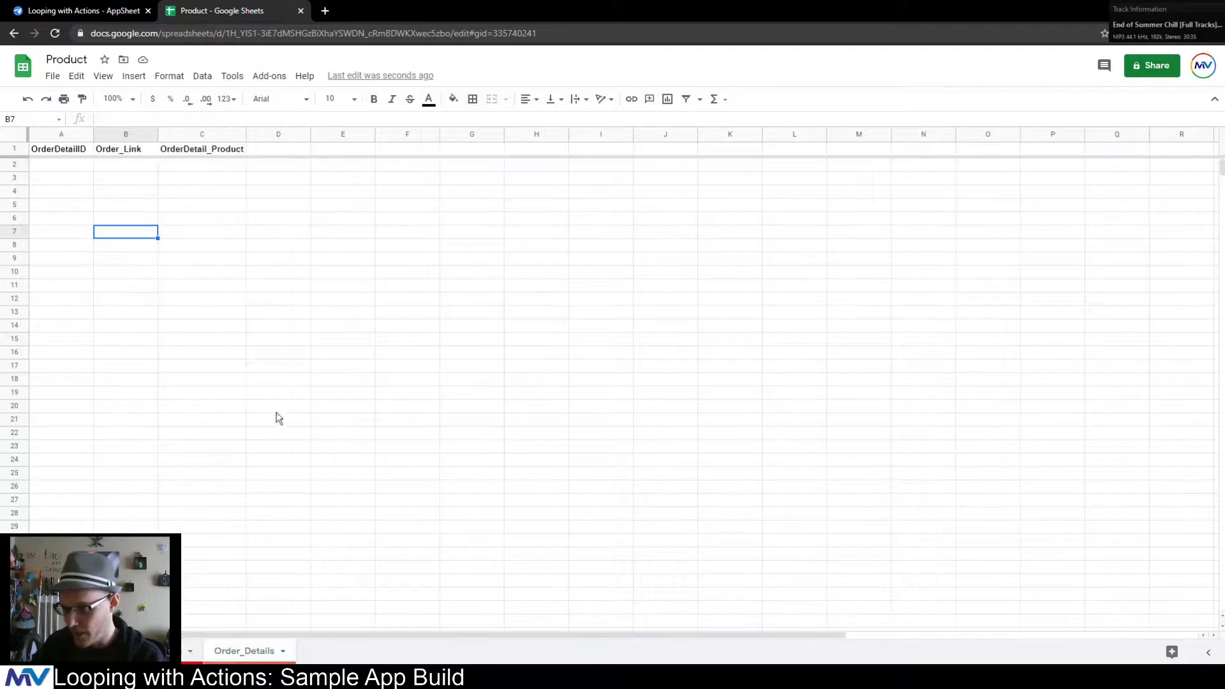
left_click(74, 168)
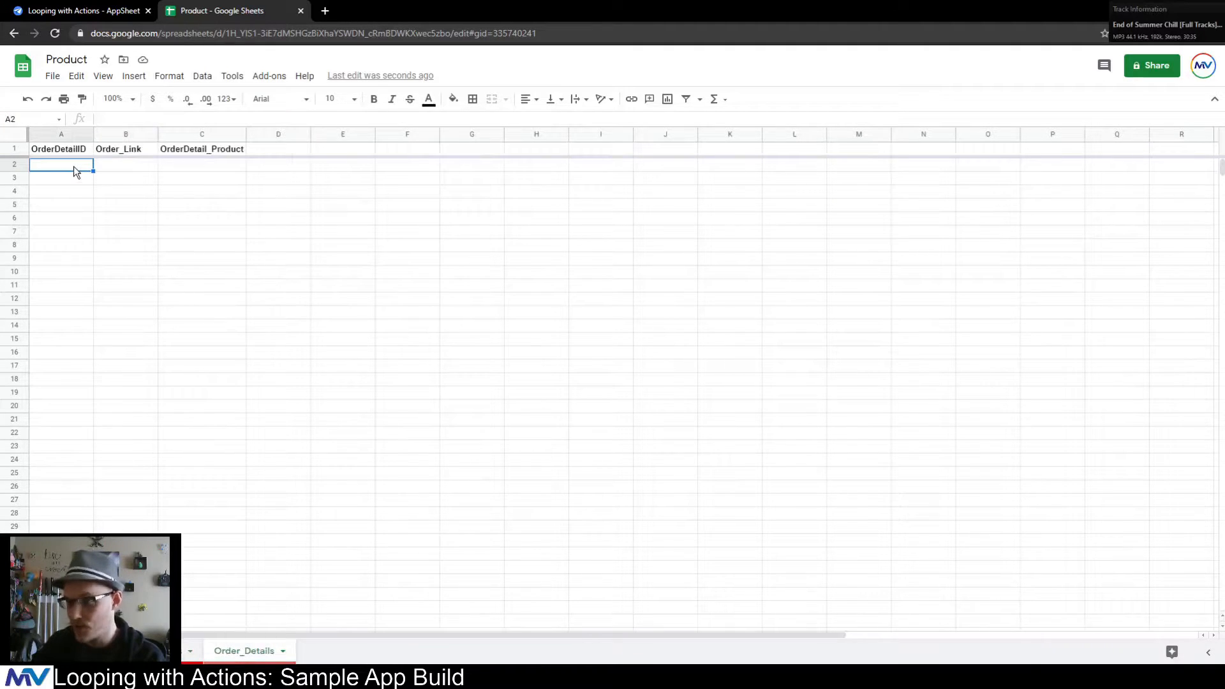
left_click(117, 169)
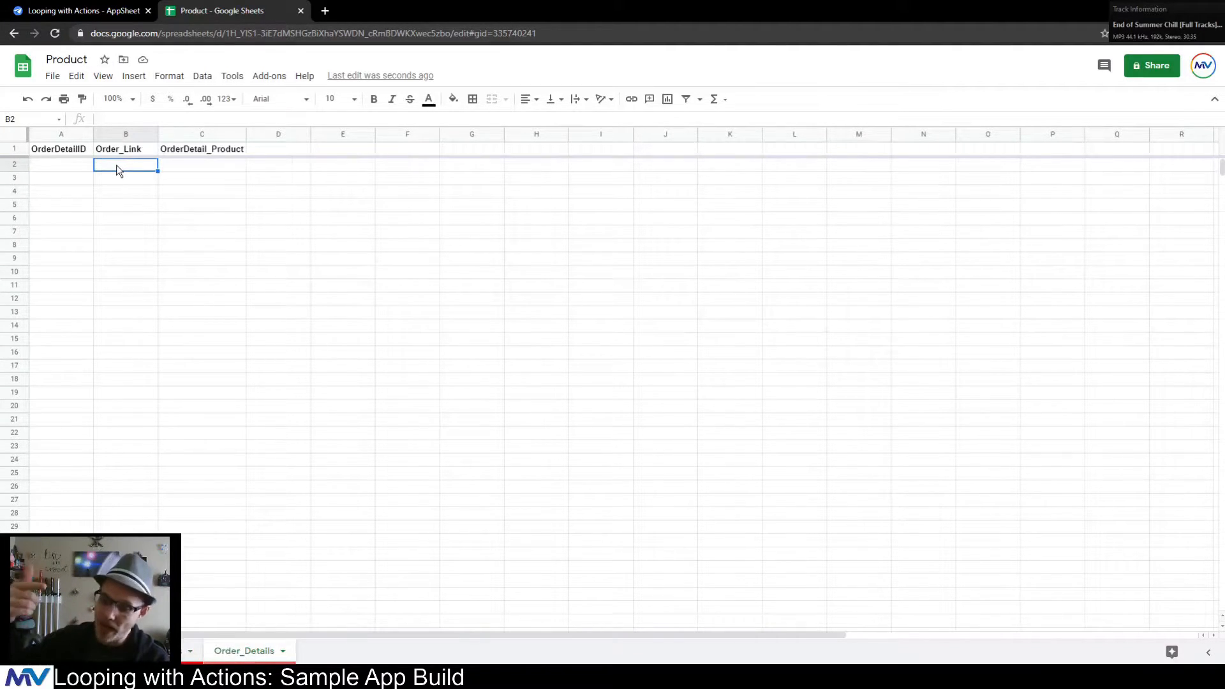
- Select the empty cell under the OrderDetail_Product header, and switch to an empty cell in the orders sheet
left_click(183, 167)
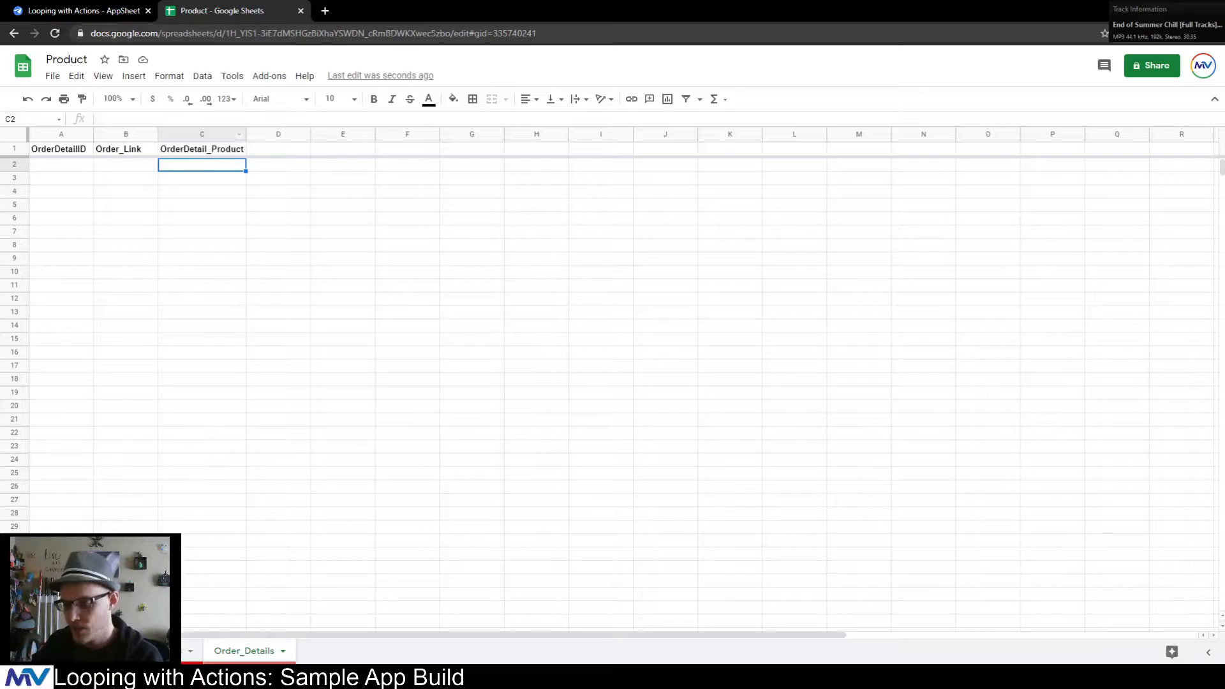
left_click(167, 651)
left_click(257, 338)
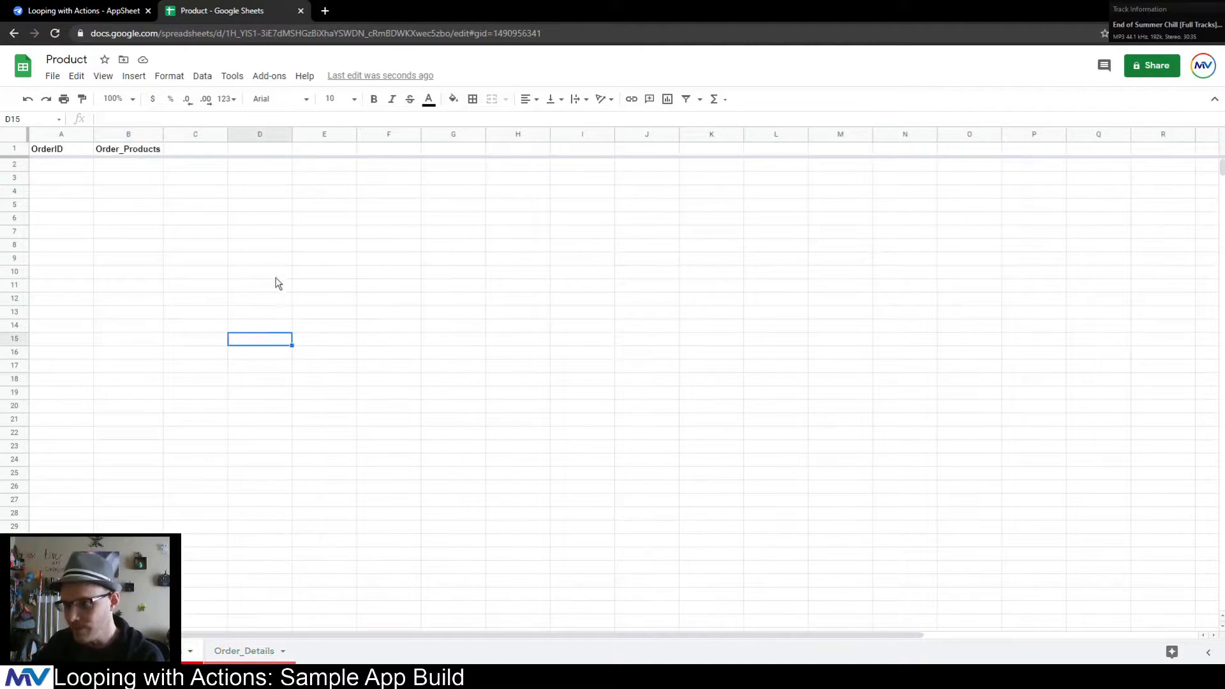
- Switch to the AppSheet editor, reload it, and add the suggested tables for Orders and Order_Details
left_click(95, 9)
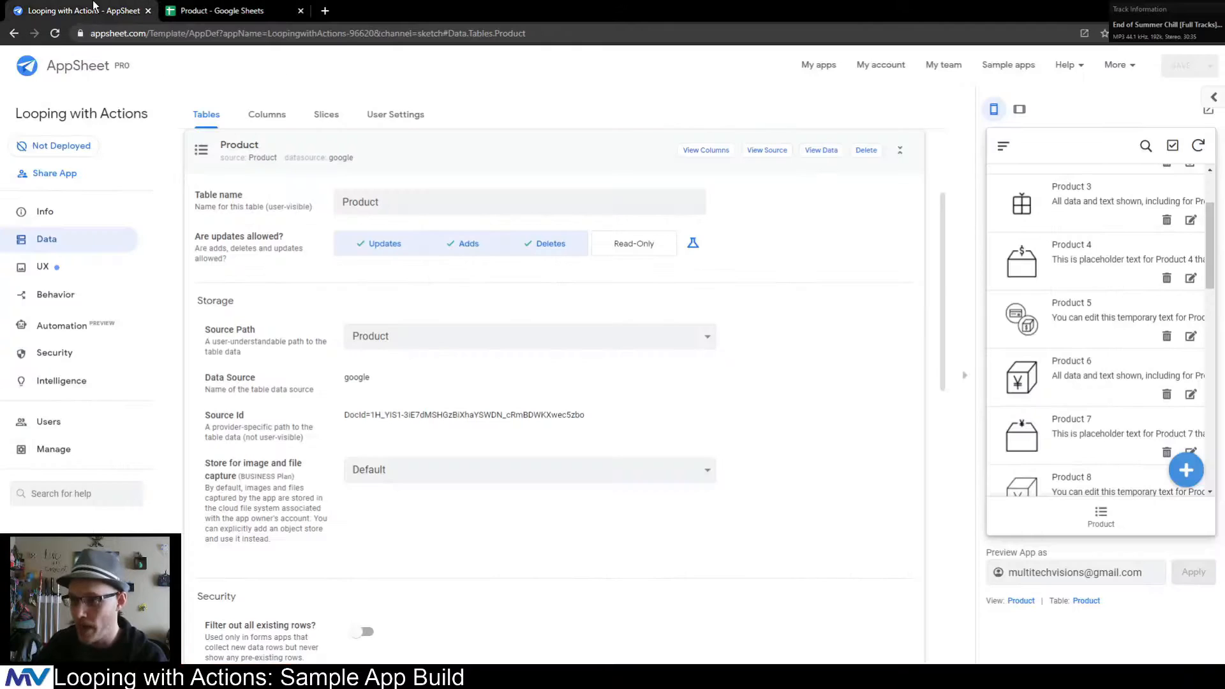
left_click(55, 33)
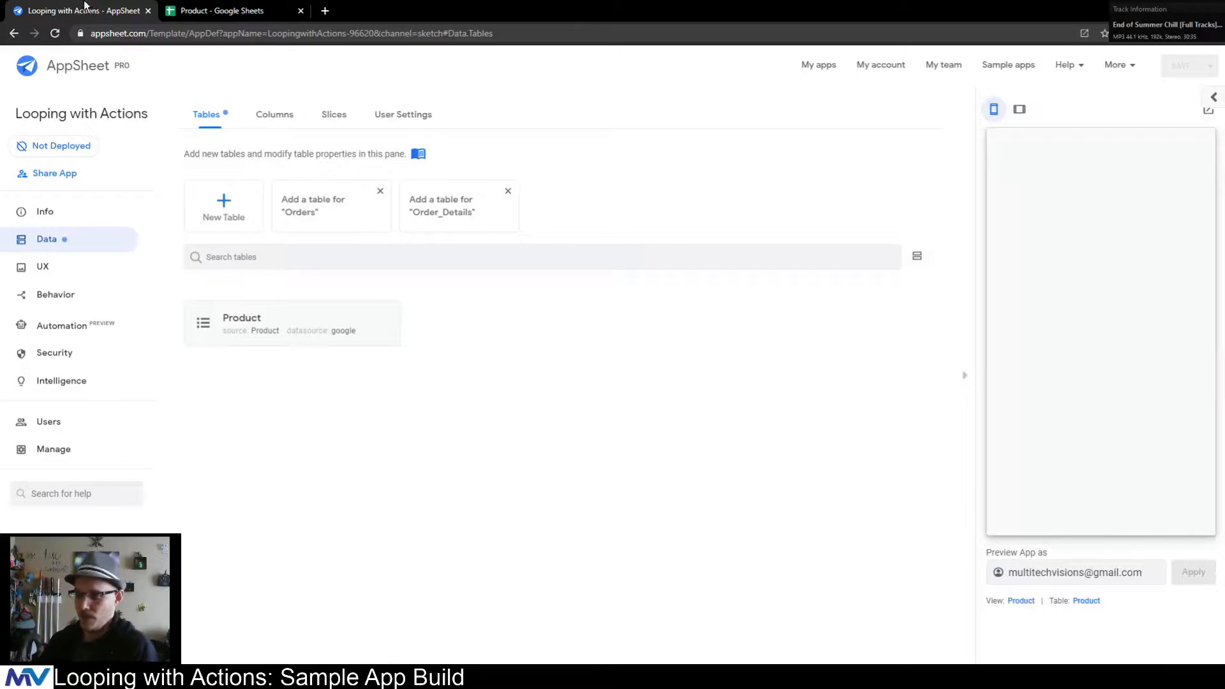
left_click(250, 210)
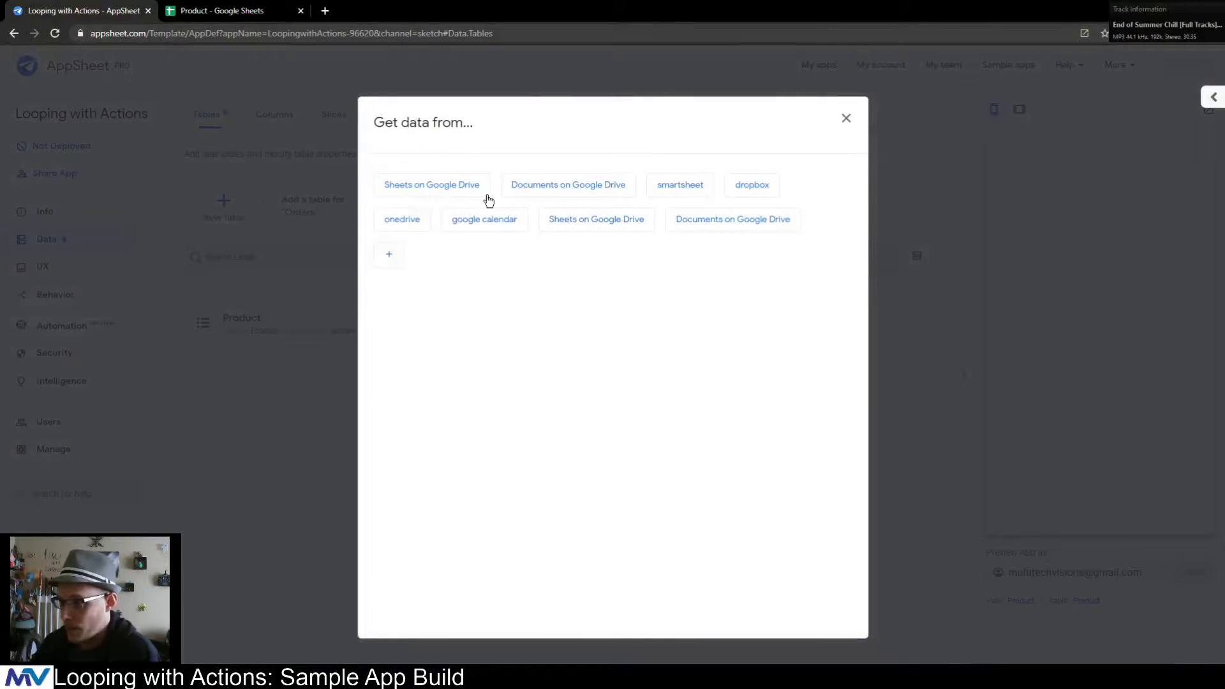
left_click(846, 118)
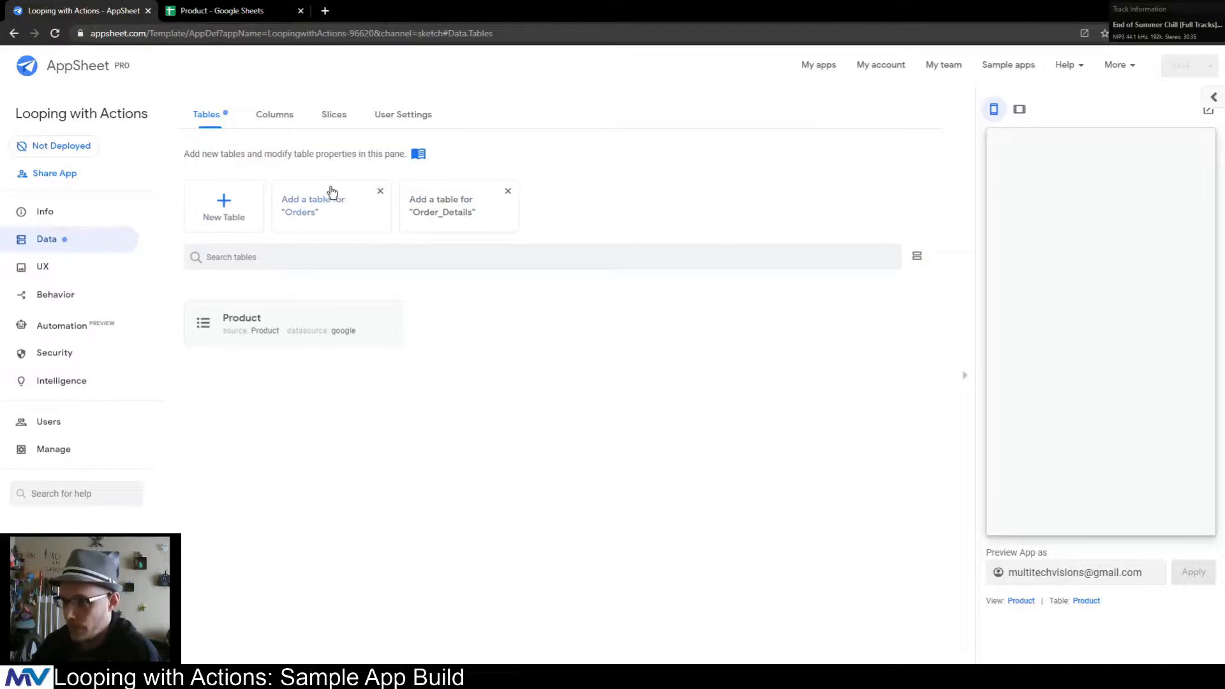
left_click(306, 207)
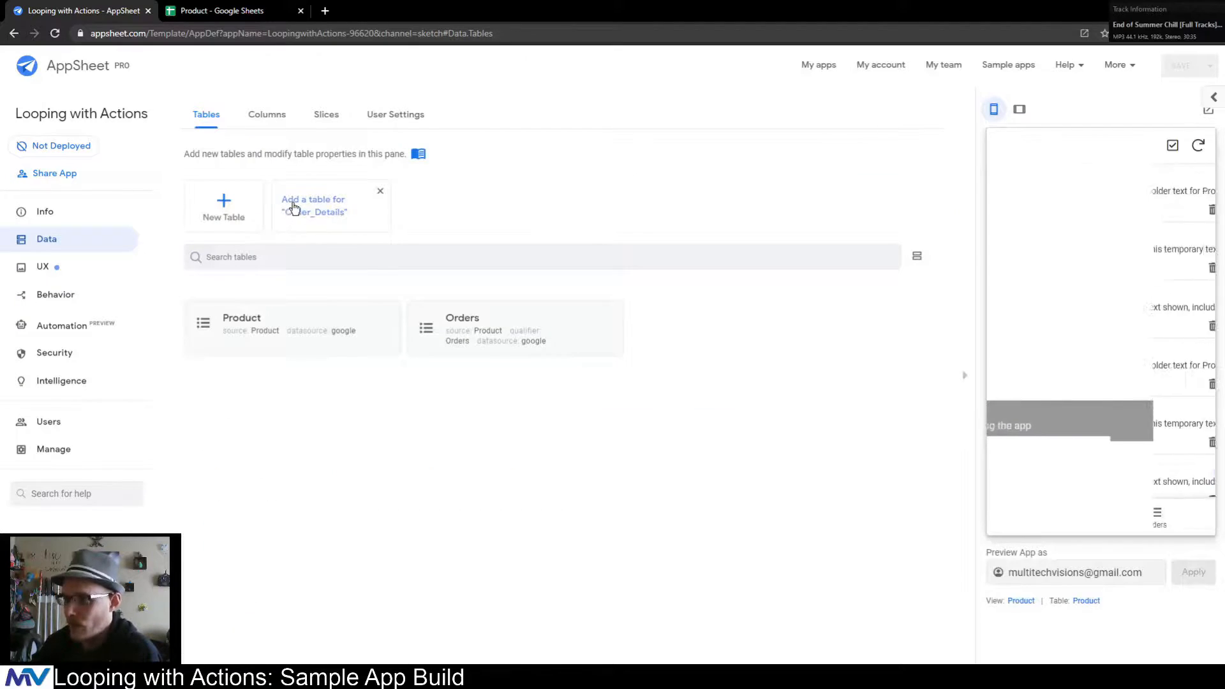
left_click(293, 207)
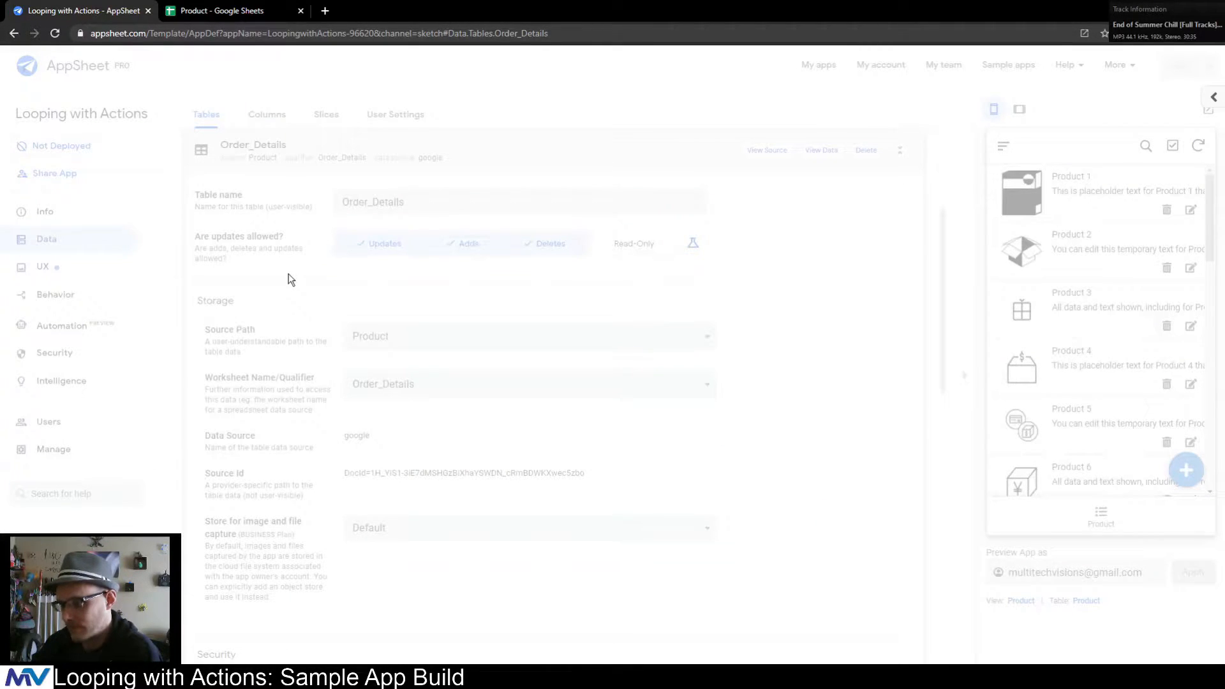
- Hide the Orders table's OrderID column and turn off its Searchable and Label options
left_click(285, 123)
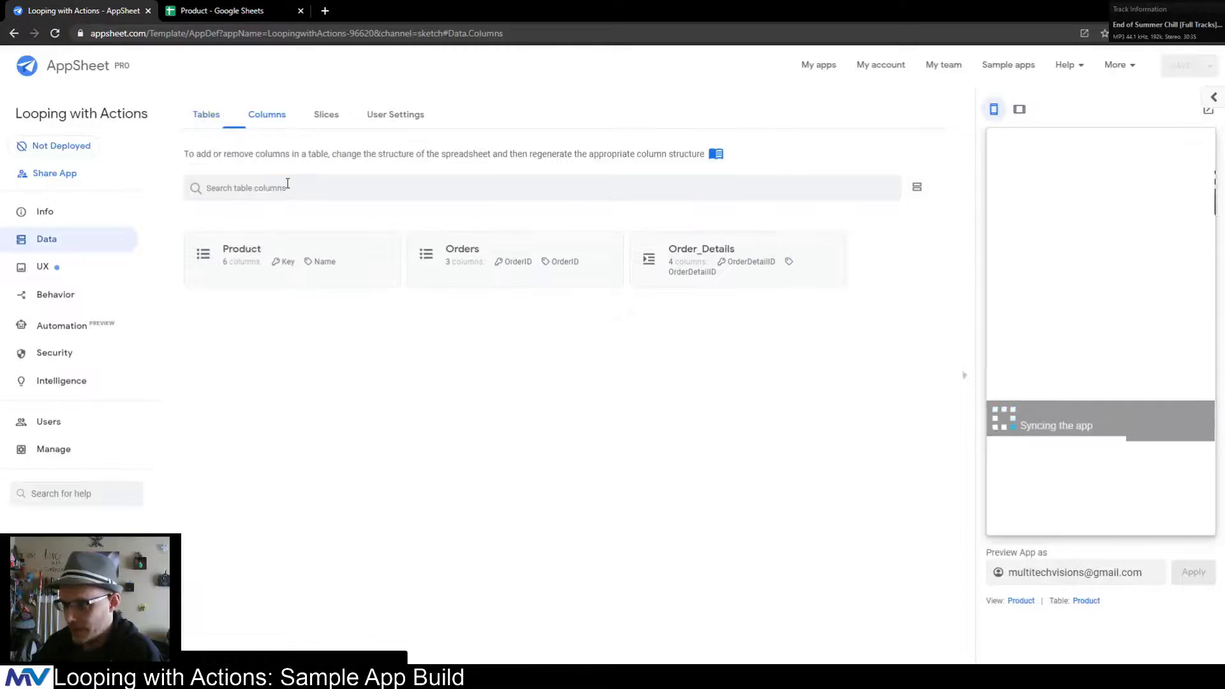
left_click(507, 266)
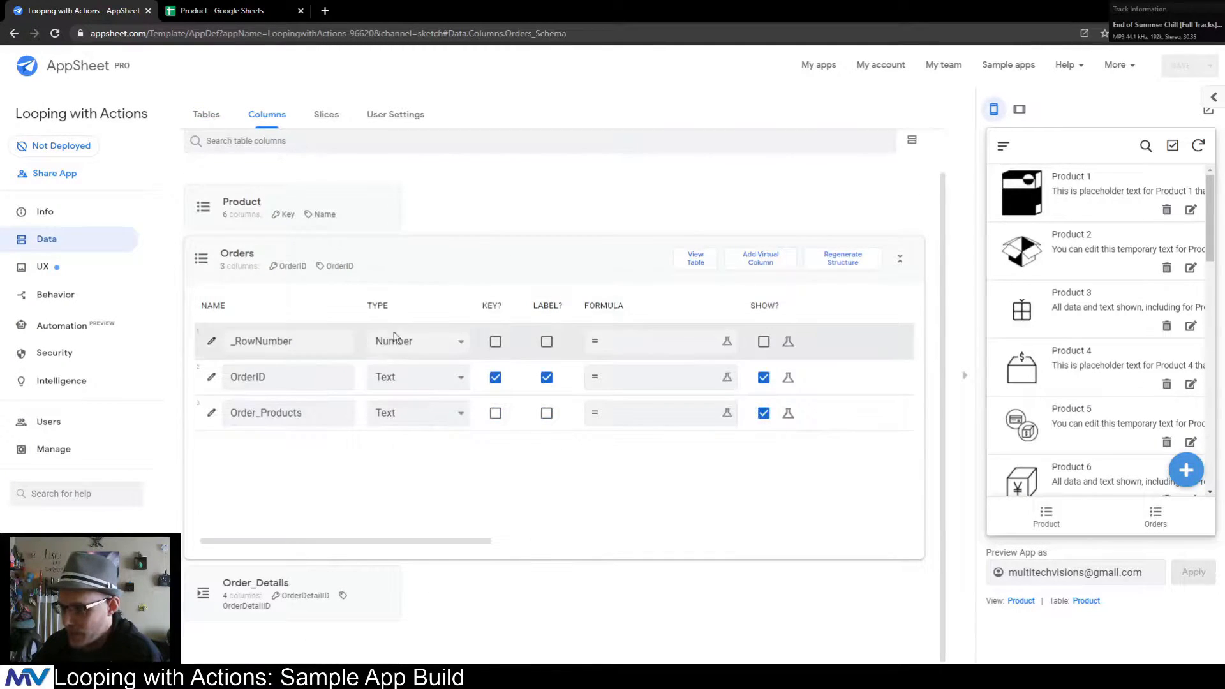
left_click(211, 377)
scroll(481, 340, "down", 6)
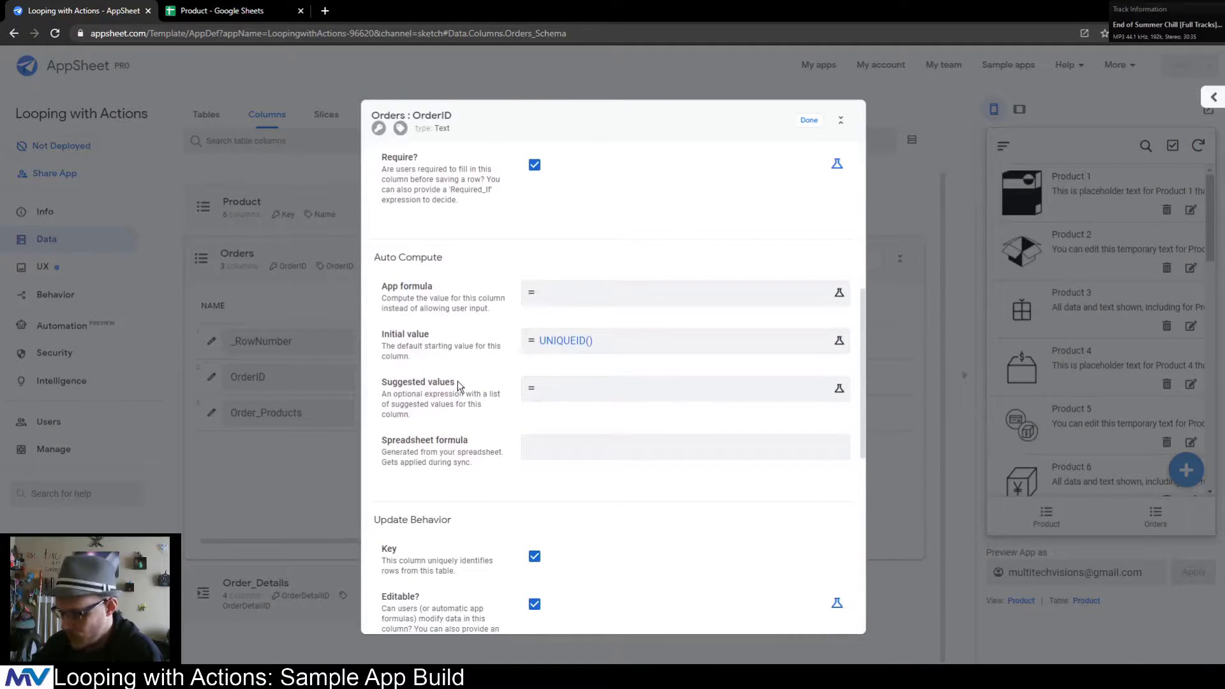
scroll(458, 381, "down", 8)
left_click(534, 431)
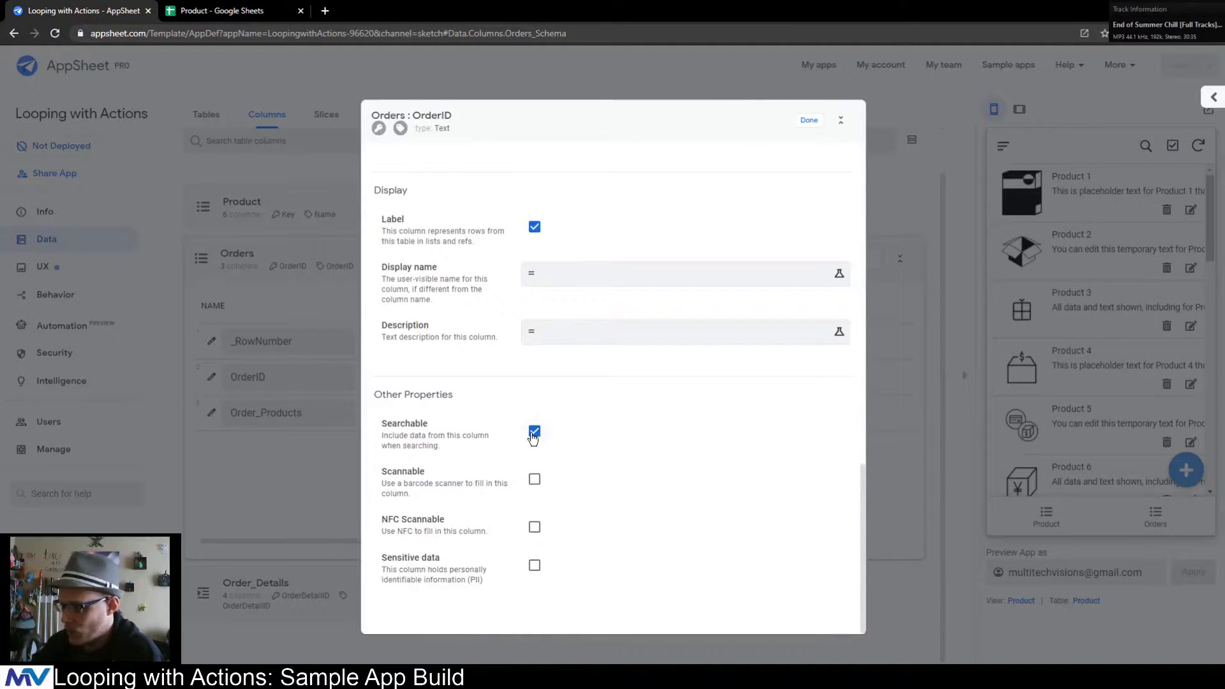
scroll(501, 384, "up", 2)
left_click(535, 334)
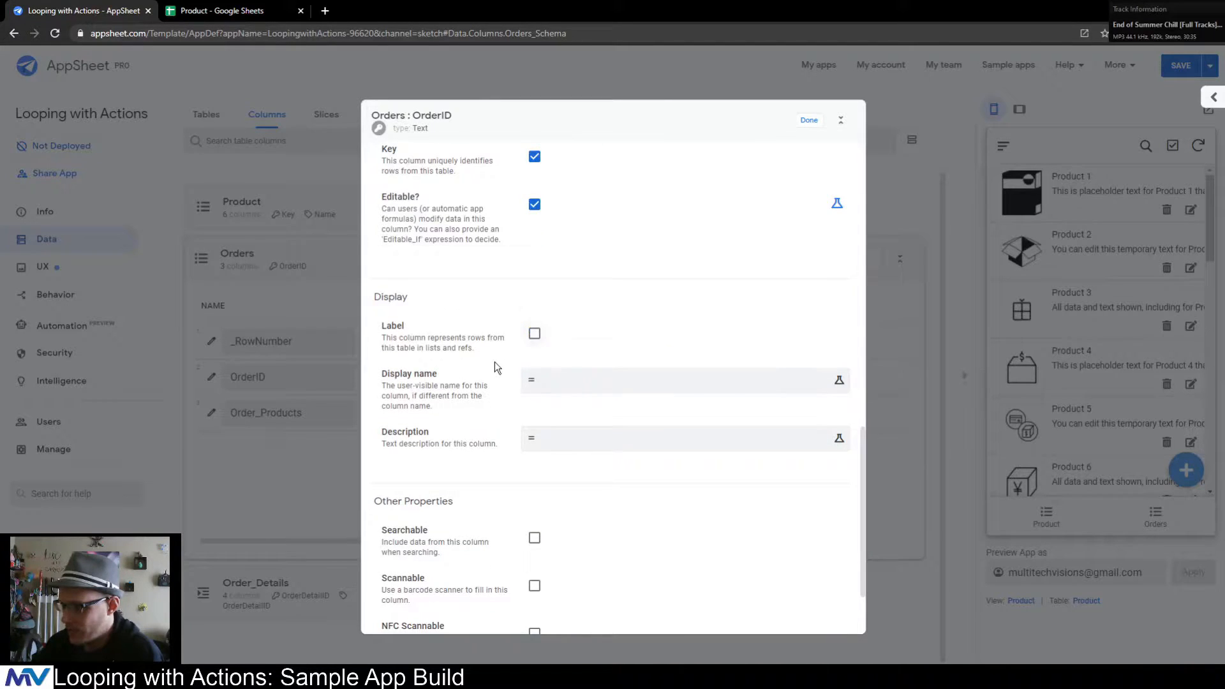
scroll(497, 367, "up", 10)
left_click(524, 212)
left_click(808, 122)
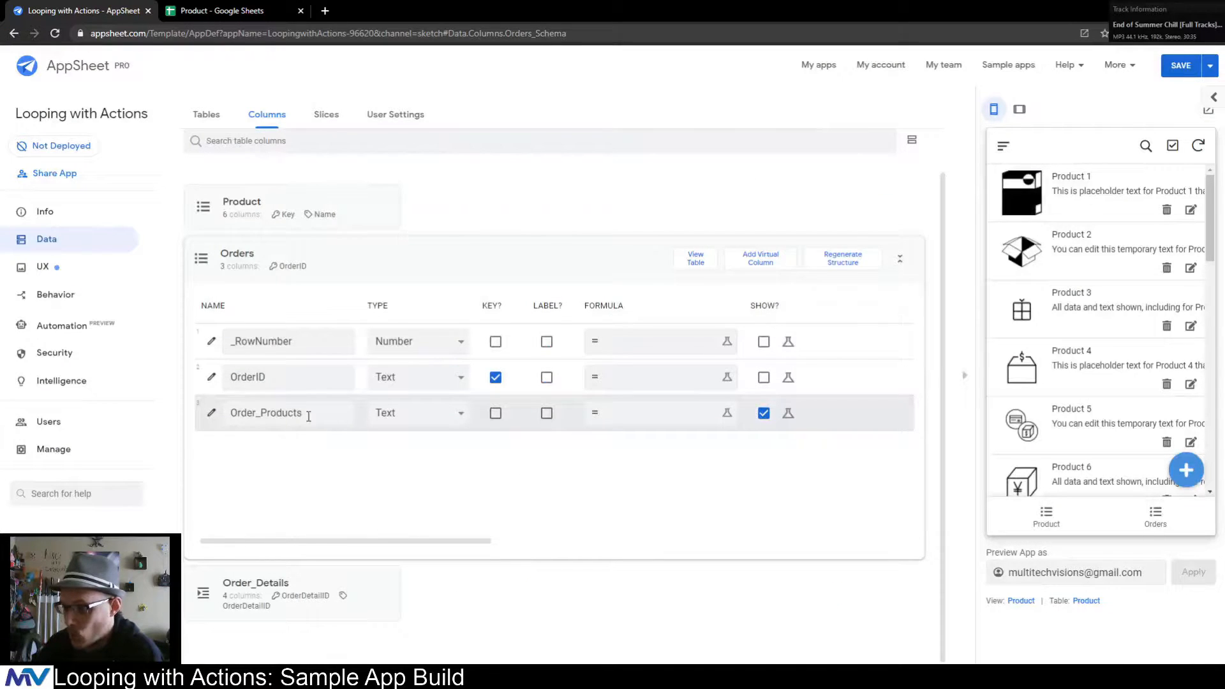
- Set the Orders table's Order_Products column to type EnumList with base type Ref and Dropdown input mode
left_click(211, 412)
left_click(551, 271)
left_click(541, 344)
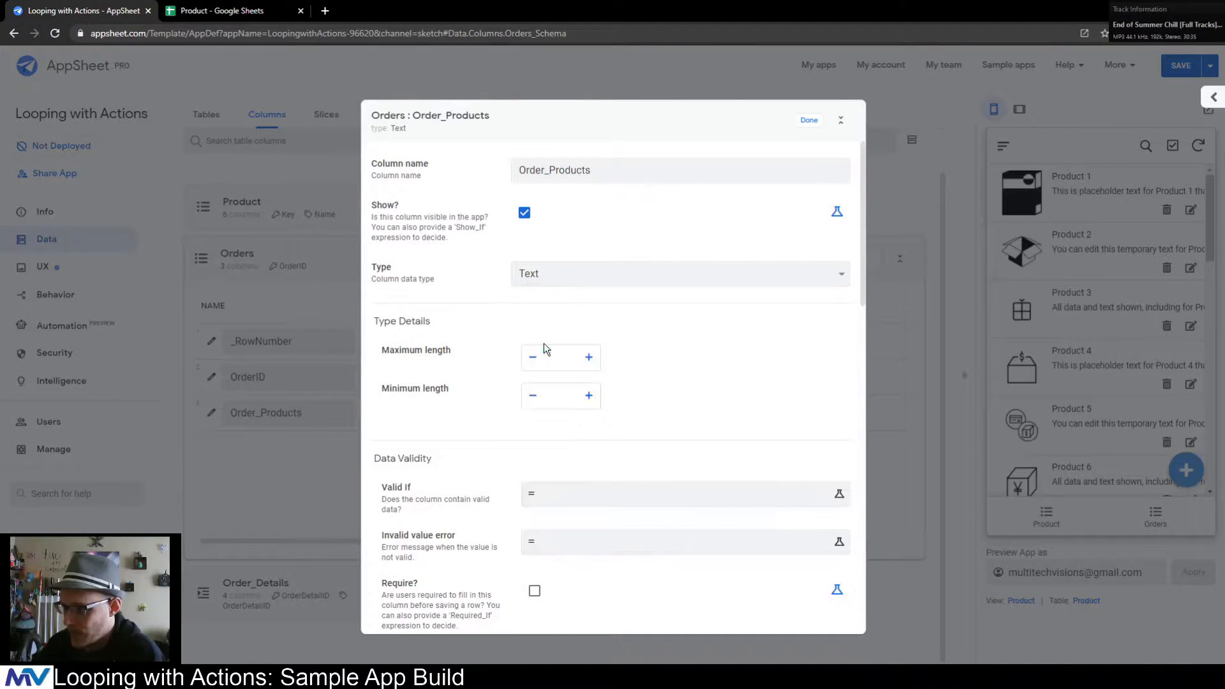
left_click(573, 472)
scroll(606, 326, "down", 3)
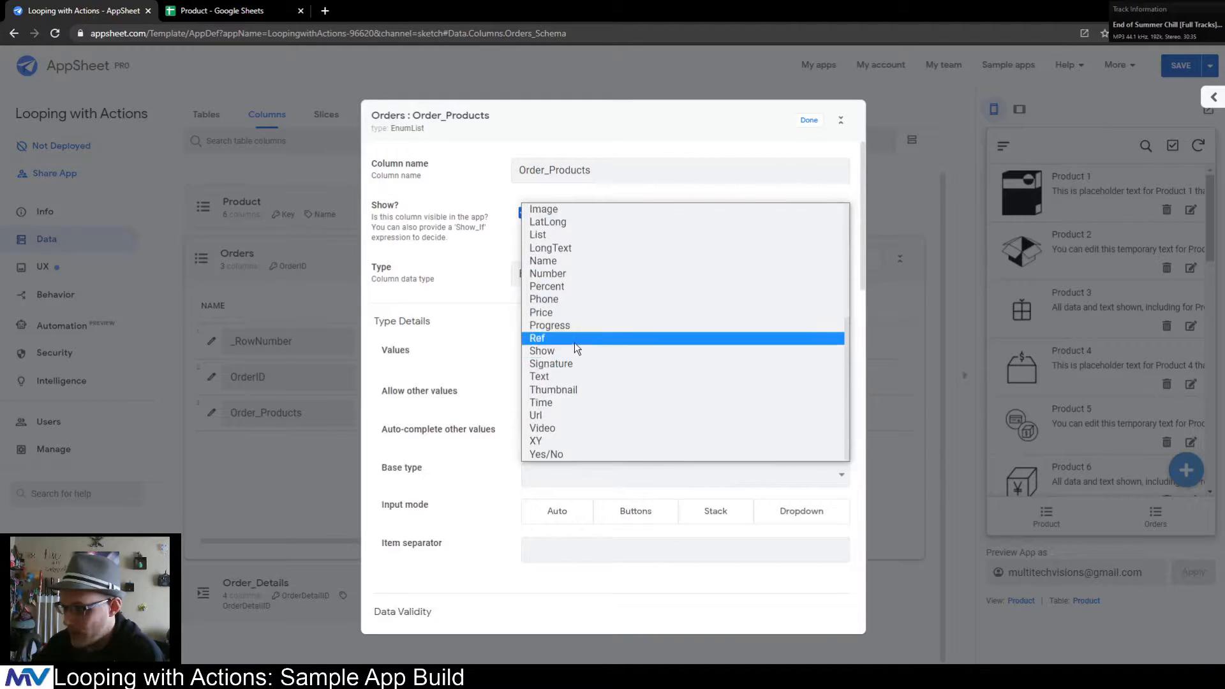
left_click(575, 343)
left_click(809, 525)
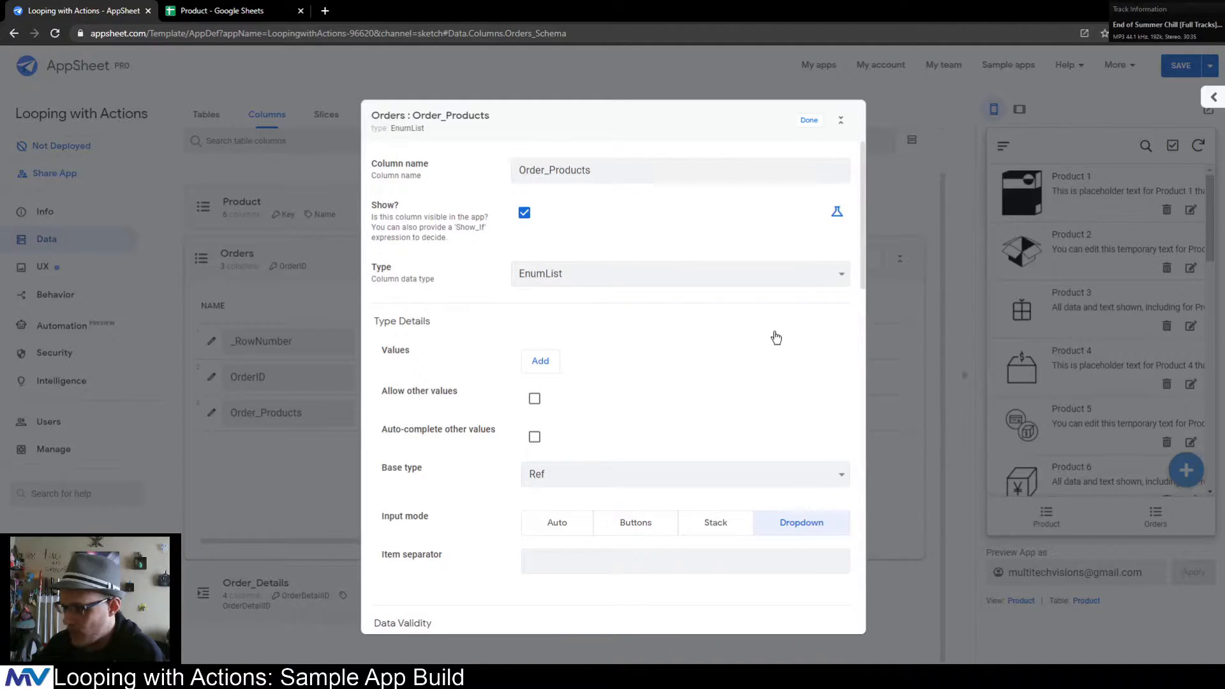
left_click(808, 121)
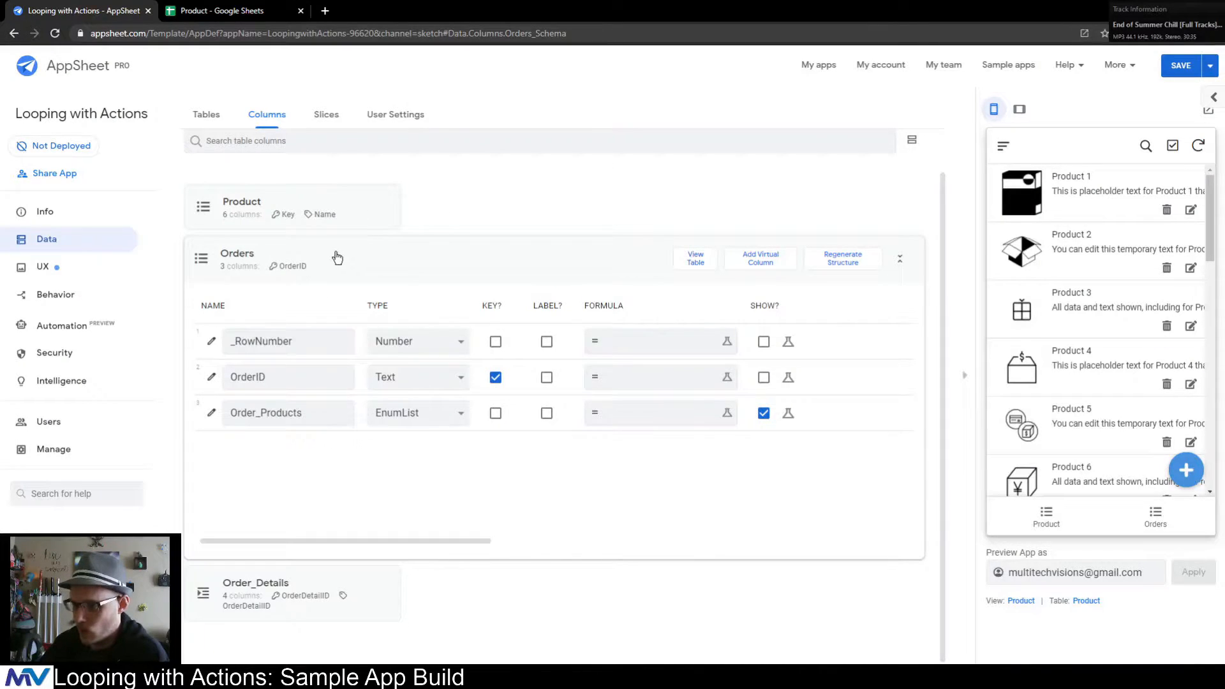
- Hide the Order_Details table's OrderDetailID column and turn off its Searchable and Label options
left_click(279, 587)
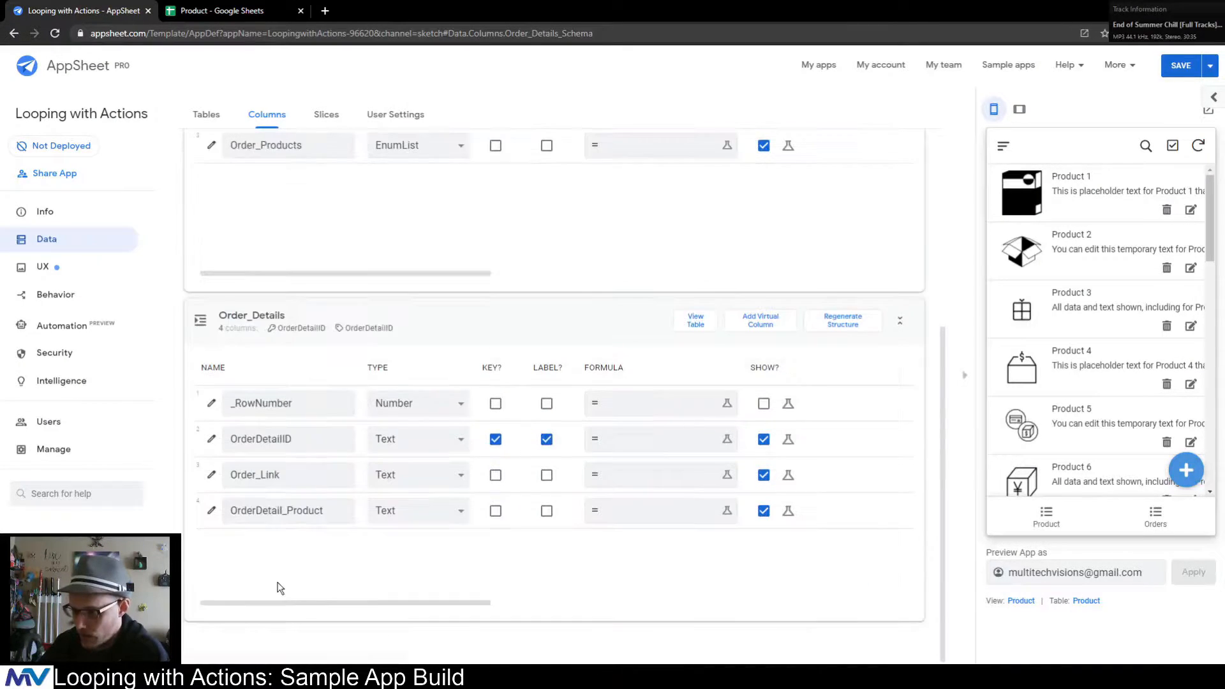
left_click(211, 438)
left_click(523, 213)
scroll(484, 254, "down", 7)
scroll(483, 254, "down", 8)
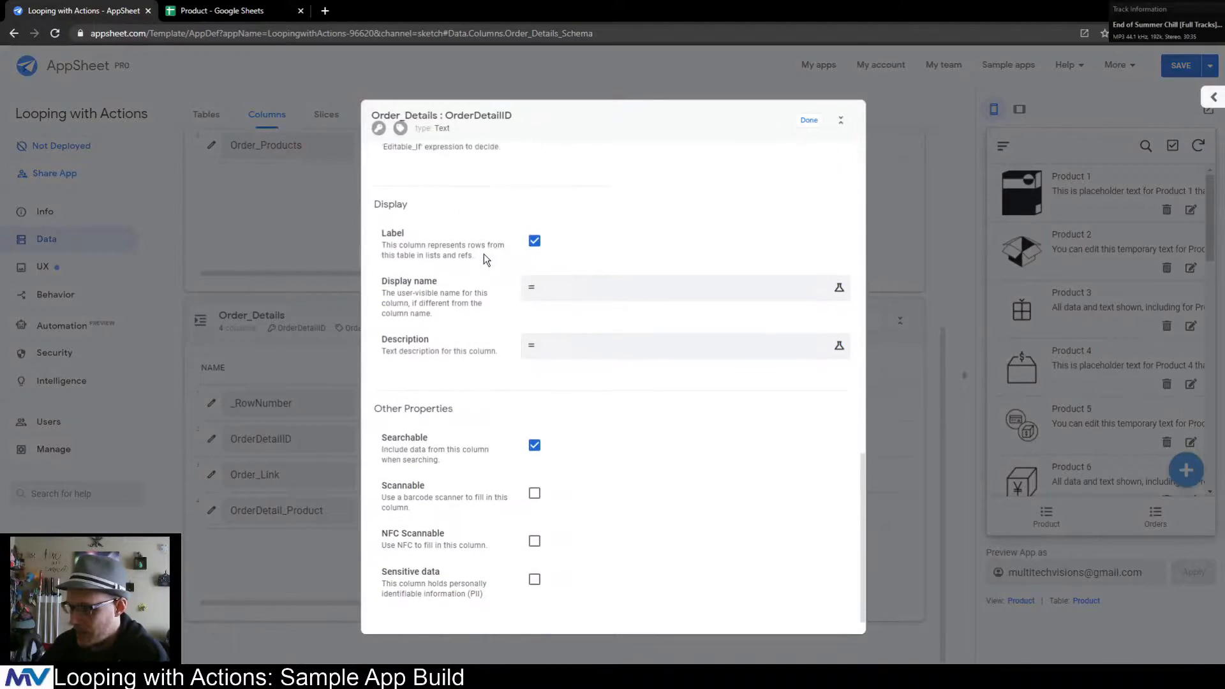
left_click(534, 430)
left_click(535, 227)
left_click(809, 122)
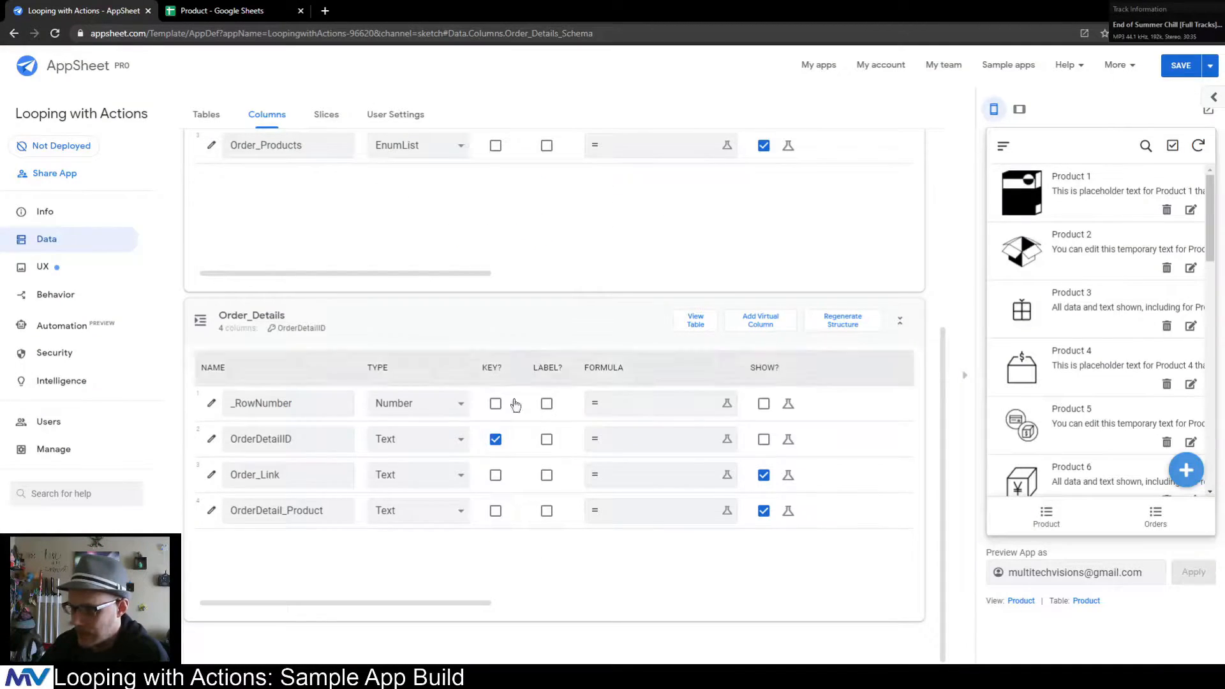
- Make the Order_Details table's Order_Link column a Ref to the Orders table with "Is a part of" enabled
left_click(211, 474)
left_click(560, 273)
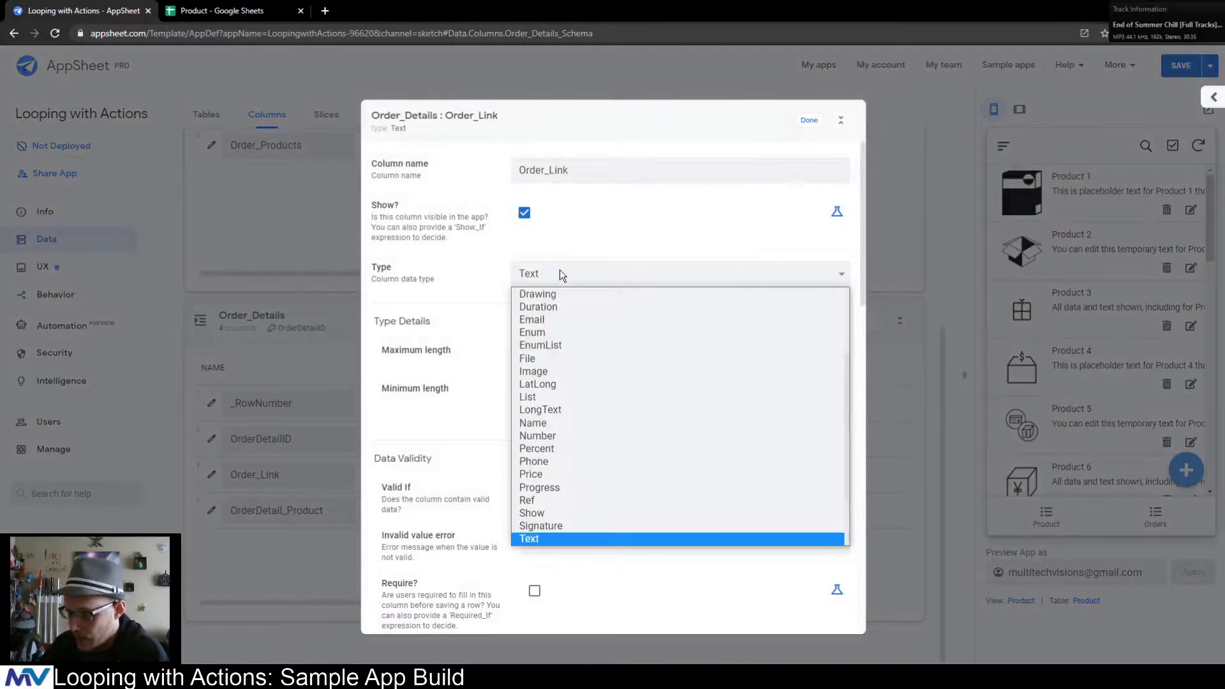
left_click(540, 500)
left_click(562, 354)
left_click(554, 403)
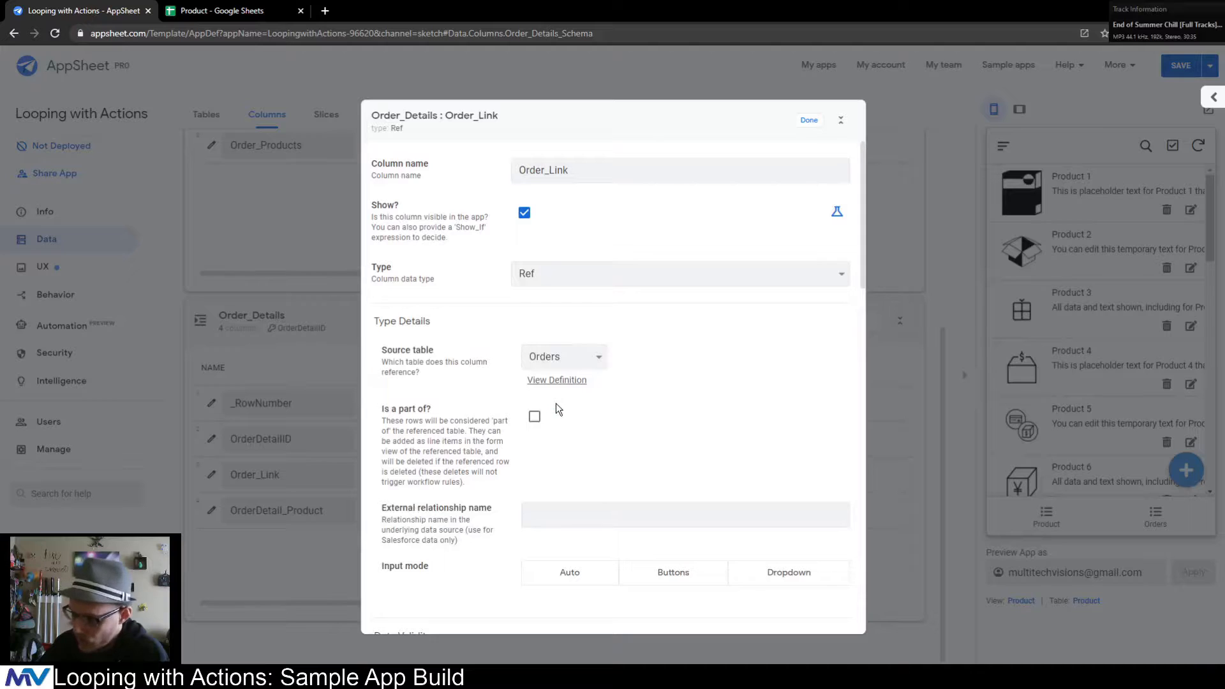
left_click(535, 416)
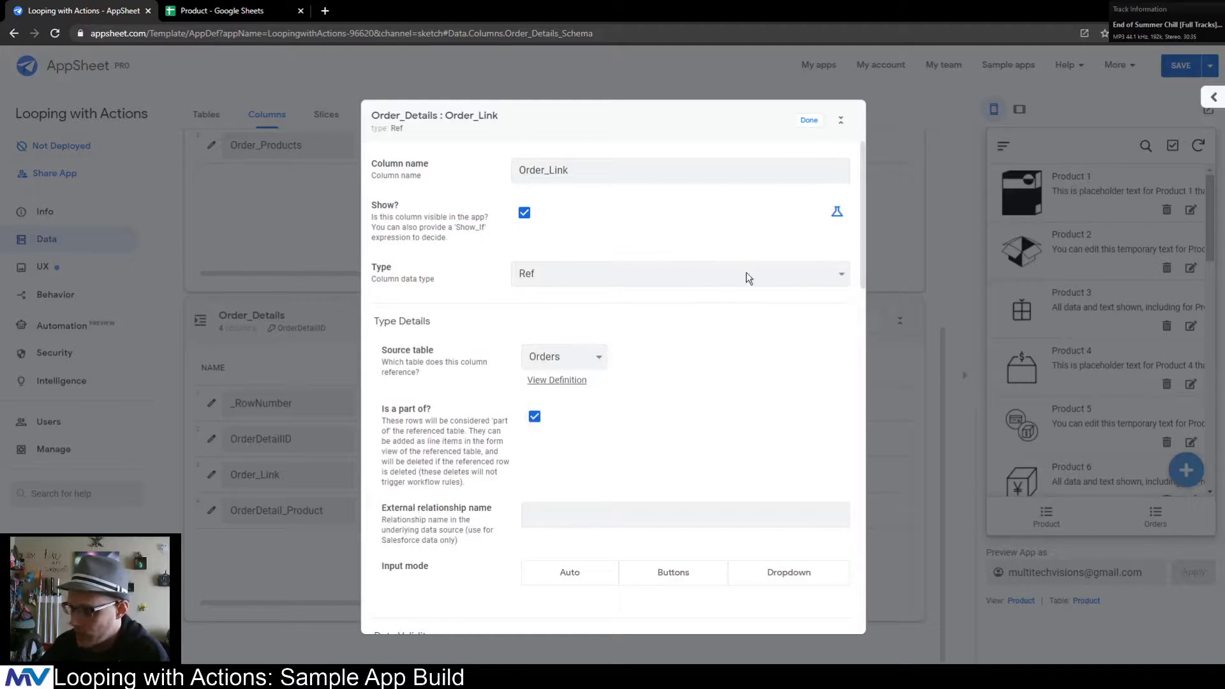
left_click(809, 120)
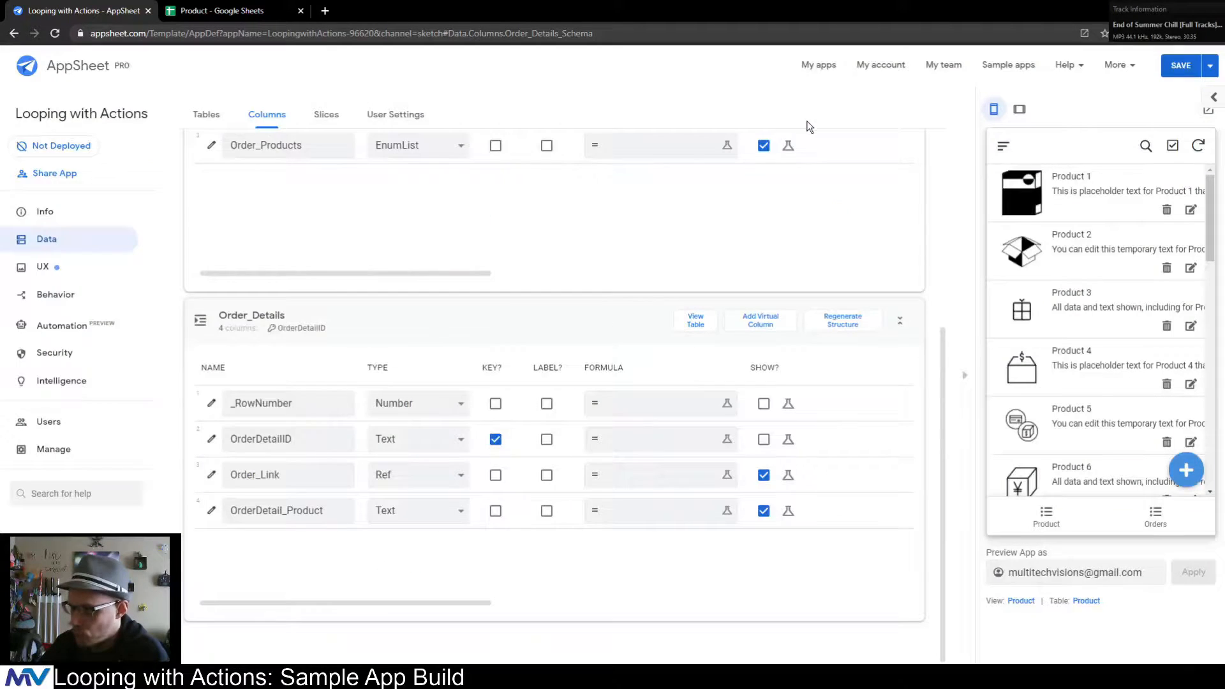
- Set the OrderDetail_Product column to type Enum with base type Ref and Dropdown input mode, and save the app
left_click(211, 510)
left_click(584, 278)
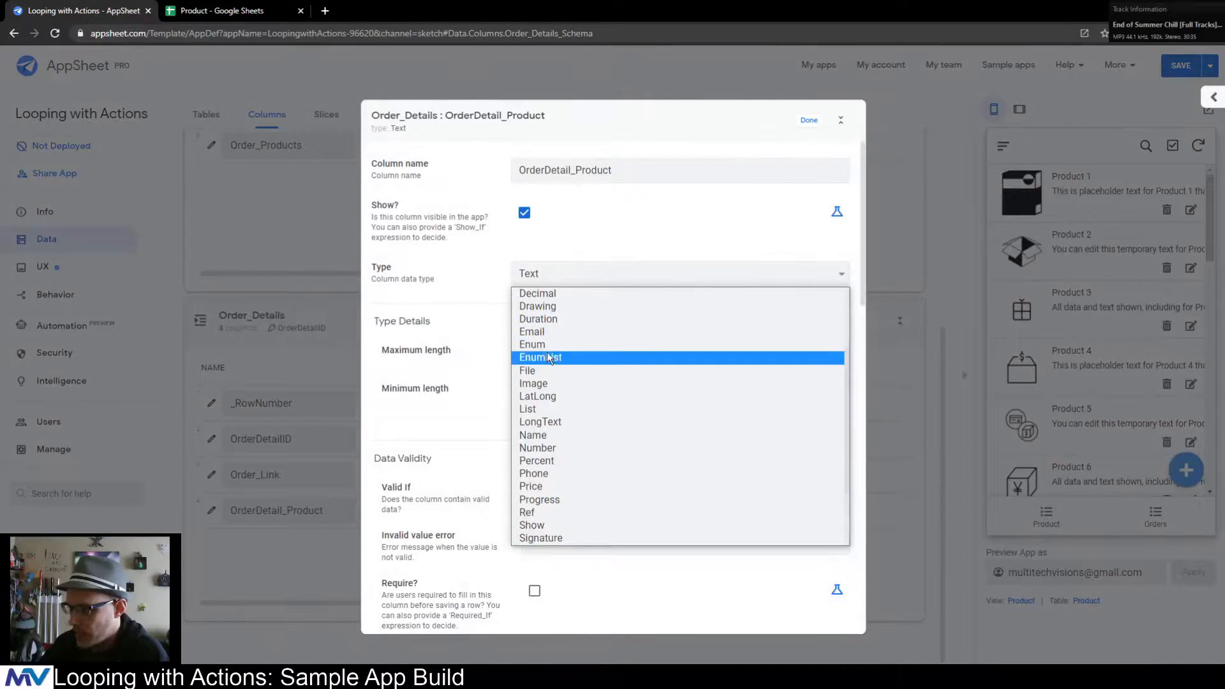
left_click(547, 354)
left_click(591, 485)
scroll(575, 362, "down", 5)
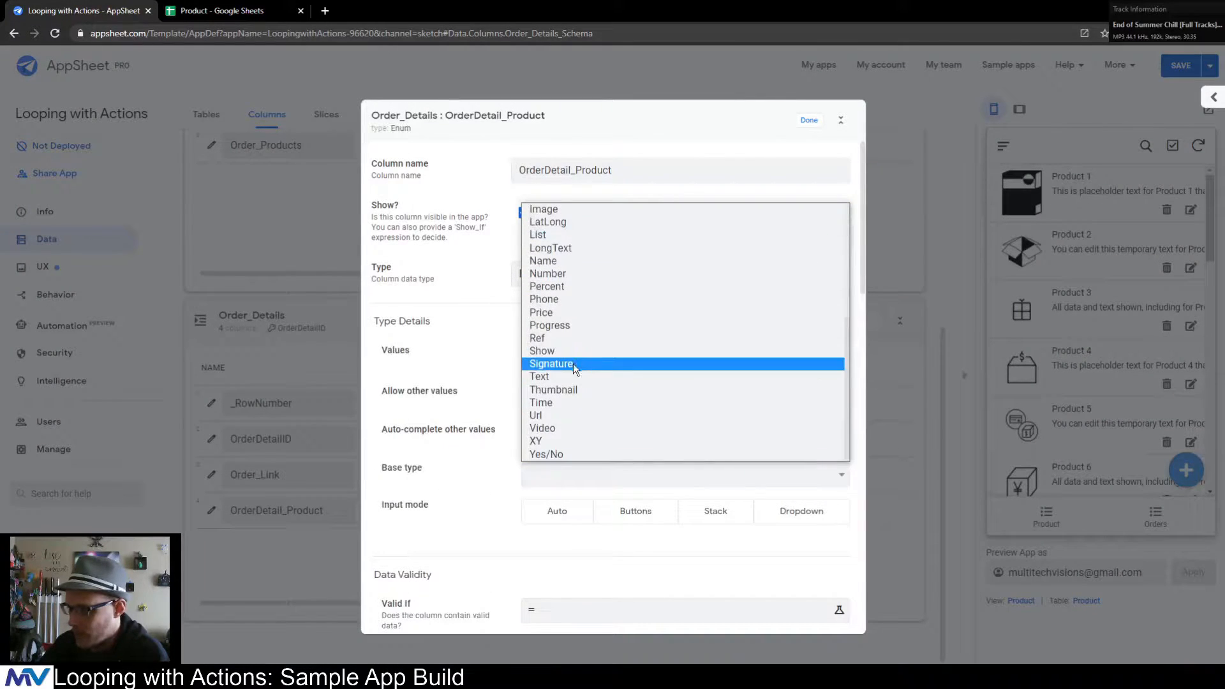
left_click(550, 338)
left_click(793, 527)
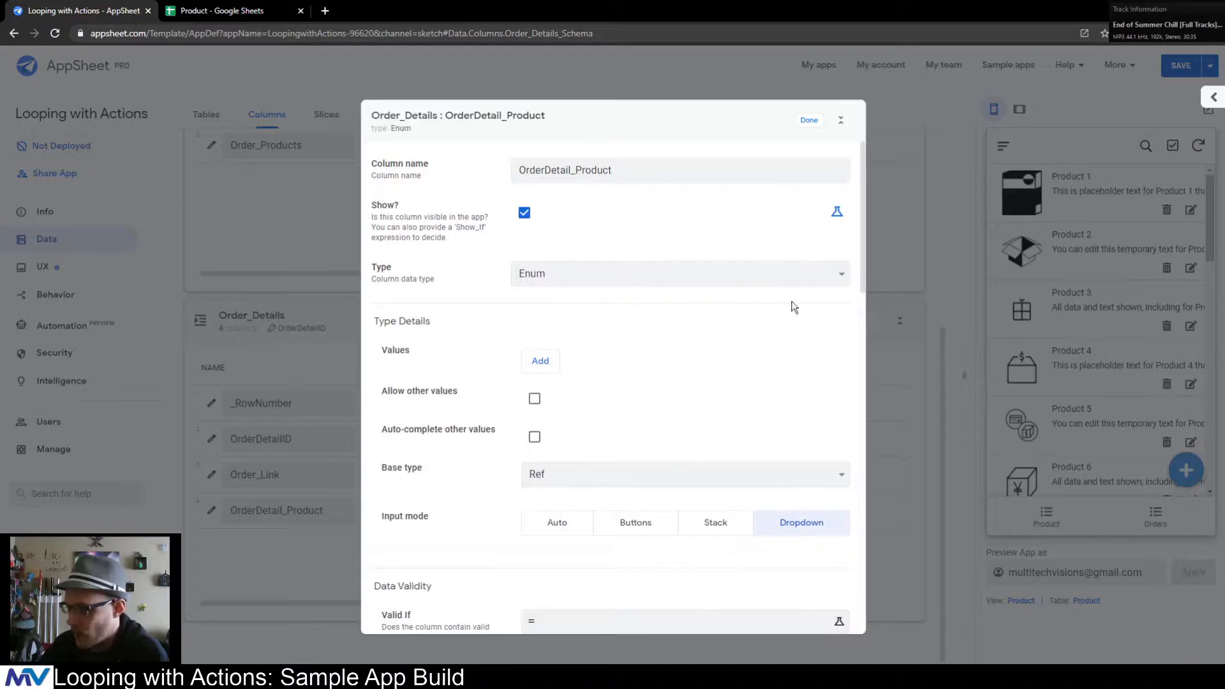
left_click(811, 123)
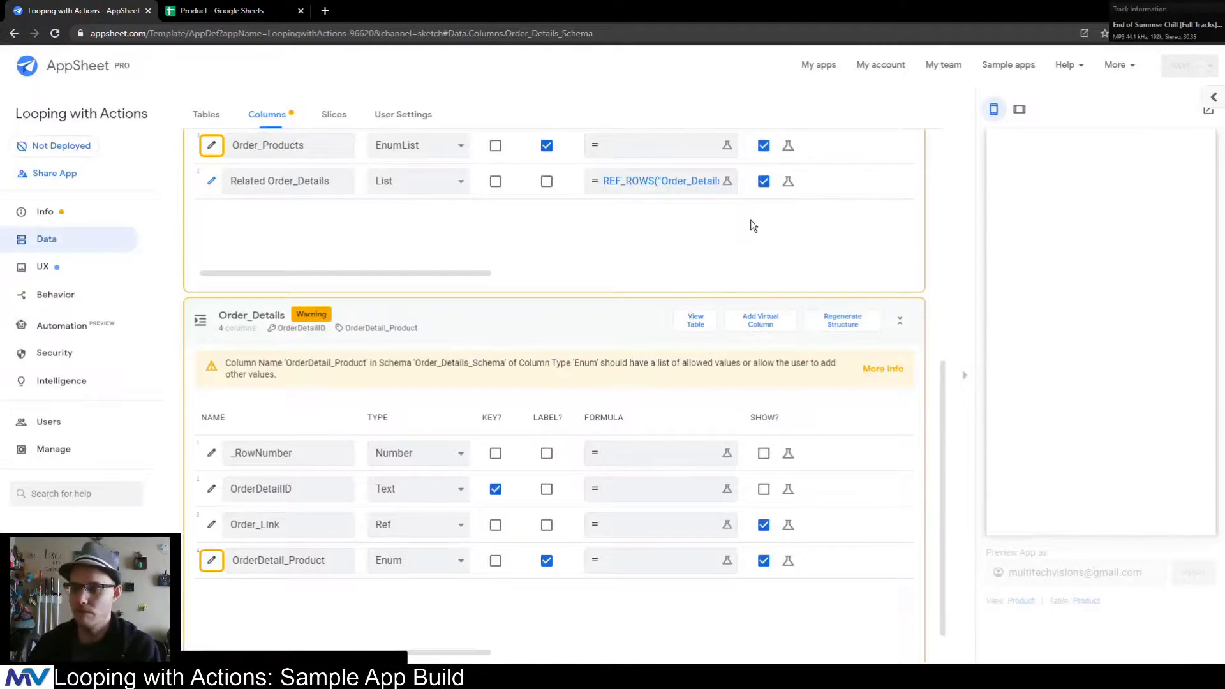
- Select Product as the referenced table of the Orders table's Order_Products column
scroll(325, 310, "up", 1)
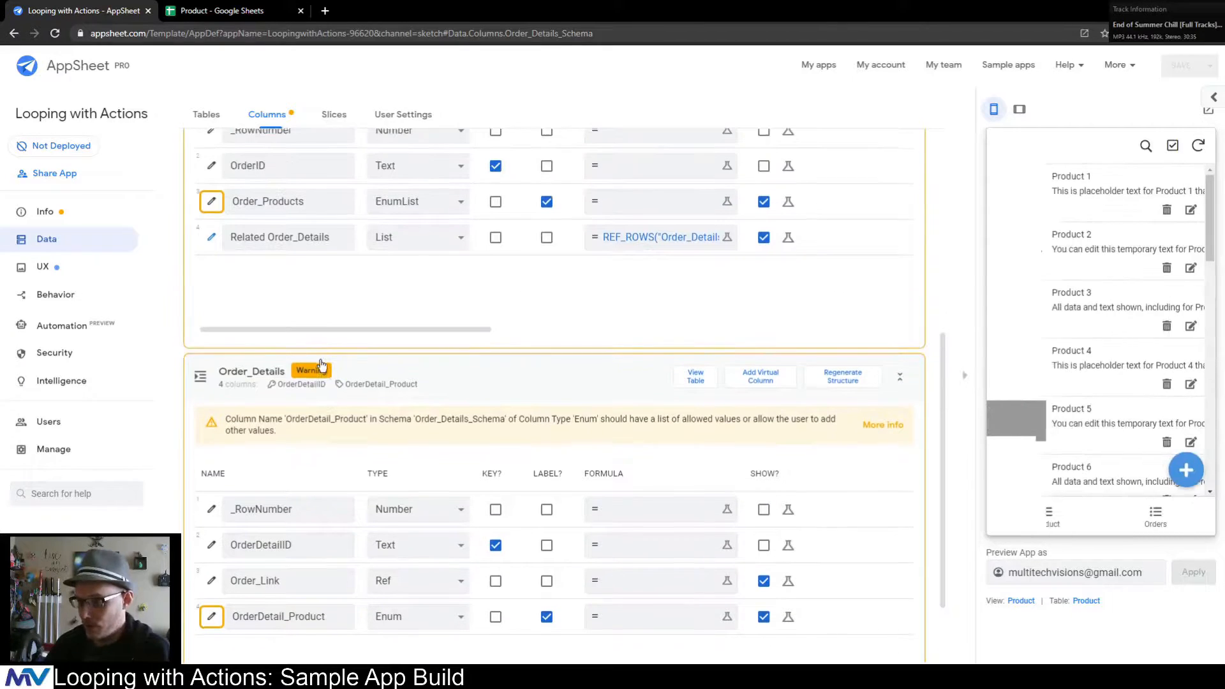
left_click(211, 202)
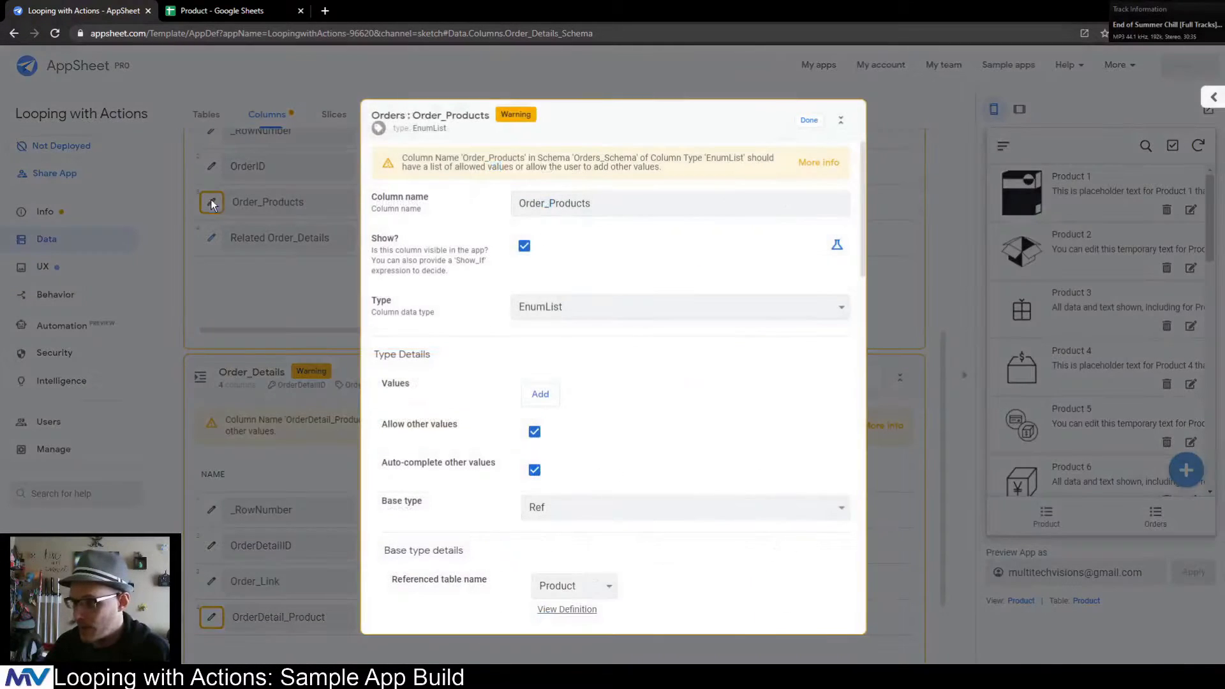
scroll(537, 427, "down", 3)
left_click(563, 372)
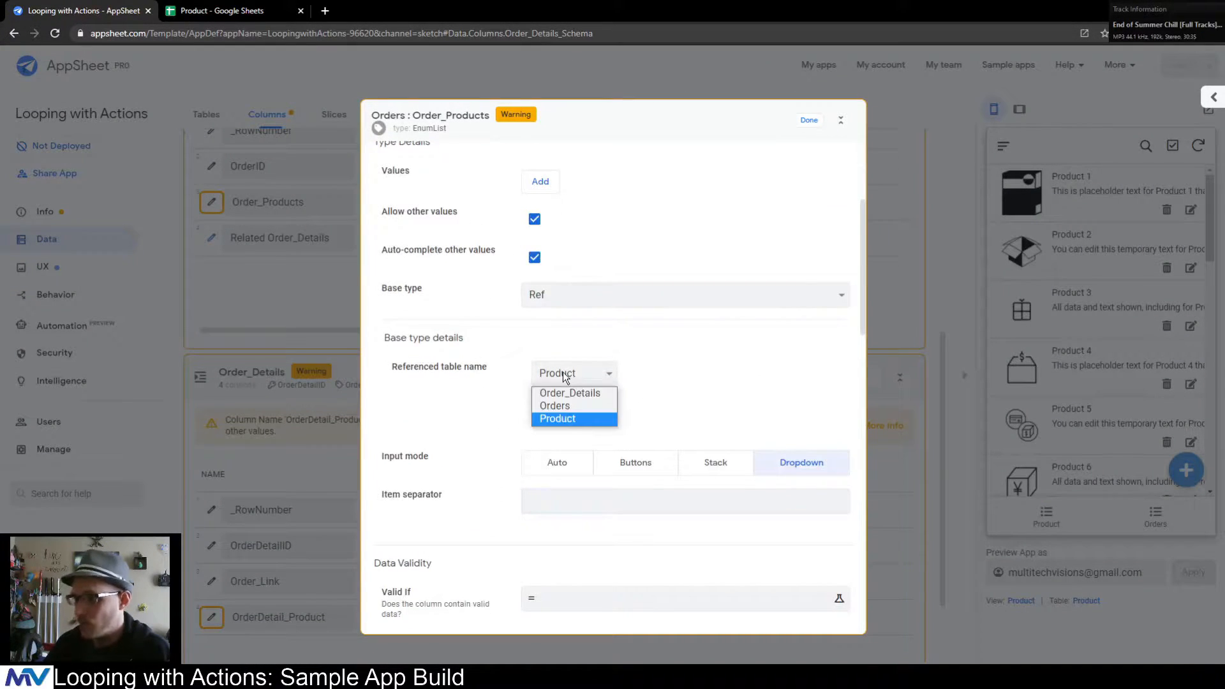
left_click(557, 416)
left_click(809, 121)
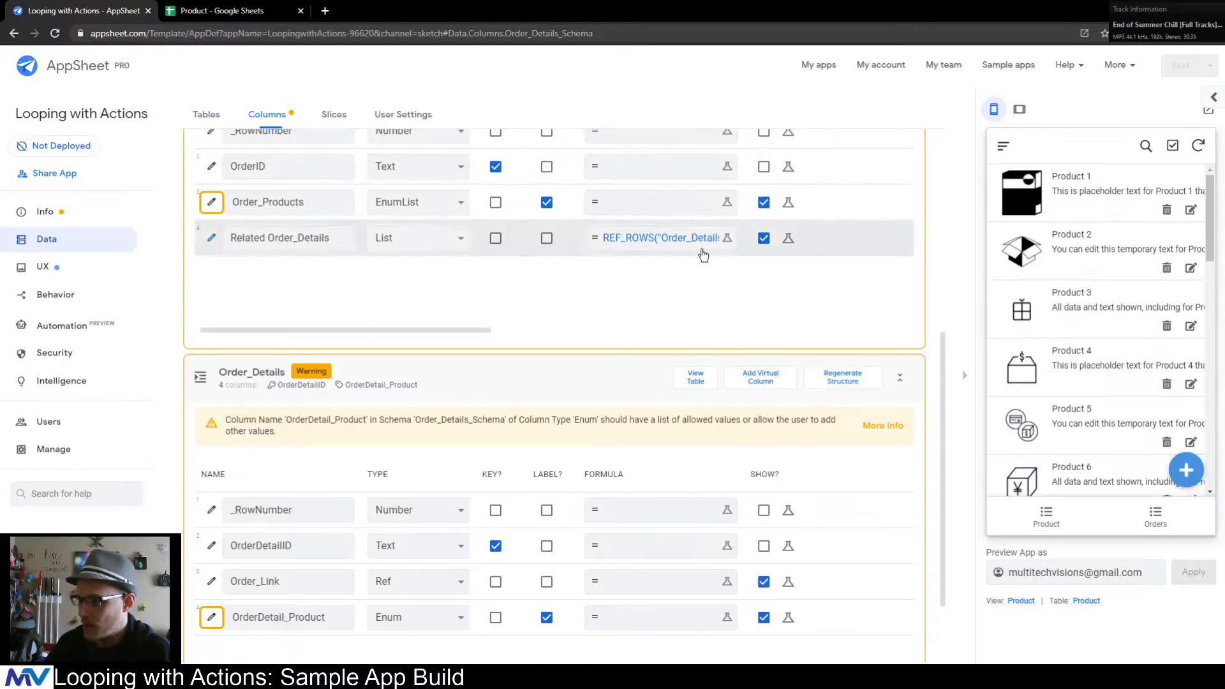
- Review the type settings of the Order_Details table's OrderDetail_Product column, and collapse that table's column list
scroll(293, 387, "down", 3)
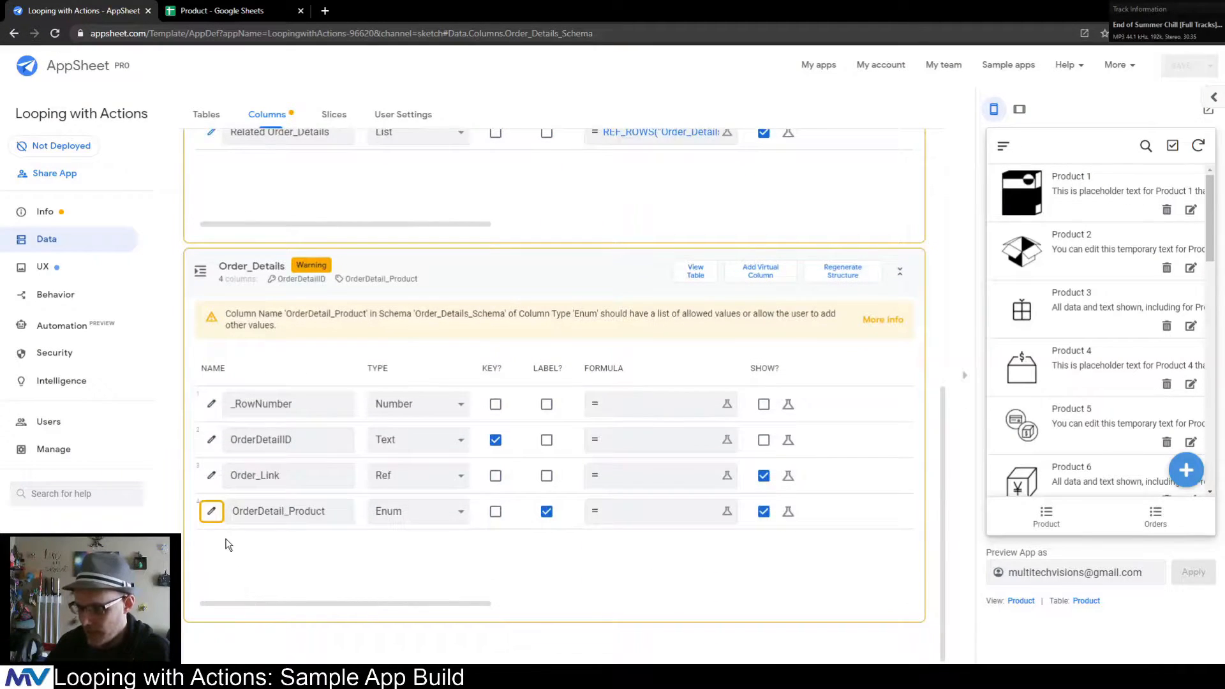
left_click(212, 511)
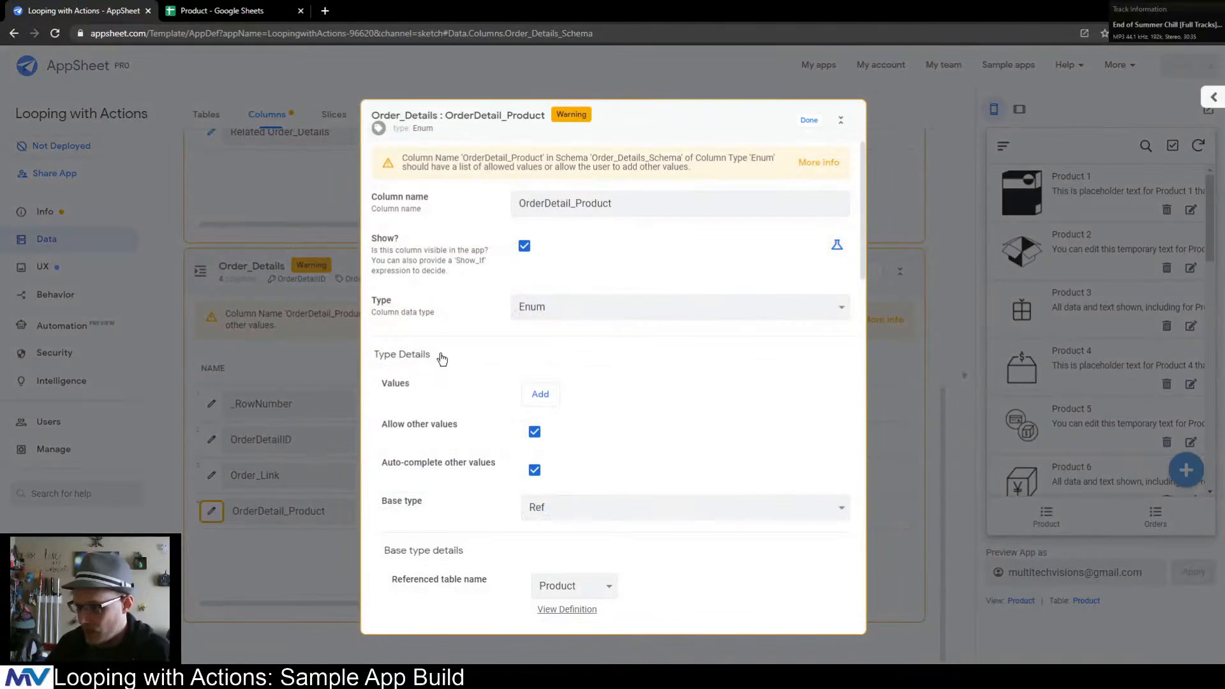
scroll(472, 402, "down", 3)
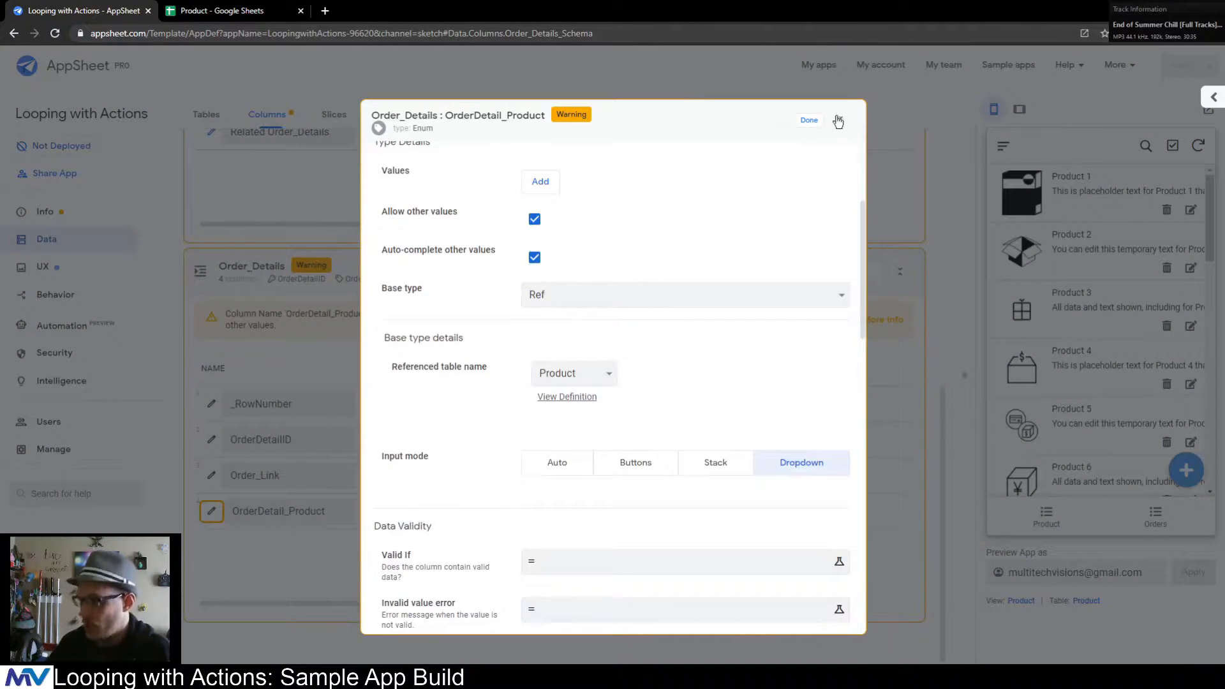
left_click(809, 120)
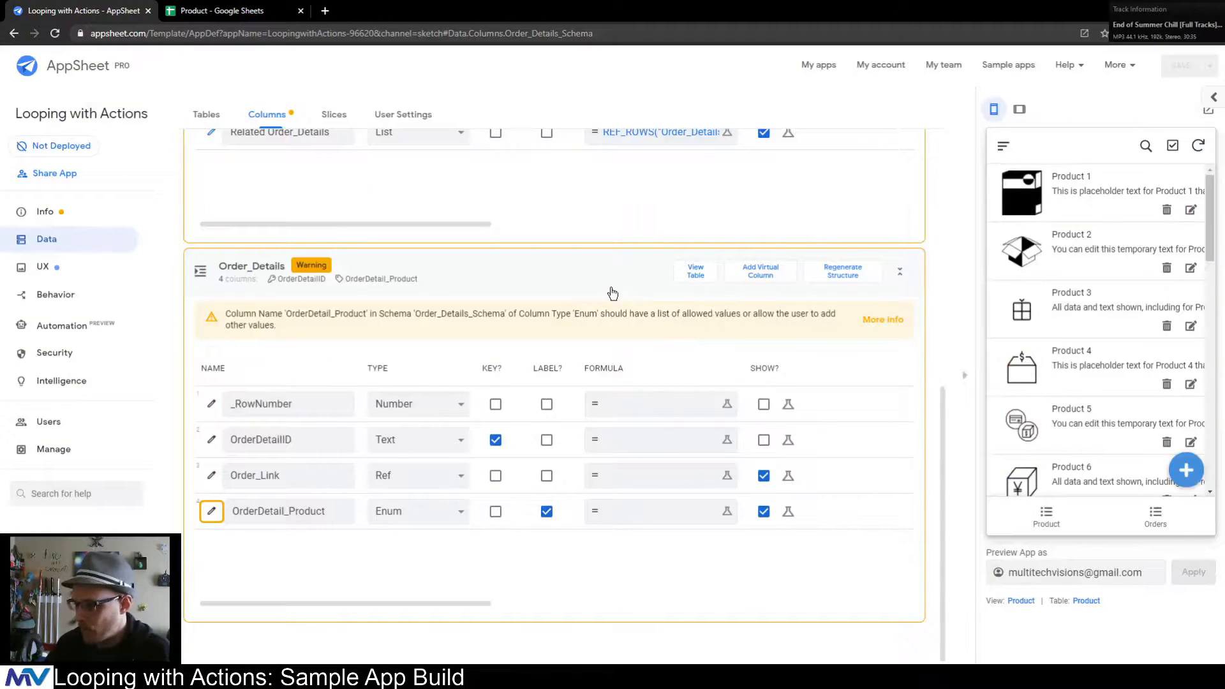
left_click(472, 276)
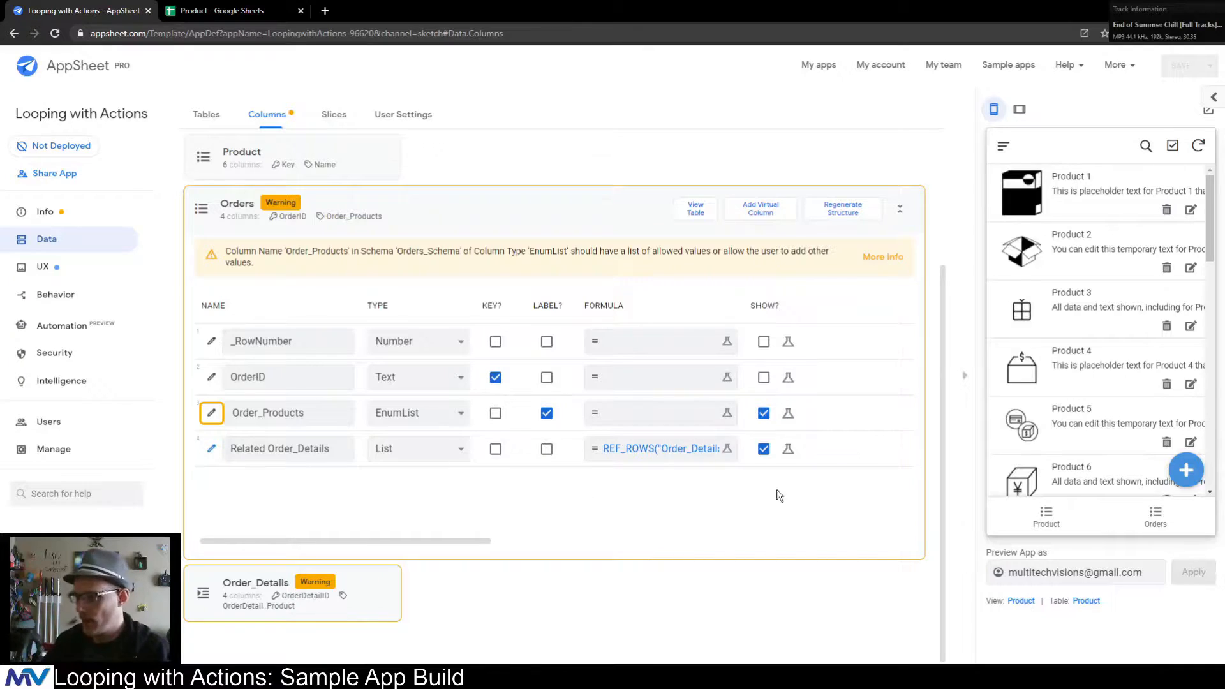
- Start a new order in the app preview and check the choices offered for Order_Products
left_click(1155, 515)
left_click(1185, 470)
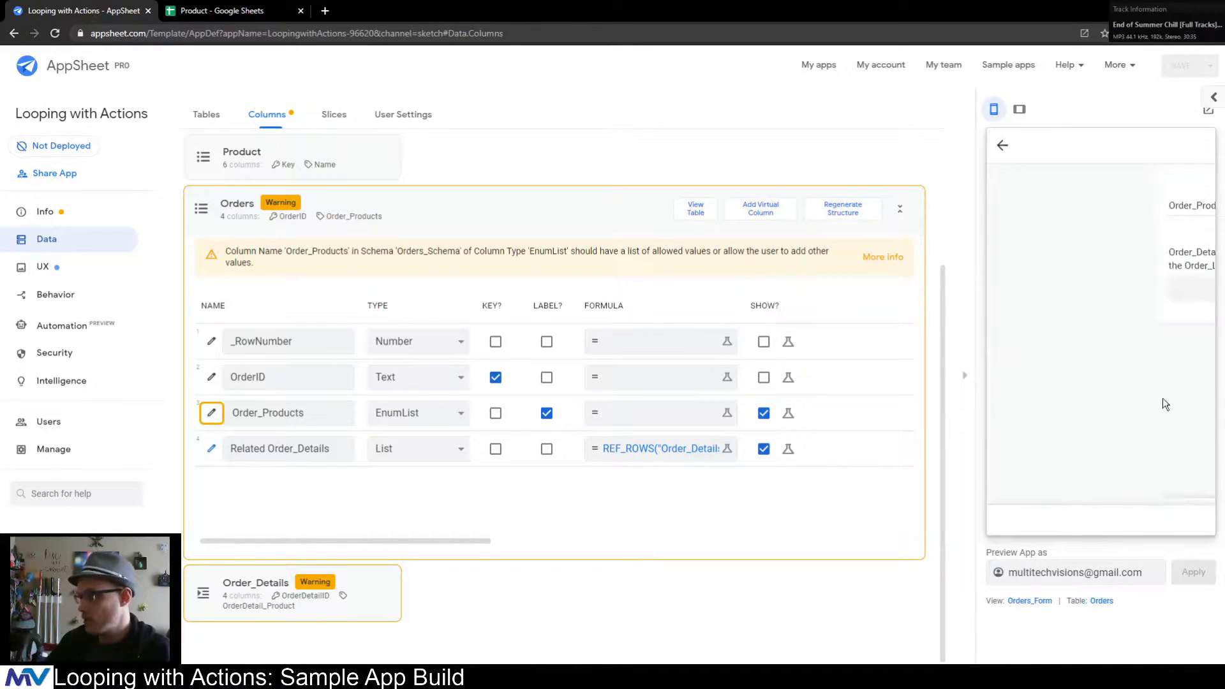
left_click(1074, 206)
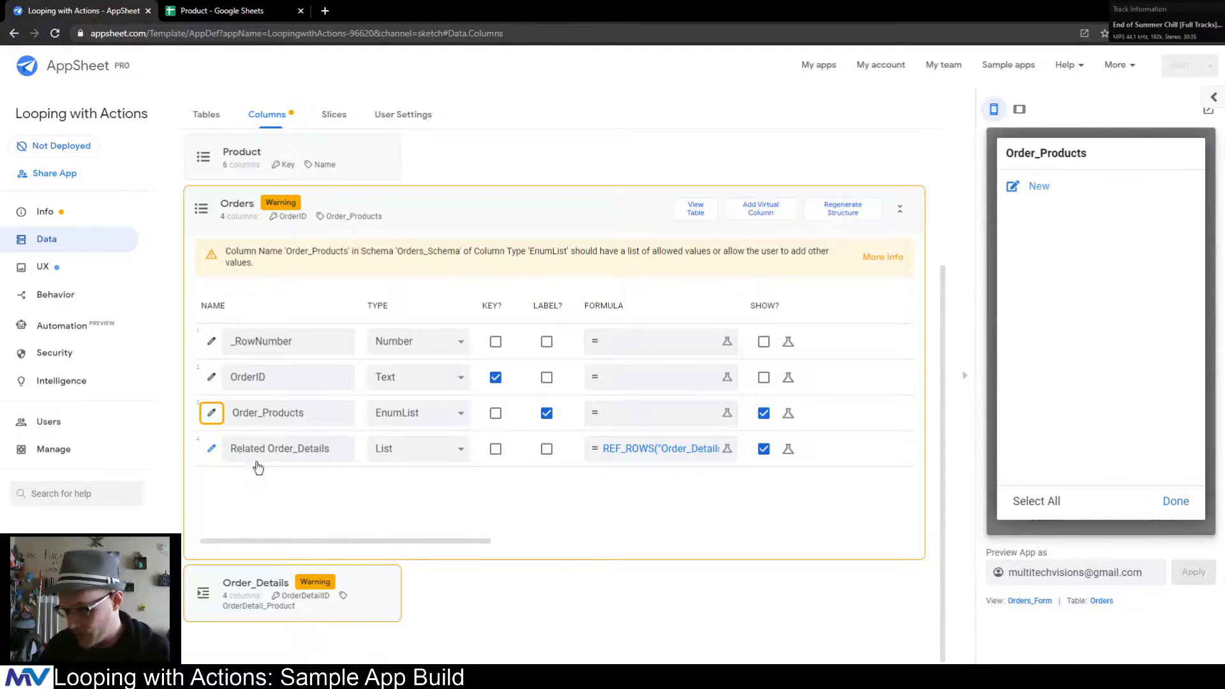
- Set the Valid If expression of the Orders table's Order_Products column to Product[Key] and save the app
left_click(211, 414)
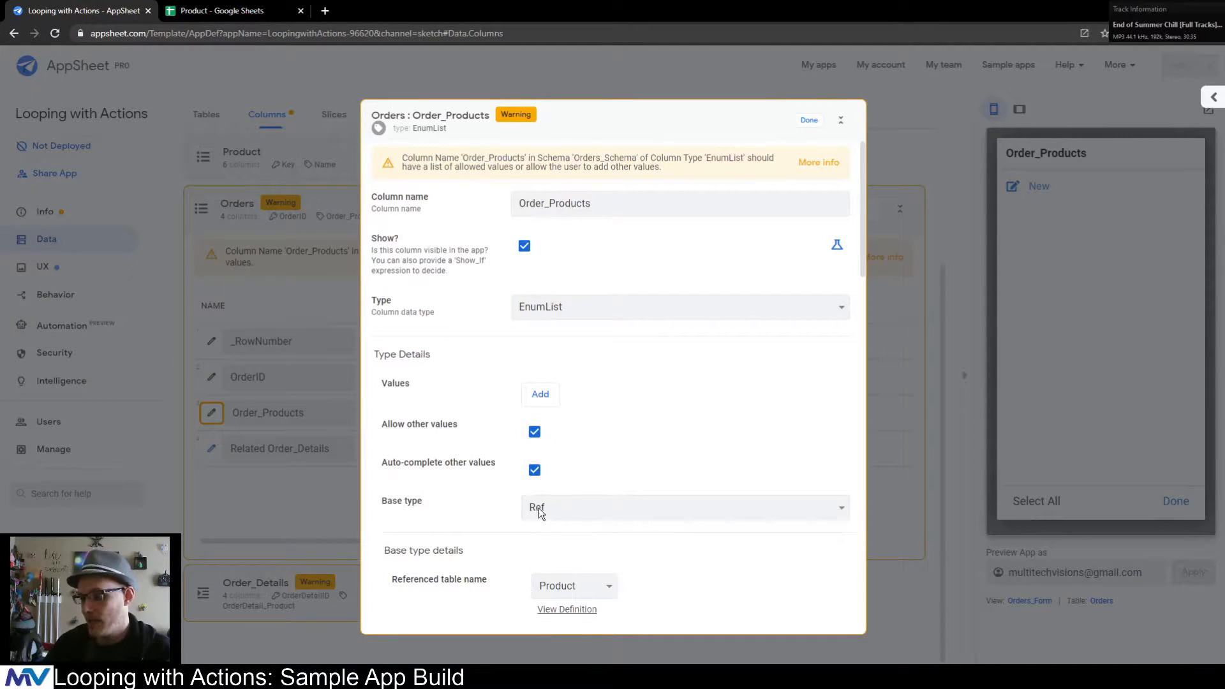
scroll(472, 492, "down", 5)
triple_click(381, 498)
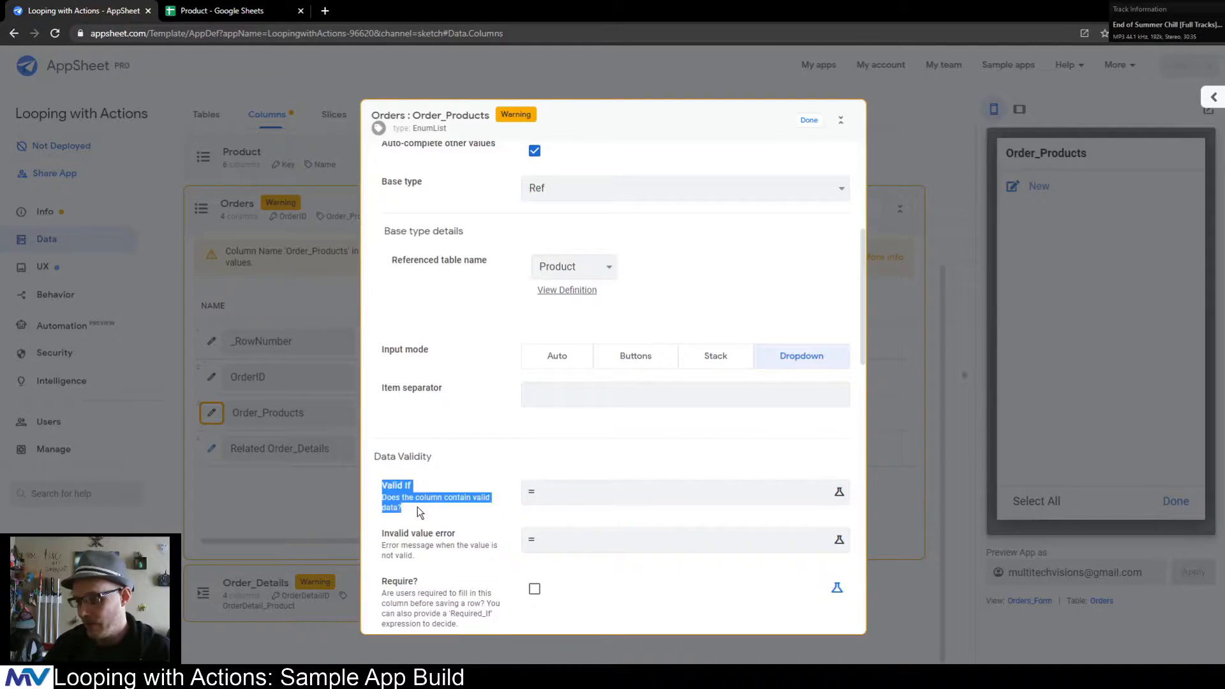
scroll(424, 500, "down", 5)
scroll(446, 482, "up", 2)
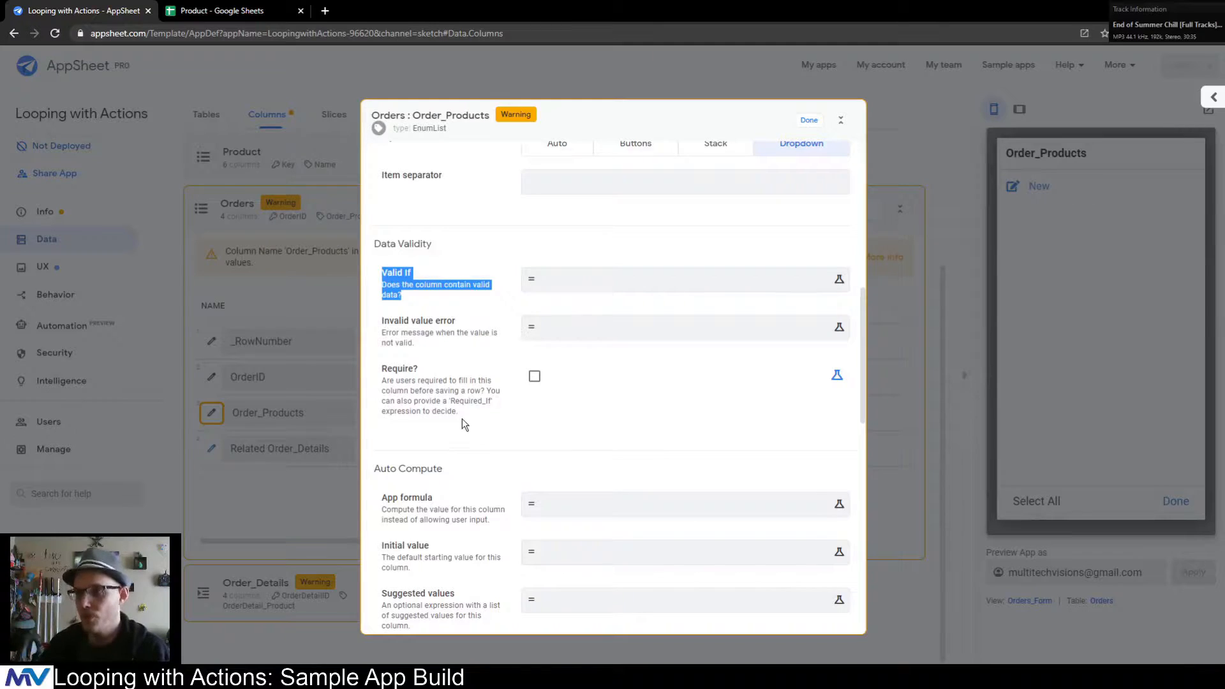
left_click(574, 284)
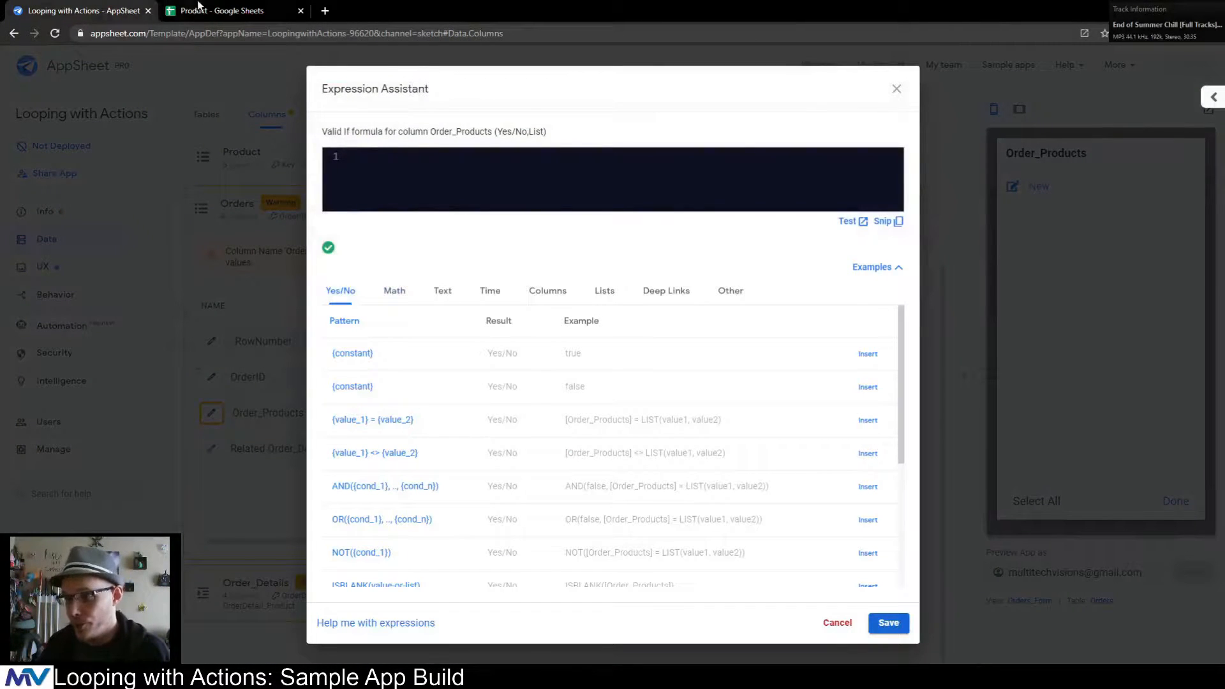
left_click(223, 10)
left_click(105, 651)
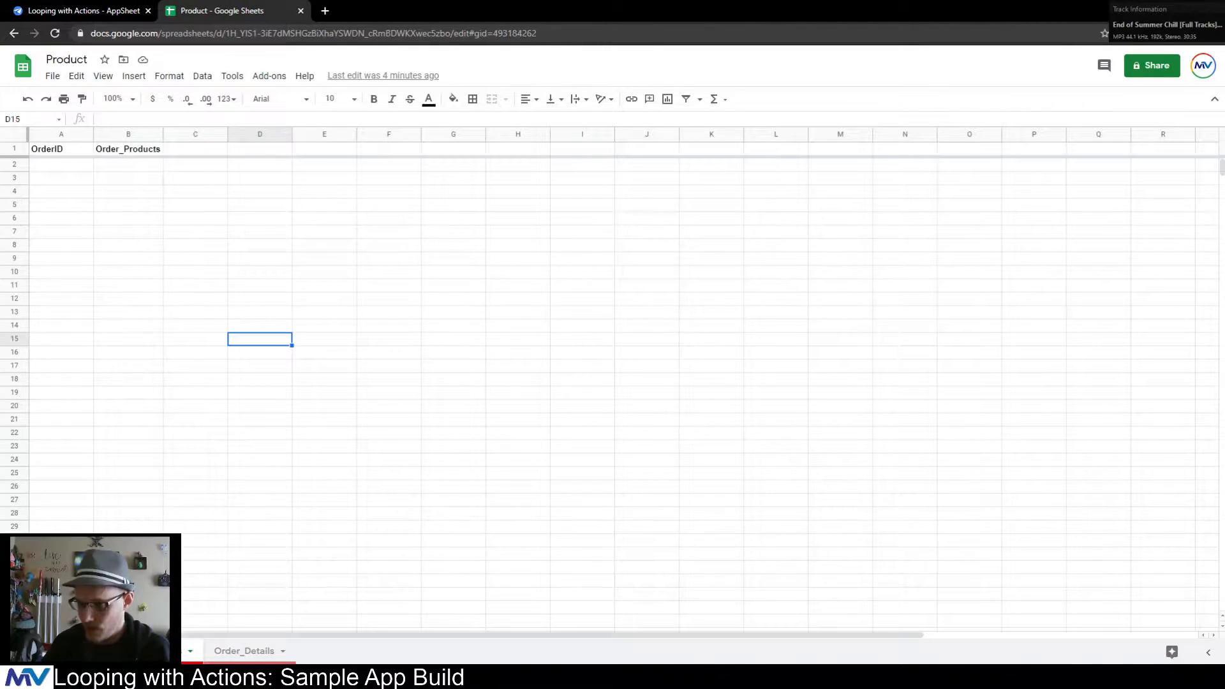
left_click(96, 11)
type("Product")
left_click(202, 9)
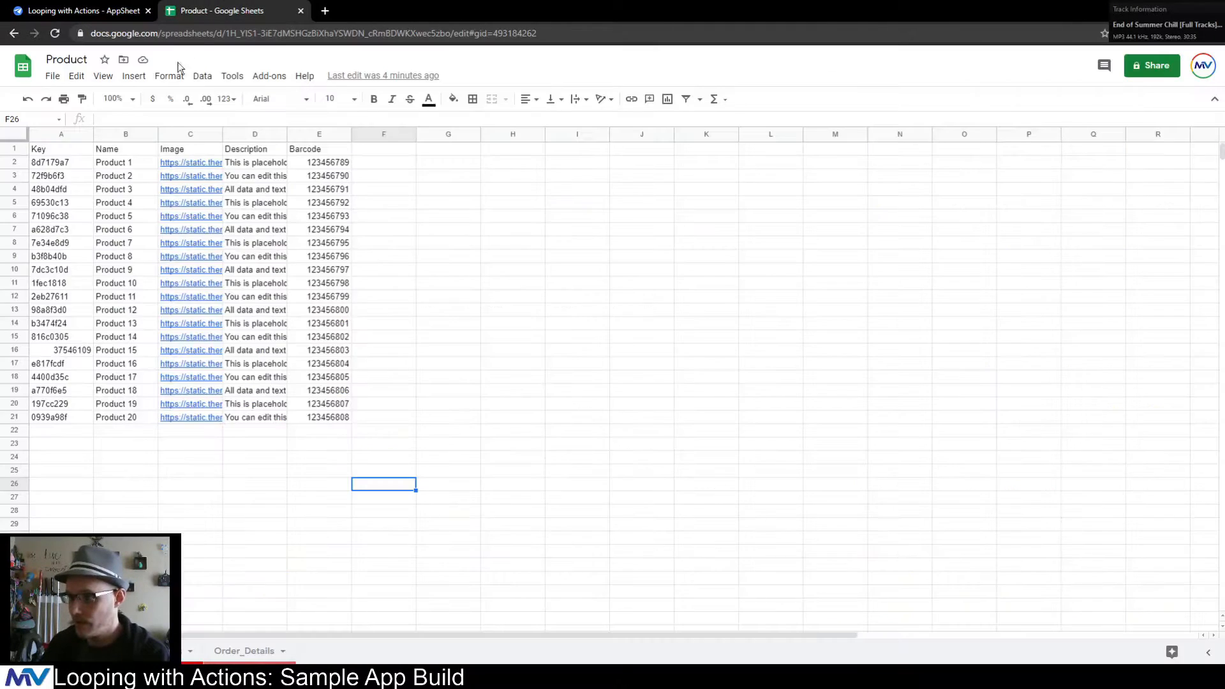
left_click(67, 149)
left_click(119, 6)
type("[Key]")
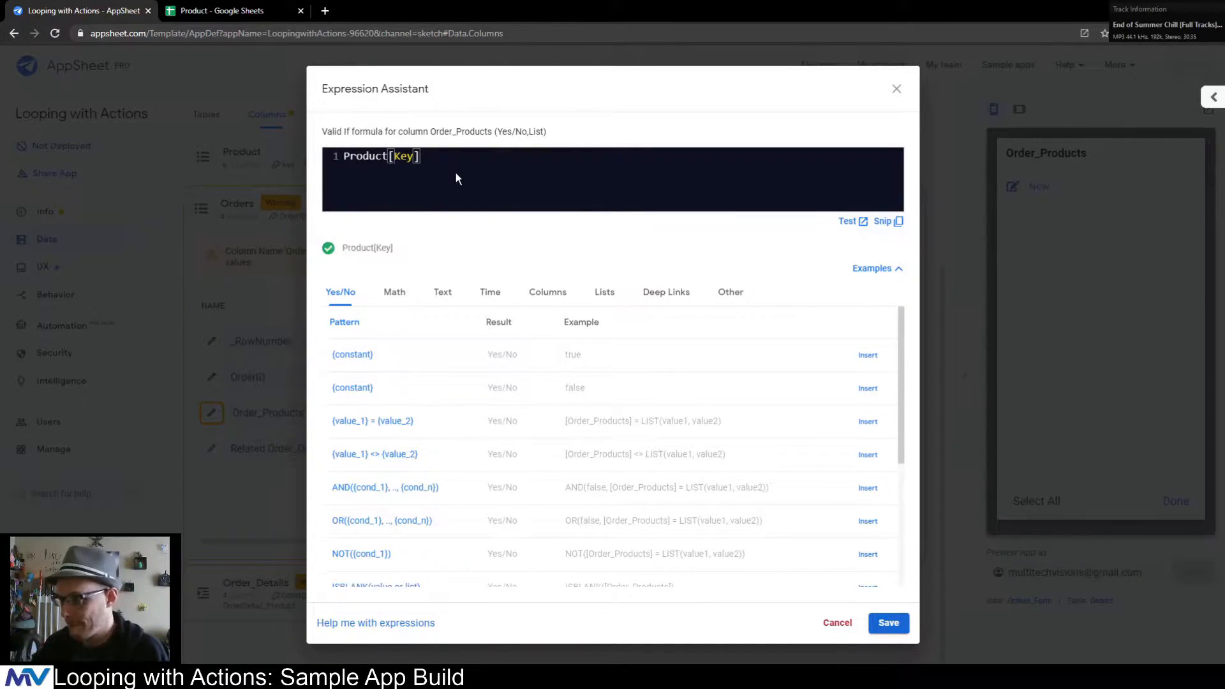
left_click(895, 617)
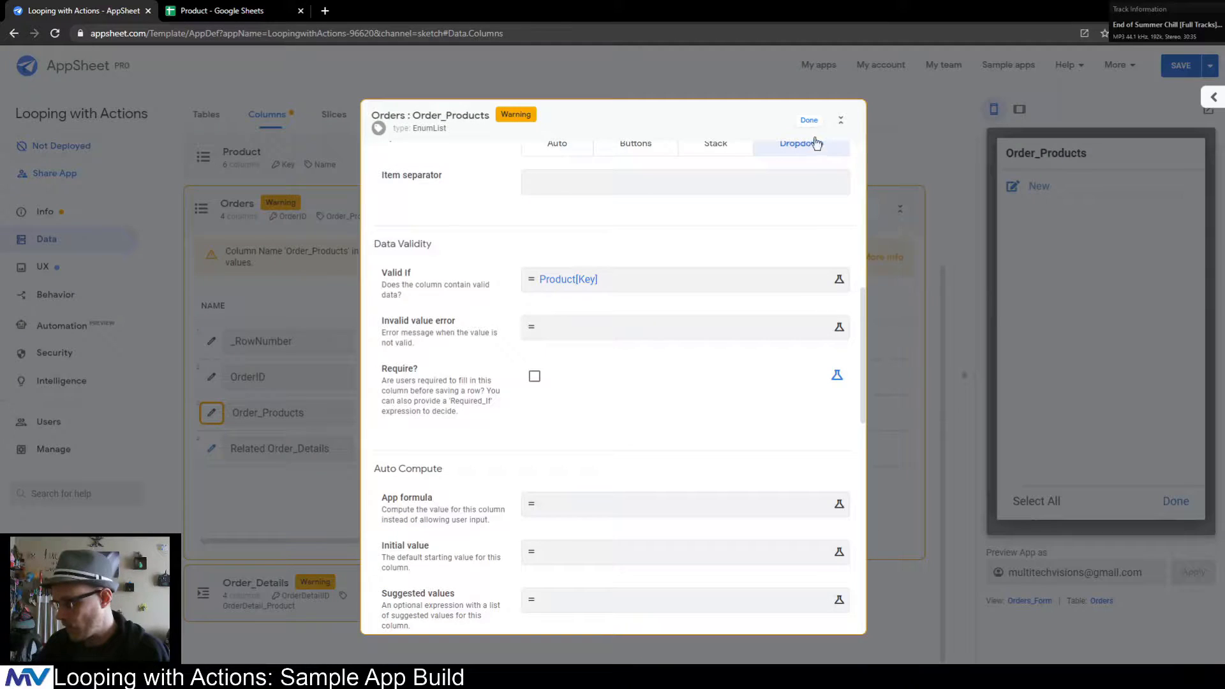
left_click(812, 121)
left_click(1176, 502)
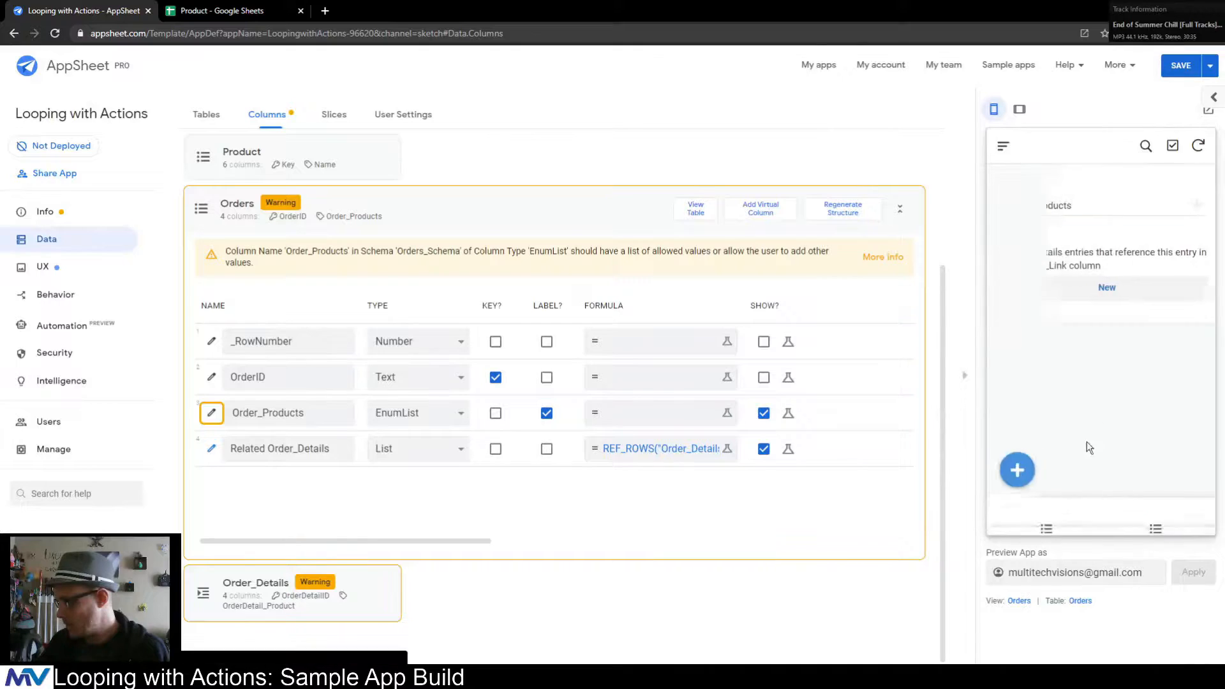
left_click(1179, 66)
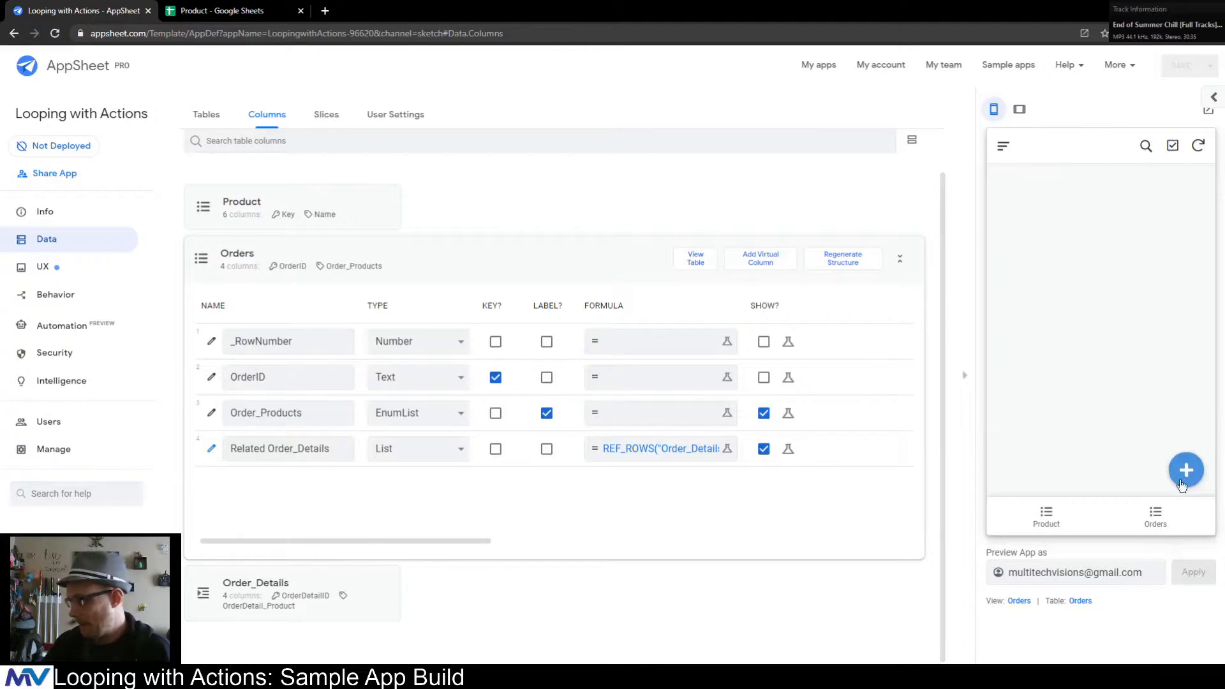
- Create a test order in the app preview with Product 1 and Product 2, and open its detail view
left_click(1189, 481)
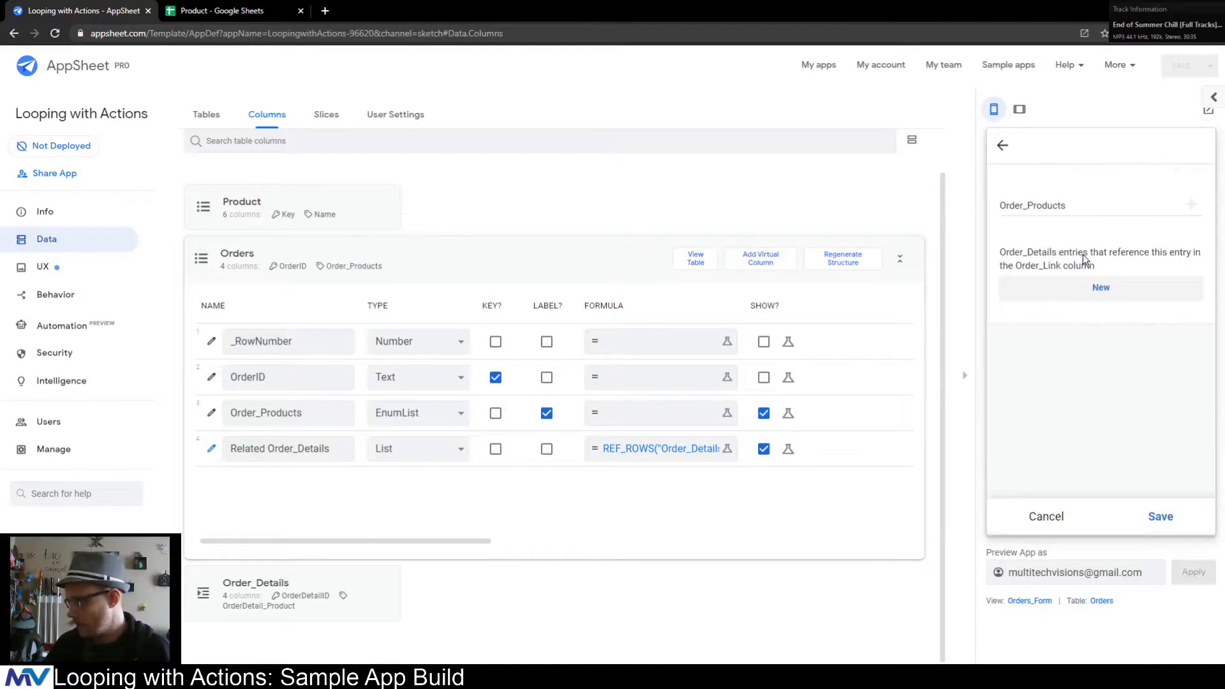
left_click(1071, 208)
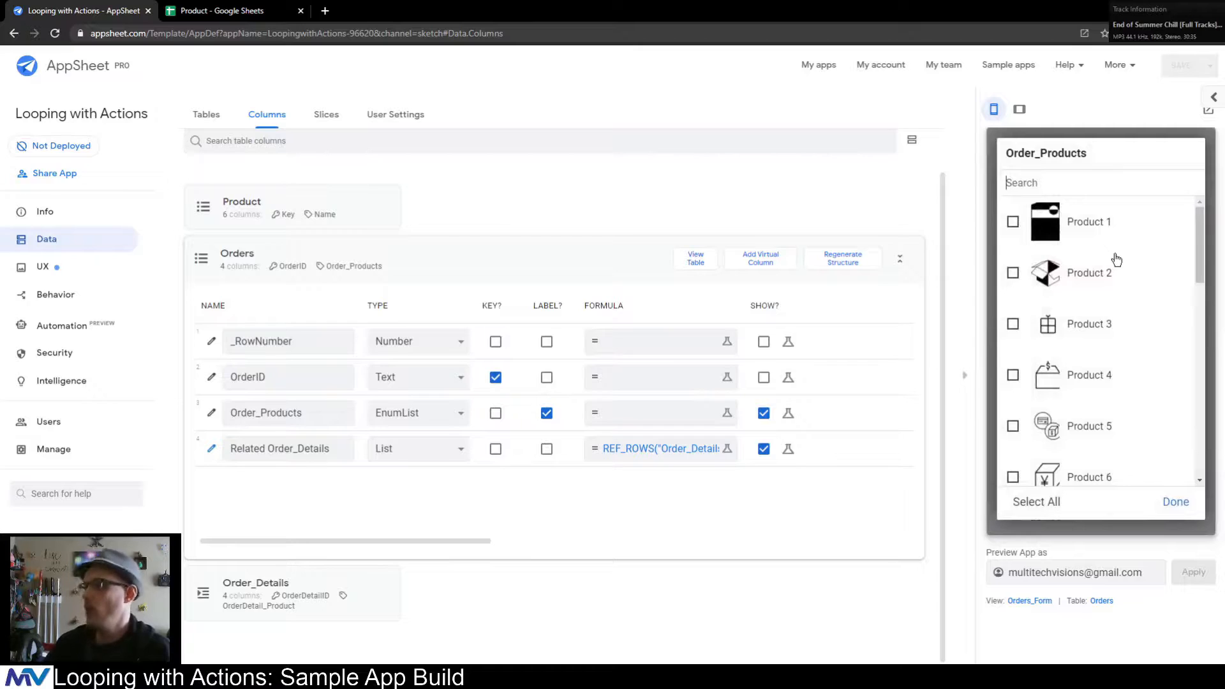
scroll(1116, 258, "down", 10)
scroll(1117, 258, "up", 10)
left_click(1102, 241)
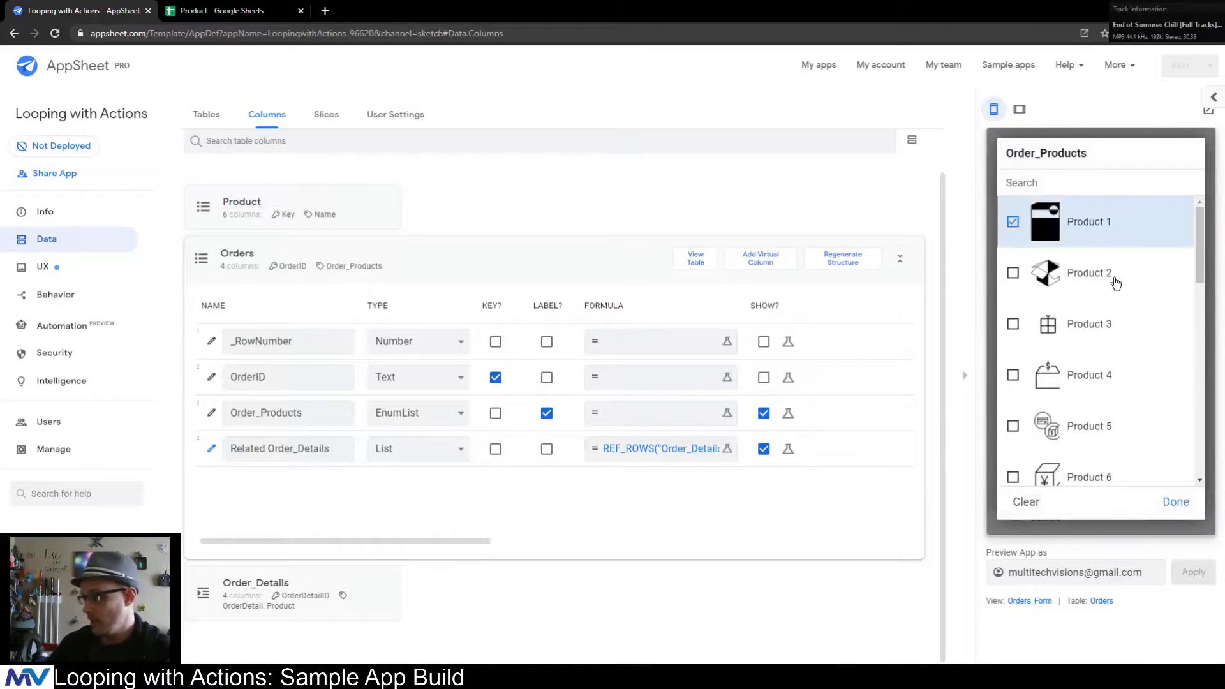
left_click(1093, 273)
left_click(1170, 500)
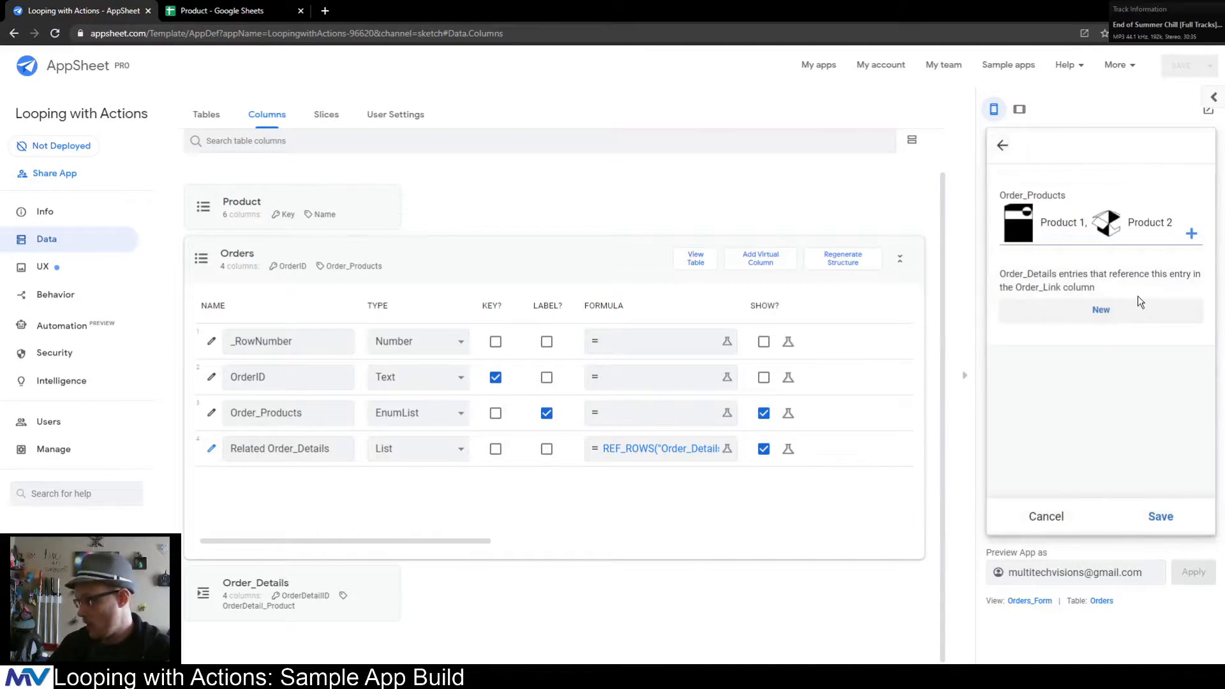
left_click(1165, 517)
left_click(1086, 199)
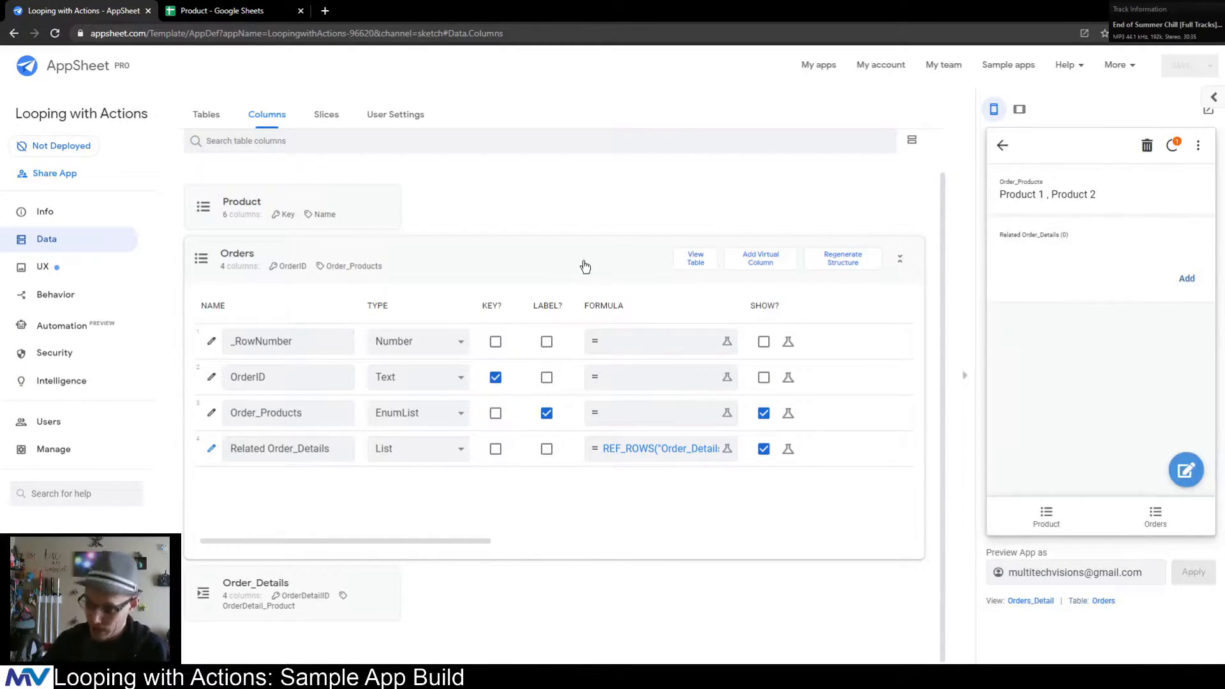
- Create a new behavior action that applies to records of the Orders table
left_click(530, 270)
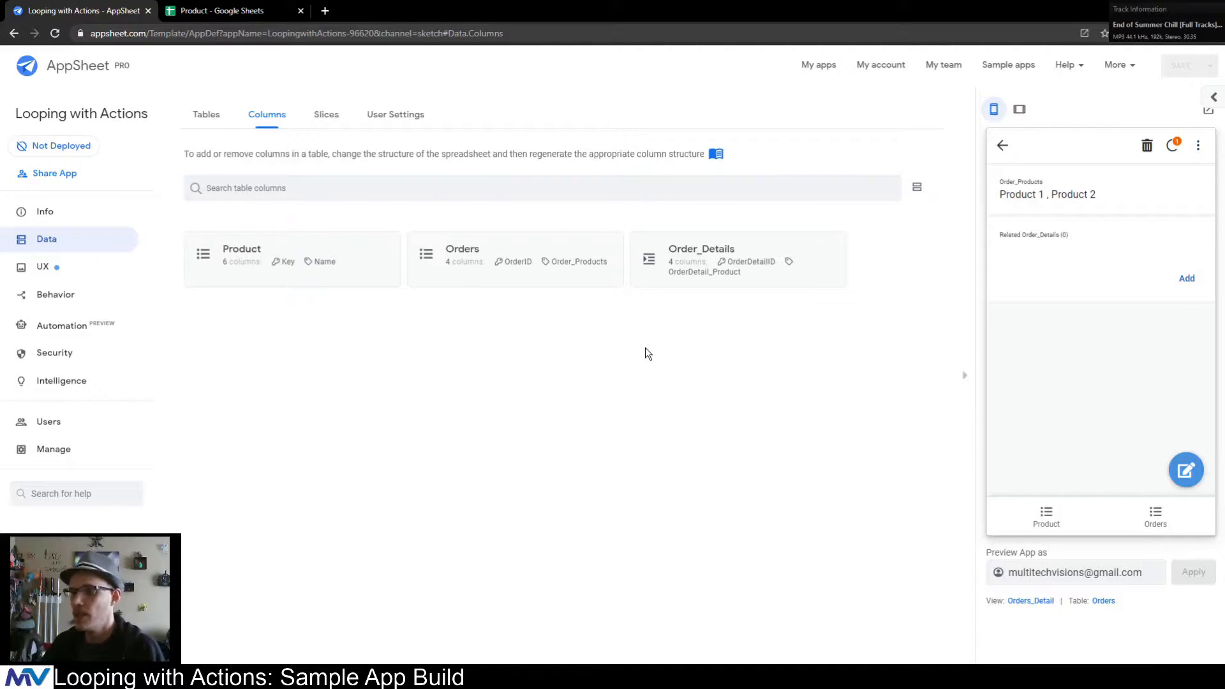
left_click(78, 295)
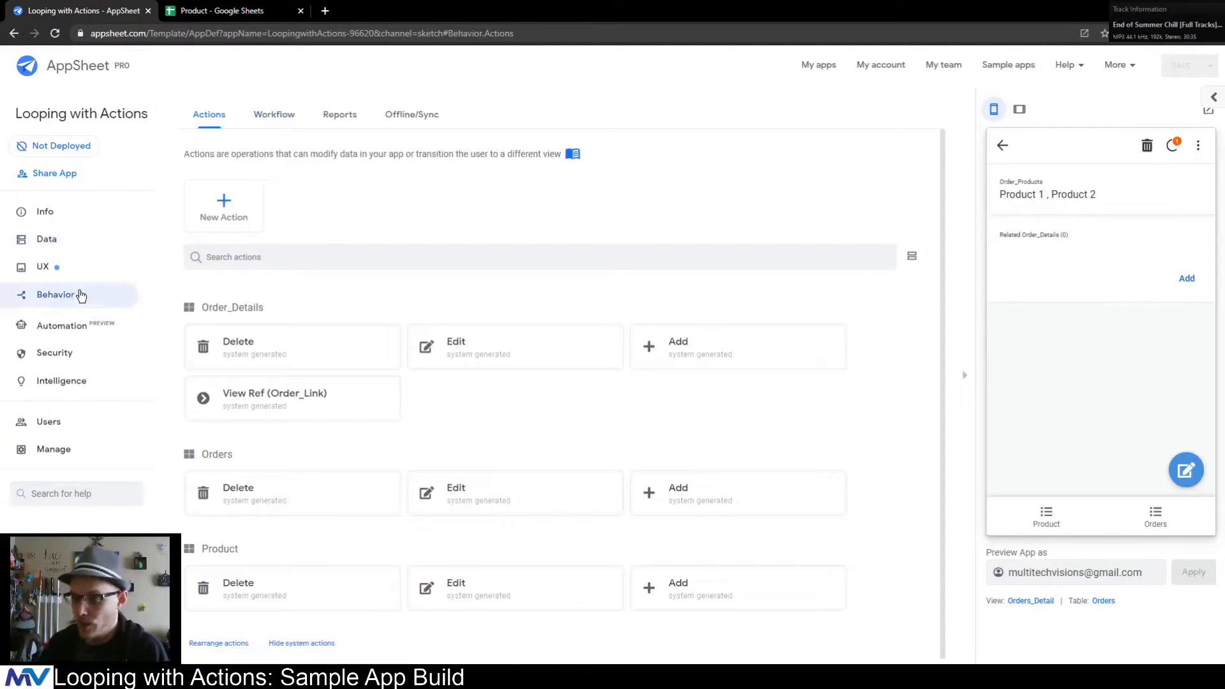
left_click(224, 206)
left_click(396, 252)
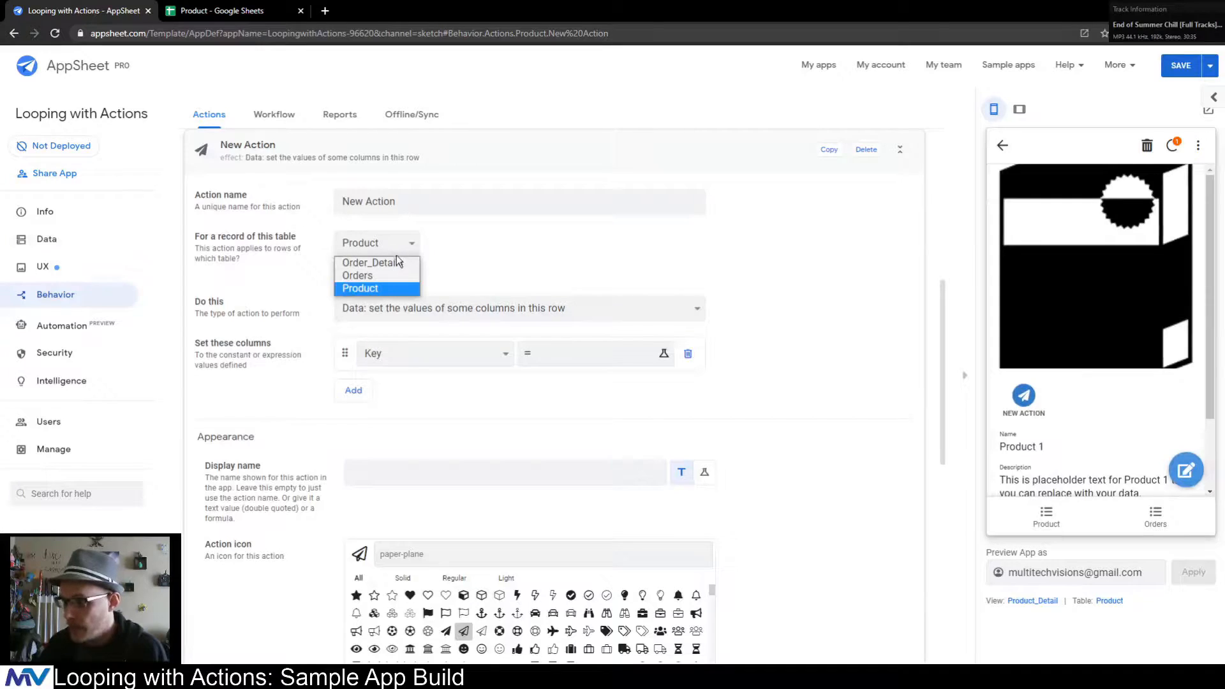
left_click(391, 275)
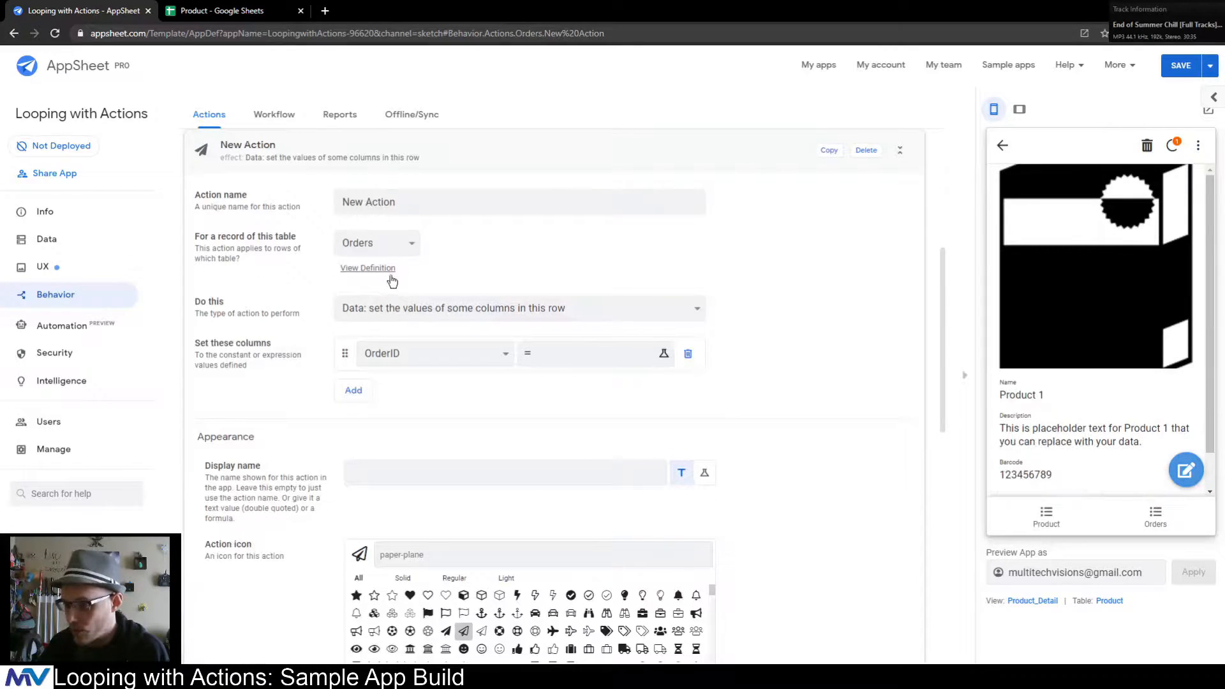
- Name the new action "New | 1st Order Detail"
left_click_drag(412, 204, 208, 206)
type("New | Order Detail")
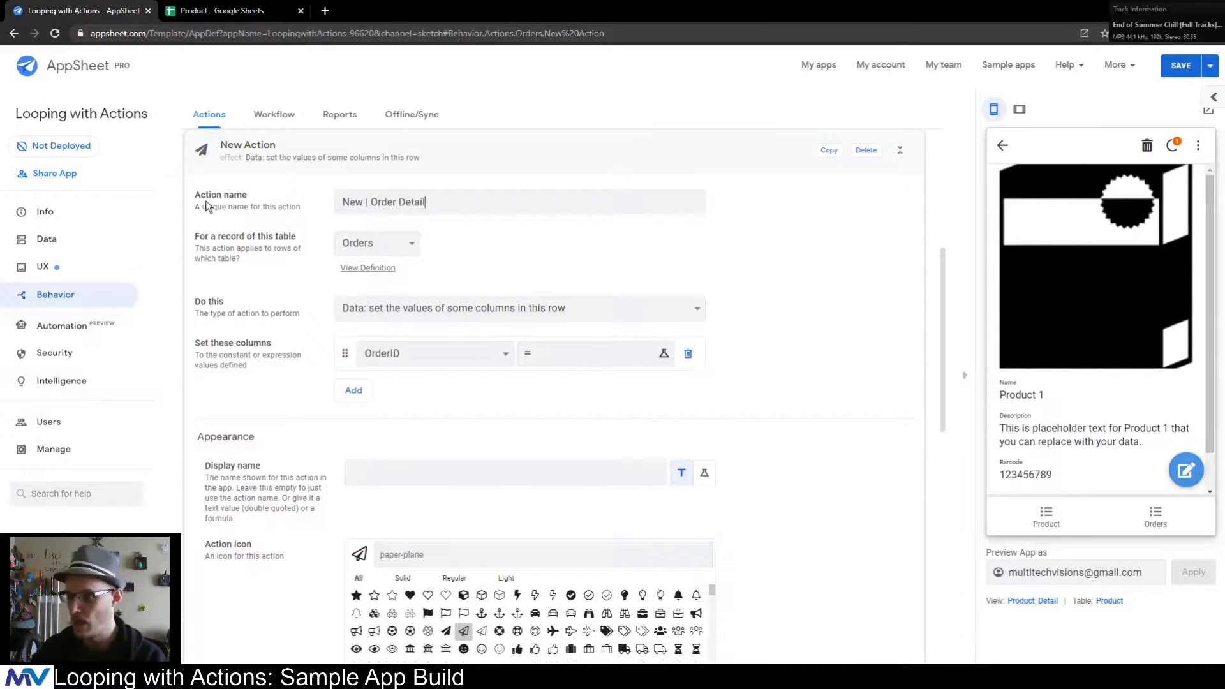
key("ctrl+Left")
key("ctrl+Left")
type("1st")
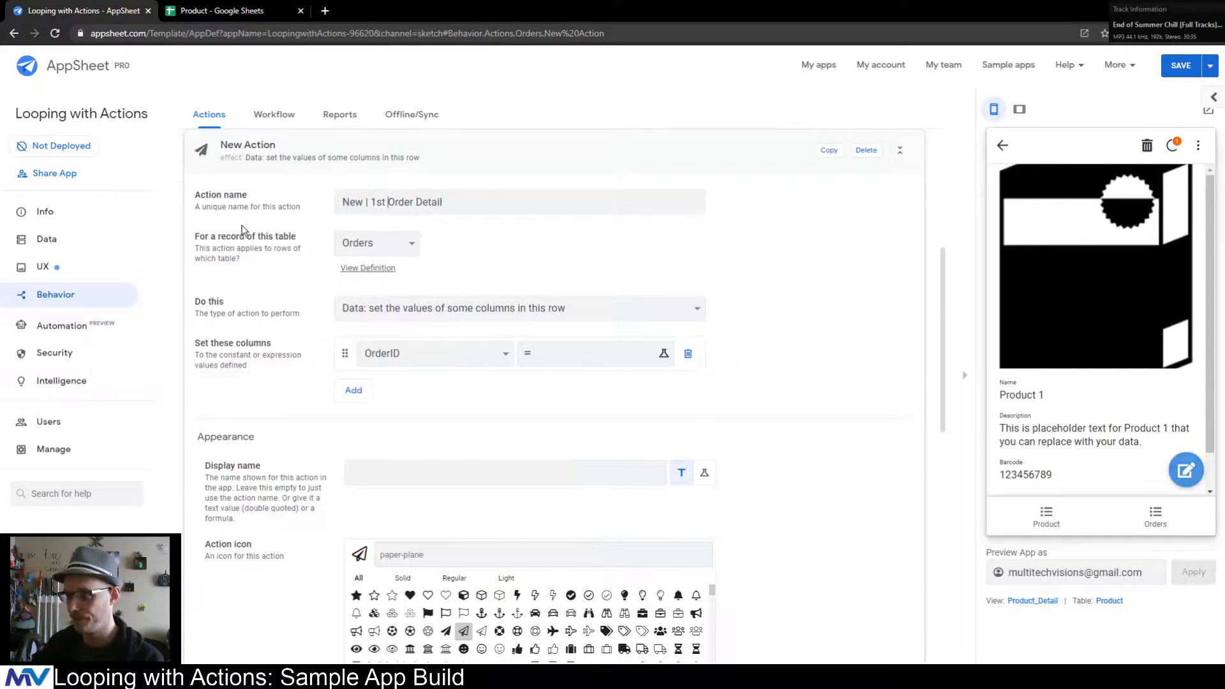
left_click(247, 300)
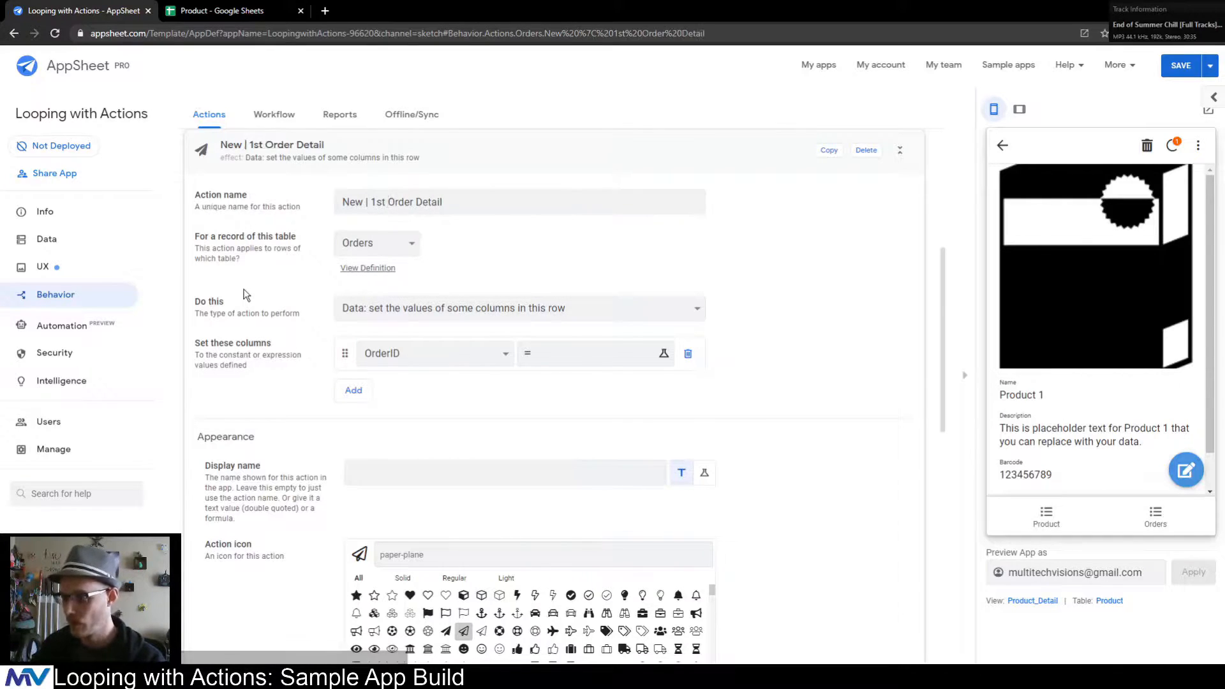
- Make the action add a new row to another table using values from this row, with Order_Details as the target table
left_click(399, 311)
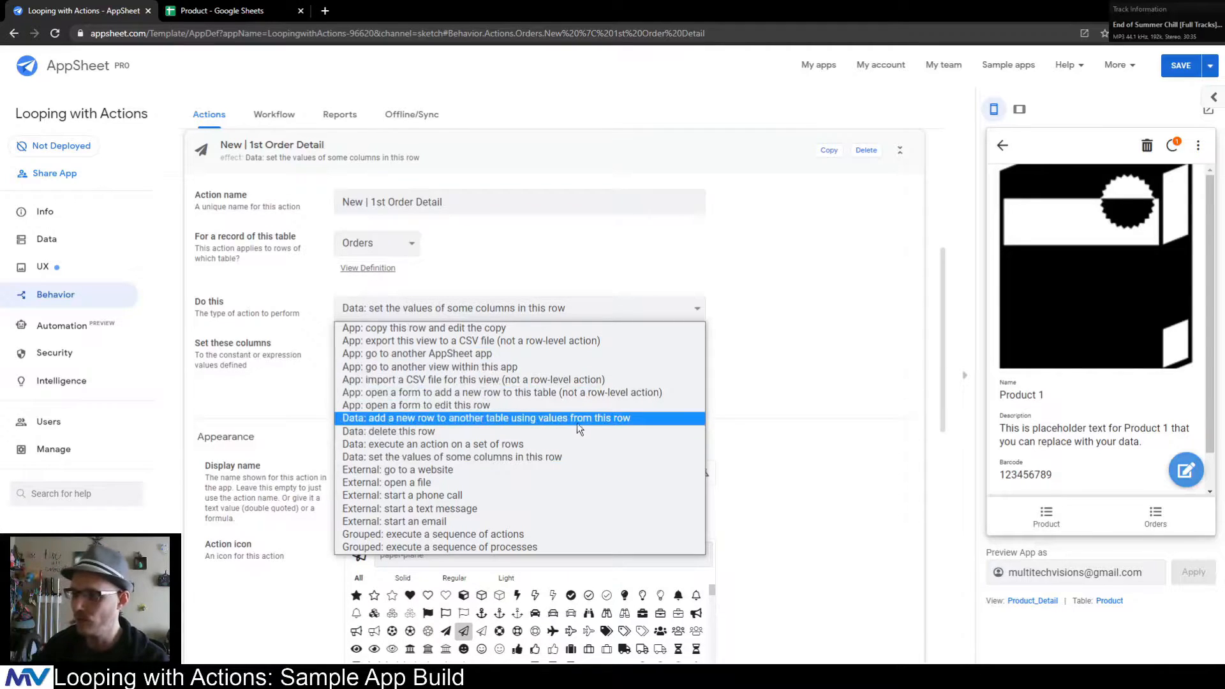
left_click(653, 418)
left_click(381, 352)
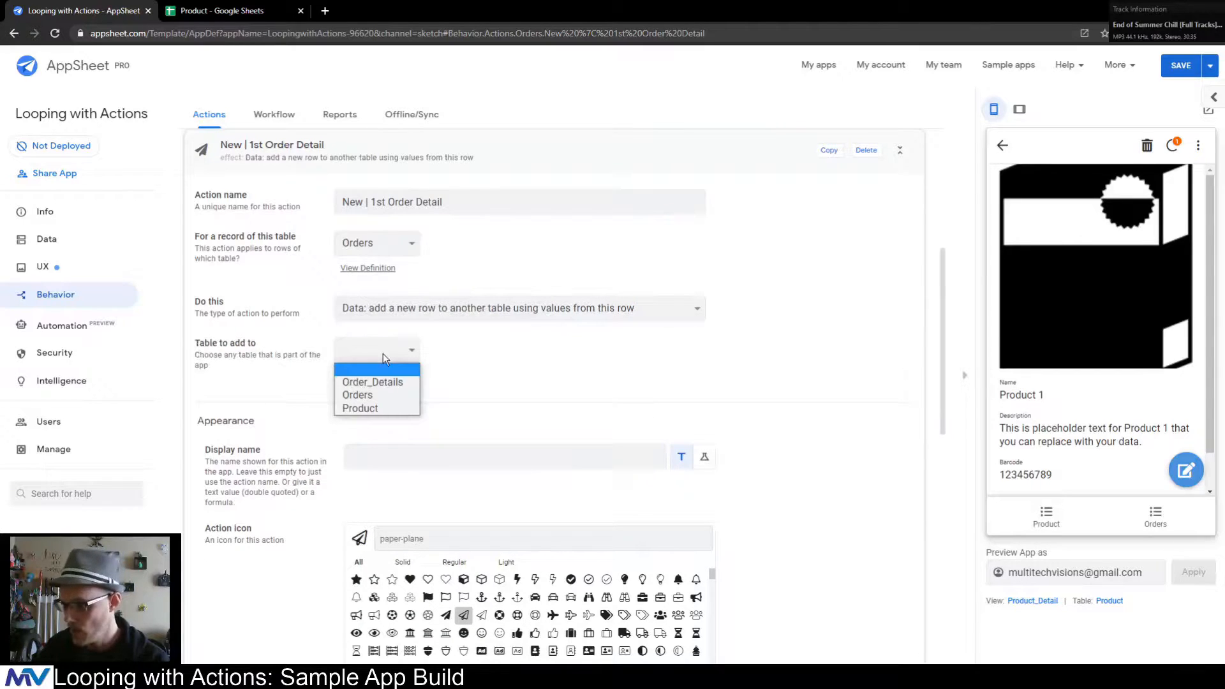
left_click(389, 384)
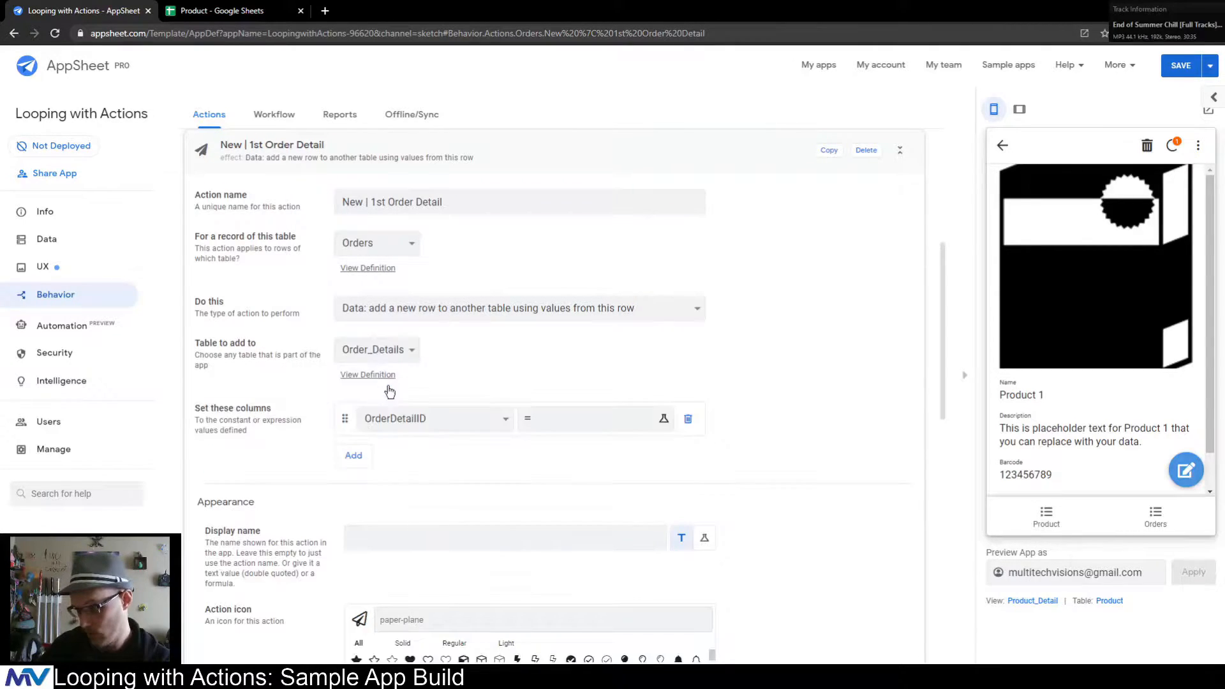
- Set the new row's Order_Link column to the [OrderID] expression and save the expression
scroll(309, 390, "down", 2)
left_click(469, 313)
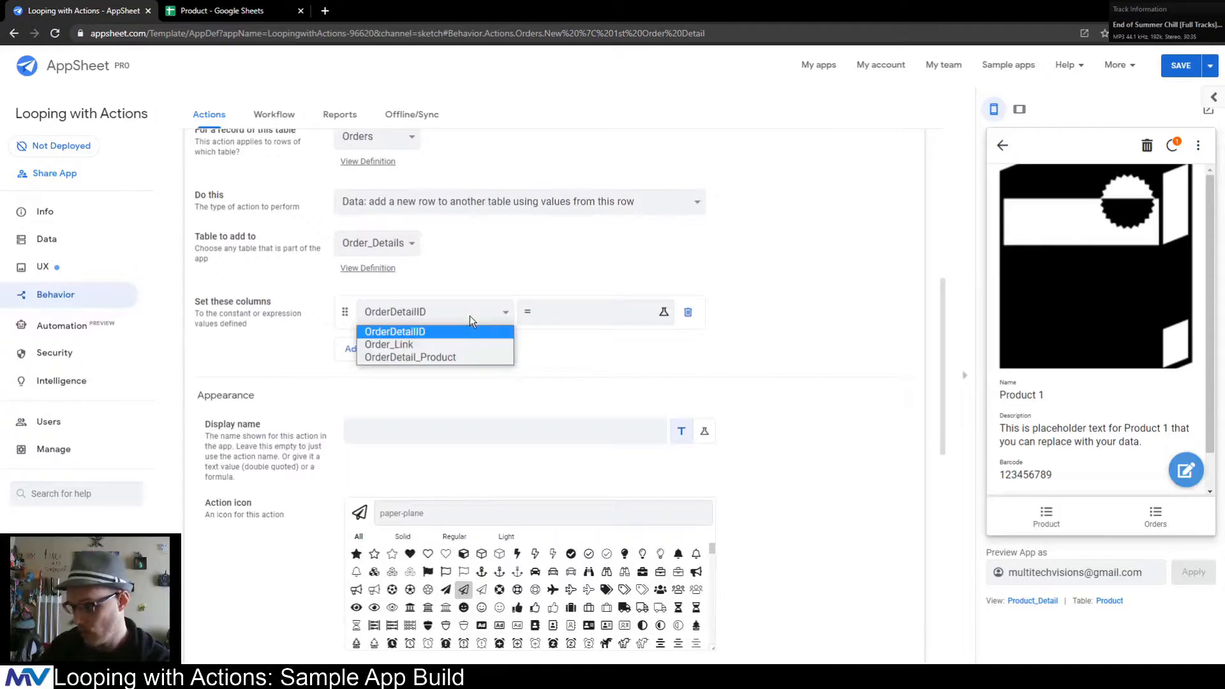
left_click(409, 345)
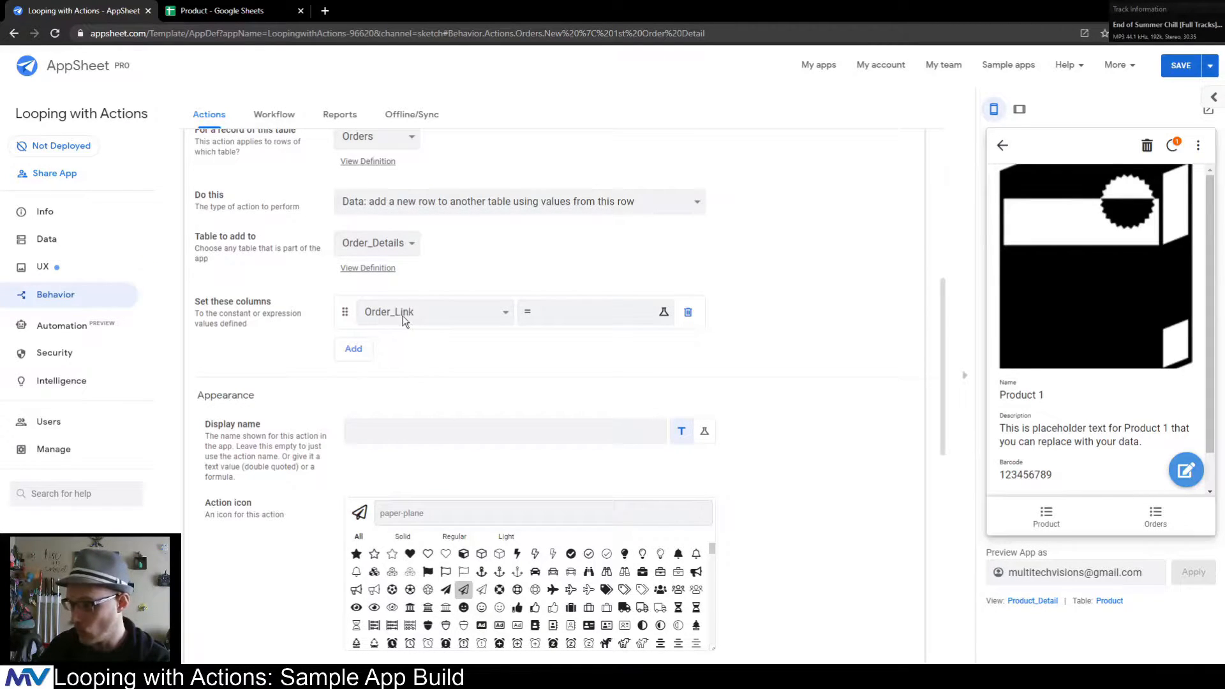
left_click(604, 321)
left_click(553, 297)
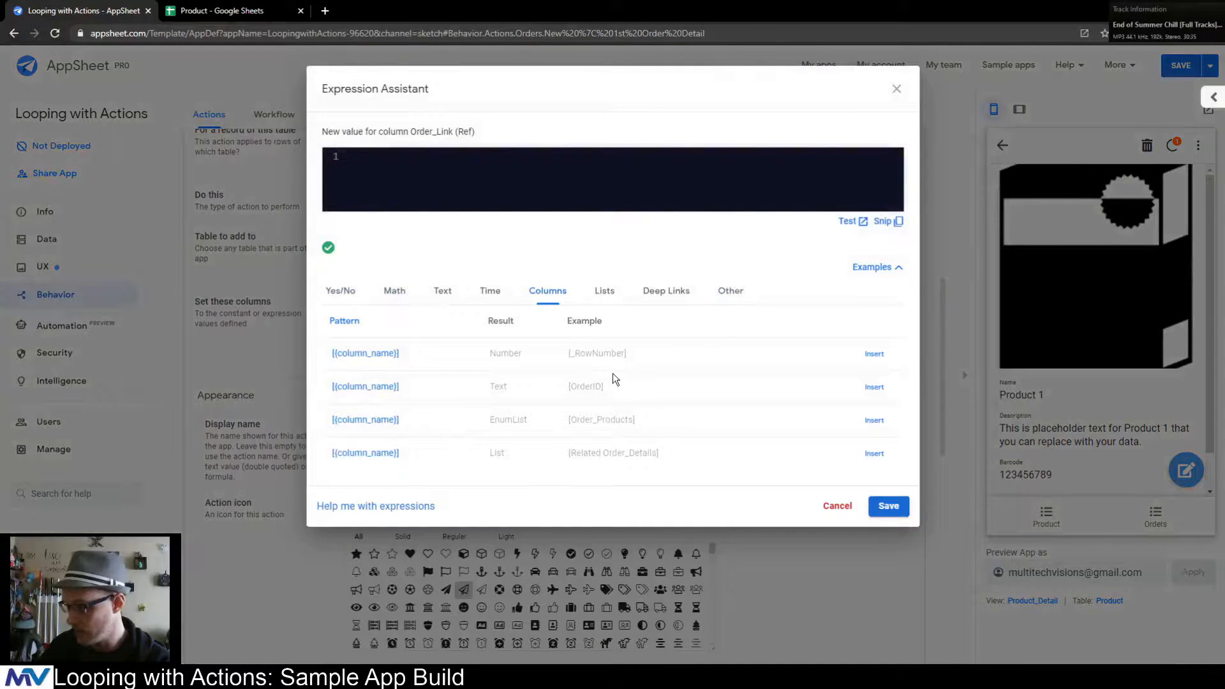
left_click_drag(597, 389, 569, 388)
left_click(874, 387)
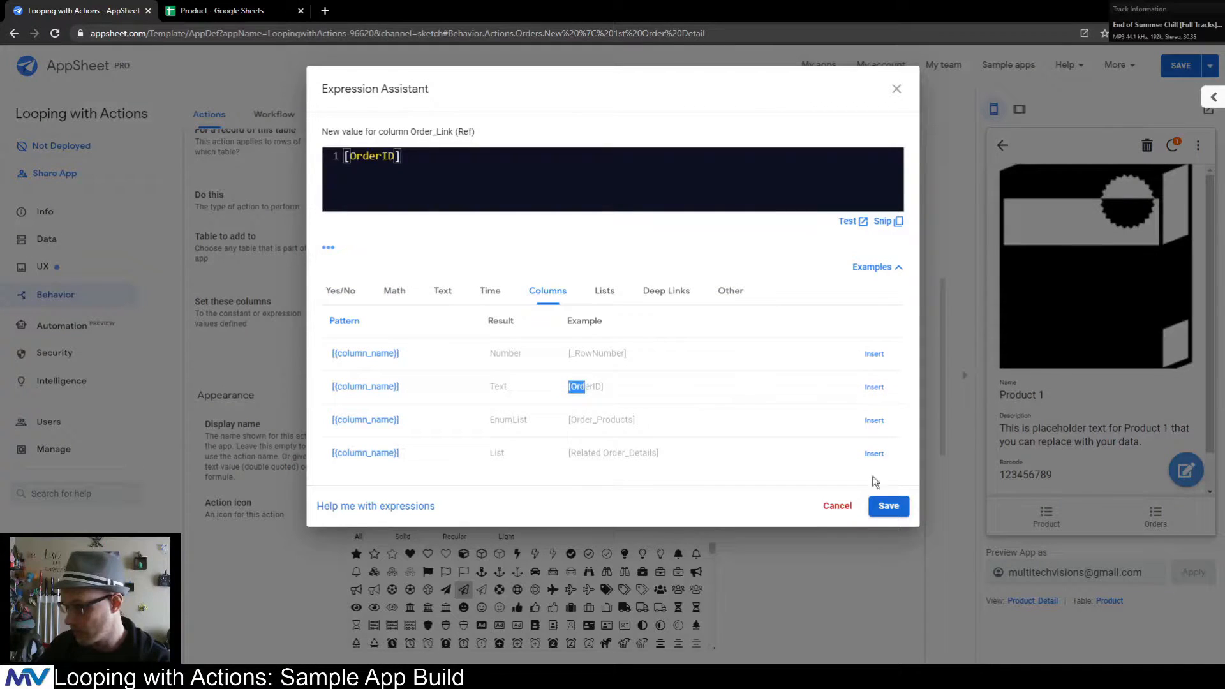
left_click(889, 506)
- Add a second column assignment that sets OrderDetail_Product to INDEX([Order_Products], 1)
left_click(351, 348)
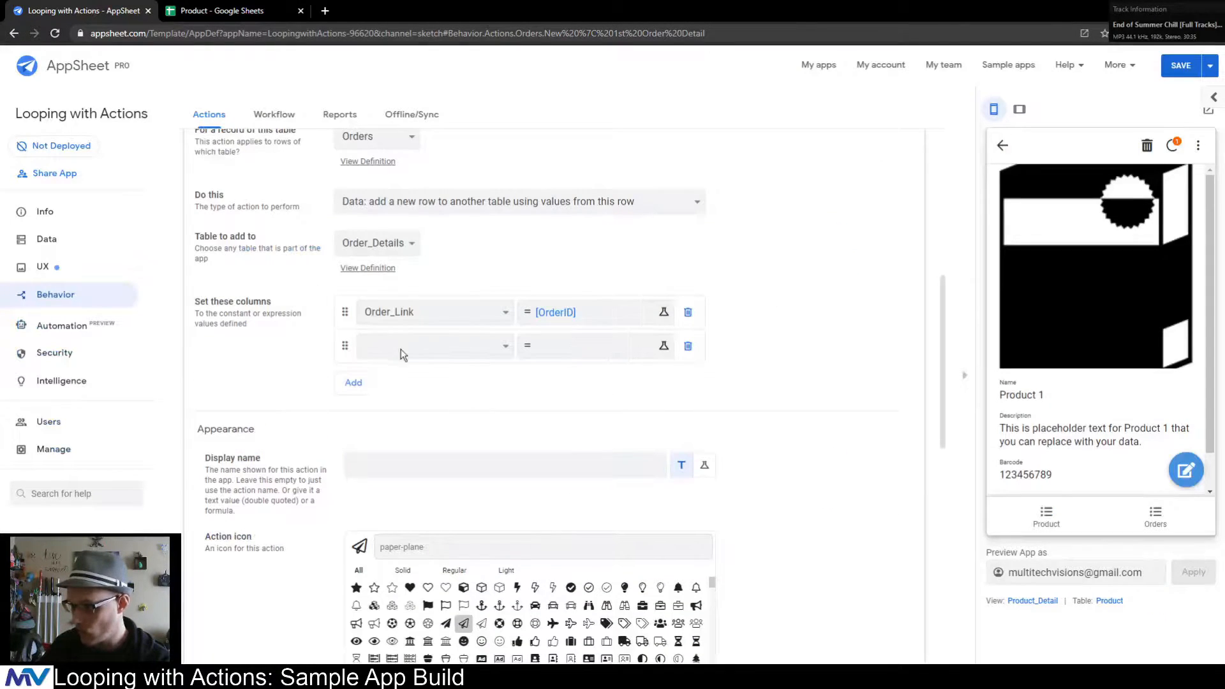
left_click(435, 351)
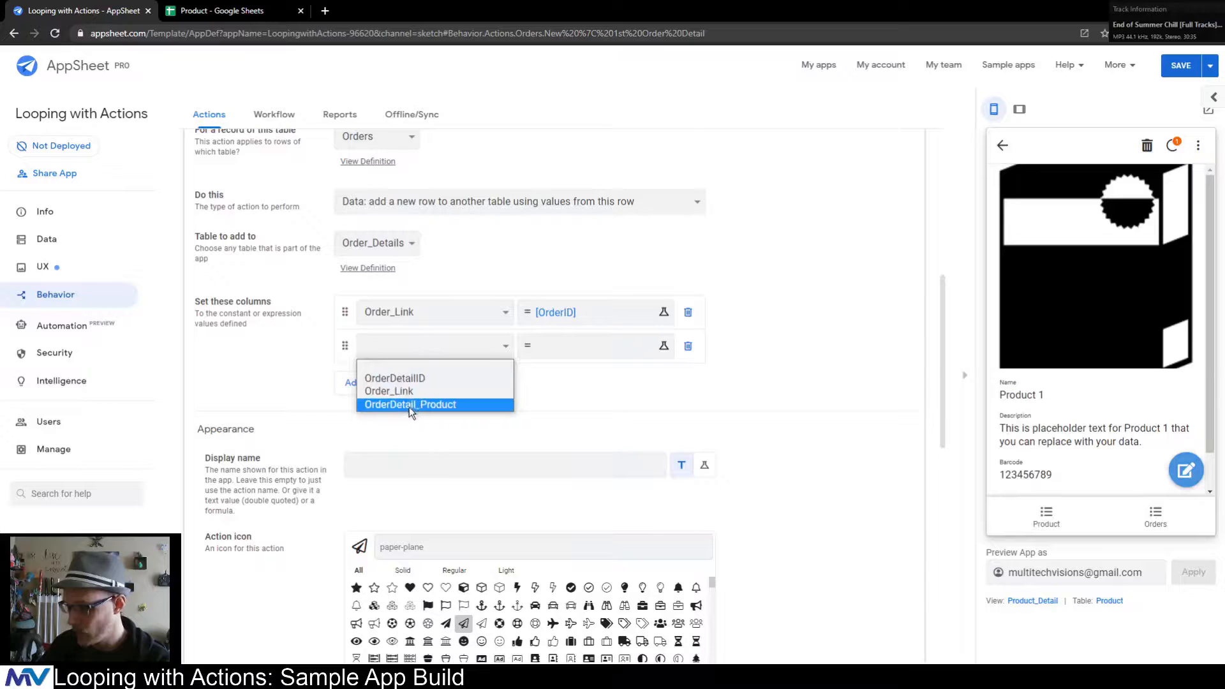
left_click(451, 406)
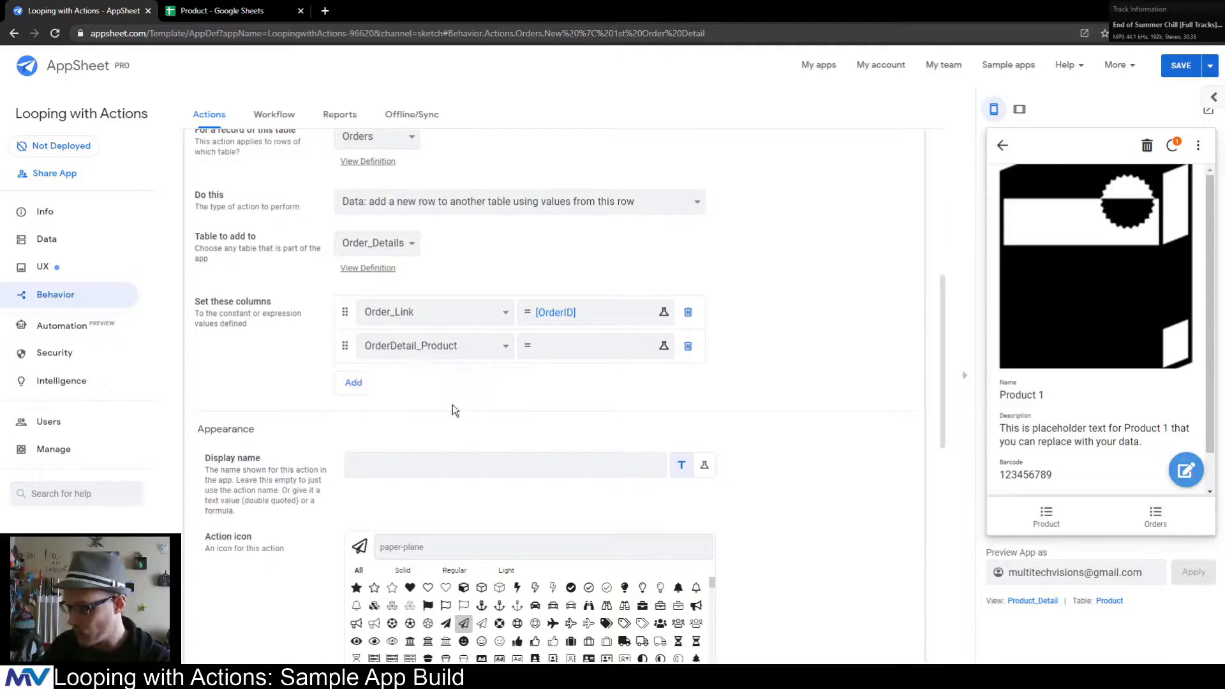
left_click(596, 347)
type("INDEX(")
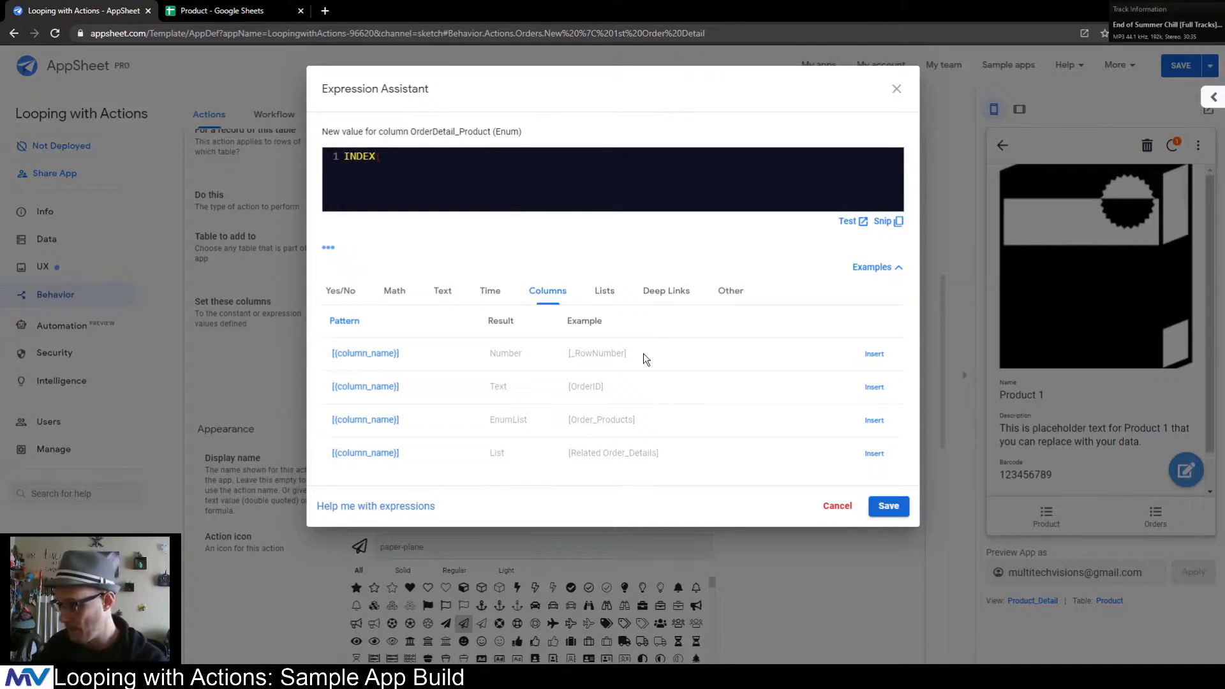
left_click(874, 420)
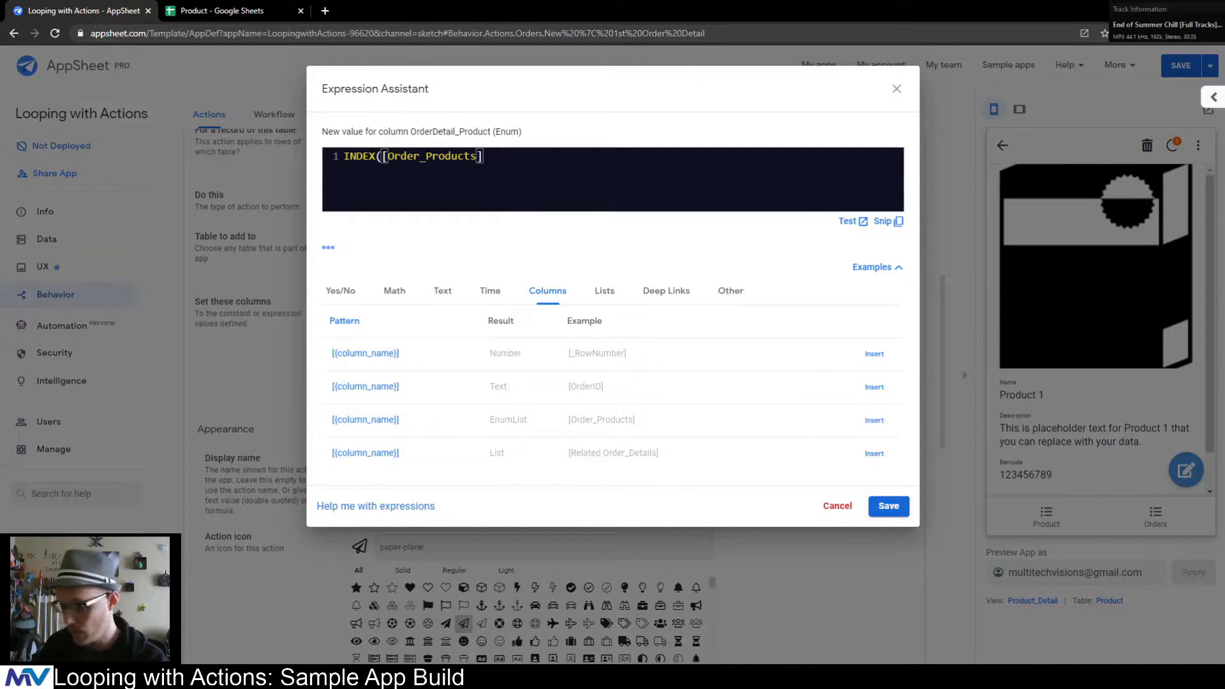
type(", 1)")
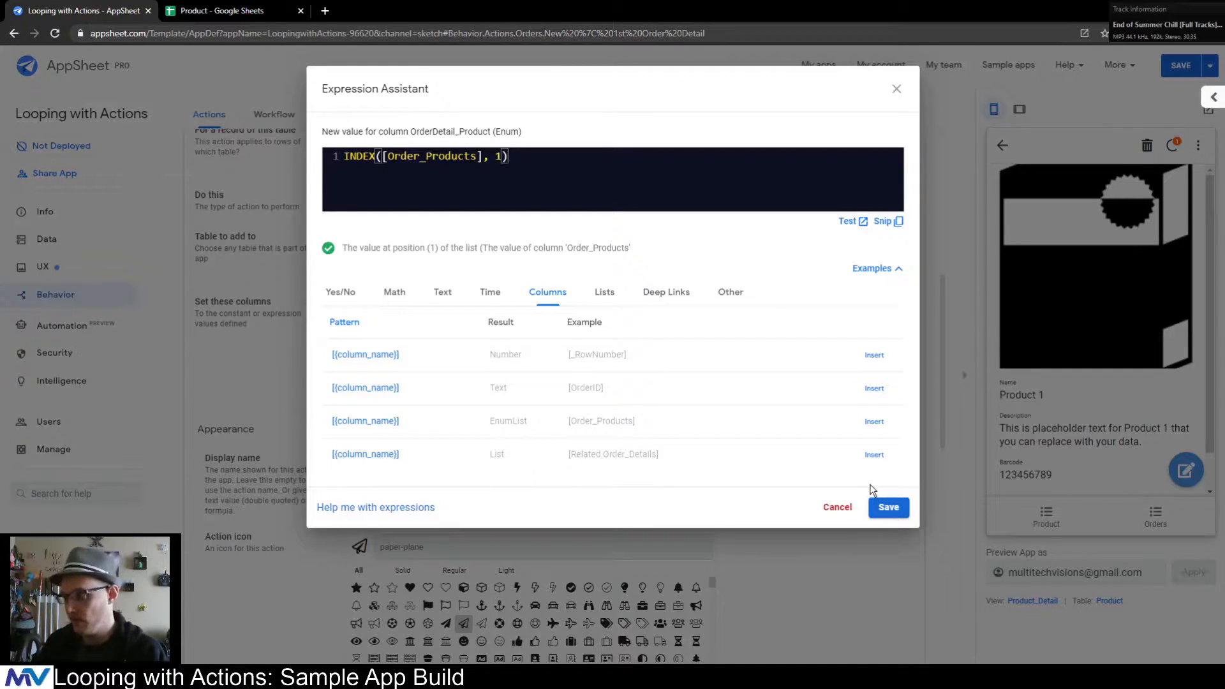
left_click(893, 508)
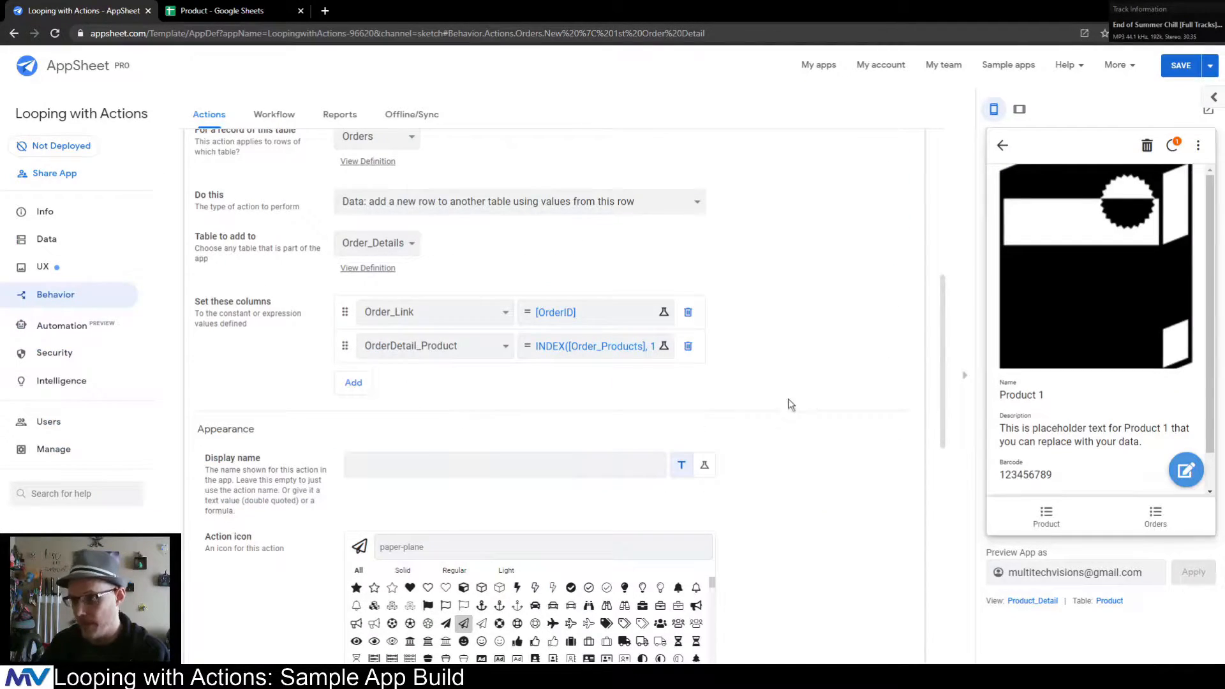
- Set the action's prominence to Do not display, choose a retweet icon by searching "twe", and save the app
scroll(805, 399, "down", 5)
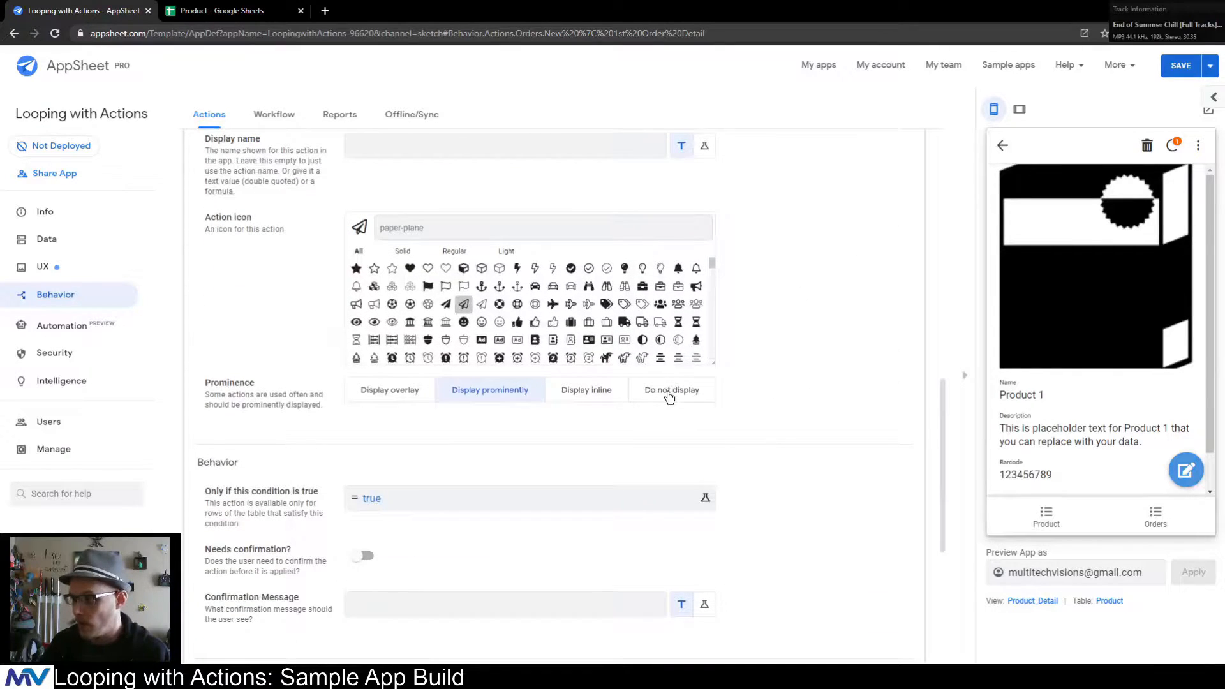
left_click(667, 394)
type("twe")
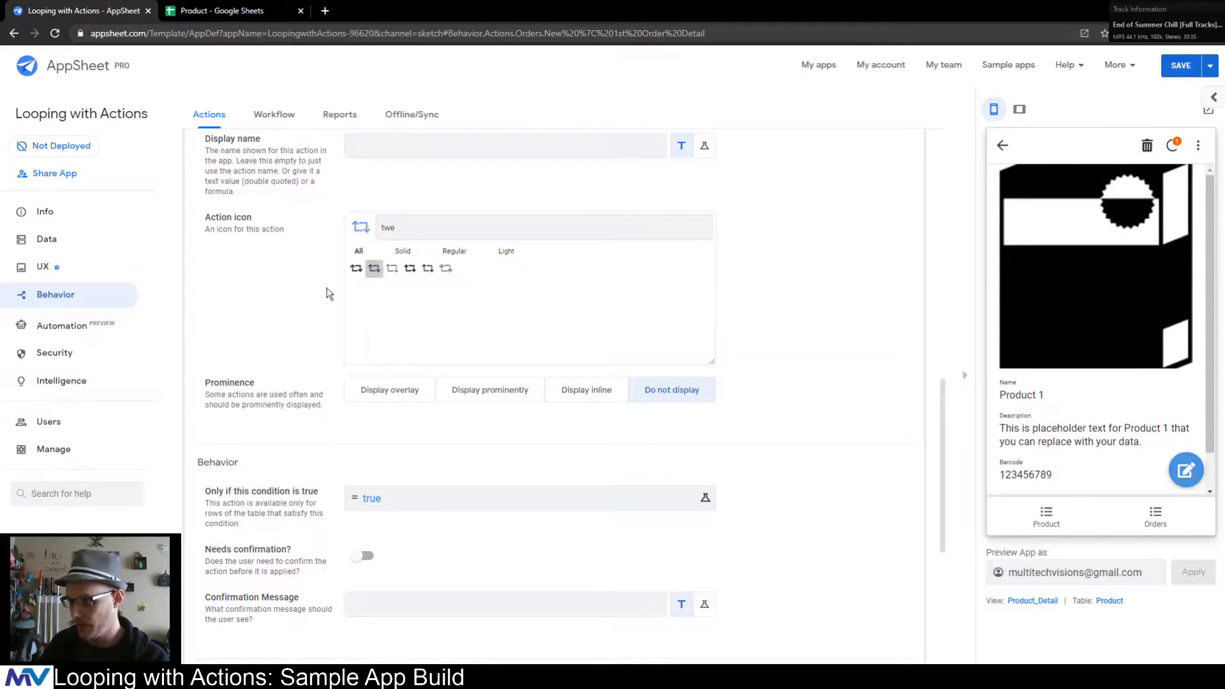
scroll(255, 358, "up", 5)
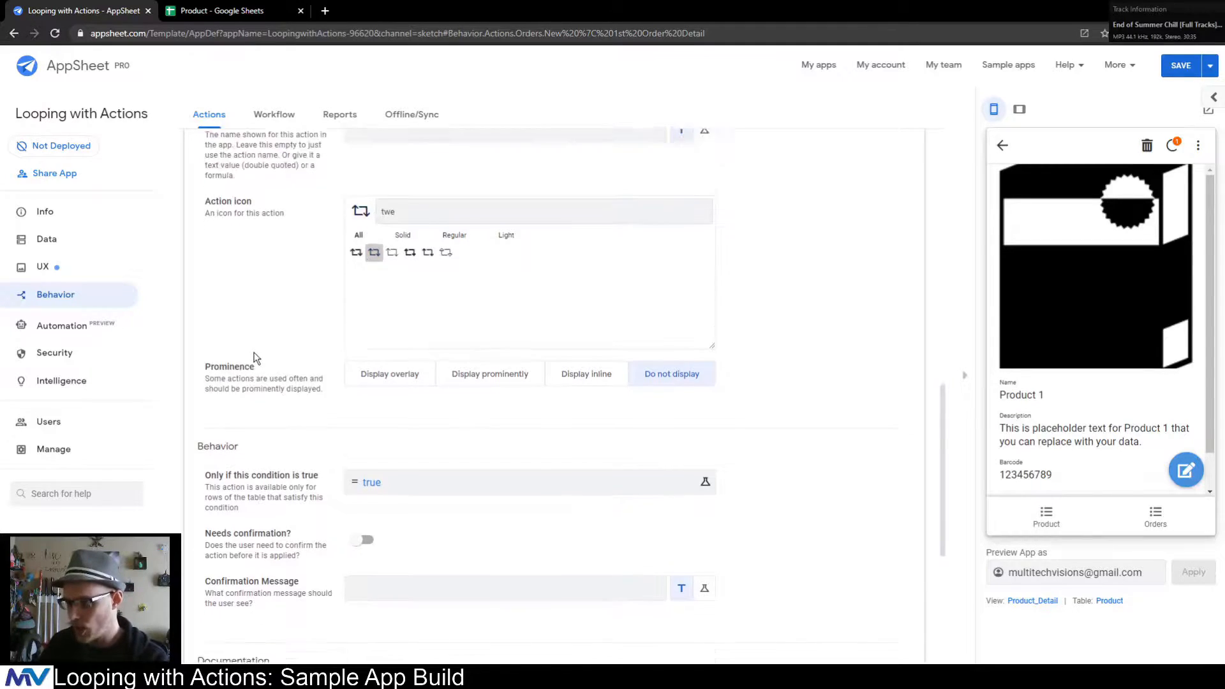
scroll(242, 356, "up", 2)
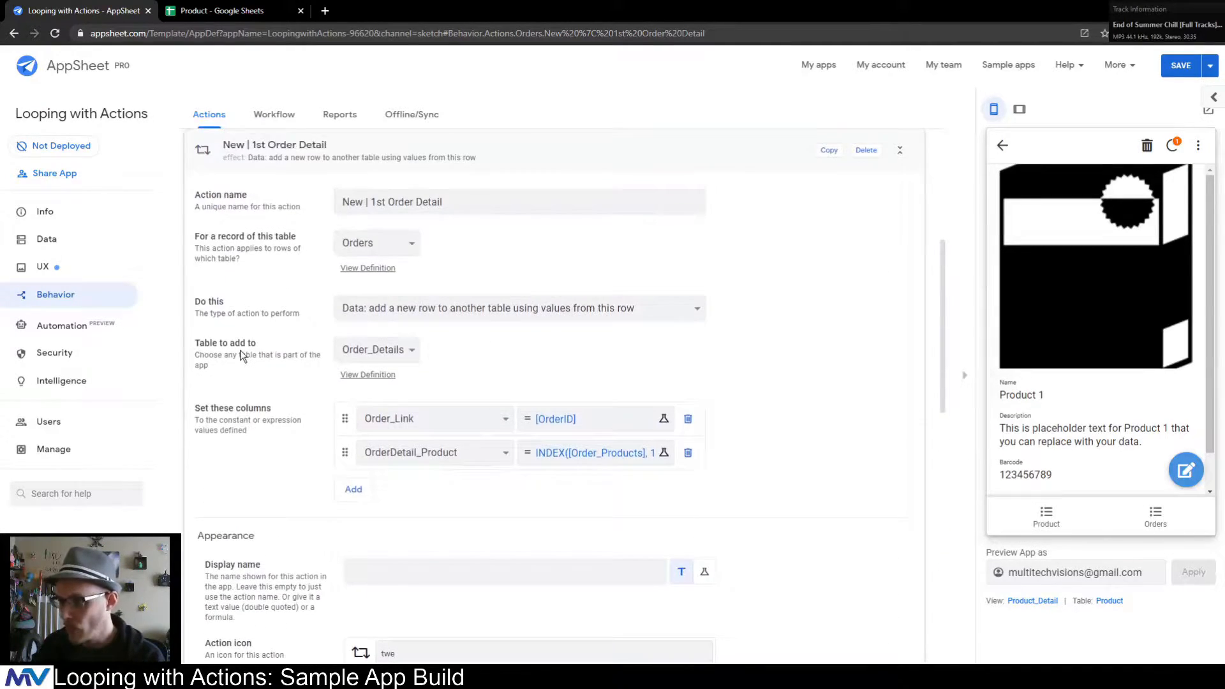
scroll(242, 357, "up", 4)
scroll(242, 357, "down", 6)
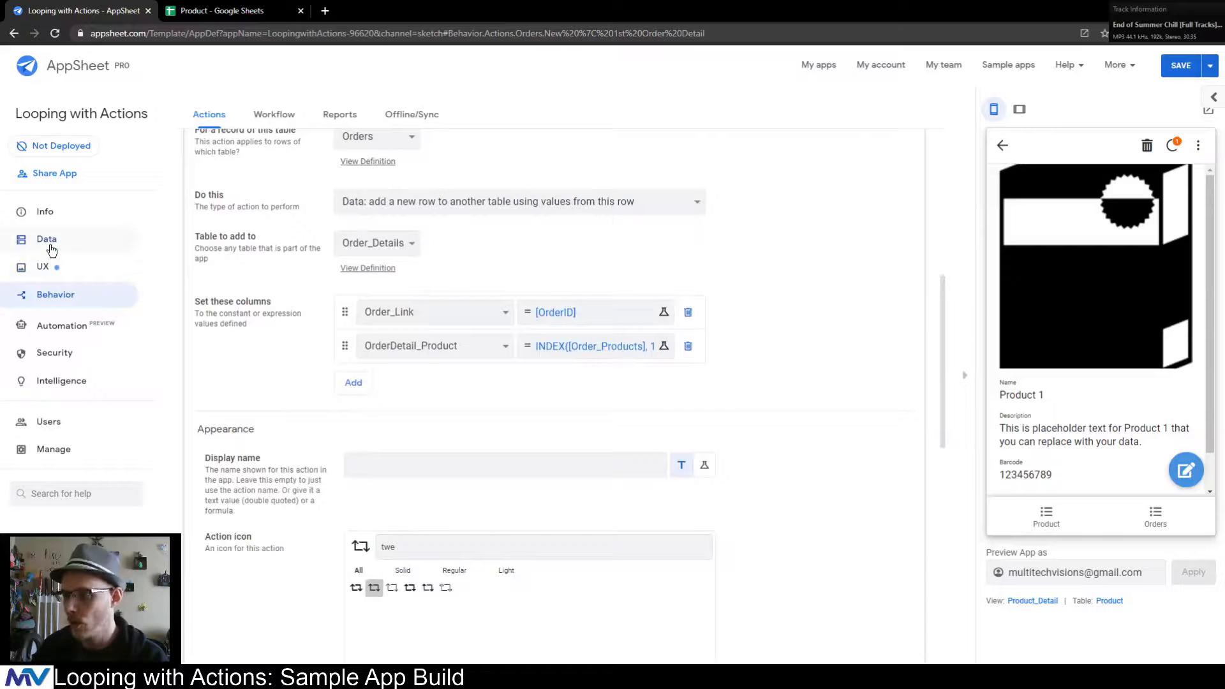
left_click(1180, 65)
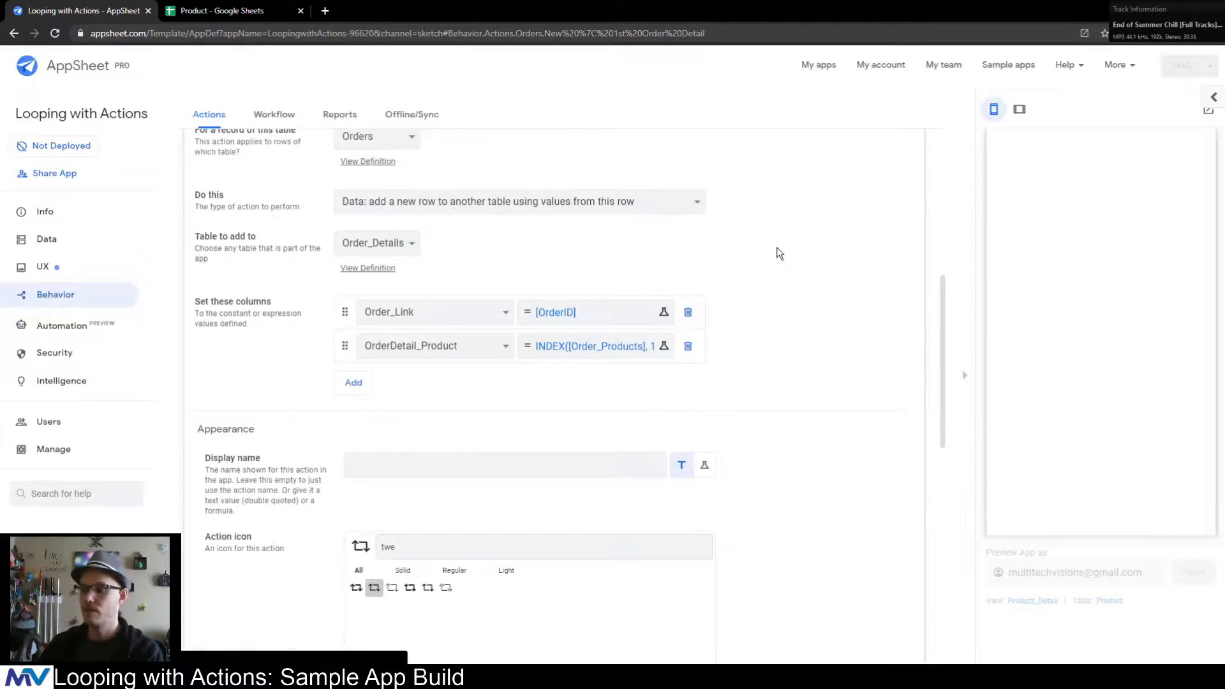
- Add a virtual column named Created_Products to the Orders table
left_click(70, 242)
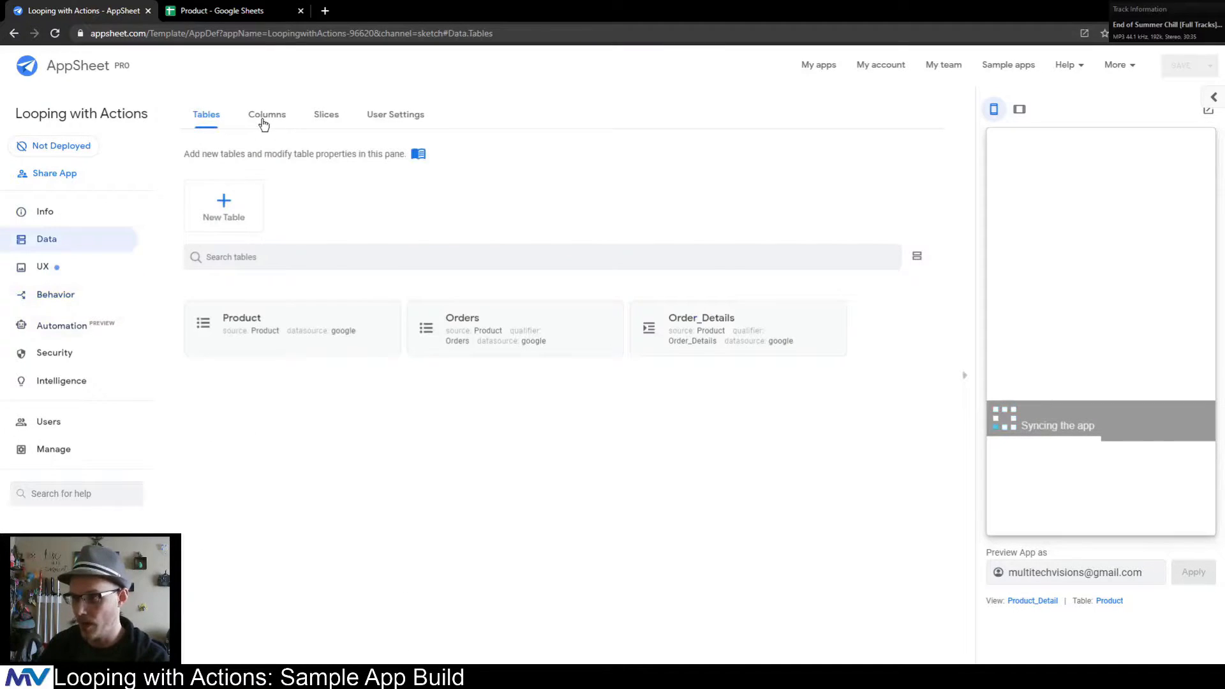
left_click(264, 117)
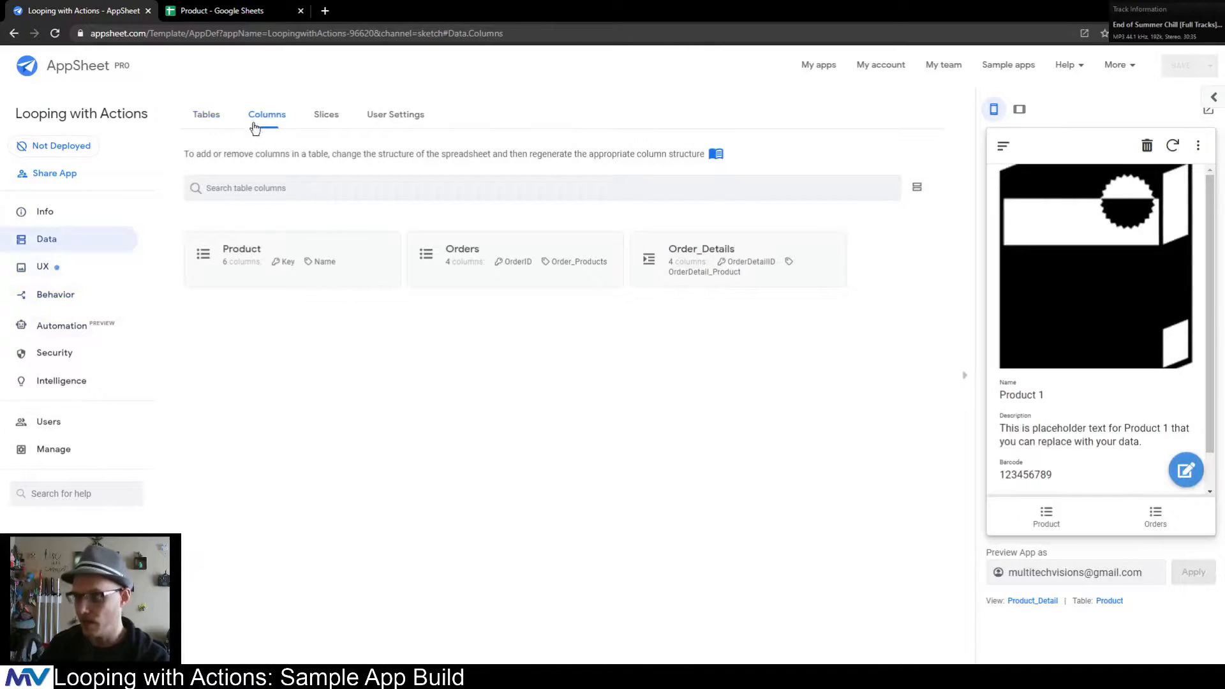
left_click(514, 262)
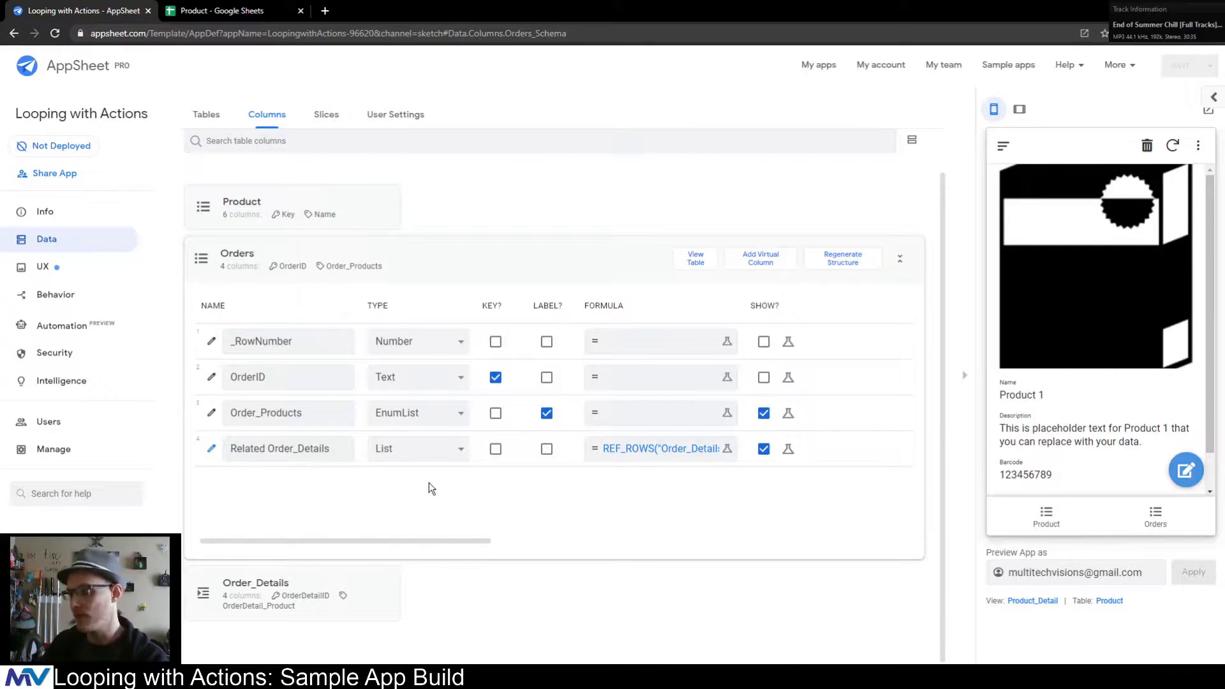
left_click(753, 264)
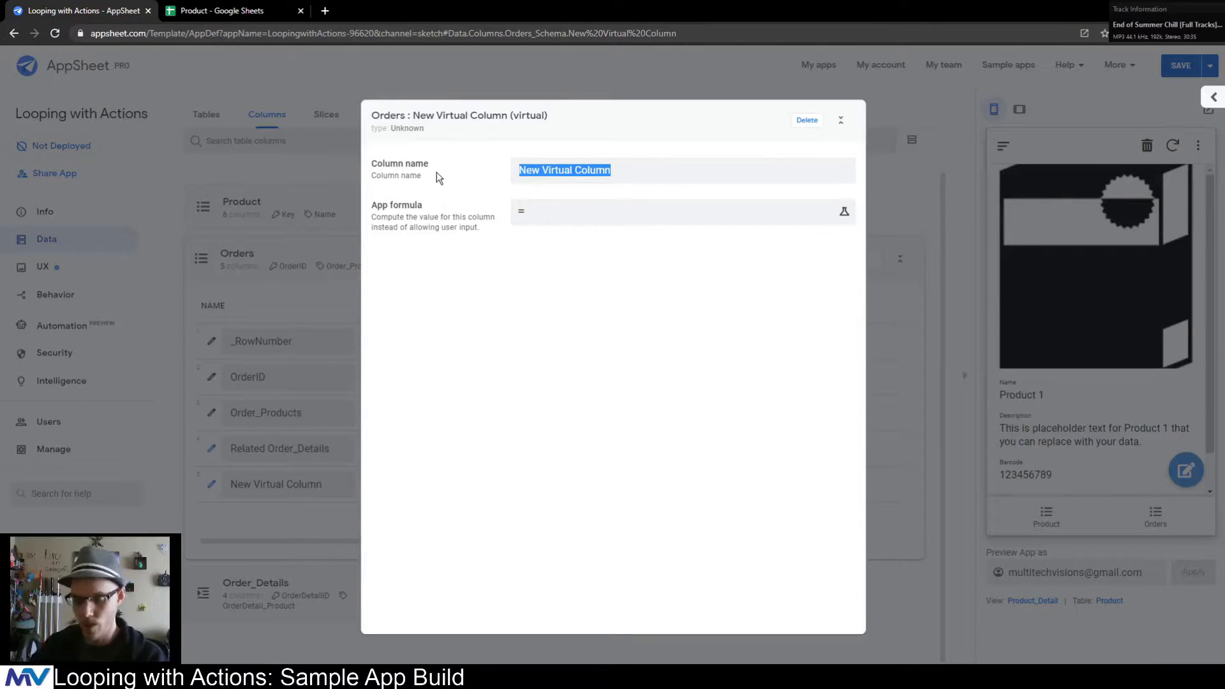
type("Created")
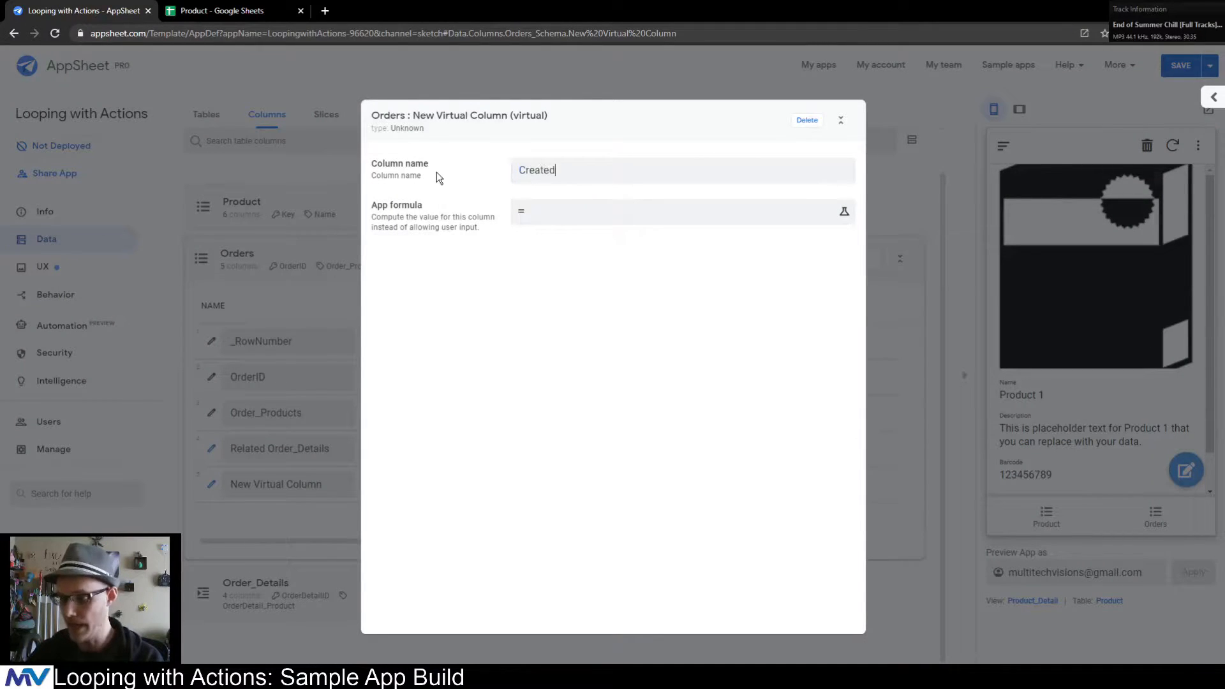
type("_Products")
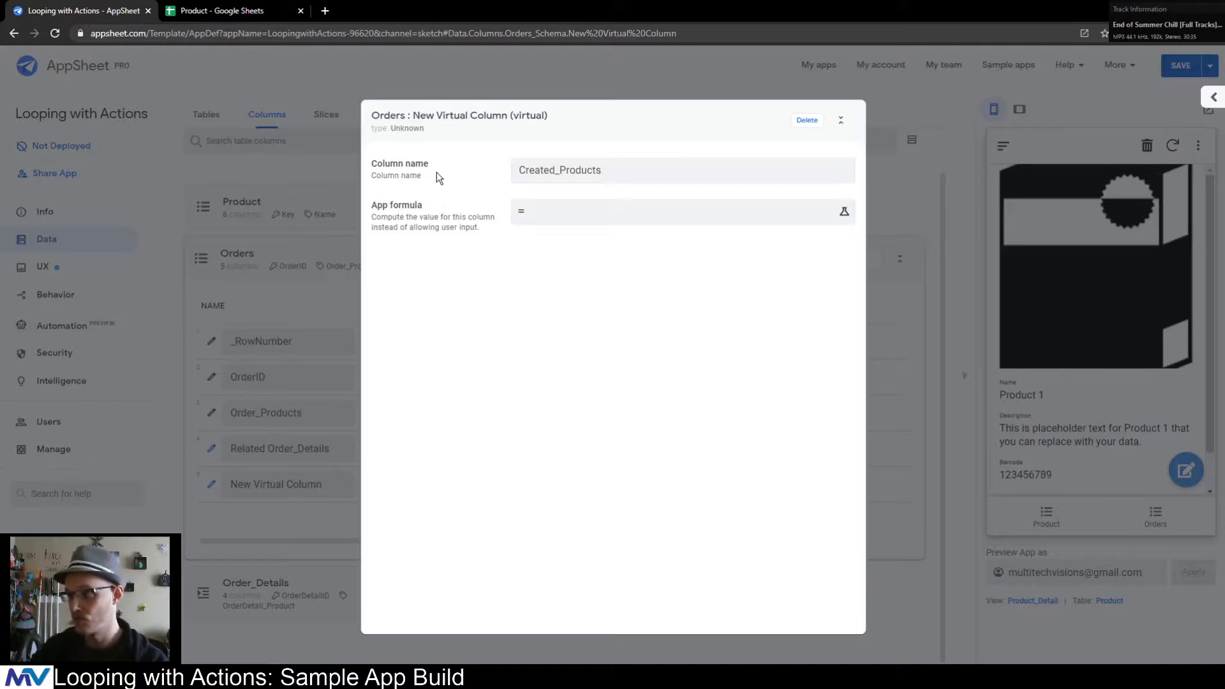
- Set the Created_Products app formula to [Related Order_Details][OrderDetail_Product], copying the second column name from the Order_Details sheet header
left_click(596, 212)
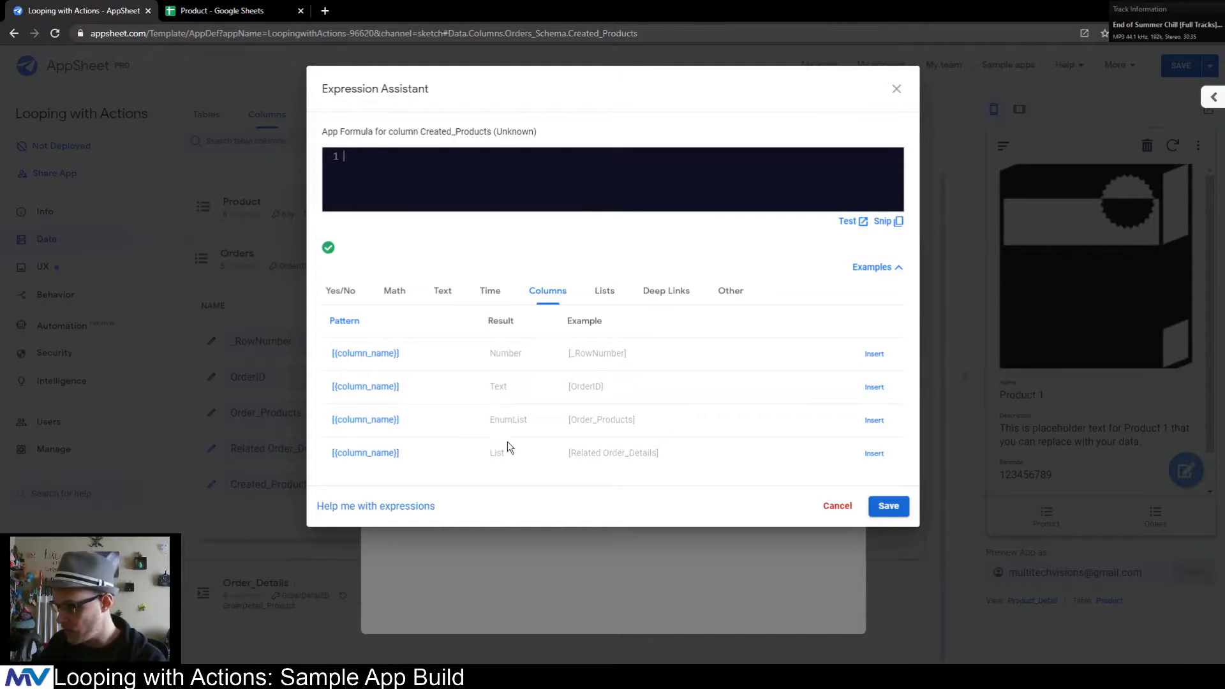
left_click_drag(592, 453, 668, 456)
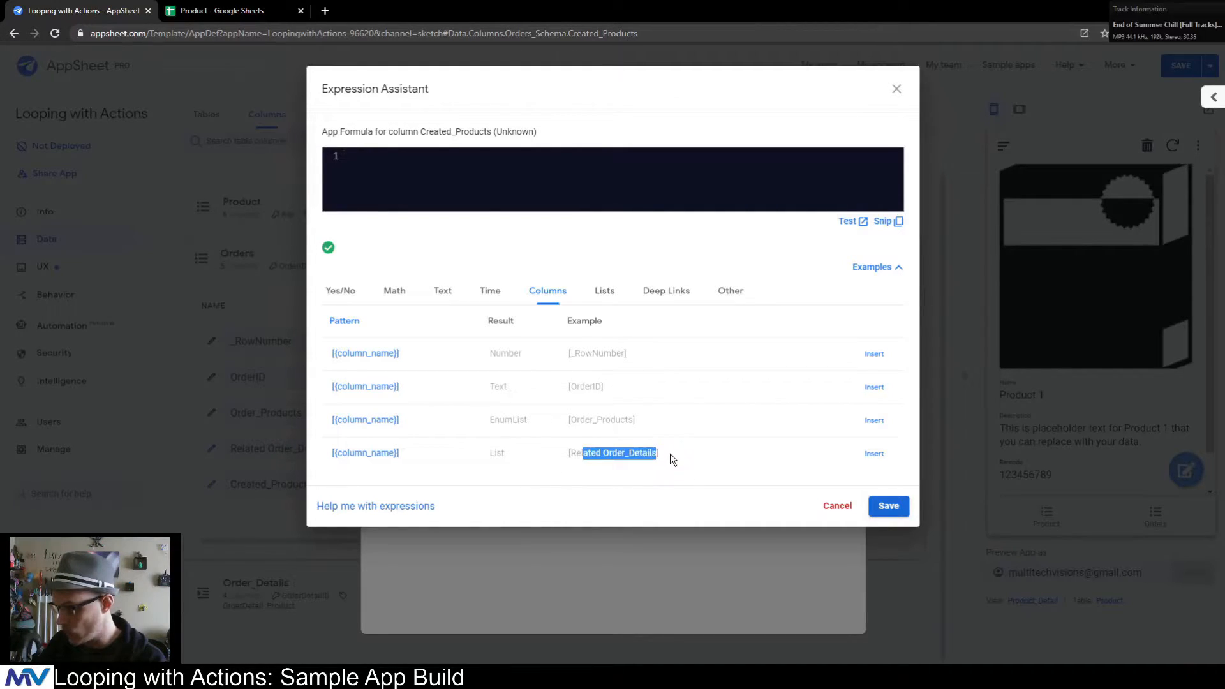
left_click(874, 453)
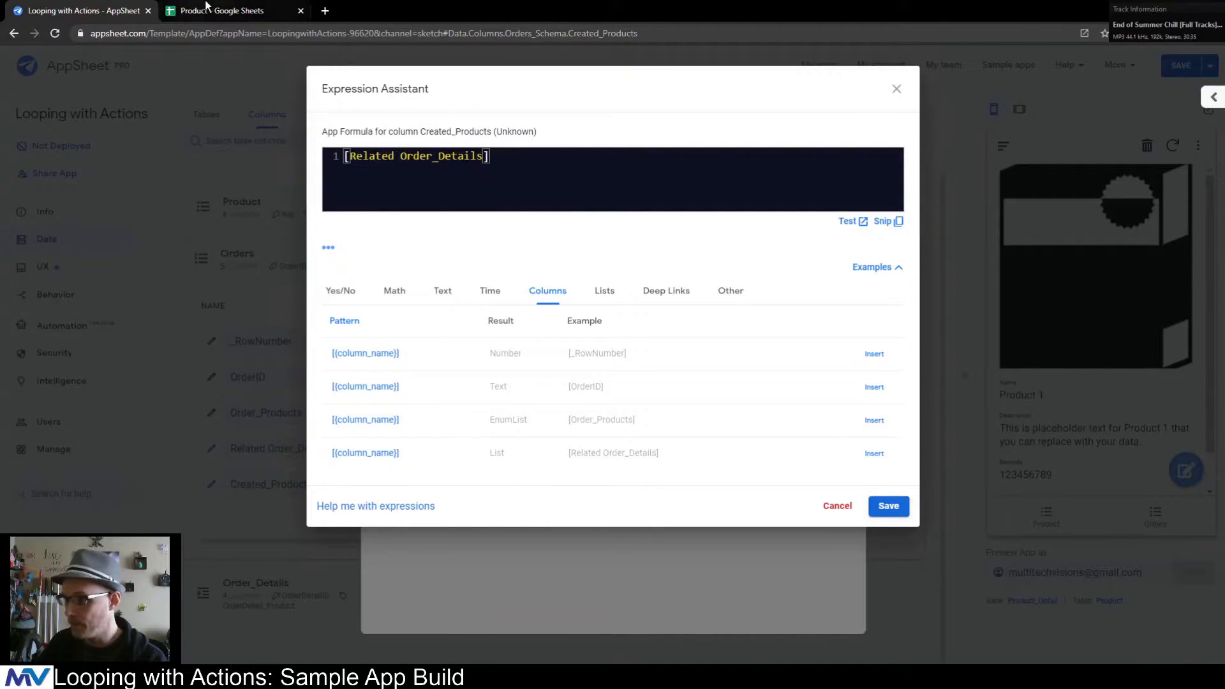
left_click(206, 8)
left_click(249, 656)
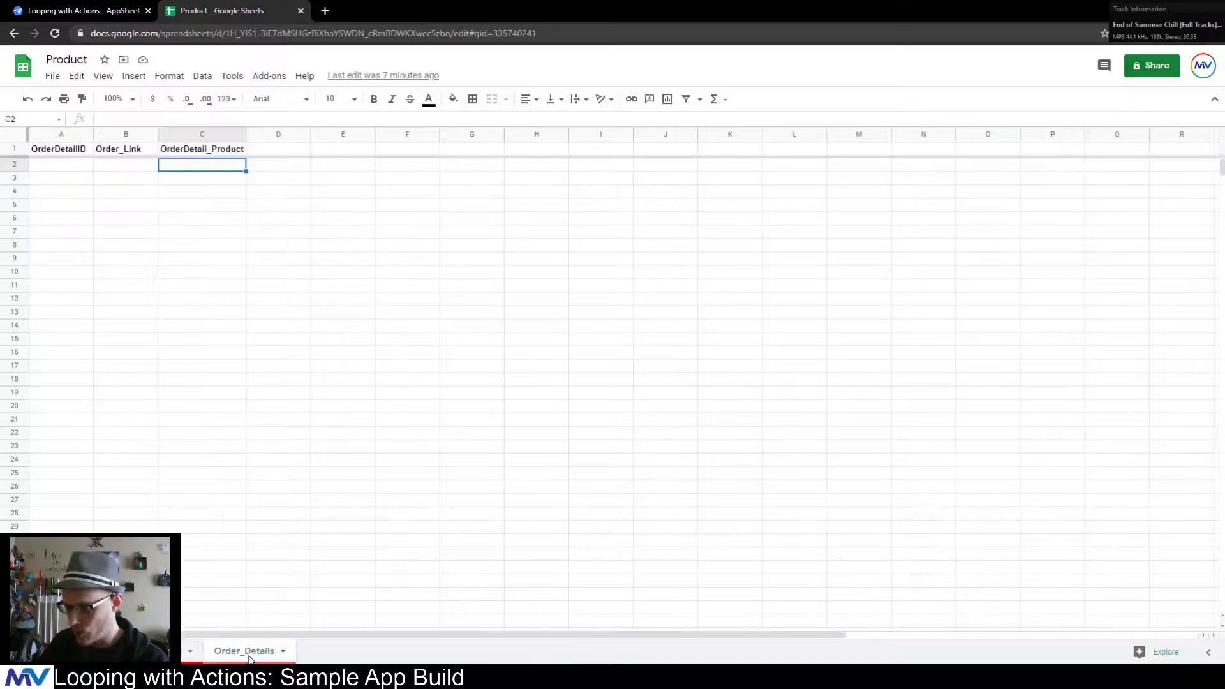
left_click(211, 151)
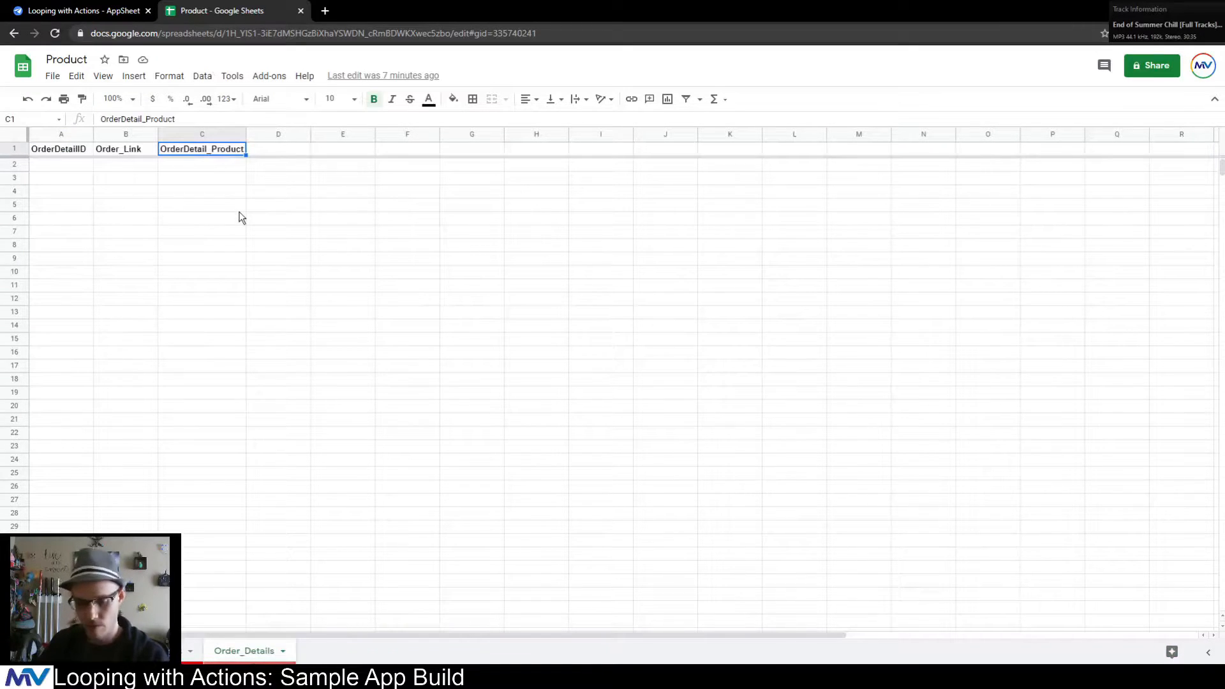
key("ctrl+c")
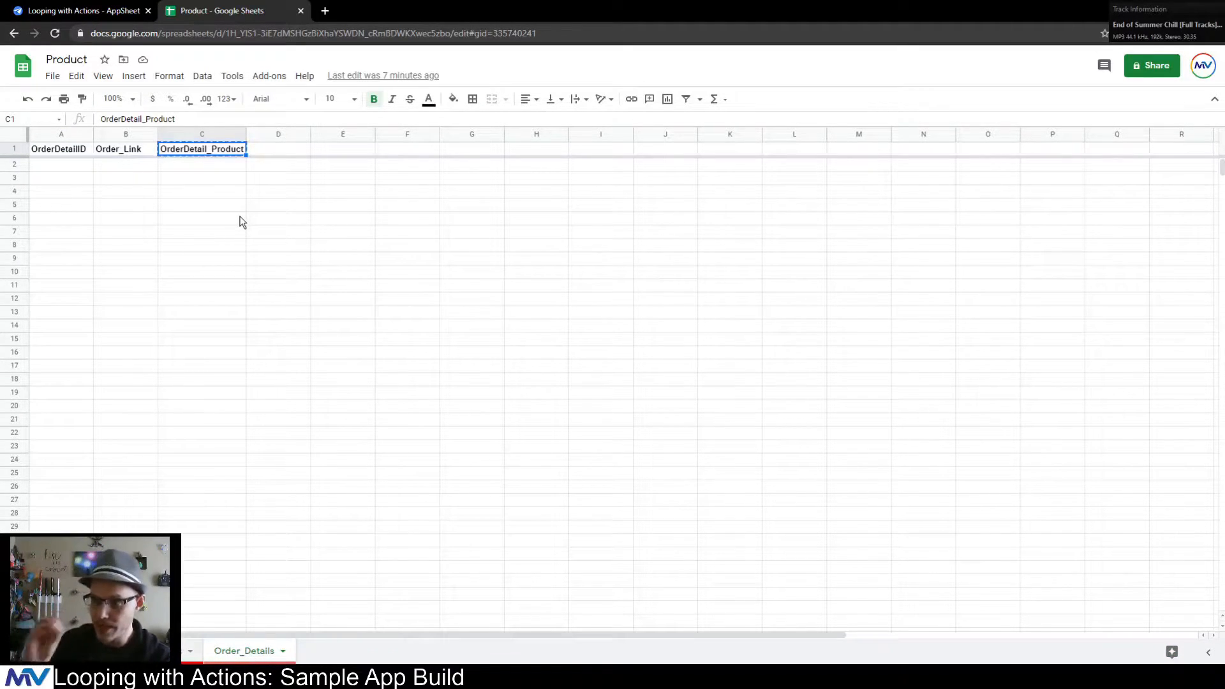
left_click(134, 10)
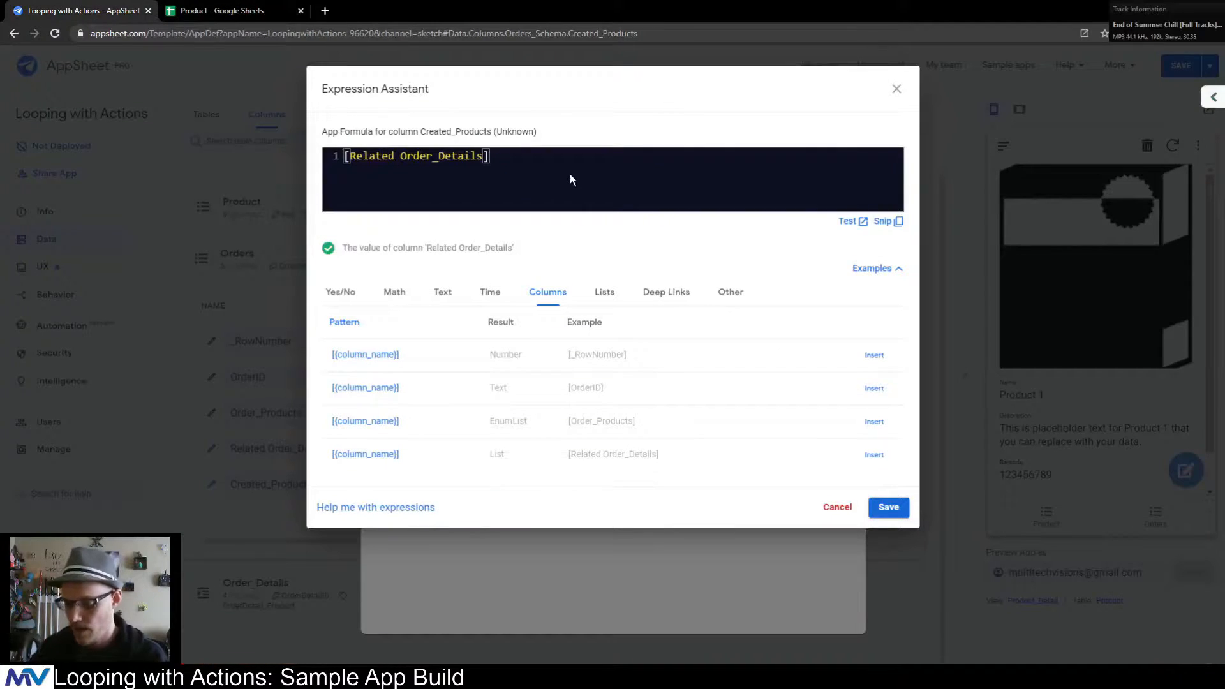
type("[")
key("ctrl+v")
type("]")
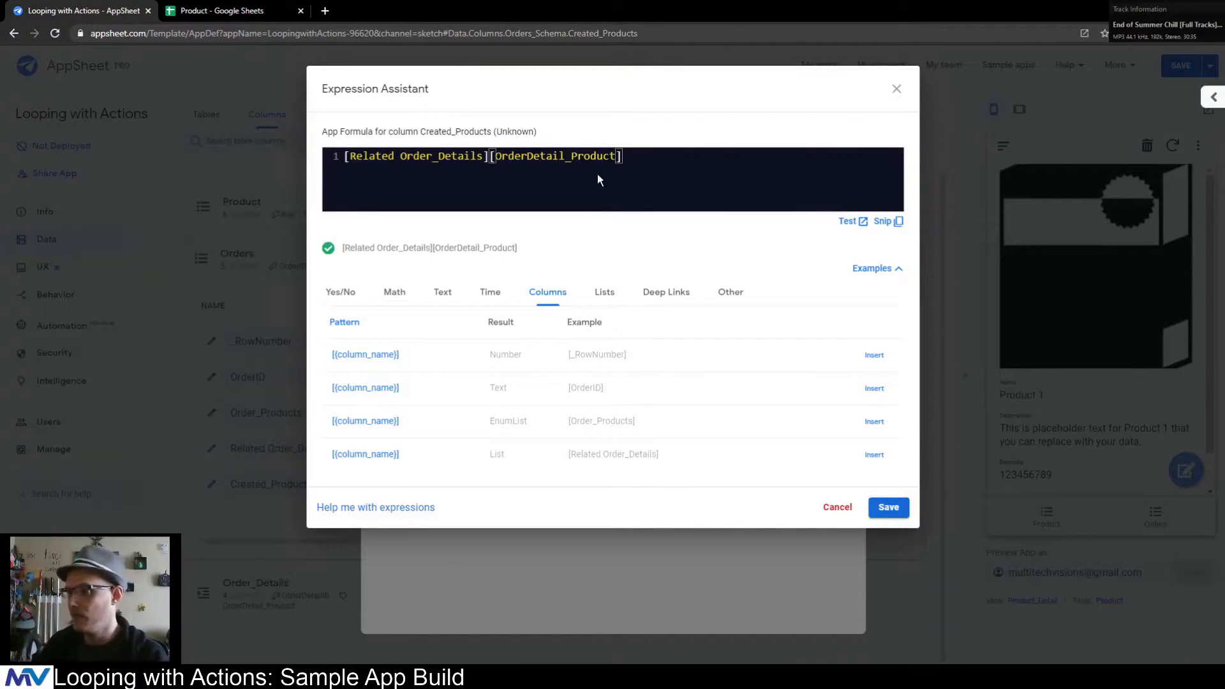
left_click(888, 507)
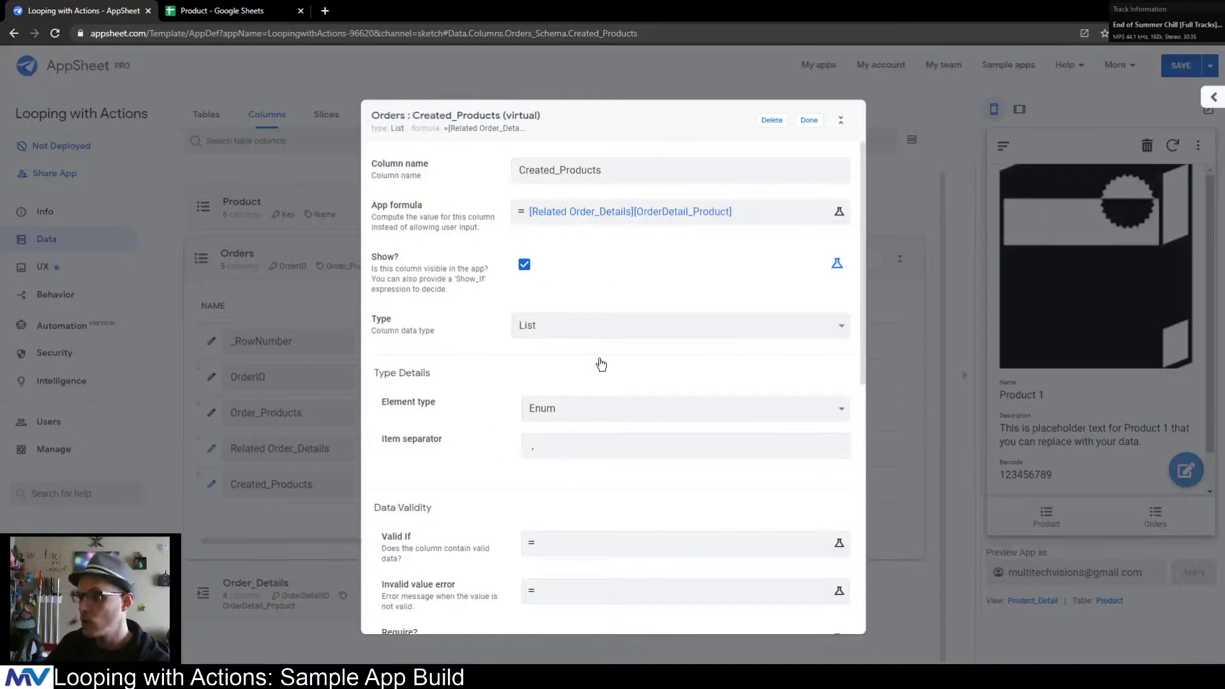
- Change the element type of the Created_Products list to Ref, close the column settings and save the app
left_click(538, 419)
scroll(593, 313, "down", 5)
left_click(561, 275)
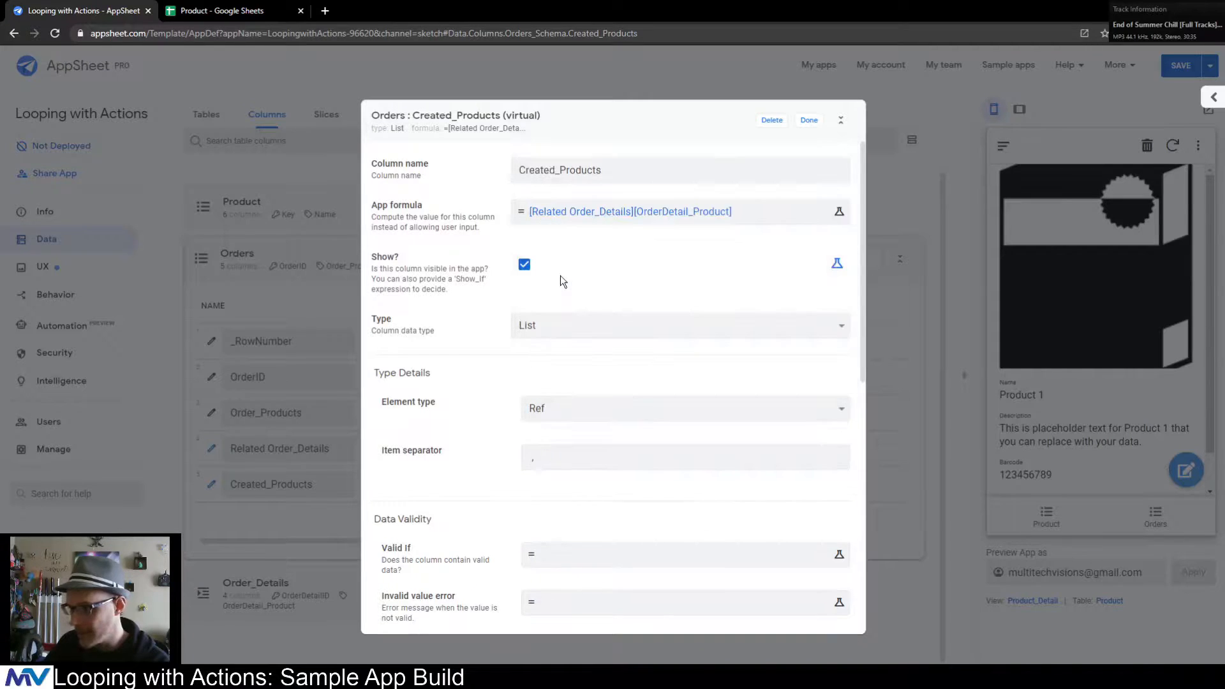
left_click(808, 122)
left_click(1182, 66)
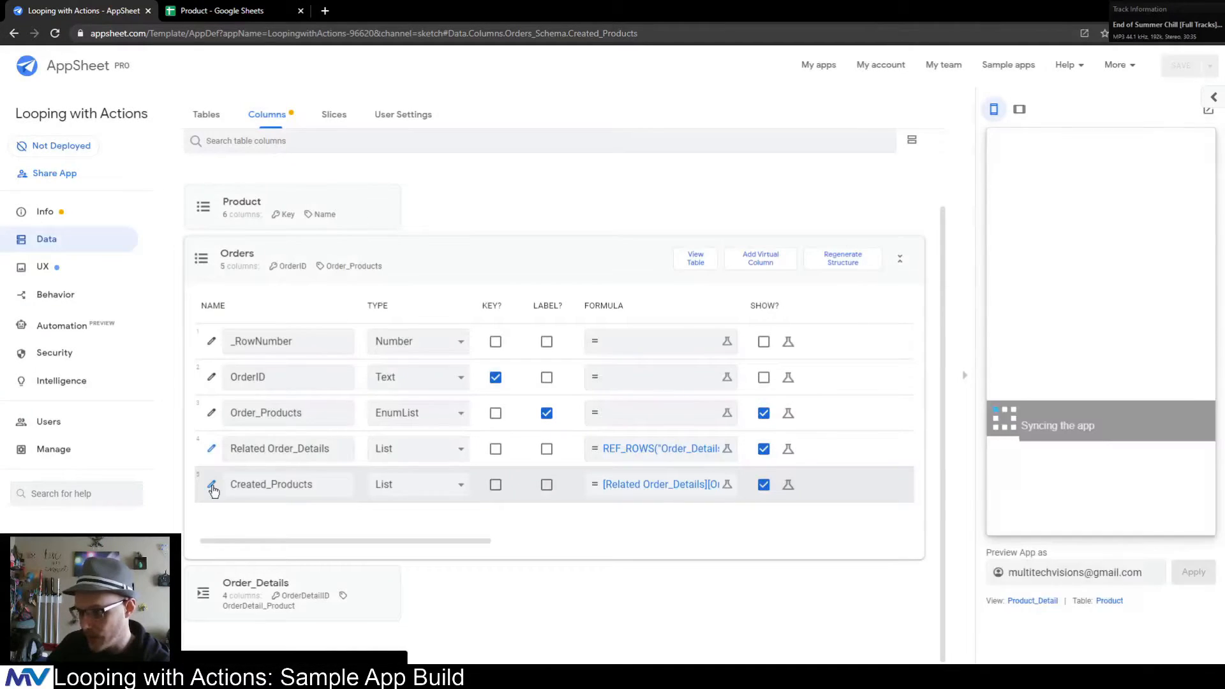
- Check that the Created_Products list column's element type references the Product table, keeping its settings as they are
left_click(211, 484)
left_click(568, 487)
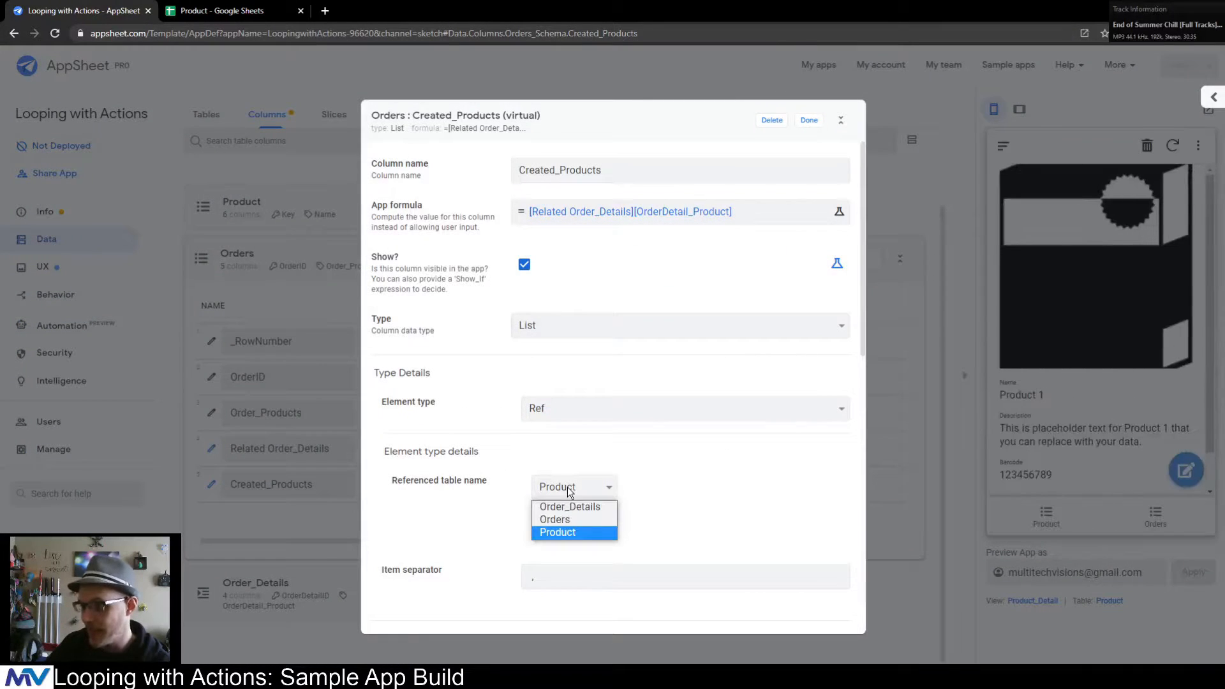
left_click(694, 455)
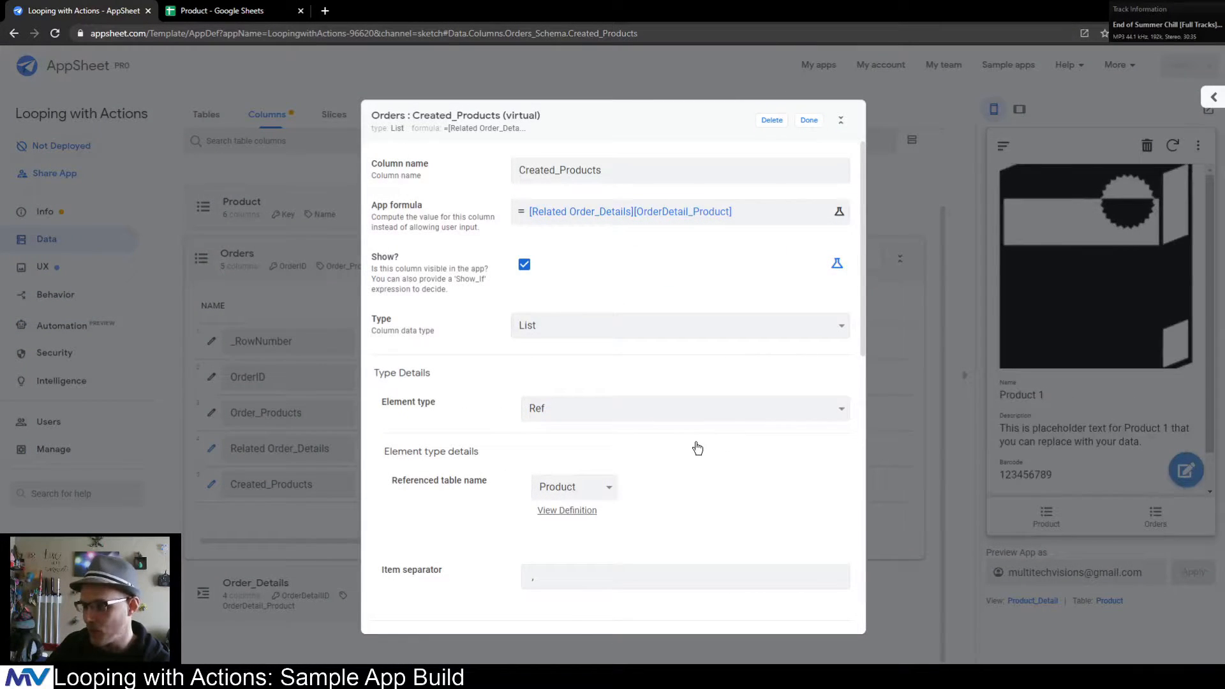
left_click(807, 121)
- In the app preview, begin a new order with a new order detail and inspect the OrderDetail_Product choices
scroll(1078, 361, "down", 1)
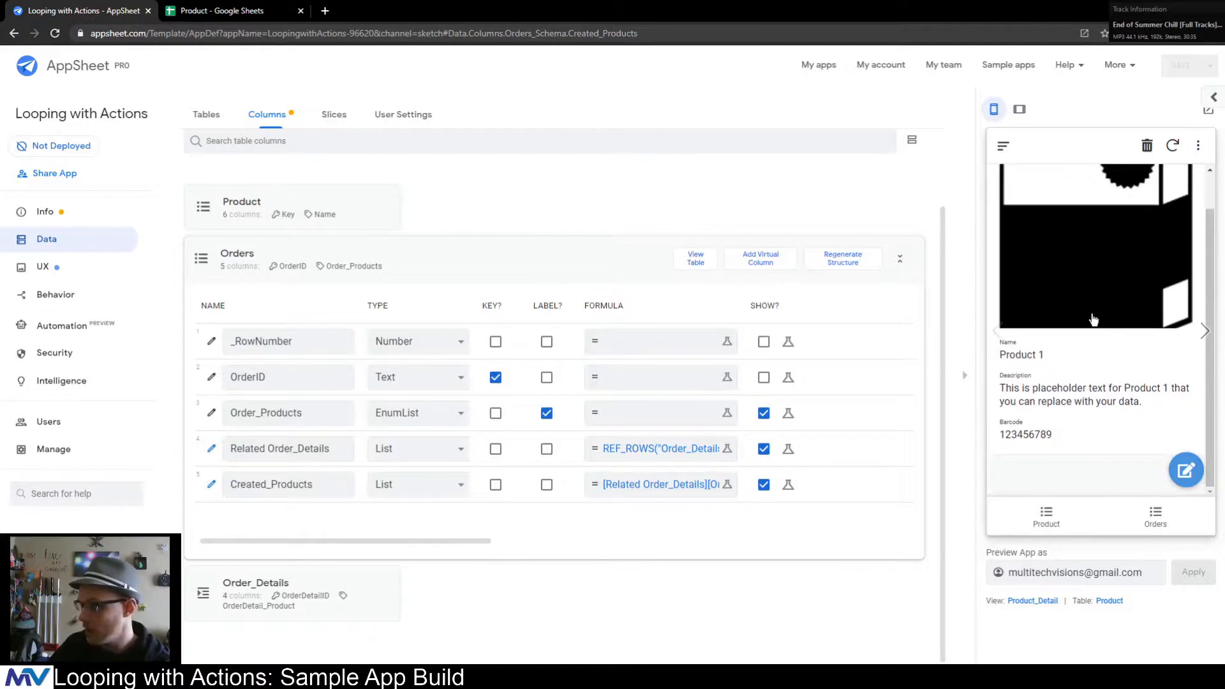
left_click(1156, 522)
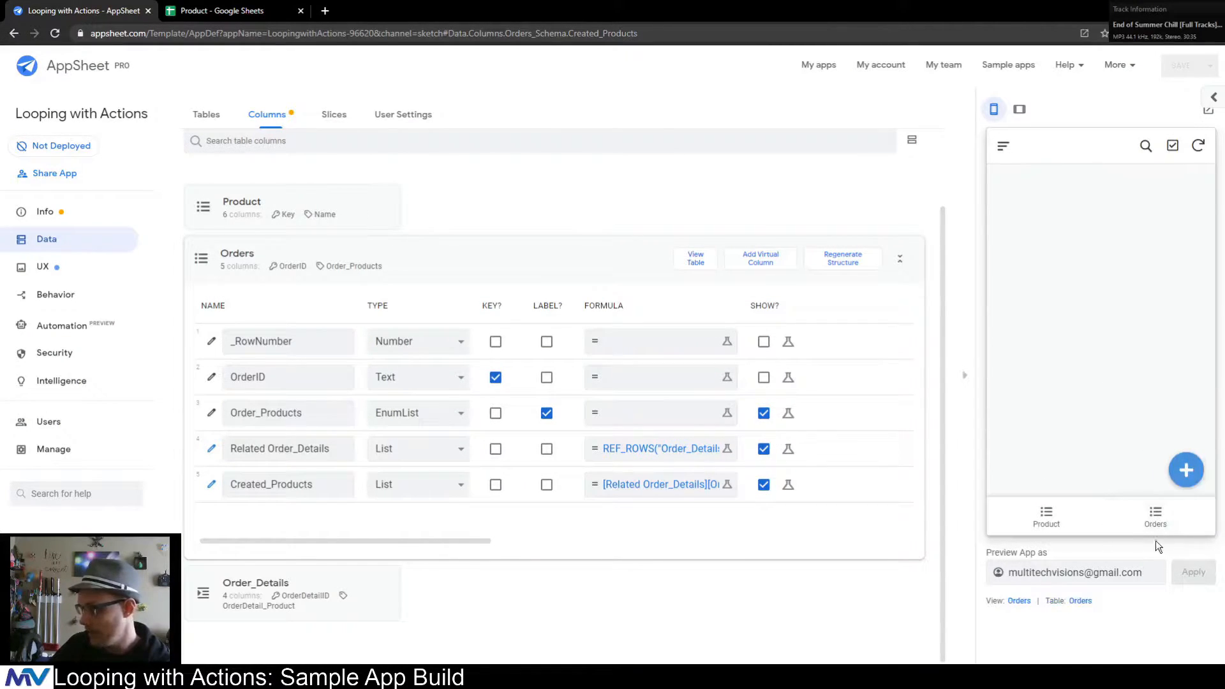
left_click(1185, 471)
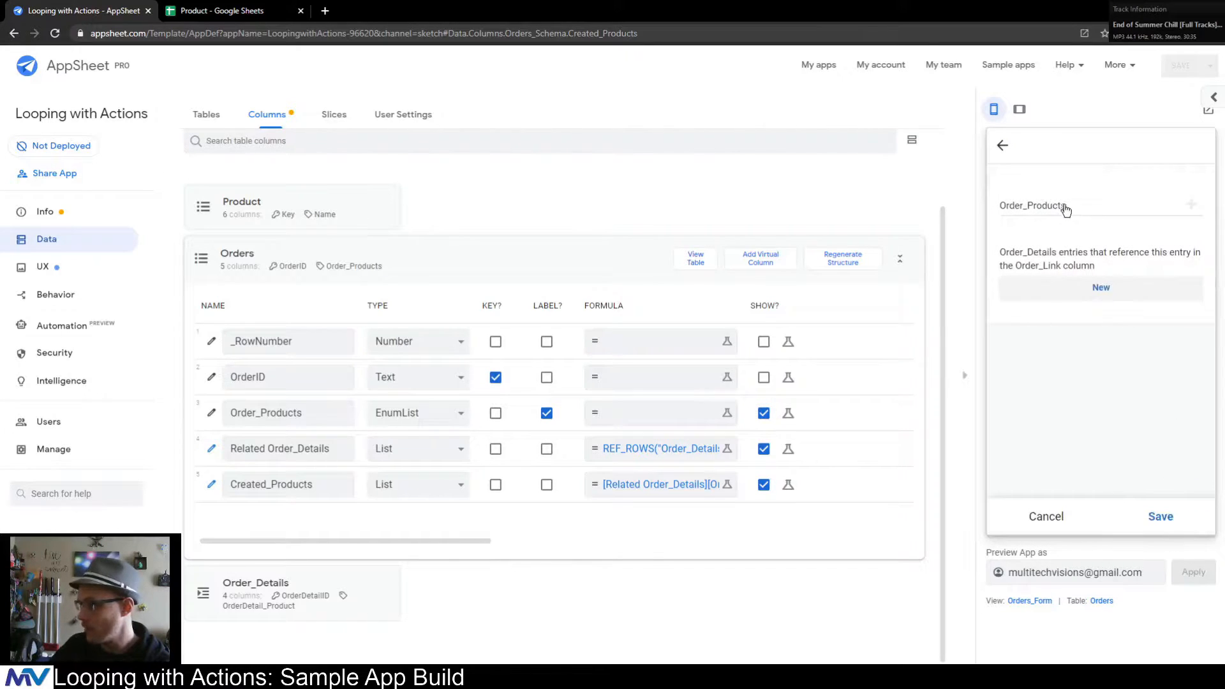
left_click(1086, 289)
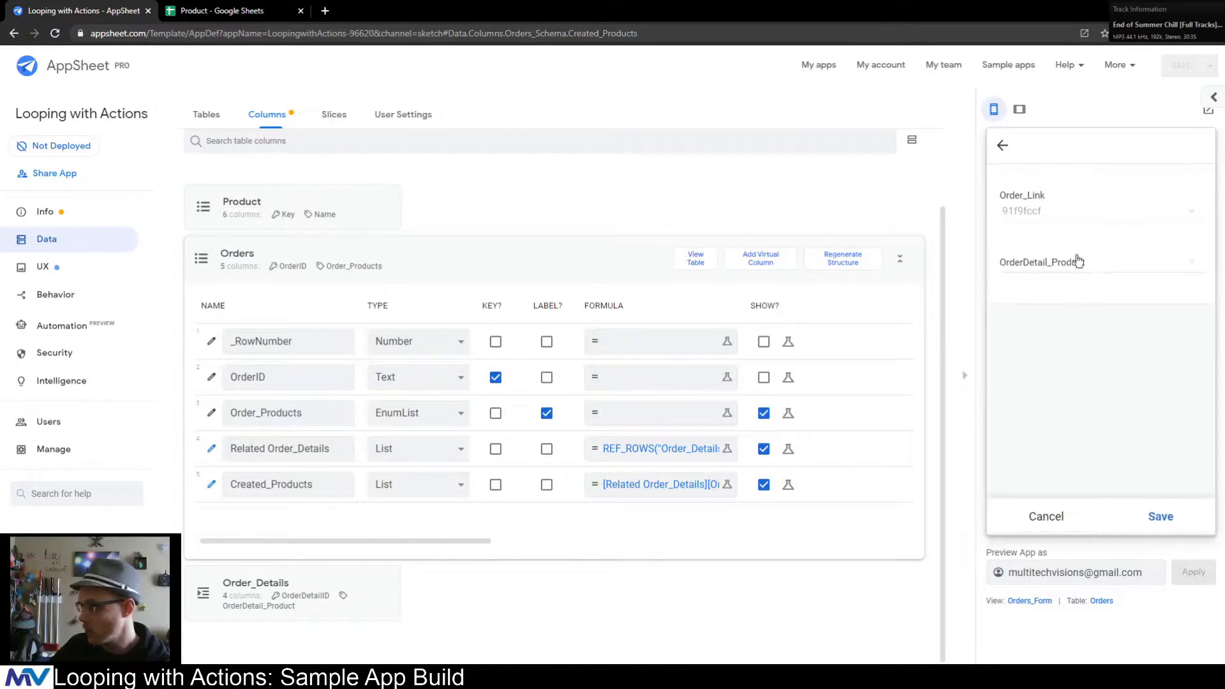
left_click(1063, 262)
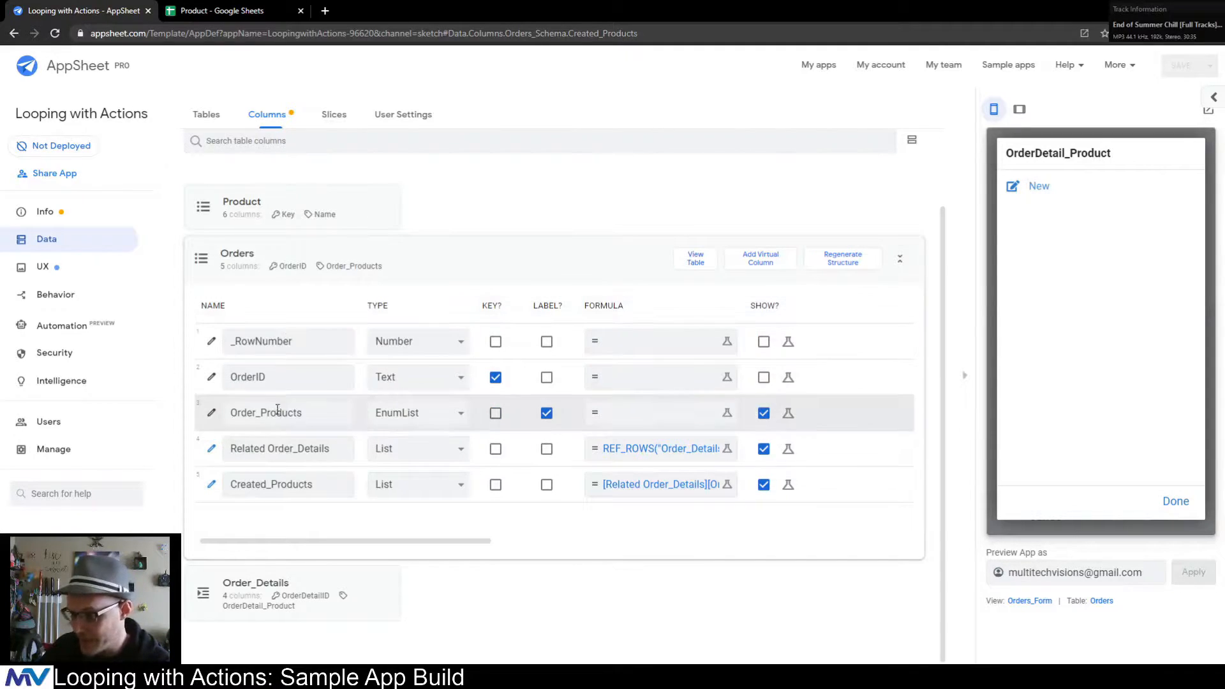
- Copy the Valid If expression Product[Key] from the Orders table's Order_Products column and close its settings
left_click(211, 413)
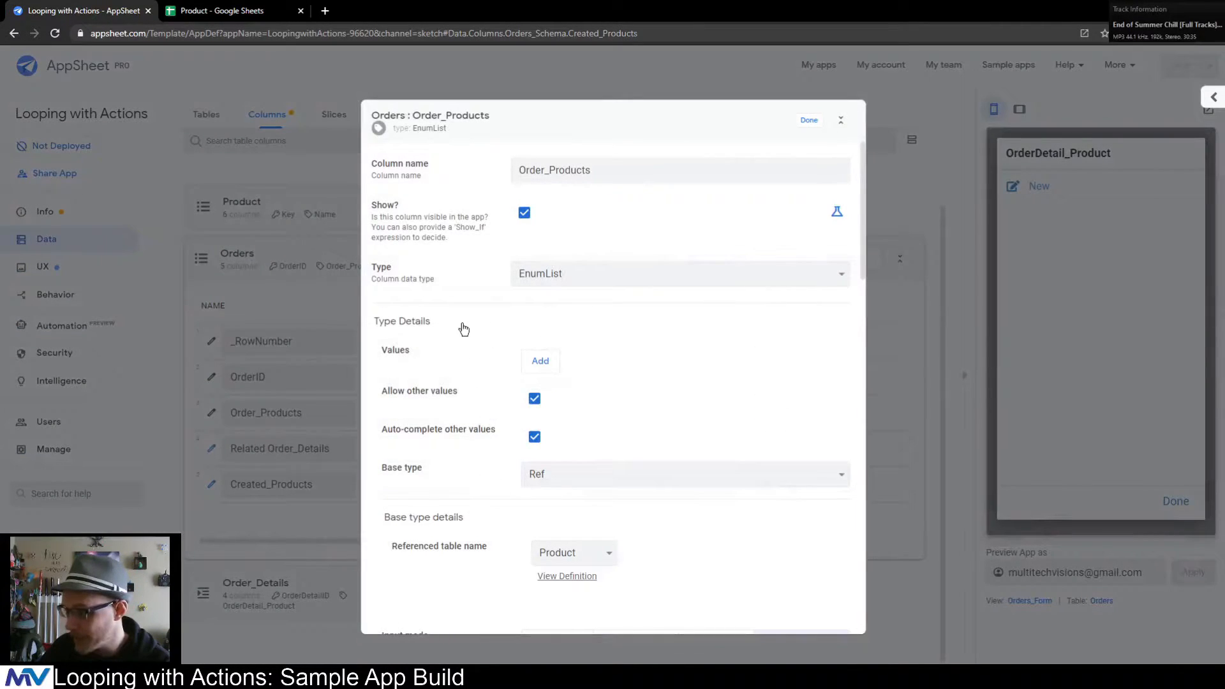
scroll(464, 328, "down", 8)
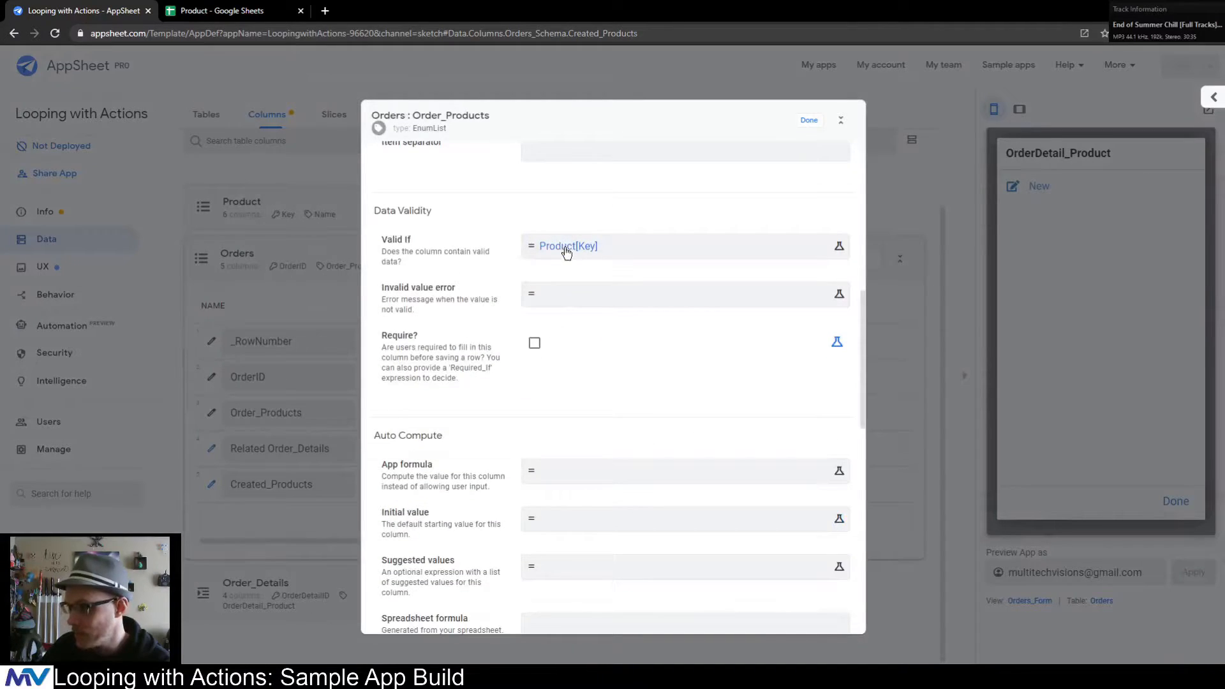
left_click(566, 254)
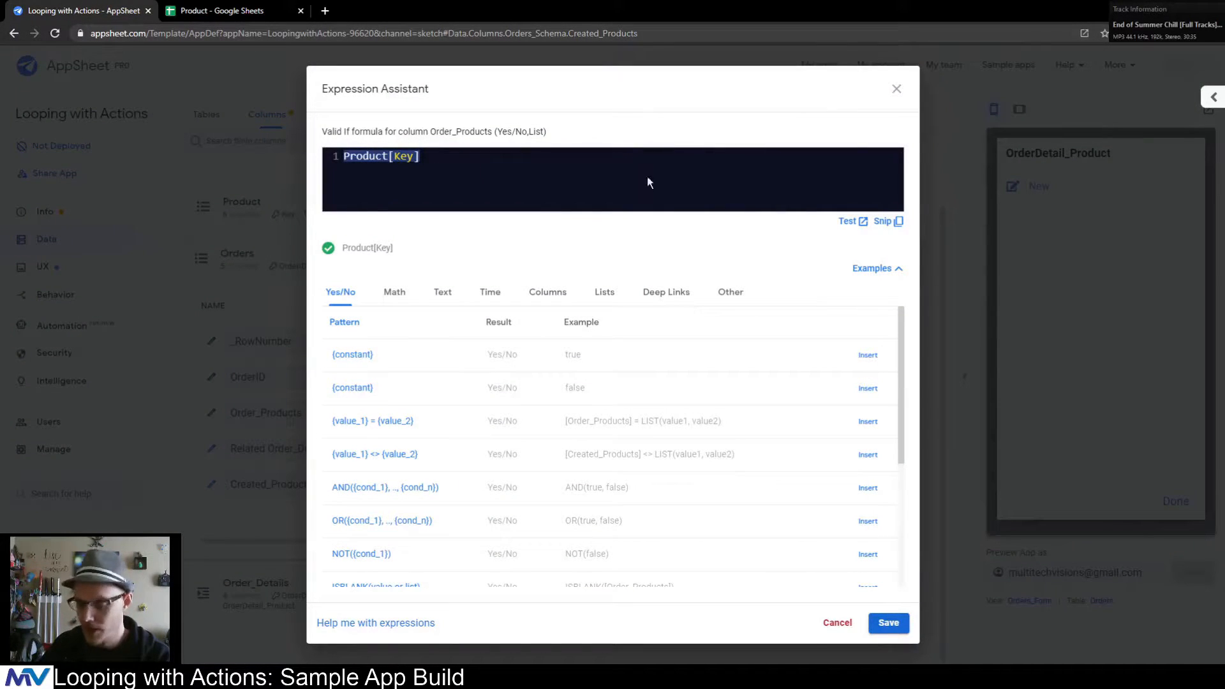
left_click(896, 89)
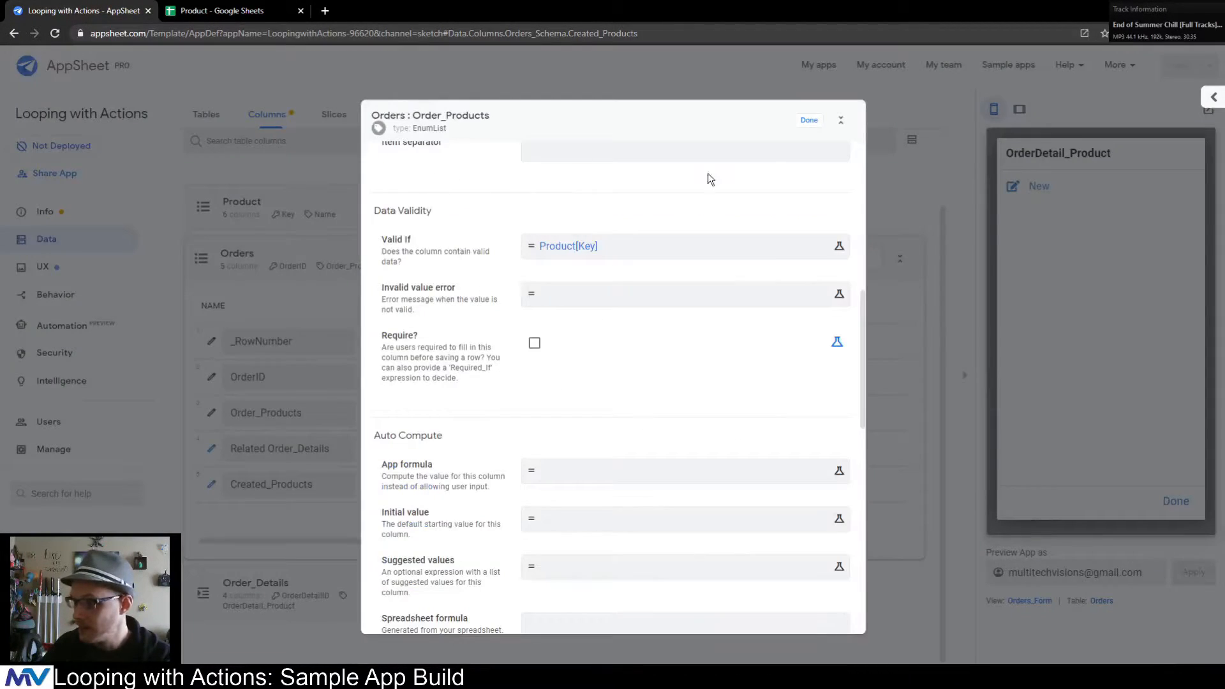
left_click(806, 121)
- Set the Valid If formula of the Order_Details table's OrderDetail_Product column to Product[Key] and close the column settings
left_click(727, 299)
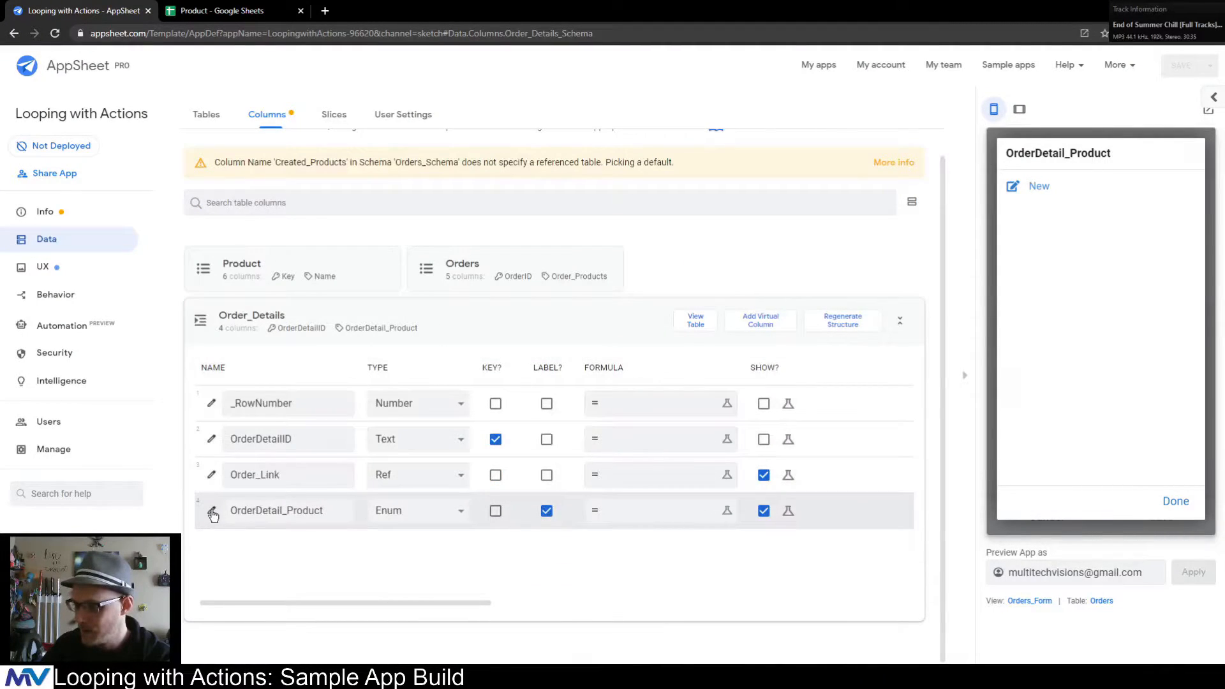
left_click(215, 512)
scroll(441, 355, "down", 3)
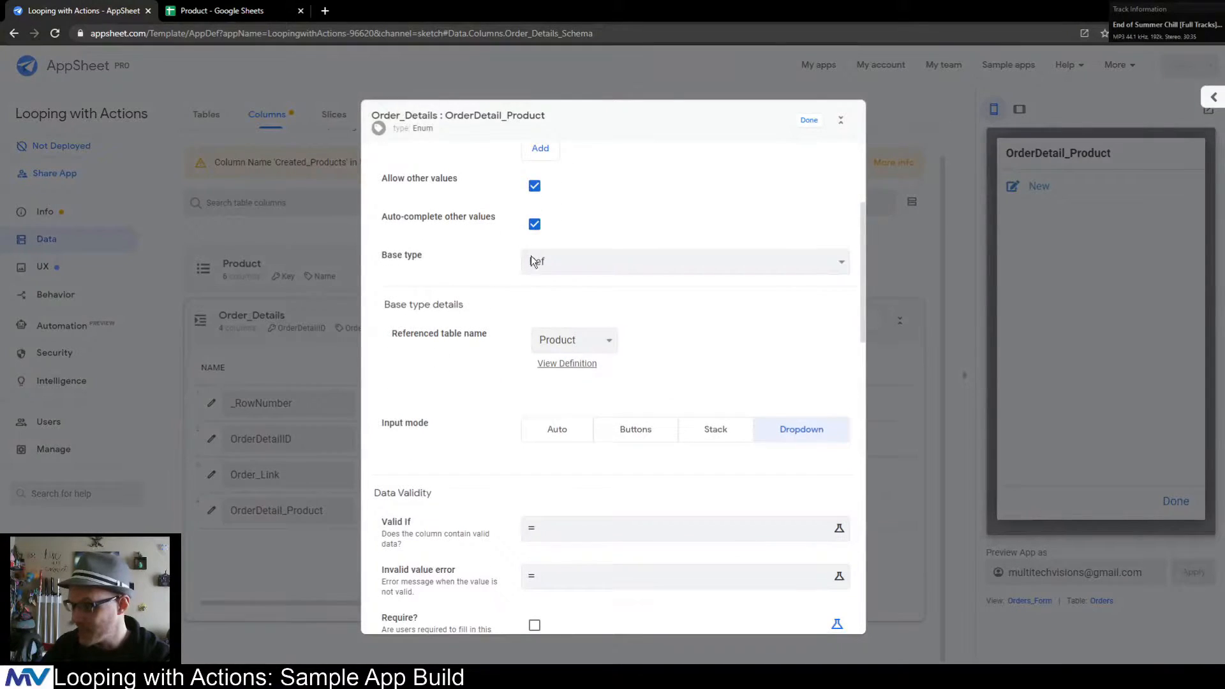
scroll(437, 254, "up", 2)
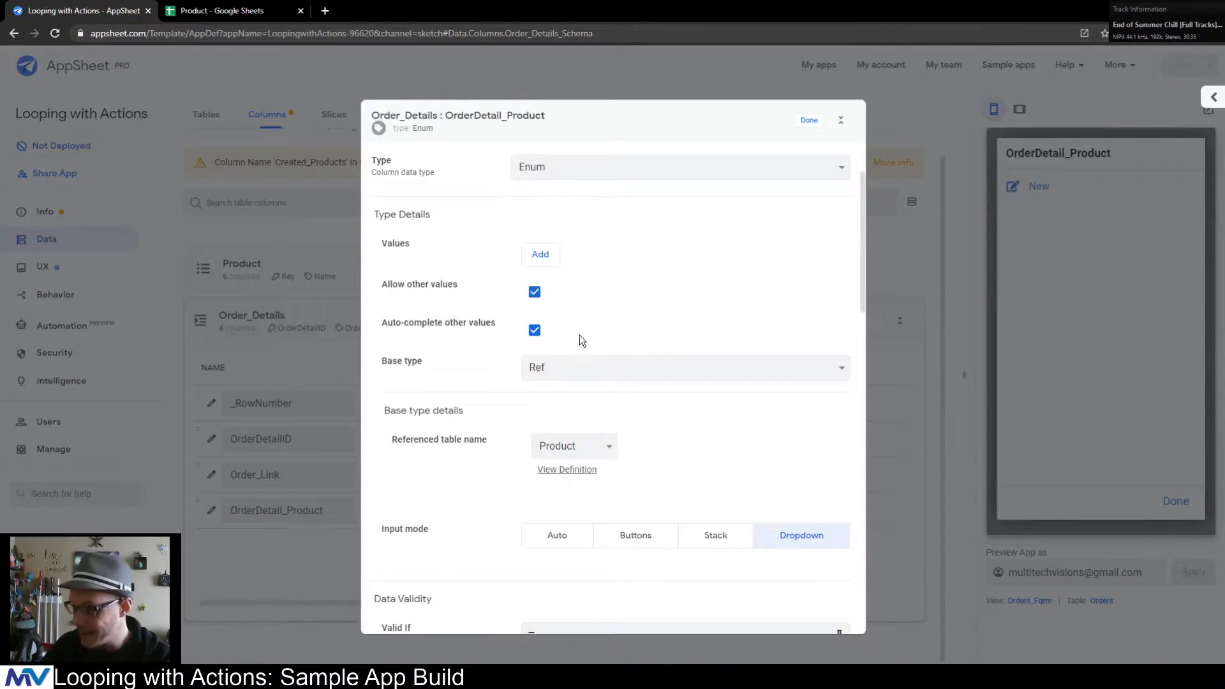
scroll(457, 376, "down", 3)
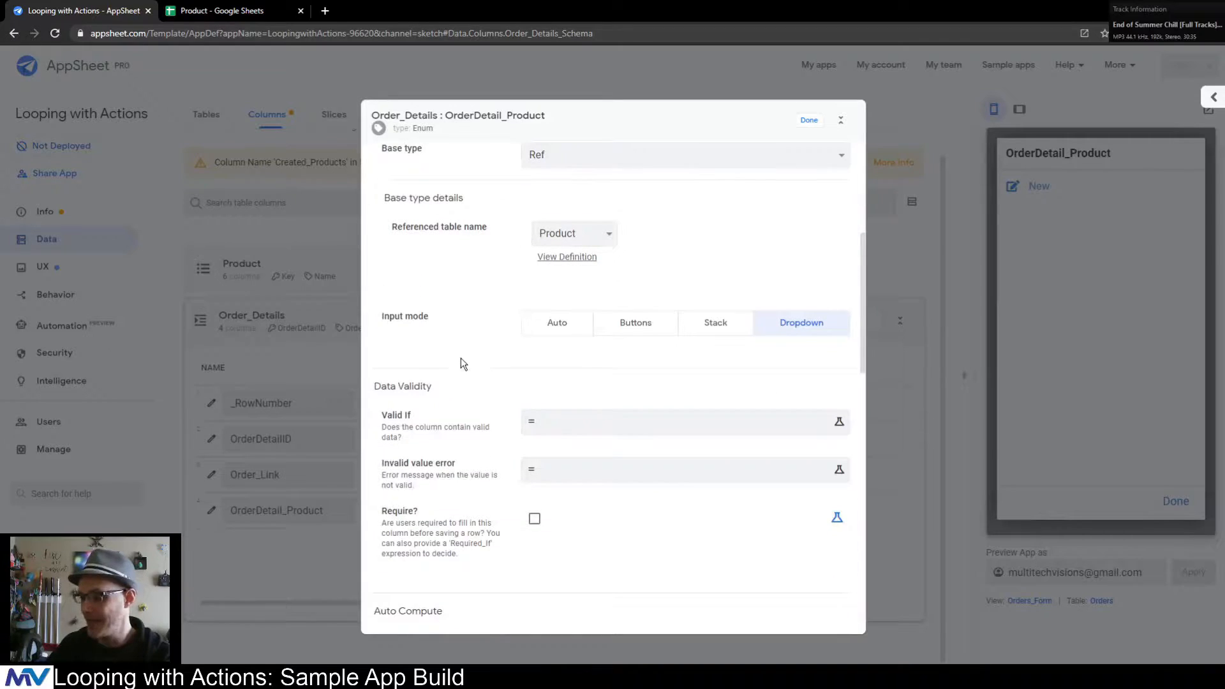
scroll(463, 366, "down", 3)
left_click(579, 207)
key("ctrl+v")
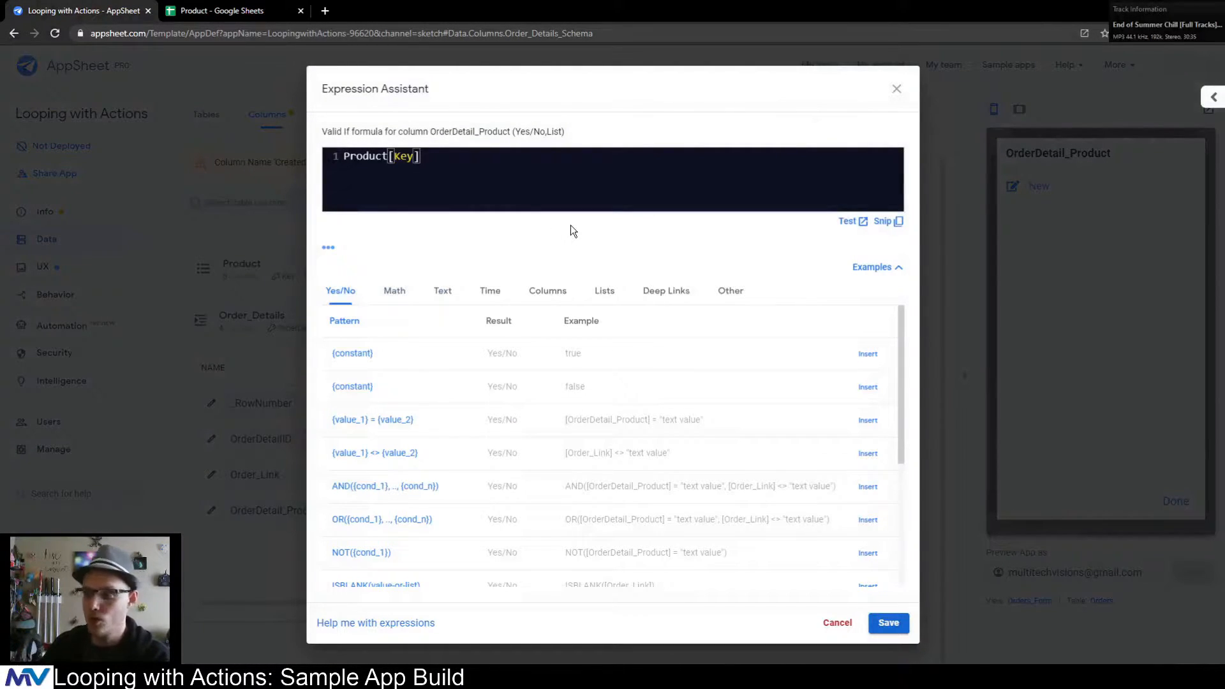
left_click(900, 627)
left_click(812, 127)
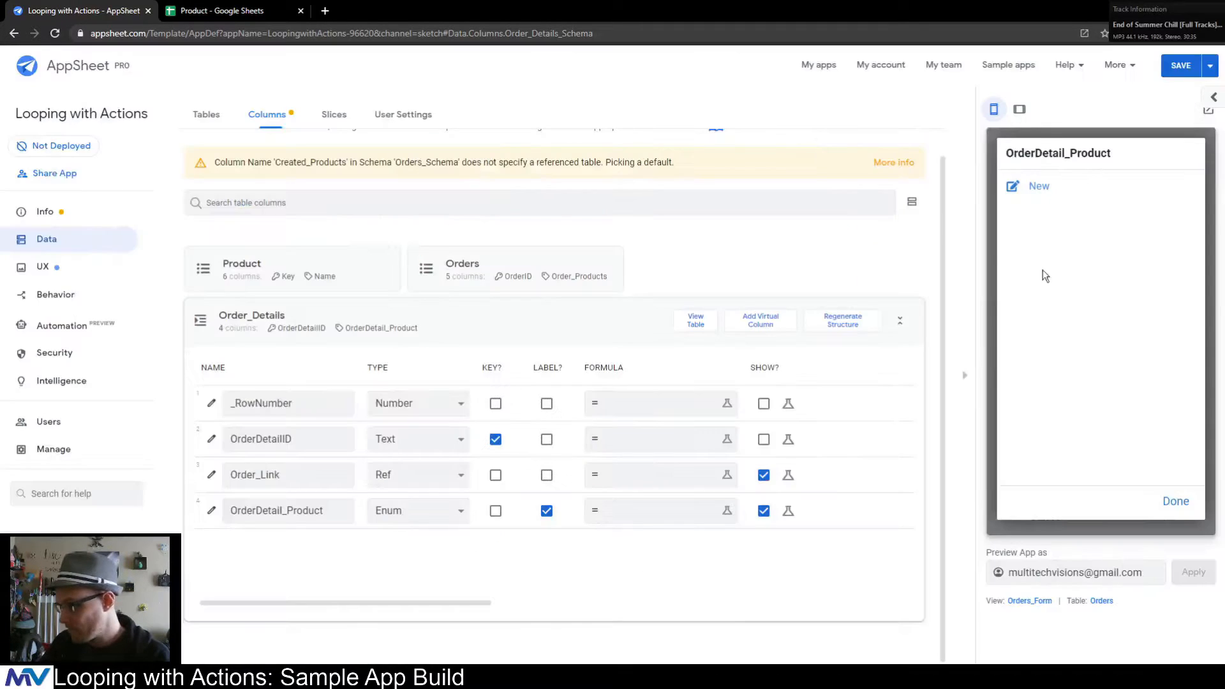
- Discard the unfinished order detail and order forms in the preview and save the app
left_click(1181, 499)
left_click(1059, 515)
left_click(1063, 516)
left_click(1179, 68)
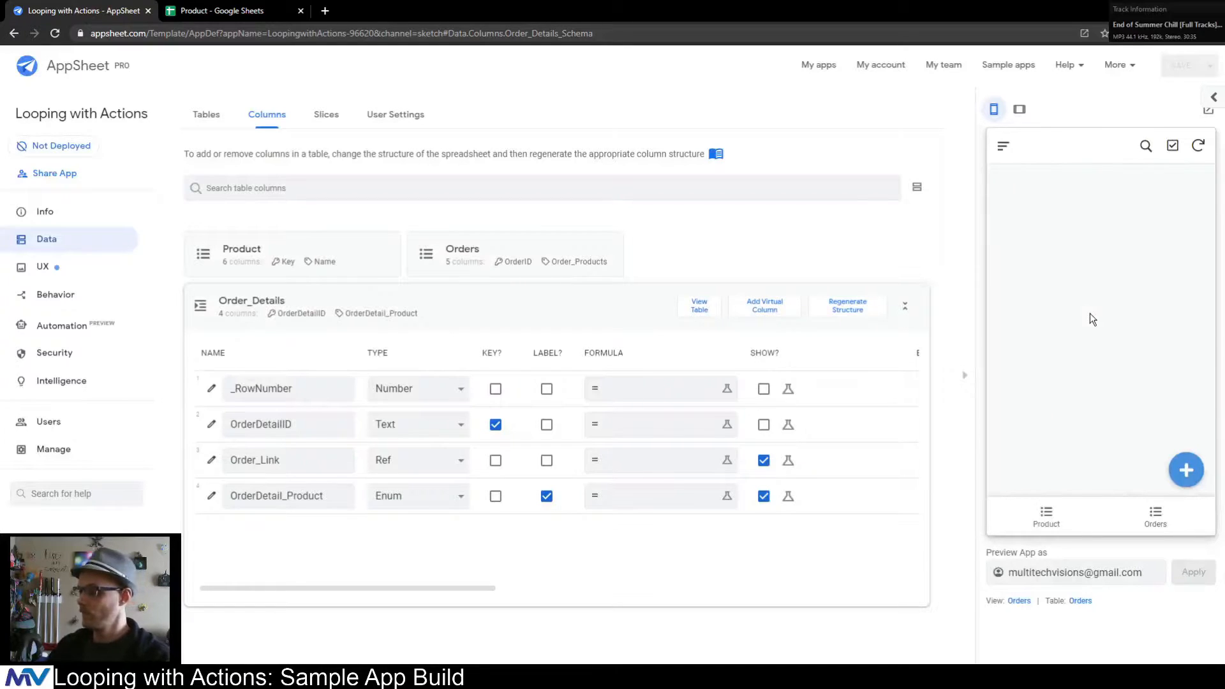
- Start a new order in the app preview and choose Product 1 for Order_Products
left_click(1184, 469)
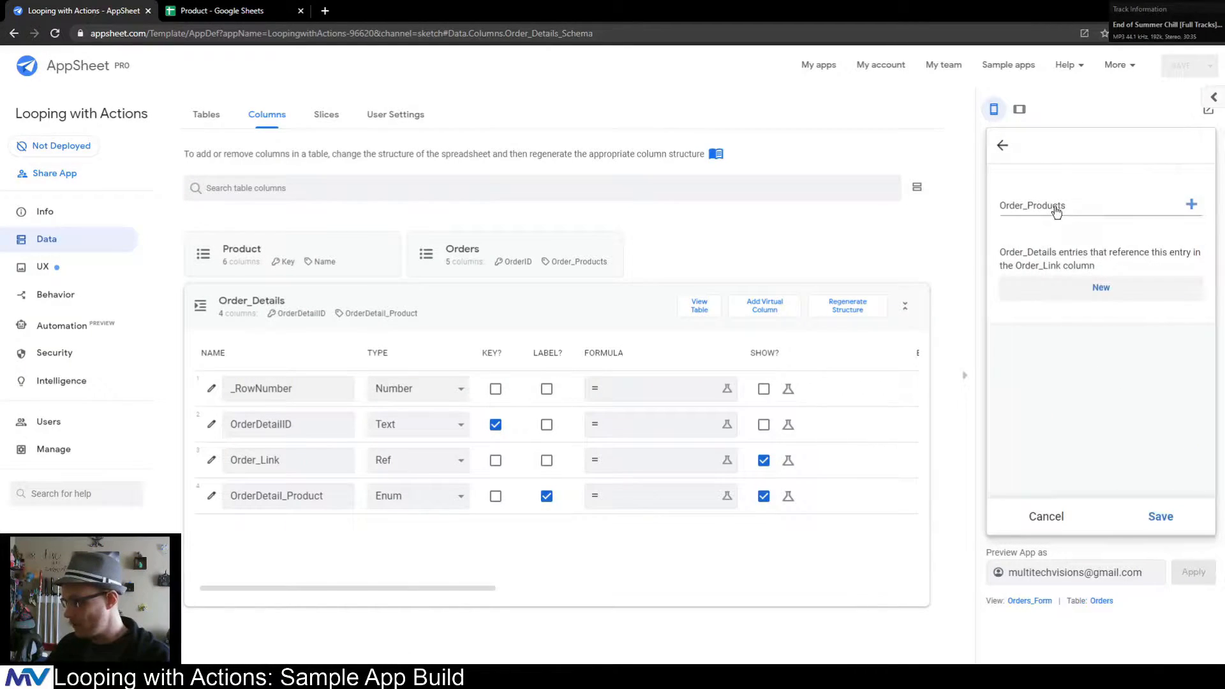
left_click(1020, 205)
left_click(1092, 228)
left_click(1176, 501)
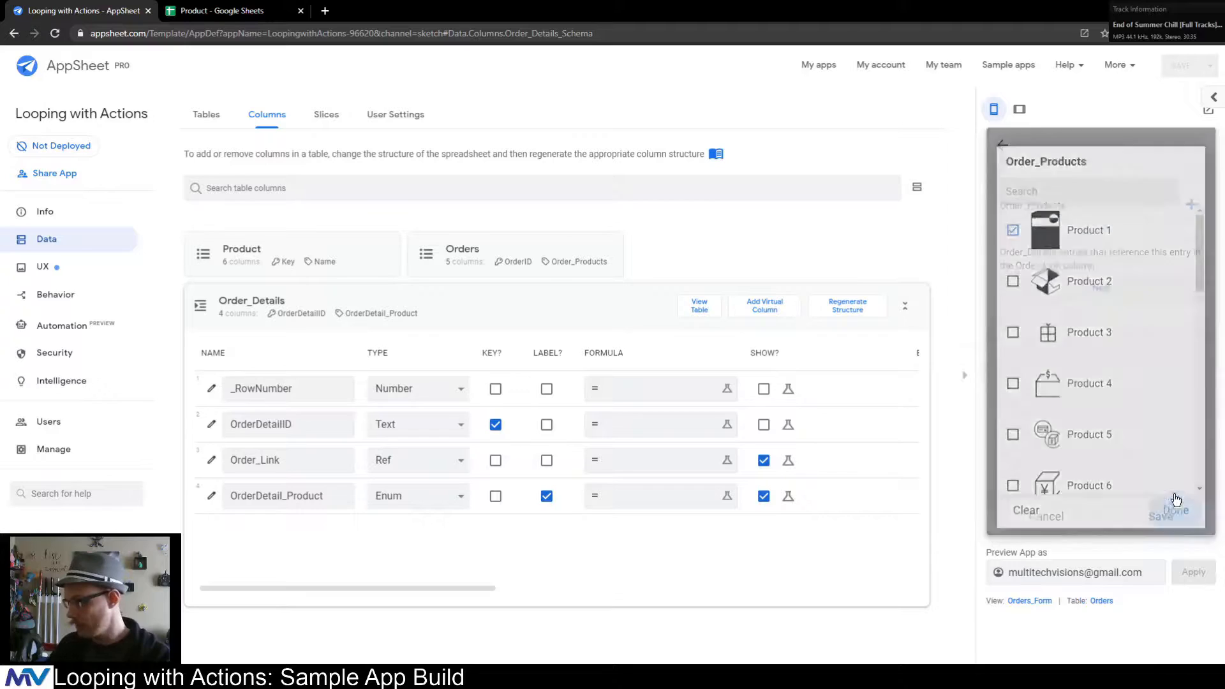
- Add an order detail for Product 1 to the new order and save both the detail and the order
left_click(1099, 309)
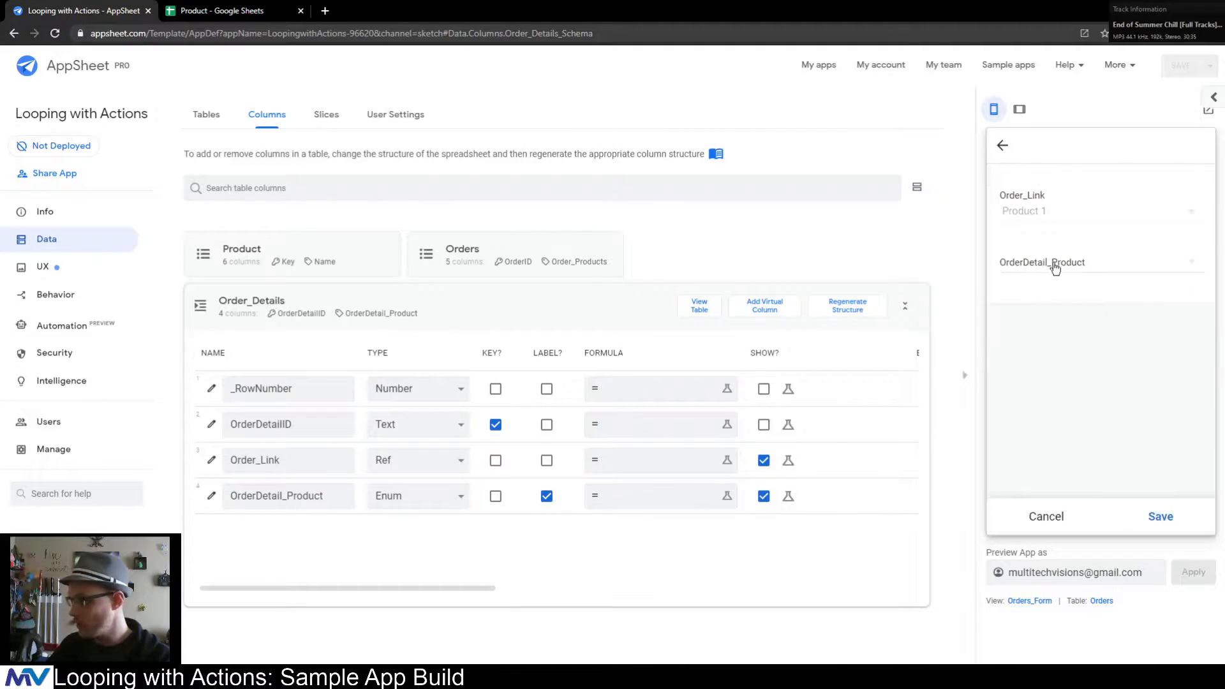
left_click(1055, 266)
left_click(1096, 233)
left_click(1166, 520)
left_click(1165, 520)
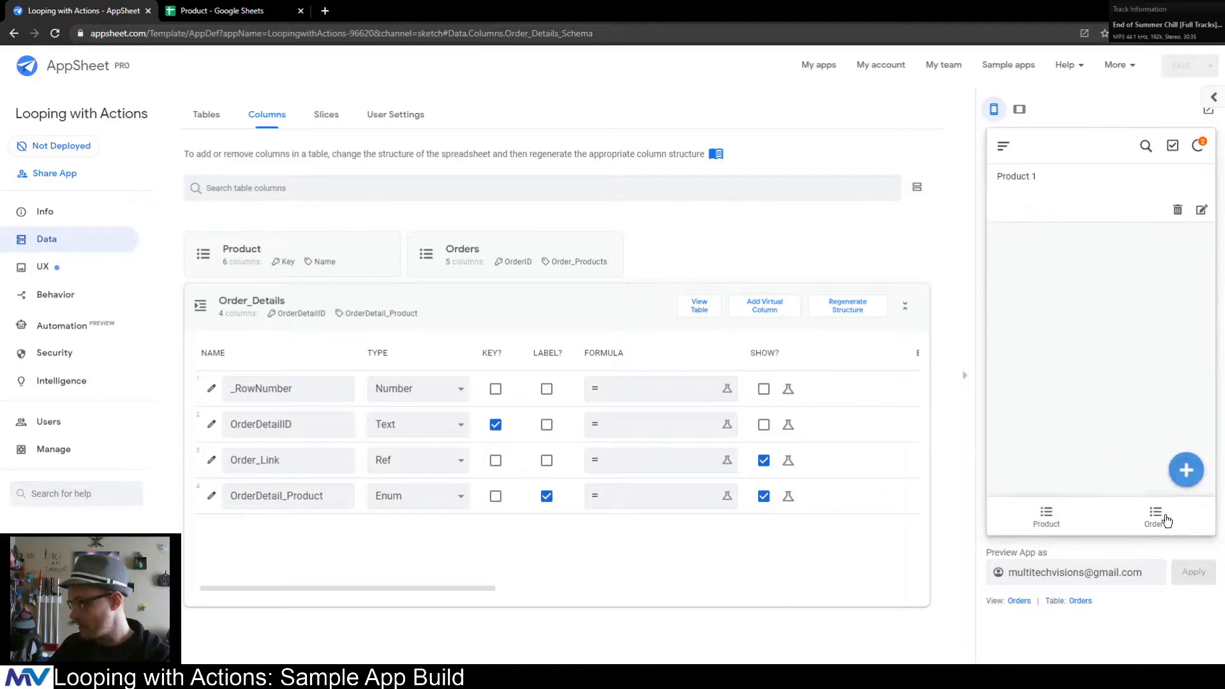
- Open the new order in the preview and compare its Related Order_Details and Created_Products lists with the matching Orders columns
left_click(1059, 199)
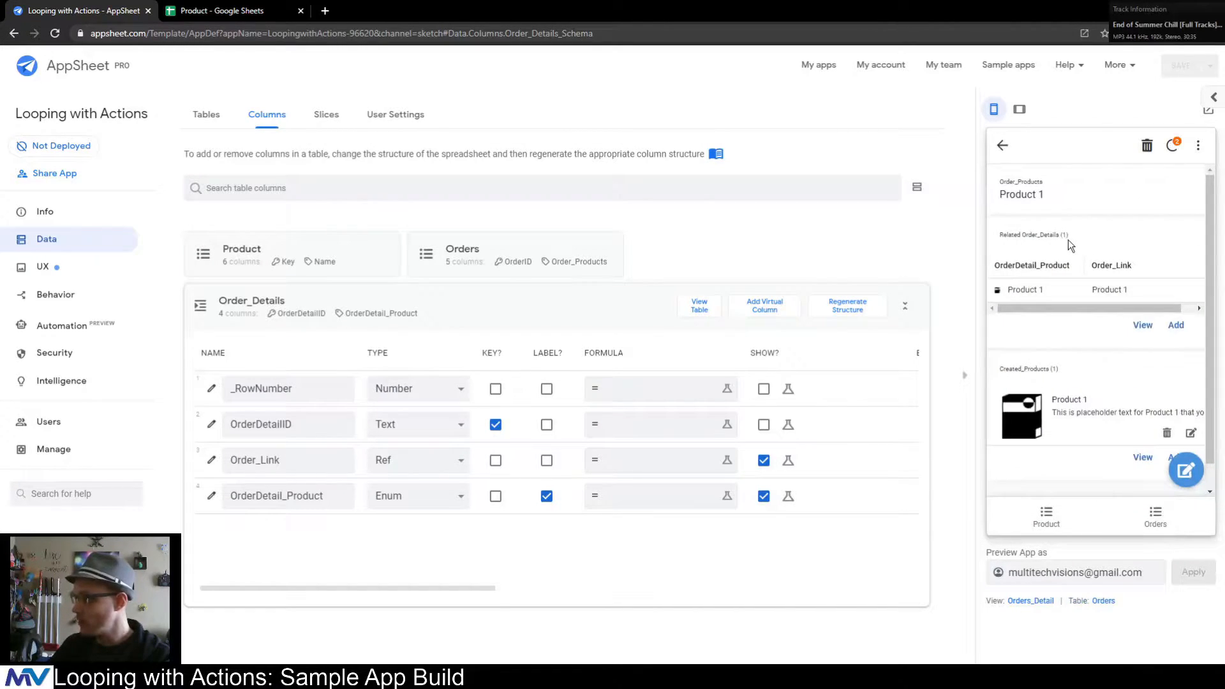
left_click_drag(999, 236, 1093, 233)
left_click(1095, 235)
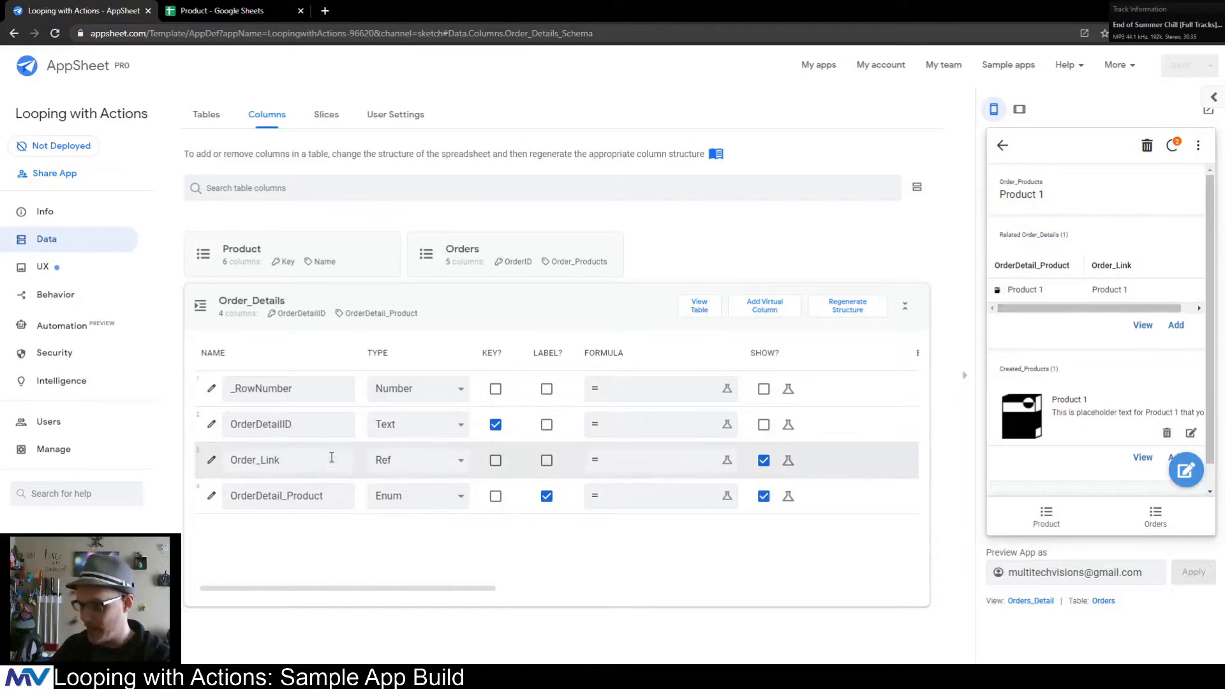
left_click(464, 250)
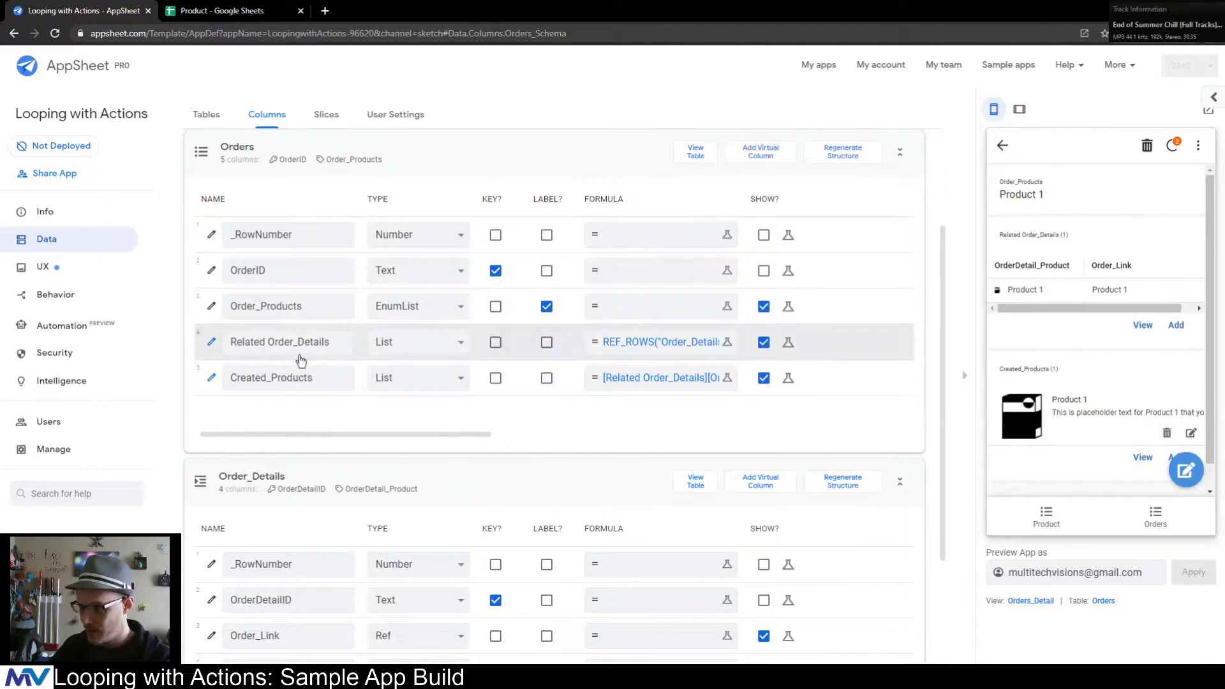
left_click_drag(335, 344, 228, 343)
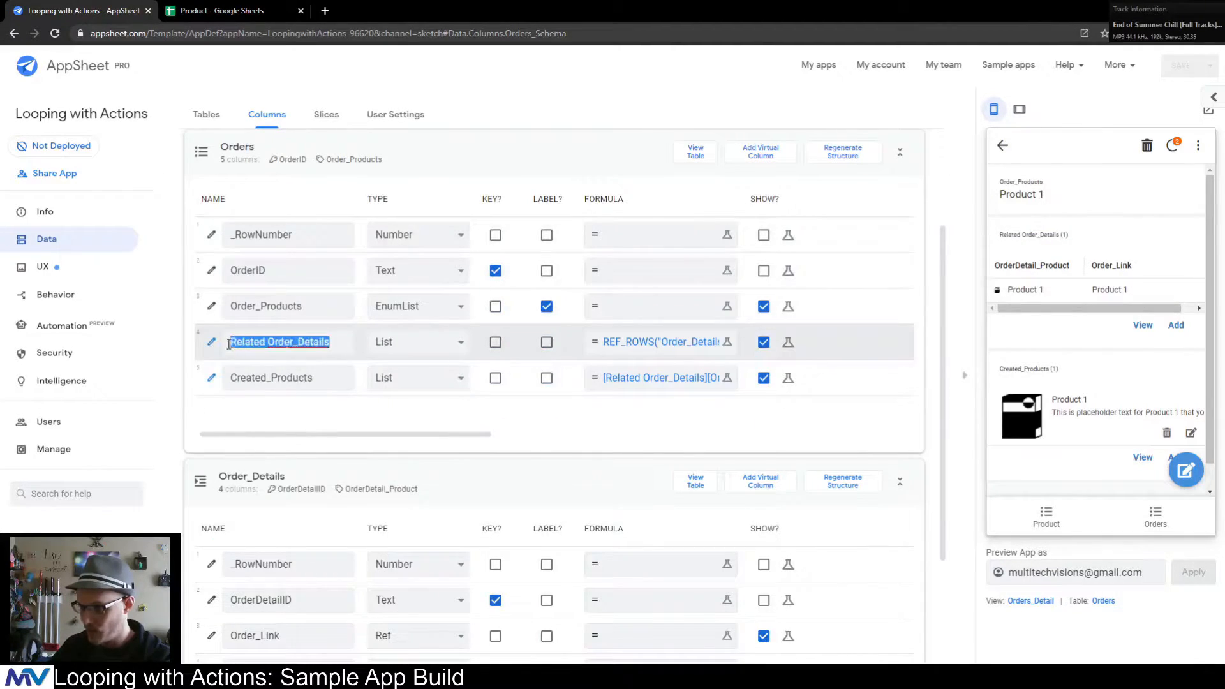
left_click(282, 375)
scroll(1104, 352, "down", 1)
left_click_drag(1003, 343, 1093, 349)
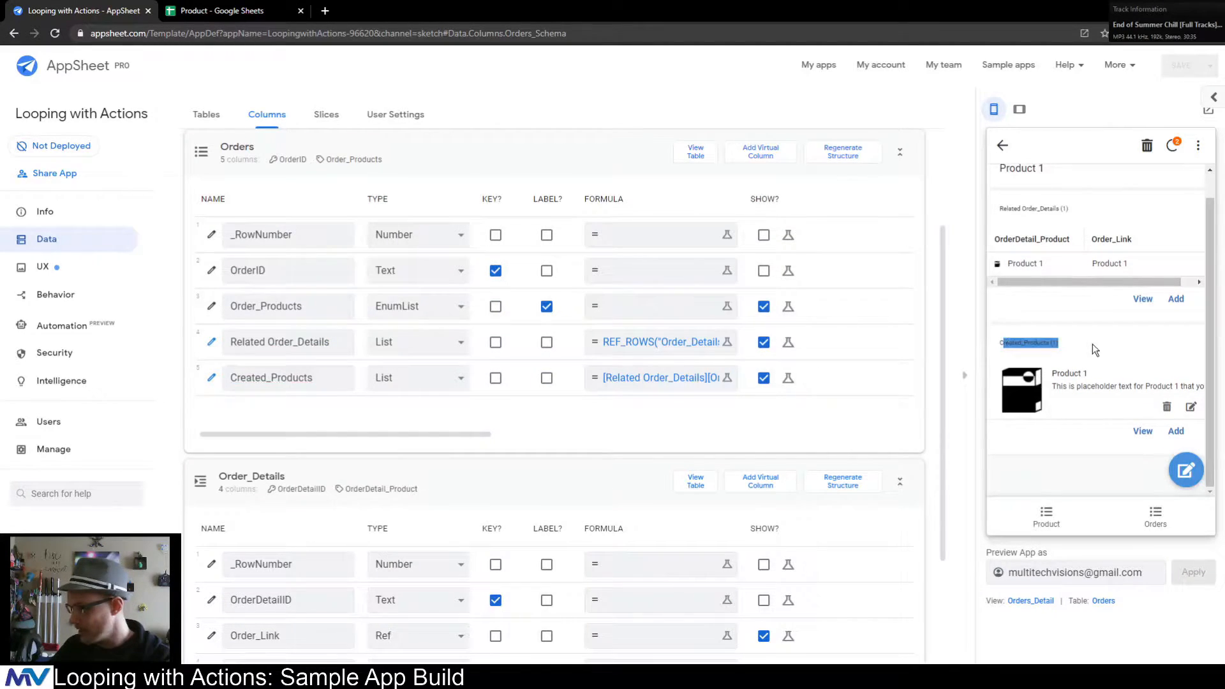
- Review the Created_Products column's formula and type settings, and compare that column with Order_Products in the Orders table
left_click(210, 379)
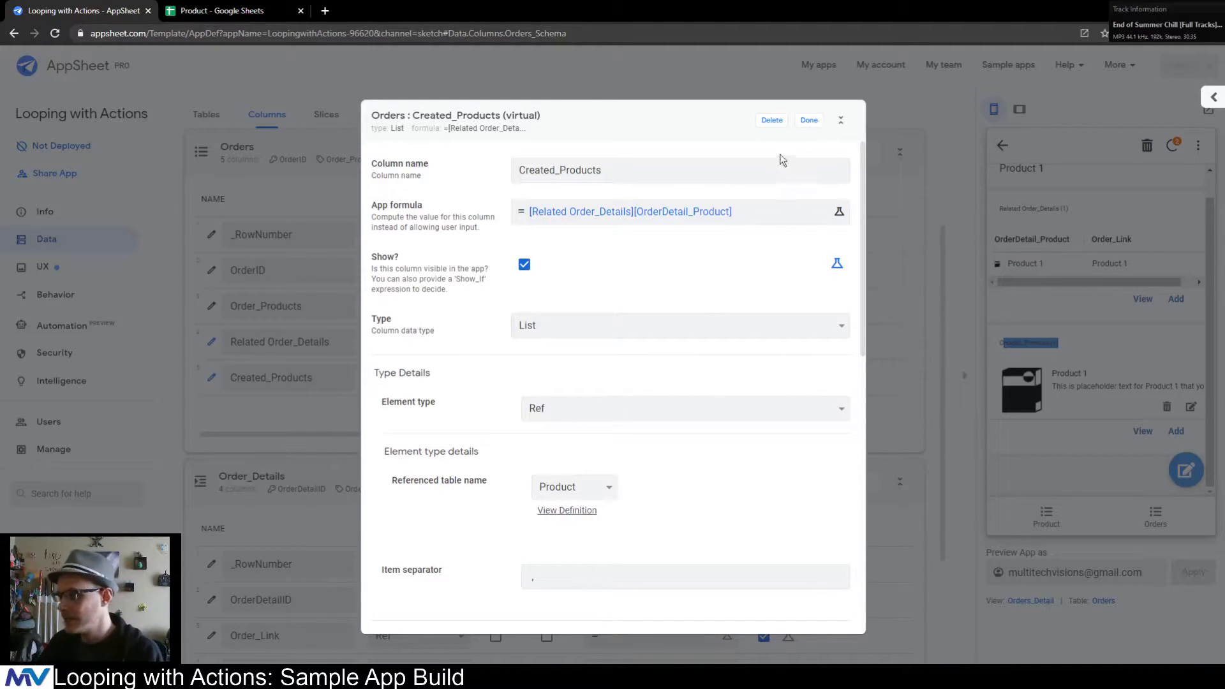
left_click(809, 120)
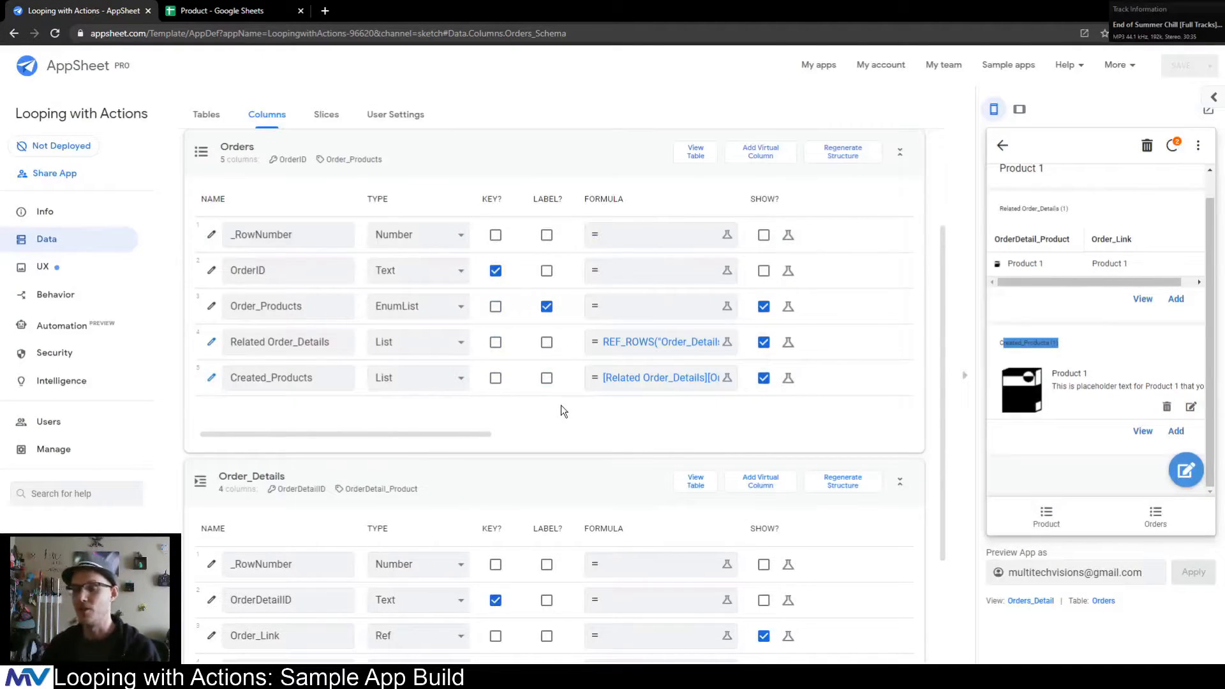
left_click(301, 306)
left_click_drag(302, 305, 193, 324)
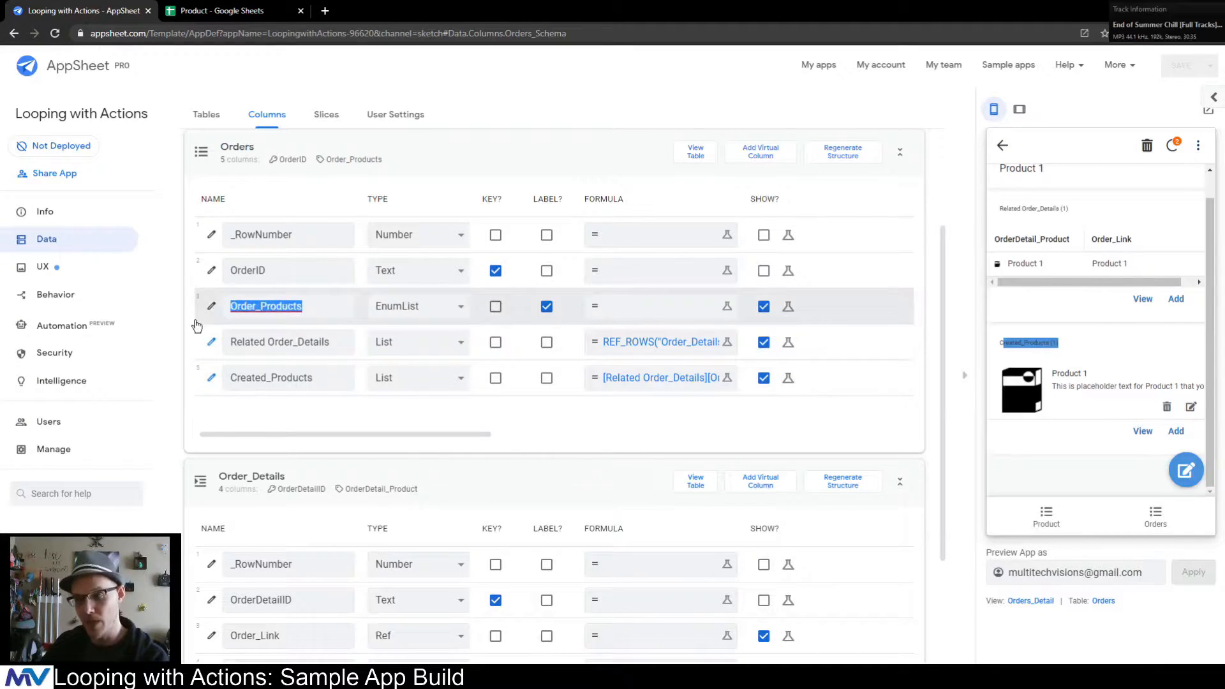
left_click_drag(319, 377, 211, 392)
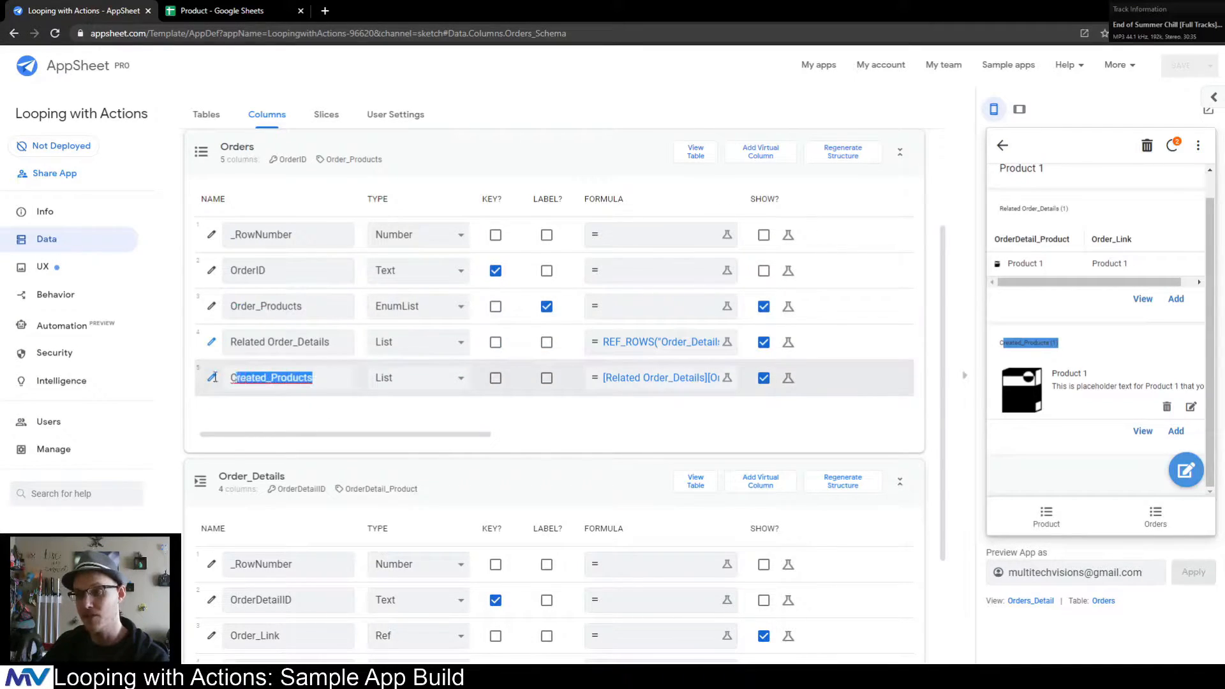
left_click(252, 423)
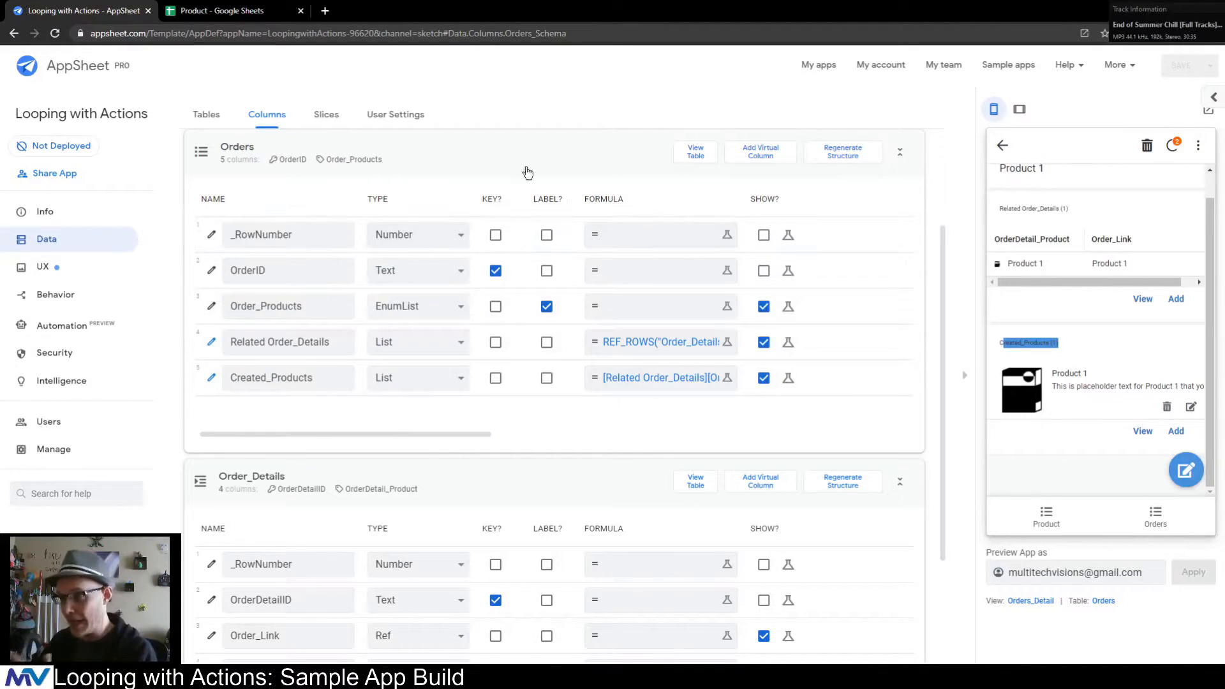
- Add a virtual column named Remaining_Products_to_be_created to the Orders table
left_click(761, 152)
left_click_drag(622, 177, 424, 179)
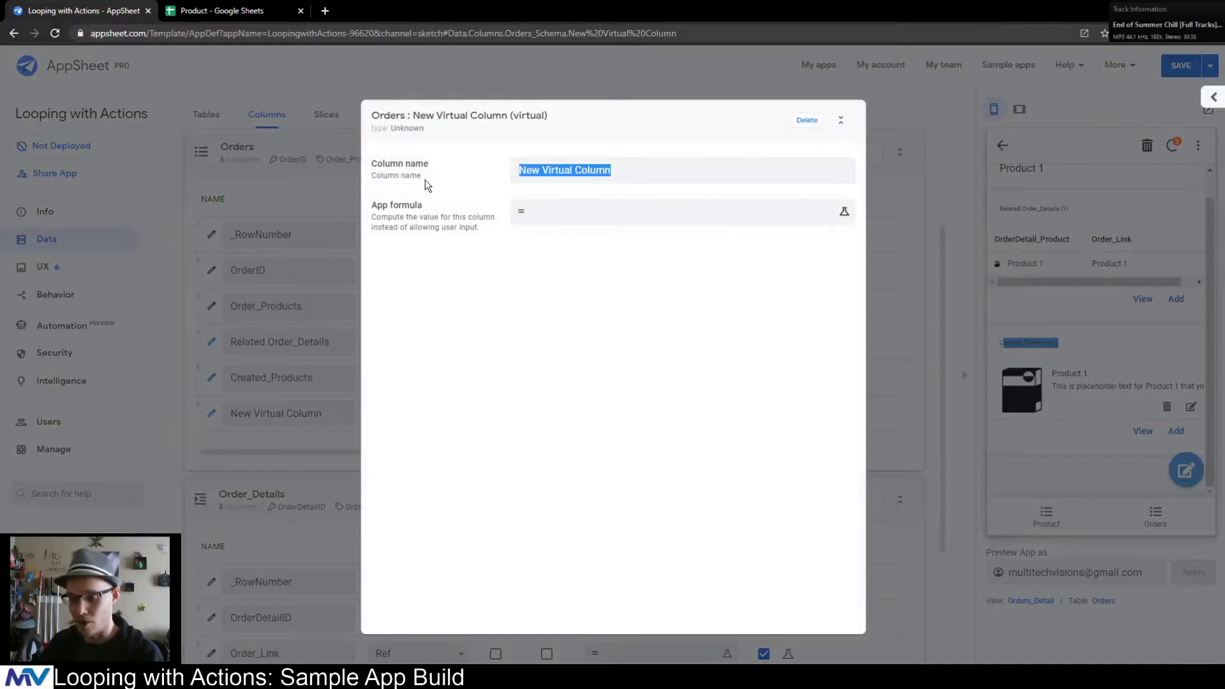
type("Remaining_Prod")
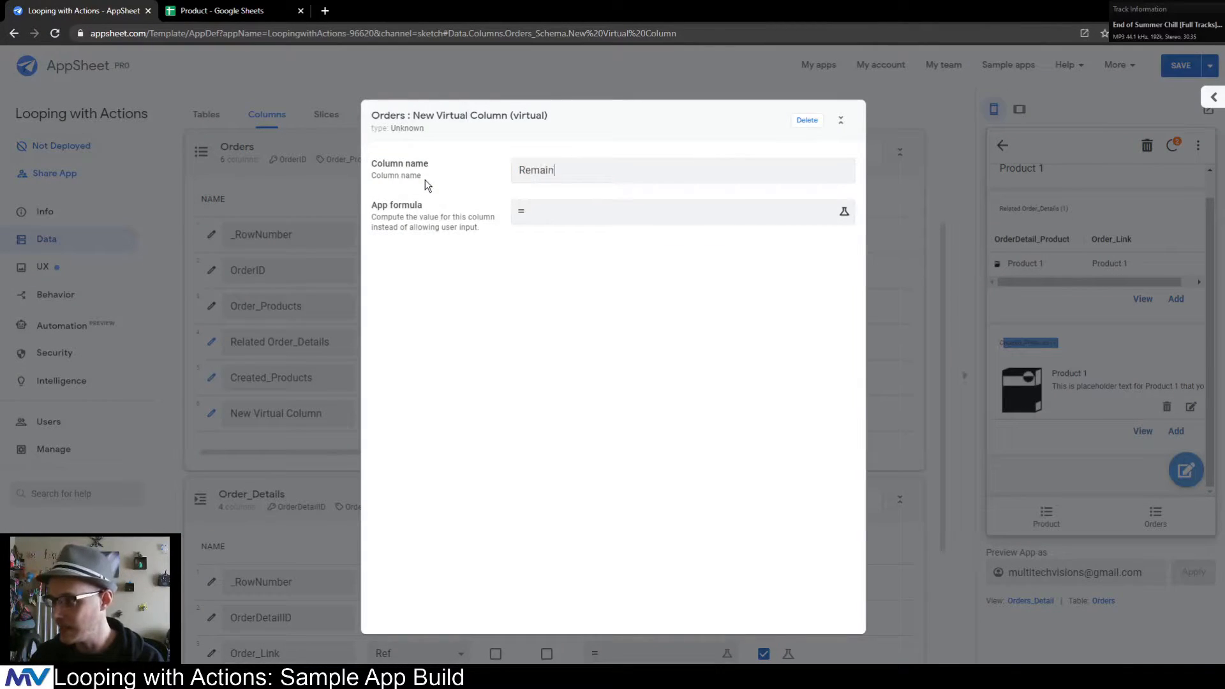
type("ucts_to")
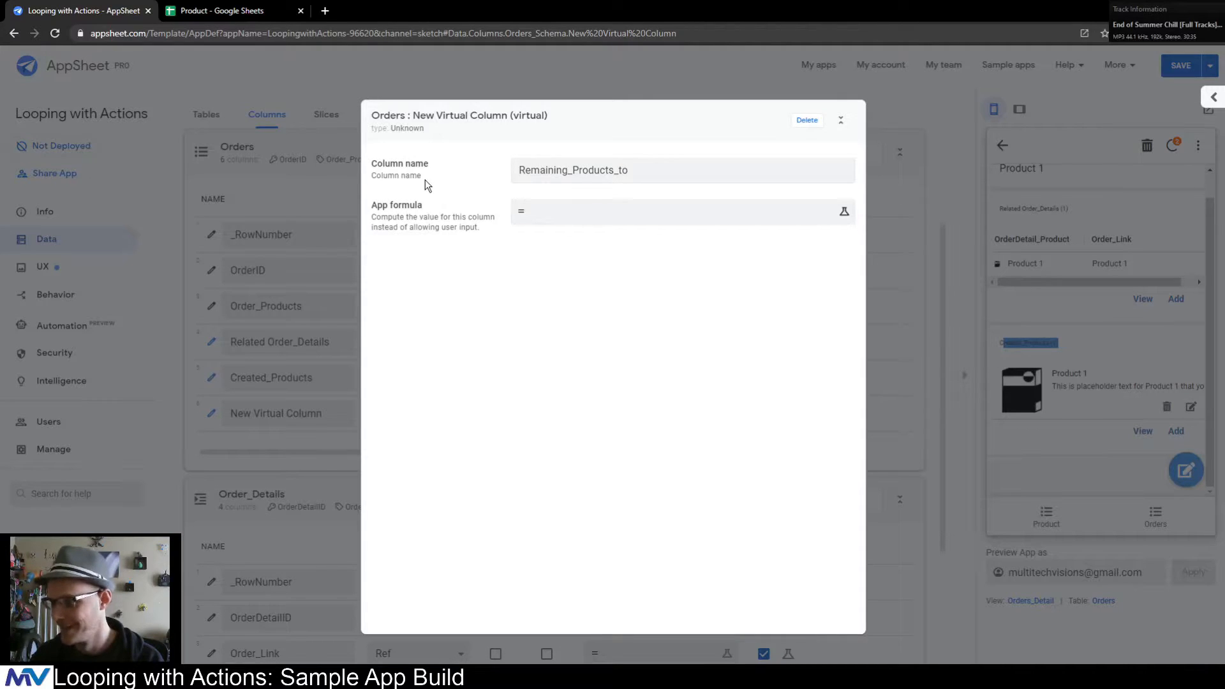
type("be_created")
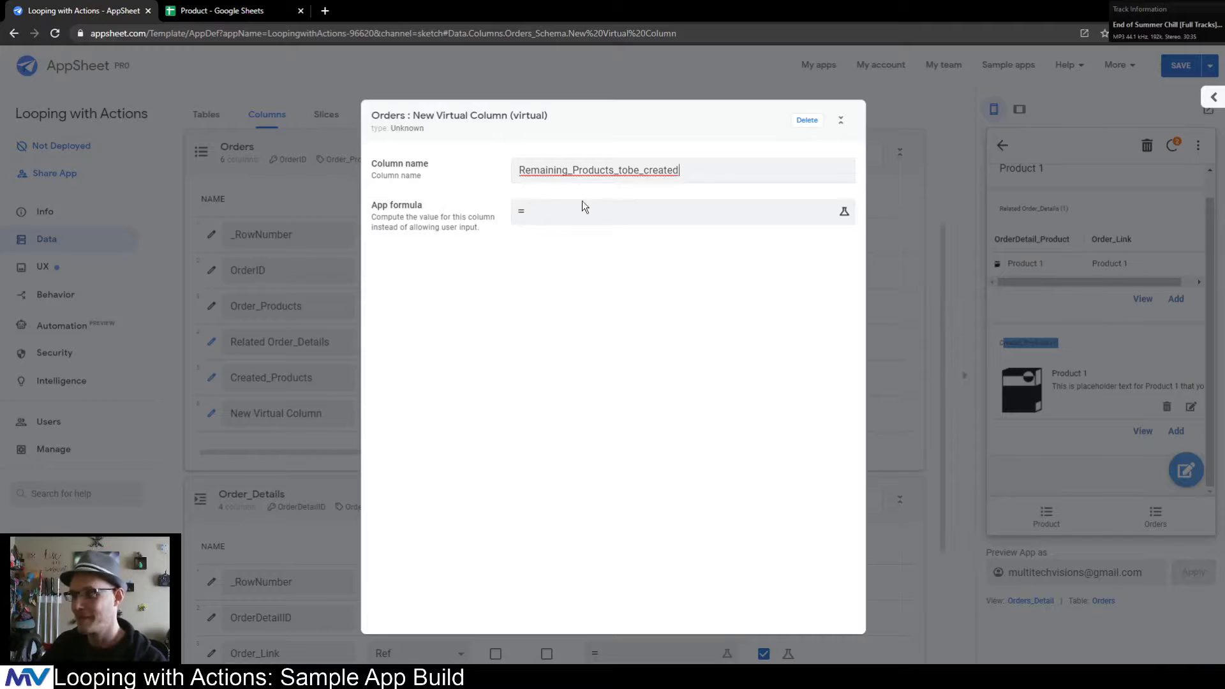
left_click(629, 170)
type("_")
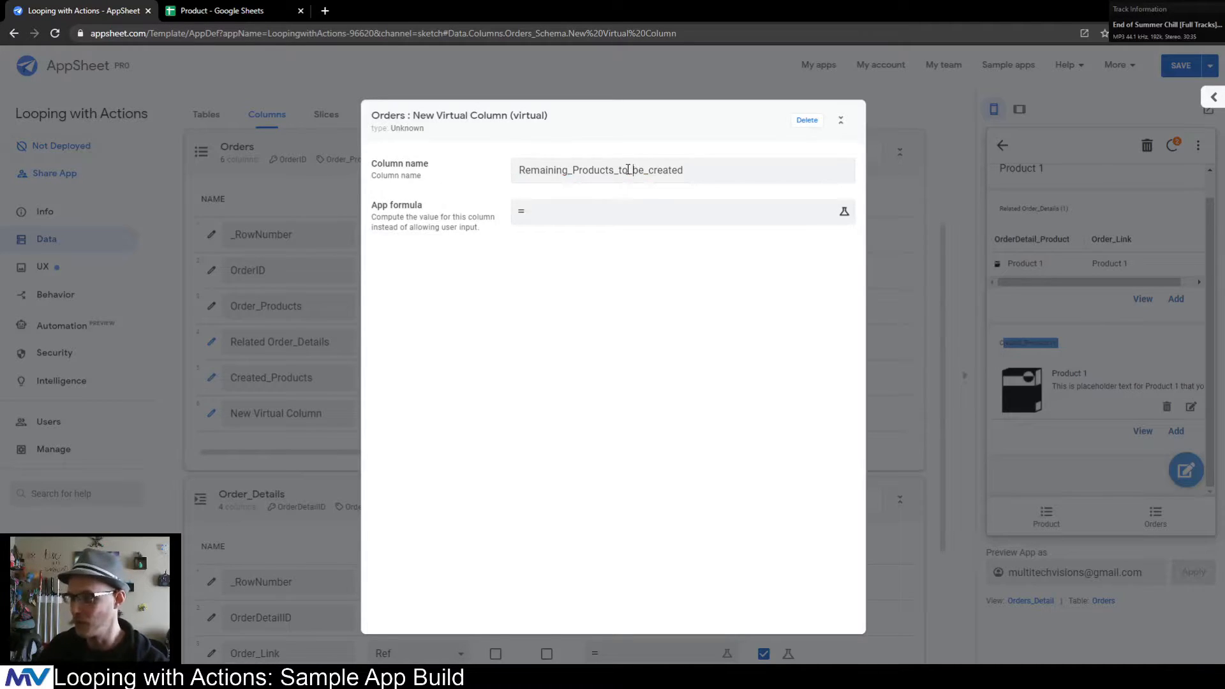
- Set the Remaining_Products_to_be_created app formula to [Order_Products] - [Created_Products] and save the app
left_click(625, 212)
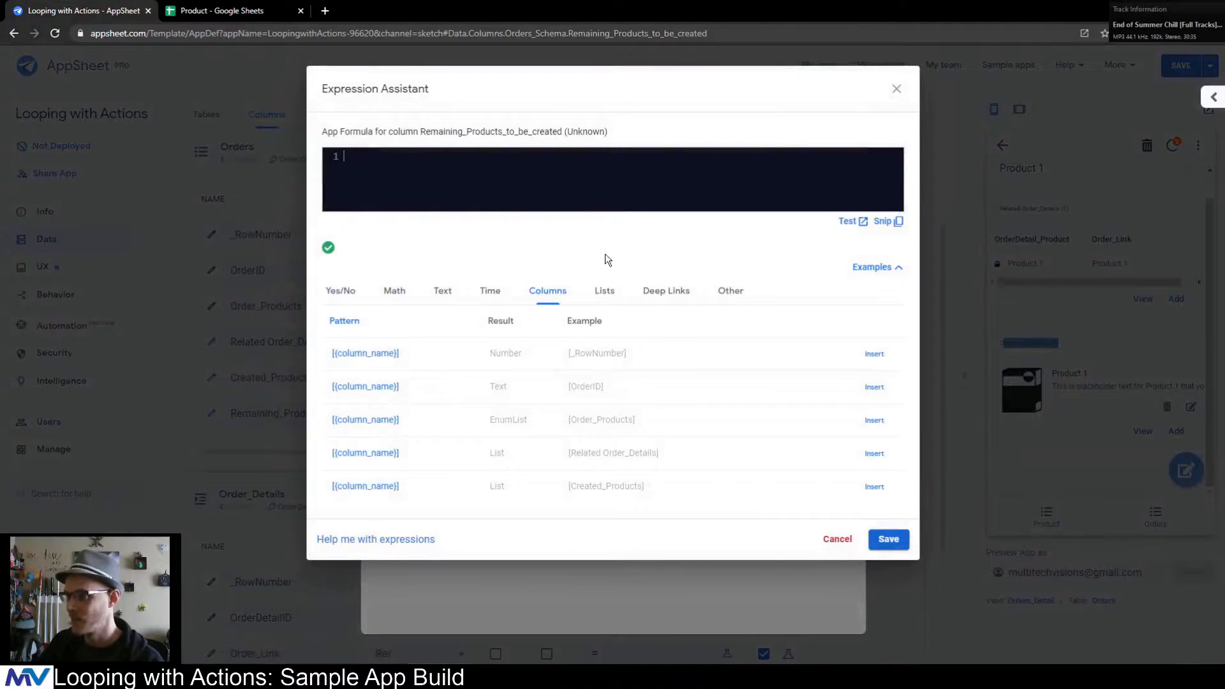
left_click(873, 420)
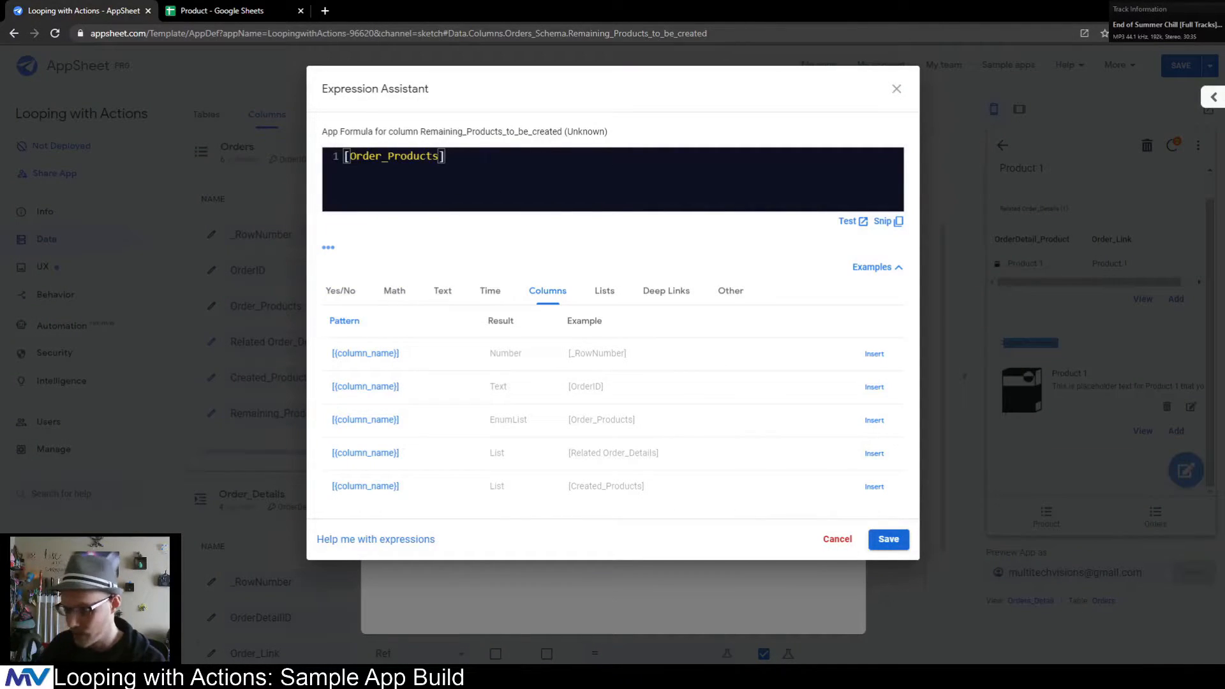
key("Return")
type("-")
left_click(874, 486)
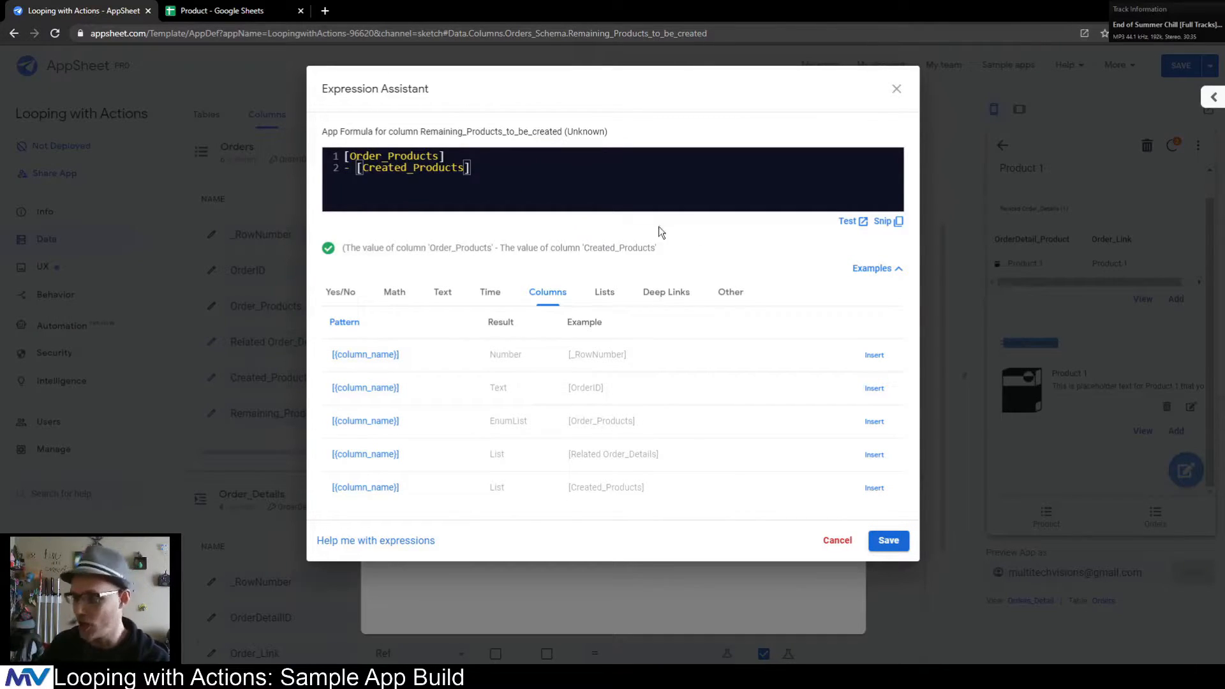
left_click(886, 542)
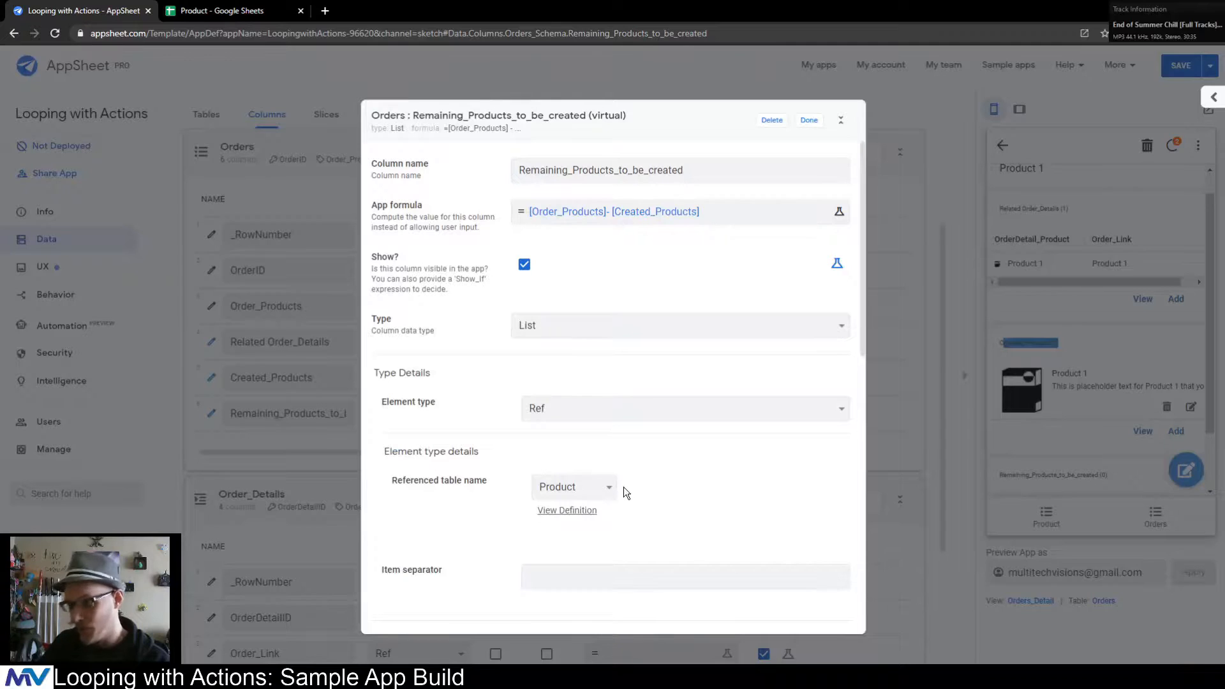
double_click(710, 176)
left_click(812, 124)
scroll(1122, 385, "down", 1)
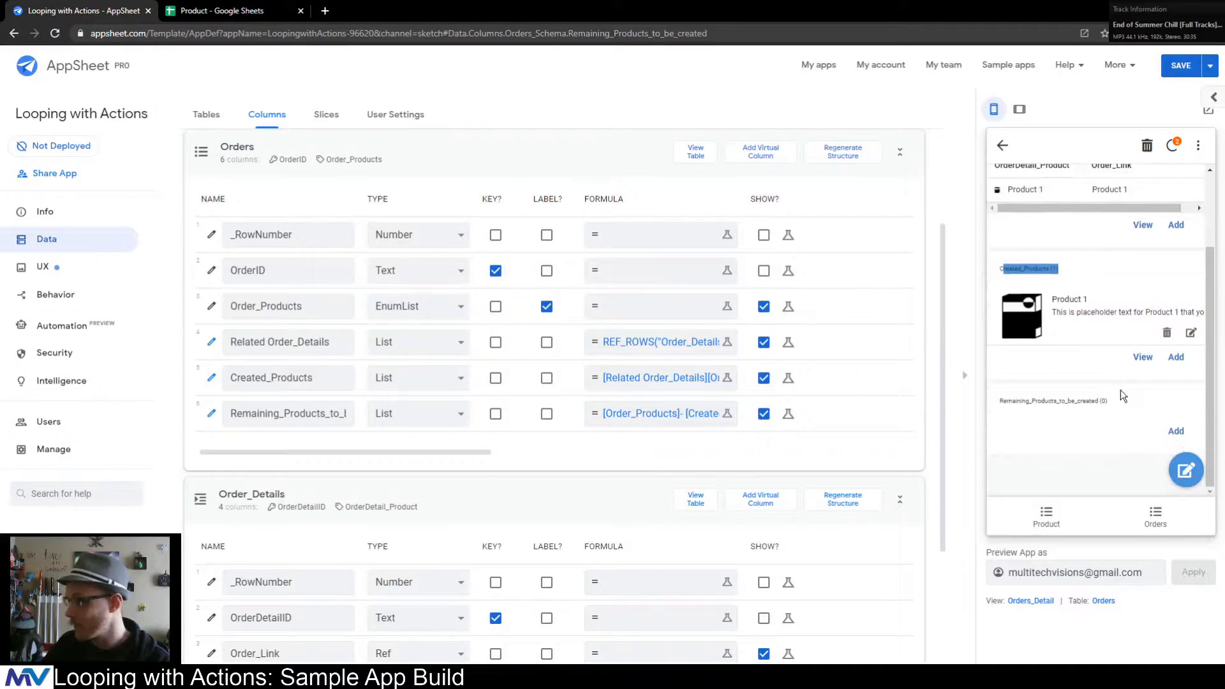
left_click(1184, 69)
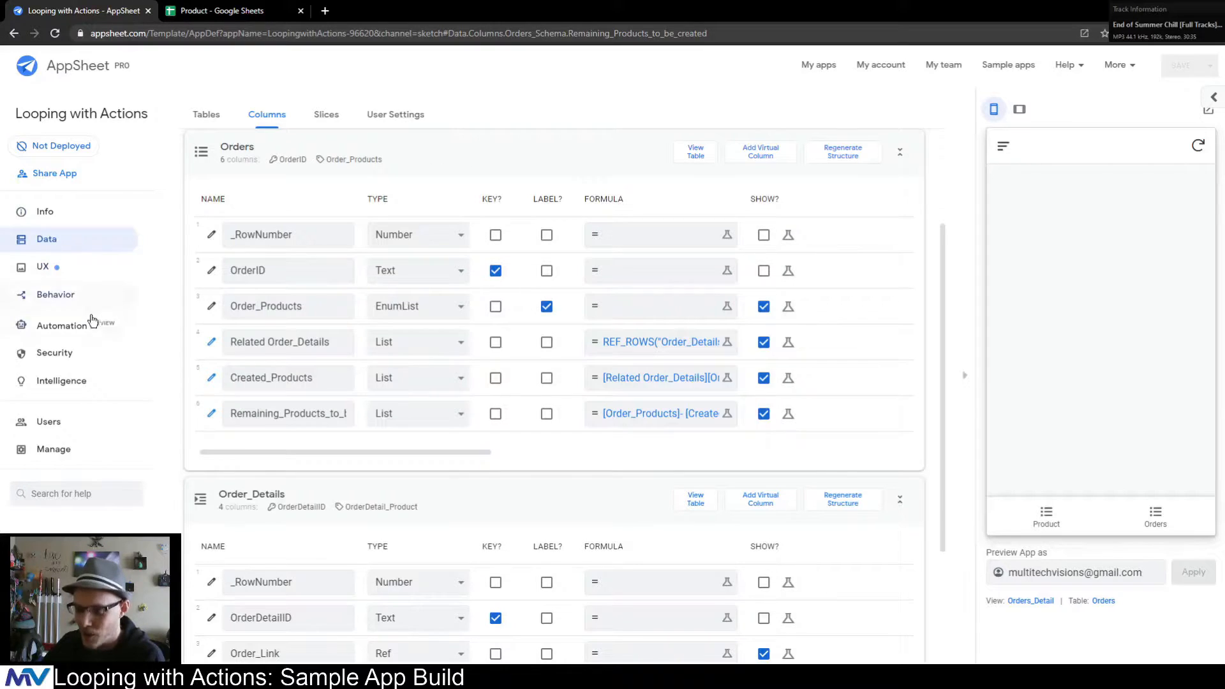
- Enable Automatic updates in the app's offline and sync behavior settings and save the app
left_click(67, 270)
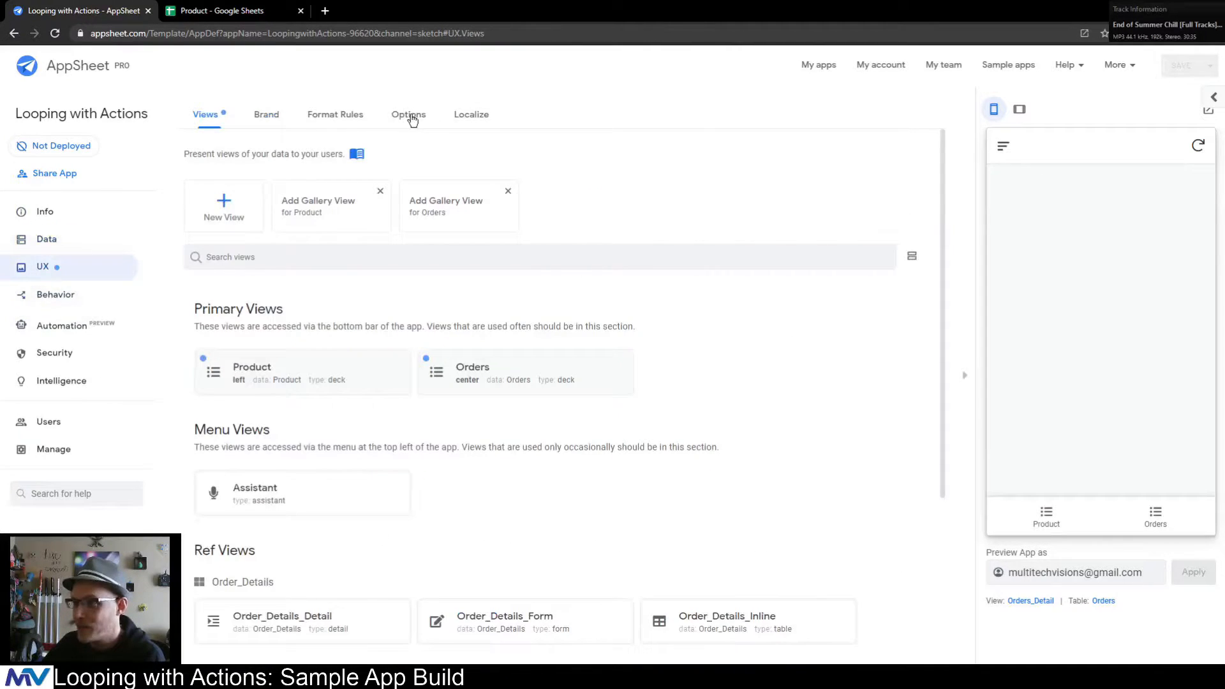
left_click(410, 117)
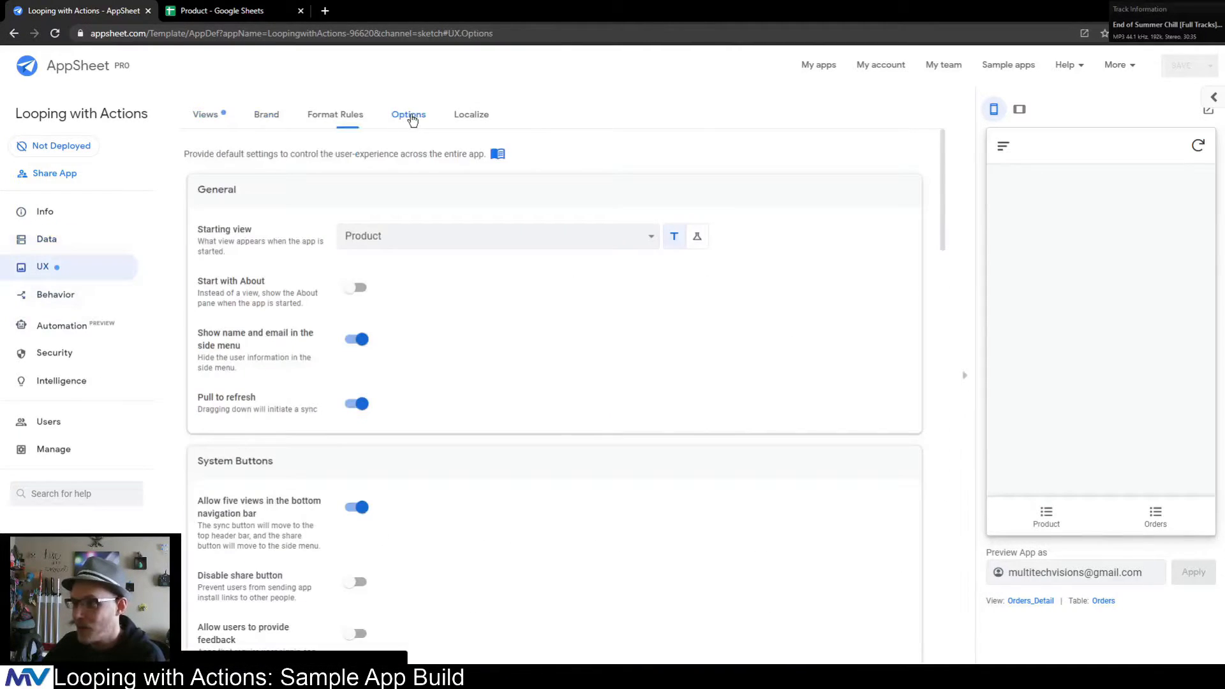
left_click(81, 294)
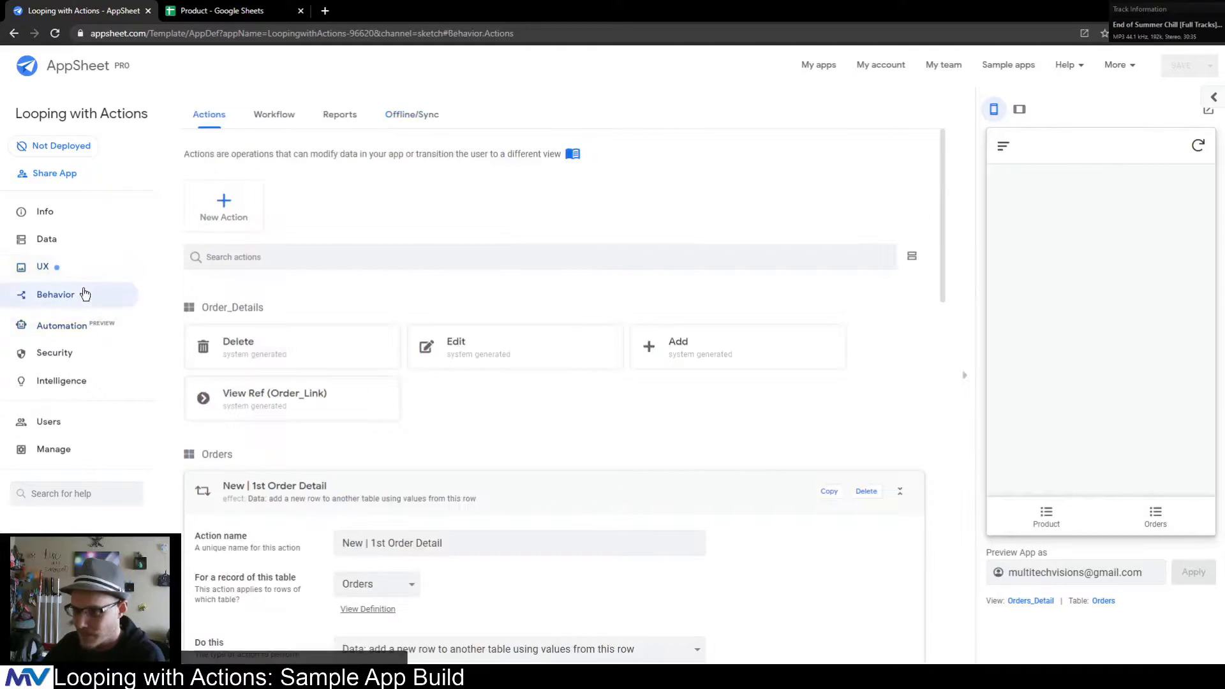
left_click(413, 115)
left_click(359, 358)
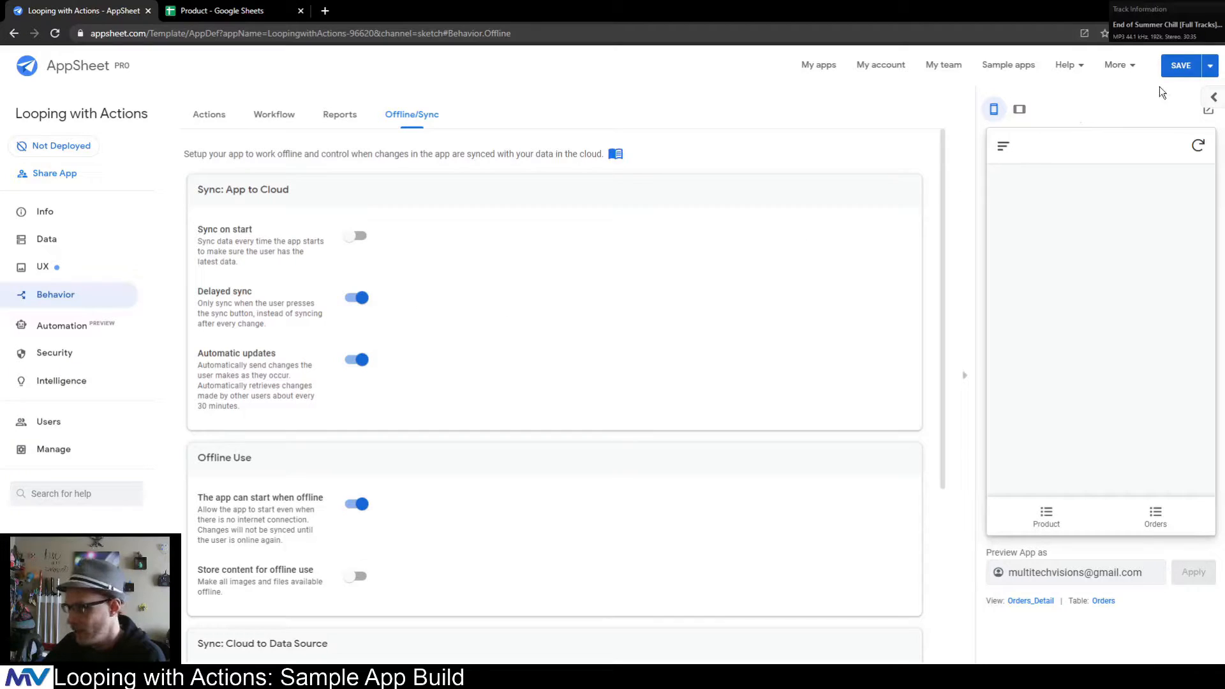
left_click(1167, 67)
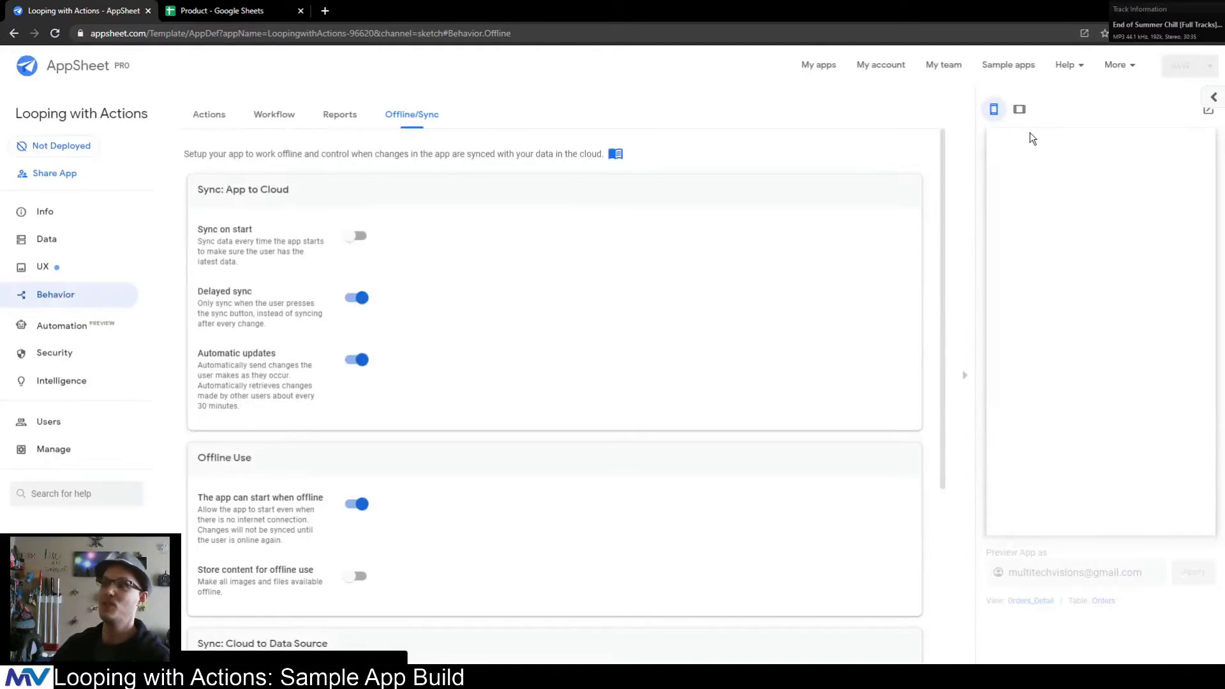
- Start another order in the app preview with Product 1 in Order_Products and check its Remaining_Products_to_be_created list
left_click(42, 240)
left_click(1157, 512)
left_click(1185, 469)
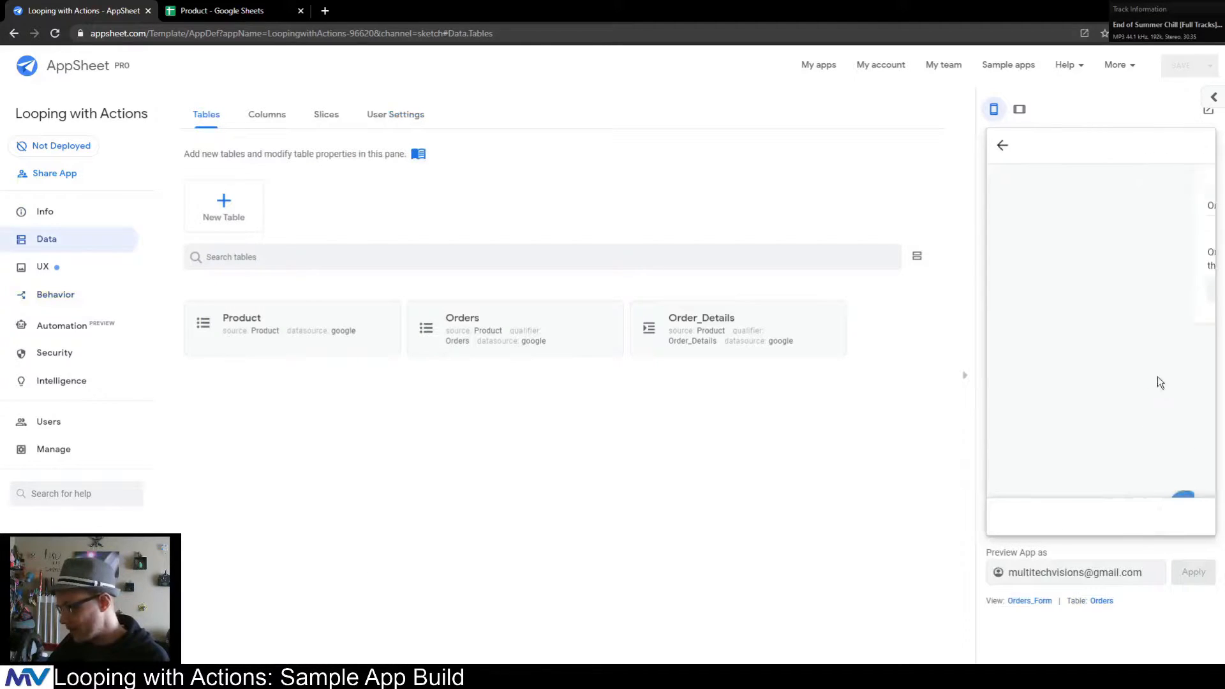
left_click(1064, 205)
left_click(1080, 231)
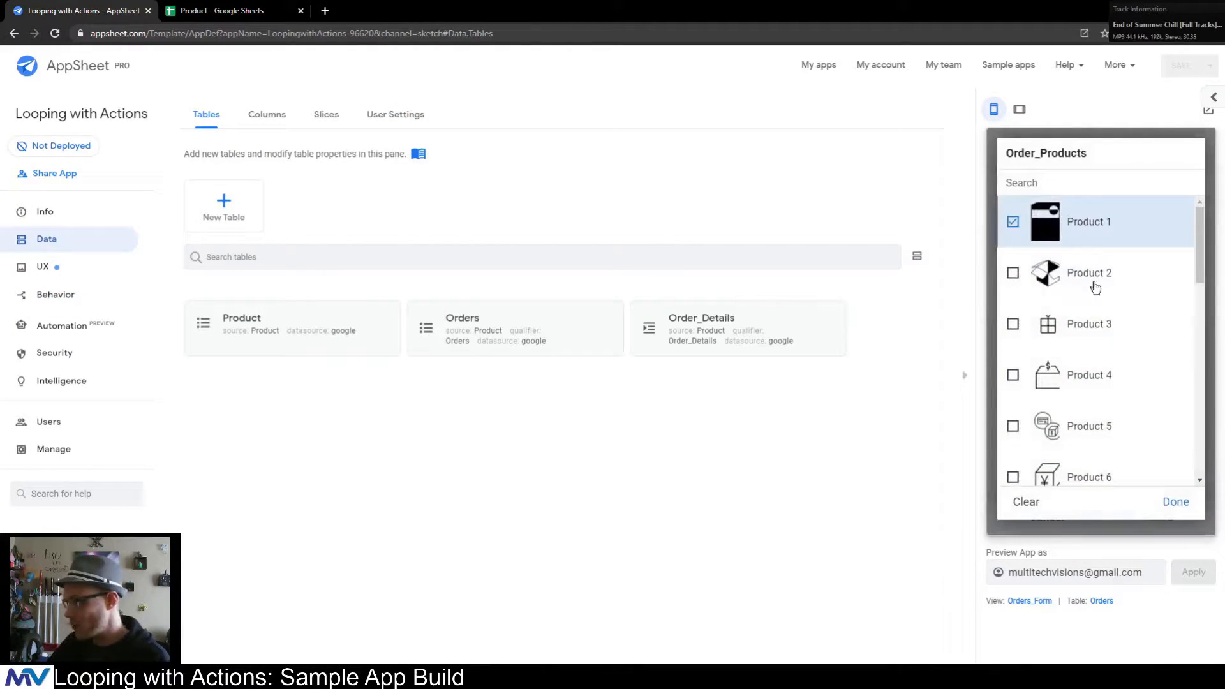
left_click(1172, 504)
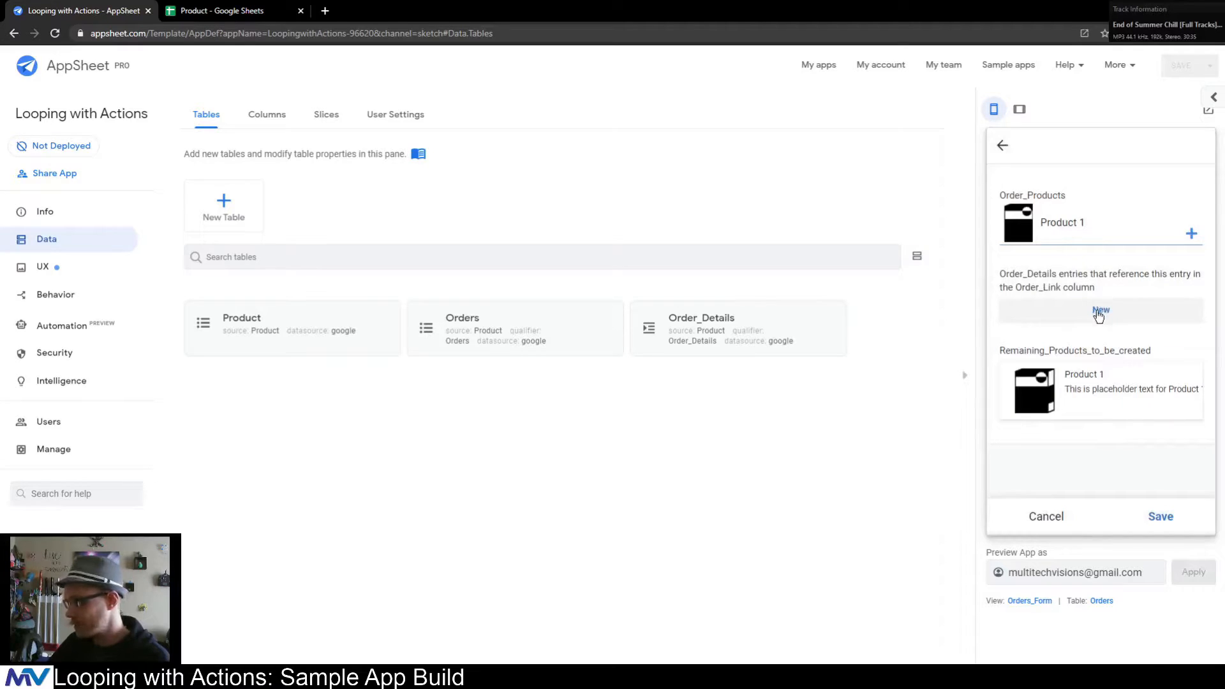
left_click(1143, 363)
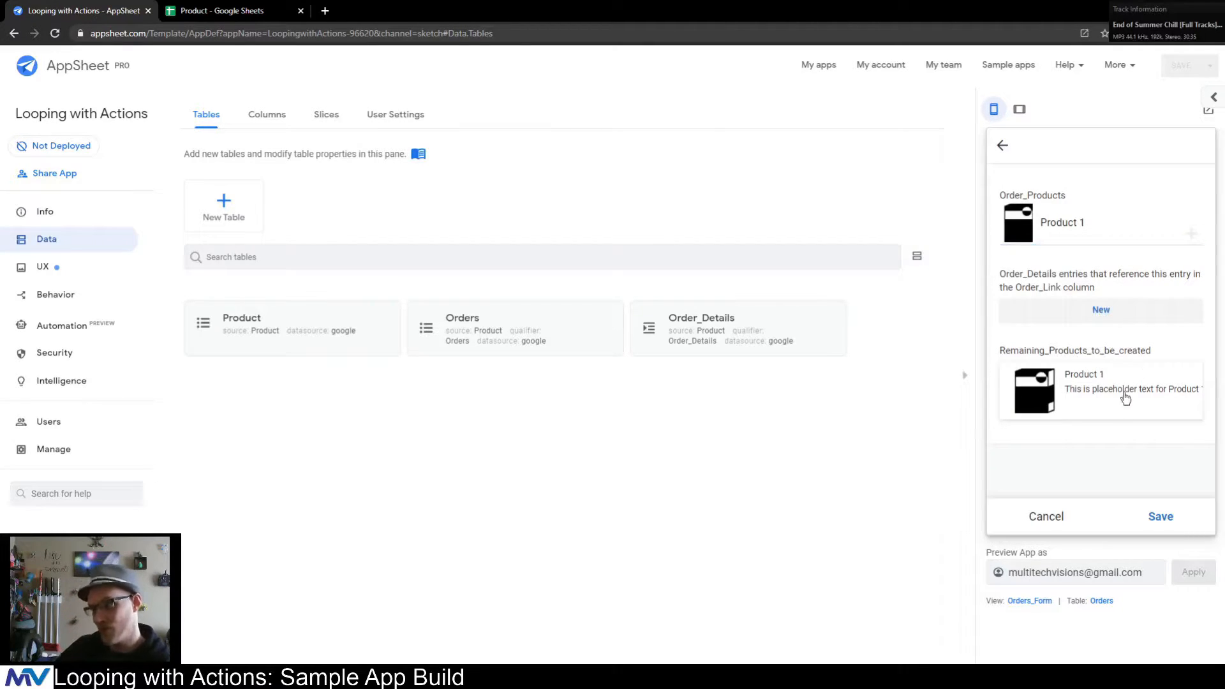
- Add an order detail with Product 1 as OrderDetail_Product to the order and save both records
left_click(1109, 318)
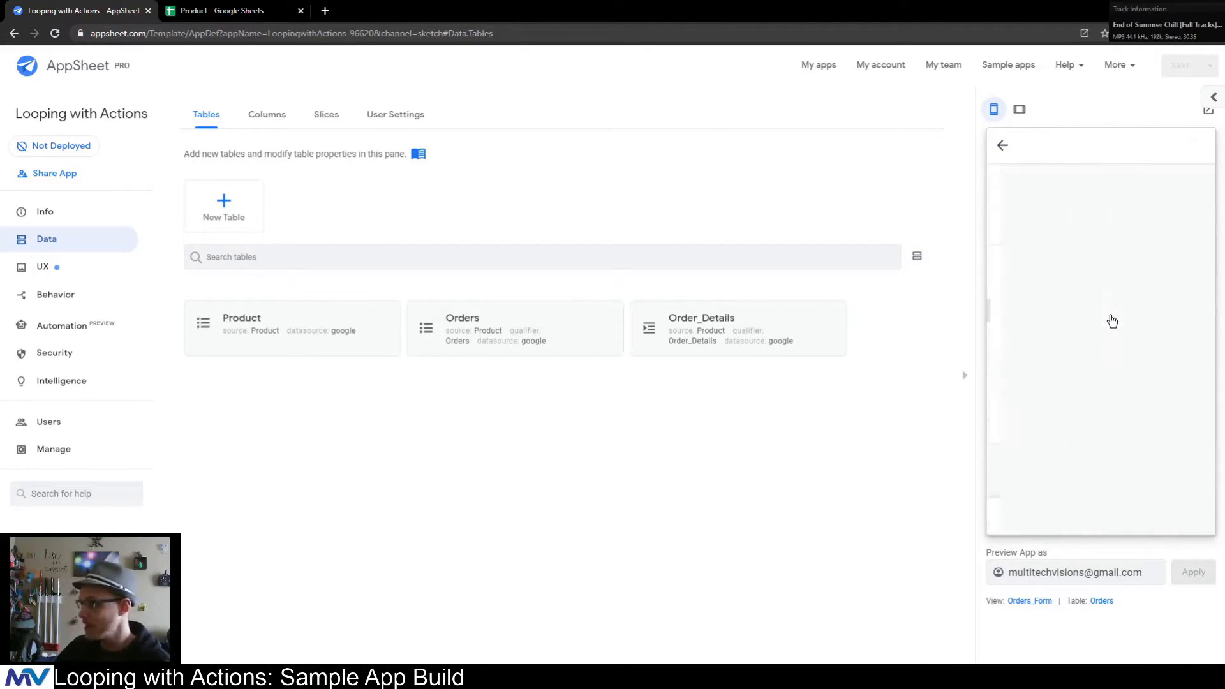
left_click(1061, 265)
left_click(1094, 230)
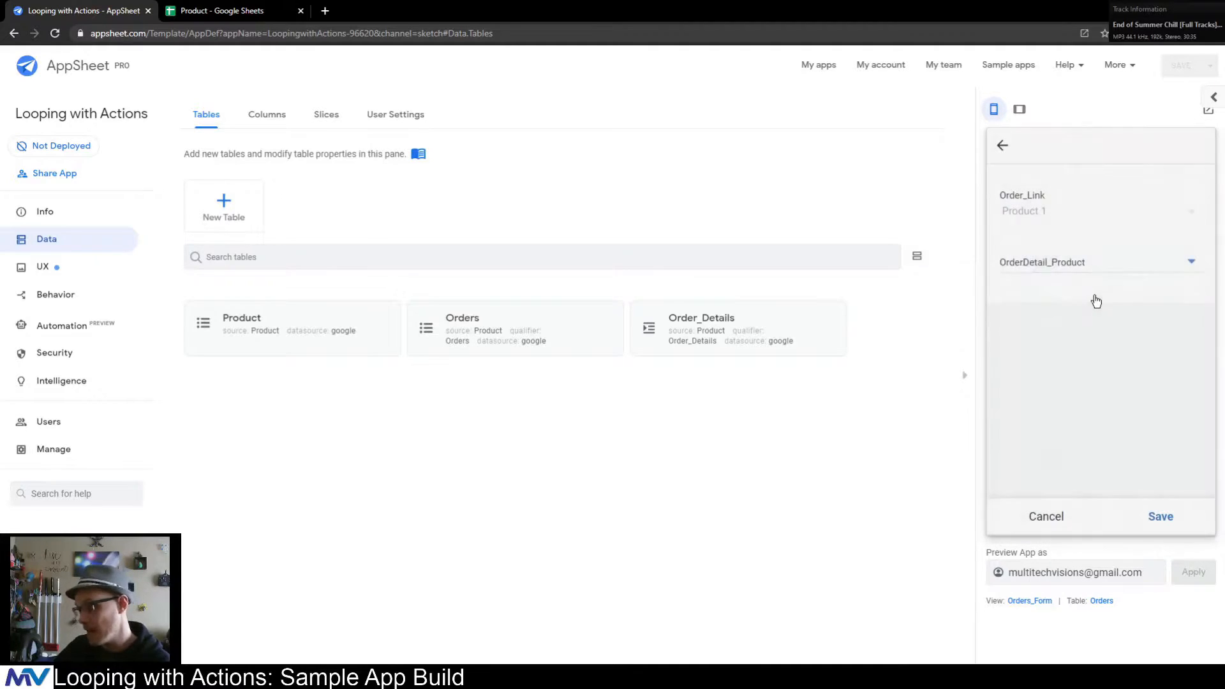
left_click(1167, 519)
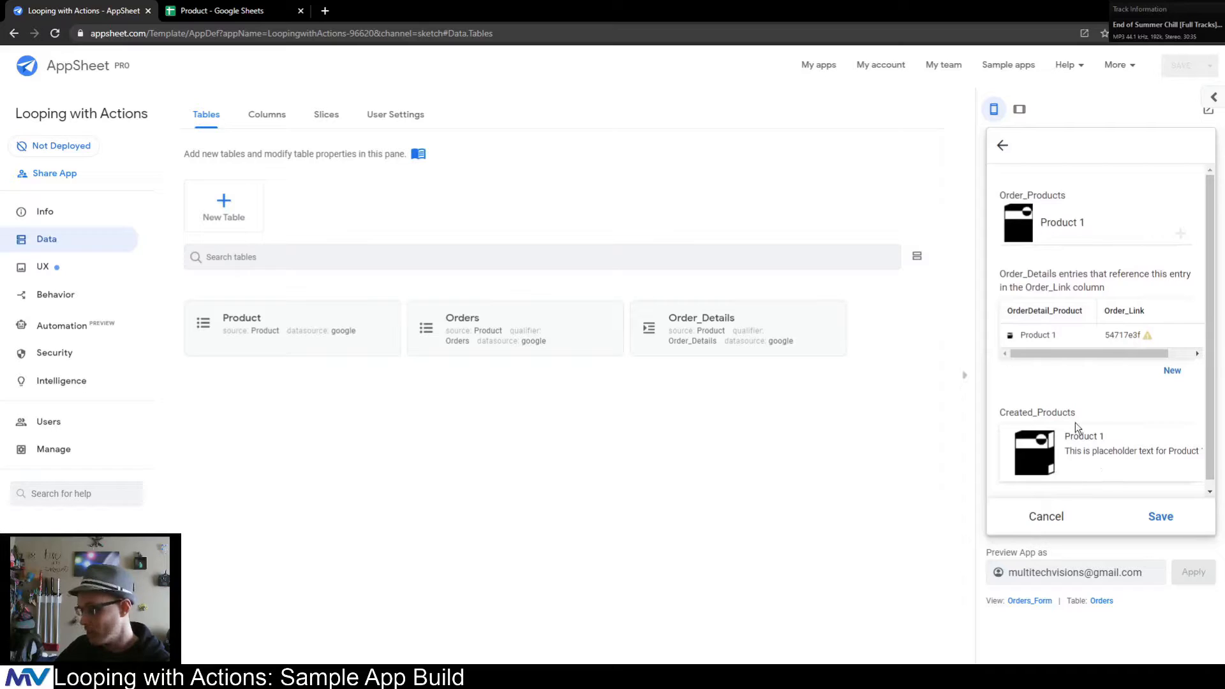
left_click(1156, 514)
- Open the saved order in the preview and examine its Created_Products and Remaining_Products_to_be_created lists
left_click(1045, 194)
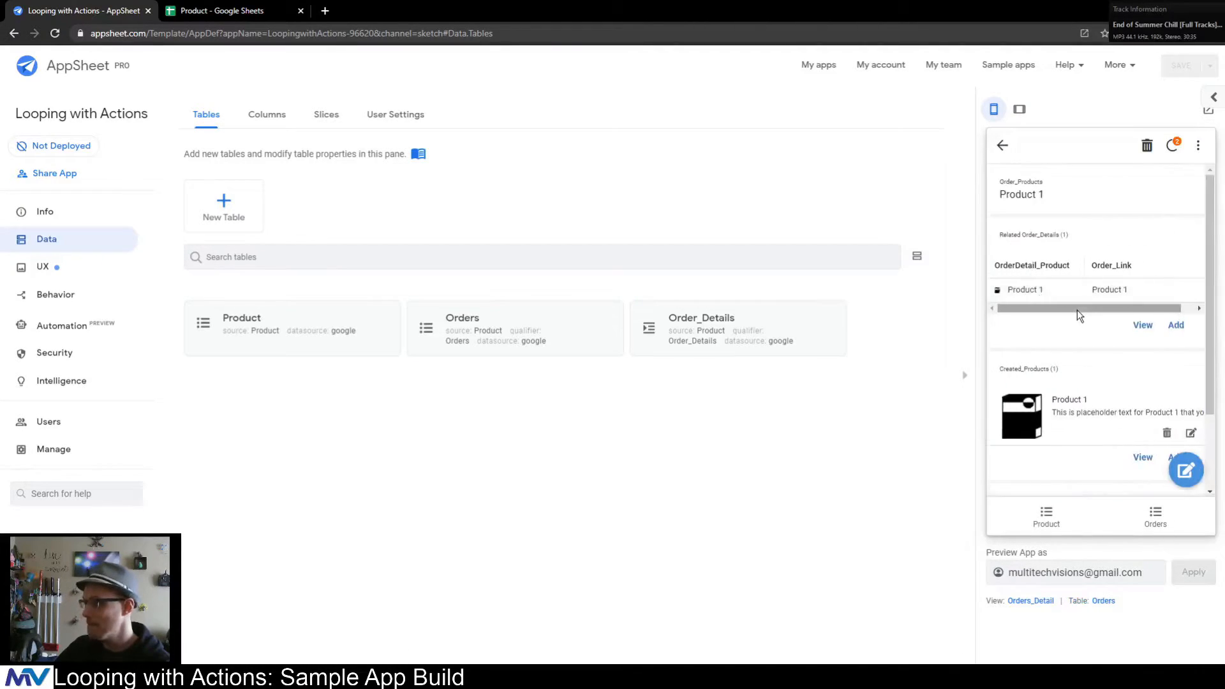
scroll(1075, 345, "down", 2)
left_click_drag(1003, 401, 1097, 405)
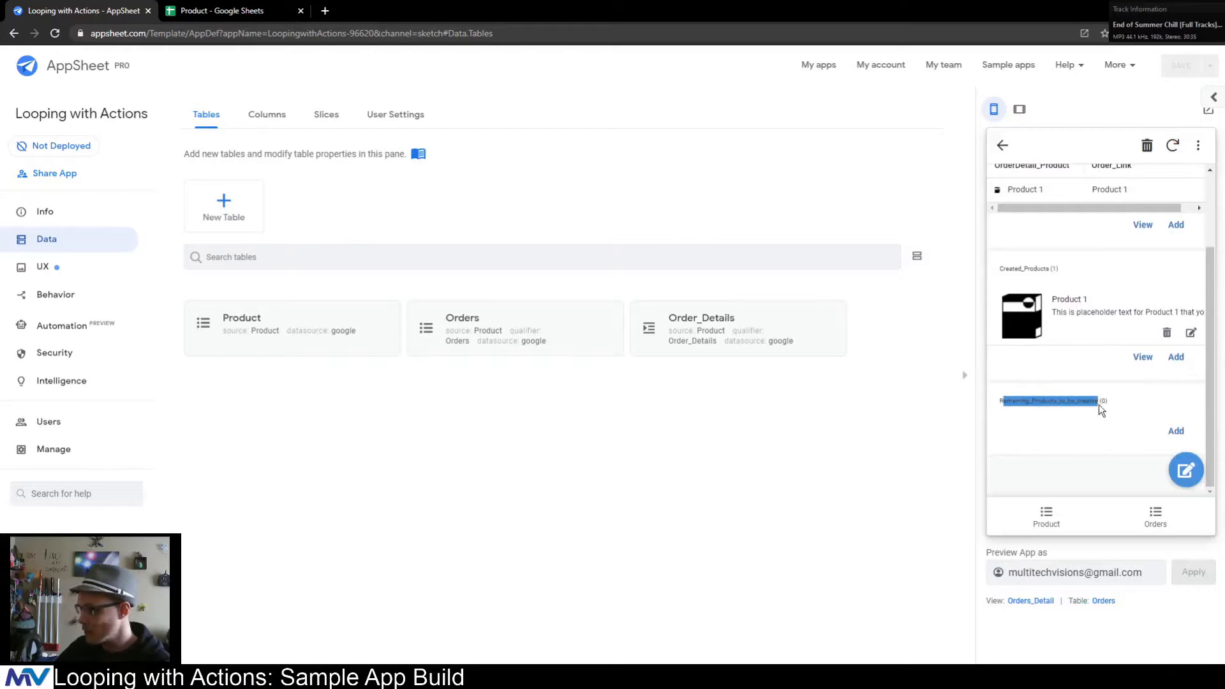
left_click(1119, 405)
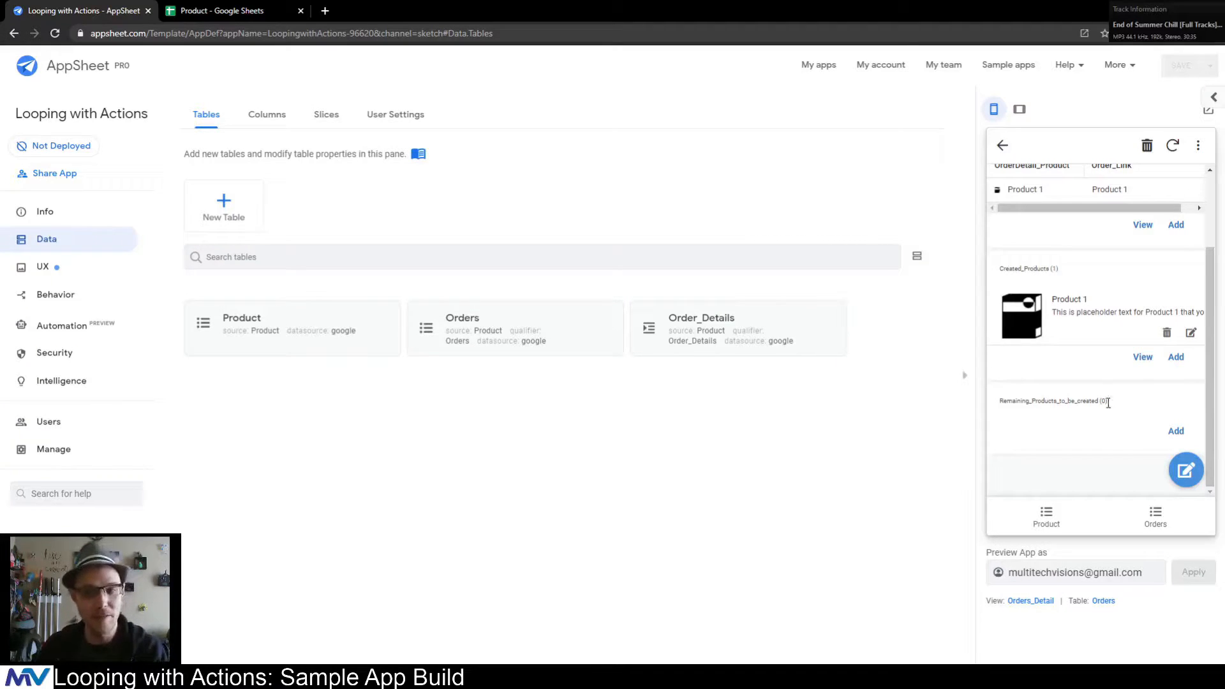
left_click_drag(1111, 403, 994, 401)
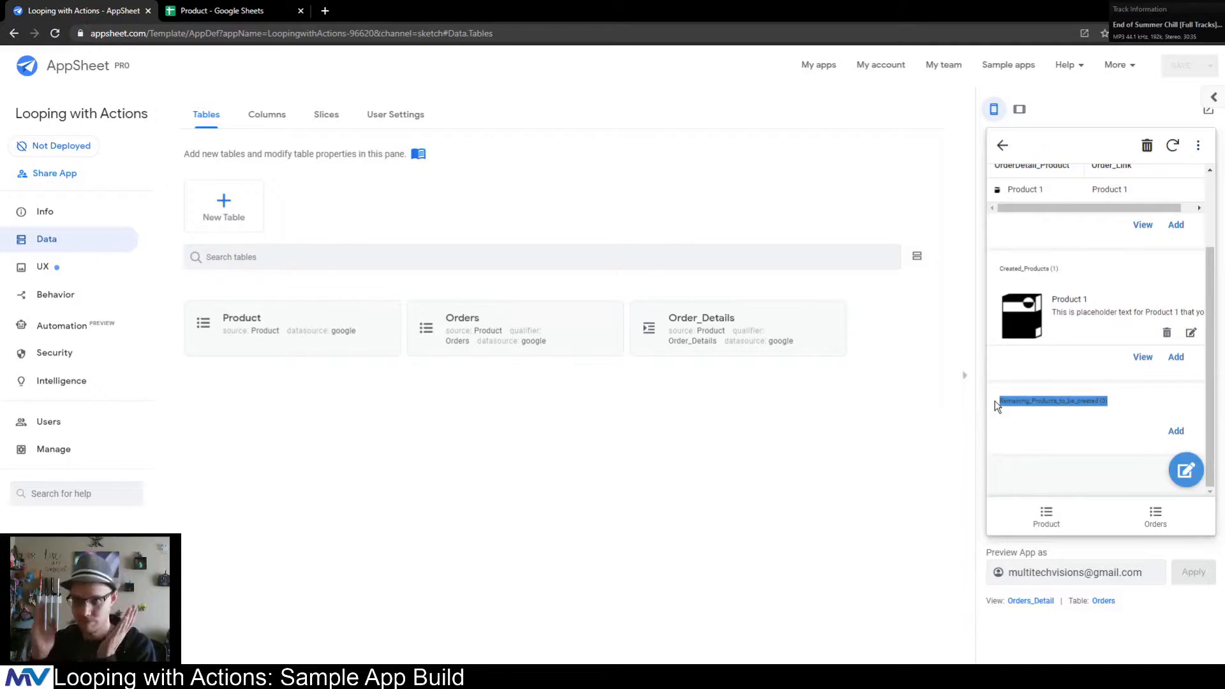
left_click(1053, 416)
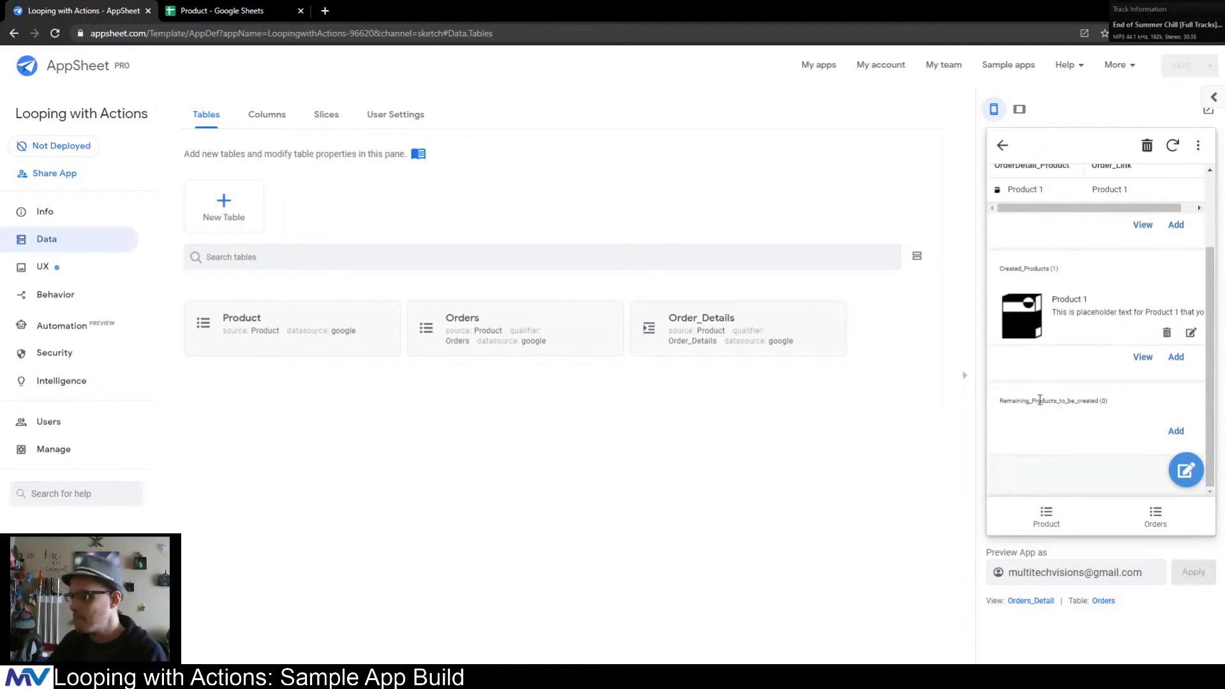
- Hide the Created_Products and Remaining_Products_to_be_created columns of the Orders table from the app
left_click(263, 114)
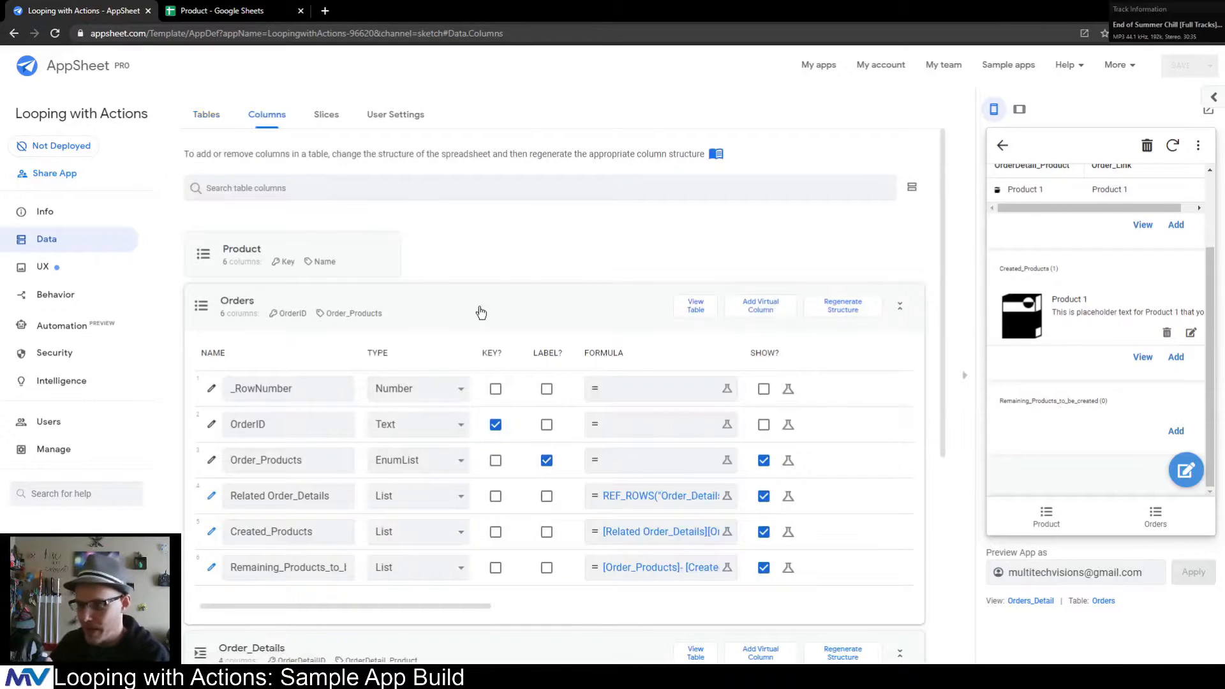
scroll(481, 312, "down", 5)
scroll(485, 408, "up", 5)
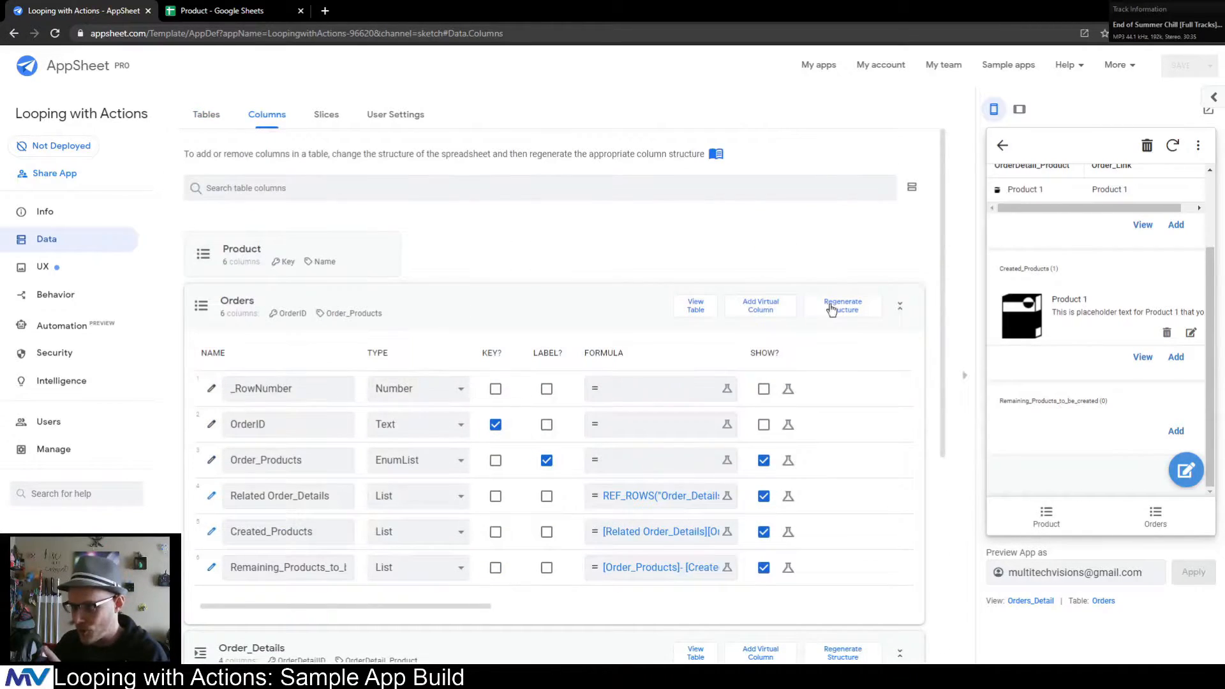
scroll(950, 266, "down", 2)
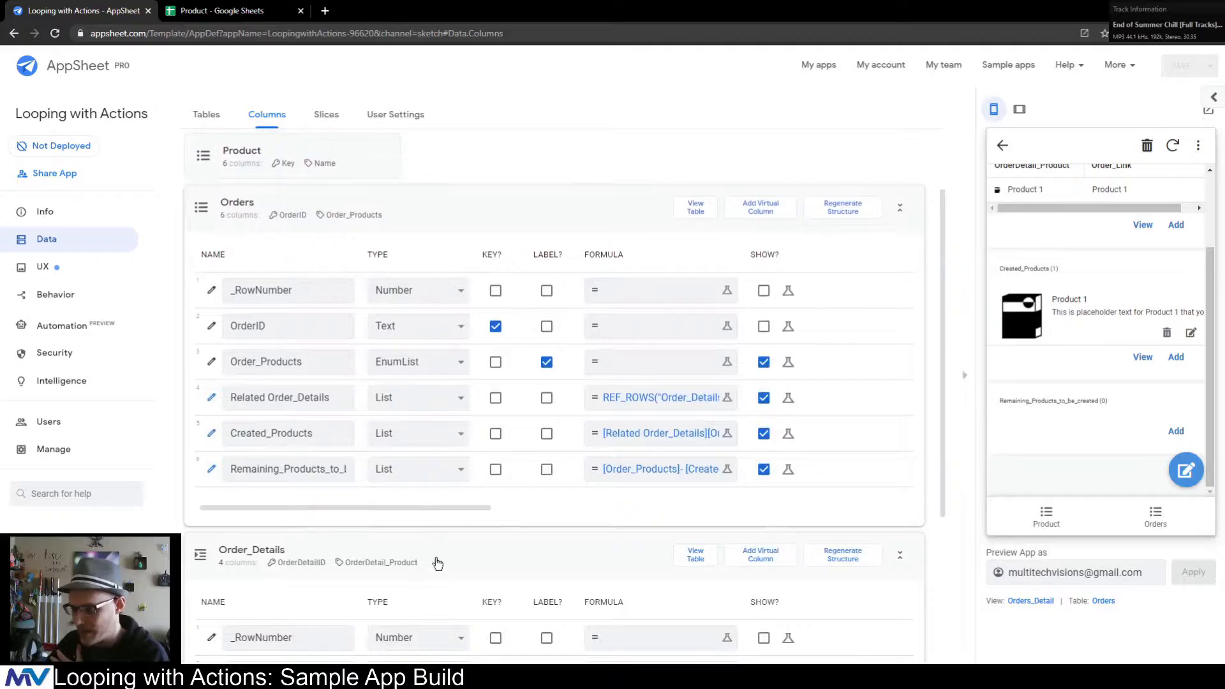
left_click(437, 563)
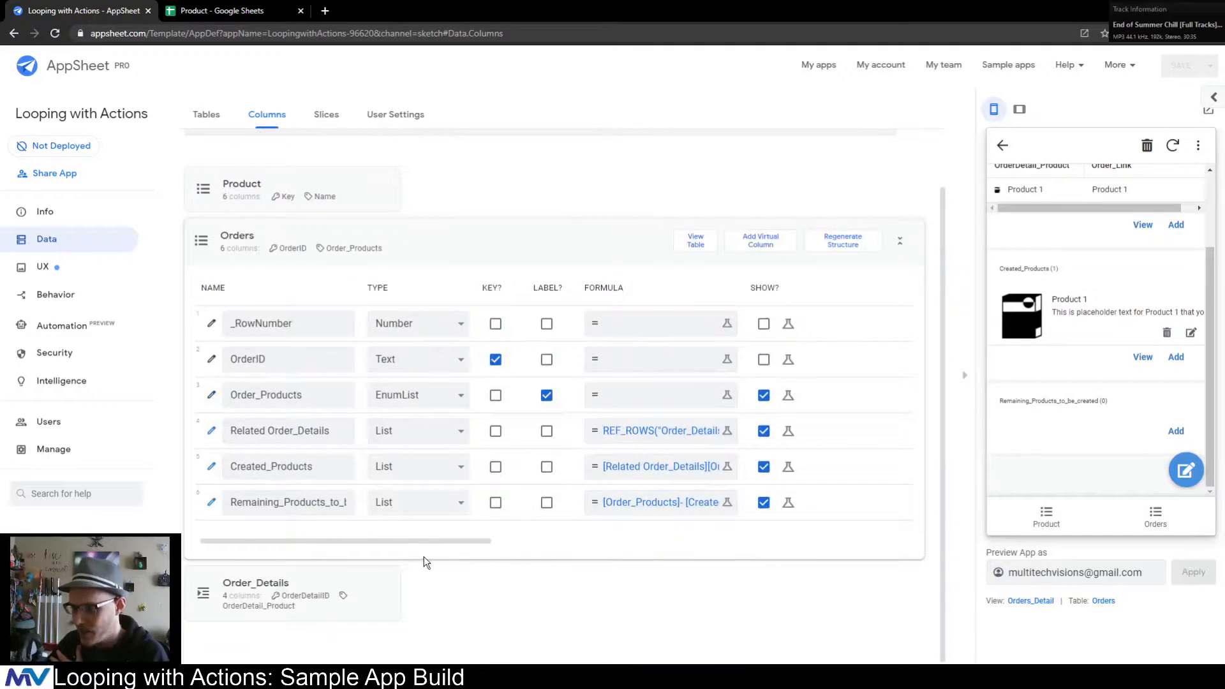
left_click(764, 468)
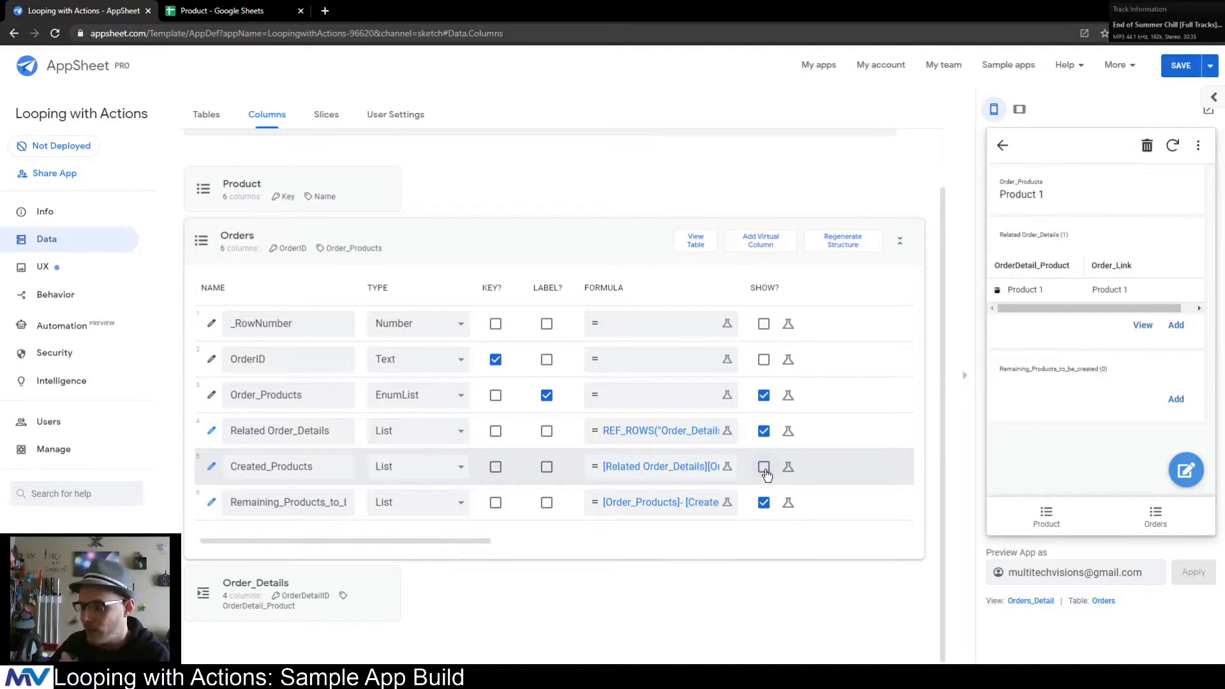
double_click(258, 502)
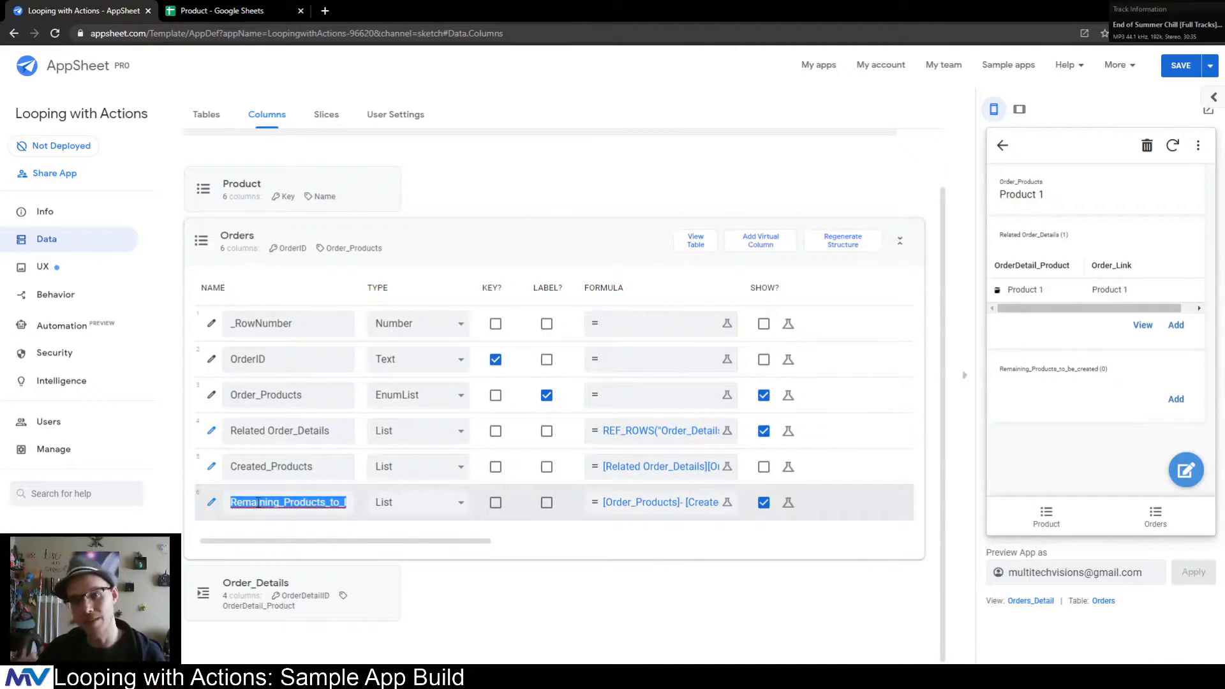
left_click(763, 503)
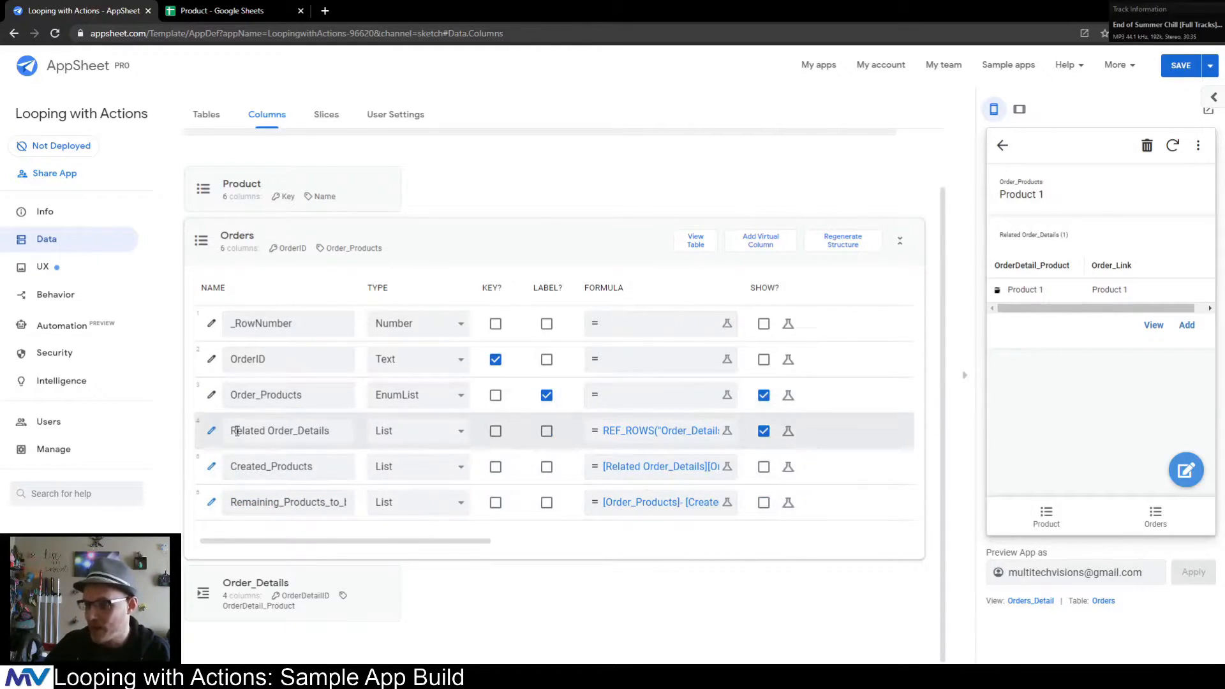
- Check the order's Product 1 detail record in the preview, save the app, and collapse the Orders column list
left_click(1052, 295)
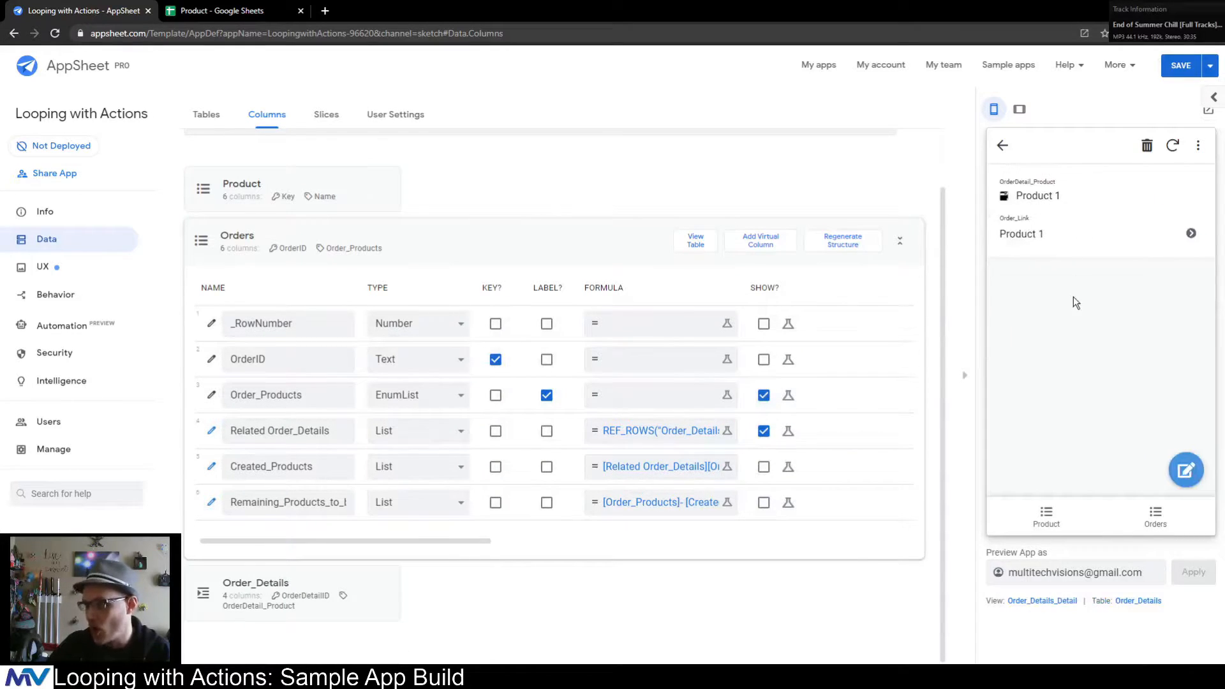
left_click(1002, 147)
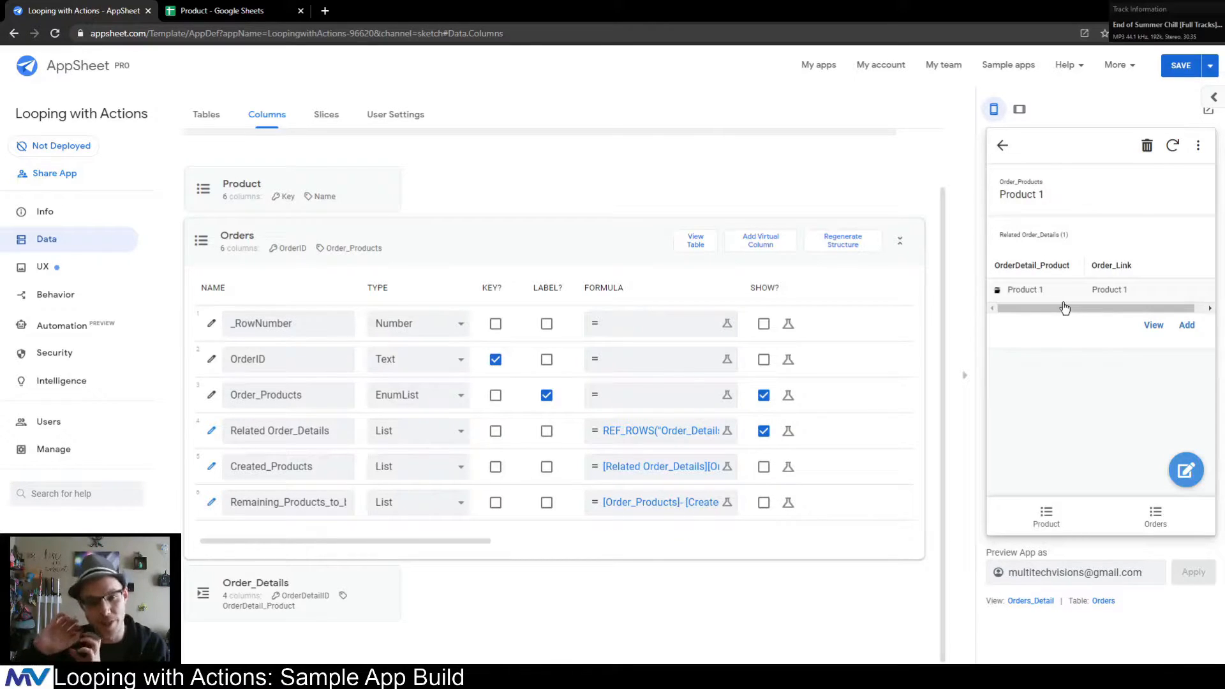
left_click(1179, 69)
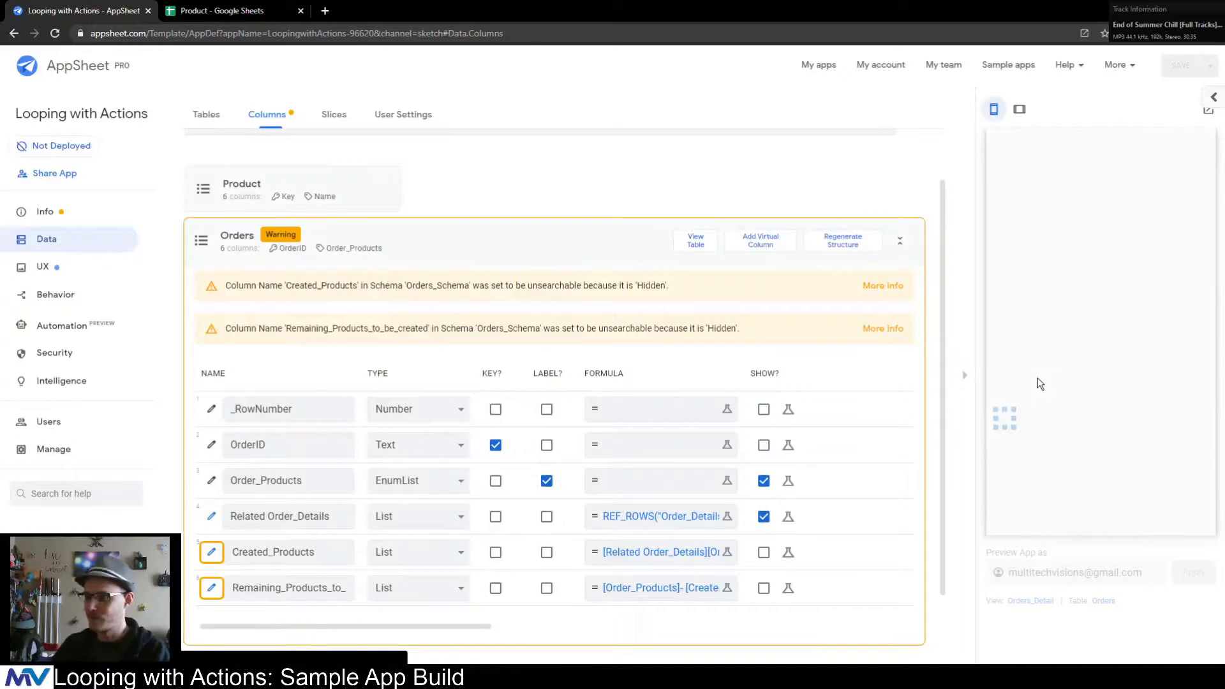
left_click(395, 247)
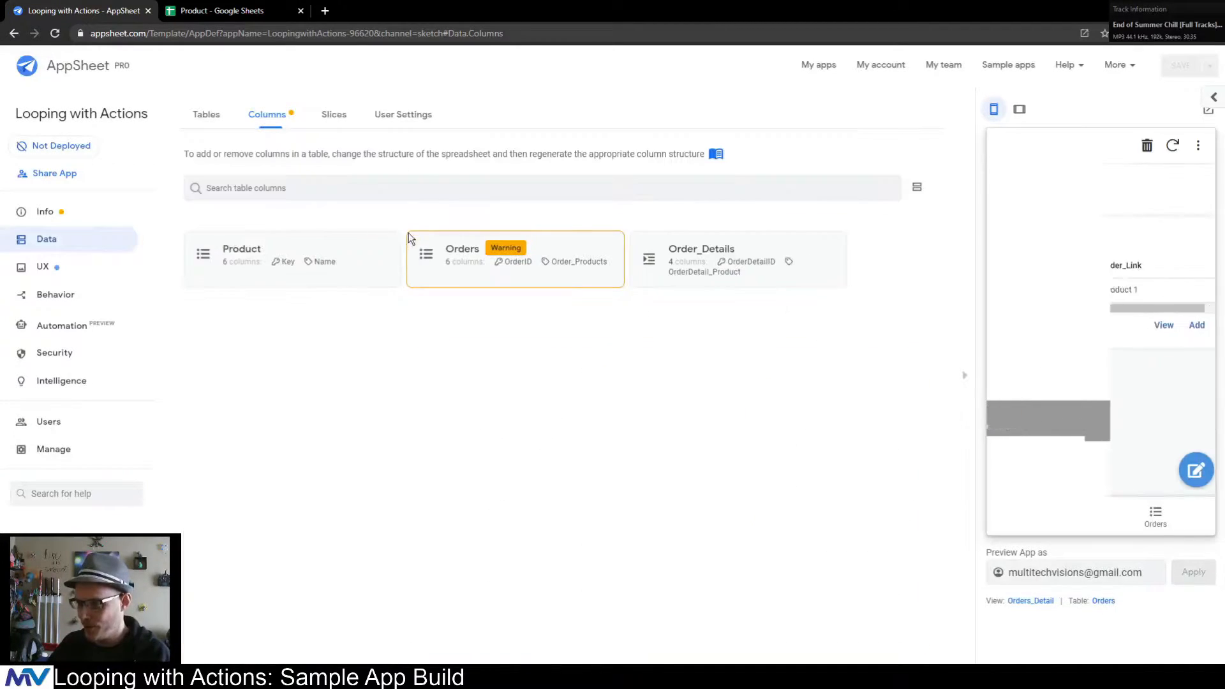
- In the New | 1st Order Detail action, set OrderDetail_Product to INDEX([Remaining_Products_to_be_created], 1)
left_click(76, 296)
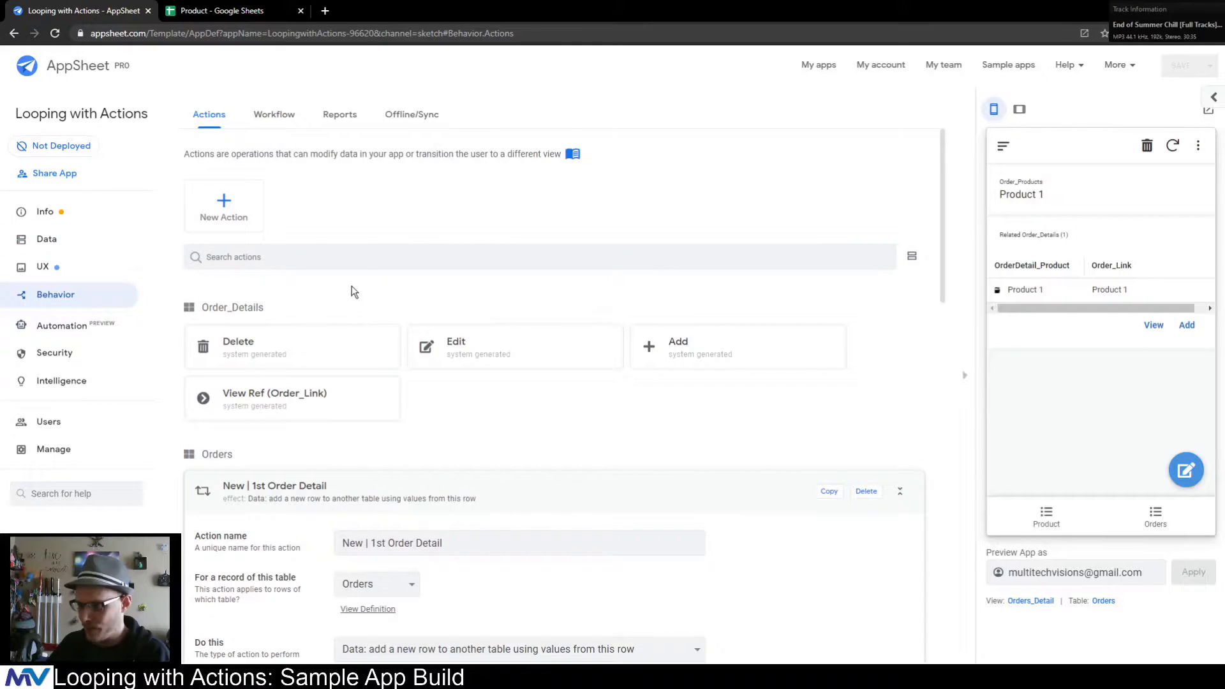
scroll(350, 290, "down", 3)
scroll(326, 287, "down", 2)
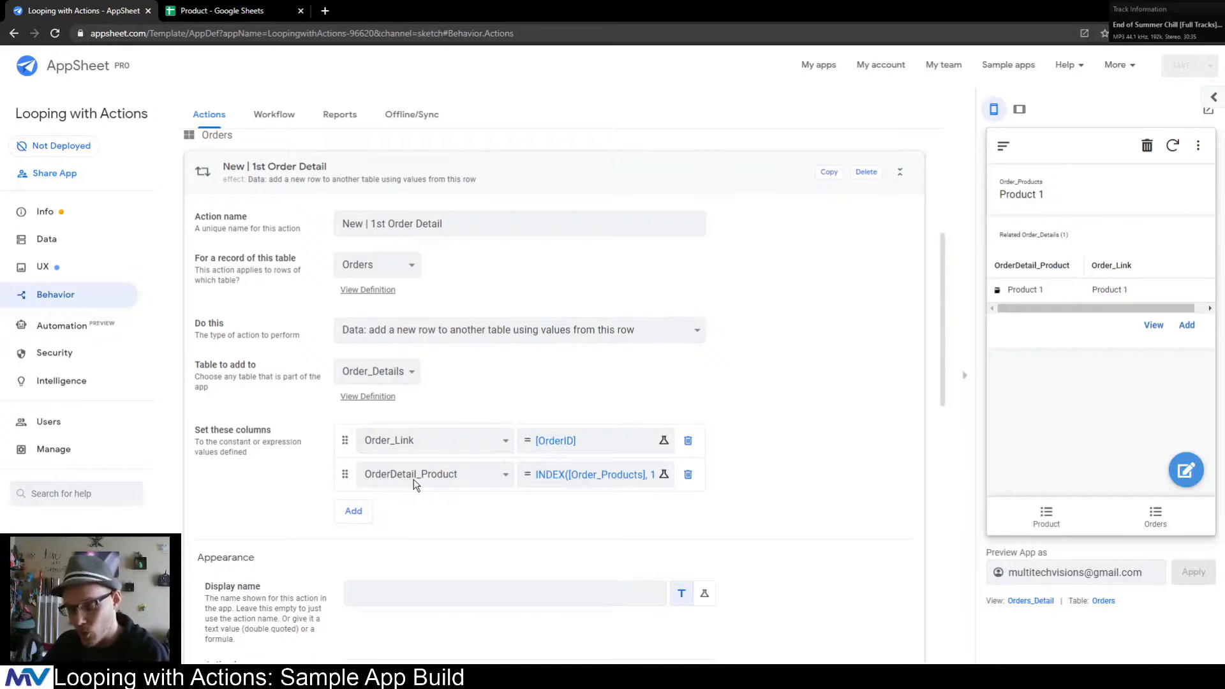
left_click(583, 483)
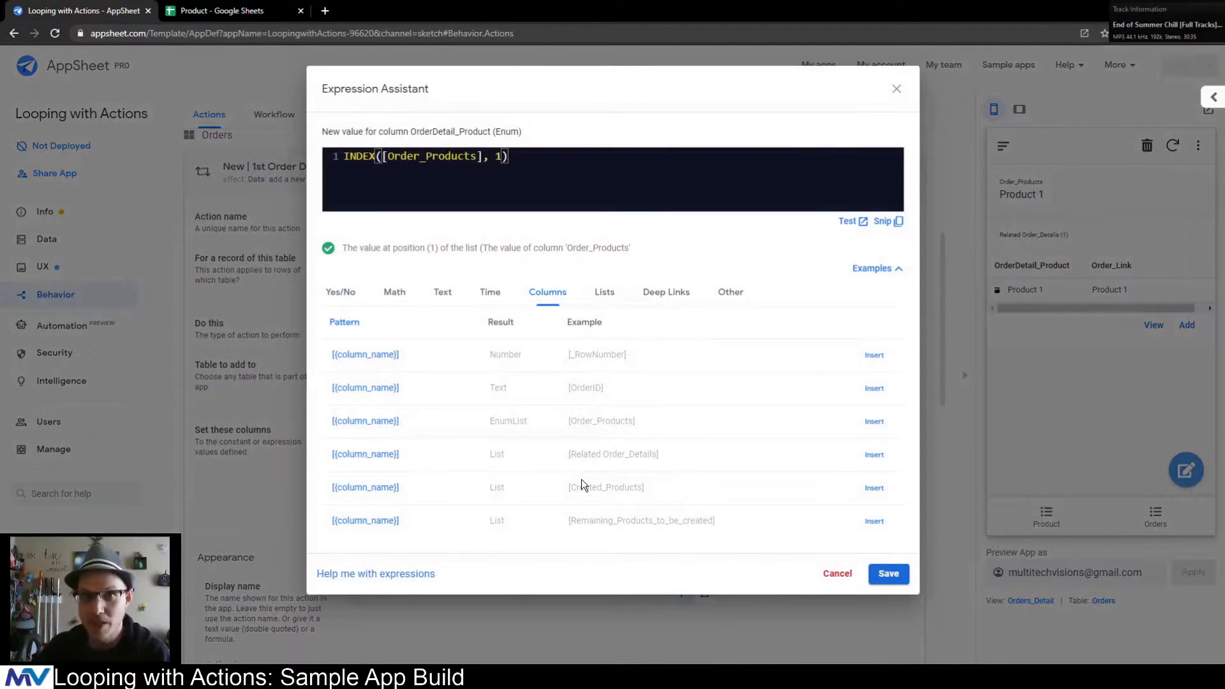
double_click(432, 156)
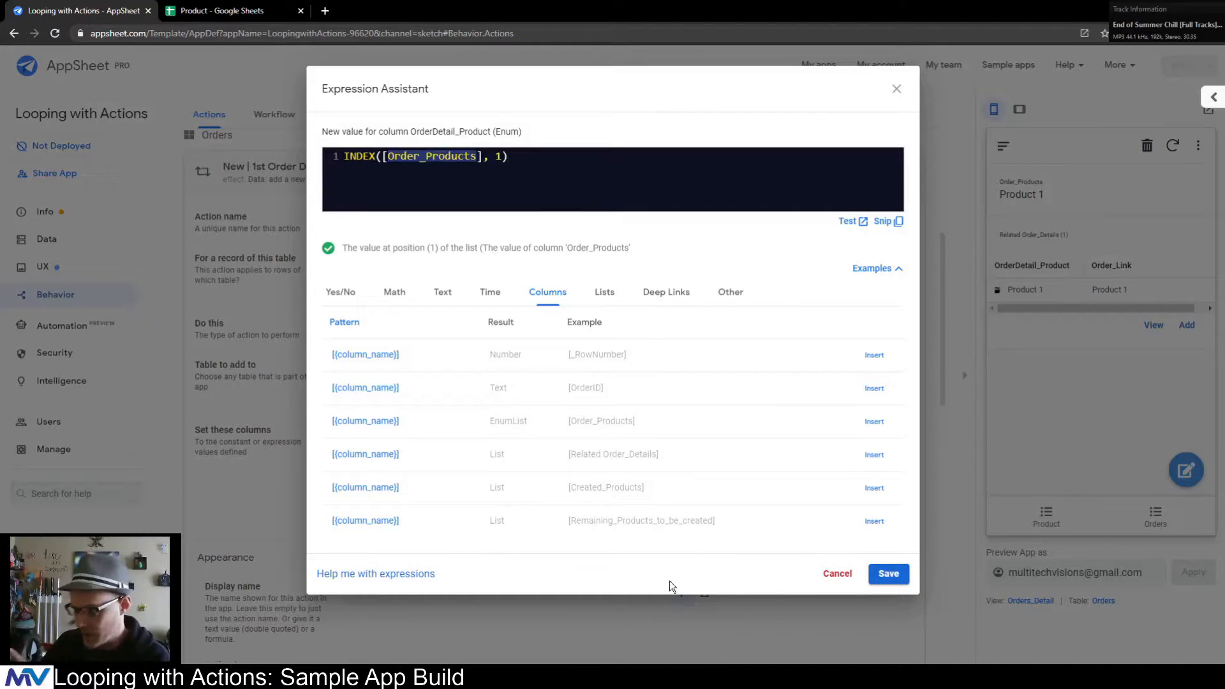
double_click(662, 521)
key("ctrl+c")
left_click(440, 163)
double_click(432, 156)
key("ctrl+v")
left_click(642, 160)
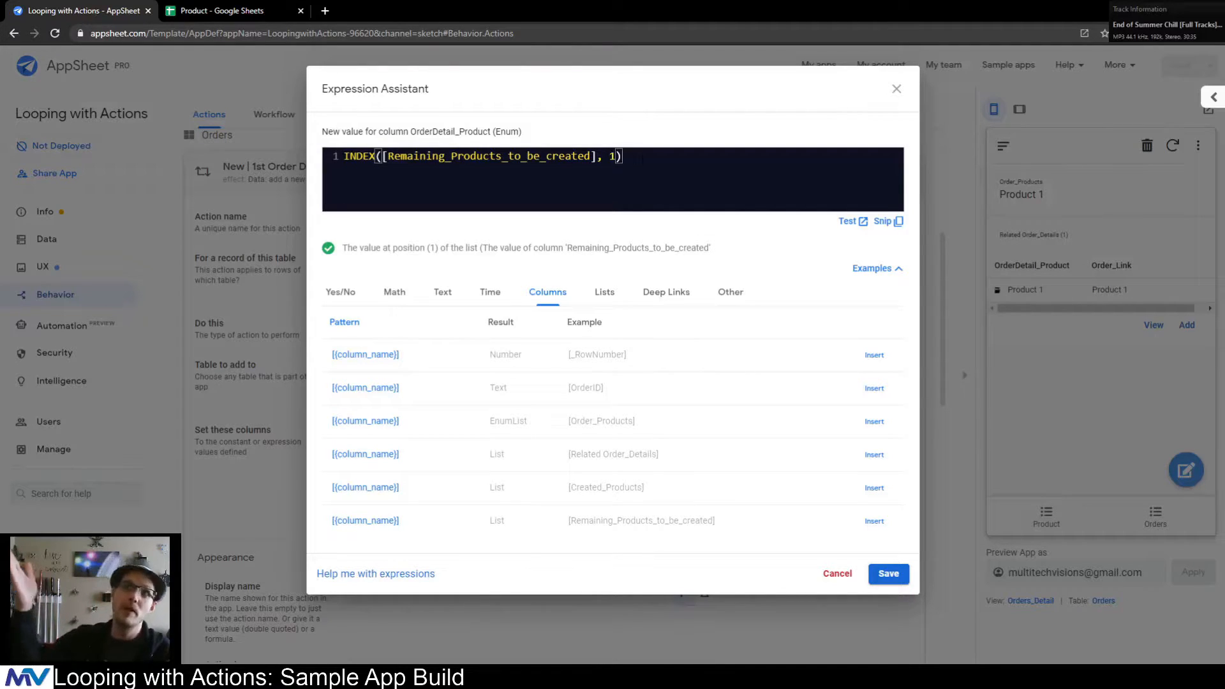
left_click(888, 574)
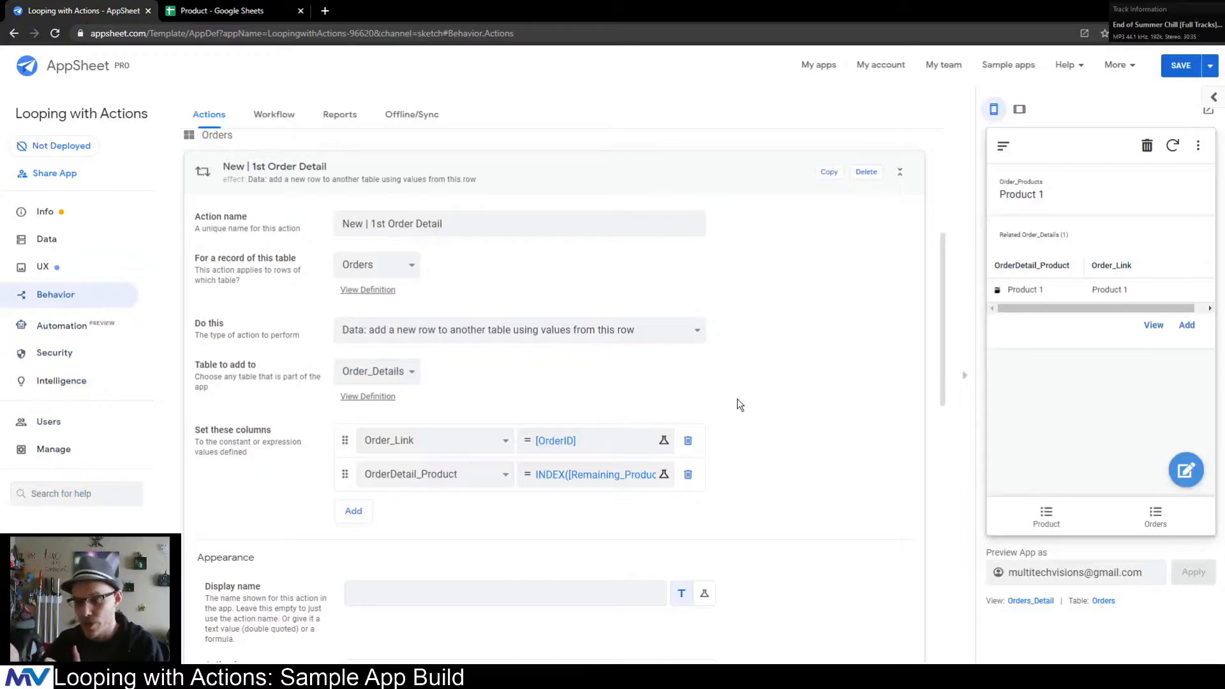
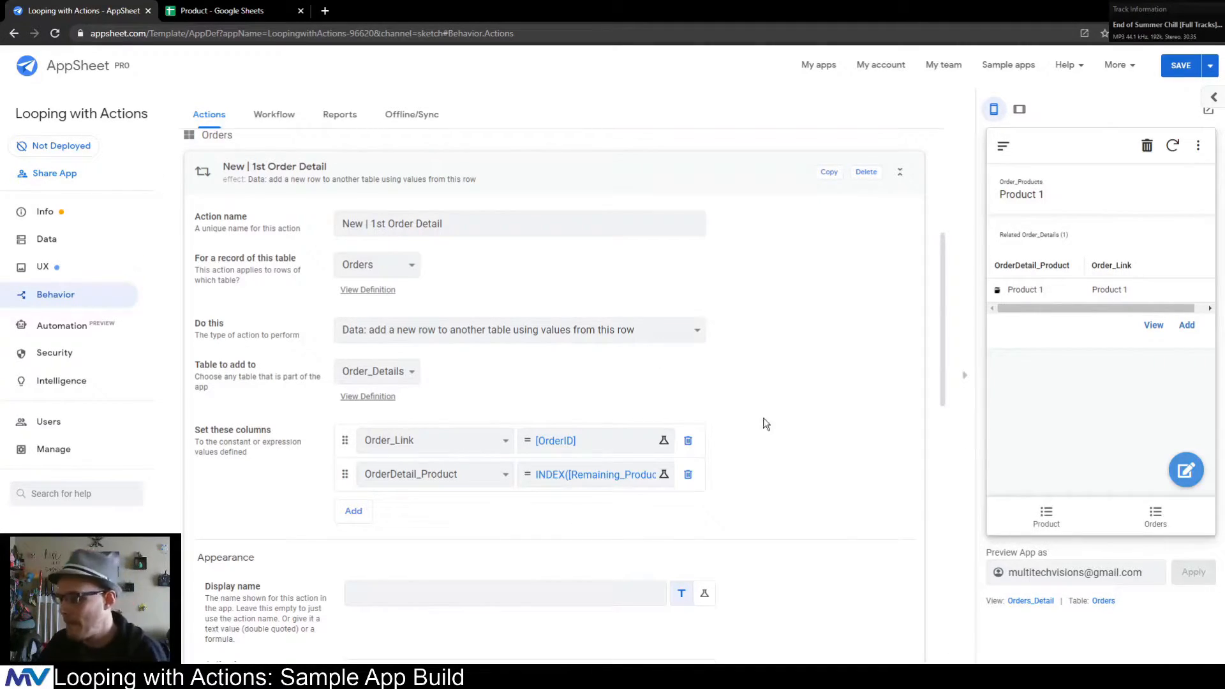
scroll(766, 419, "down", 8)
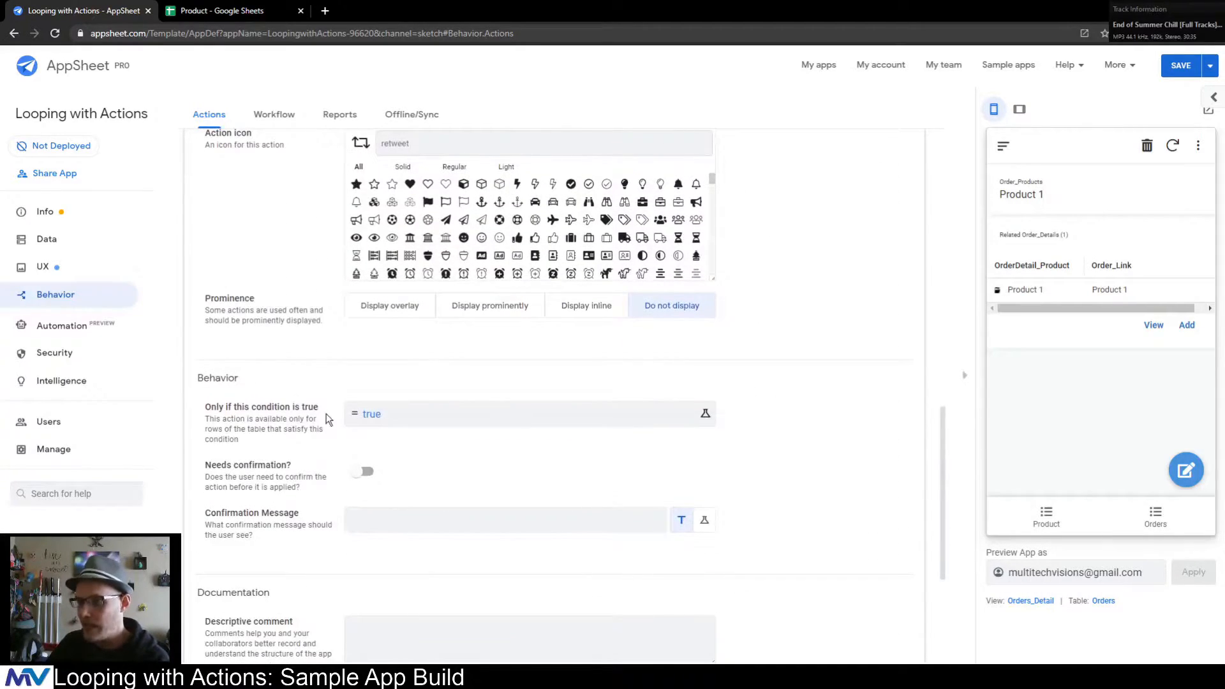
left_click(382, 420)
left_click_drag(382, 174, 331, 173)
key("BackSpace")
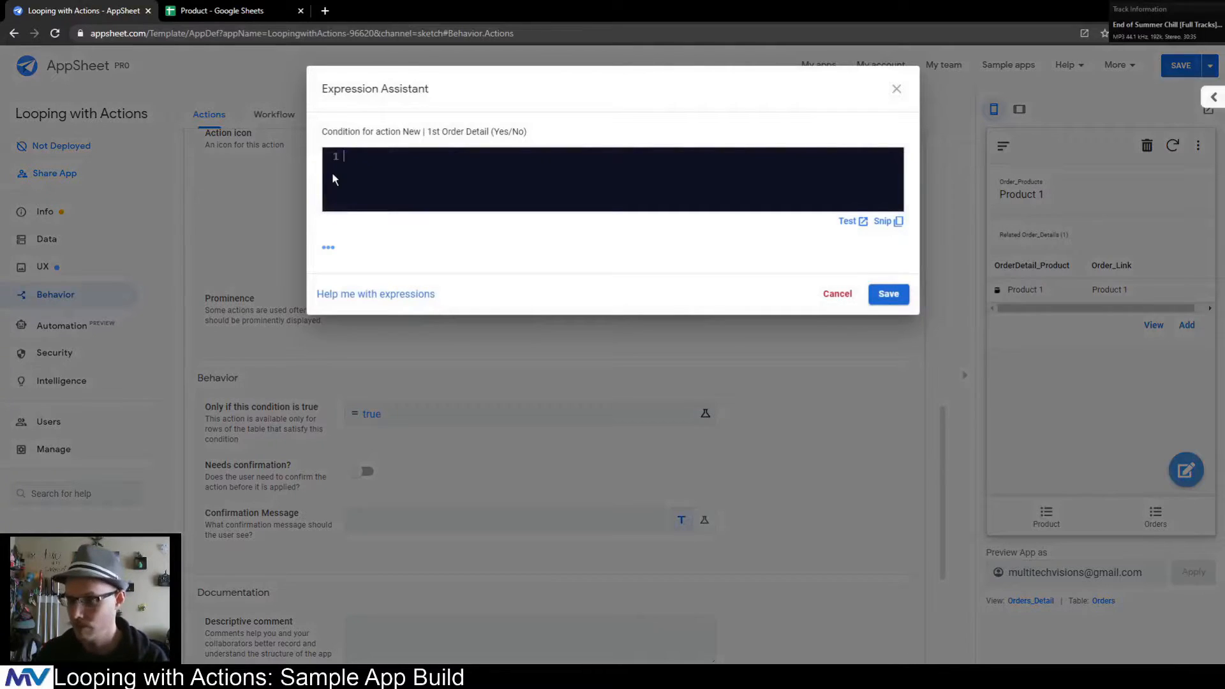
type("isnotblank(")
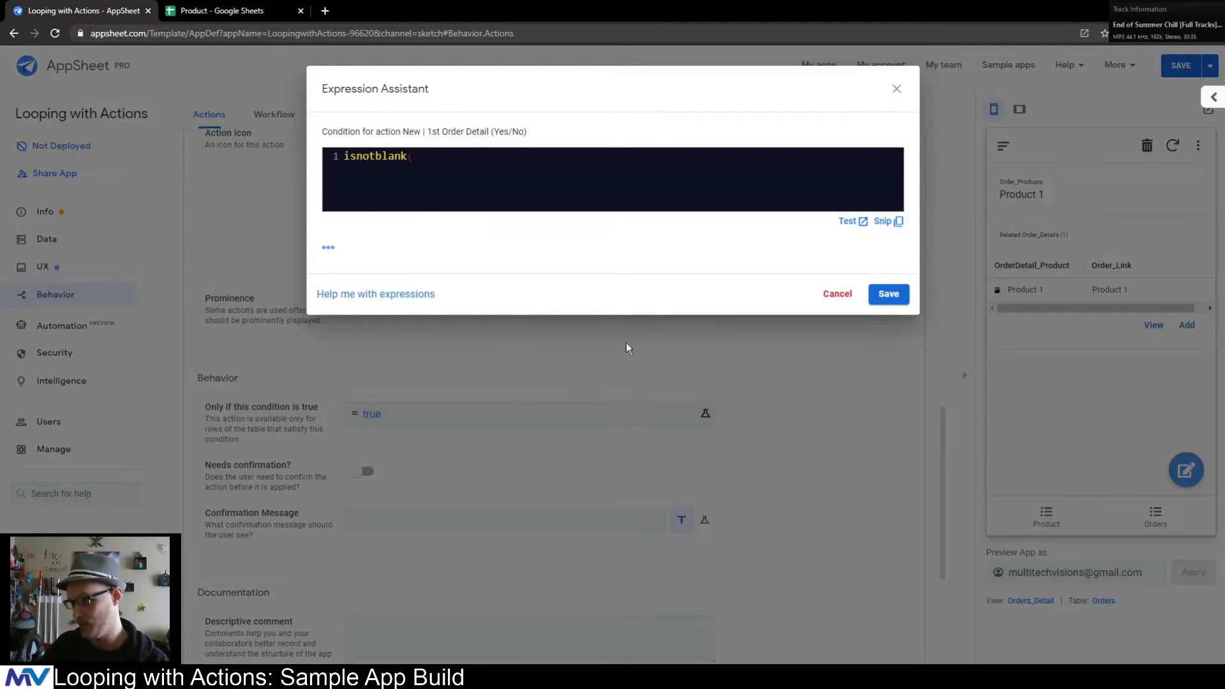
left_click(576, 349)
- Set the run condition of the New | 1st Order Detail action to isnotblank([Remaining_Products_to_be_created])
scroll(574, 386, "up", 7)
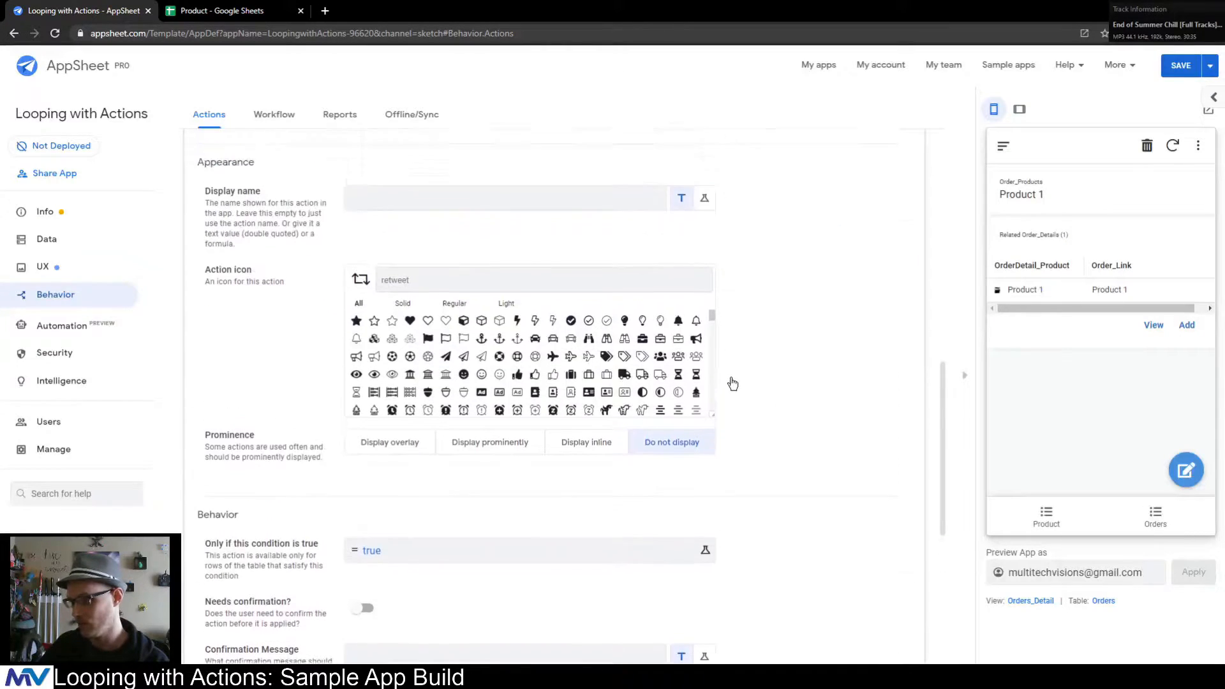
left_click(577, 368)
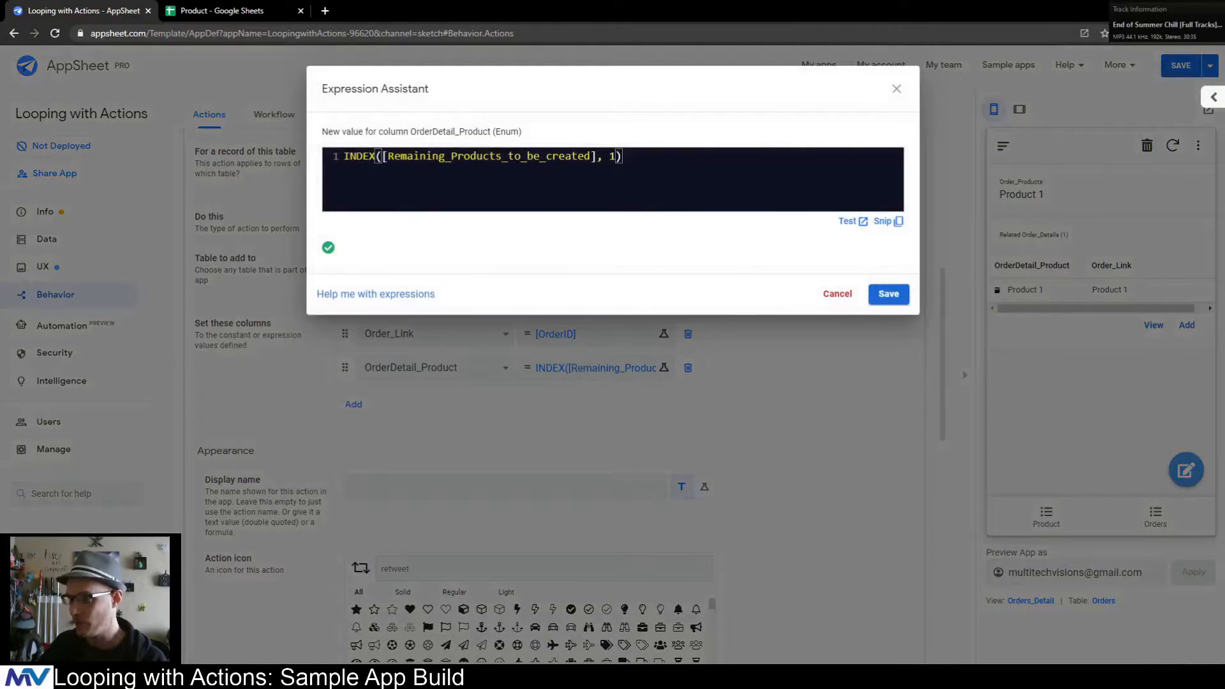
left_click(895, 90)
scroll(753, 368, "down", 5)
left_click(505, 525)
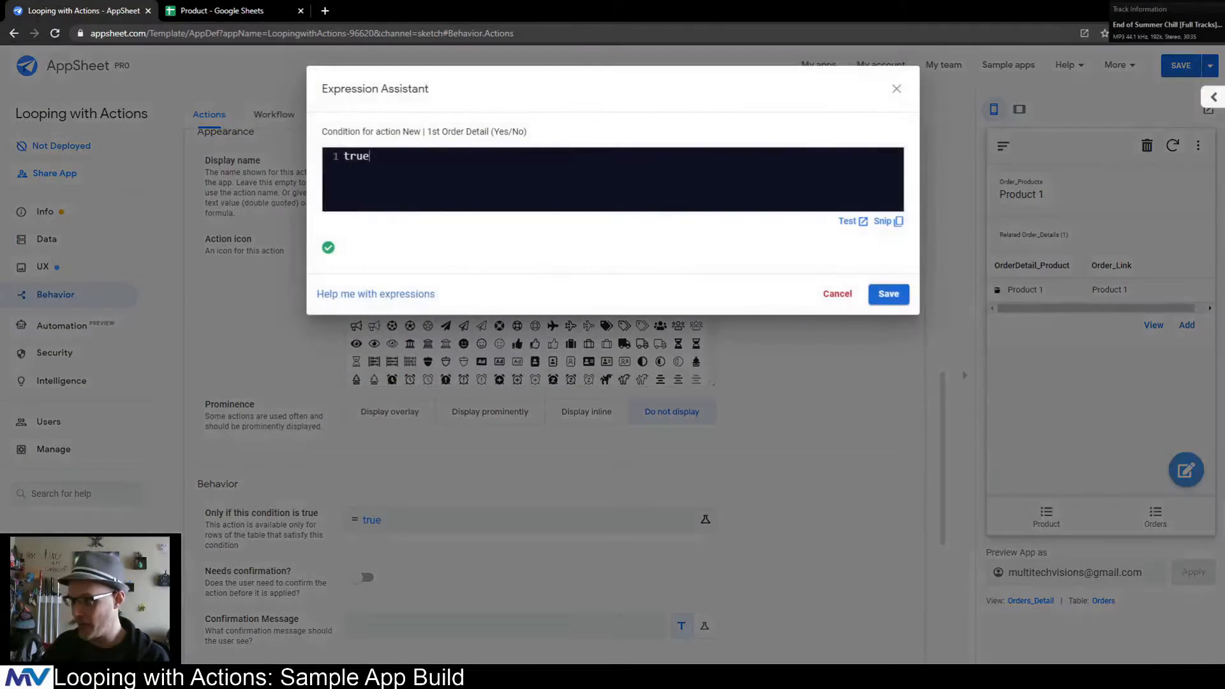
left_click_drag(339, 158, 415, 179)
key("BackSpace")
type("isnotb")
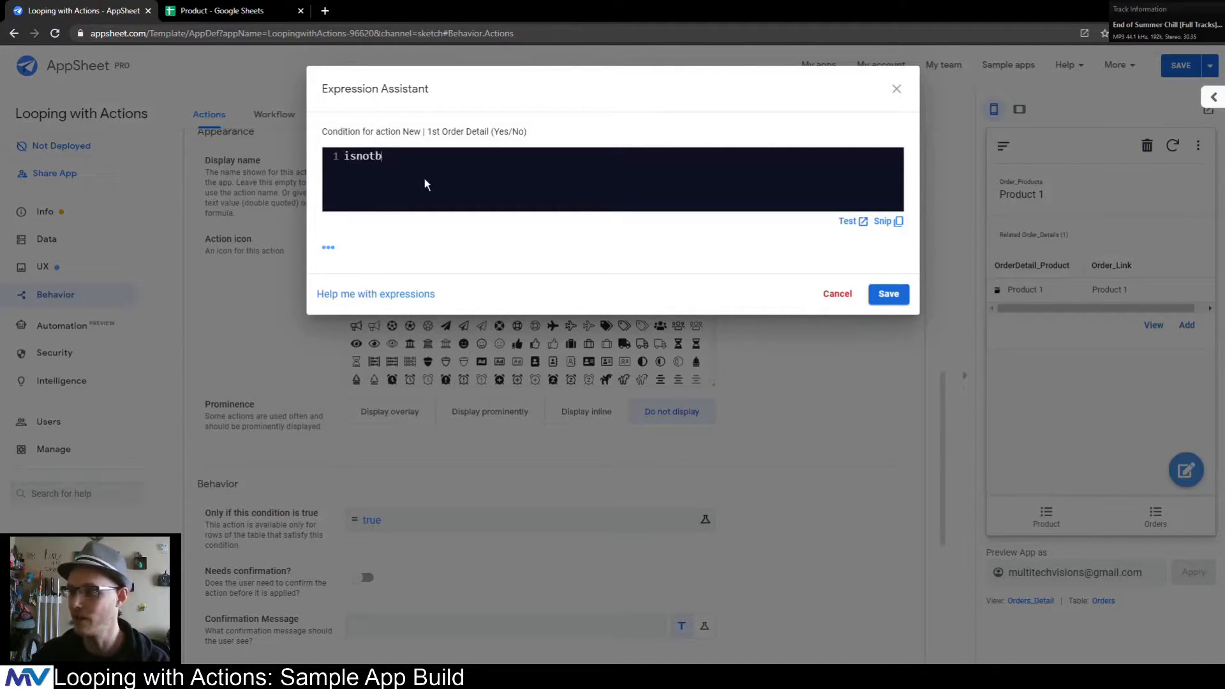
type("lank([Remaining_Products_to_be_created])")
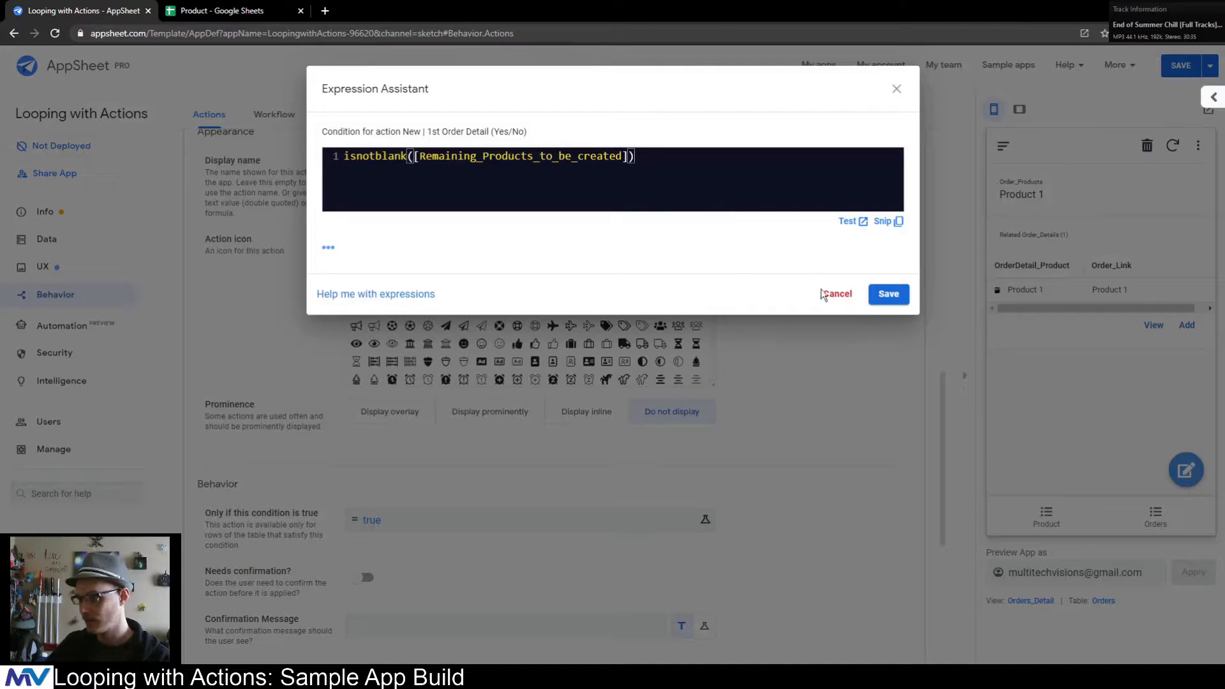
left_click(890, 310)
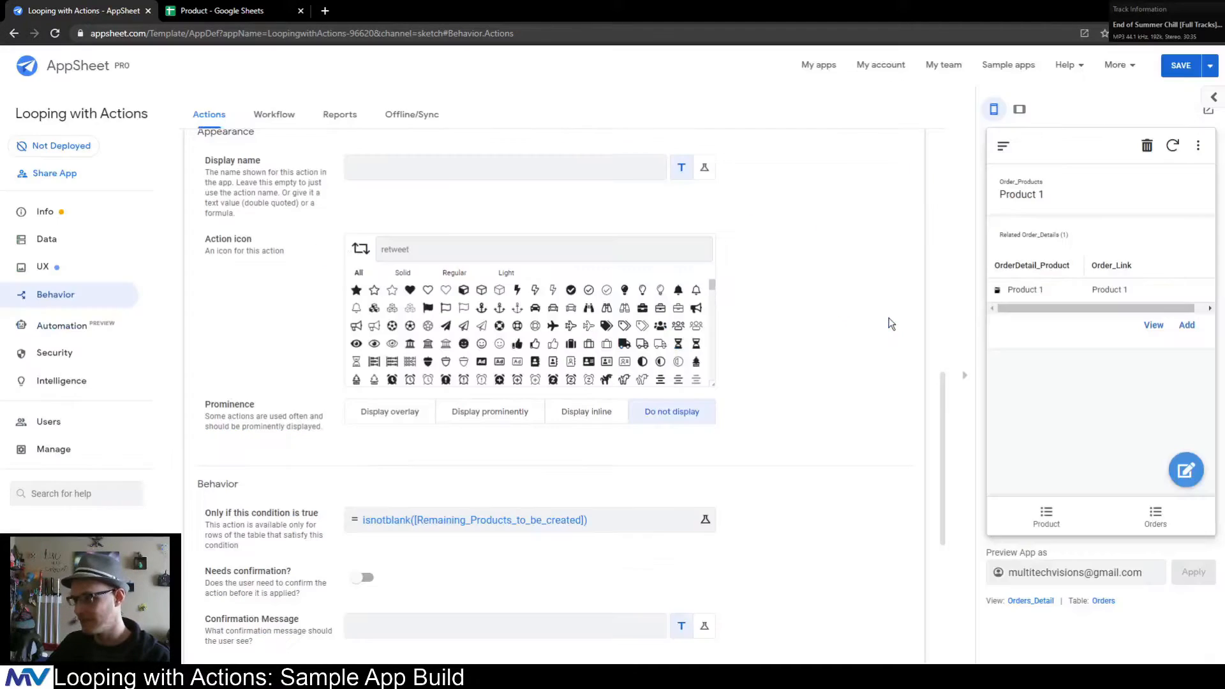
- Save the app and collapse the New | 1st Order Detail action
scroll(825, 388, "down", 1)
scroll(829, 389, "up", 3)
scroll(829, 389, "down", 2)
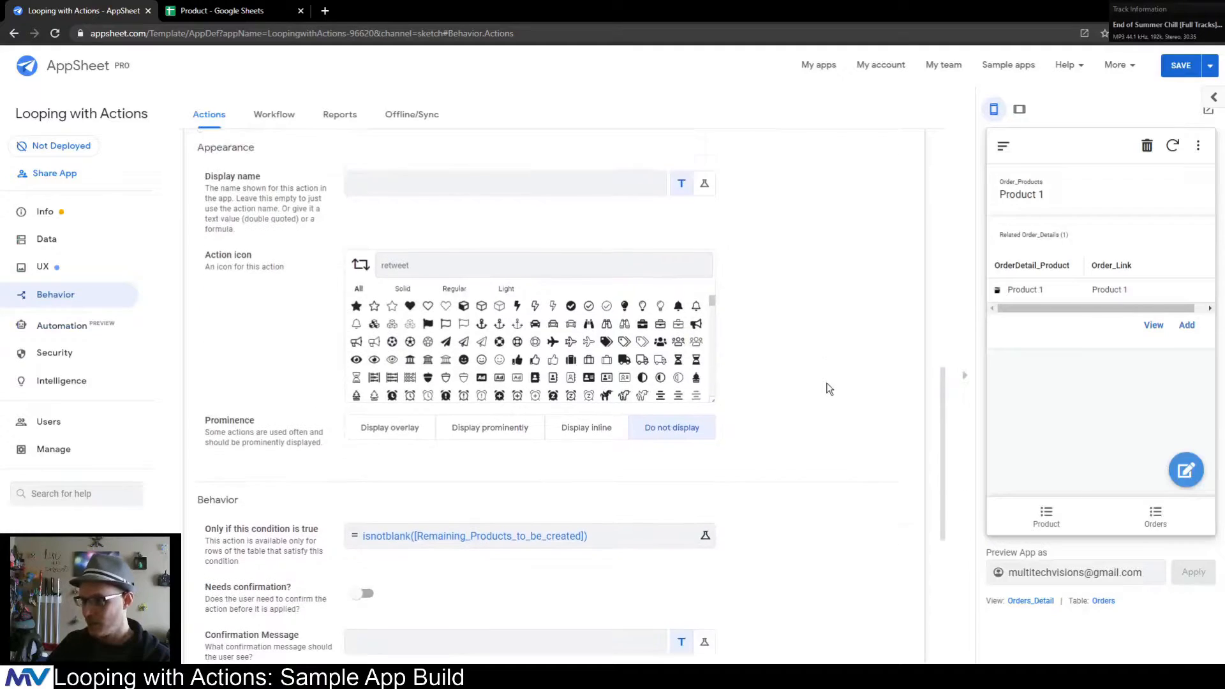
scroll(829, 390, "up", 6)
left_click(1180, 66)
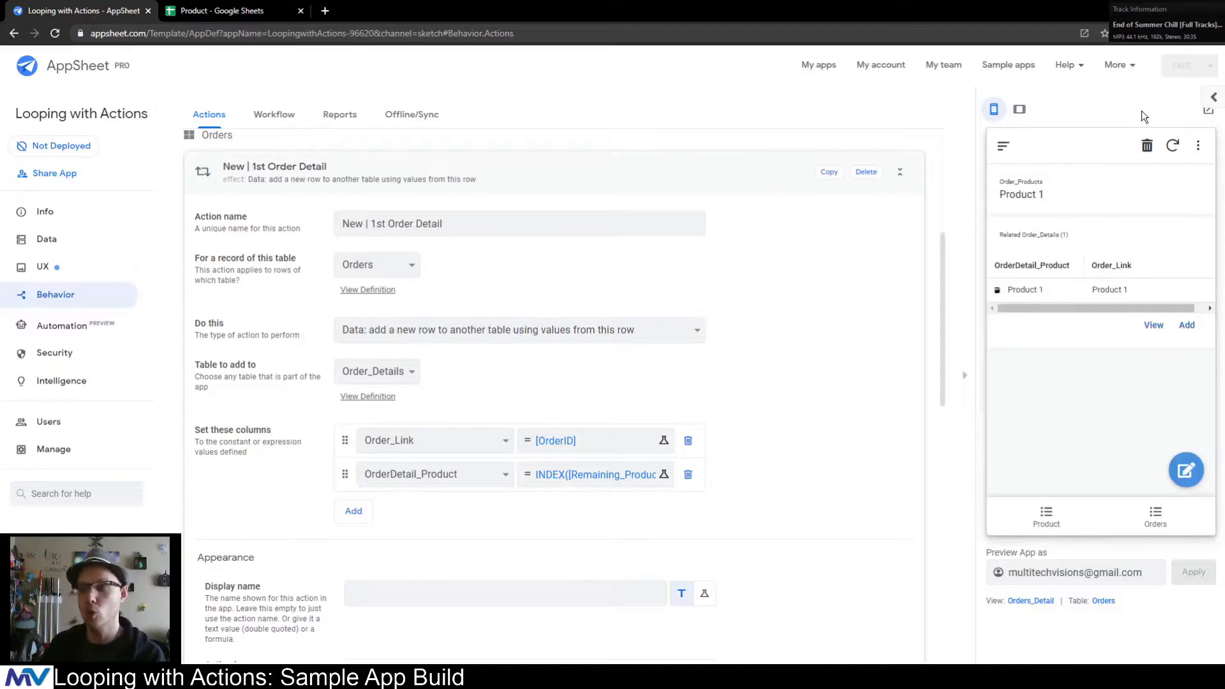
scroll(705, 315, "up", 3)
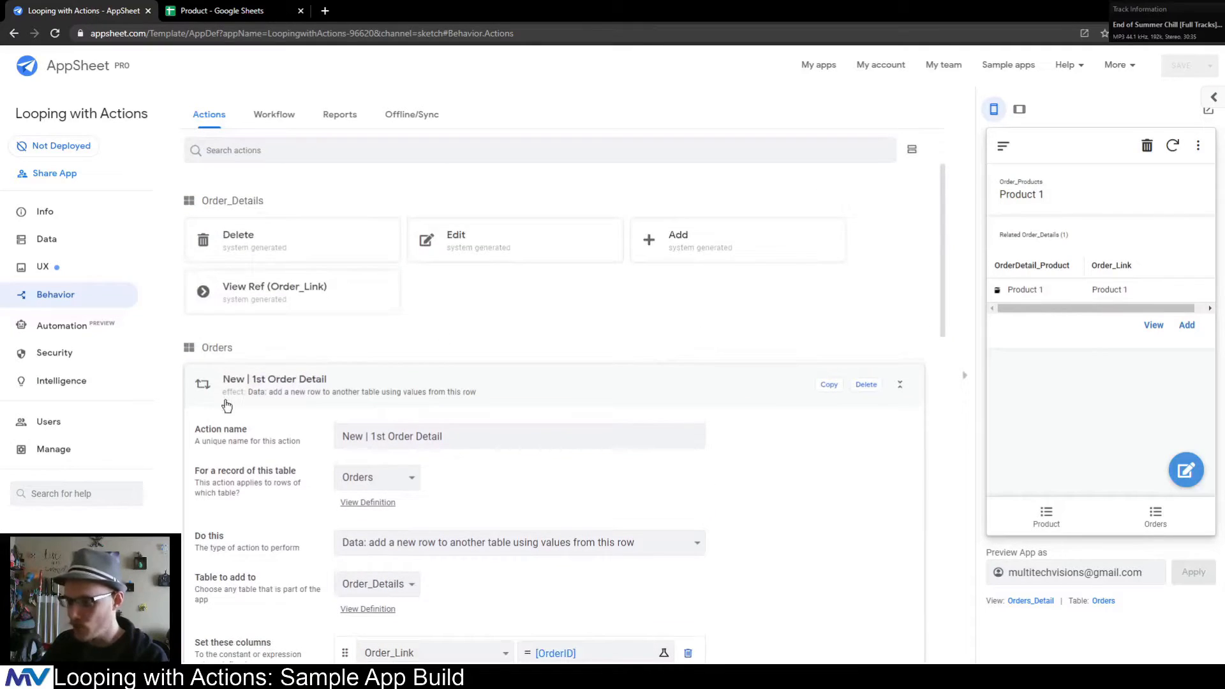
left_click(261, 399)
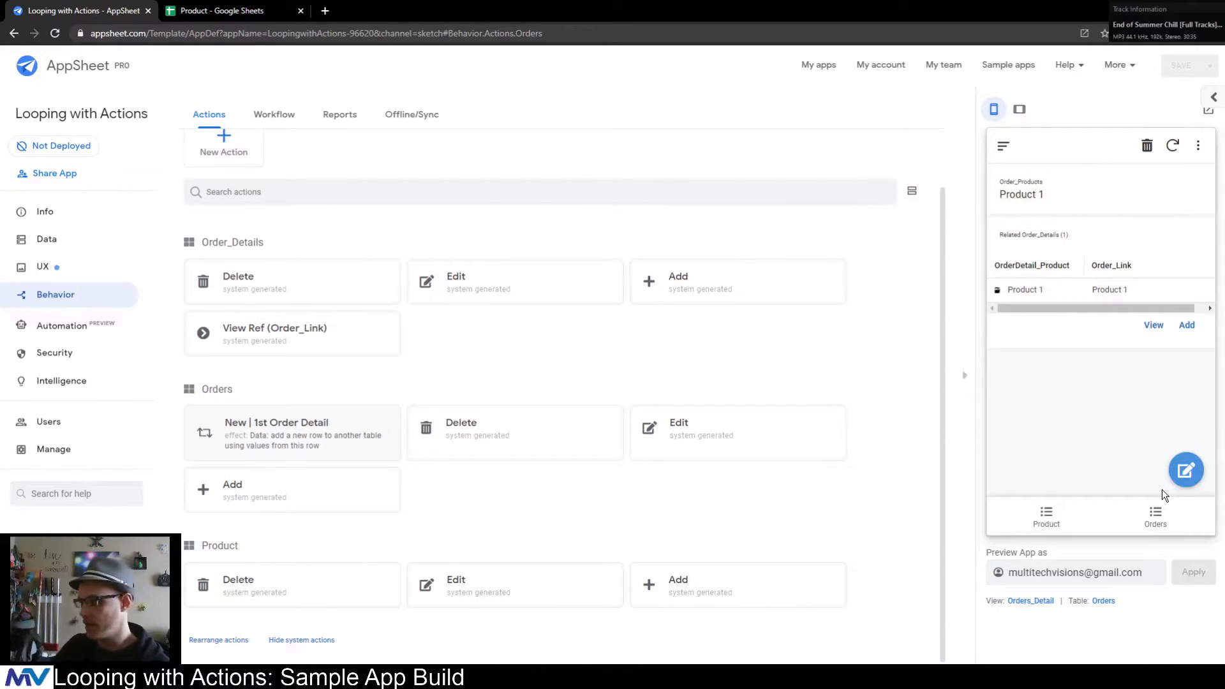
- Create an order in the app preview with Product 1 and Product 2 in Order_Products and save it
left_click(1159, 513)
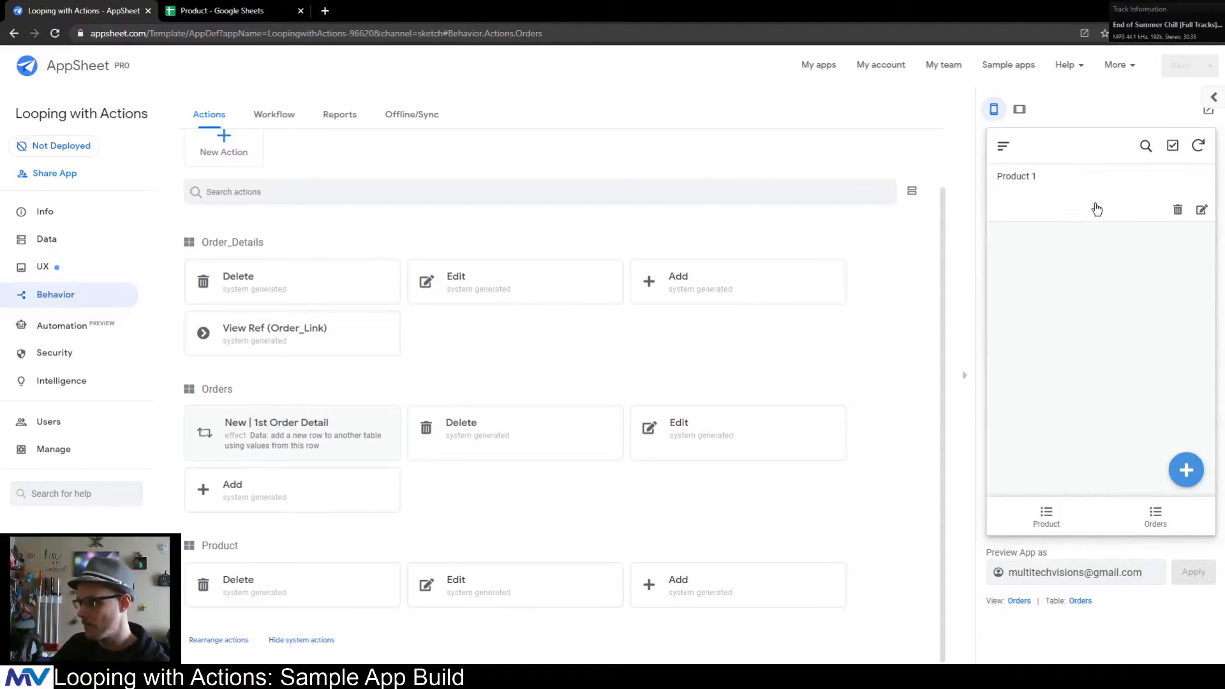
left_click(1186, 471)
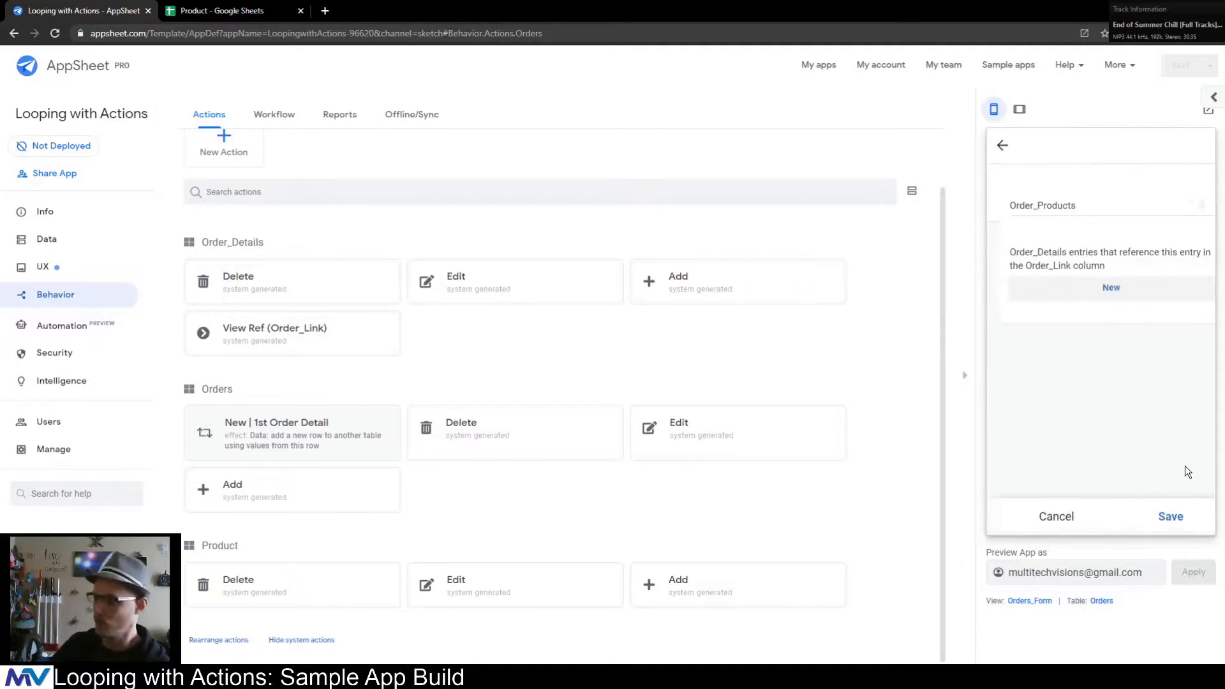
left_click(1063, 212)
left_click(1064, 216)
left_click(1092, 273)
left_click(1171, 504)
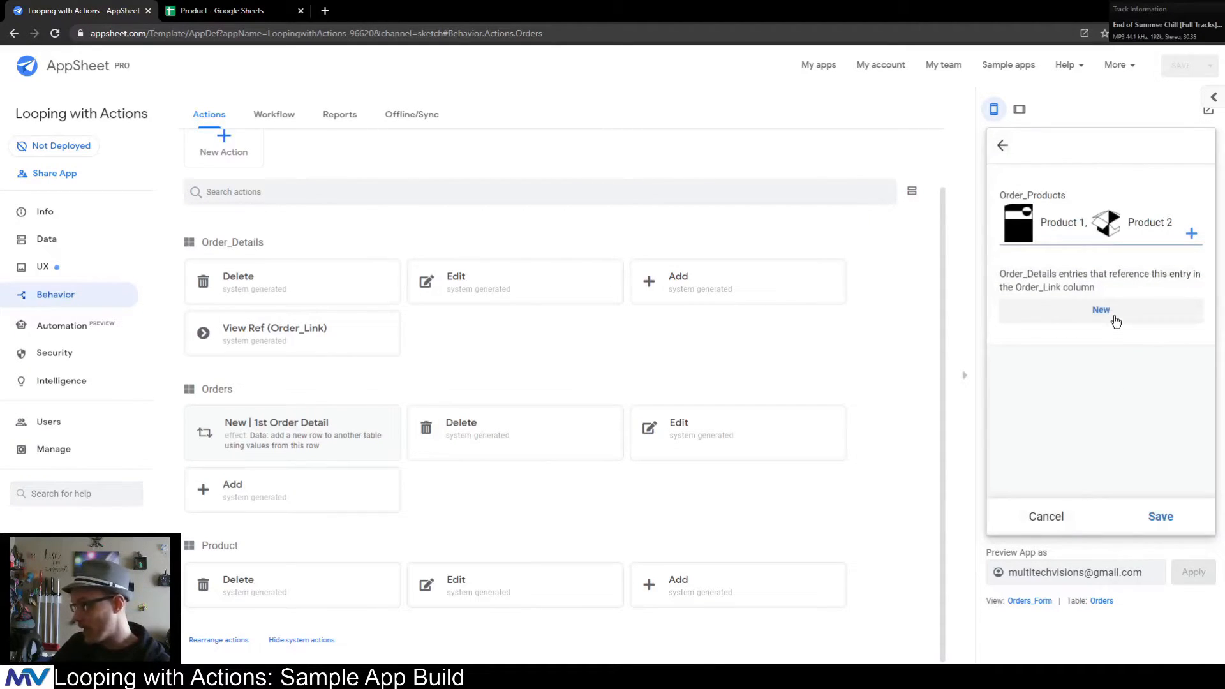
left_click(1158, 515)
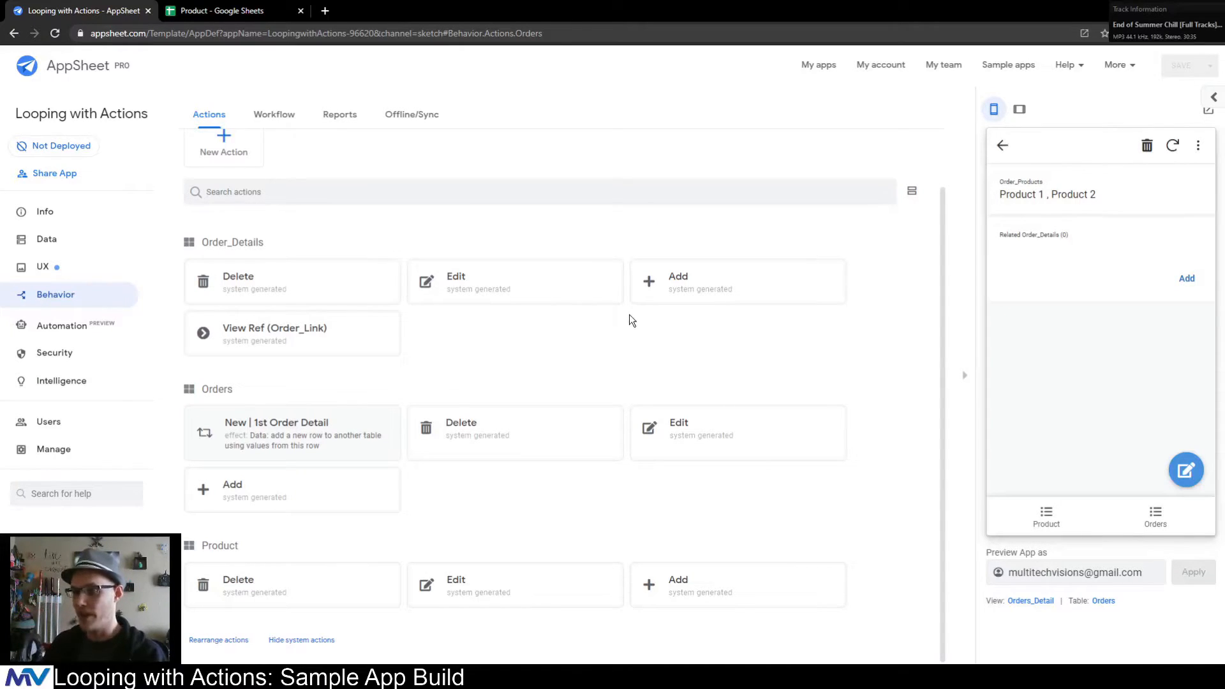
- Create a new action named Loop | Create order details for the Orders table
scroll(332, 324, "up", 1)
scroll(333, 324, "down", 1)
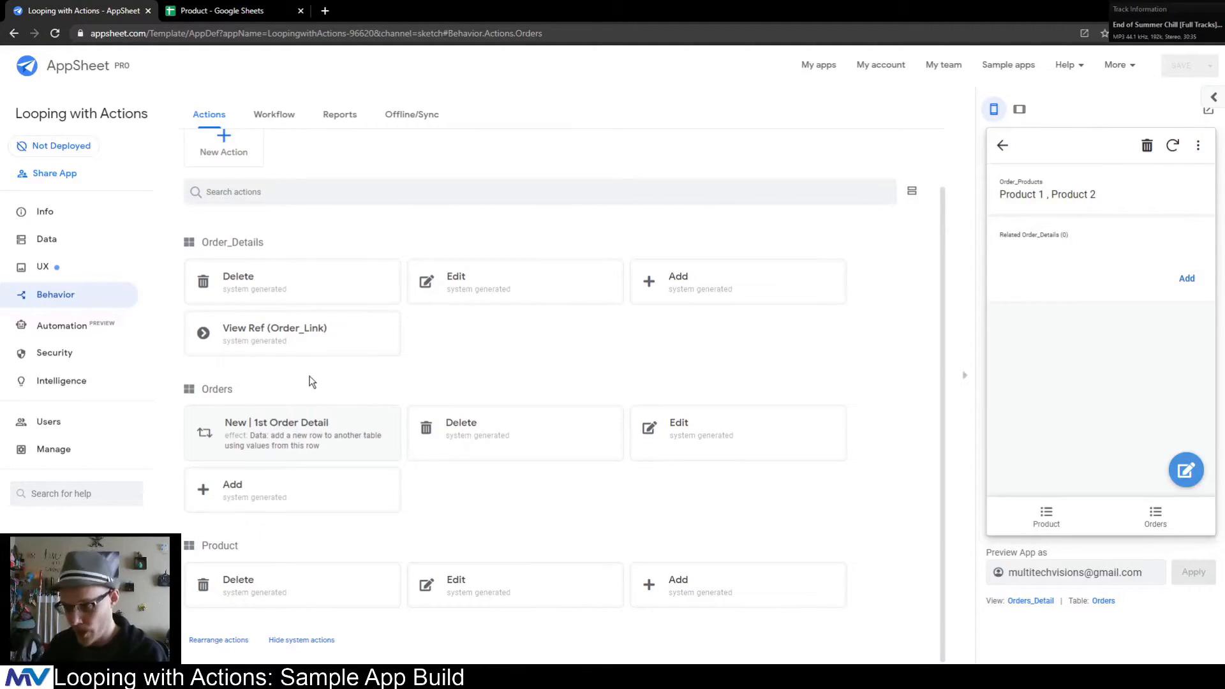
scroll(306, 386, "up", 1)
left_click(229, 219)
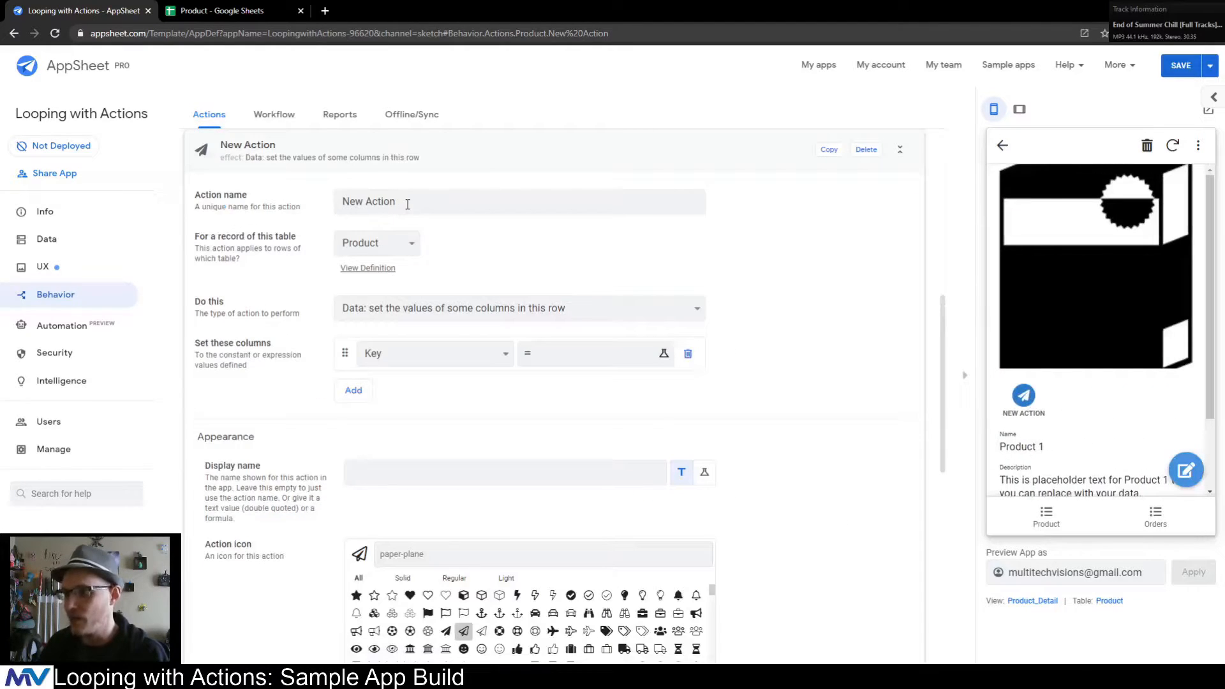
type("Loop |")
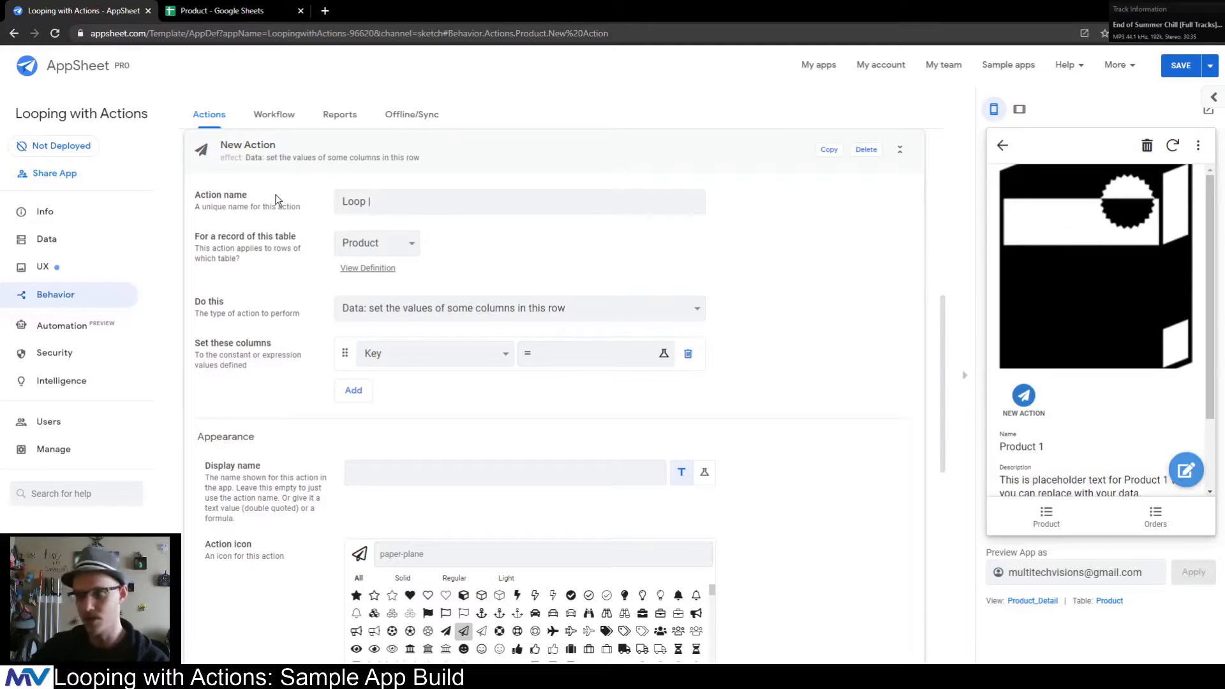
type(" Create order details")
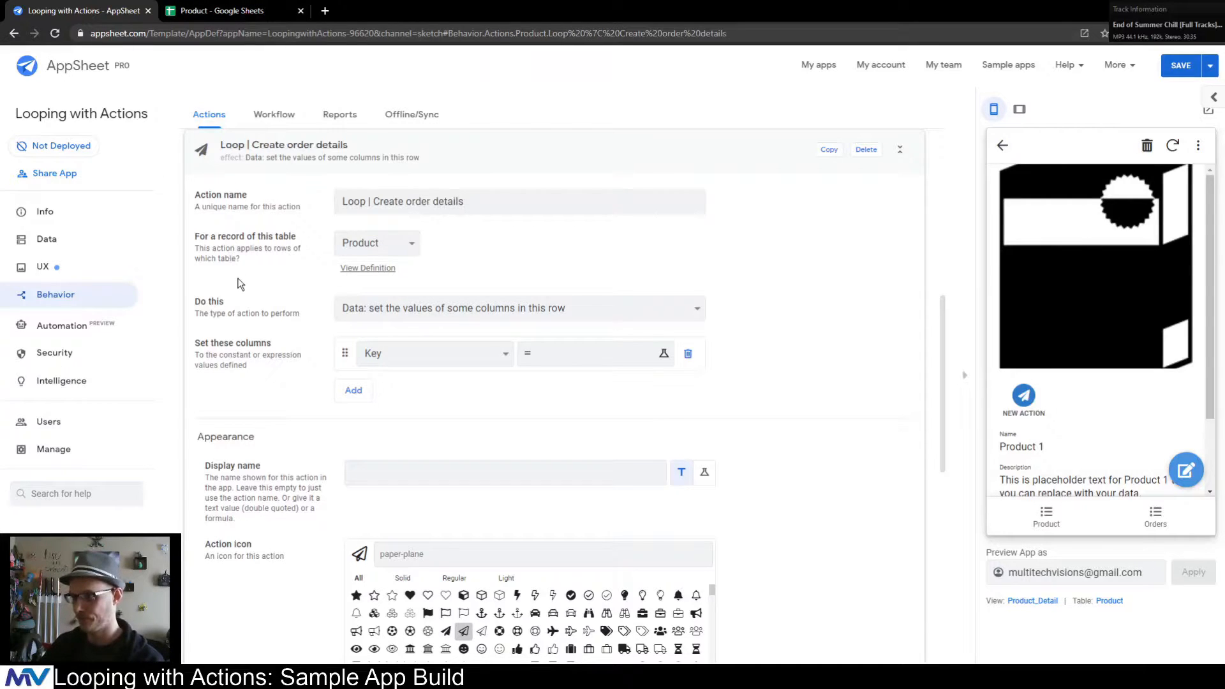
left_click(376, 249)
left_click(381, 275)
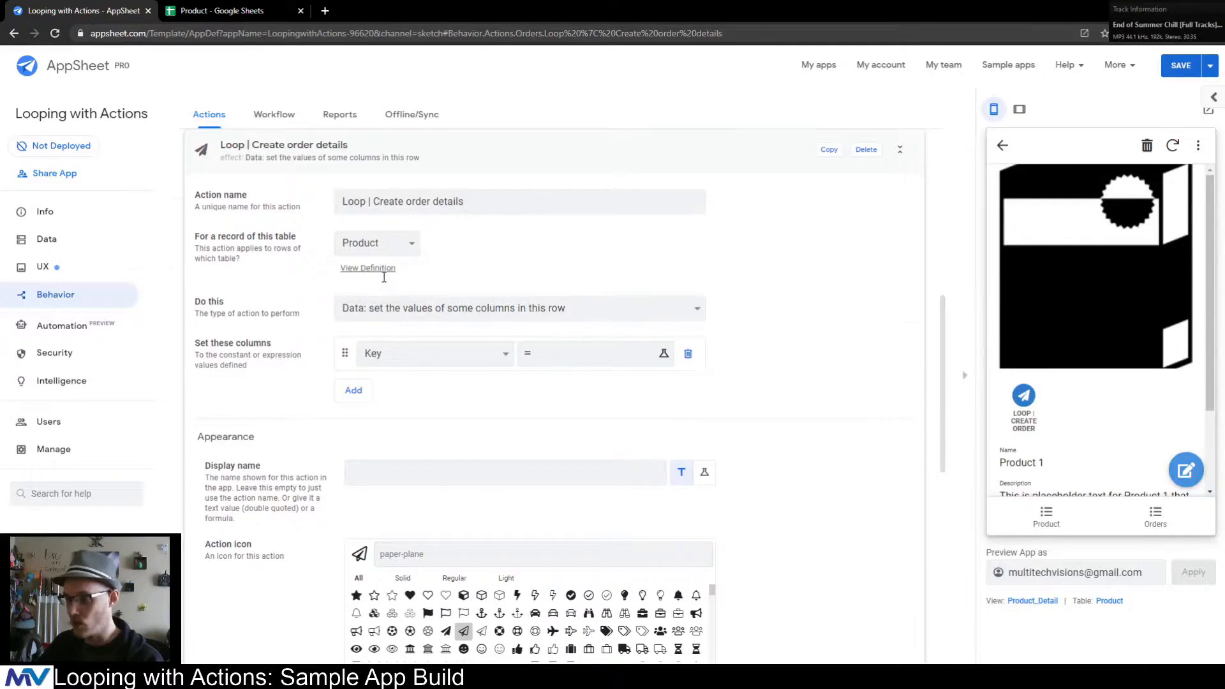
- Make the loop action a grouped sequence of actions with New | 1st Order Detail as its first action
left_click(469, 309)
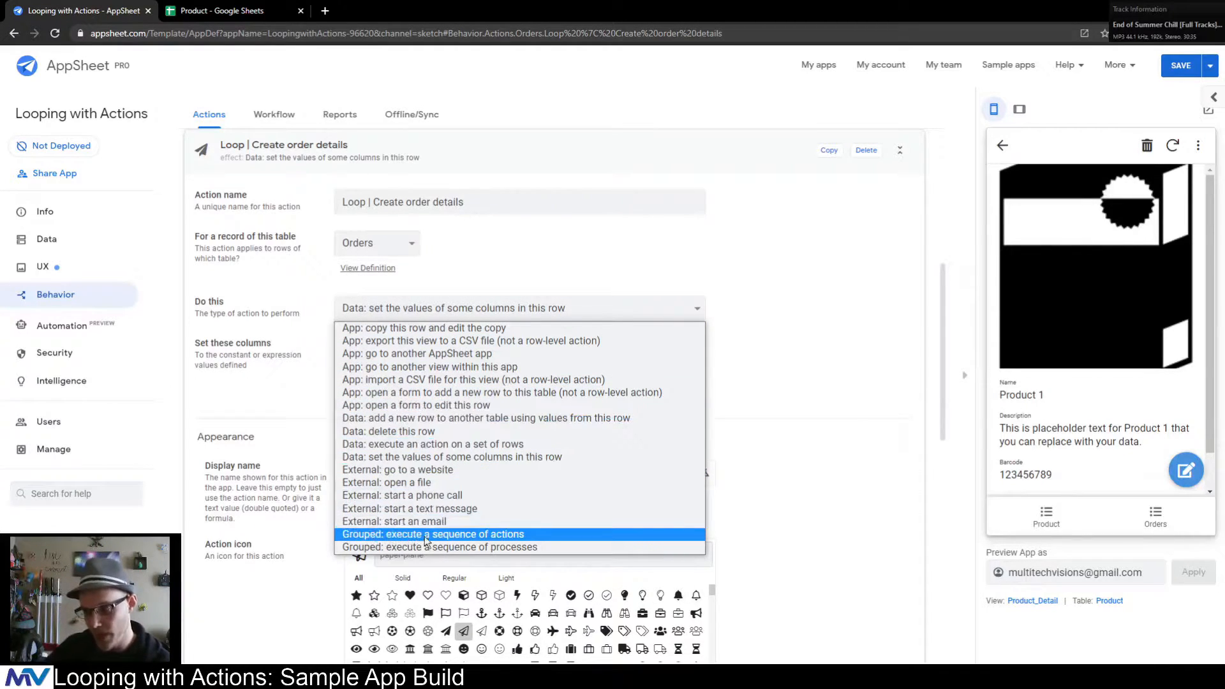
left_click(541, 533)
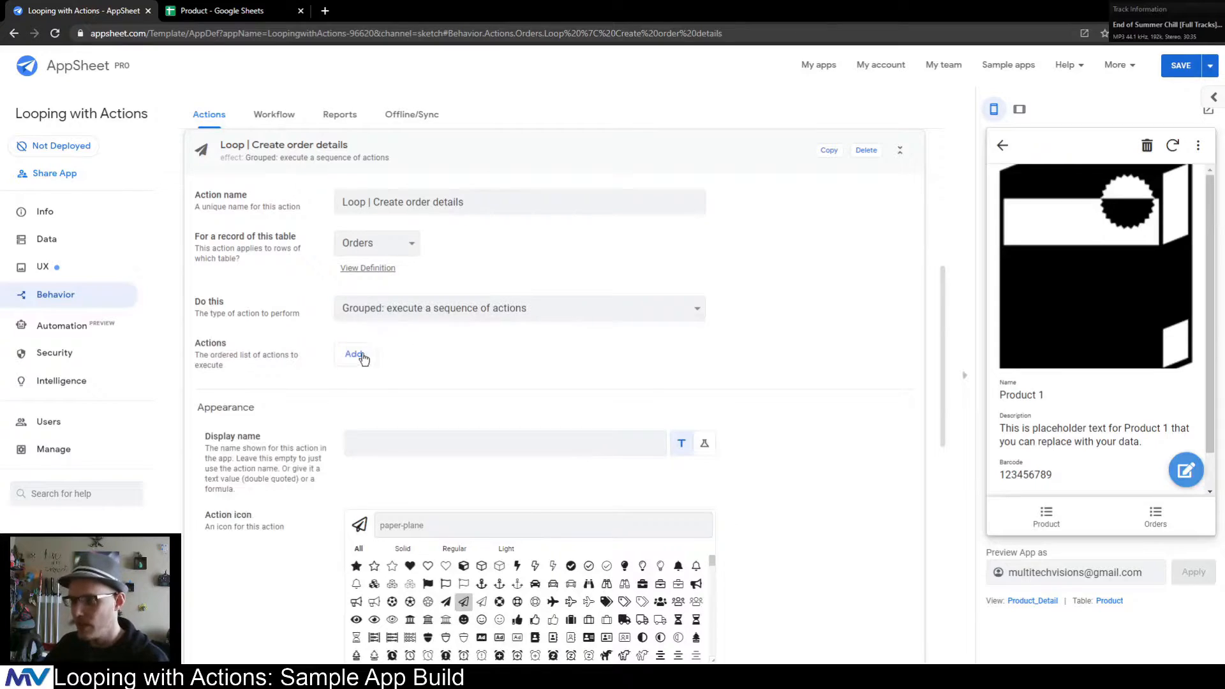
left_click(355, 354)
left_click(446, 361)
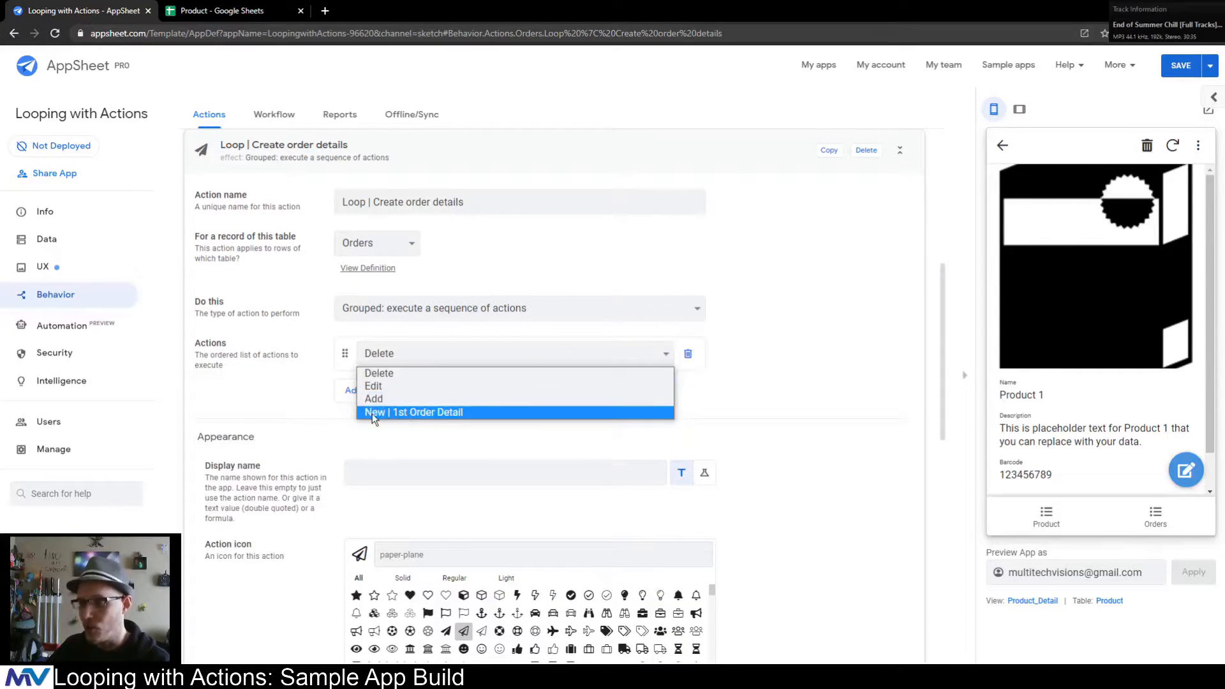
left_click(480, 411)
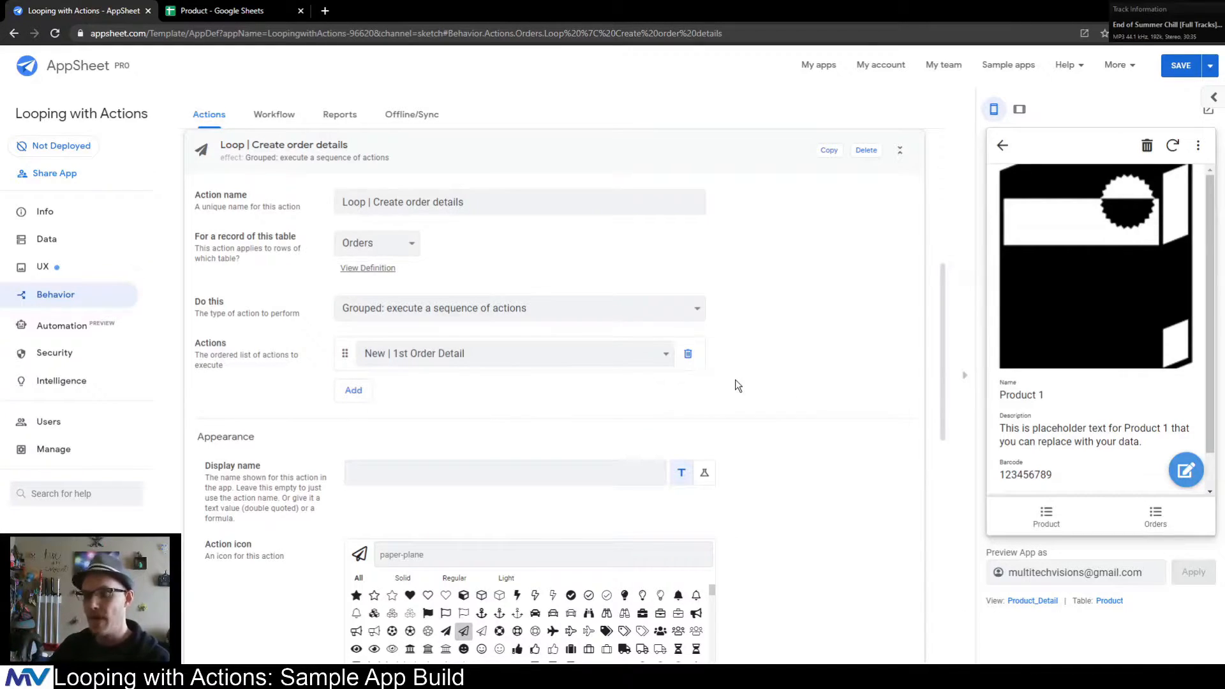
scroll(739, 385, "up", 6)
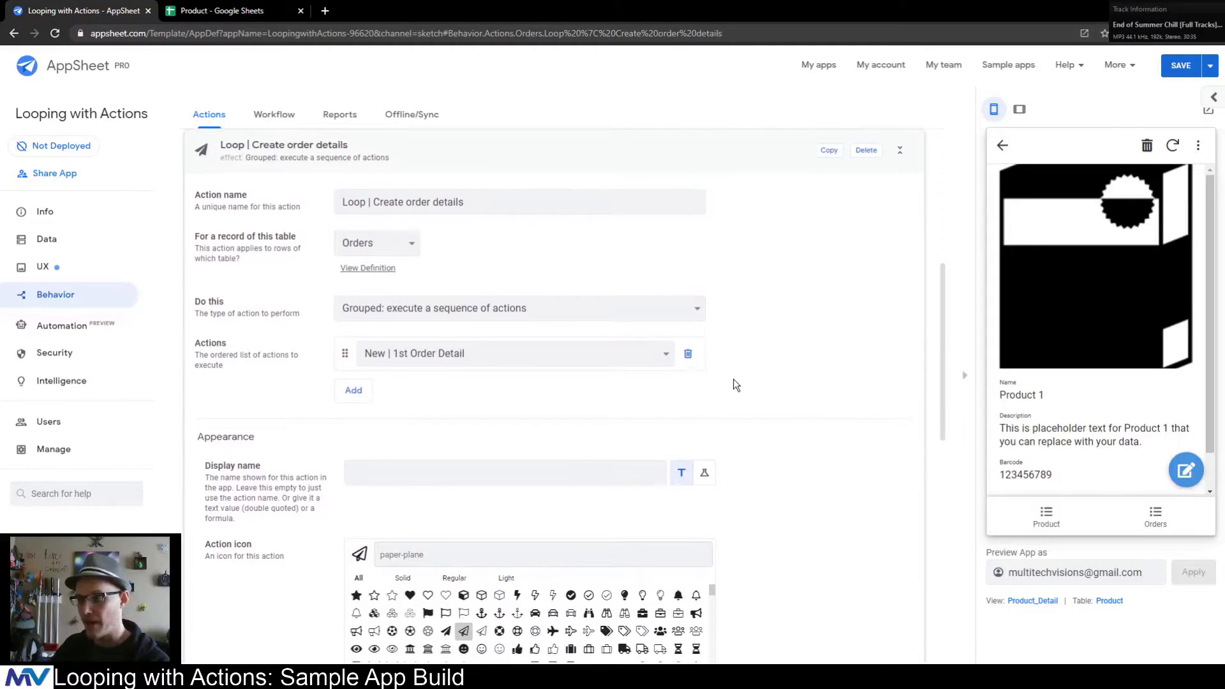
- Add a new action and name it "Loop (Repeater) | Create order details"
left_click(223, 211)
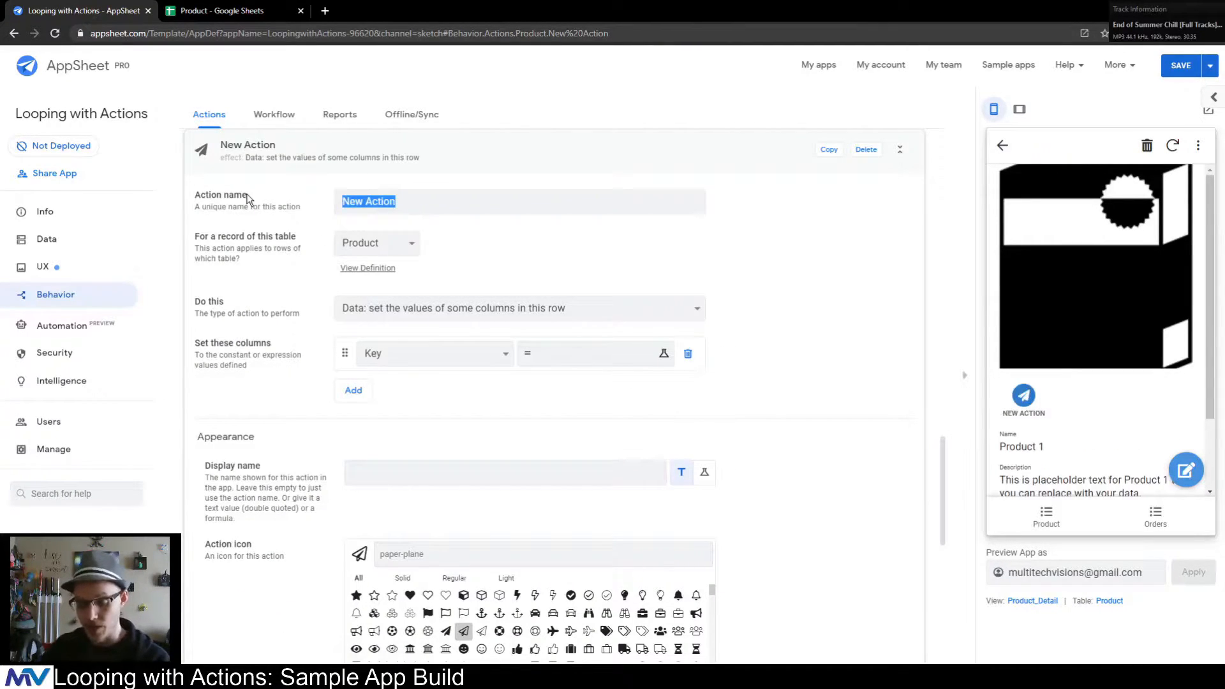
type("Loop (Repeate")
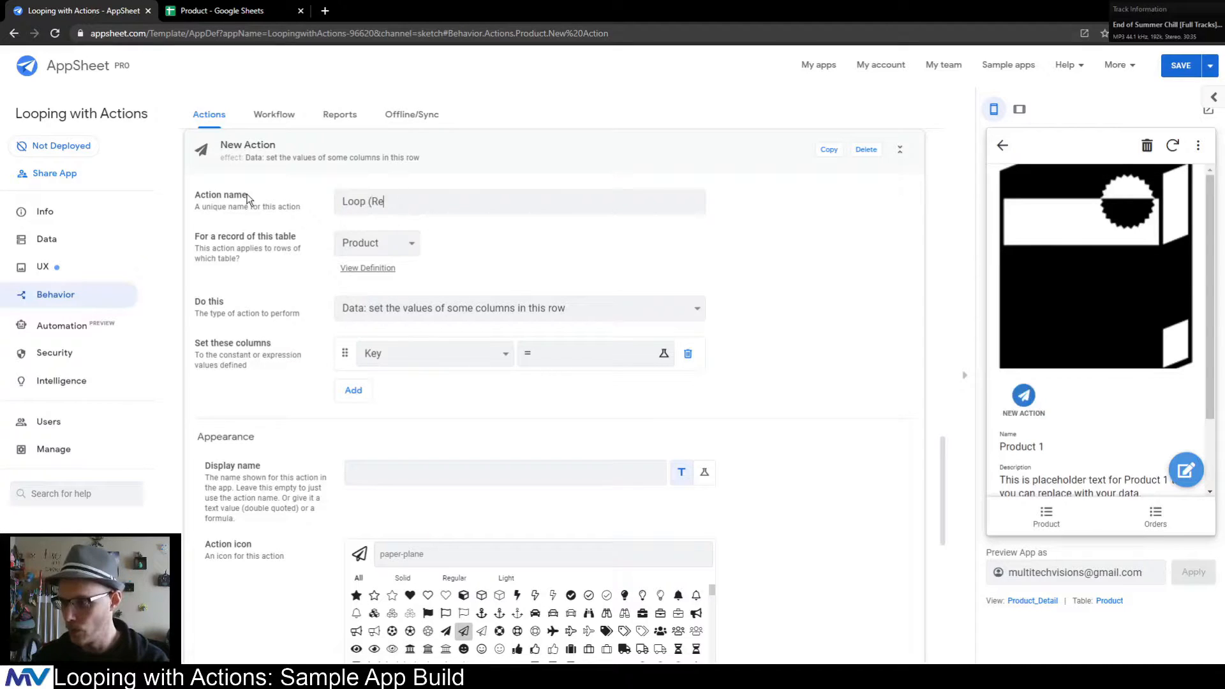
type("r) |")
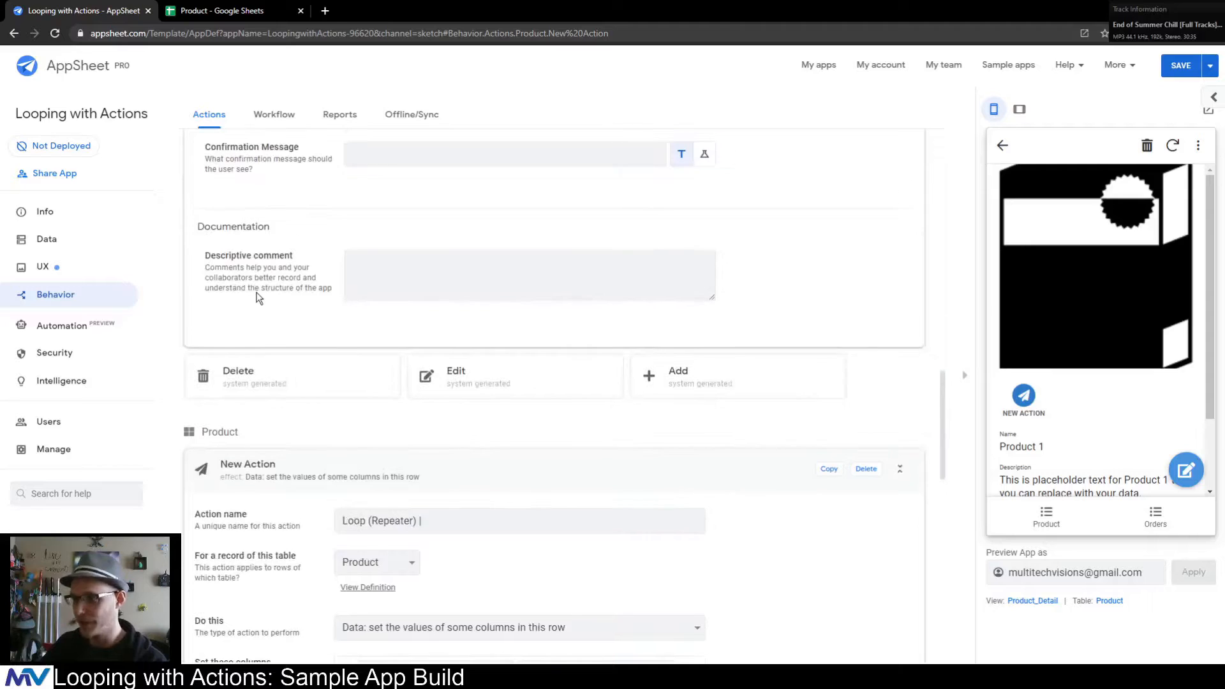
scroll(453, 453, "up", 3)
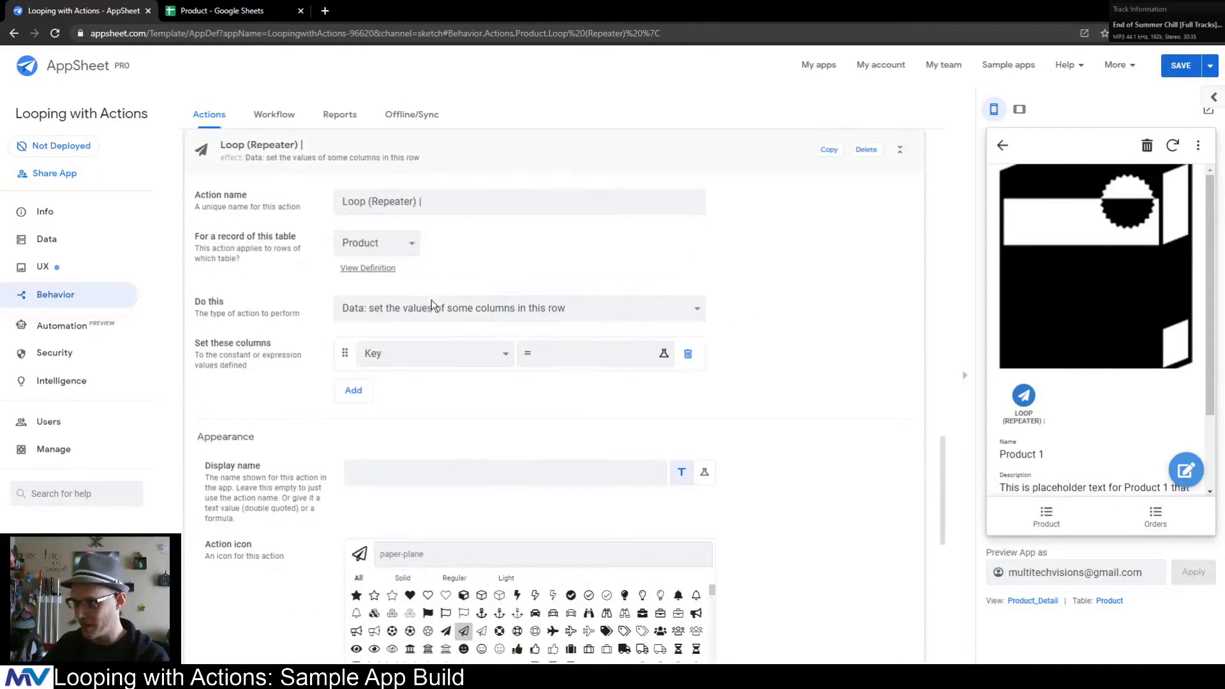
scroll(356, 325, "up", 13)
scroll(357, 331, "up", 3)
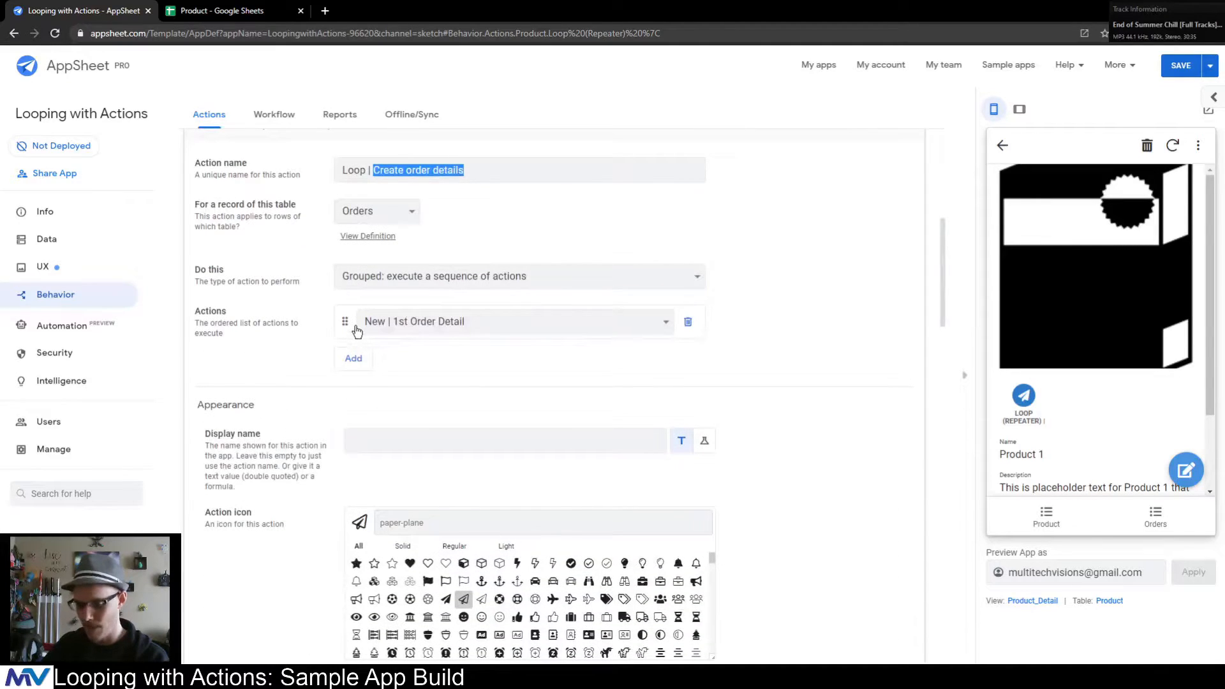
scroll(320, 336, "down", 15)
left_click(454, 305)
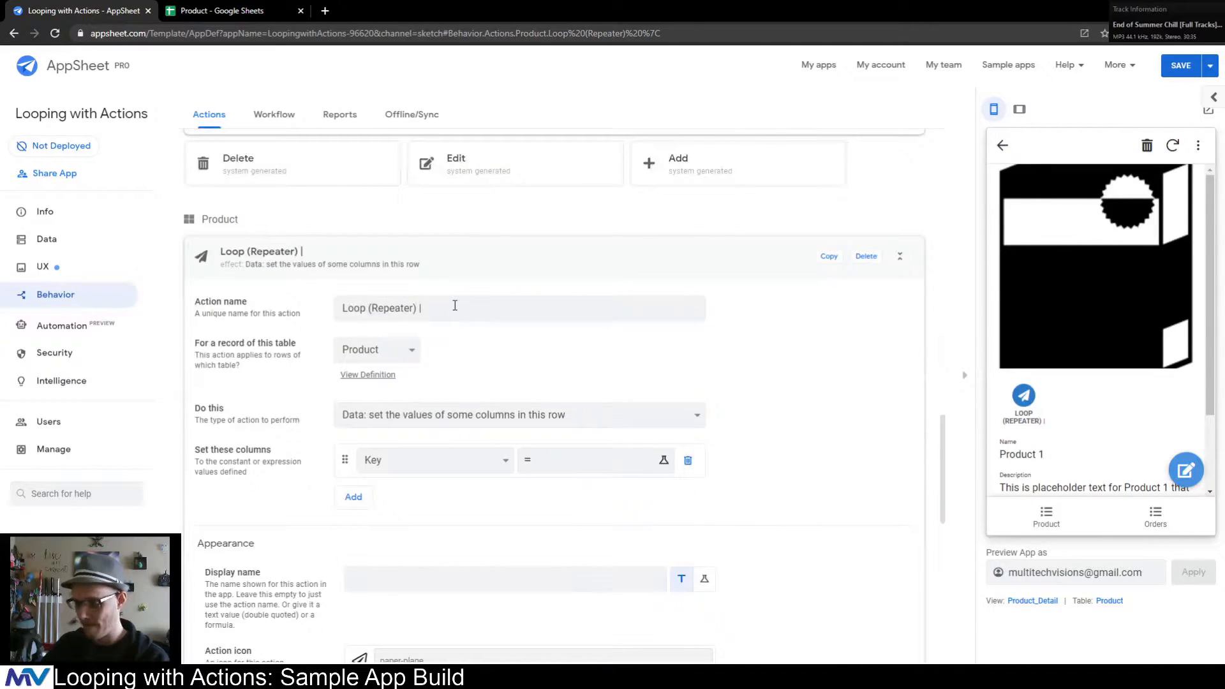
type("Create order details")
scroll(801, 386, "down", 2)
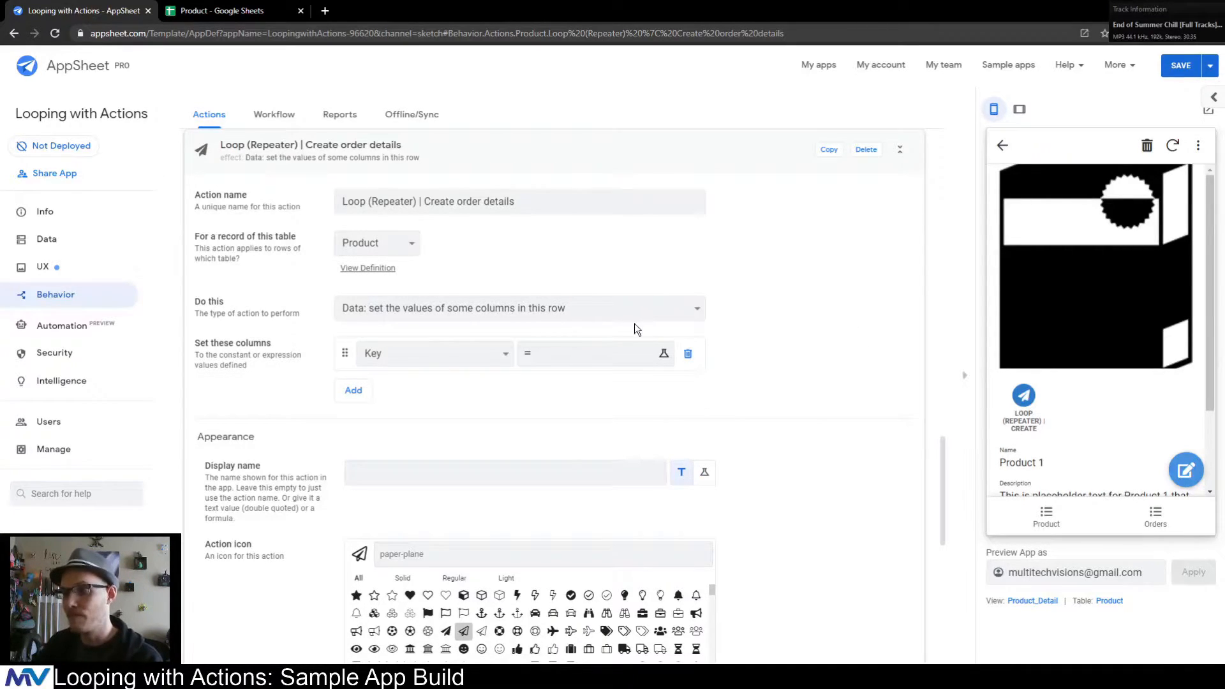
- Make the Loop (Repeater) action apply to records of the Orders table
scroll(574, 329, "up", 2)
left_click_drag(425, 306, 527, 307)
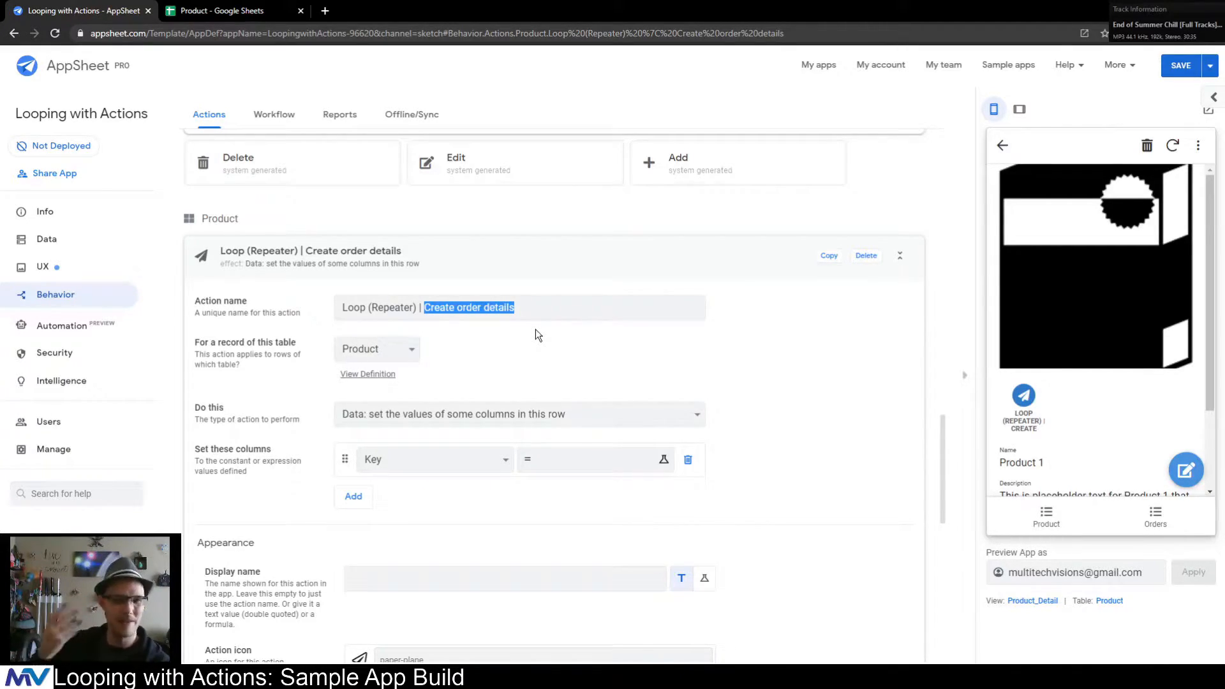
left_click(538, 350)
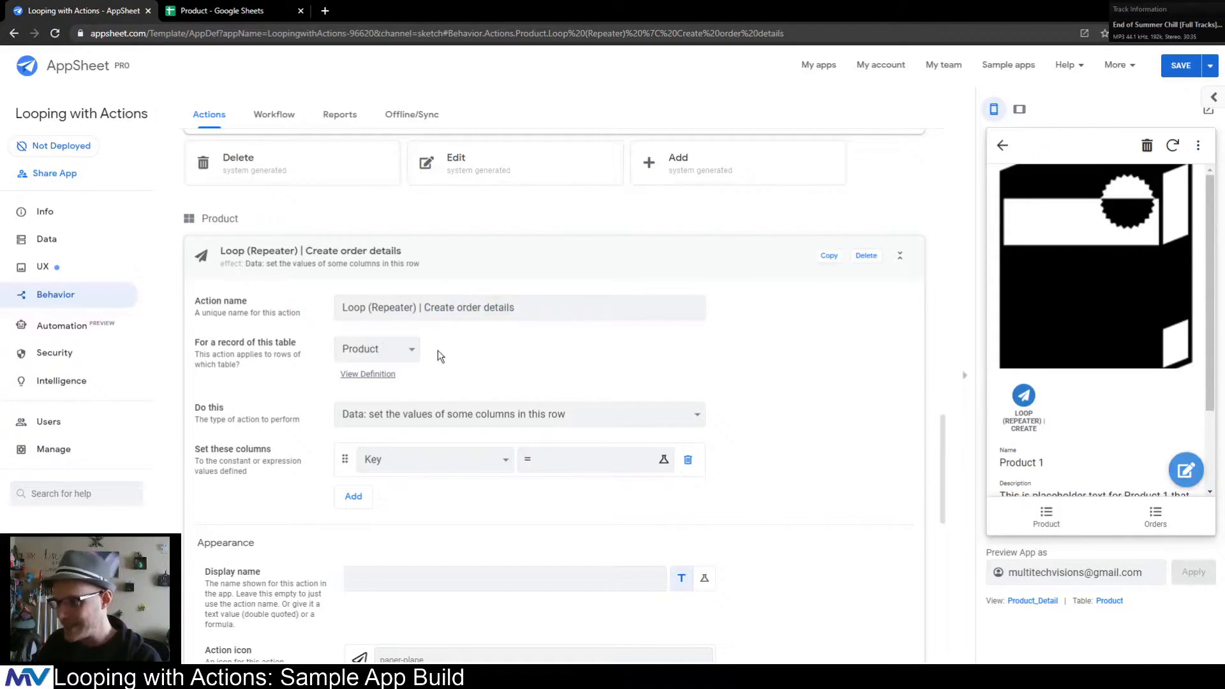
left_click(391, 351)
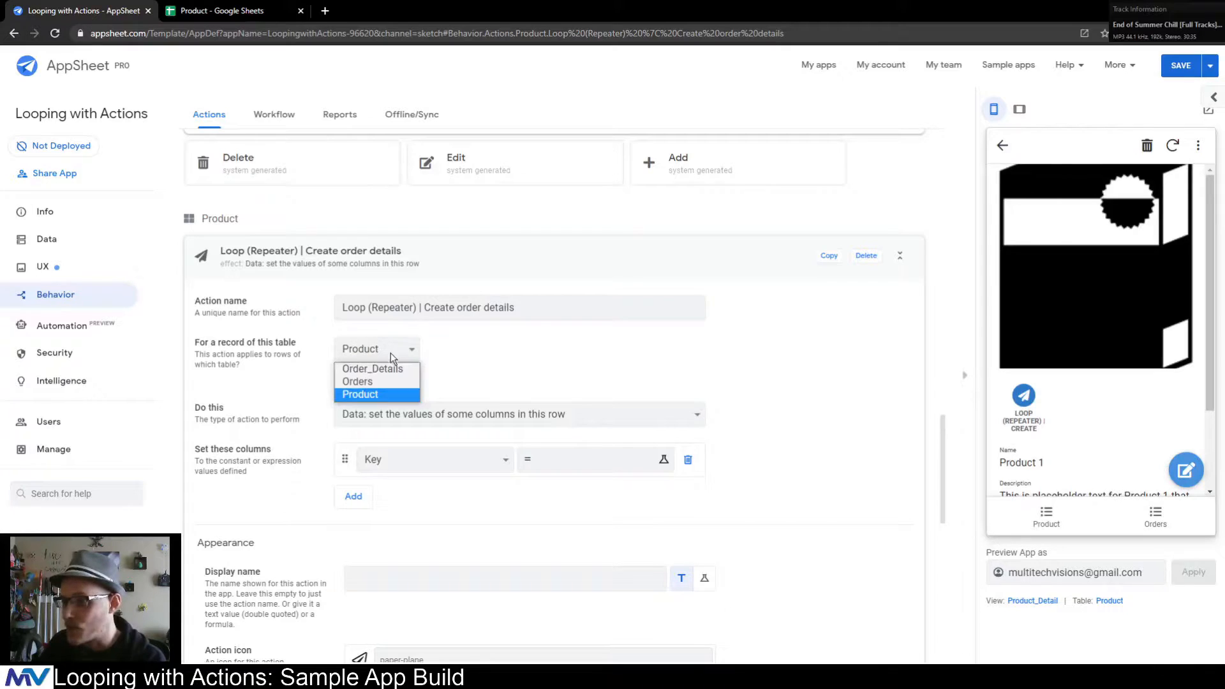
left_click(385, 386)
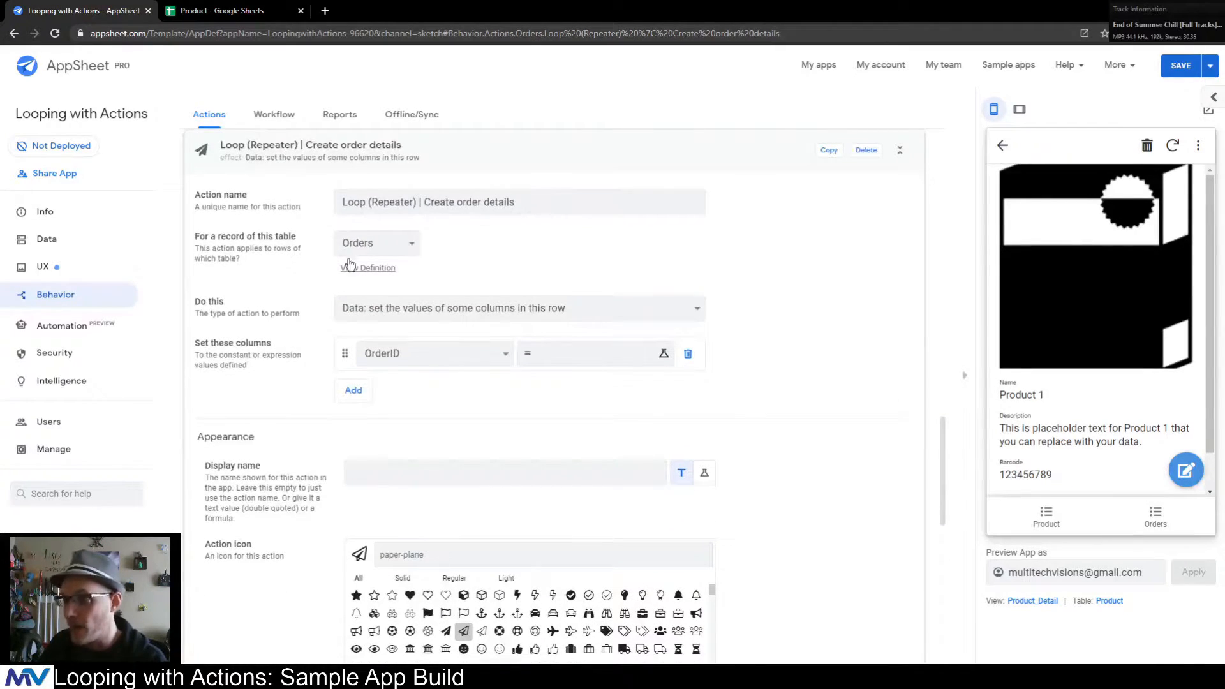
- Set the repeater action's effect to "Data: execute an action on a set of rows", with Orders as the referenced table
left_click(403, 311)
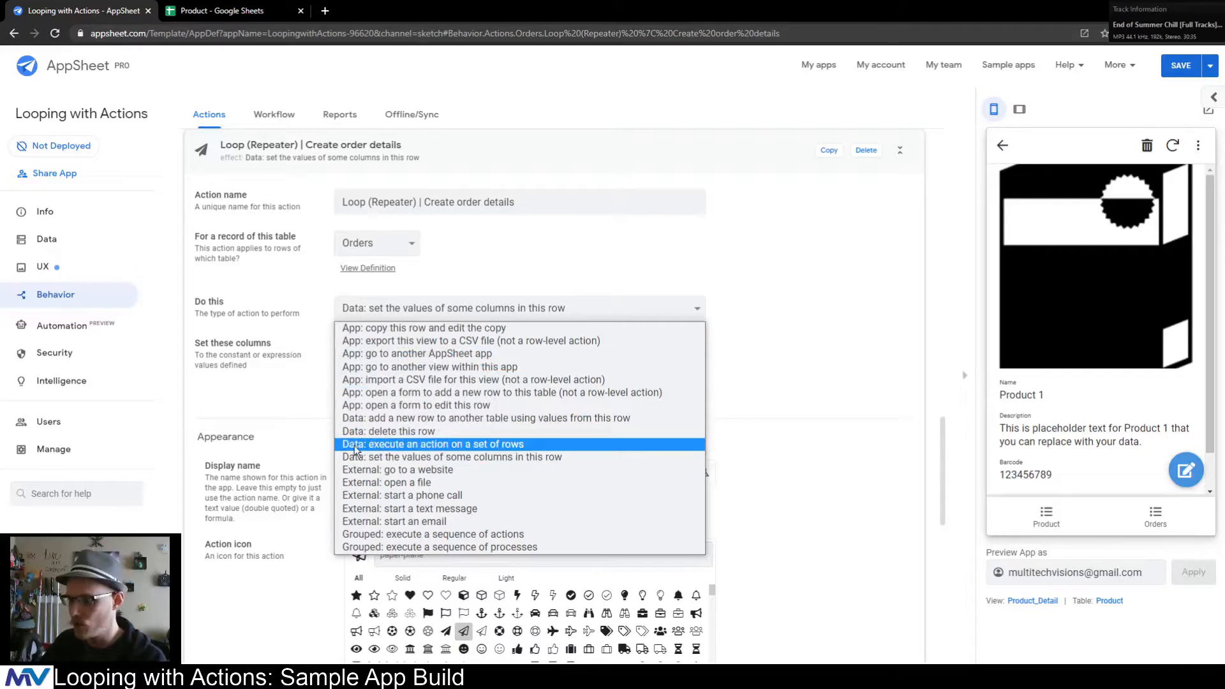
left_click(536, 445)
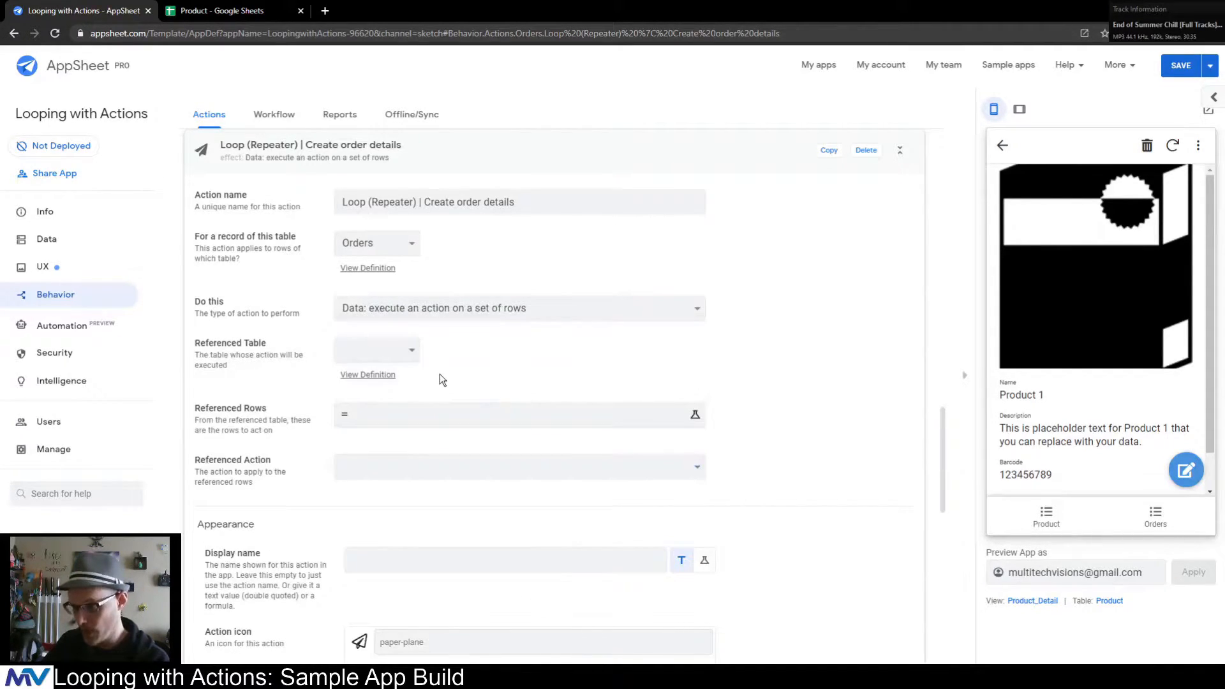
left_click(411, 353)
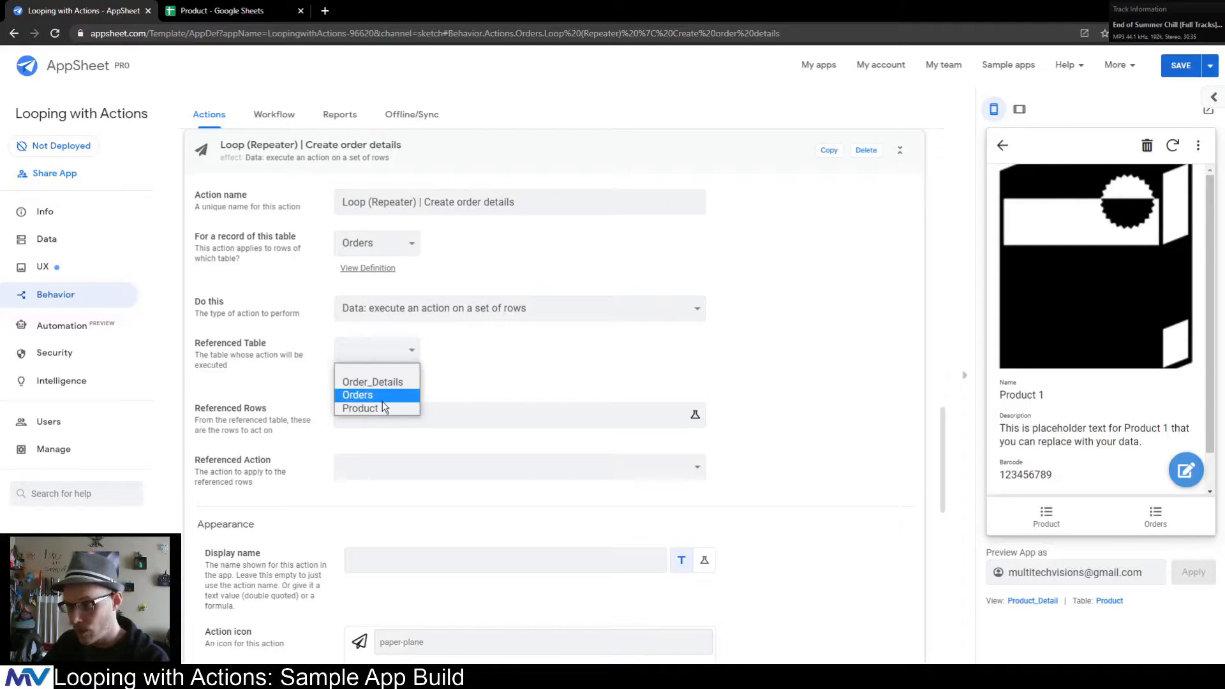
left_click(364, 395)
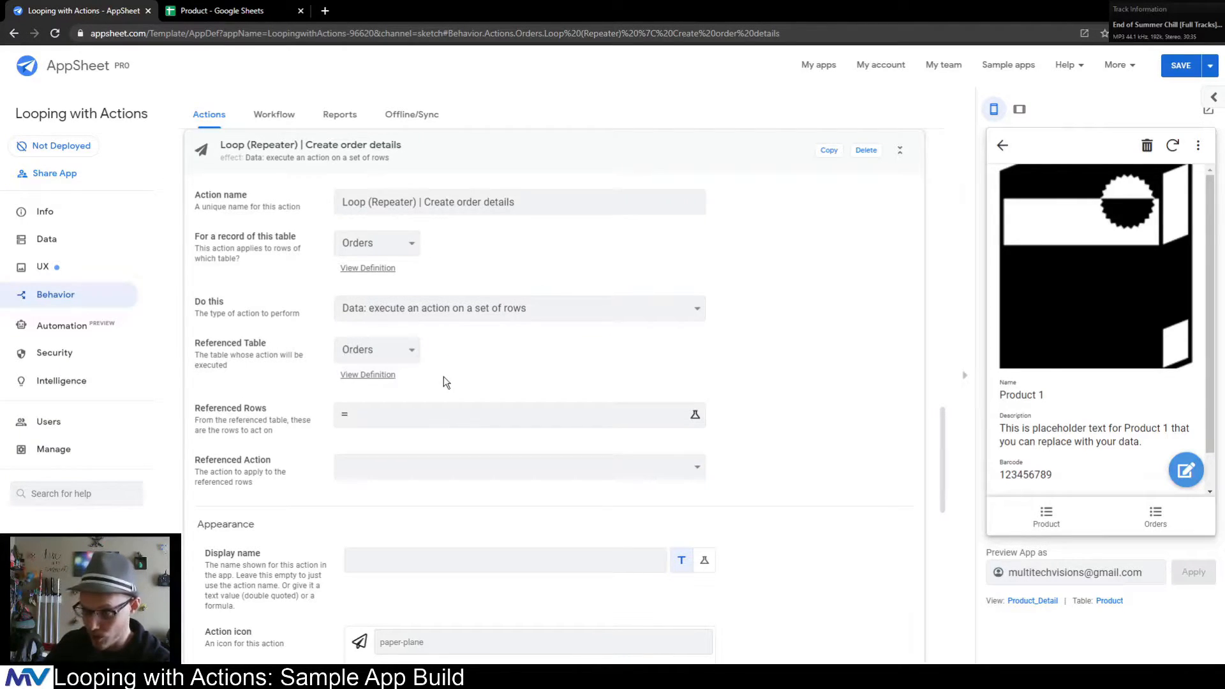
- Set the repeater's referenced rows to list([OrderID]) and its referenced action to "Loop | Create order details"
left_click(419, 418)
left_click(555, 294)
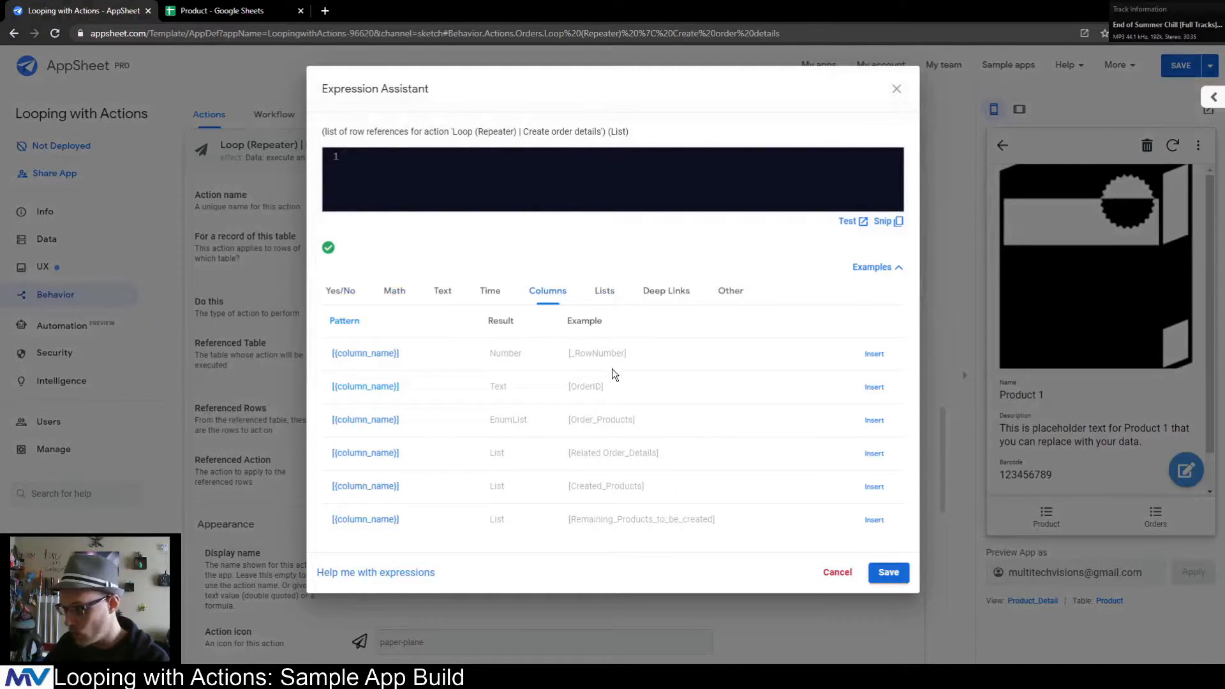
left_click(874, 387)
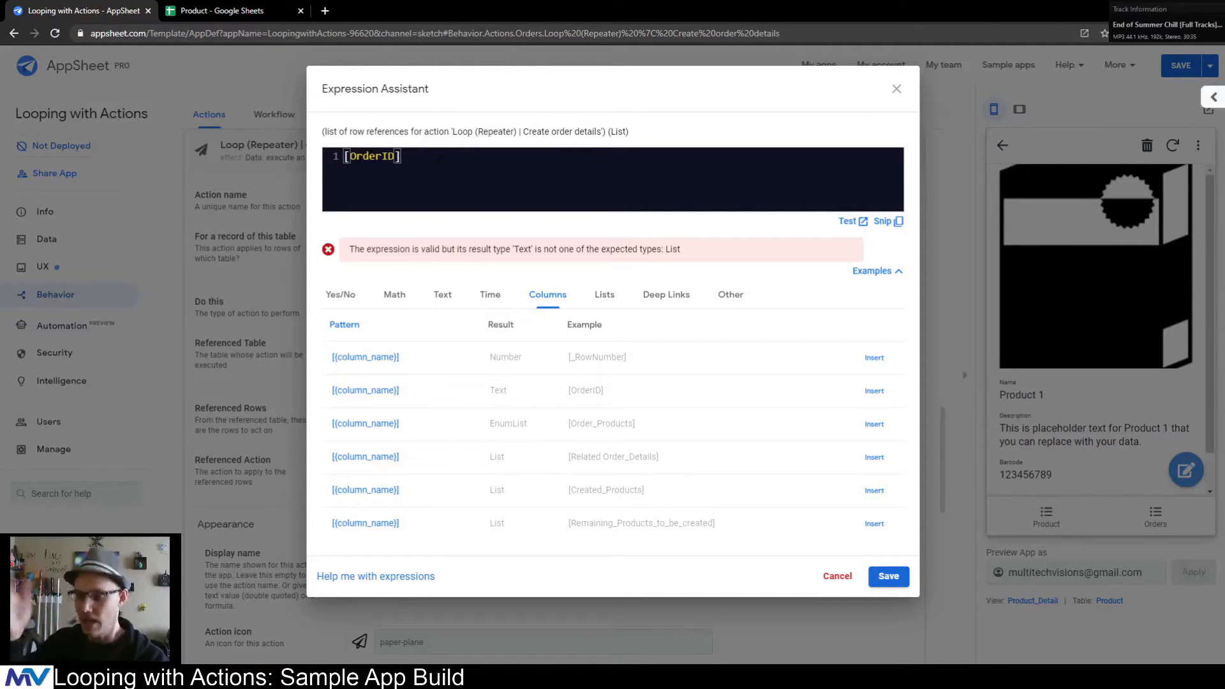
key("Home")
type("list(")
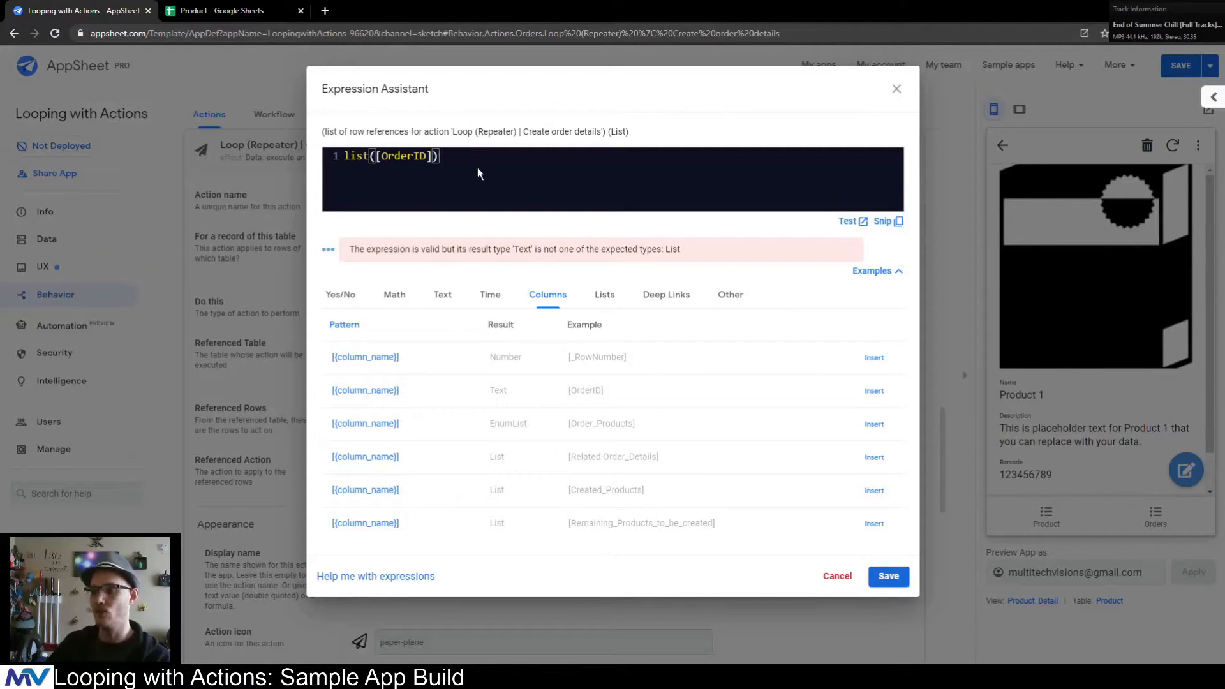
left_click(890, 576)
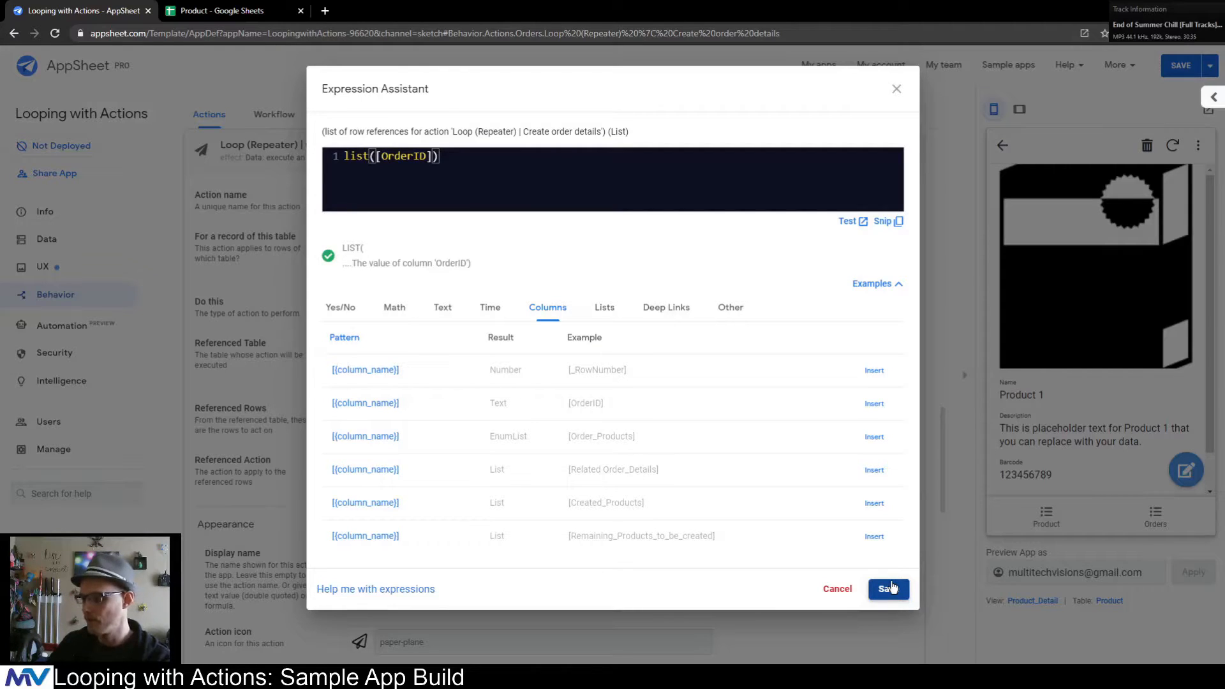
left_click(891, 588)
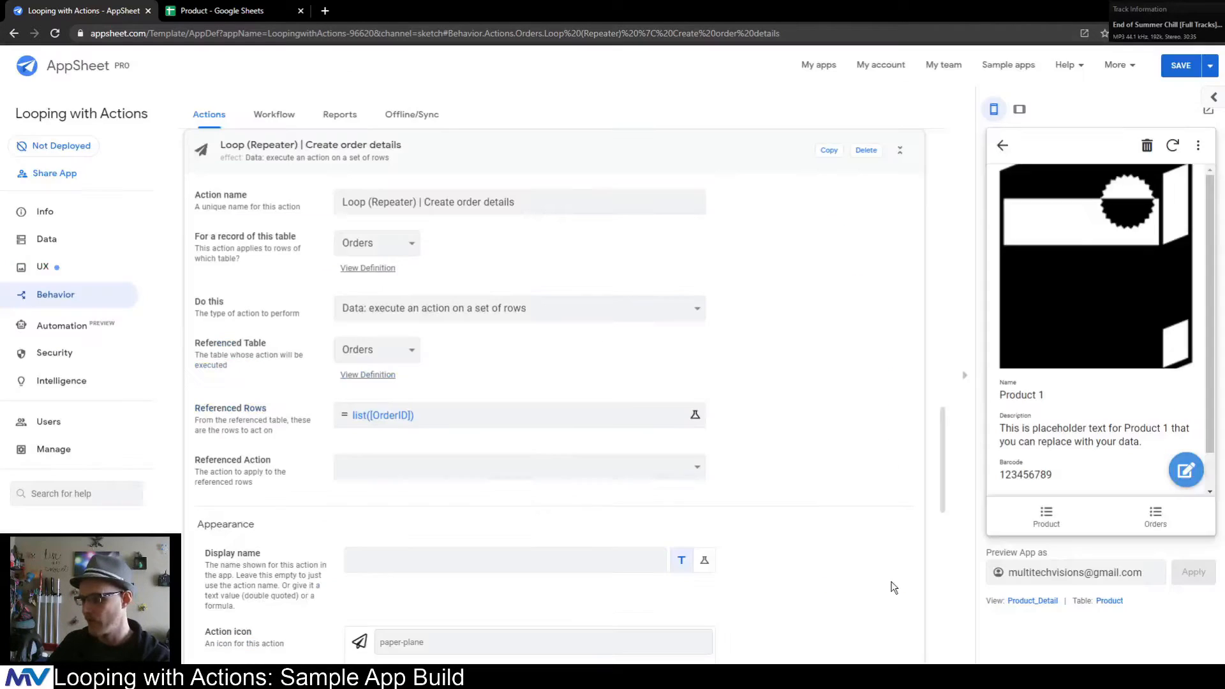
left_click(397, 470)
left_click(377, 550)
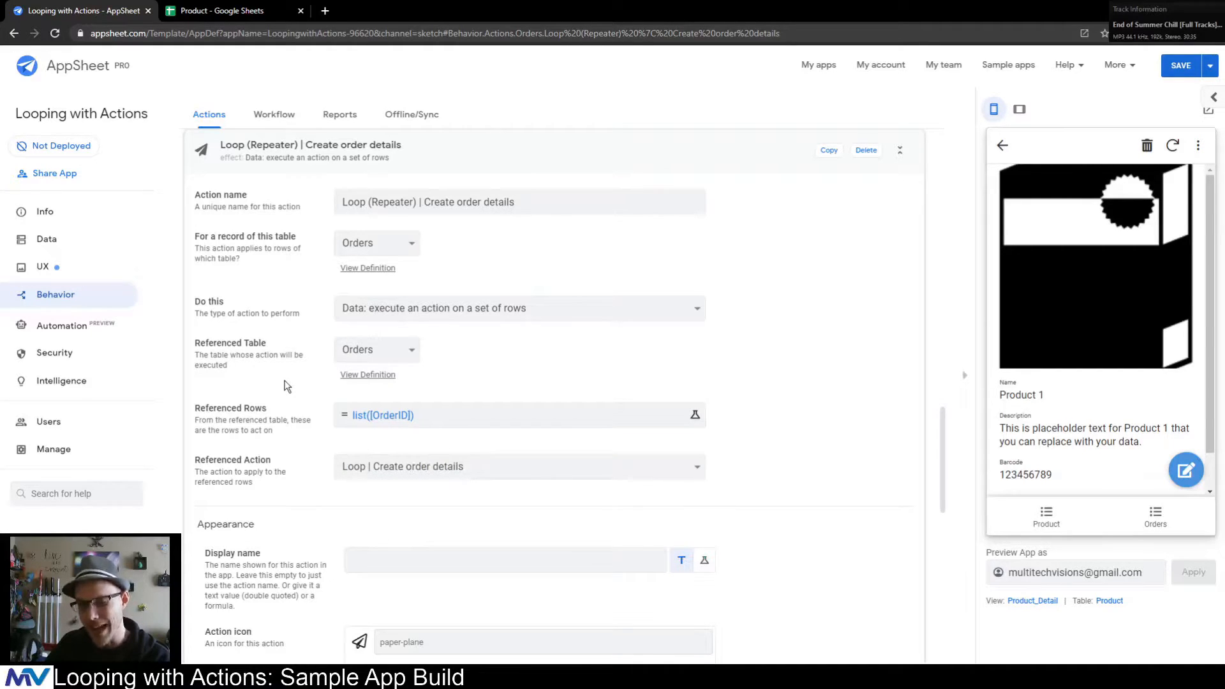
- Set the repeater action's prominence to "Do not display" and give it a retweet icon found by searching "twe"
scroll(287, 386, "down", 6)
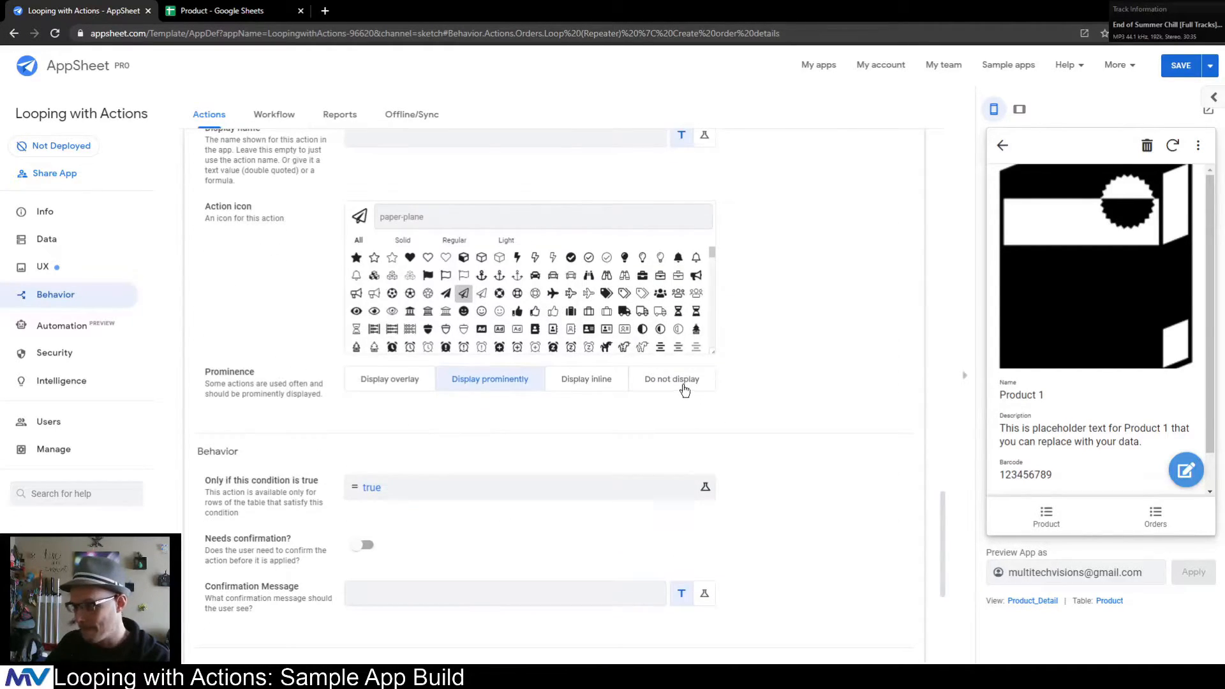
left_click(439, 217)
type("twe")
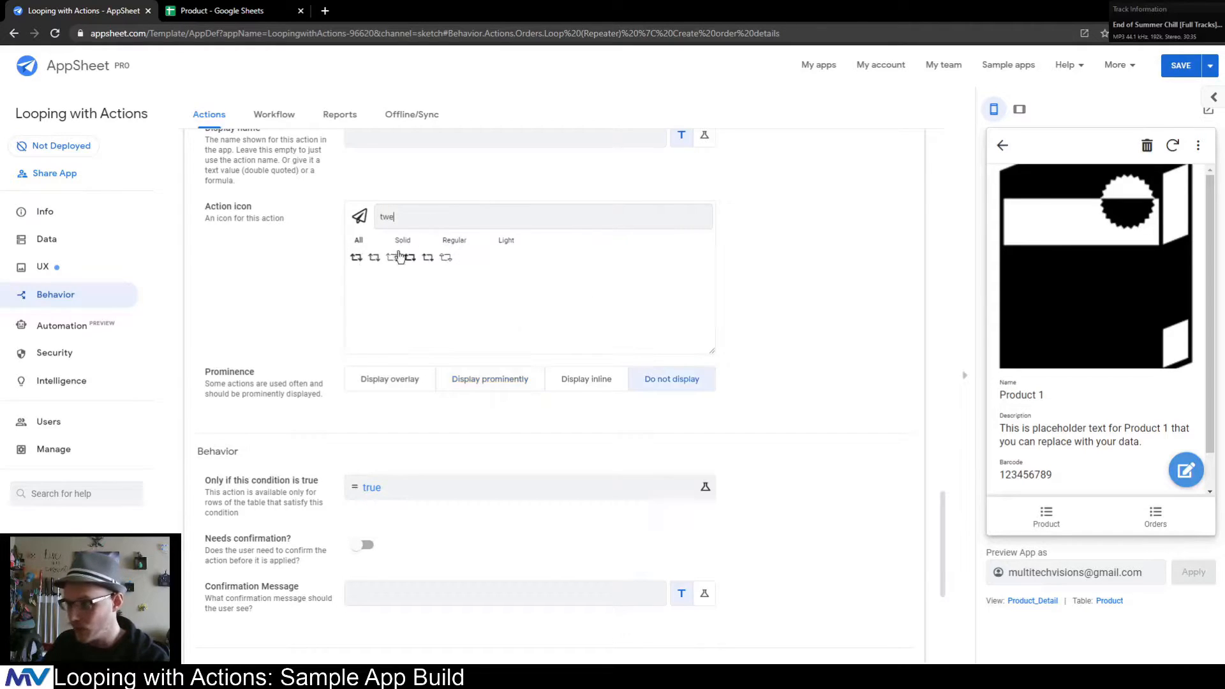
left_click(394, 258)
scroll(286, 297, "down", 2)
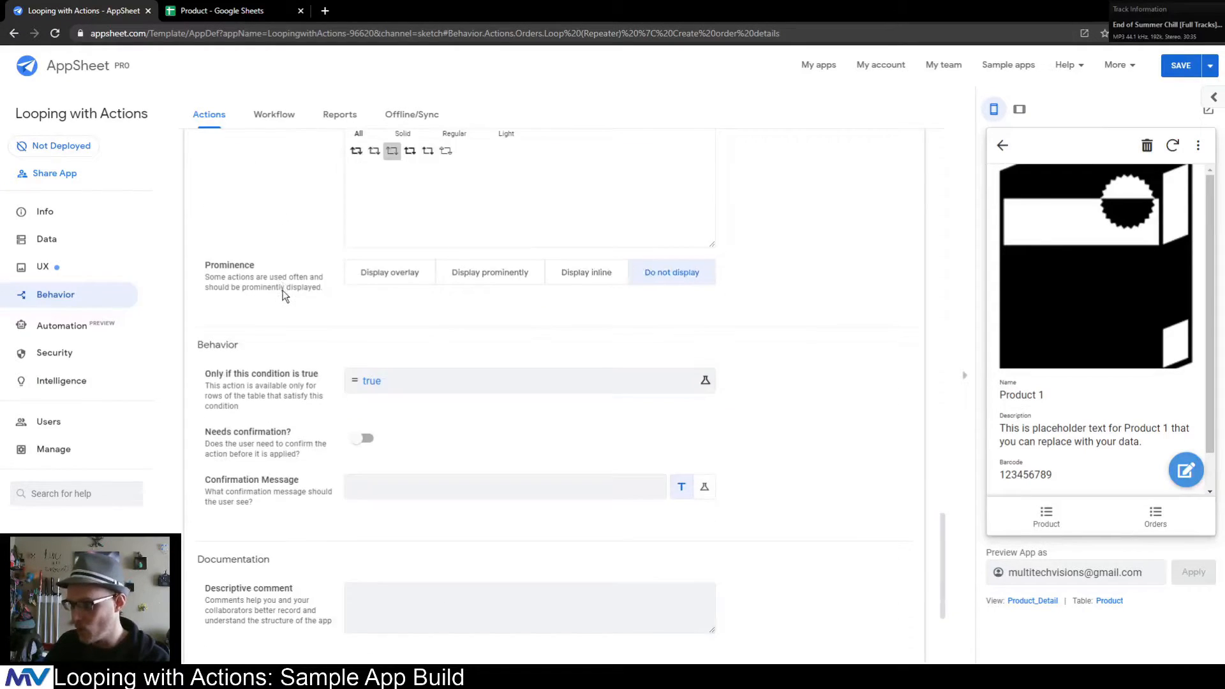
left_click(376, 385)
left_click(896, 91)
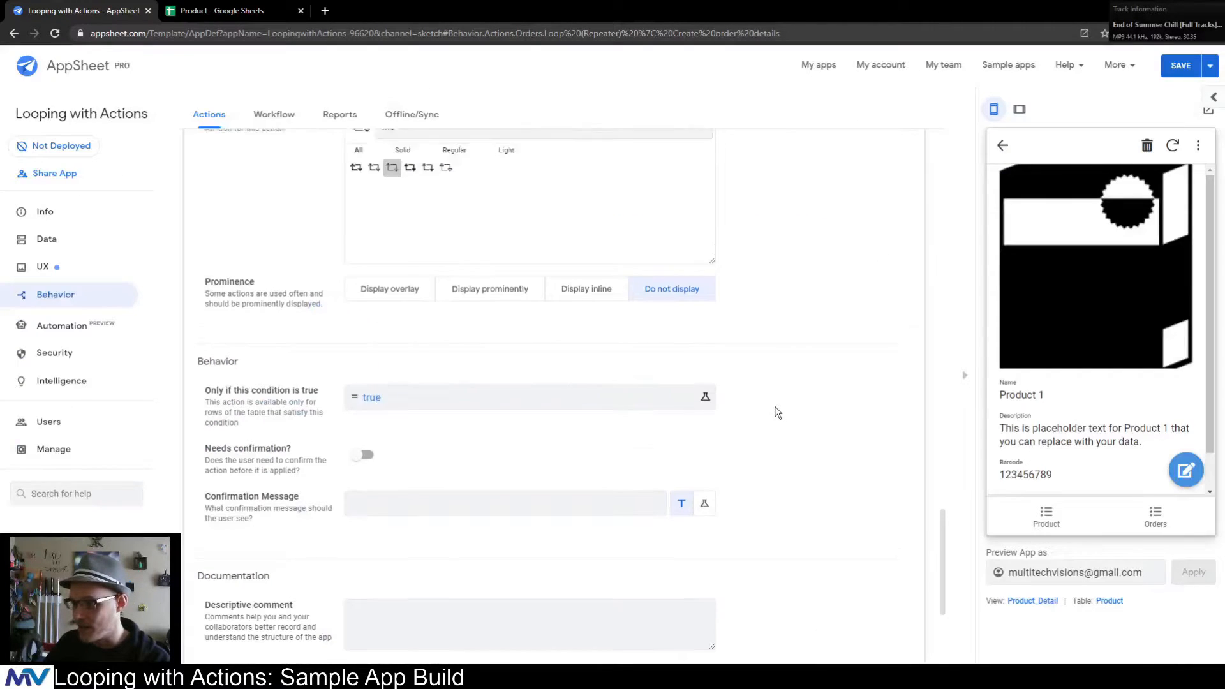
- Copy the condition expression isnotblank([Remaining_Products_to_be_created]) from the "New | 1st Order Detail" action
scroll(773, 411, "down", 5)
scroll(778, 412, "up", 3)
scroll(778, 412, "up", 10)
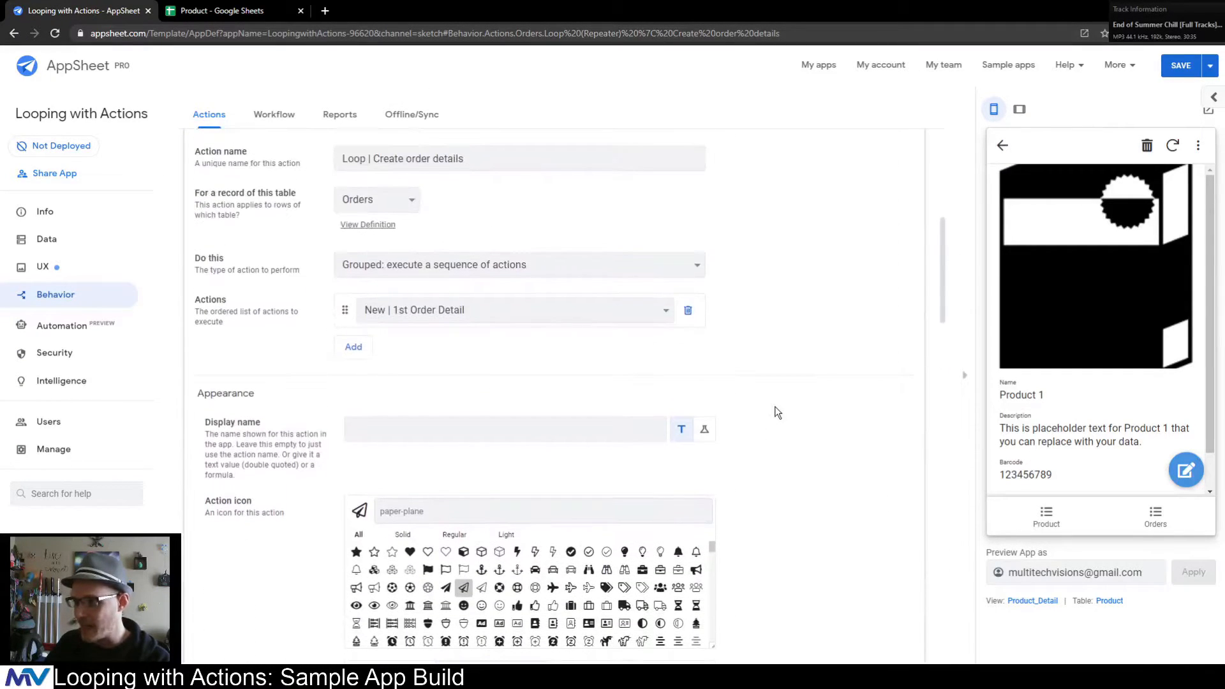
scroll(542, 410, "up", 4)
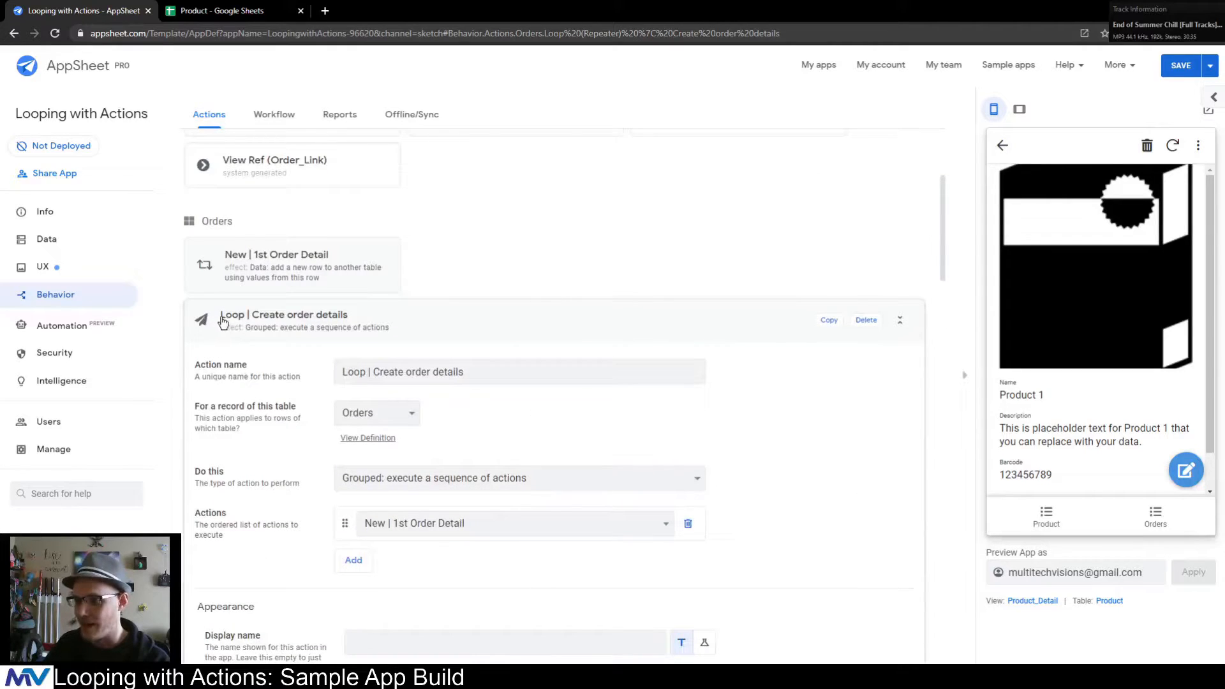
scroll(261, 419, "down", 5)
scroll(260, 419, "down", 8)
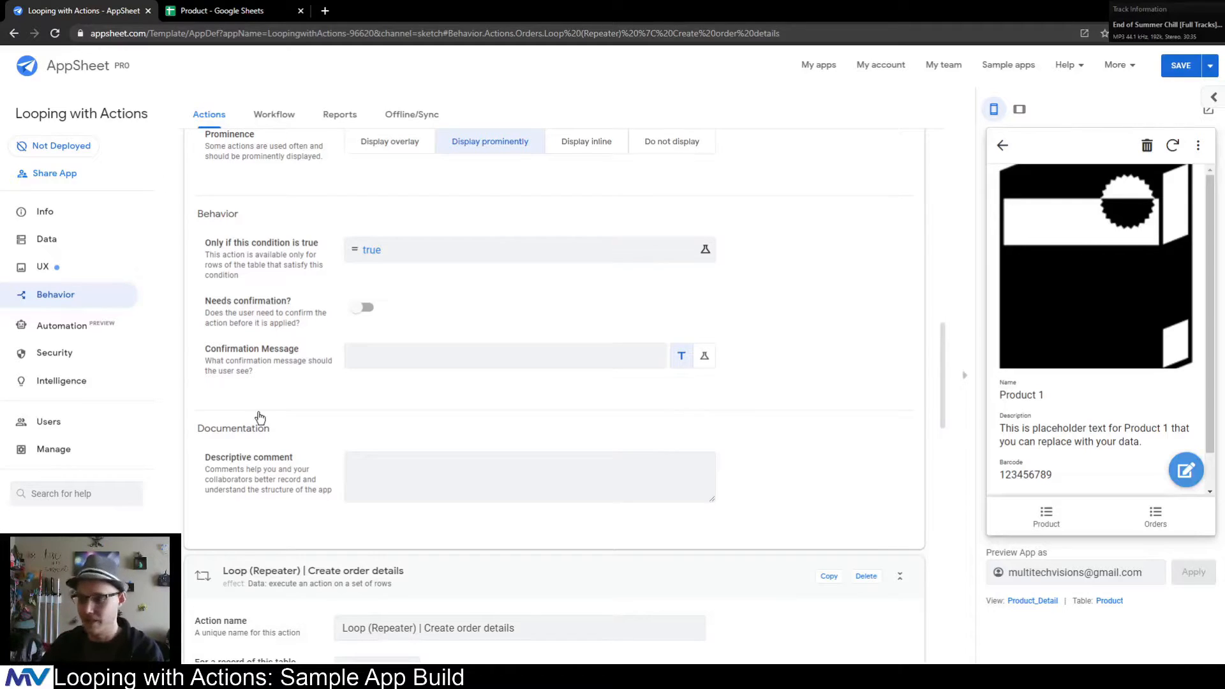
scroll(312, 365, "up", 15)
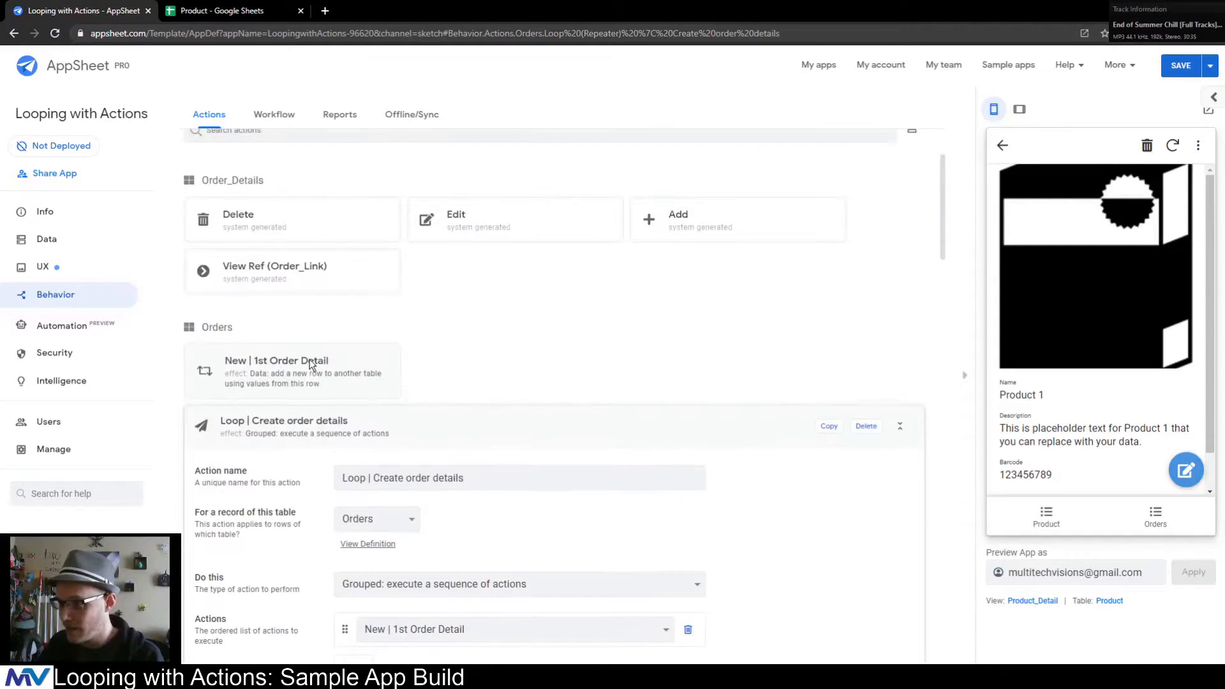
left_click(312, 365)
scroll(287, 332, "down", 10)
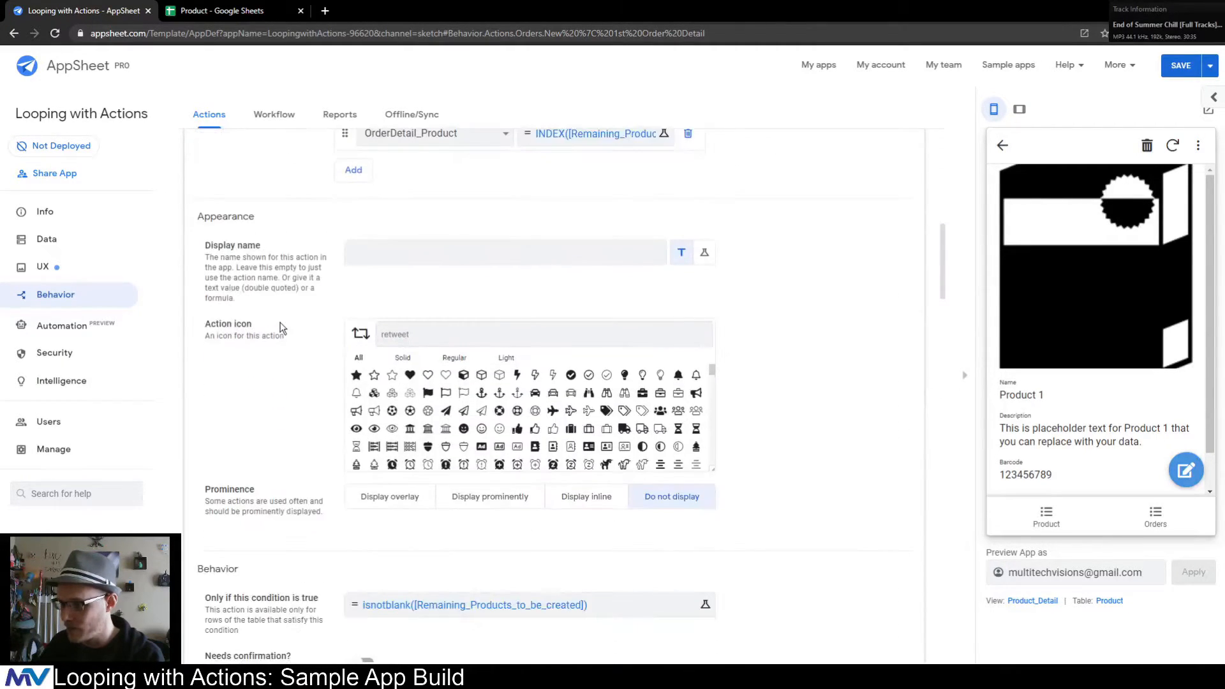
scroll(282, 328, "down", 4)
left_click(411, 392)
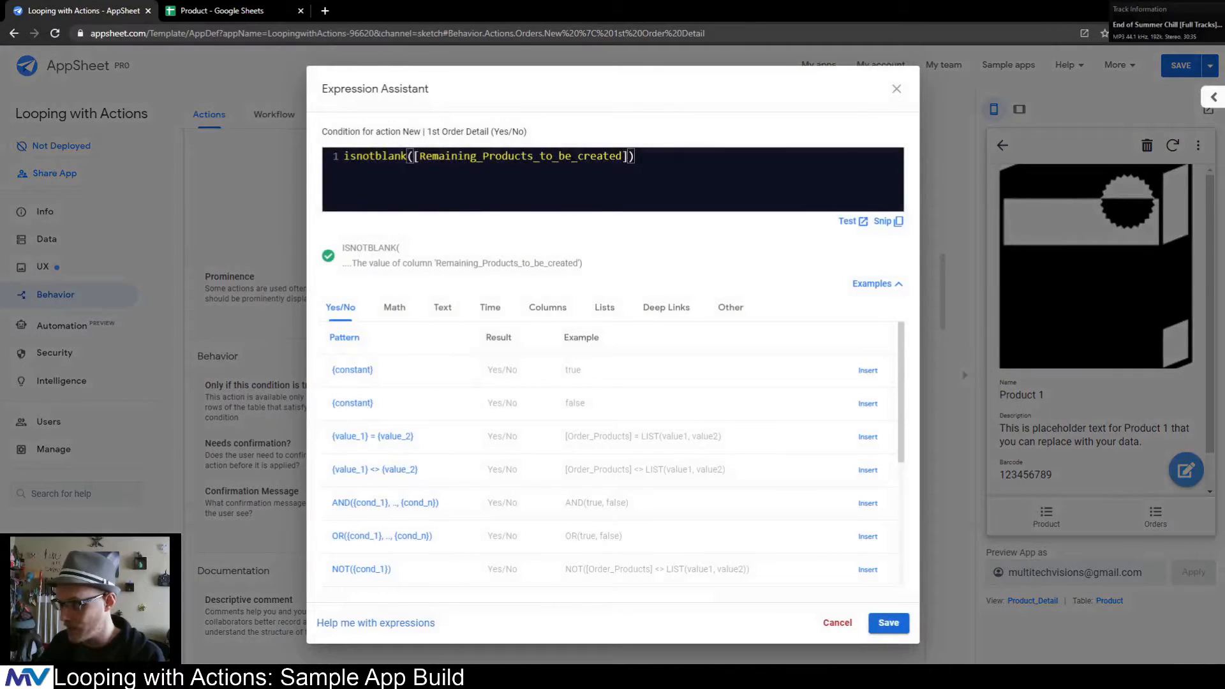
left_click_drag(635, 155, 265, 165)
key("ctrl+c")
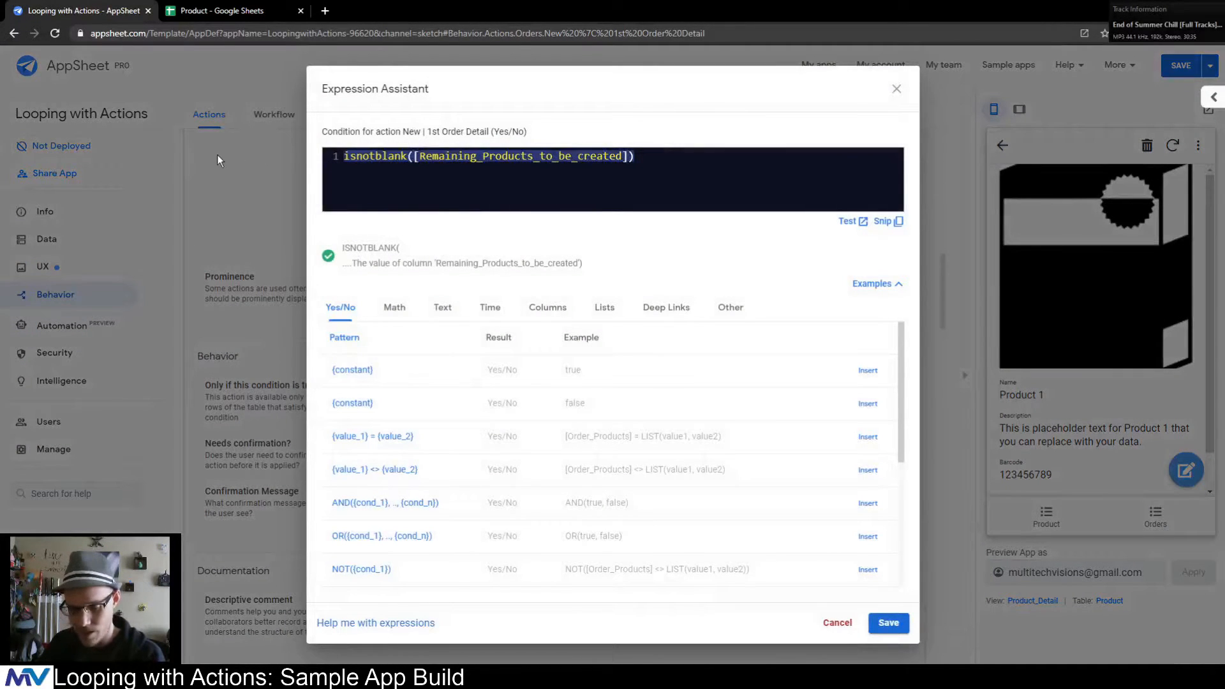
left_click(896, 89)
- Set the condition of the "Loop | Create order details" action to isnotblank([Remaining_Products_to_be_created]) and save the expression
scroll(810, 345, "up", 8)
left_click(267, 159)
scroll(266, 291, "down", 9)
left_click(385, 359)
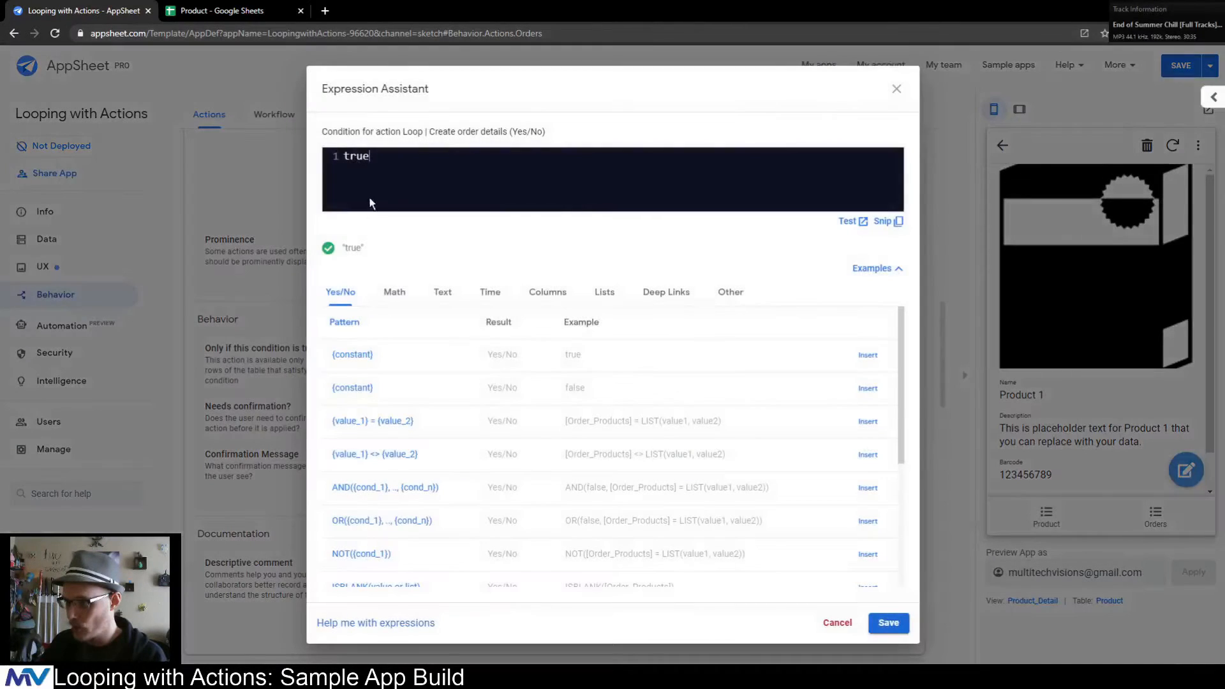
key("ctrl+a")
key("ctrl+v")
left_click(889, 623)
- Set the condition of the "Loop (Repeater) | Create order details" action to isnotblank([Remaining_Products_to_be_created]) and save the expression
scroll(880, 623, "down", 4)
scroll(267, 410, "up", 7)
scroll(267, 410, "up", 2)
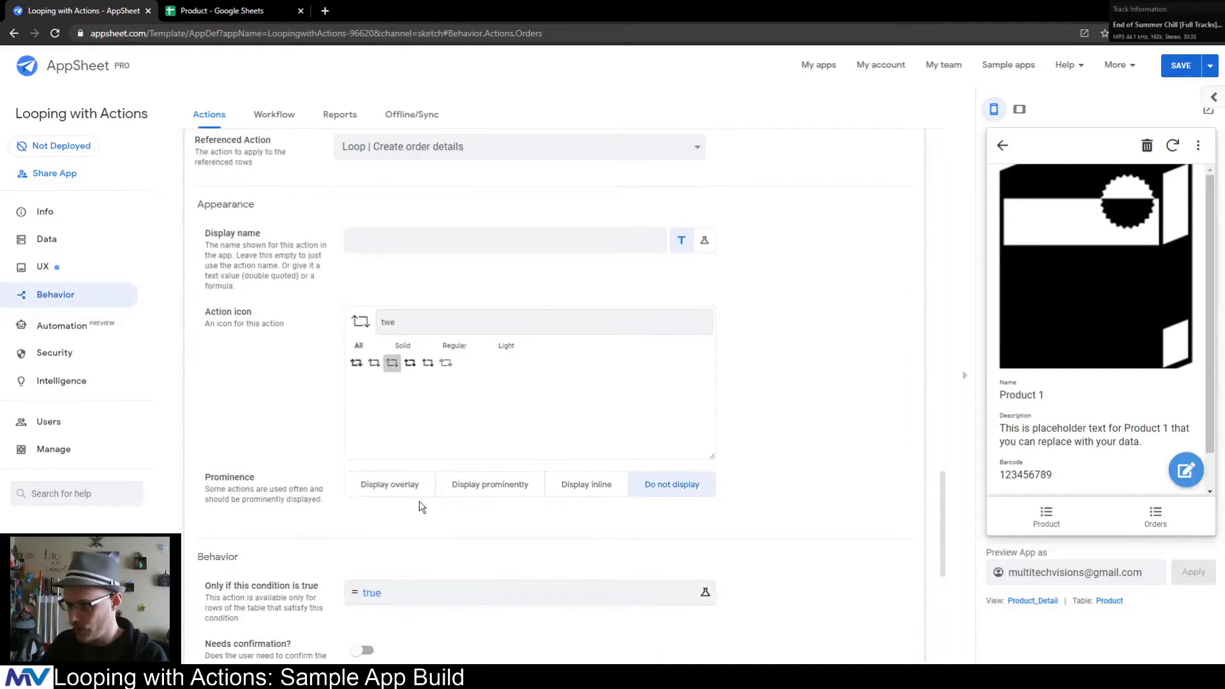
scroll(420, 447, "down", 5)
left_click(411, 288)
key("ctrl+a")
key("ctrl+v")
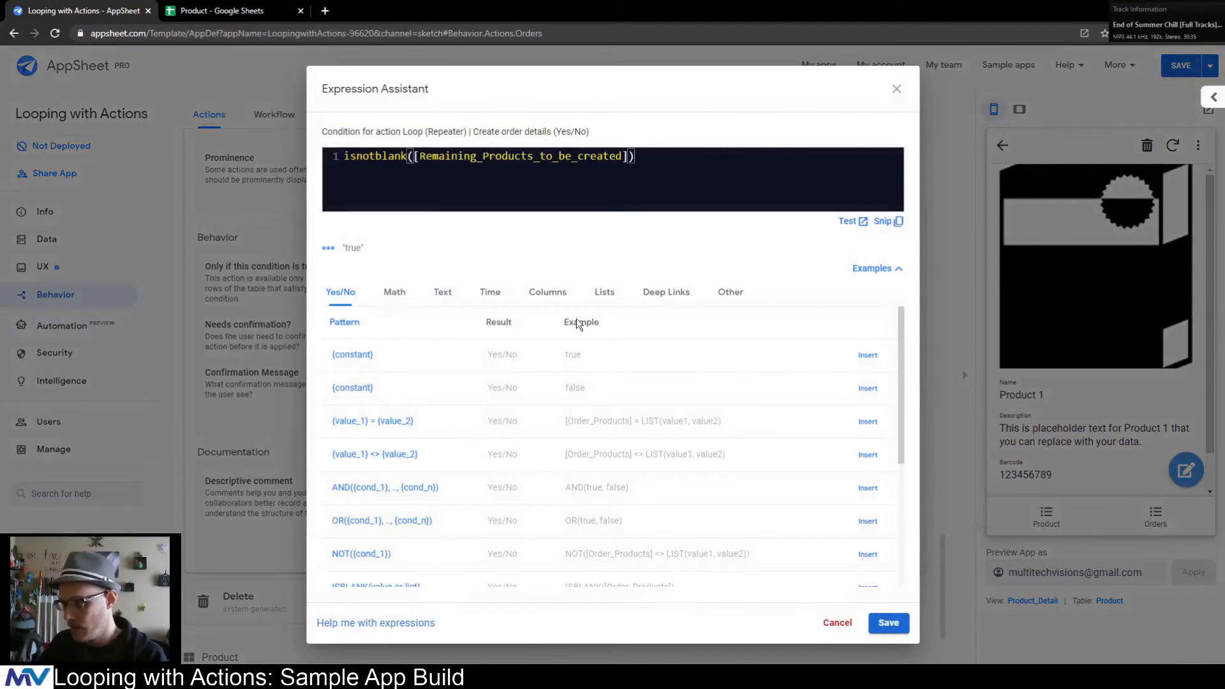
left_click(886, 623)
- Add "Loop (Repeater) | Create order details" as the second action in the "Loop | Create order details" sequence
scroll(816, 435, "up", 8)
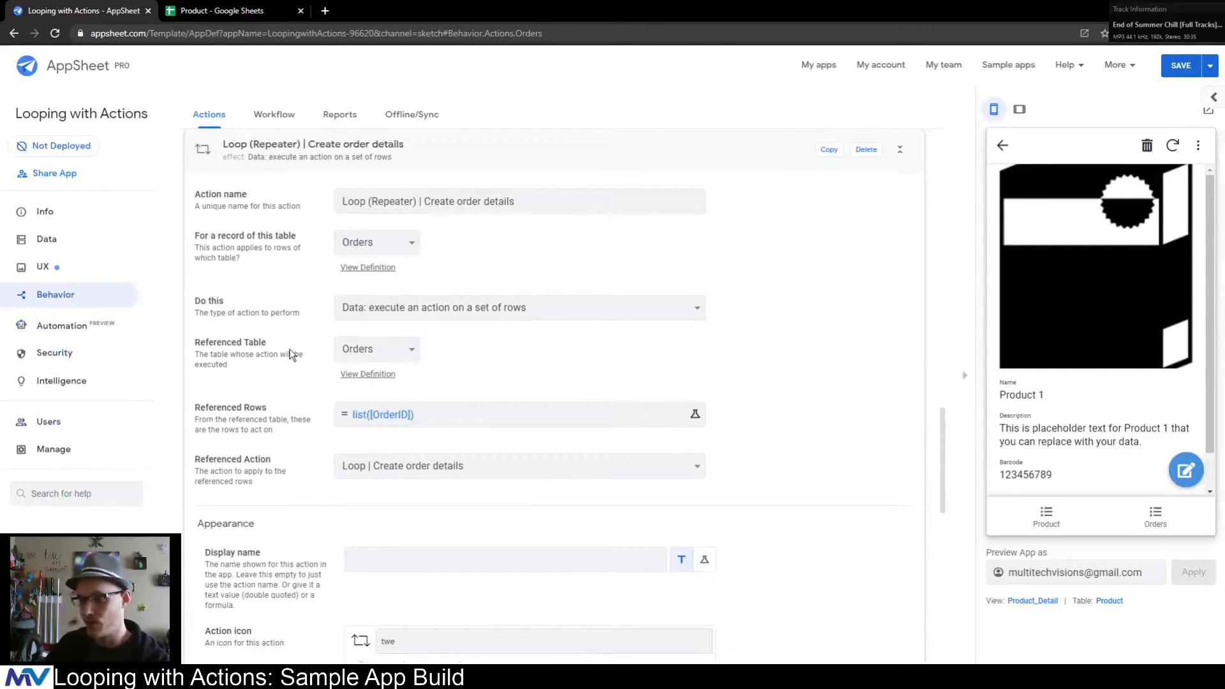
scroll(290, 354, "up", 2)
left_click(265, 255)
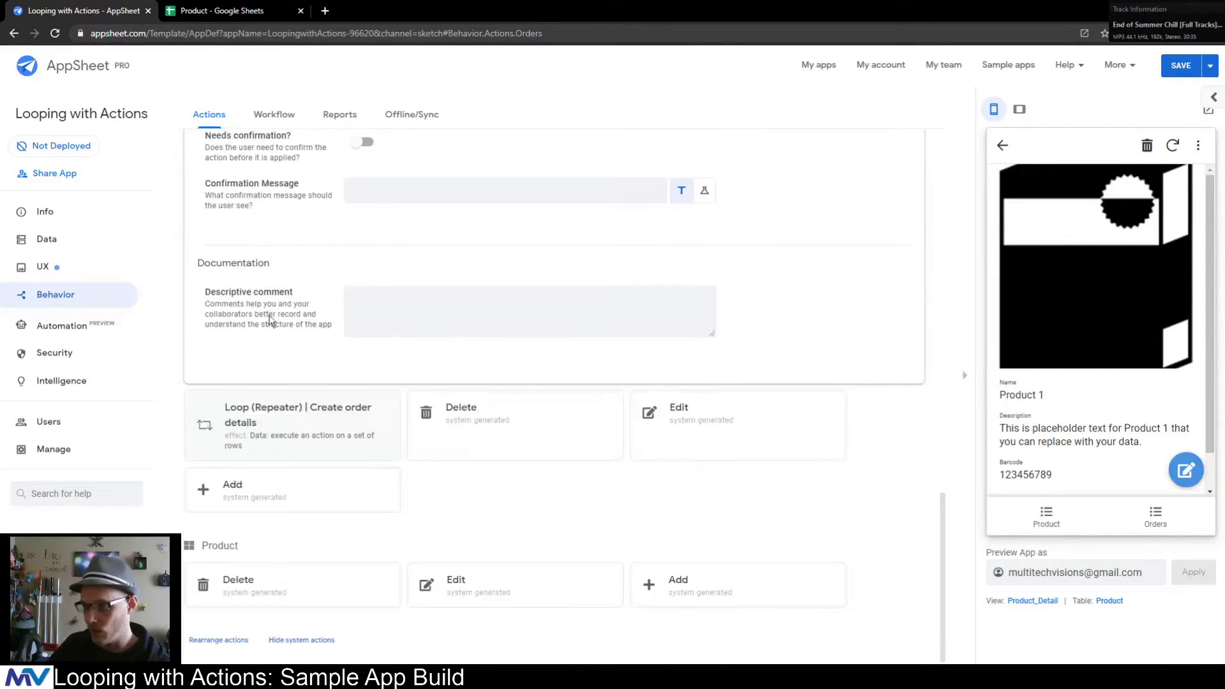
scroll(278, 359, "up", 6)
scroll(279, 360, "up", 9)
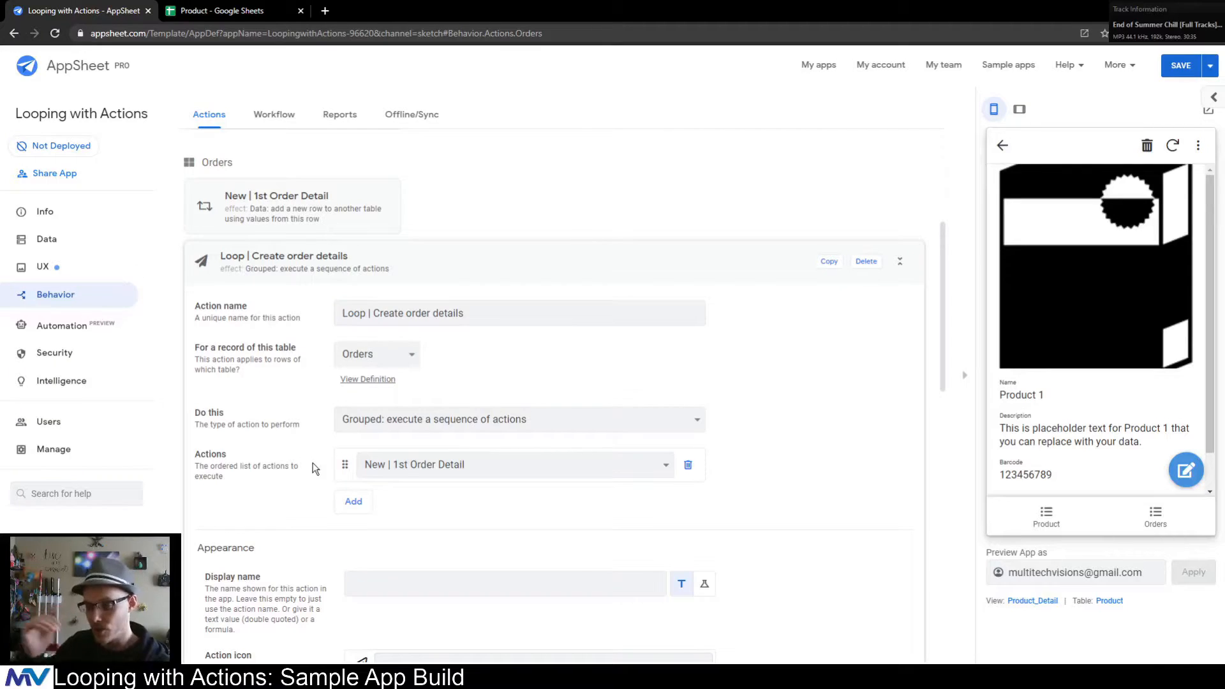
left_click(381, 466)
left_click(381, 466)
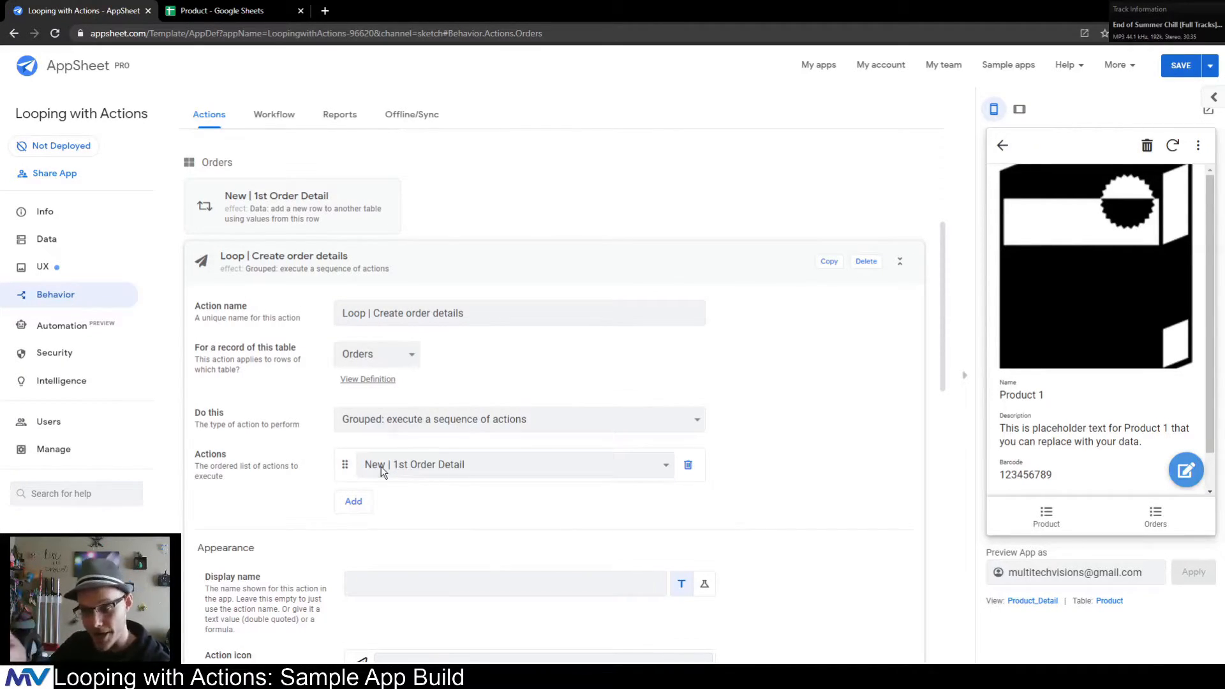
left_click(358, 501)
left_click(369, 500)
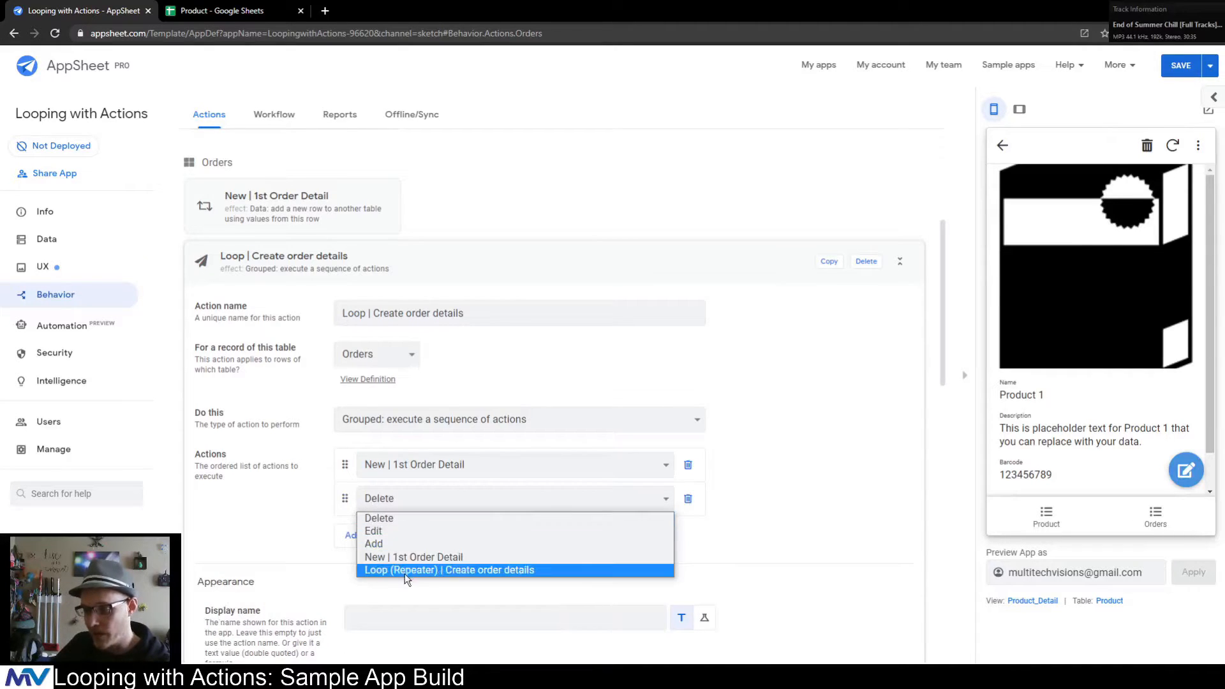
left_click(405, 571)
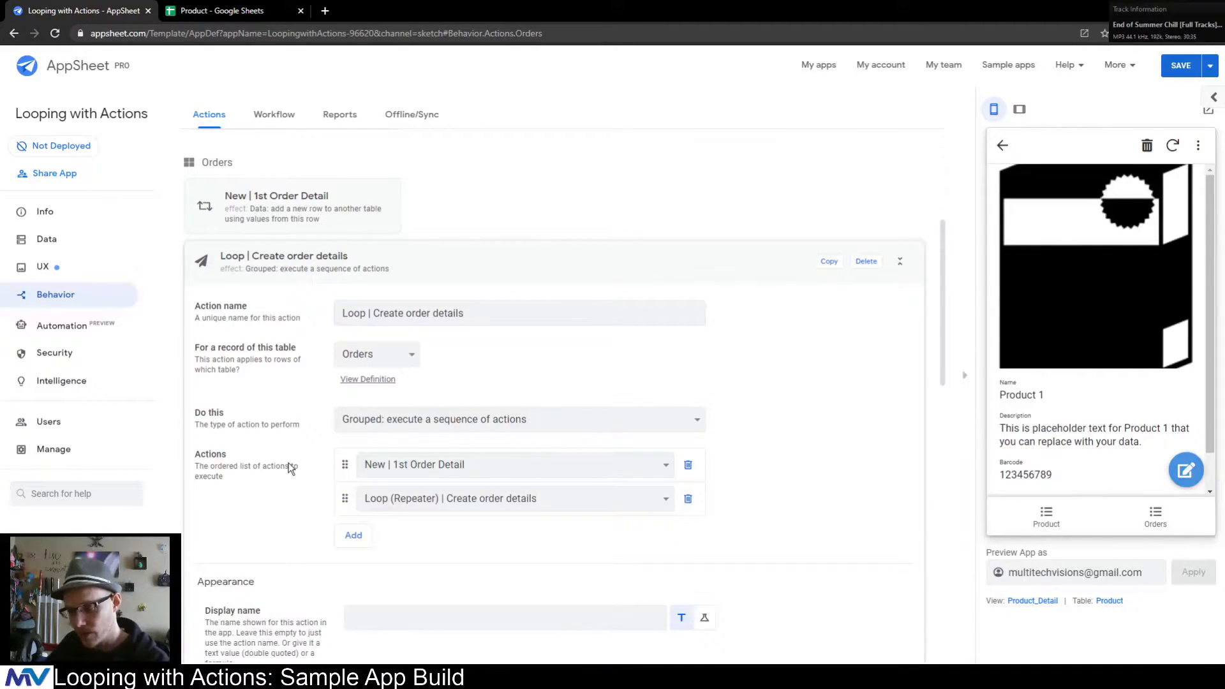
scroll(288, 410, "down", 2)
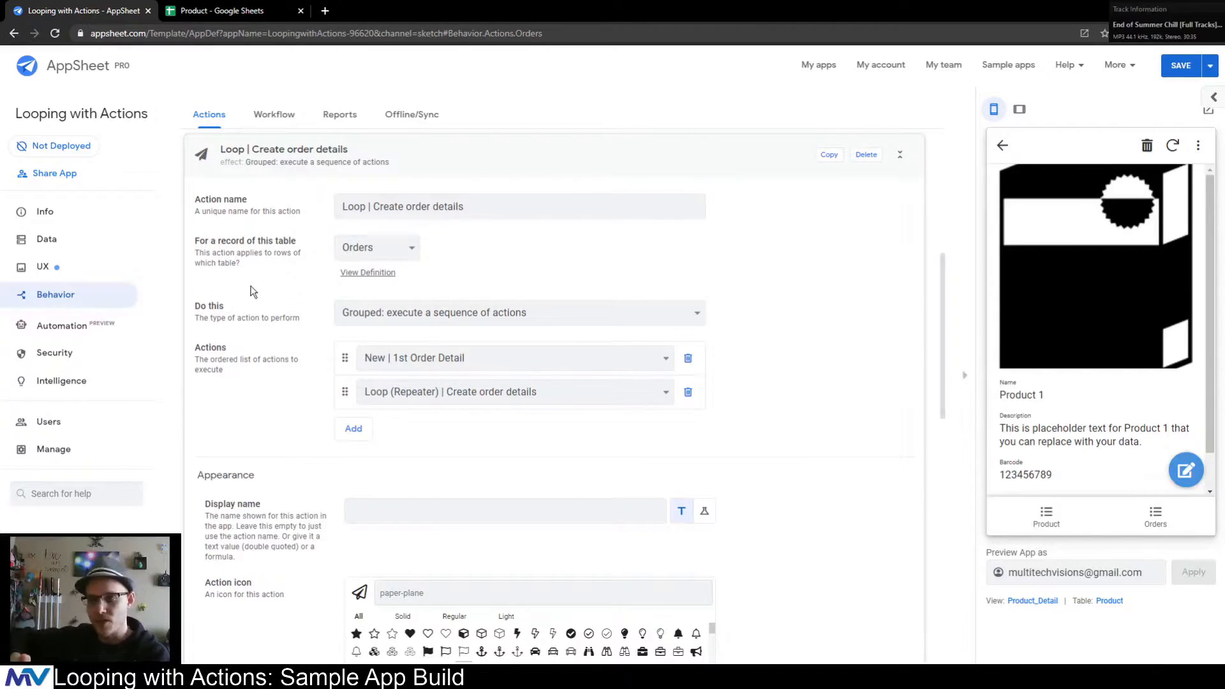
left_click(354, 428)
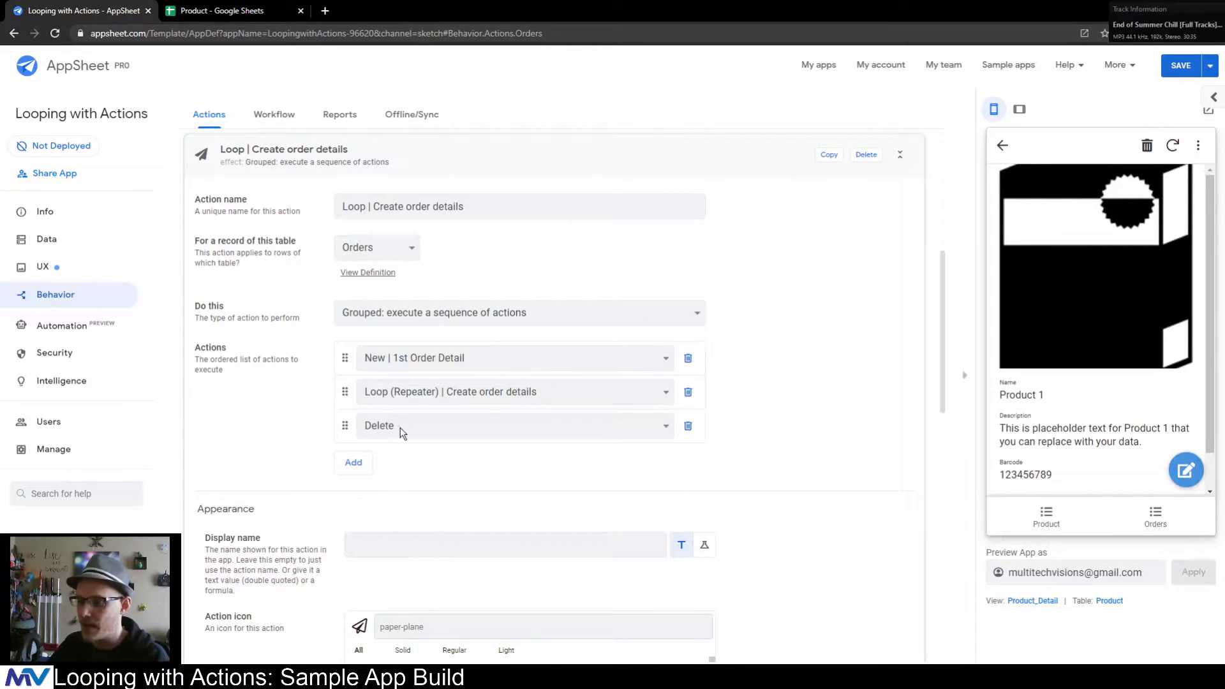
left_click(400, 428)
left_click(400, 460)
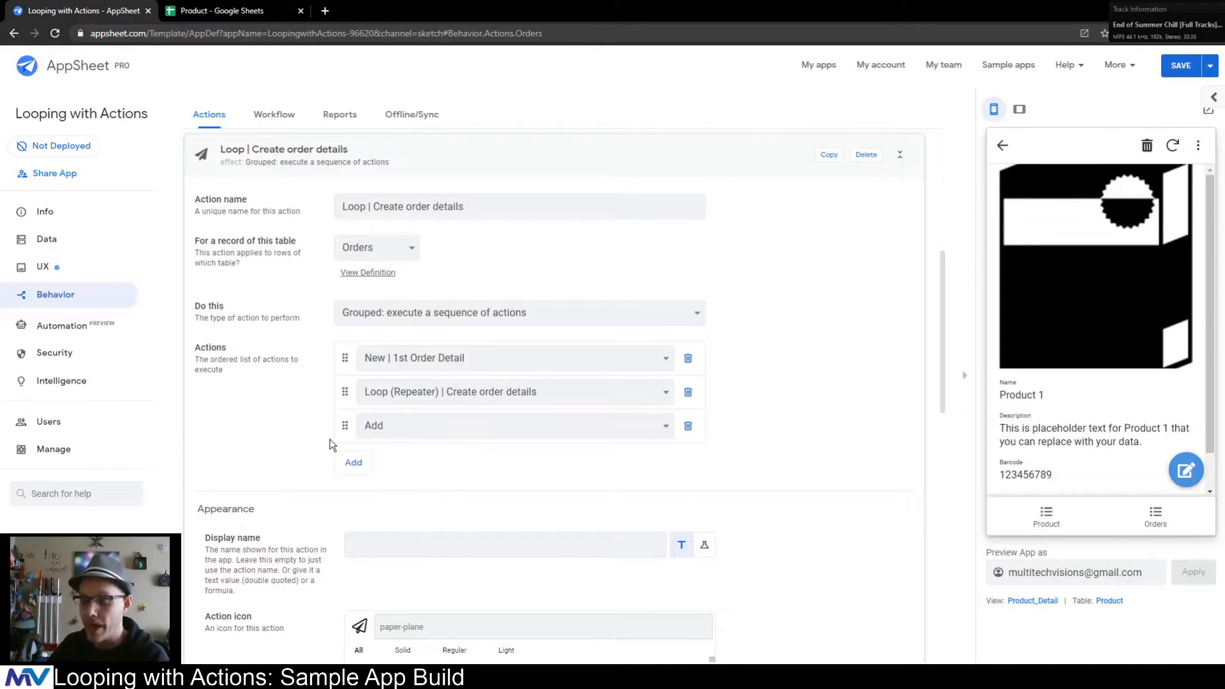
left_click(353, 462)
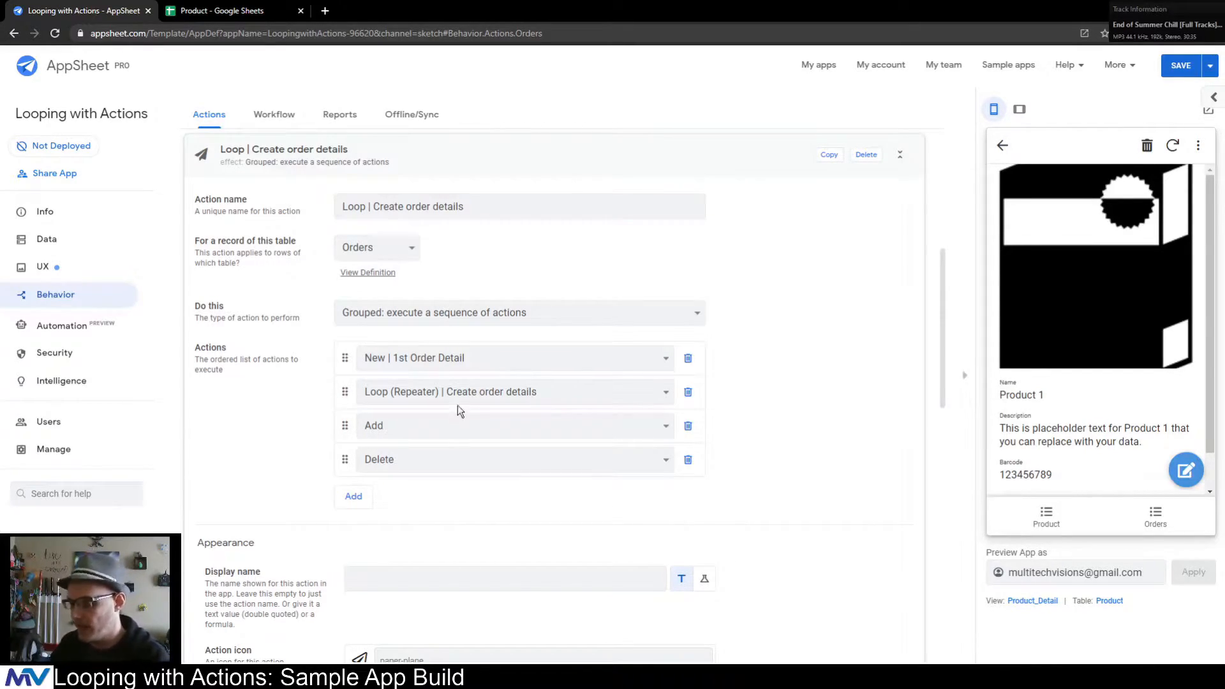
left_click(688, 426)
left_click(688, 426)
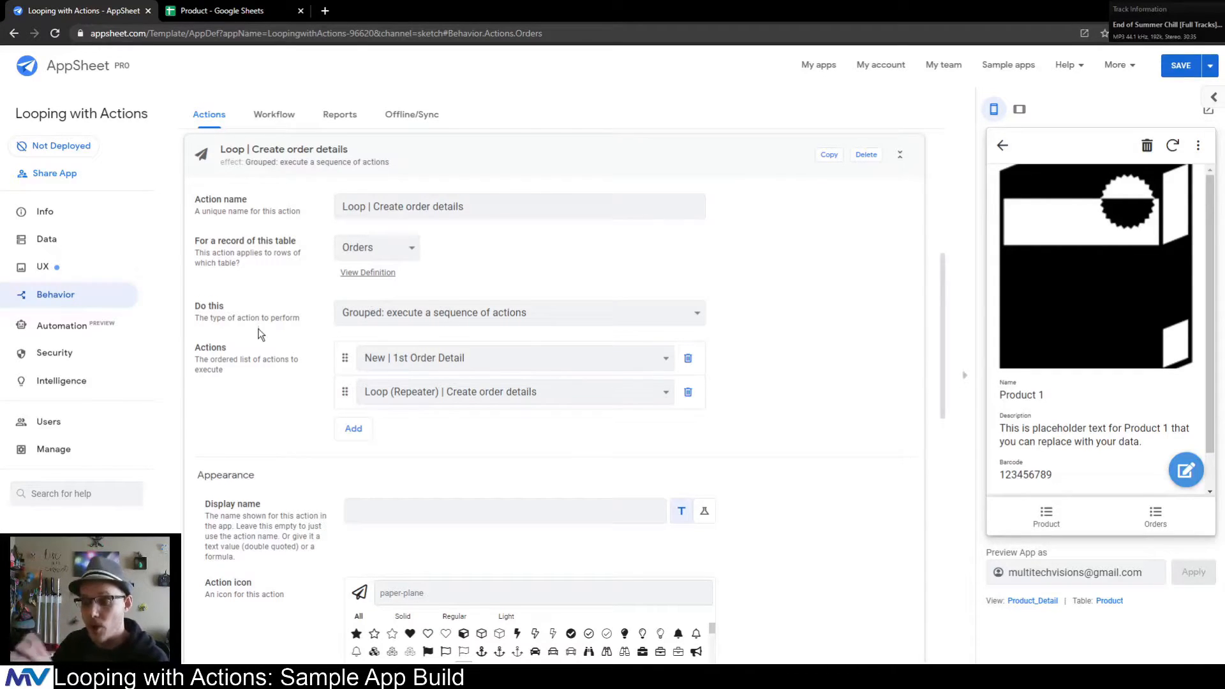
- Set the Form Saved event action of the Orders_Form view to "Loop | Create order details"
scroll(288, 291, "up", 3)
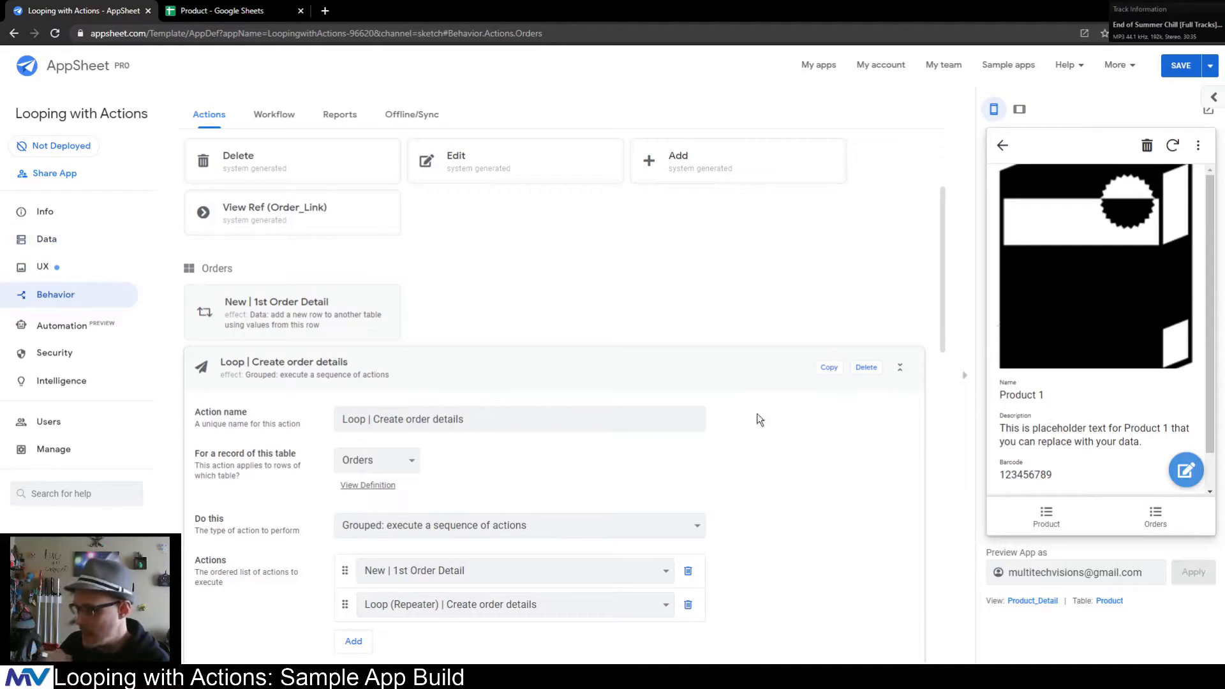
left_click(86, 273)
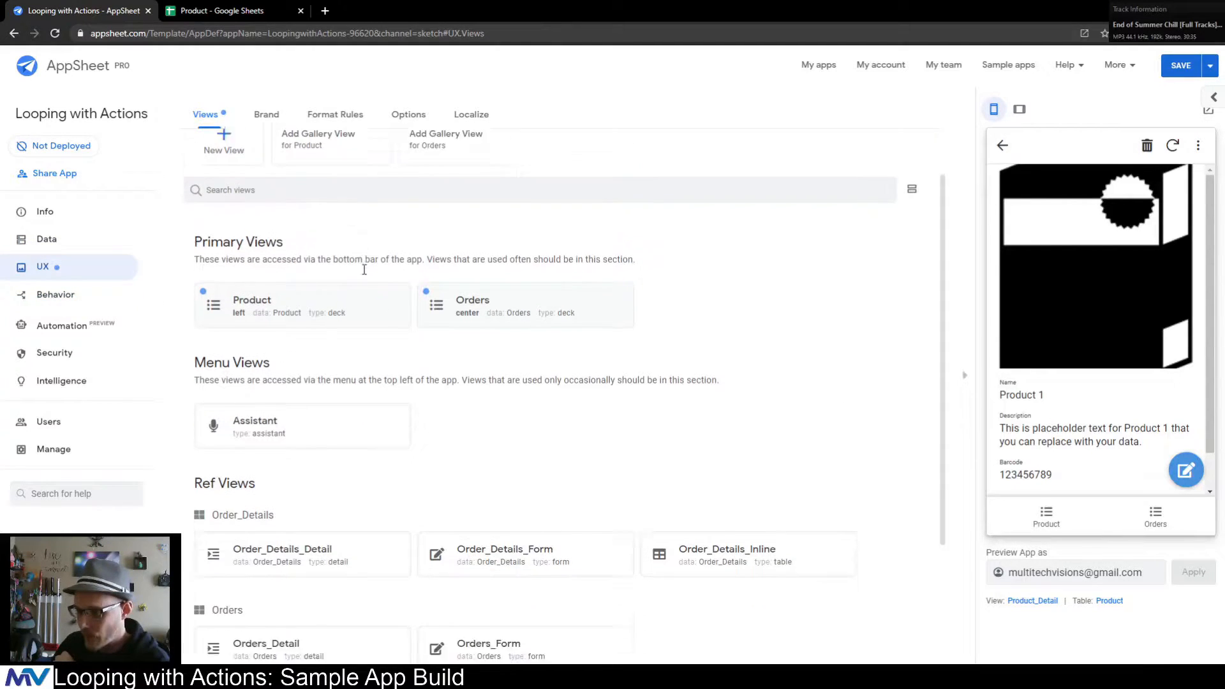
scroll(569, 369, "down", 3)
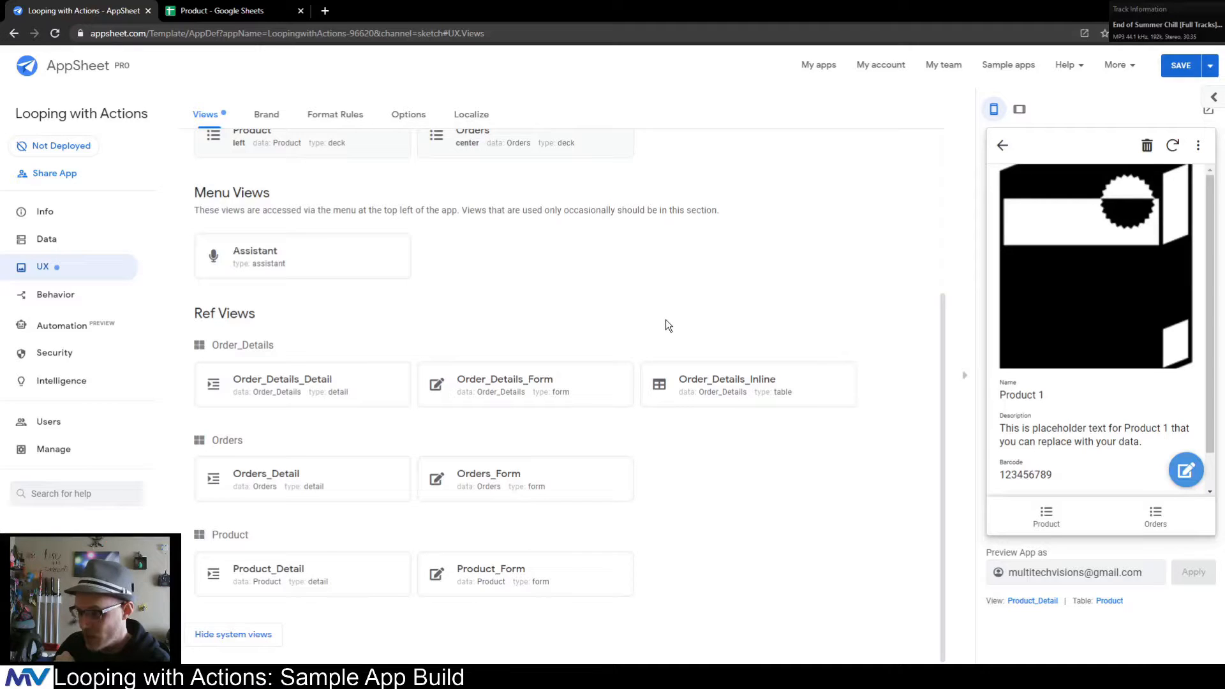
left_click(576, 478)
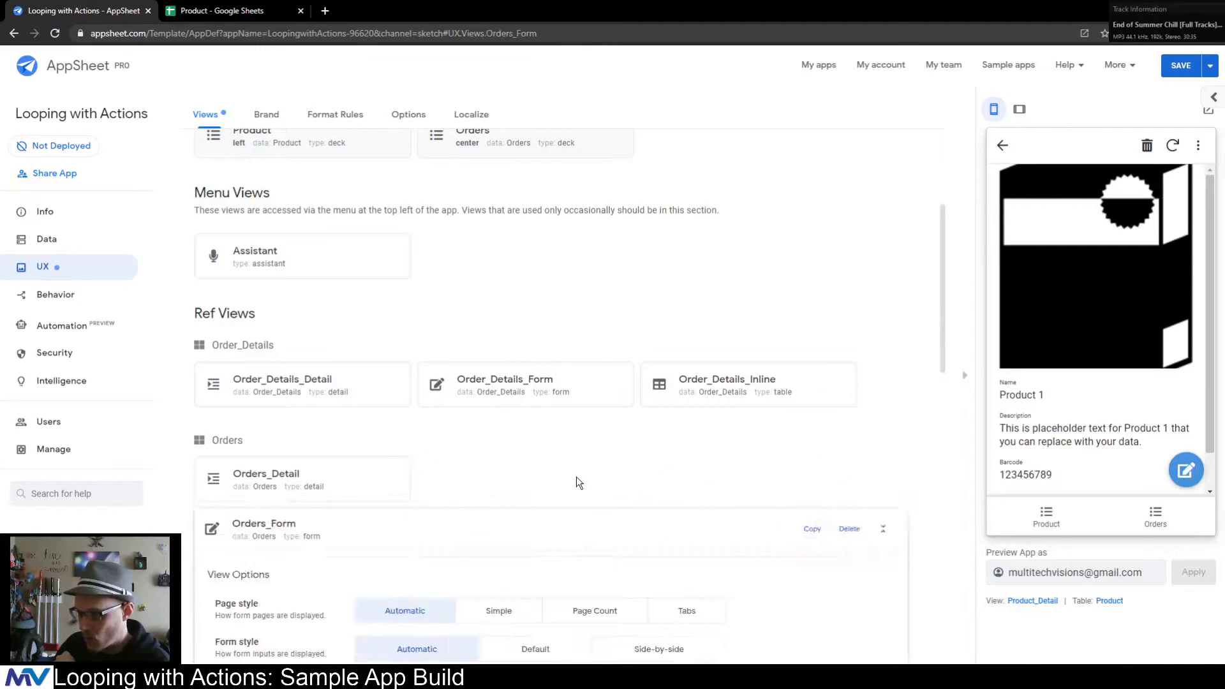
scroll(259, 296, "down", 6)
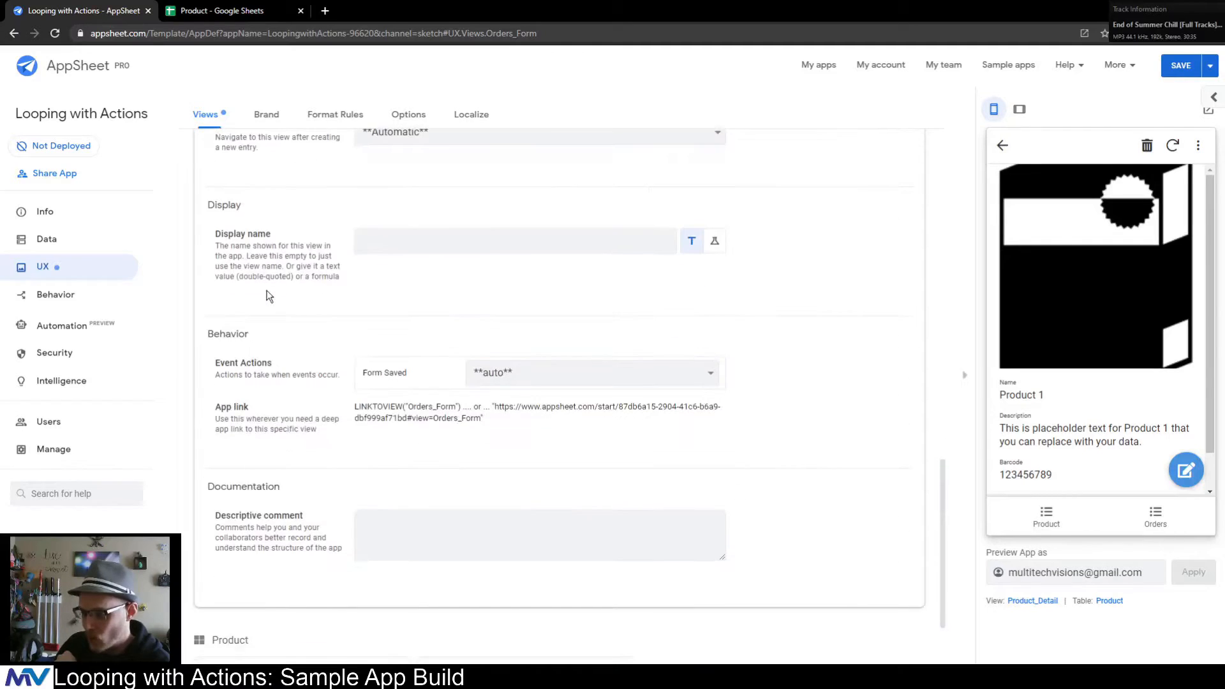
scroll(268, 319, "up", 6)
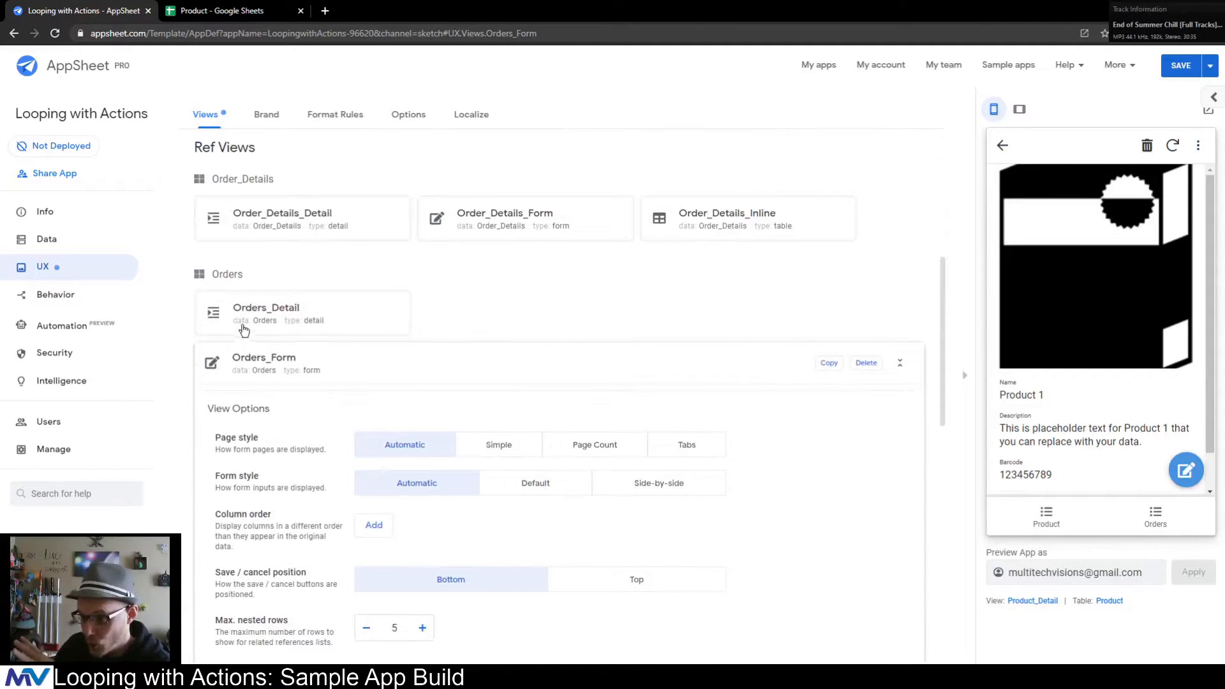
scroll(241, 326, "down", 6)
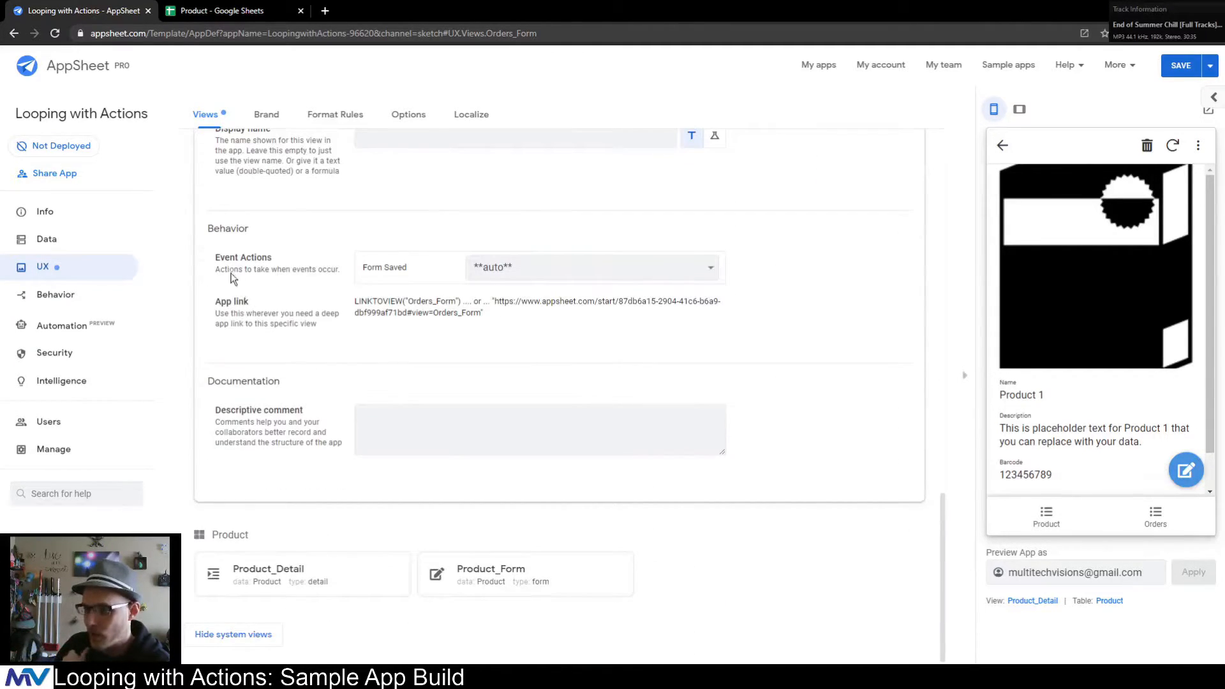
left_click(516, 270)
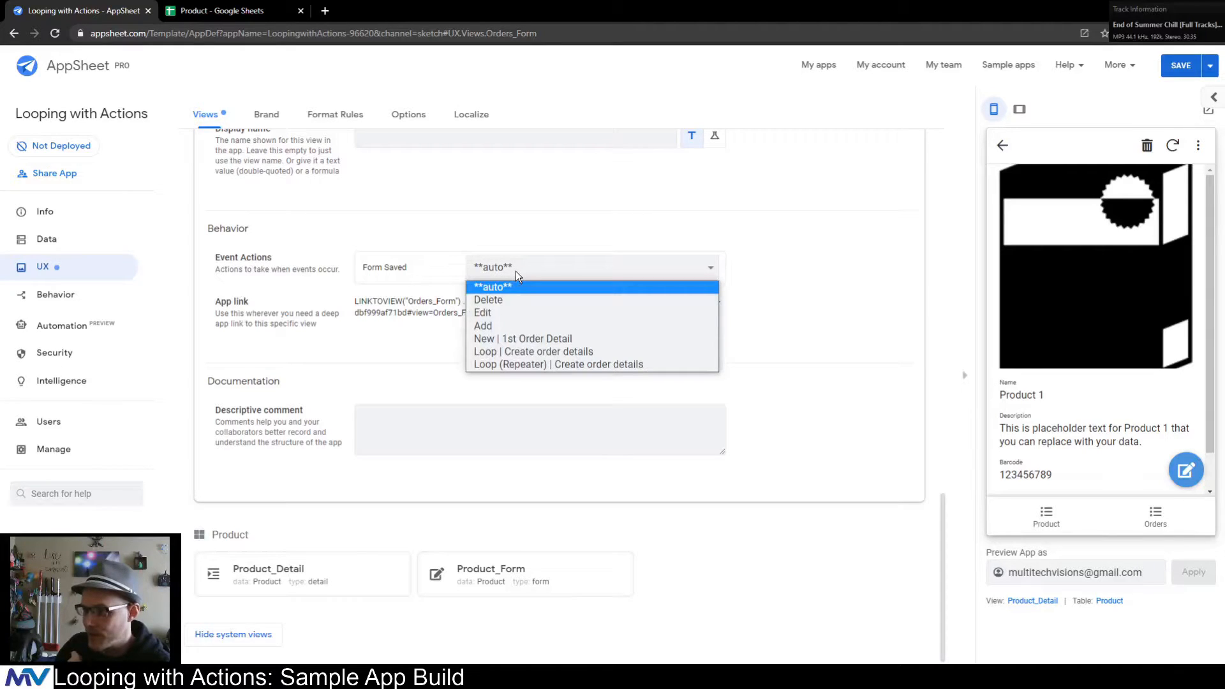
left_click(584, 351)
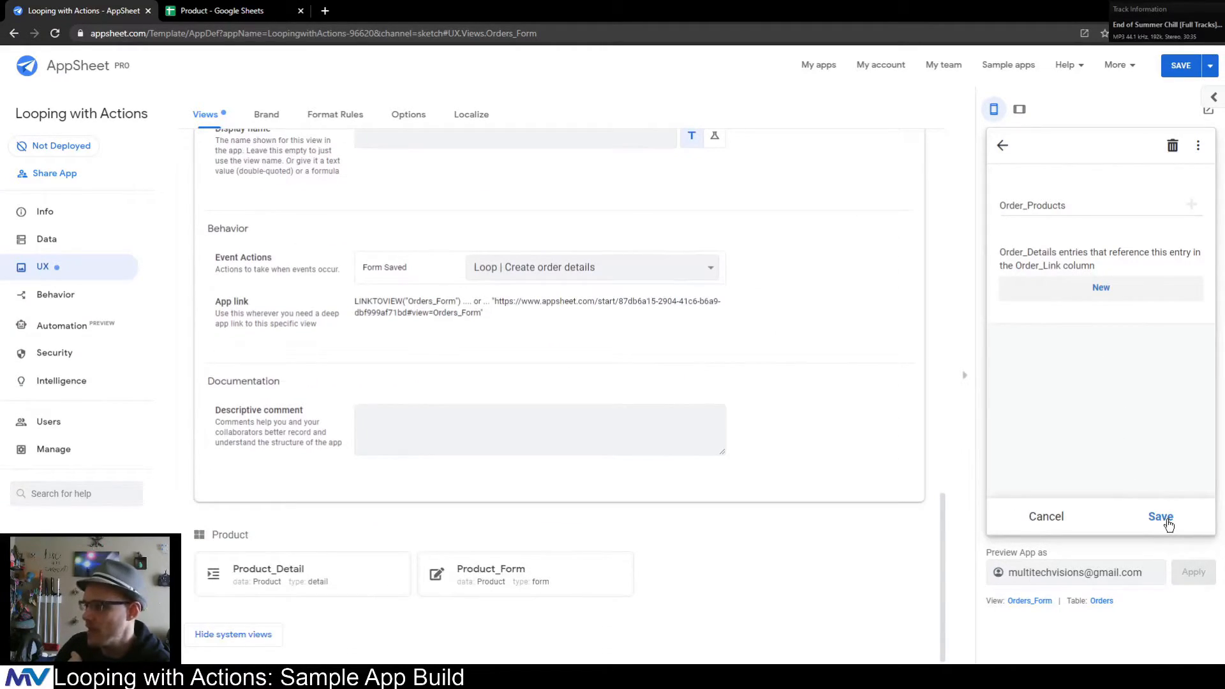
- Select Product 1, Product 2 and Product 3 as Order_Products in the new order form of the app preview
left_click(1046, 205)
left_click(1053, 225)
left_click(1092, 280)
left_click(1095, 307)
left_click(1174, 502)
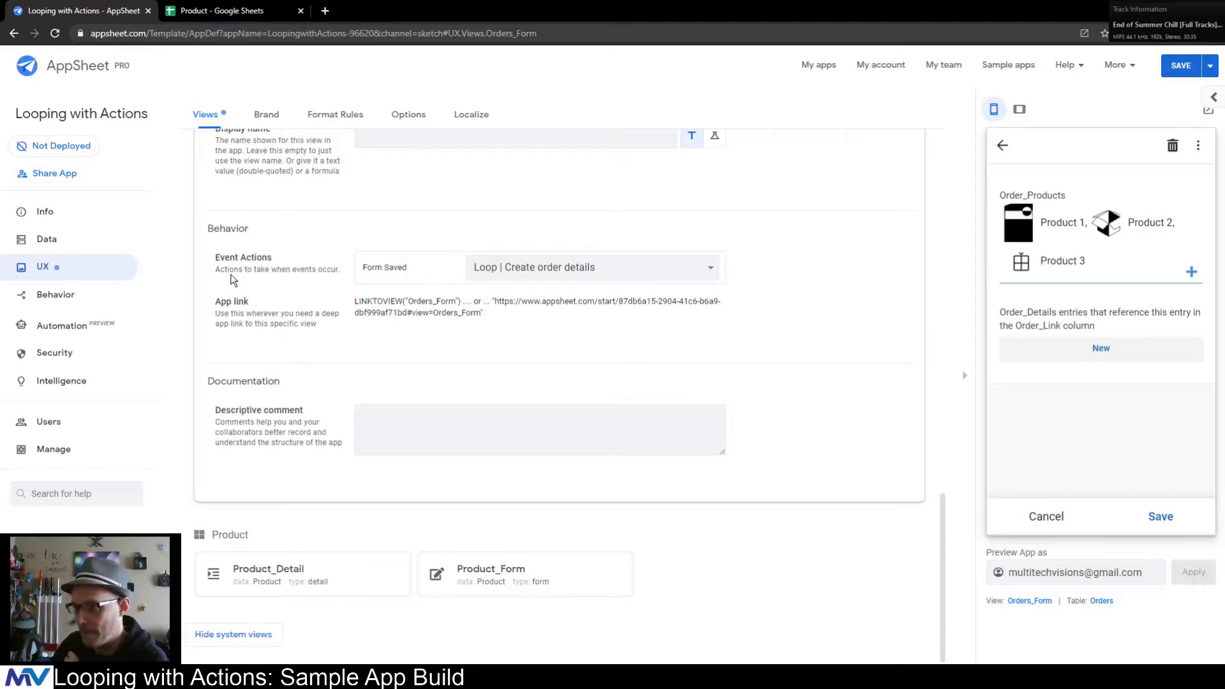
- Set the Show_If expression of the Orders table's Related Order_Details column to context("ViewType") <> "Form"
left_click(93, 240)
left_click(269, 117)
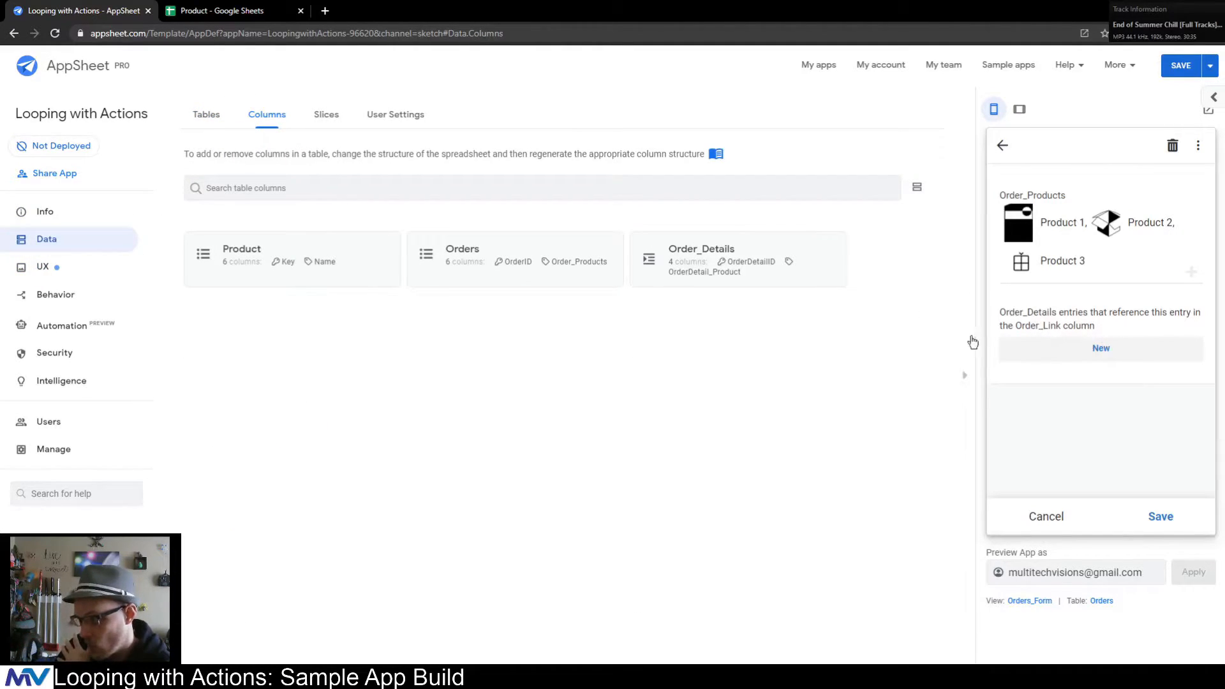
left_click(504, 268)
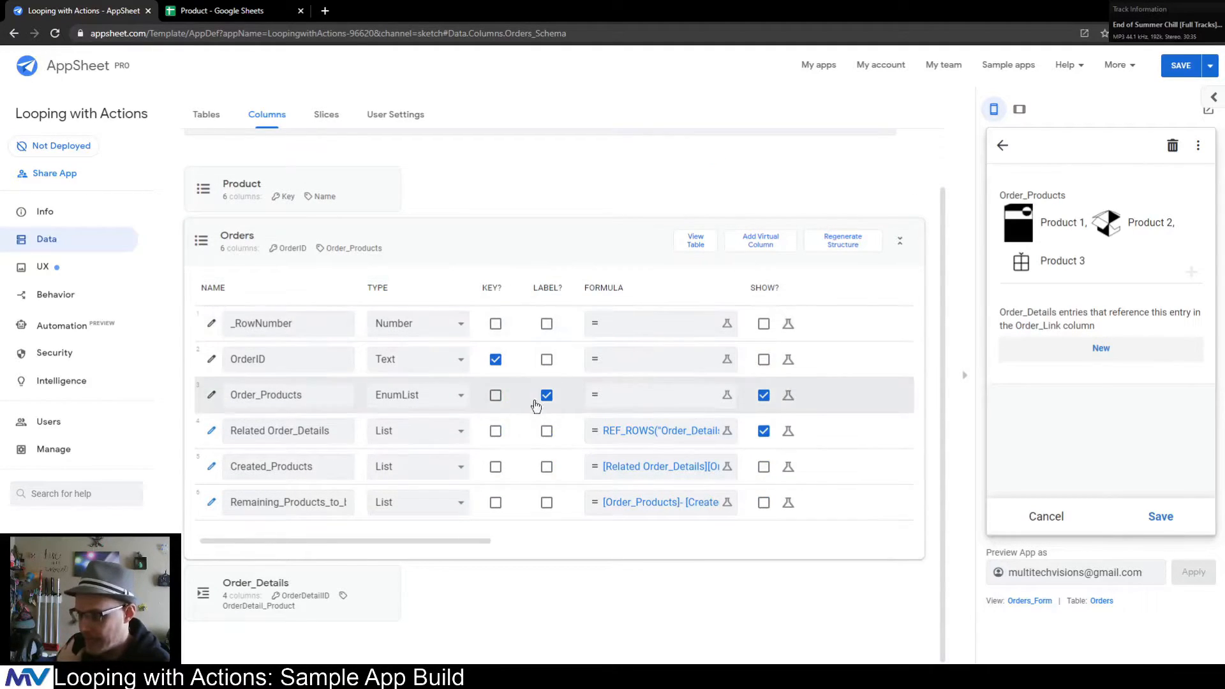
left_click_drag(231, 431, 342, 431)
left_click(341, 430)
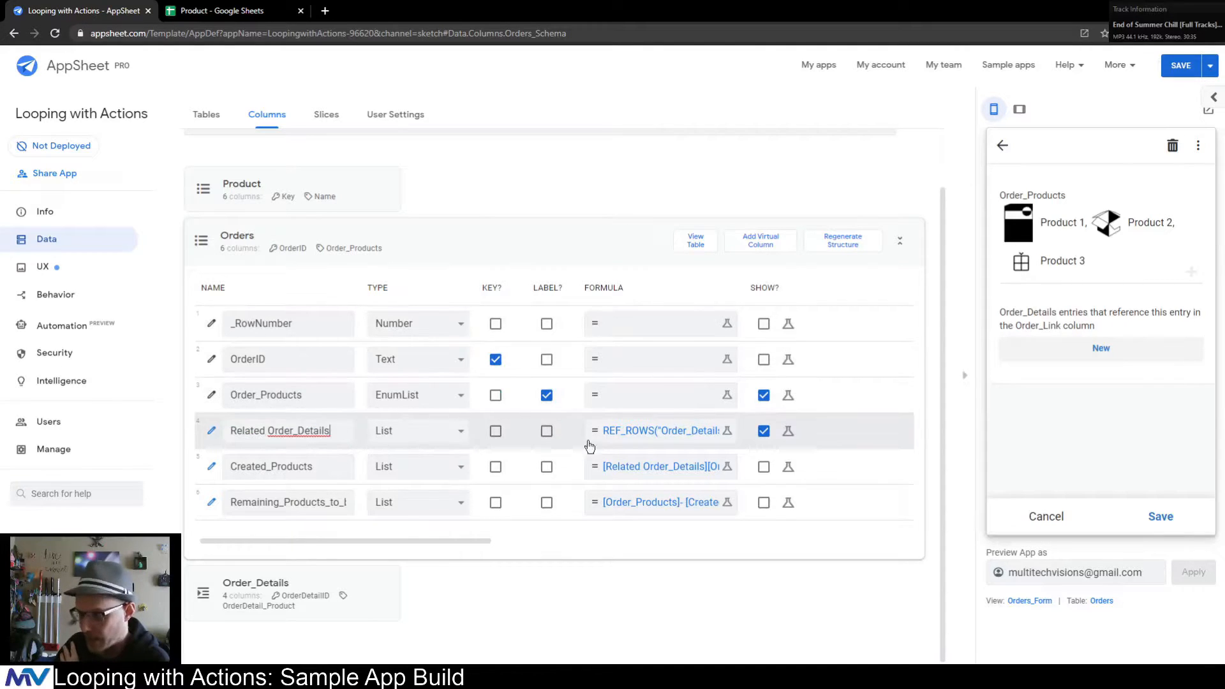
left_click(788, 432)
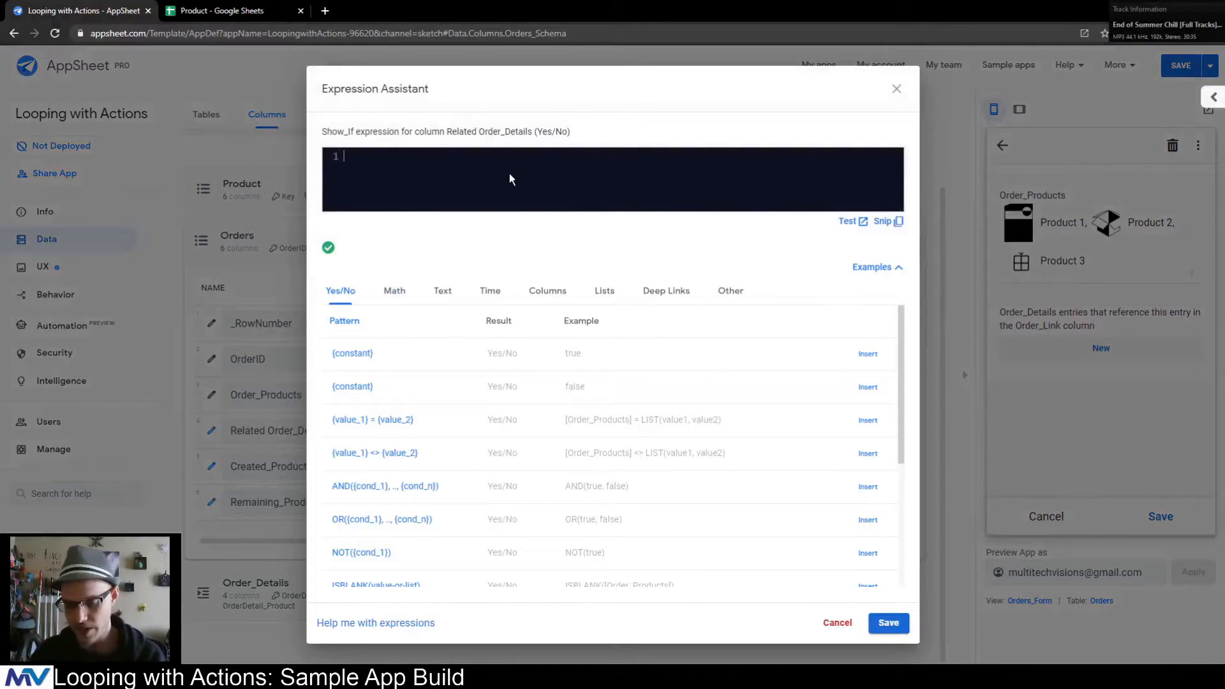
type("context(\"")
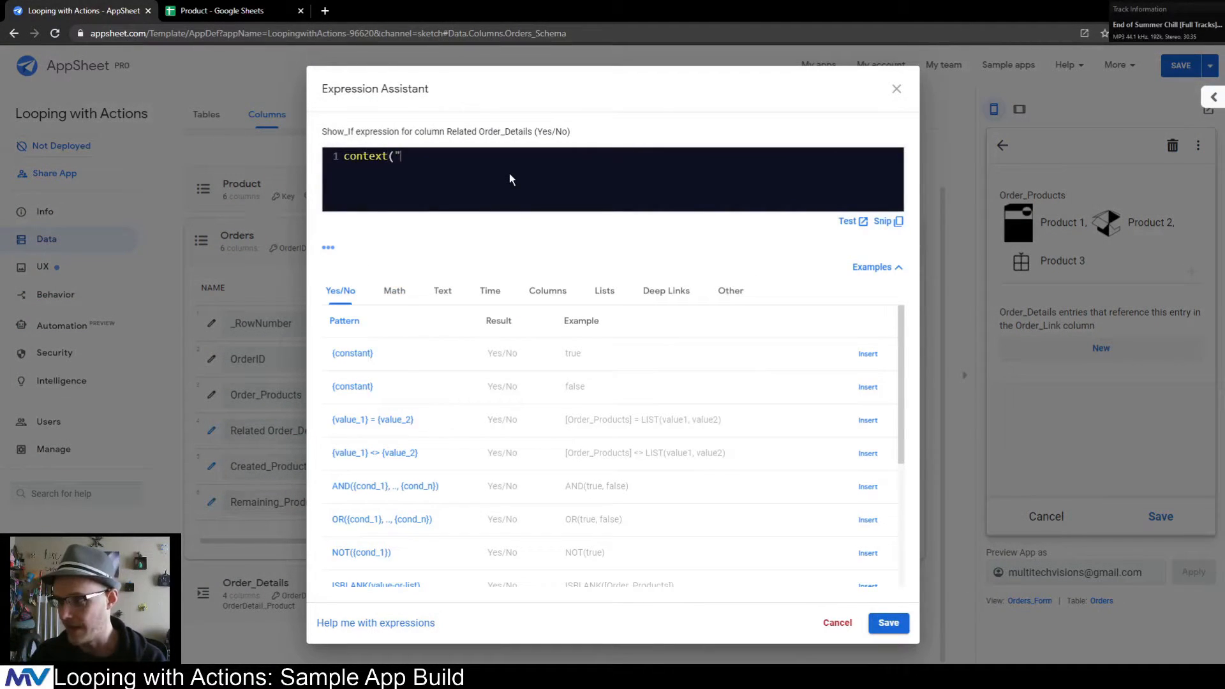
type("ViewType\") <> \"Form\"")
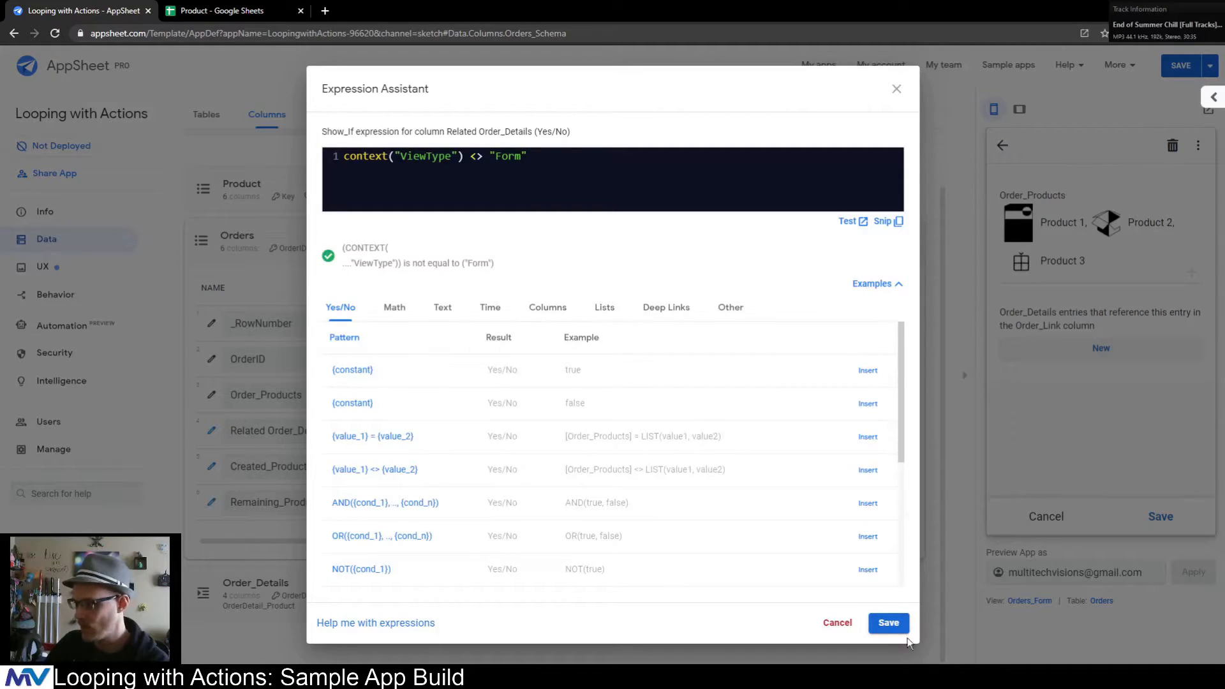
left_click(892, 624)
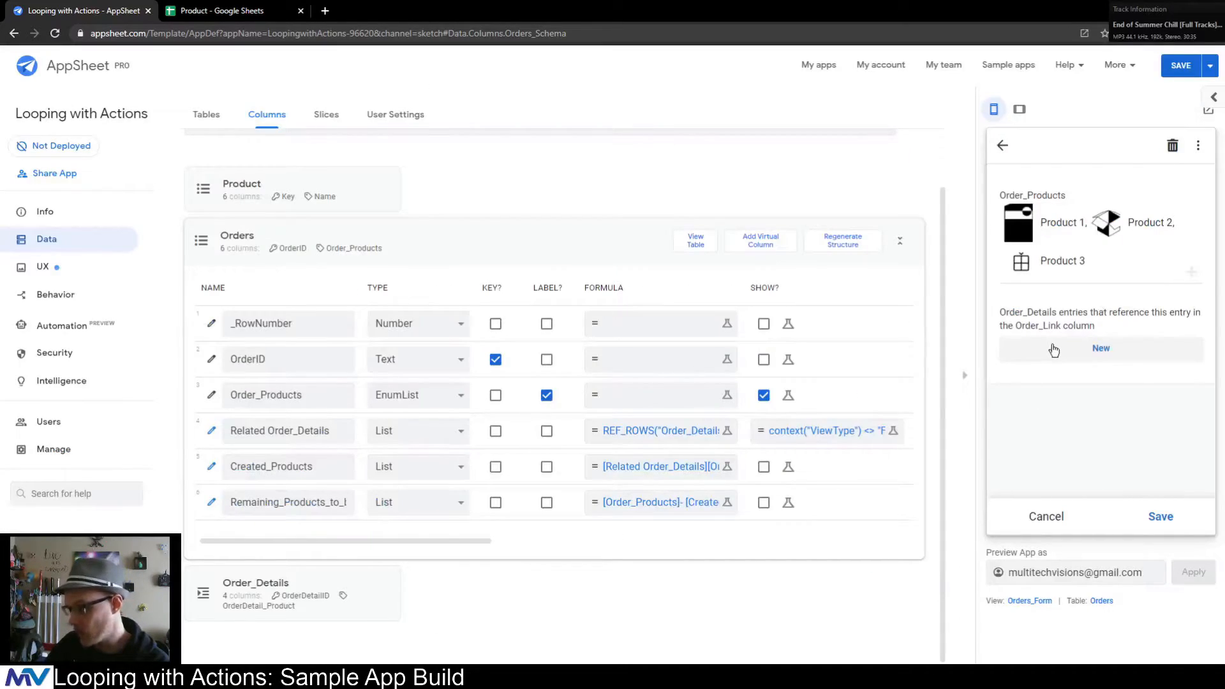
- Save the app and run "Loop | Create order details" on the previewed order containing Product 1 and Product 2
left_click(1046, 517)
left_click(1180, 65)
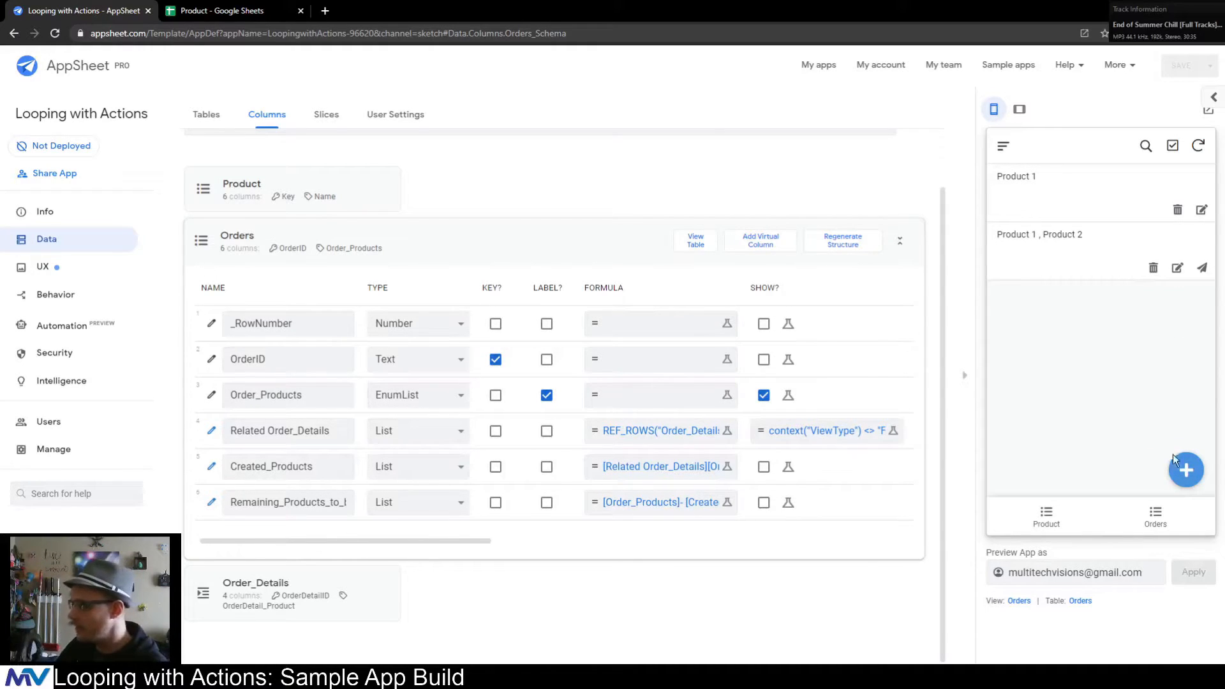
left_click(1090, 266)
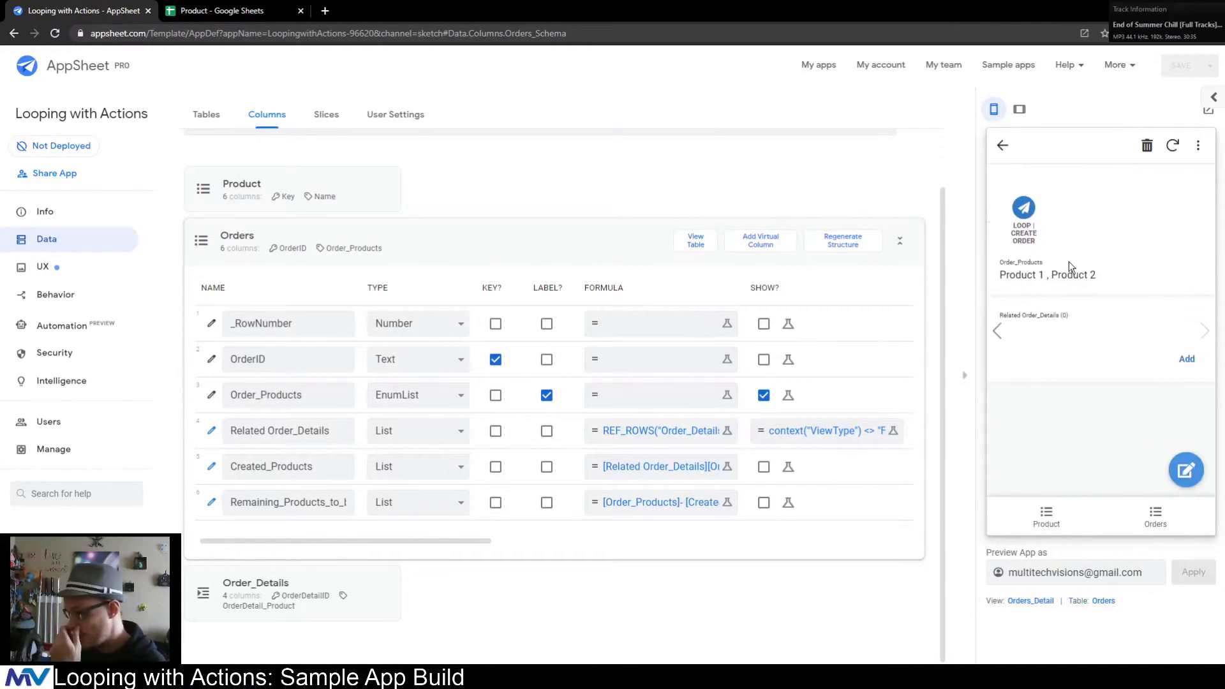
left_click(1022, 214)
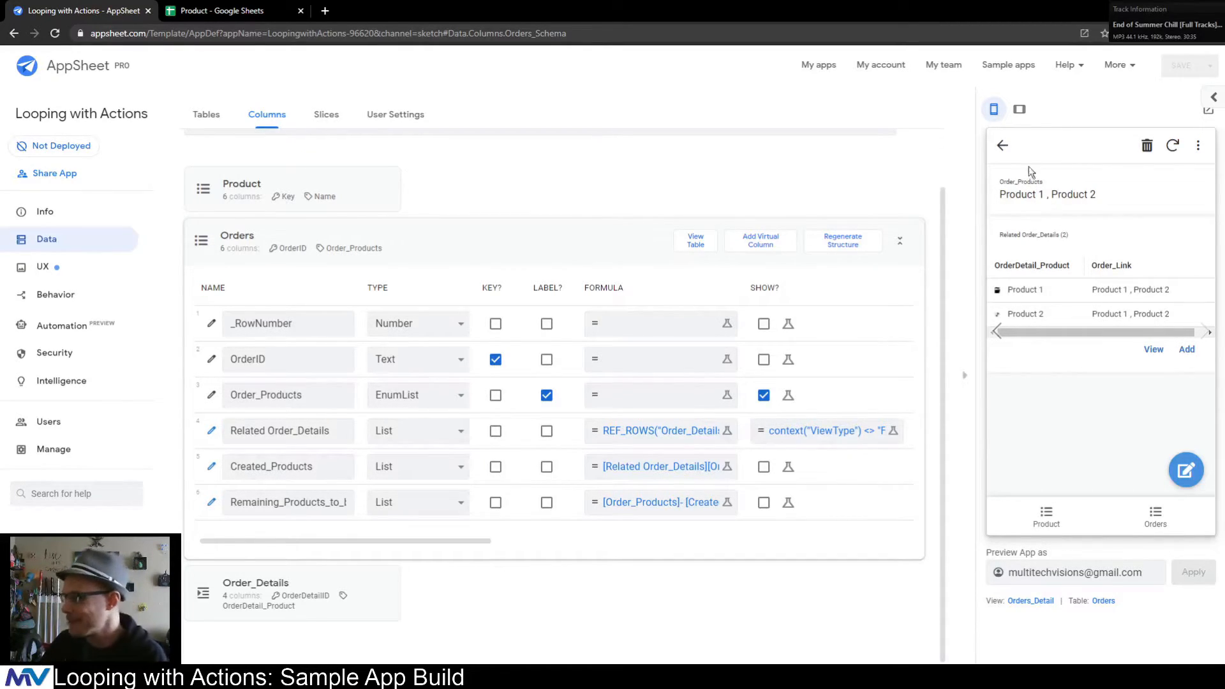
- Create and save a new order with Products 1, 2, 4, 5, 13 and 14 in the app preview, and open it
left_click(1002, 146)
left_click(1185, 472)
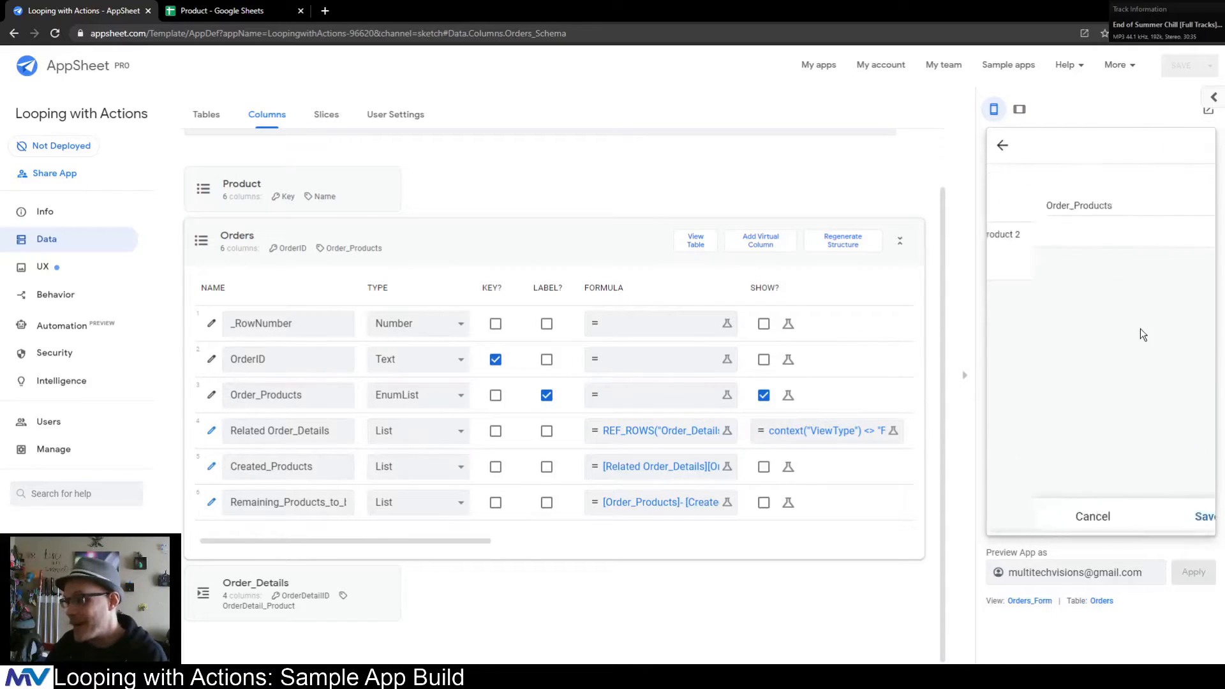
left_click(1059, 212)
left_click(1096, 225)
left_click(1092, 280)
left_click(1102, 376)
left_click(1104, 428)
scroll(1097, 441, "down", 5)
left_click(1092, 428)
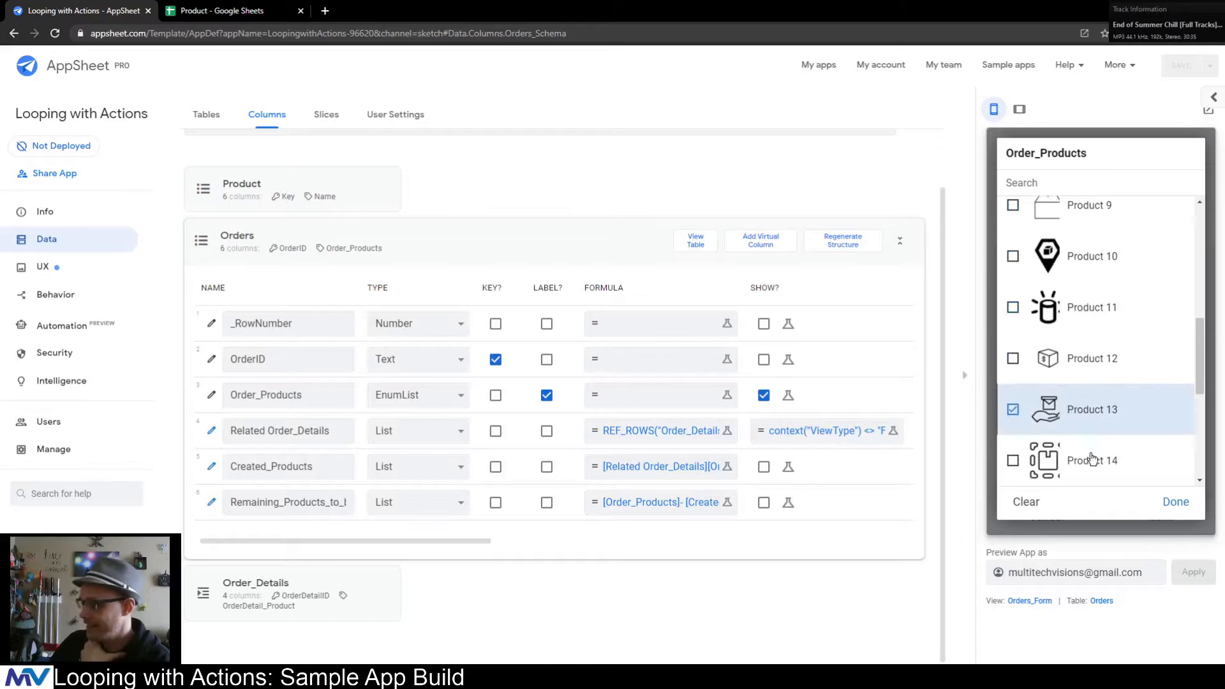
left_click(1092, 462)
left_click(1174, 503)
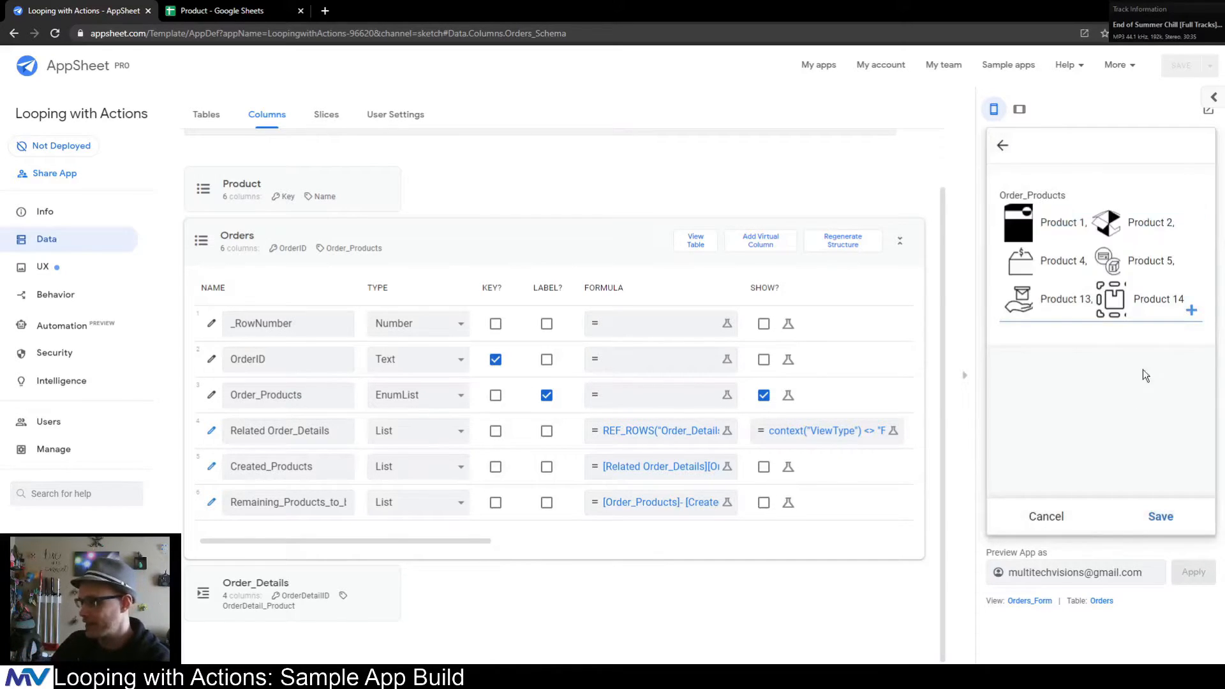
left_click(1166, 514)
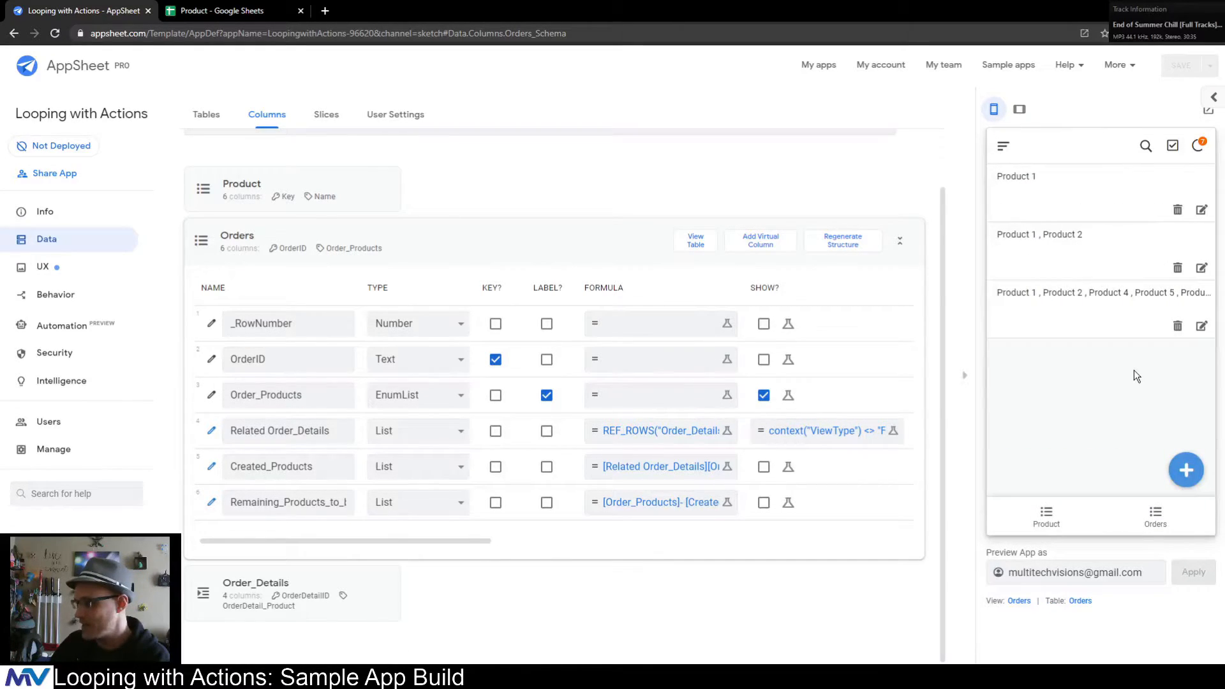
left_click(1098, 321)
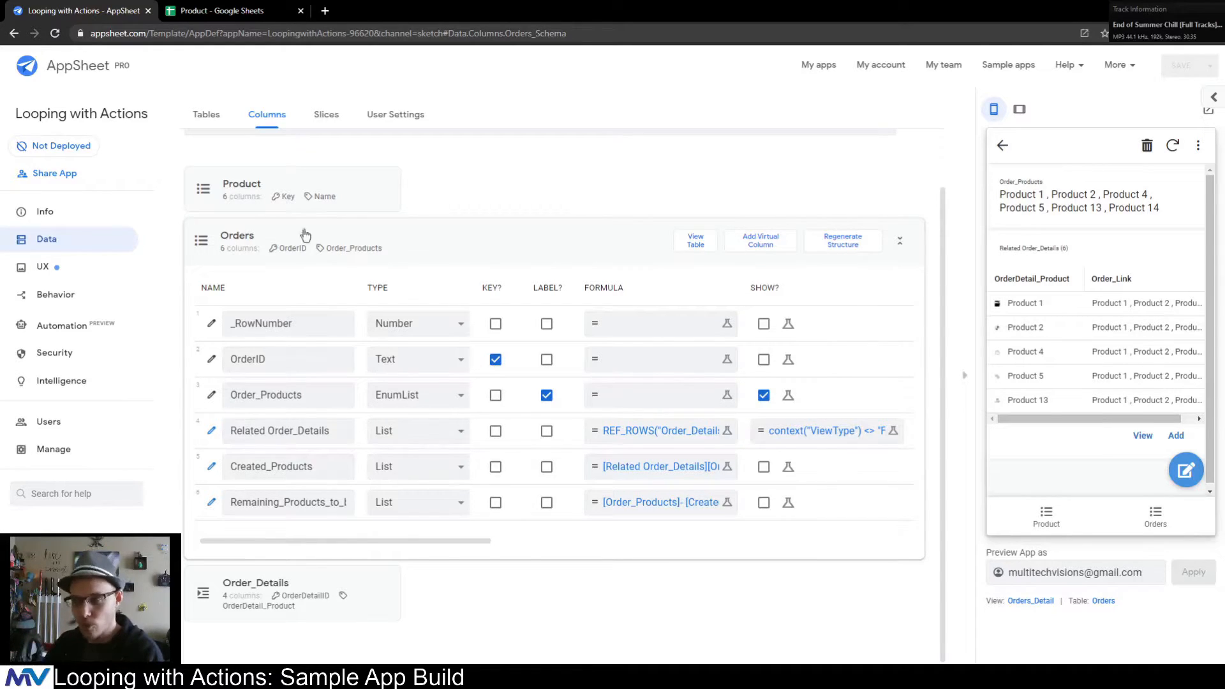
- Review the ordered sequence of actions in the Orders table's grouped action "Loop | Create order details"
left_click(375, 254)
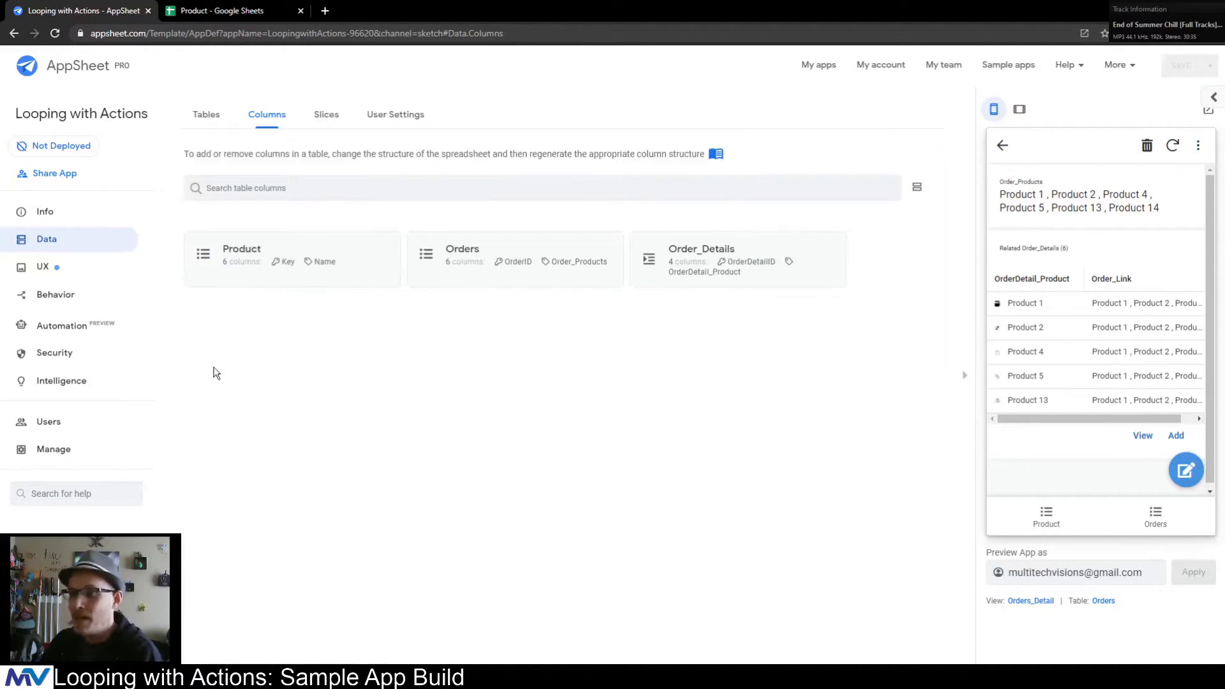
left_click(85, 298)
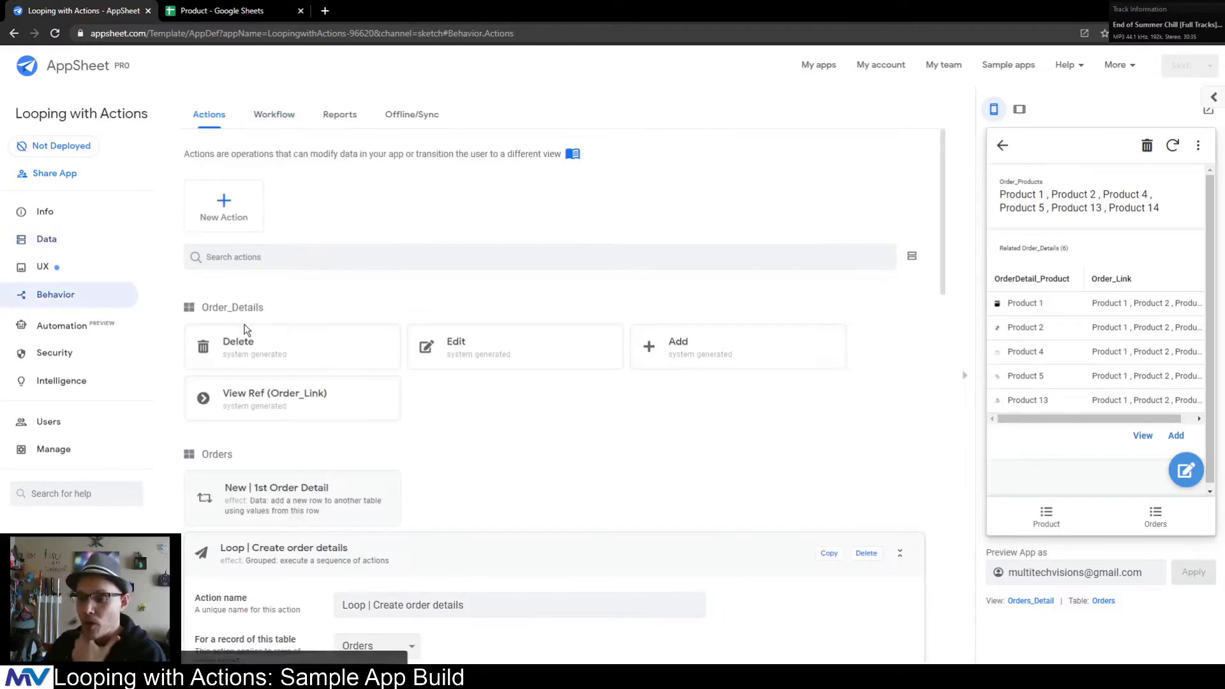
scroll(318, 319, "up", 2)
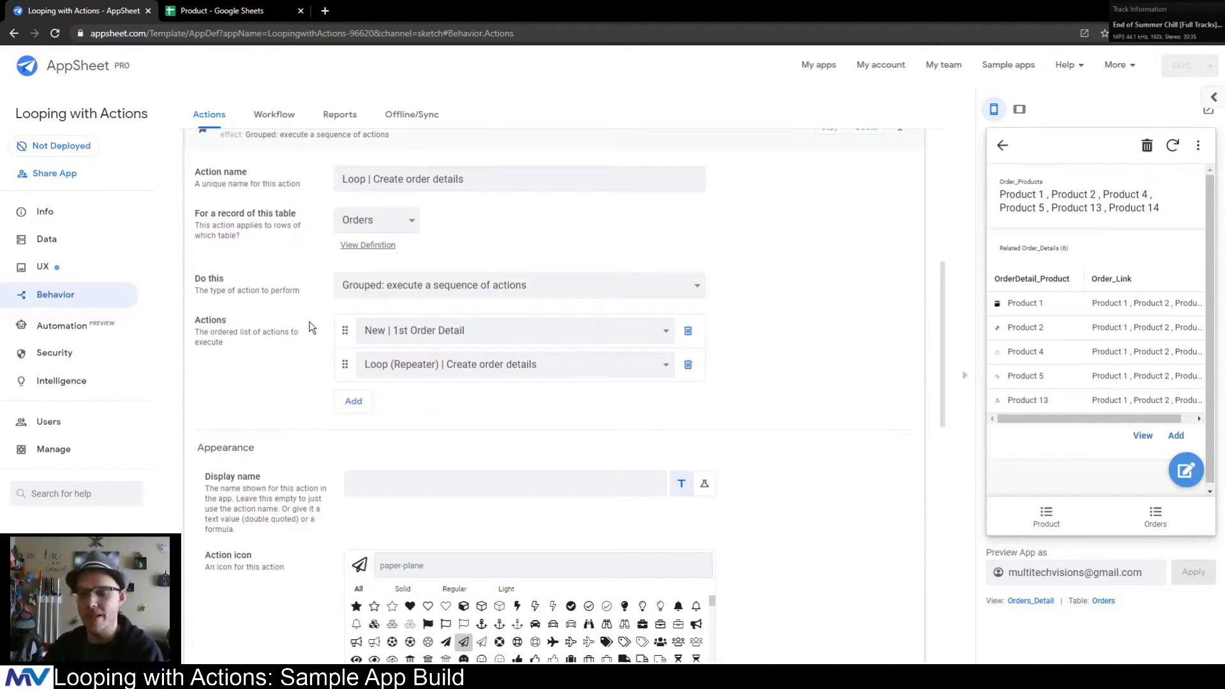
scroll(311, 326, "up", 2)
left_click(276, 245)
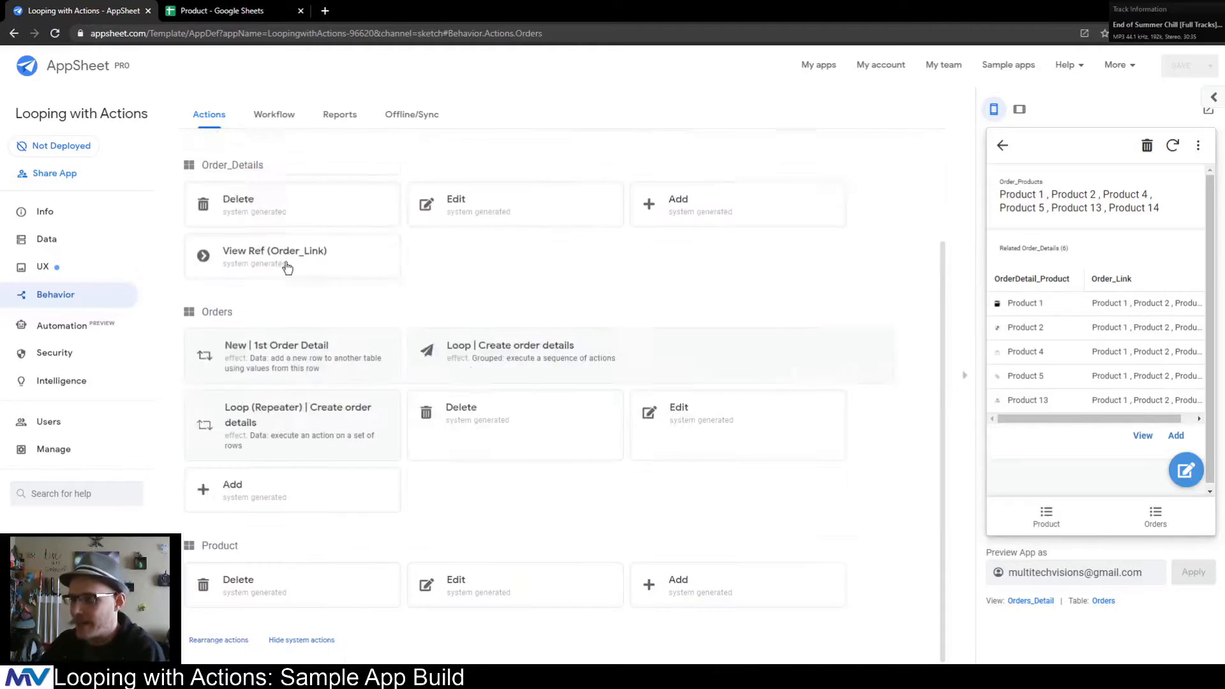
- Switch to the Product spreadsheet in Google Sheets and examine the rows of the Order_Details sheet
left_click(261, 10)
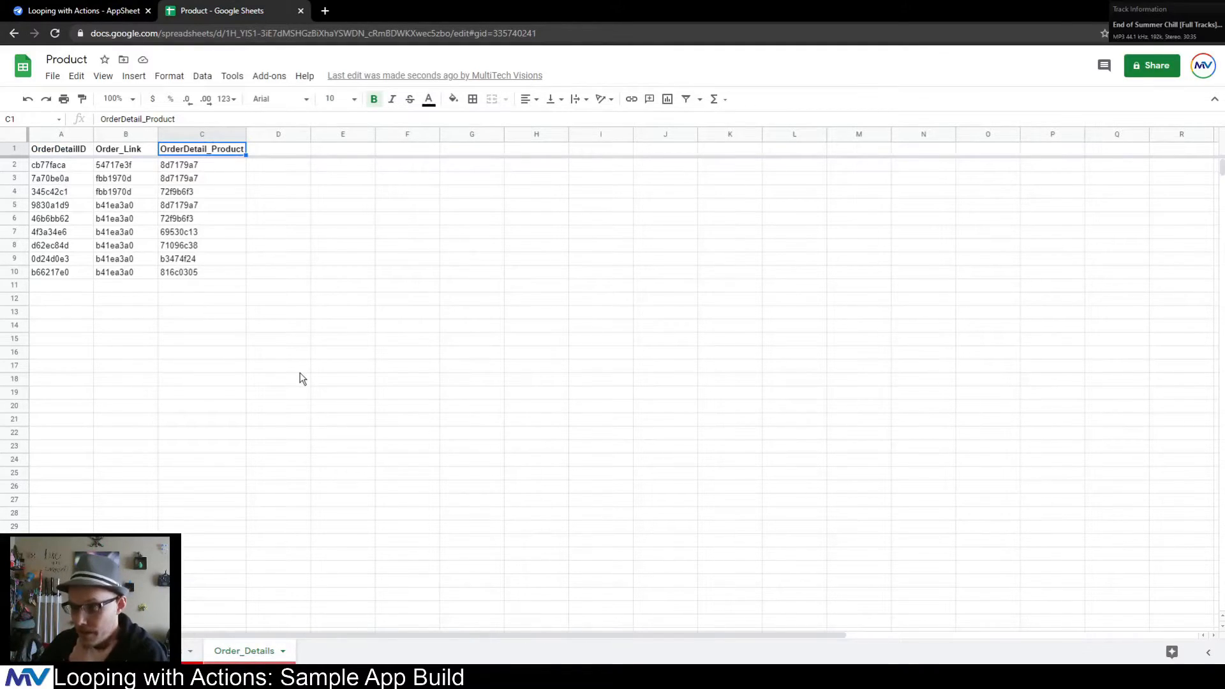
left_click(254, 407)
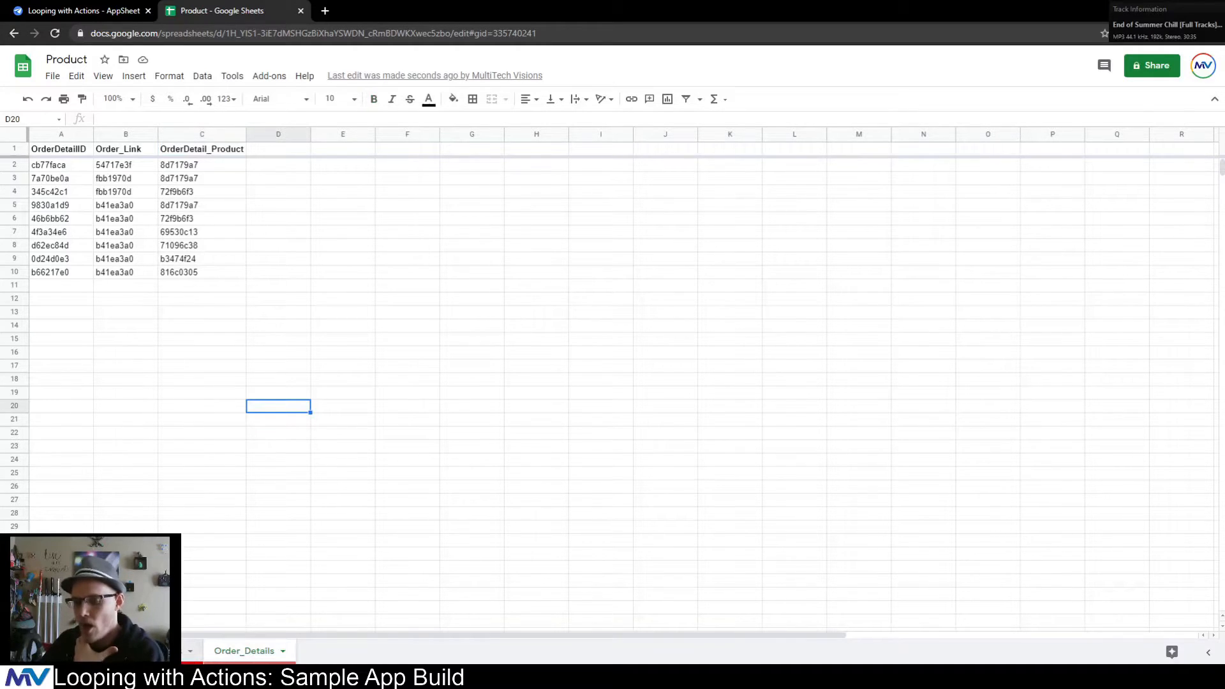
left_click(170, 652)
left_click(236, 653)
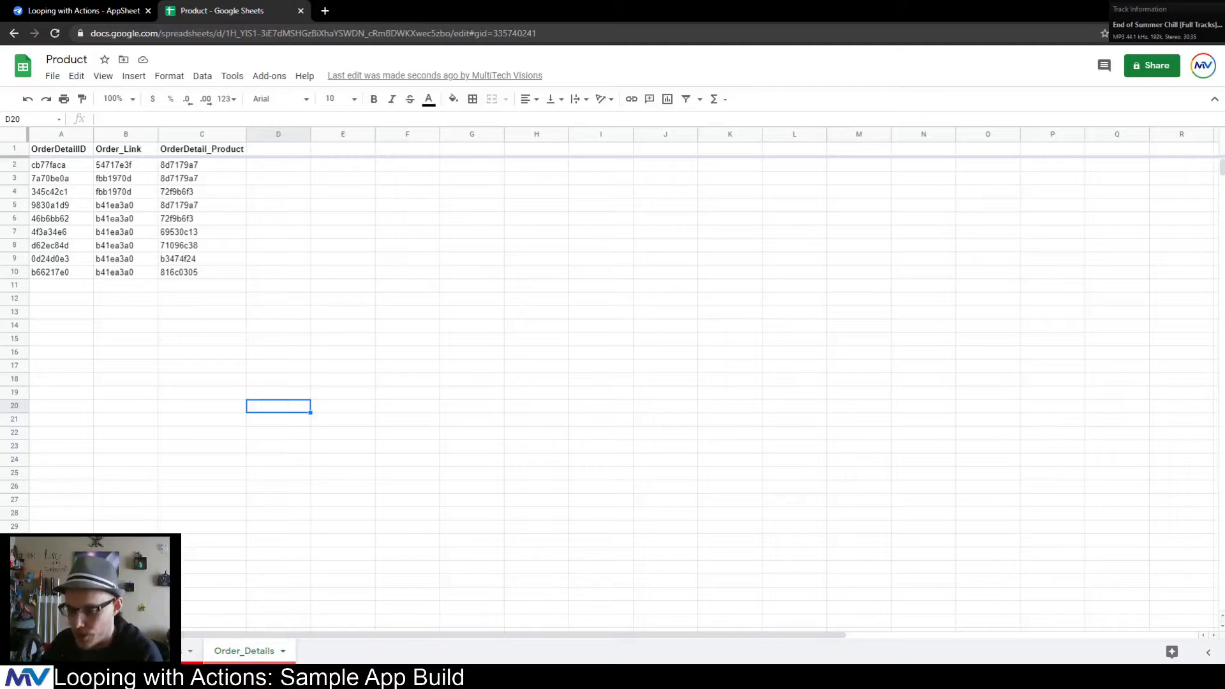
- Add a new sheet to the Product spreadsheet and name it Order_Detail_Fulfullment
left_click(13, 651)
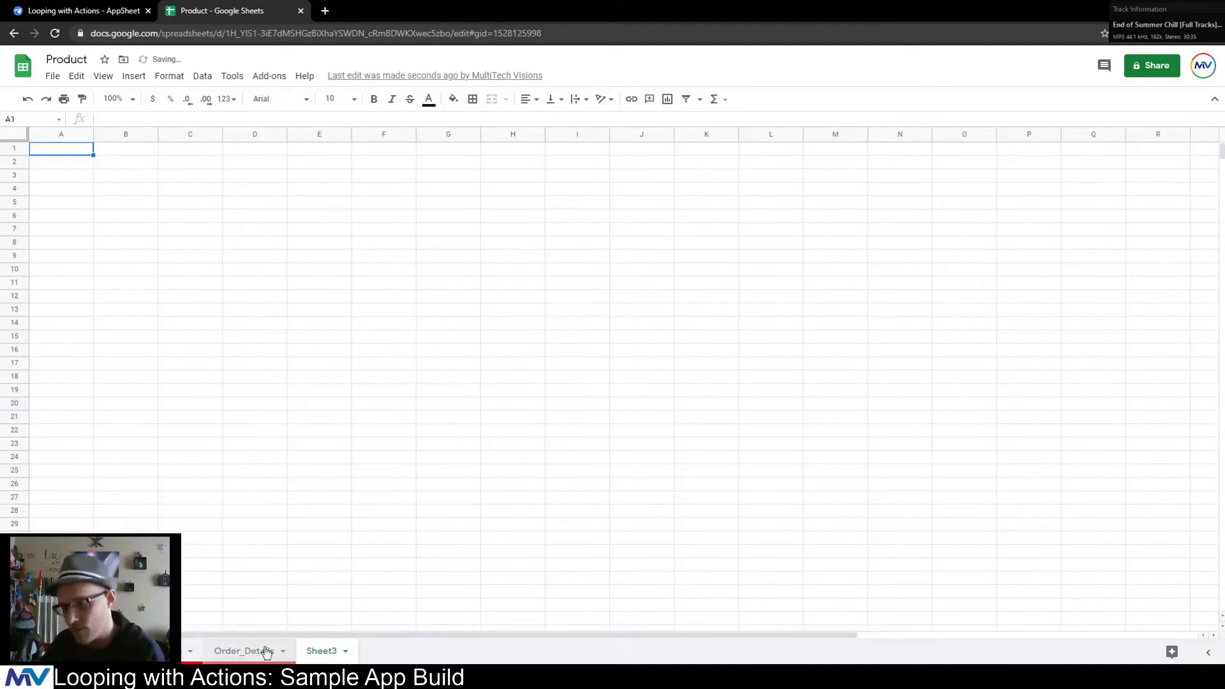
double_click(323, 653)
type("Order_Detail")
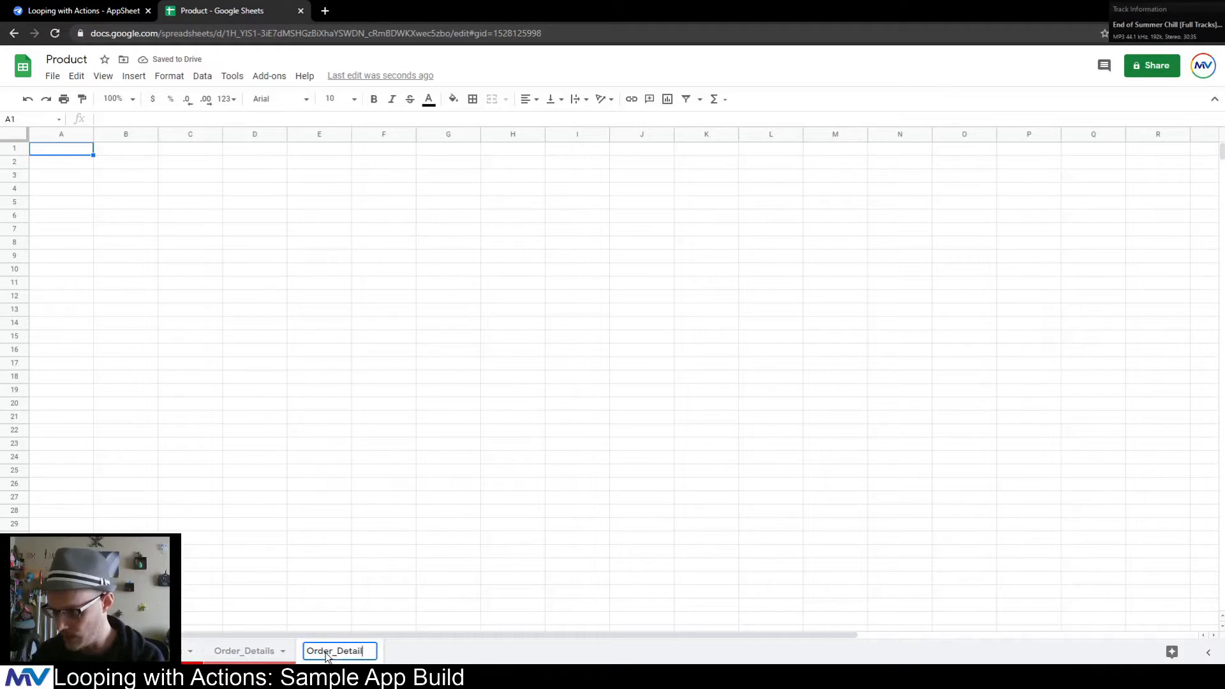
type("_Fulfillme")
key("BackSpace")
type("n")
key("BackSpace")
key("BackSpace")
type("im")
key("BackSpace")
key("BackSpace")
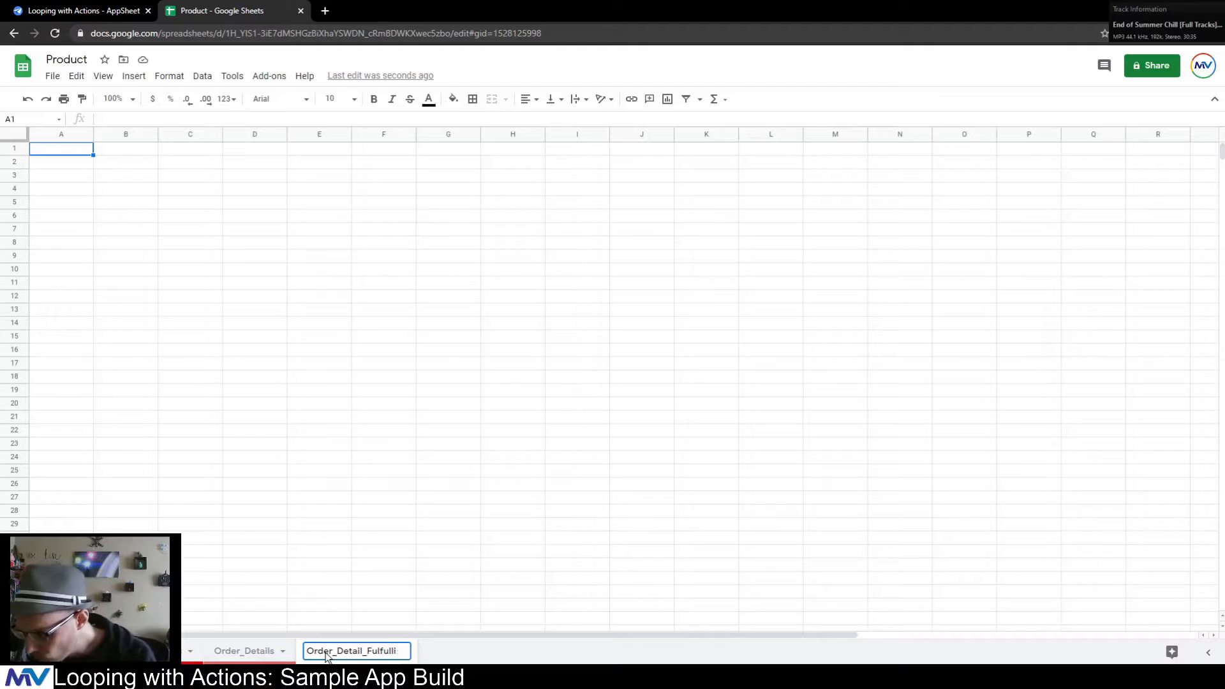
type("ment")
key("Return")
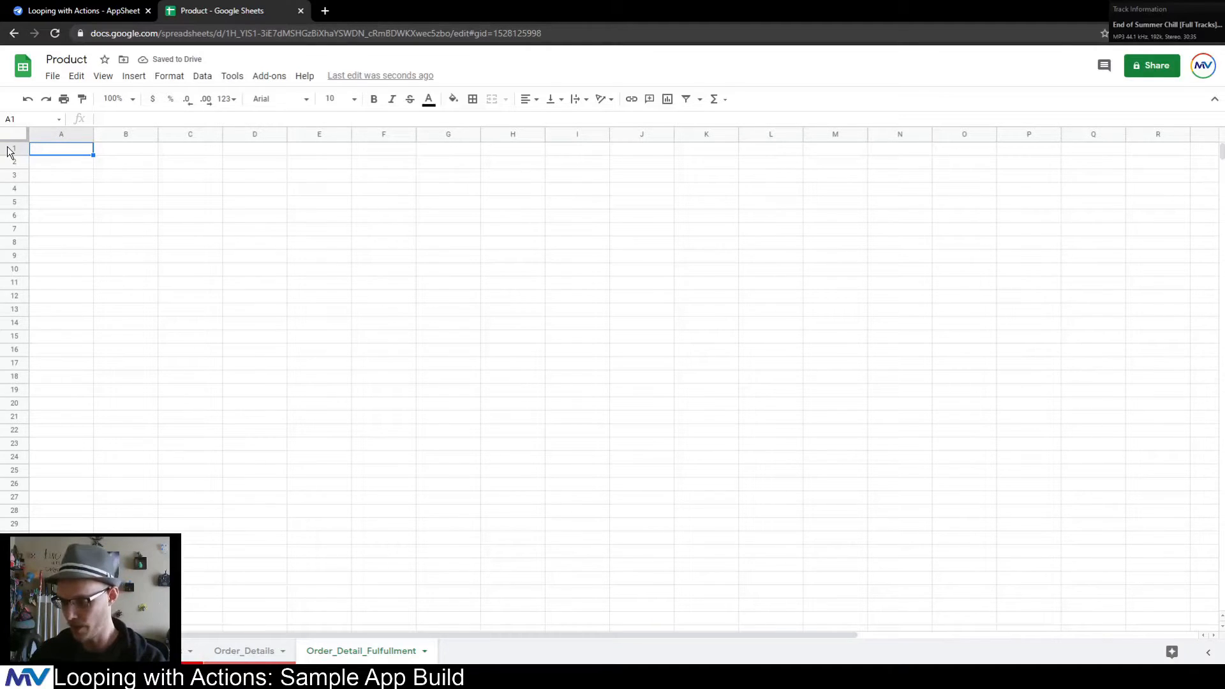
- Enter the headers ODF_ID in A1 and ODF_Order_Link in B1 of the Order_Detail_Fulfullment sheet
type("ODF")
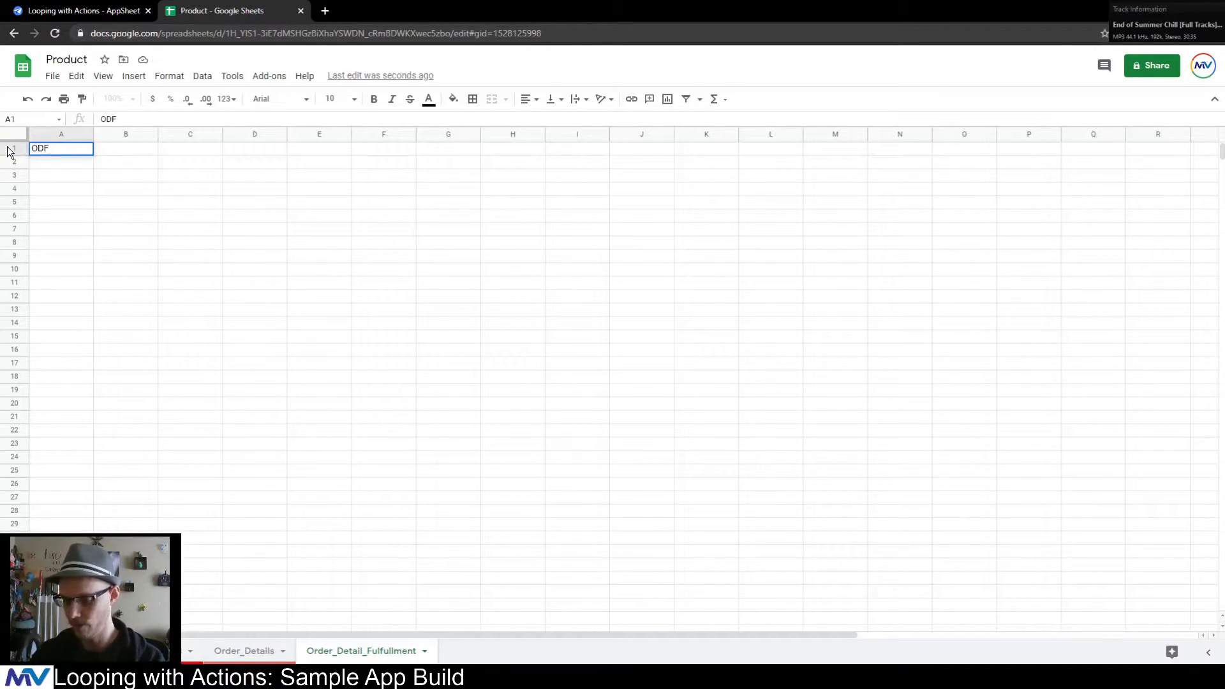
type("_ID")
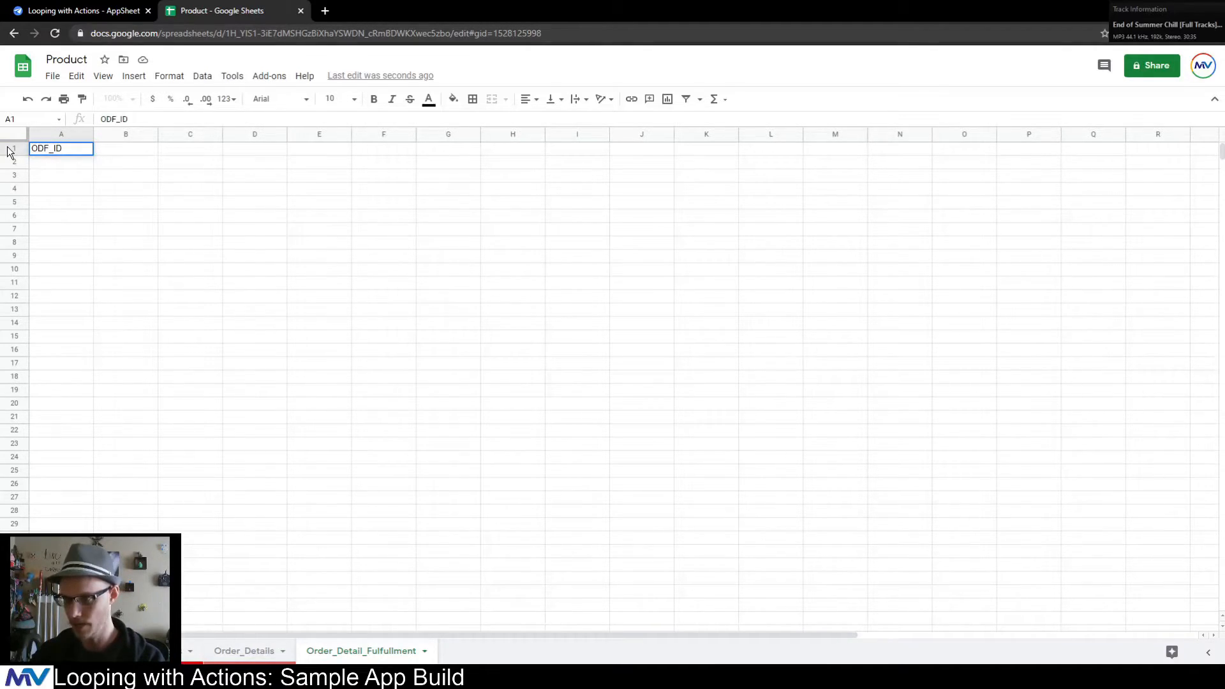
key("Tab")
type("ODF_")
key("ctrl+a")
key("Right")
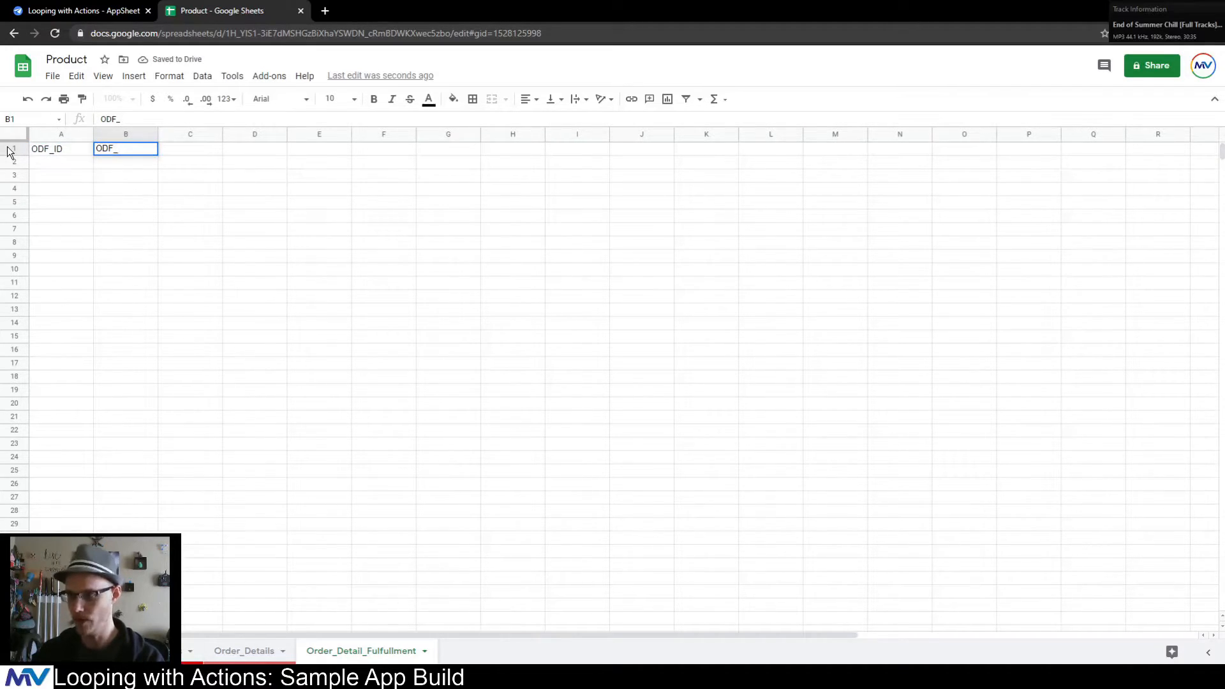
type("Order_Link")
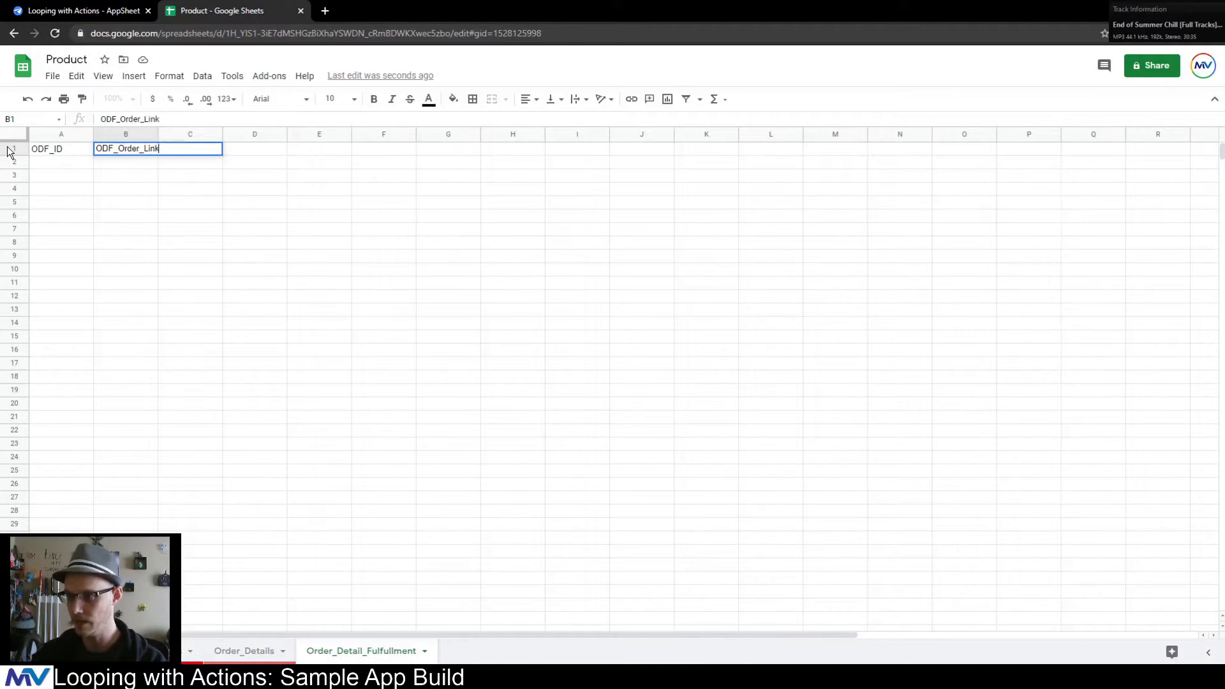
- Enter the header ODF_Order_Detail_Link in cell C1, correcting the capitalization of "Link"
key("Tab")
type("ODF_Order_Detail")
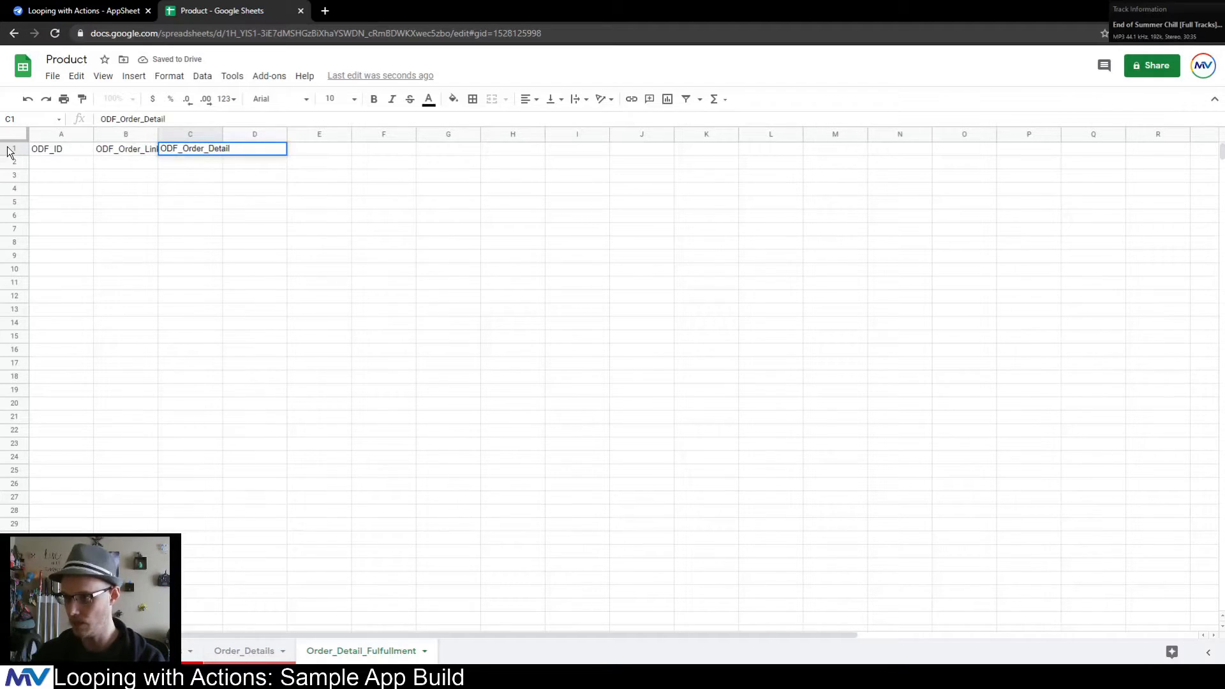
type("_Link")
key("Tab")
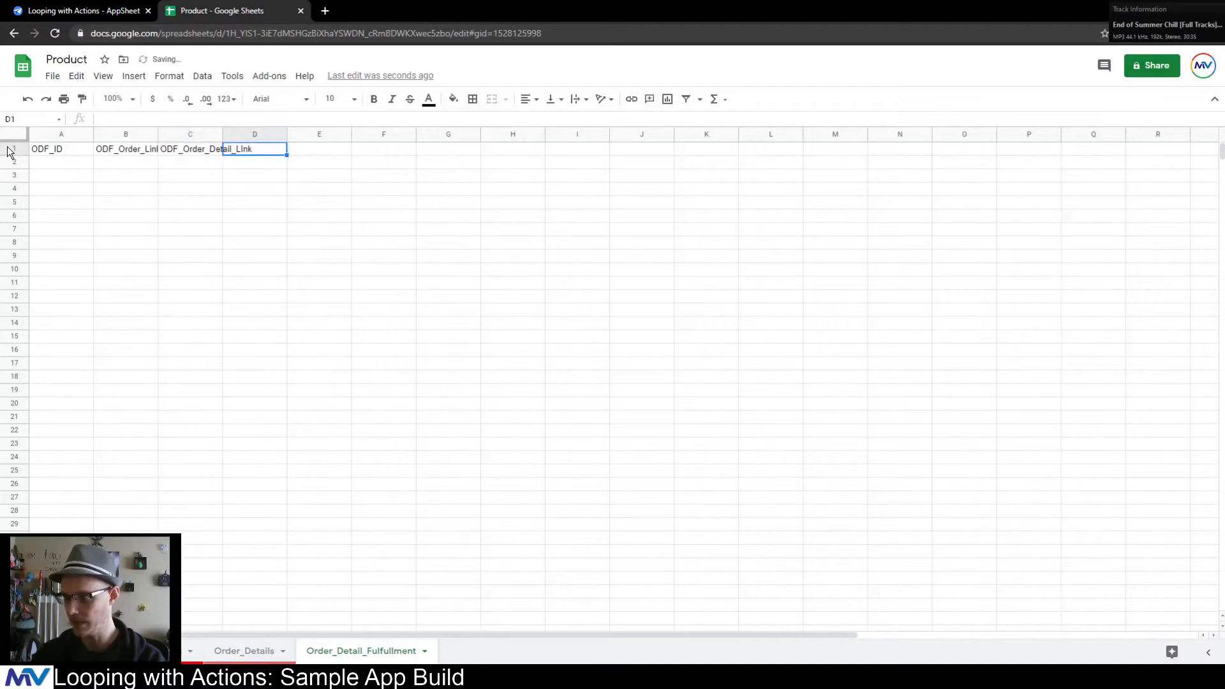
key("Left")
key("Return")
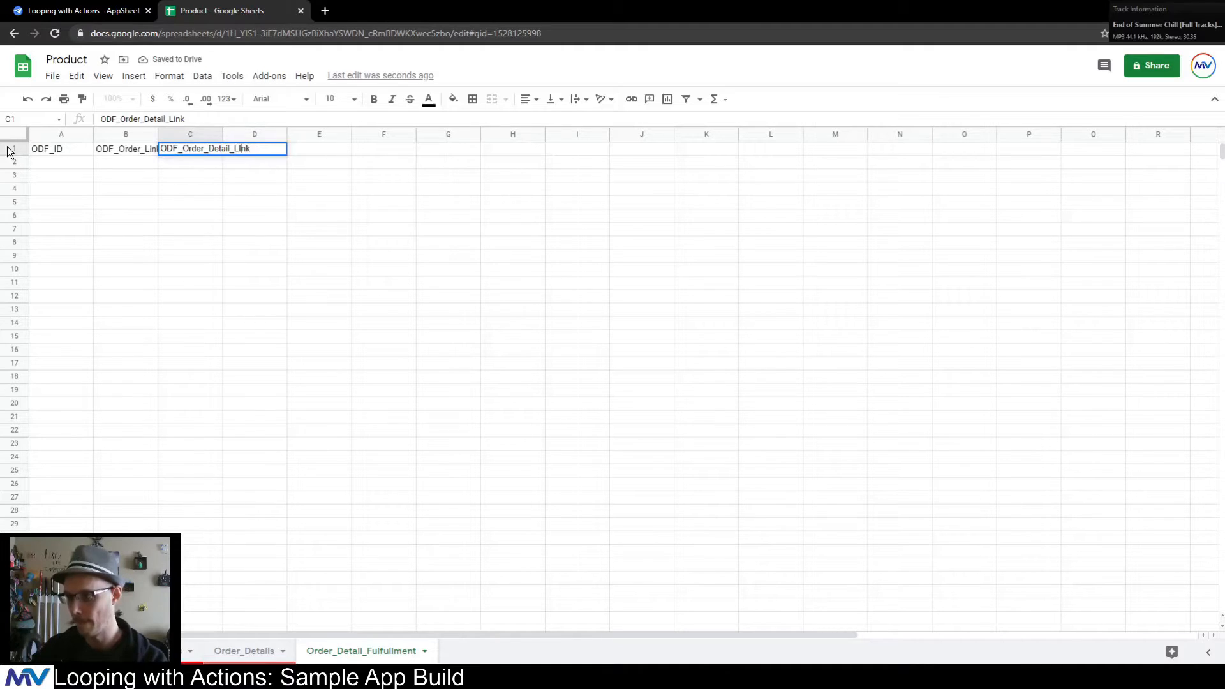
key("BackSpace")
type("i")
key("Tab")
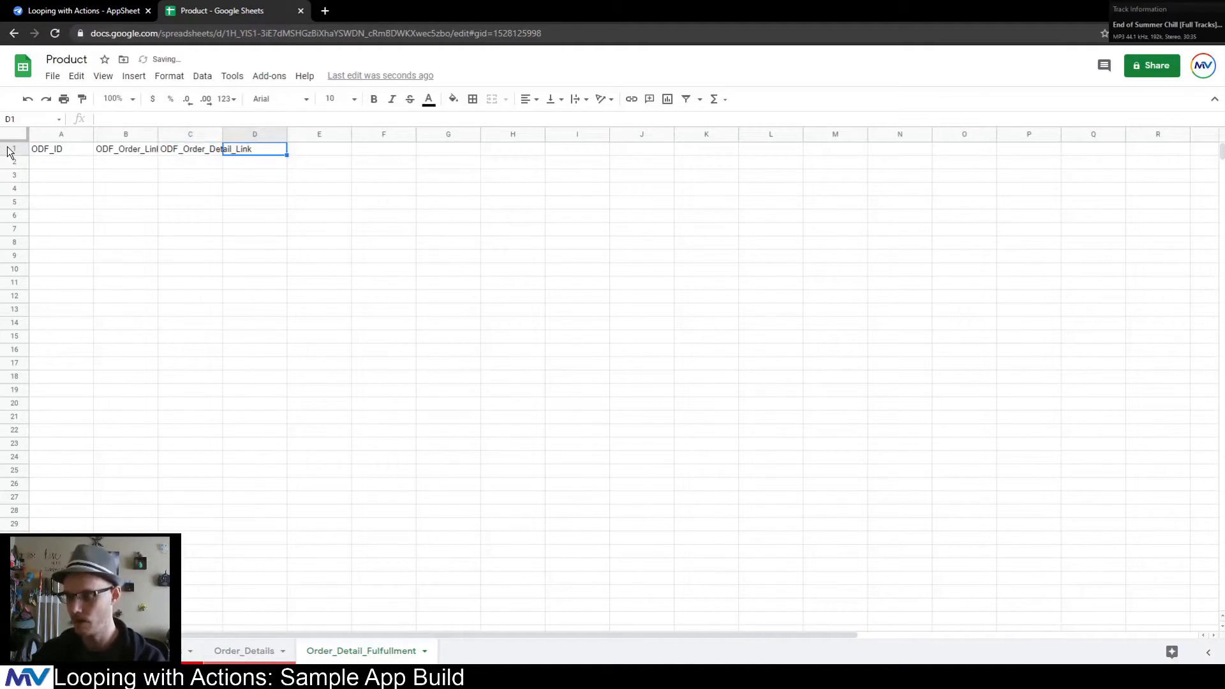
- Enter the header ODF_Product_Link in cell D1
left_click_drag(170, 135, 139, 135)
left_click(255, 149)
type("ODF_")
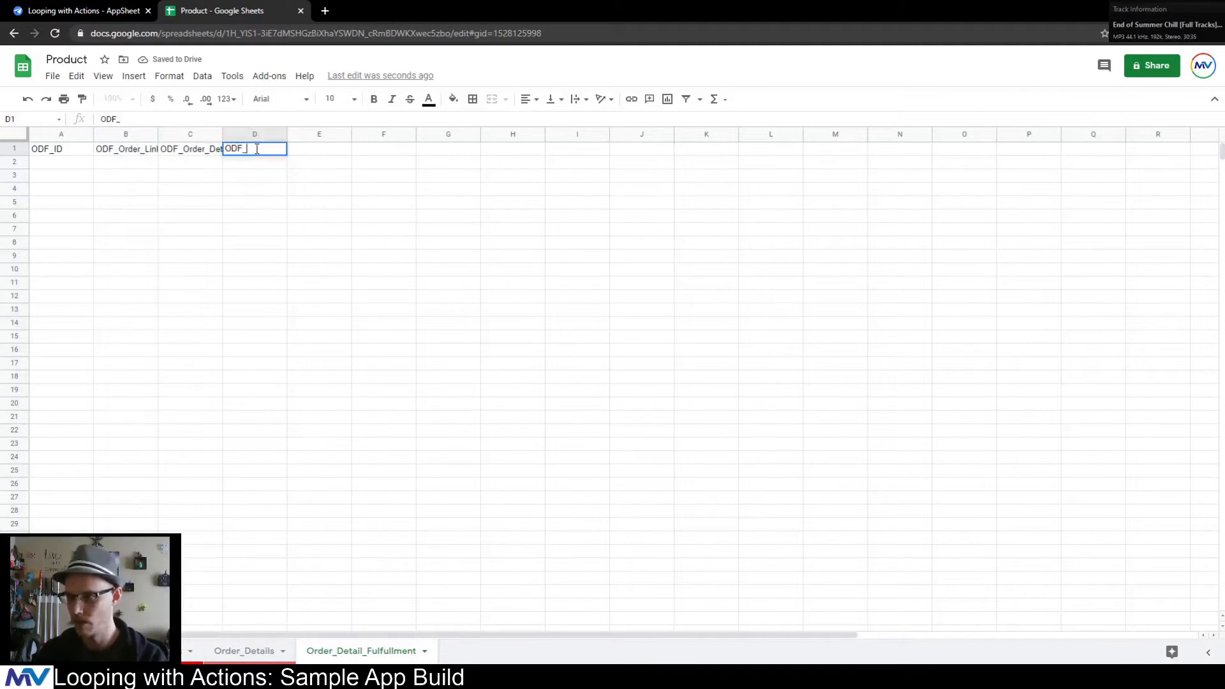
type("Produ")
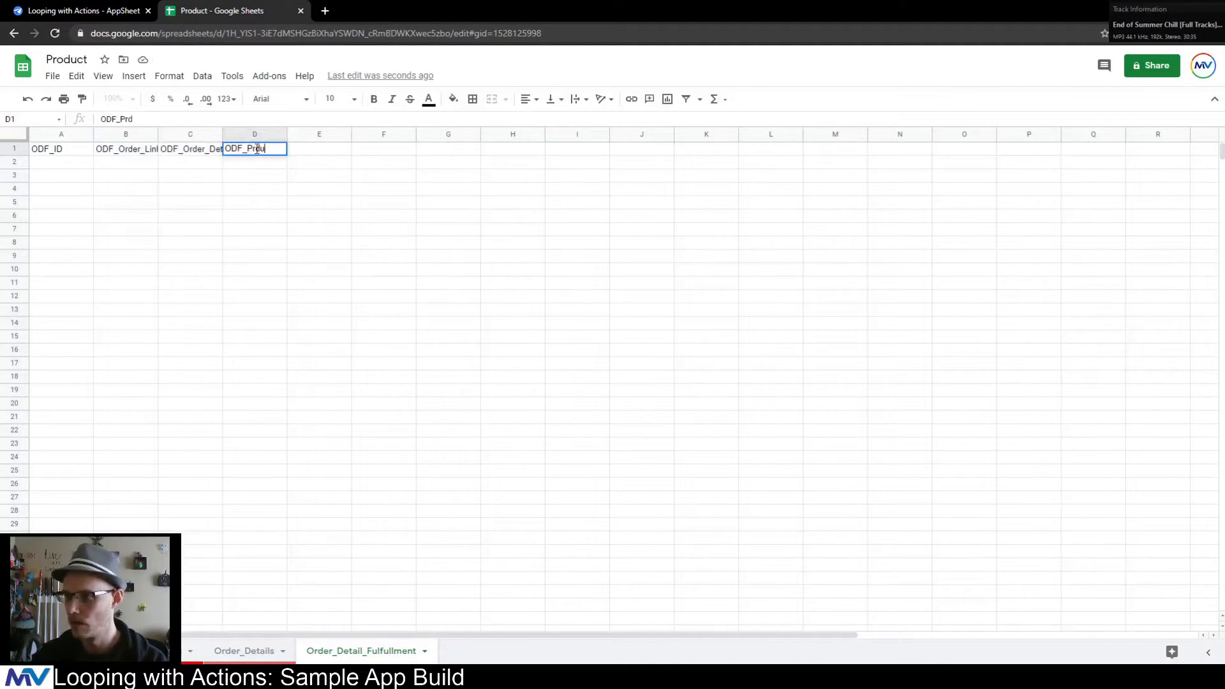
key("BackSpace")
key("BackSpace")
type("odc")
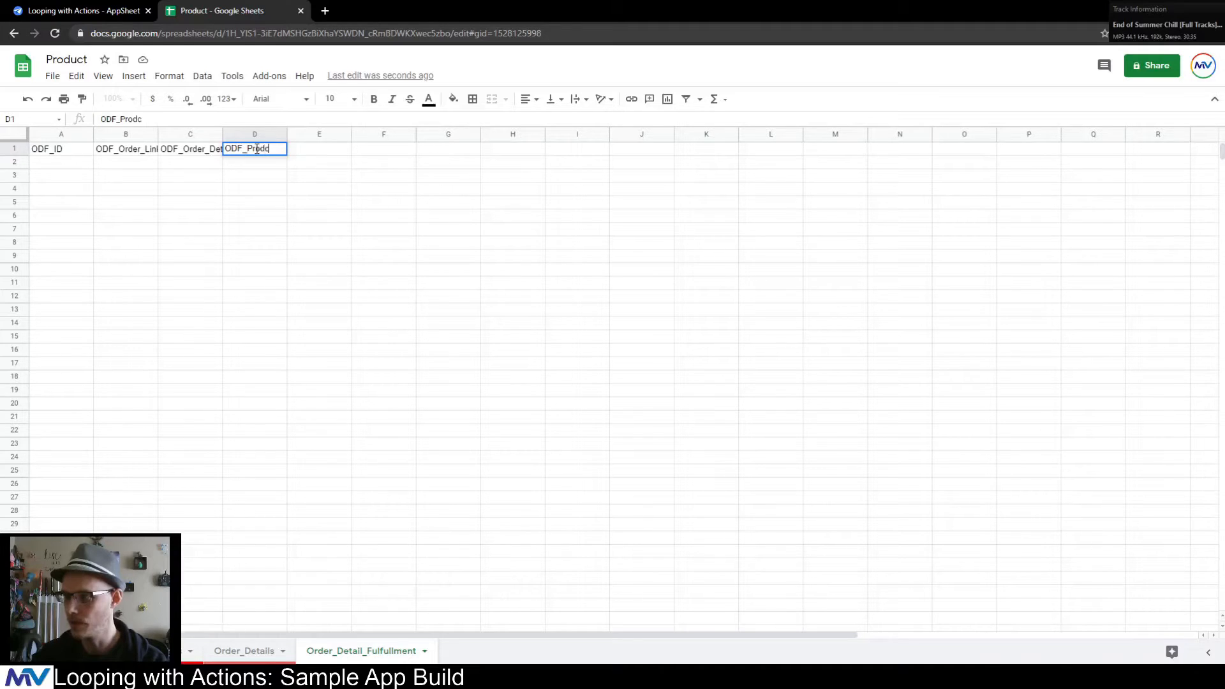
type("ct_Link")
key("Return")
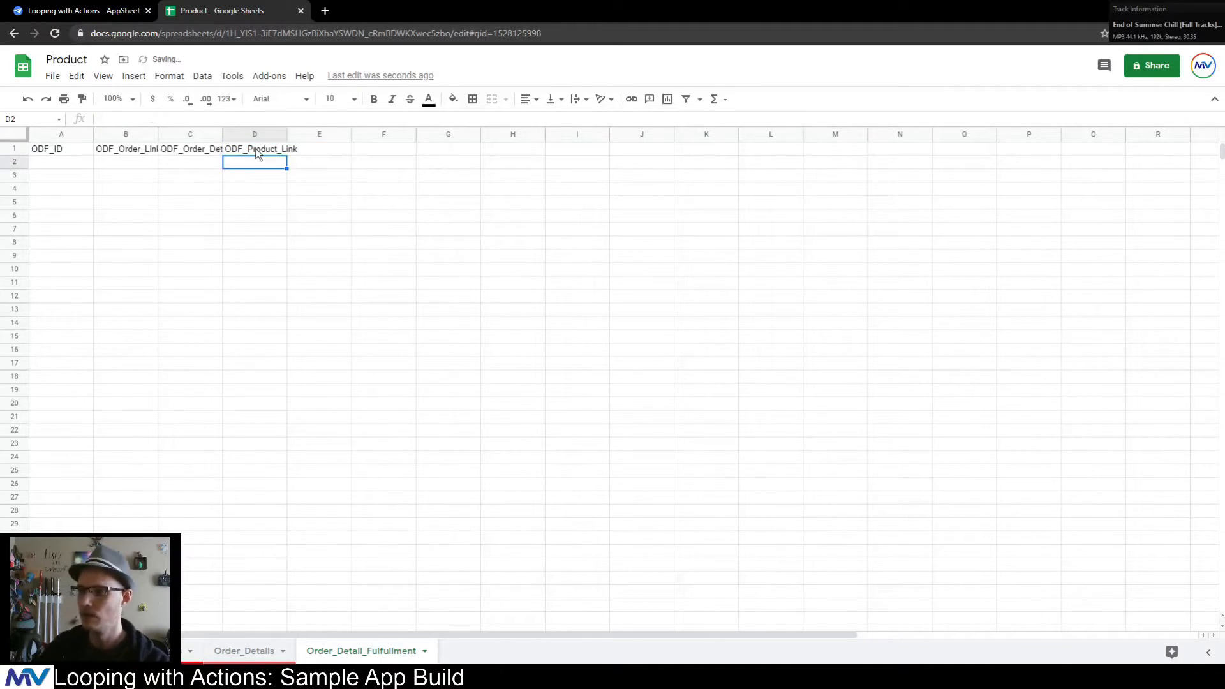
- Make the header row bold and fit the widths of columns A to D to their contents
left_click(14, 148)
key("ctrl+b")
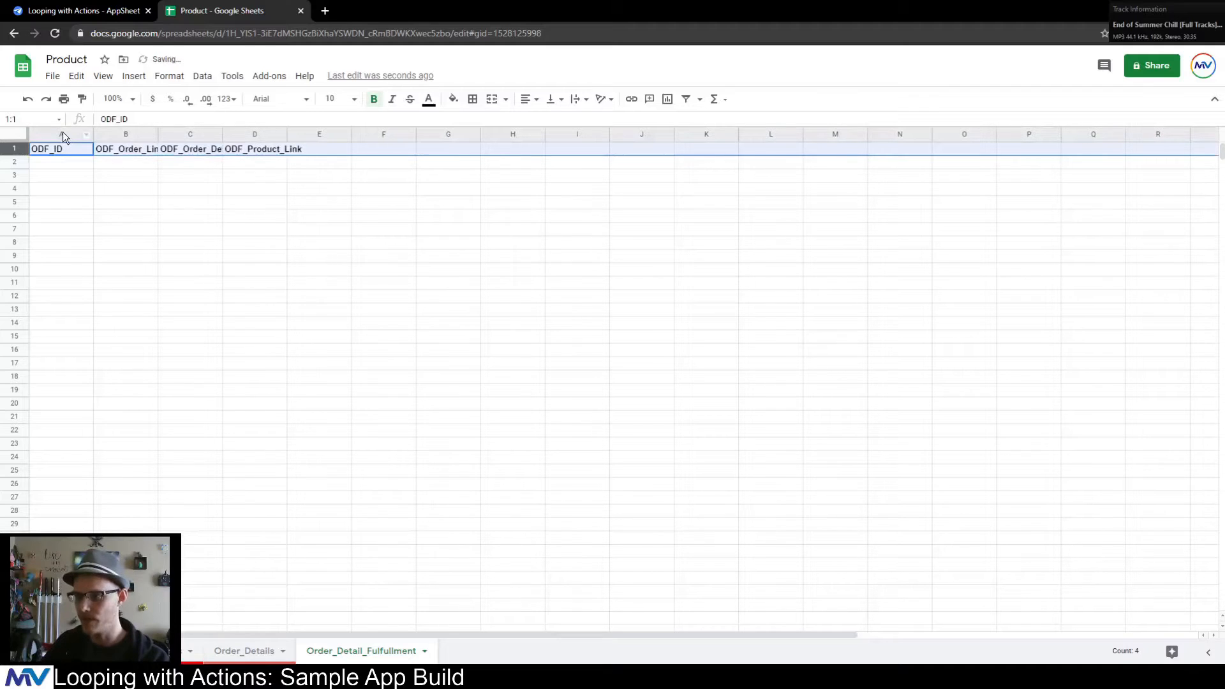
left_click_drag(63, 133, 252, 134)
double_click(222, 135)
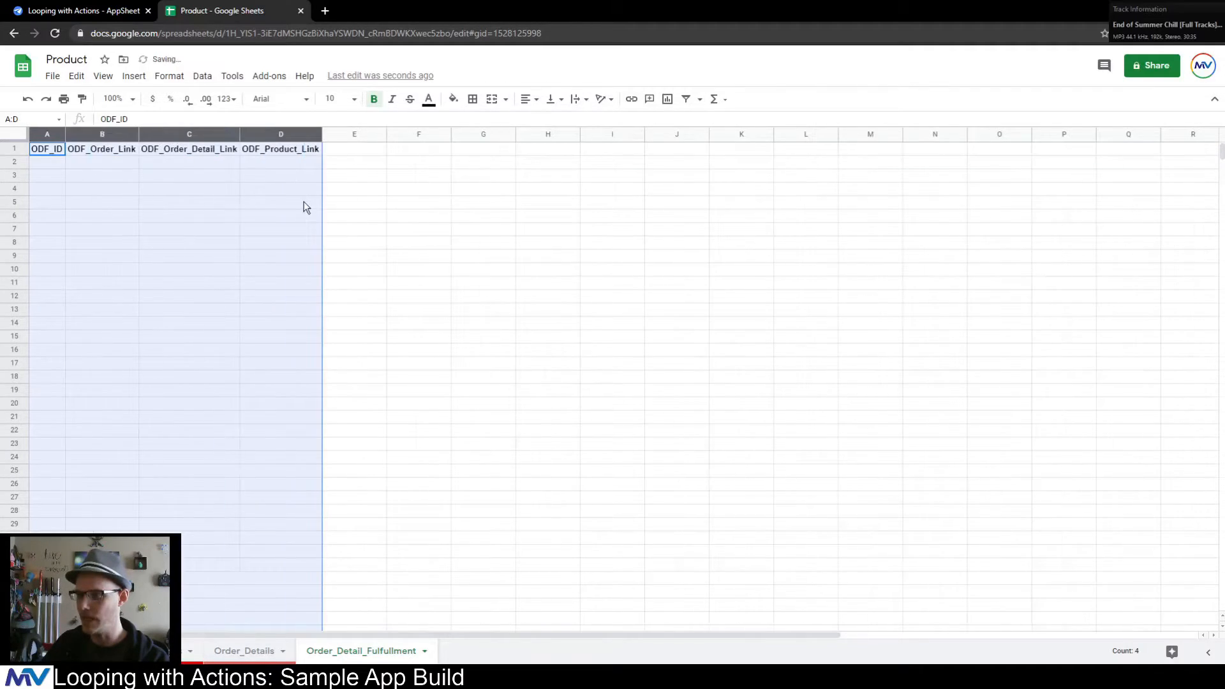
left_click(305, 205)
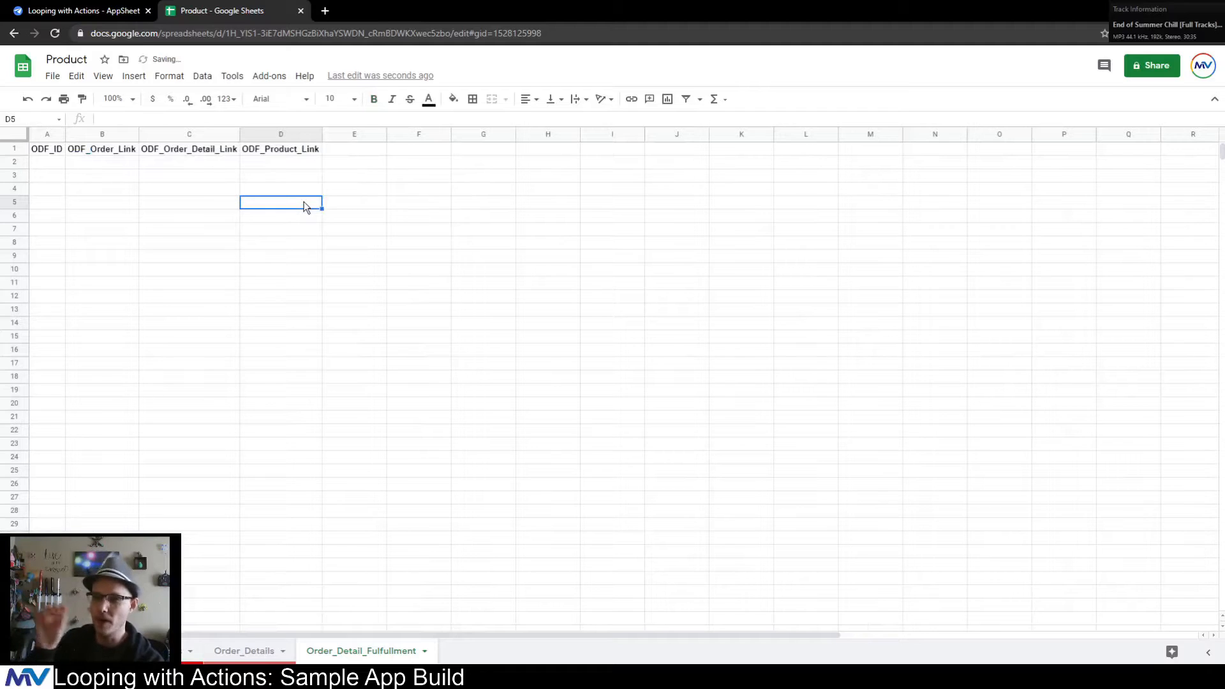
- Freeze the first row of the Order_Detail_Fulfullment sheet
left_click(331, 173)
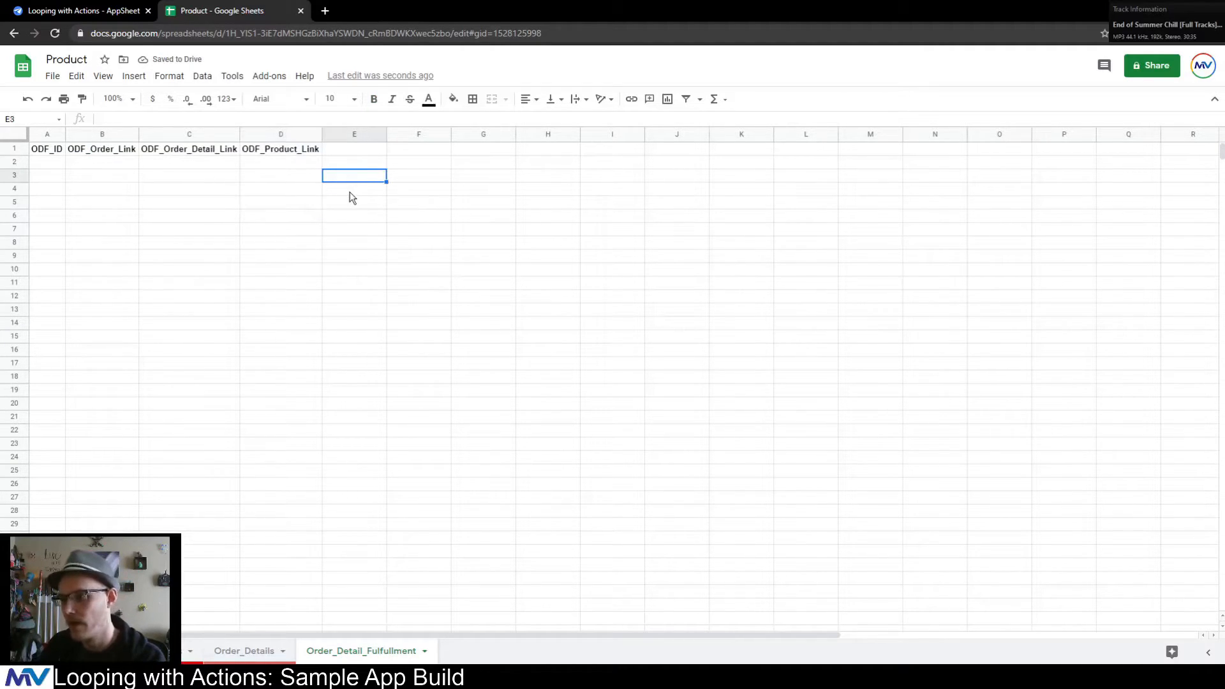
left_click(103, 75)
mouse_move(128, 100)
left_click(295, 123)
left_click(355, 150)
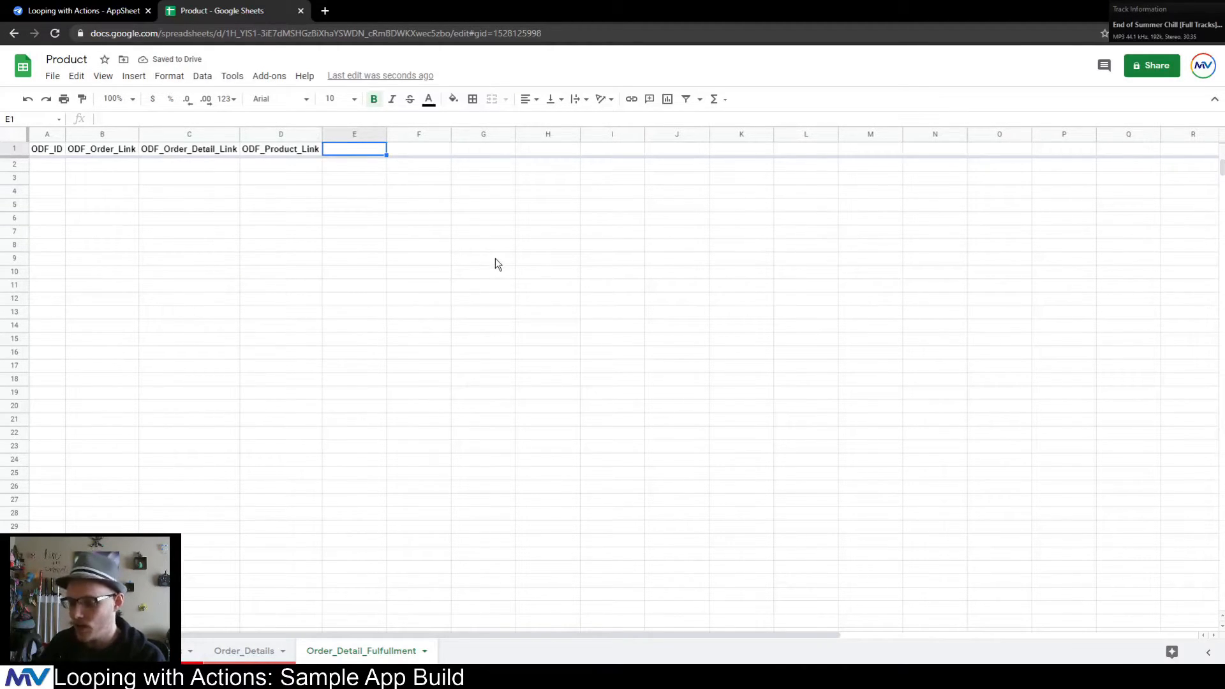
- Set the tab color of the Order_Detail_Fulfullment sheet to a very light purple
left_click(425, 653)
mouse_move(368, 516)
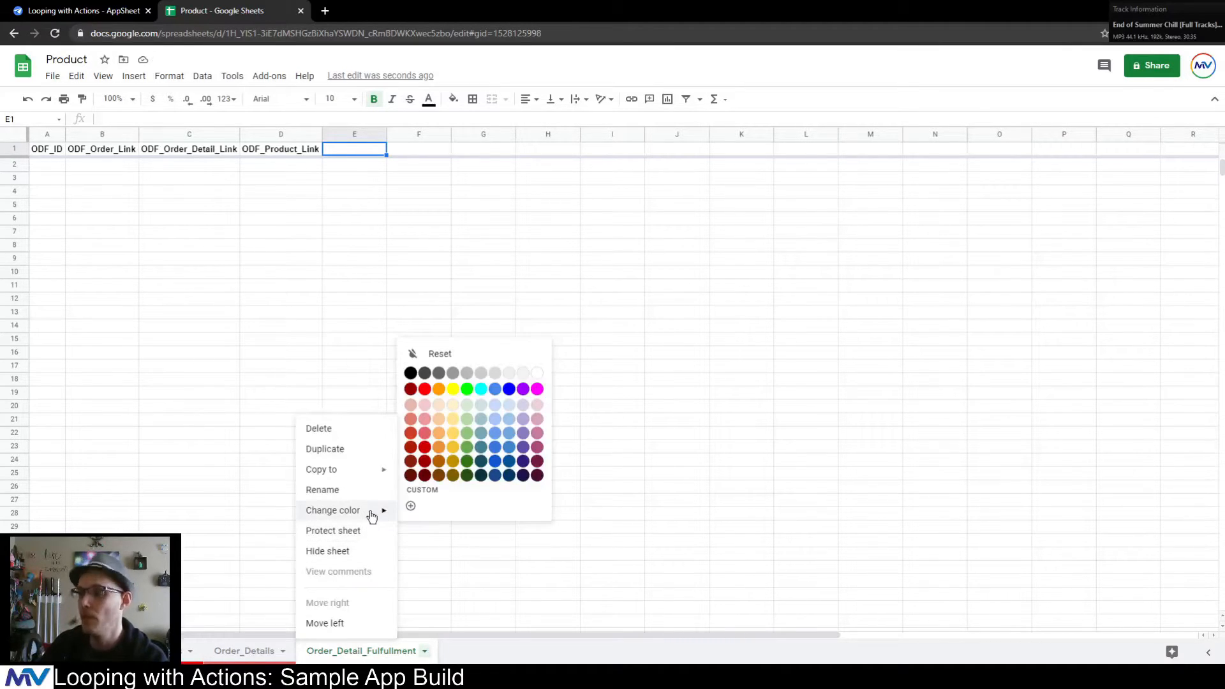
left_click(524, 405)
left_click(612, 432)
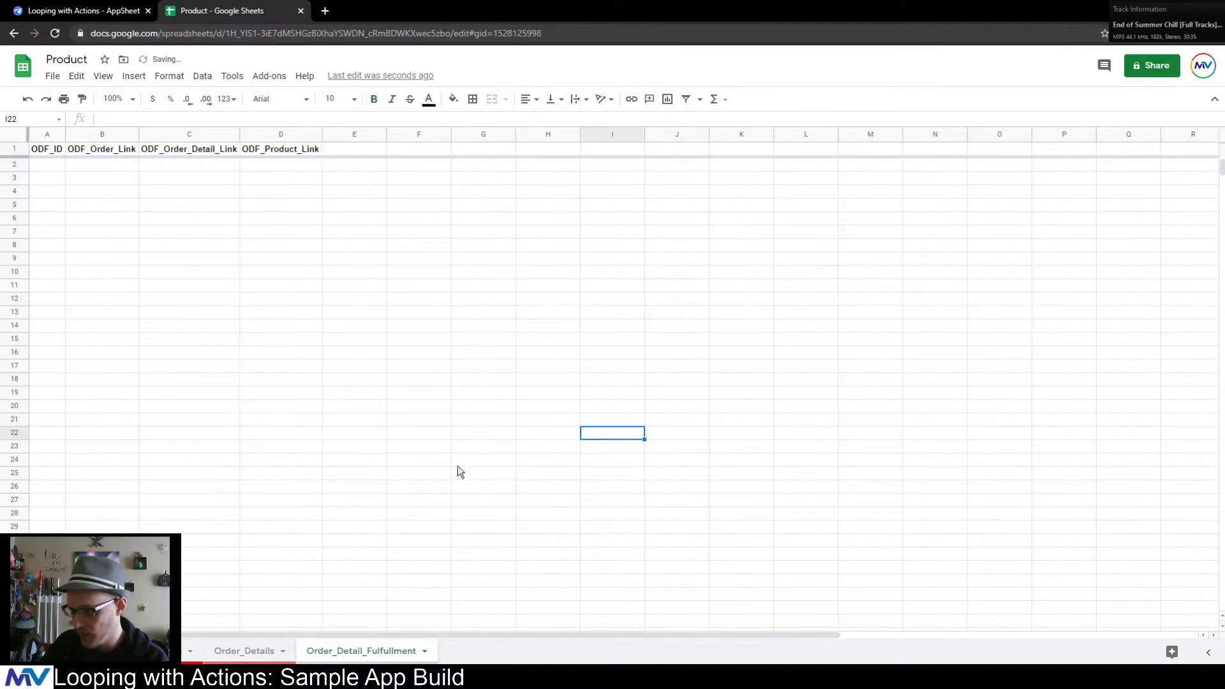
- Change the tab color of the Order_Detail_Fulfullment sheet to bright purple
left_click(426, 654)
mouse_move(377, 510)
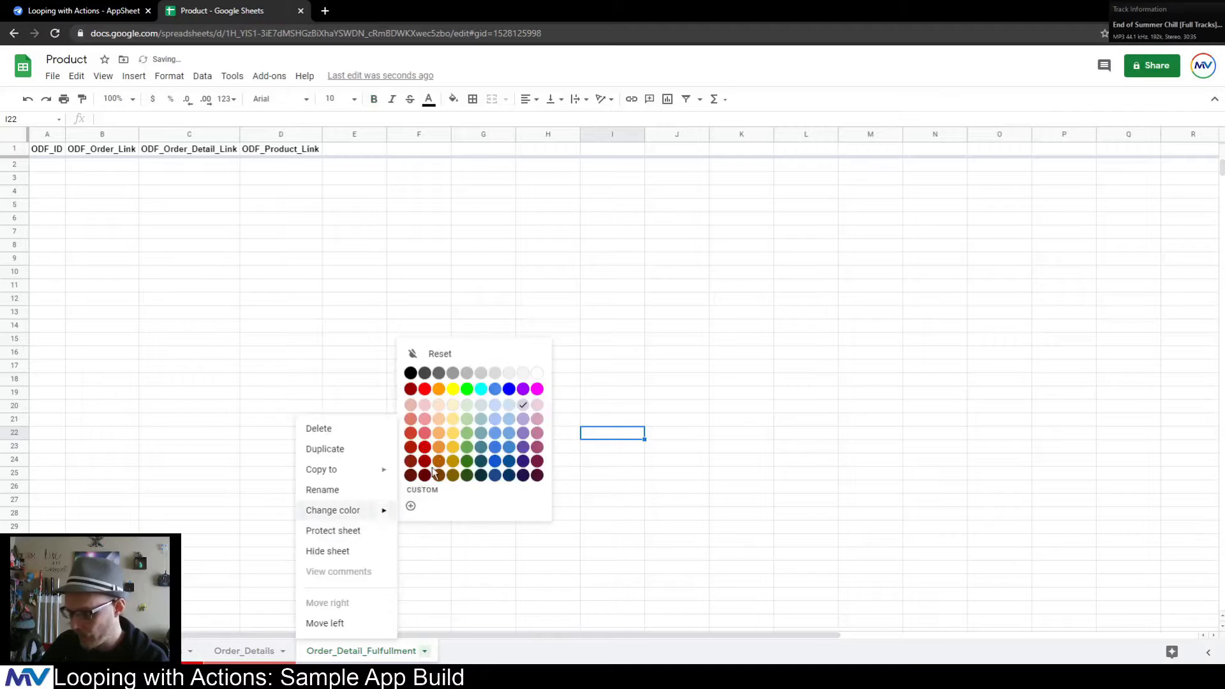
left_click(523, 389)
left_click(361, 461)
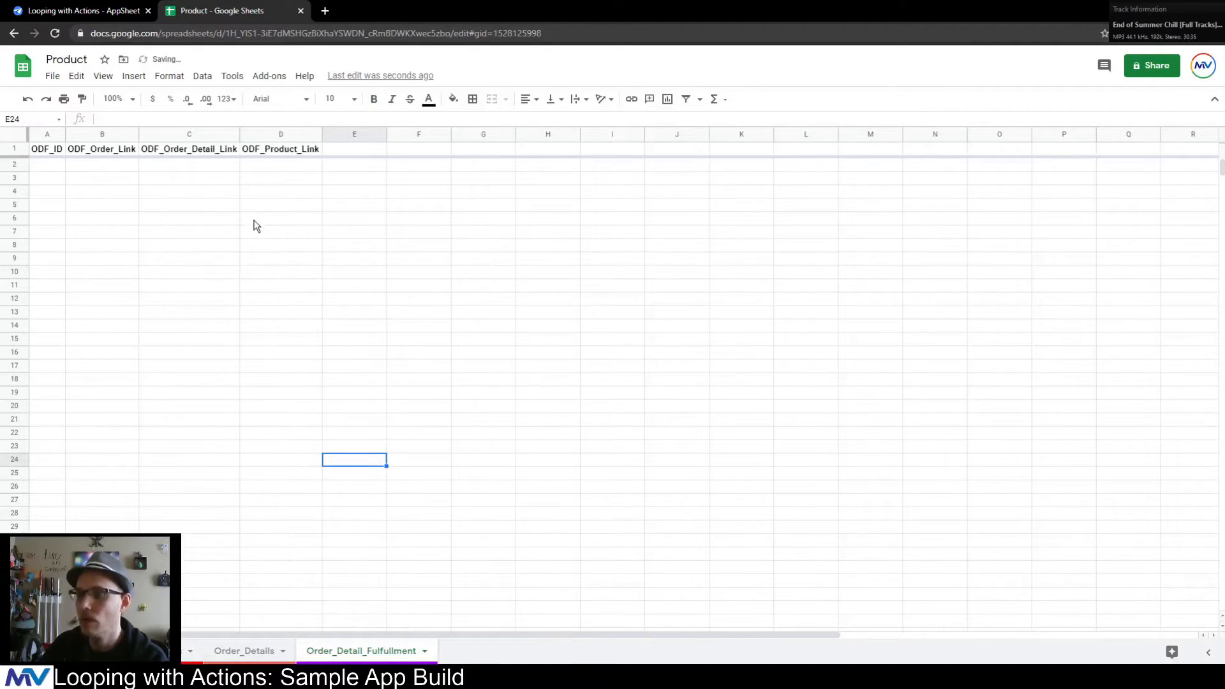
- Review the Order_Detail_Fulfullment link columns and compare them with the columns of the Order_Details sheet
left_click(57, 164)
left_click(113, 164)
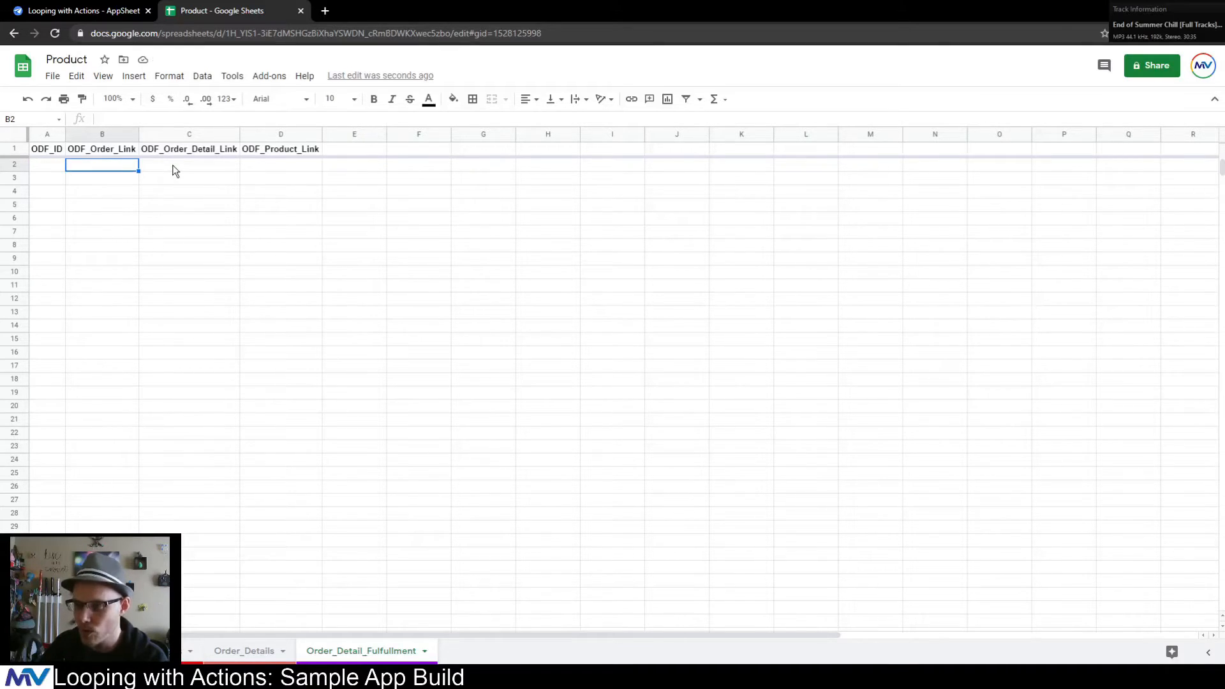
left_click(173, 164)
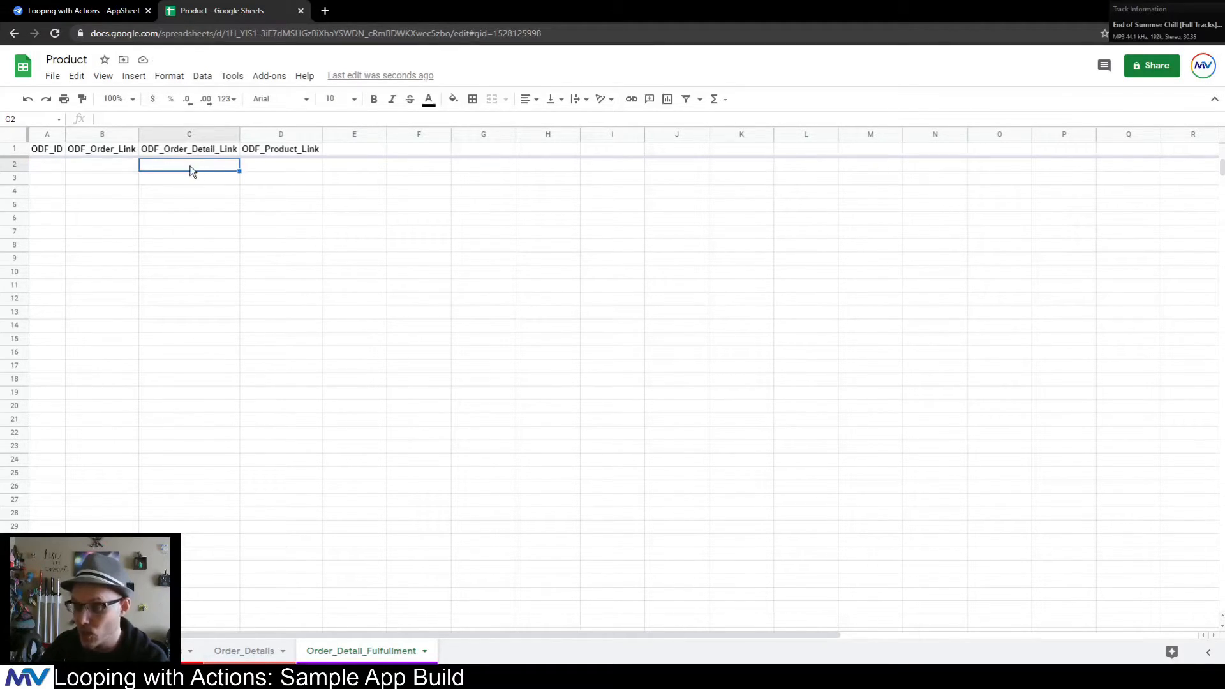
left_click(274, 154)
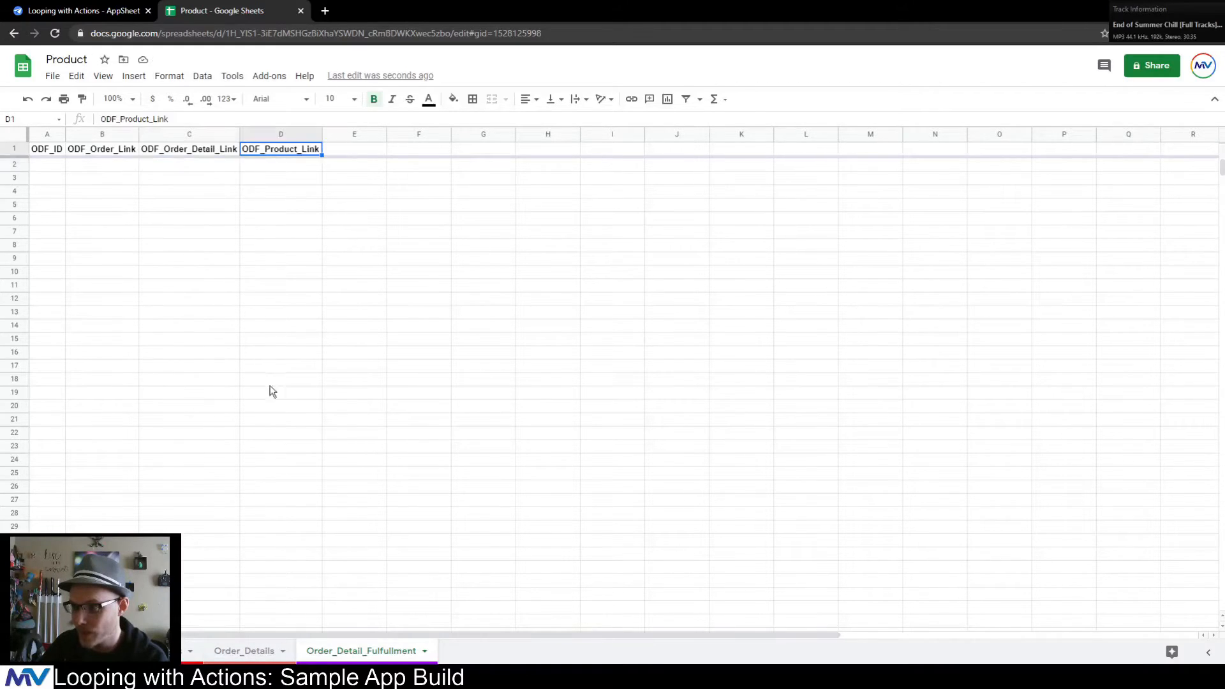
left_click(245, 651)
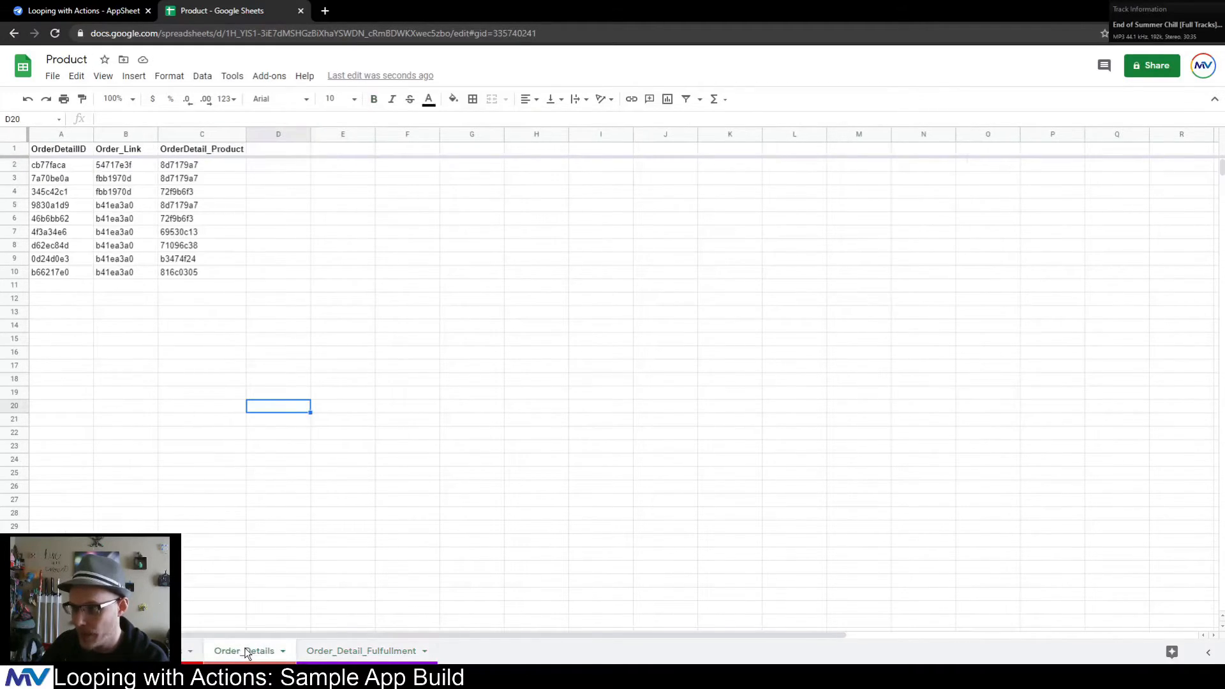
left_click(396, 649)
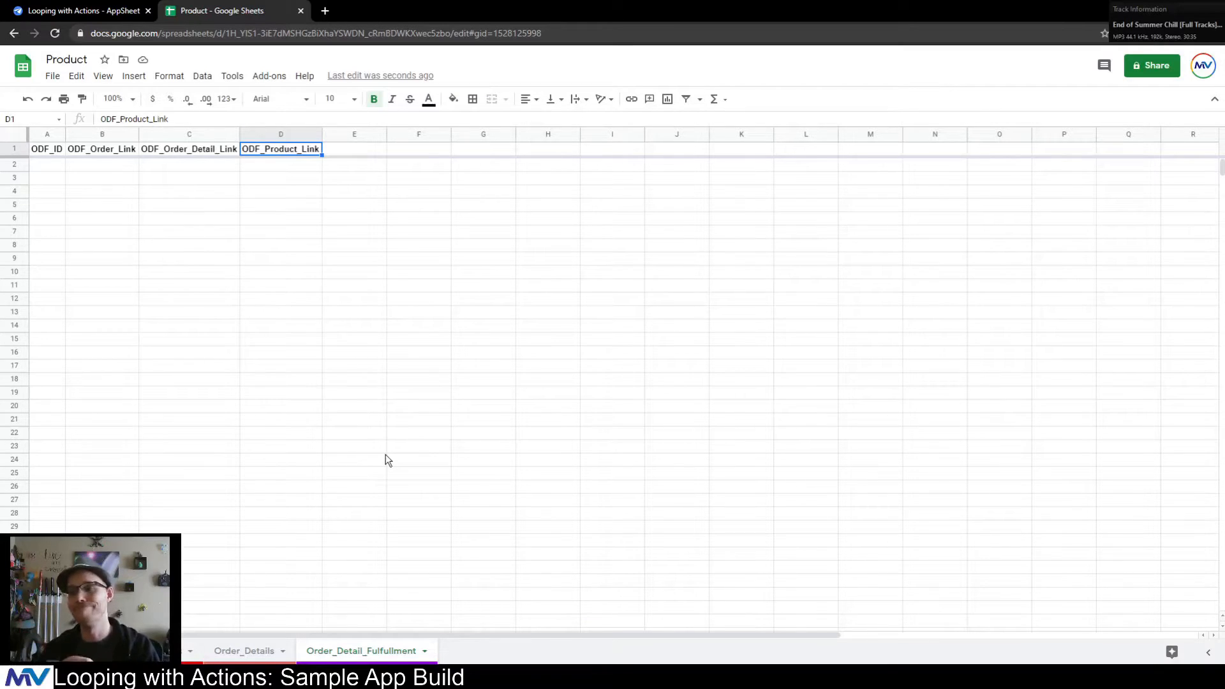
left_click(263, 248)
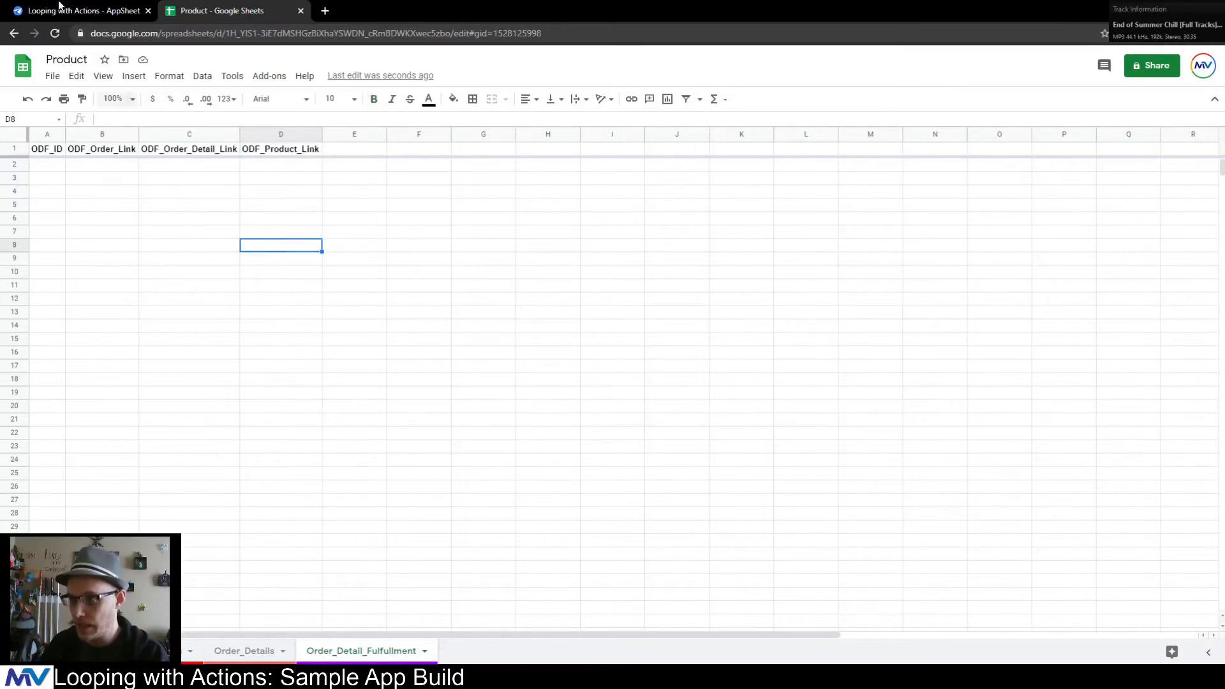
- Switch to the AppSheet editor, show the app's data tables and reload the page
left_click(80, 7)
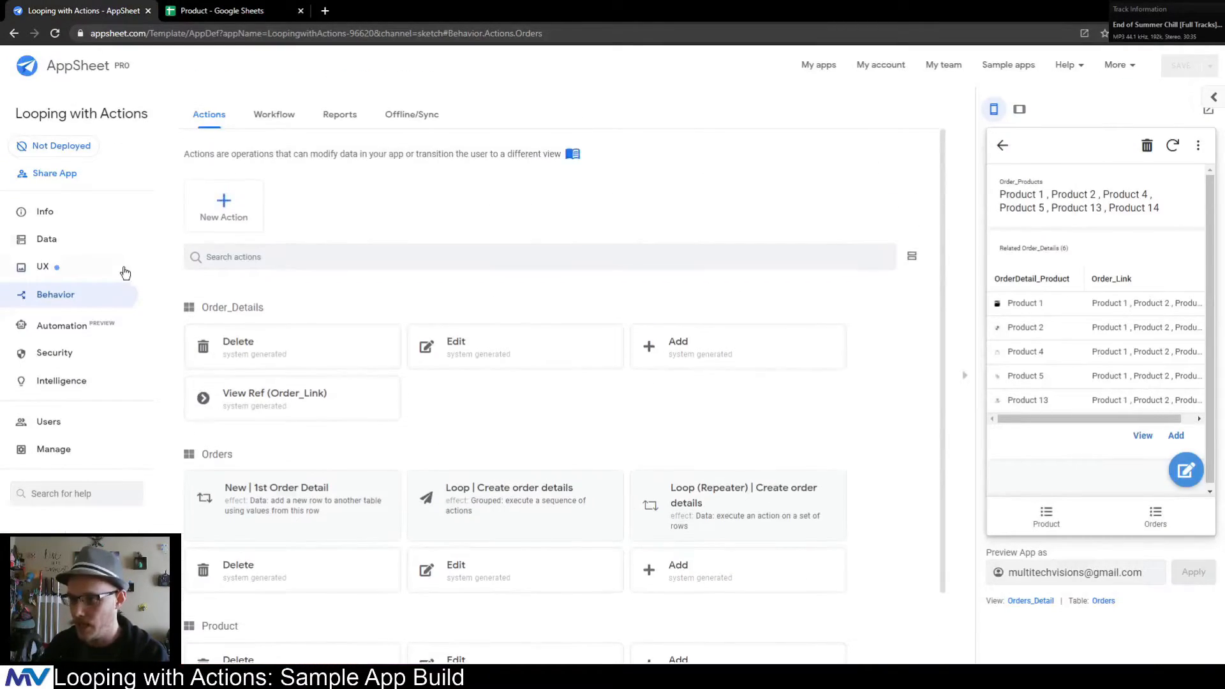
left_click(76, 242)
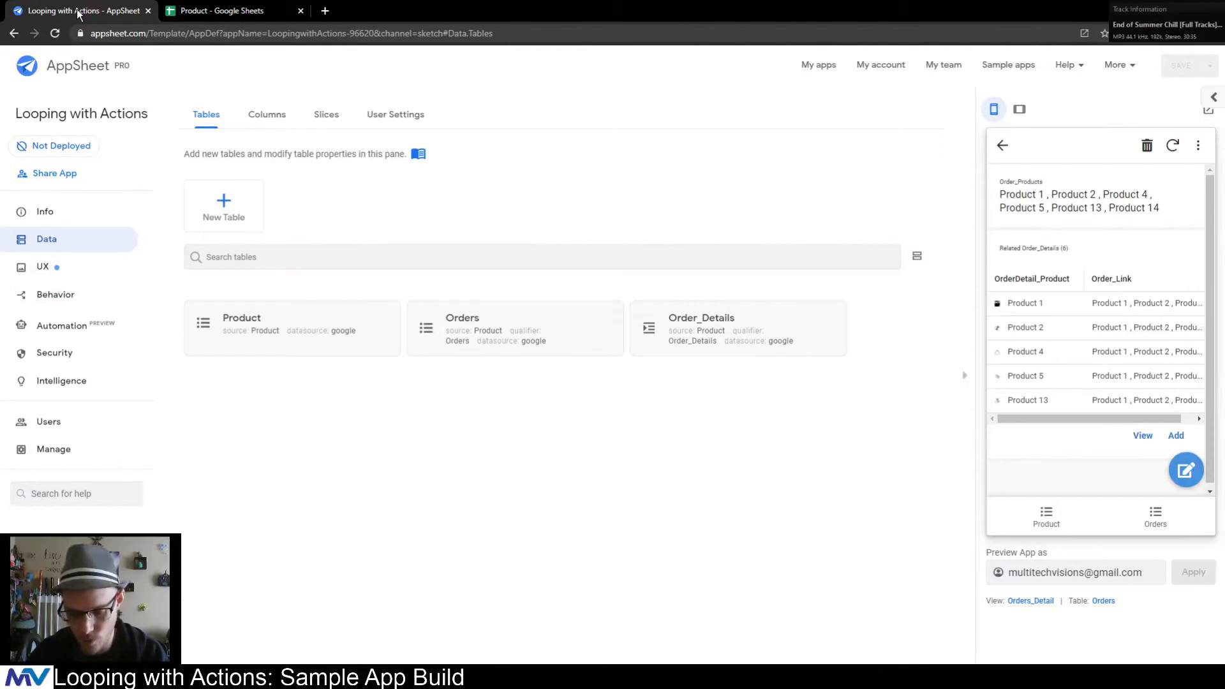
key("F5")
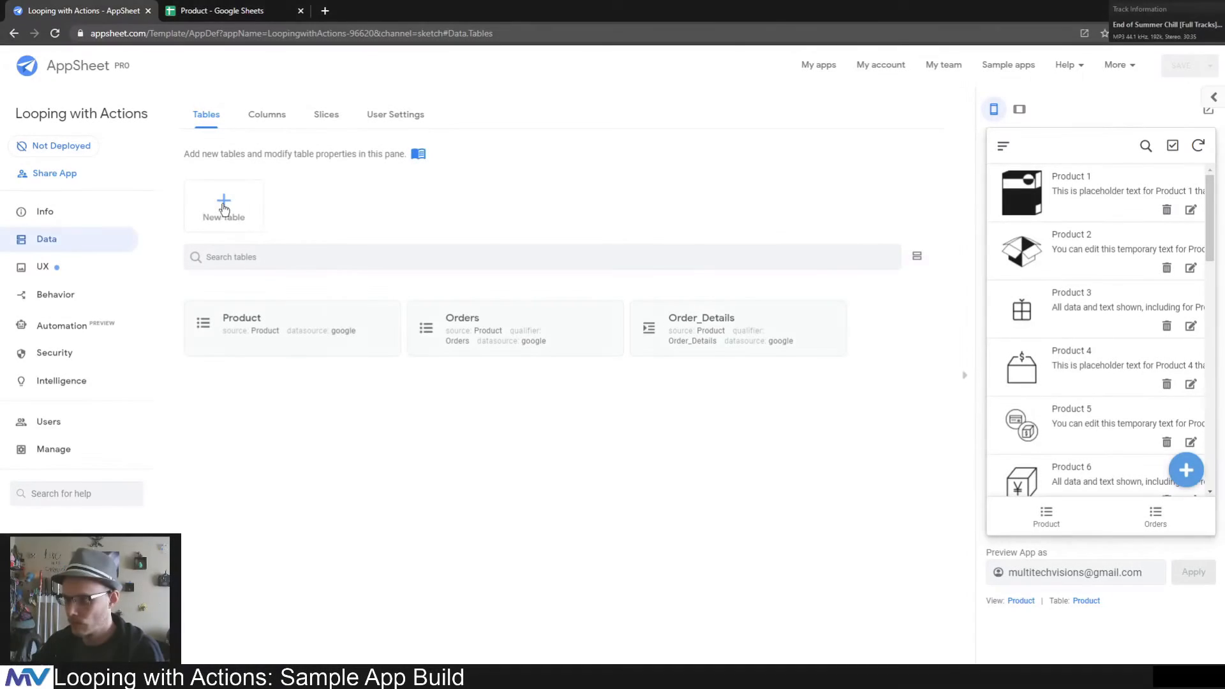
- Start a new table from the Google Drive spreadsheet Product in the folder appsheet/data/LoopingwithActions-96620
left_click(223, 206)
left_click(450, 187)
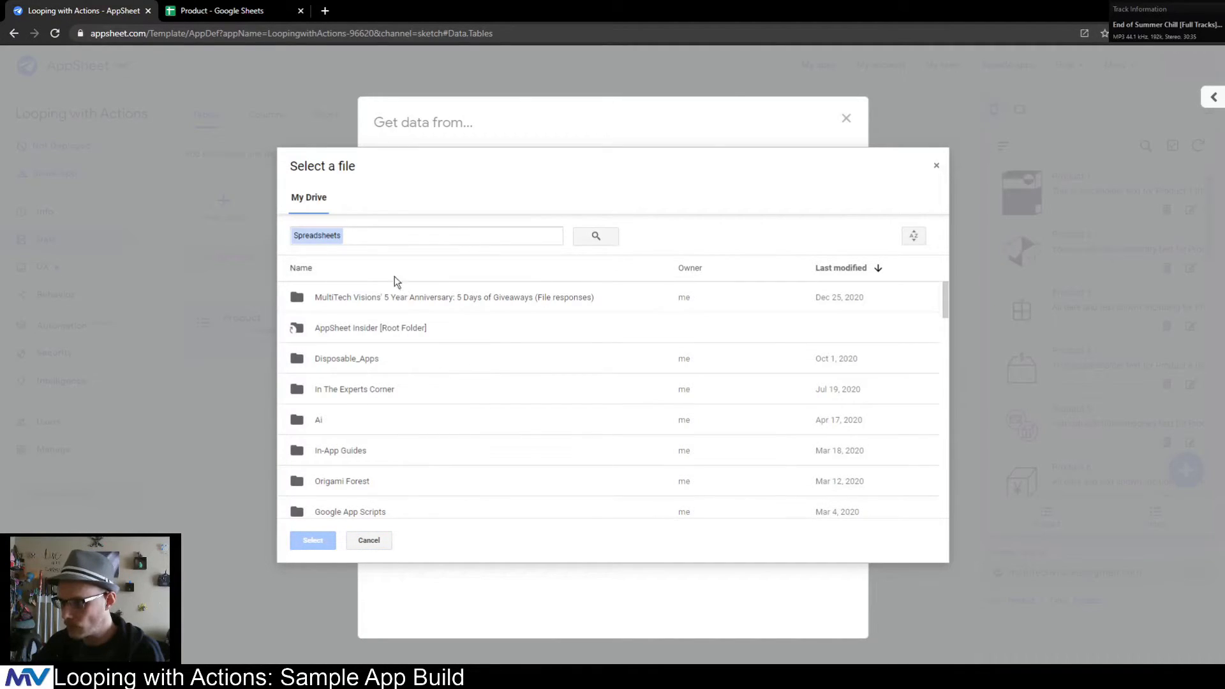
left_click(375, 275)
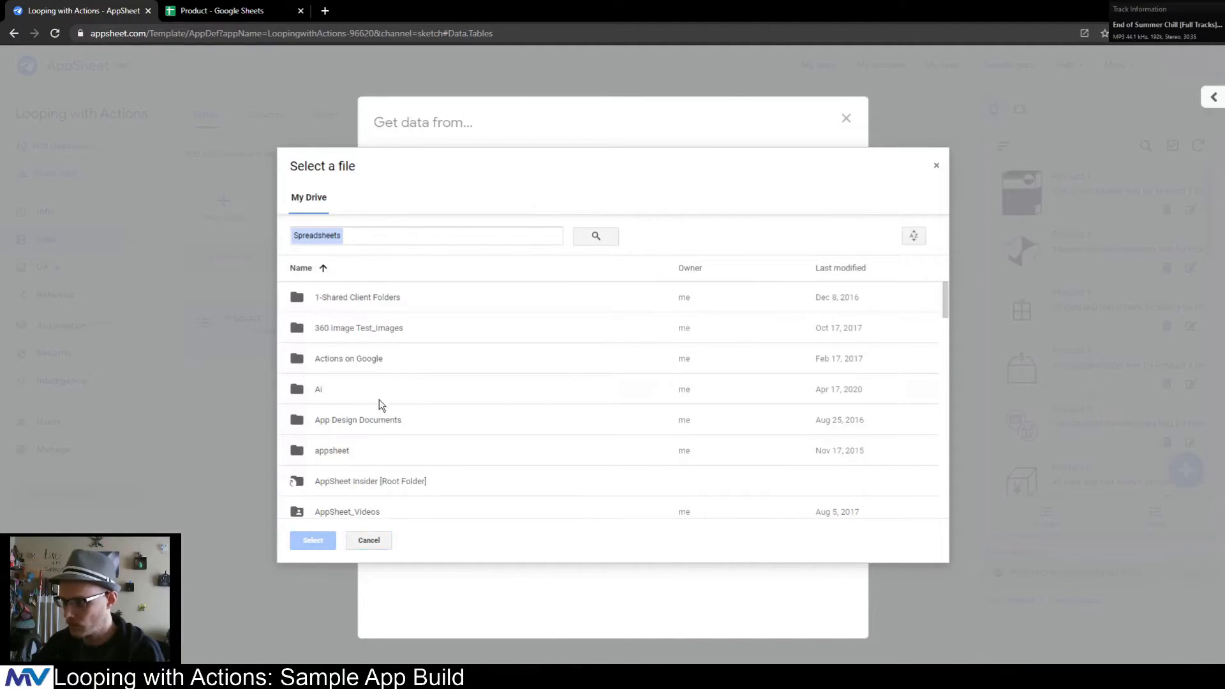
double_click(359, 451)
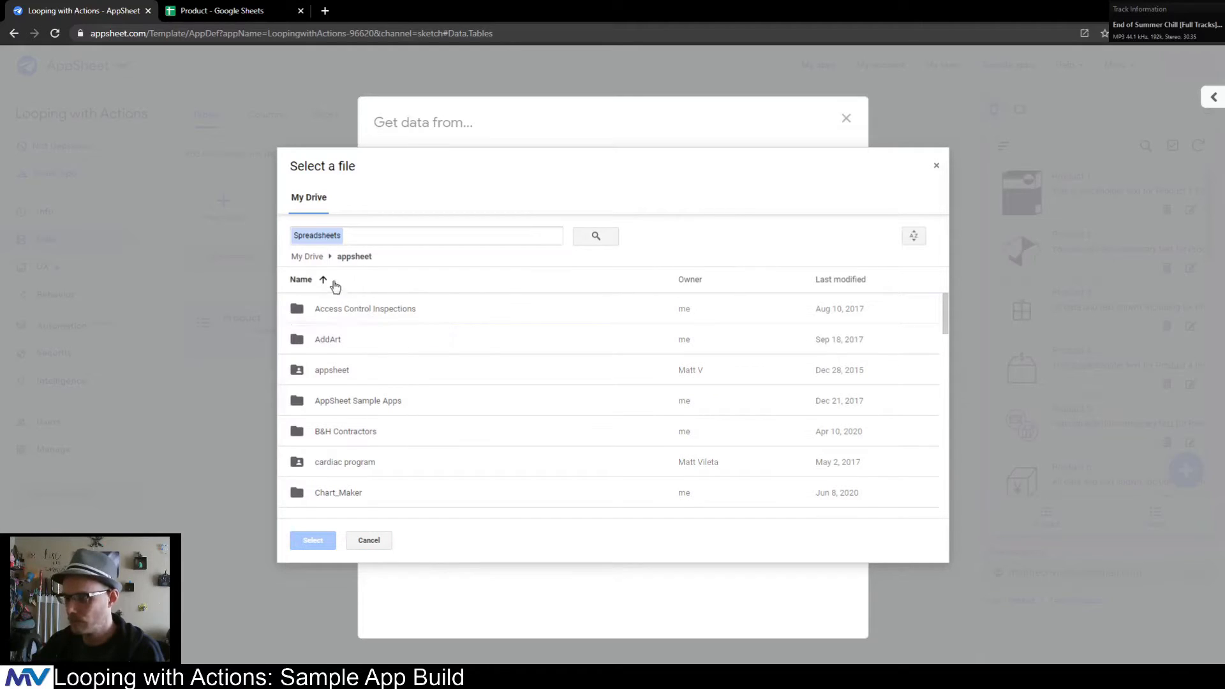
scroll(429, 382, "down", 3)
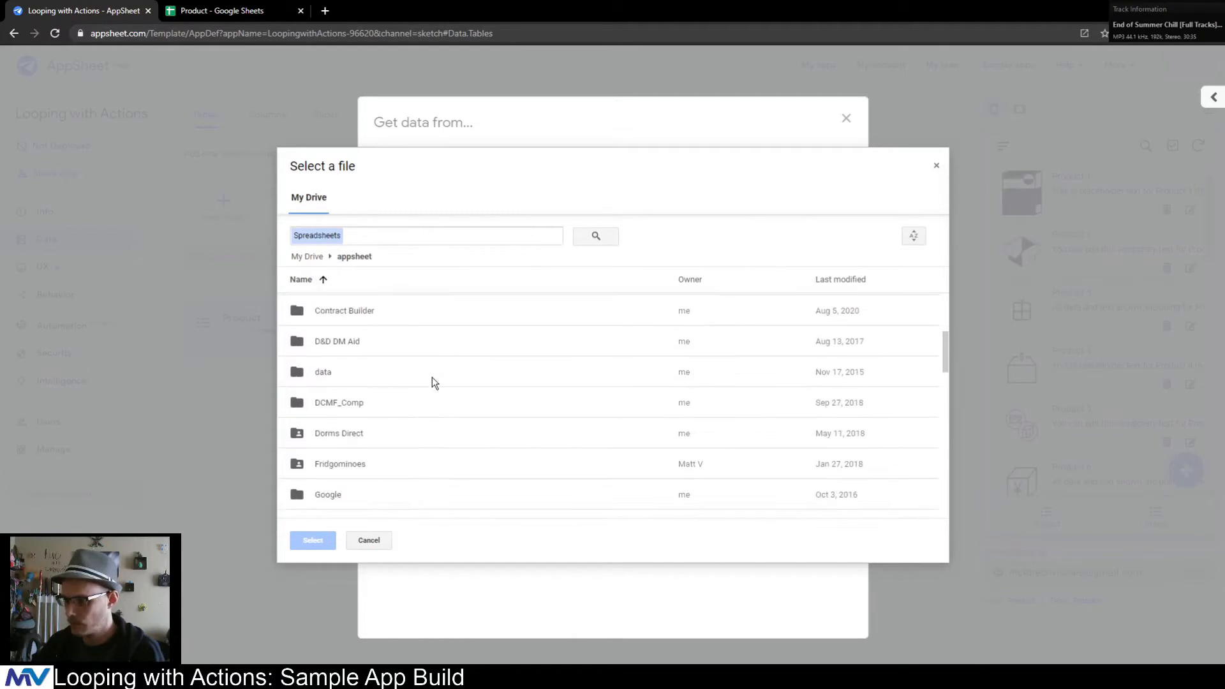
double_click(357, 372)
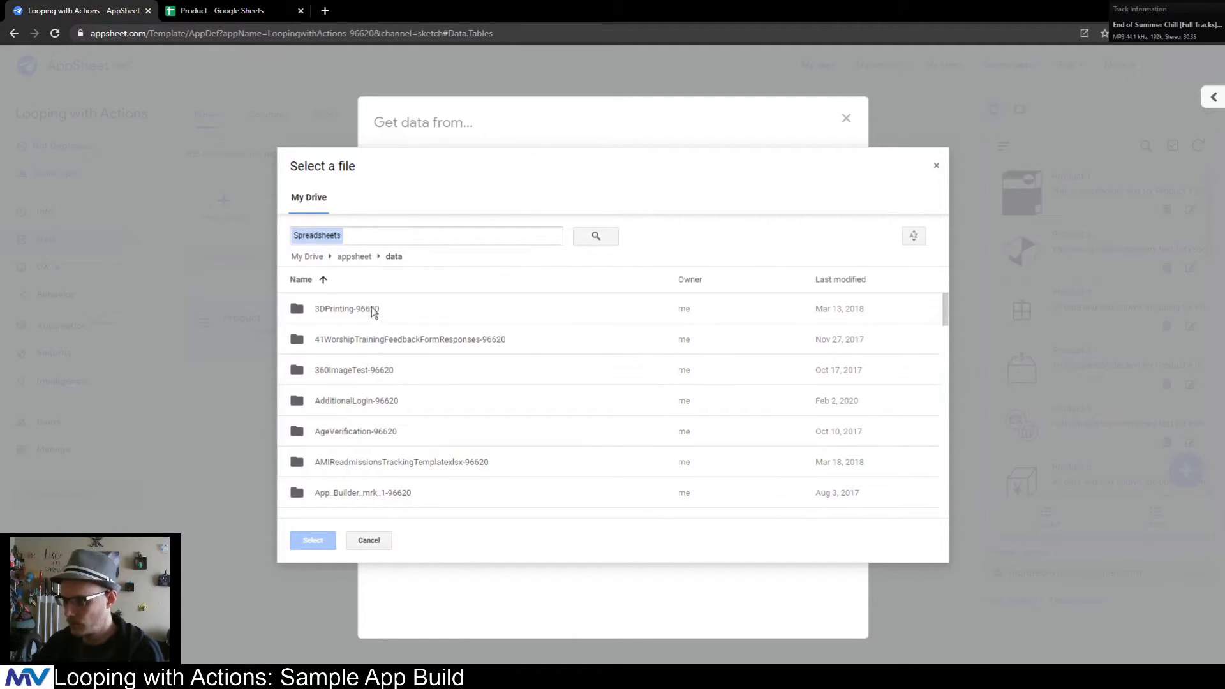
left_click(849, 281)
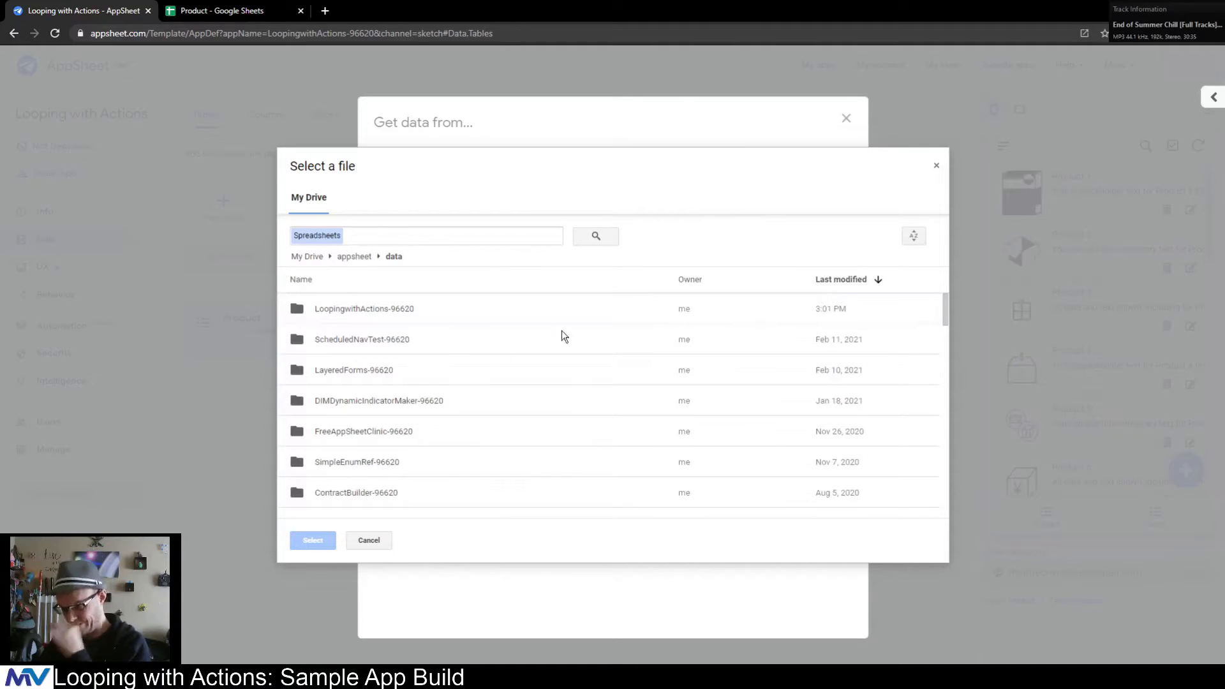
double_click(335, 312)
left_click(332, 311)
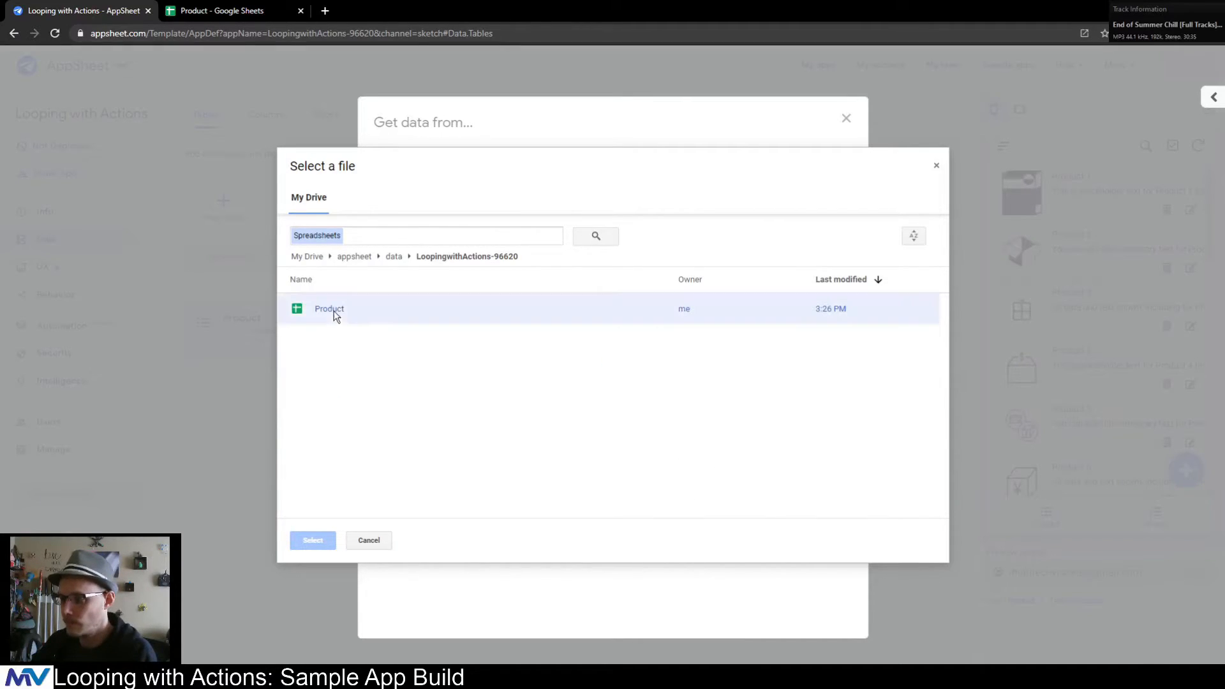
left_click(312, 542)
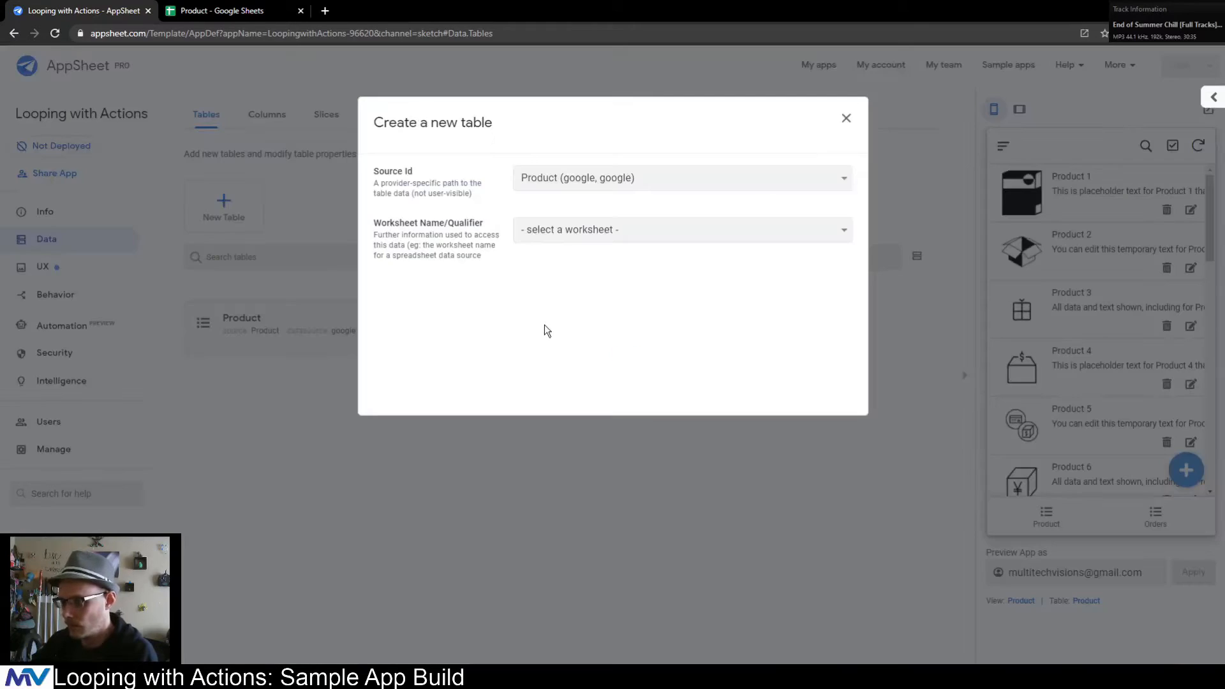
- Select the Order_Detail_Fulfullment worksheet and create the table from it
left_click(567, 231)
left_click(557, 301)
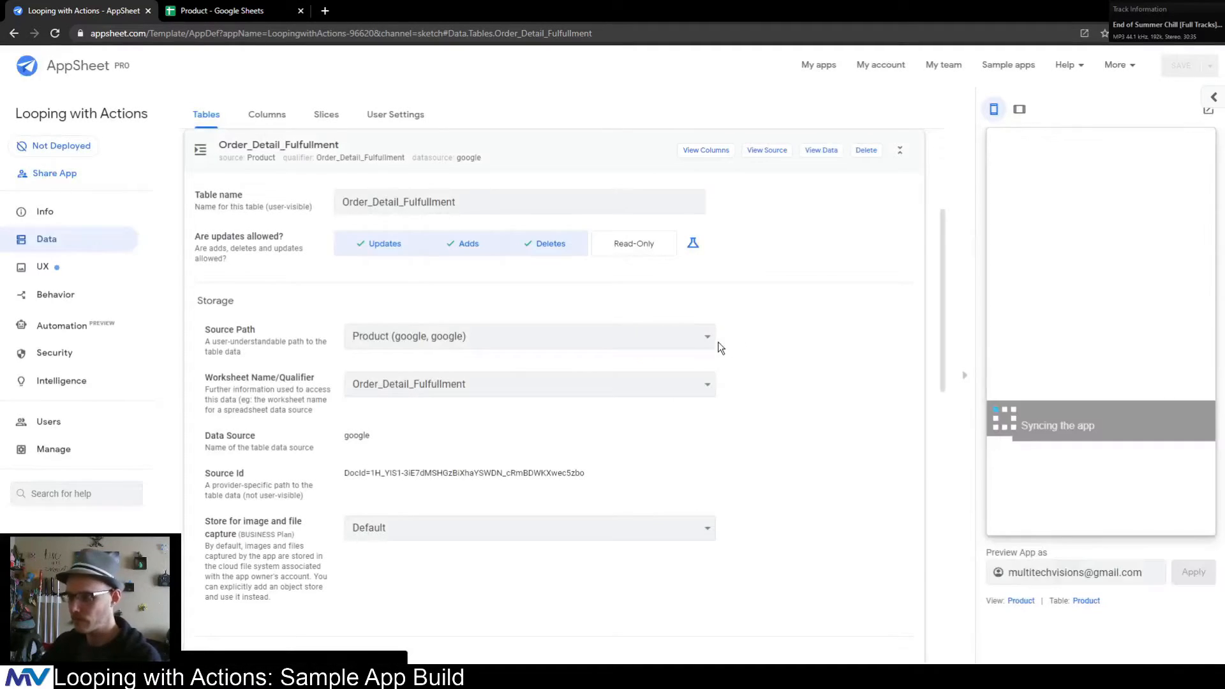
scroll(240, 323, "up", 2)
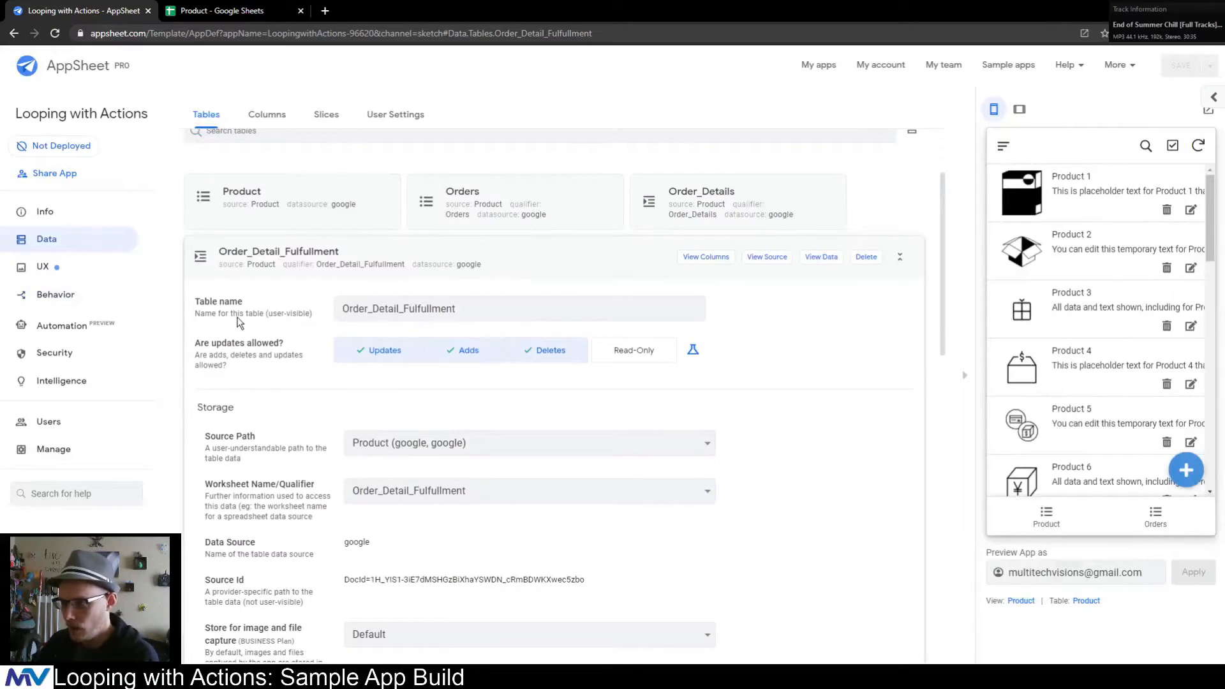
- In the Order_Detail_Fulfullment columns, hide ODF_ID from the app and remove it as the row label
left_click(267, 114)
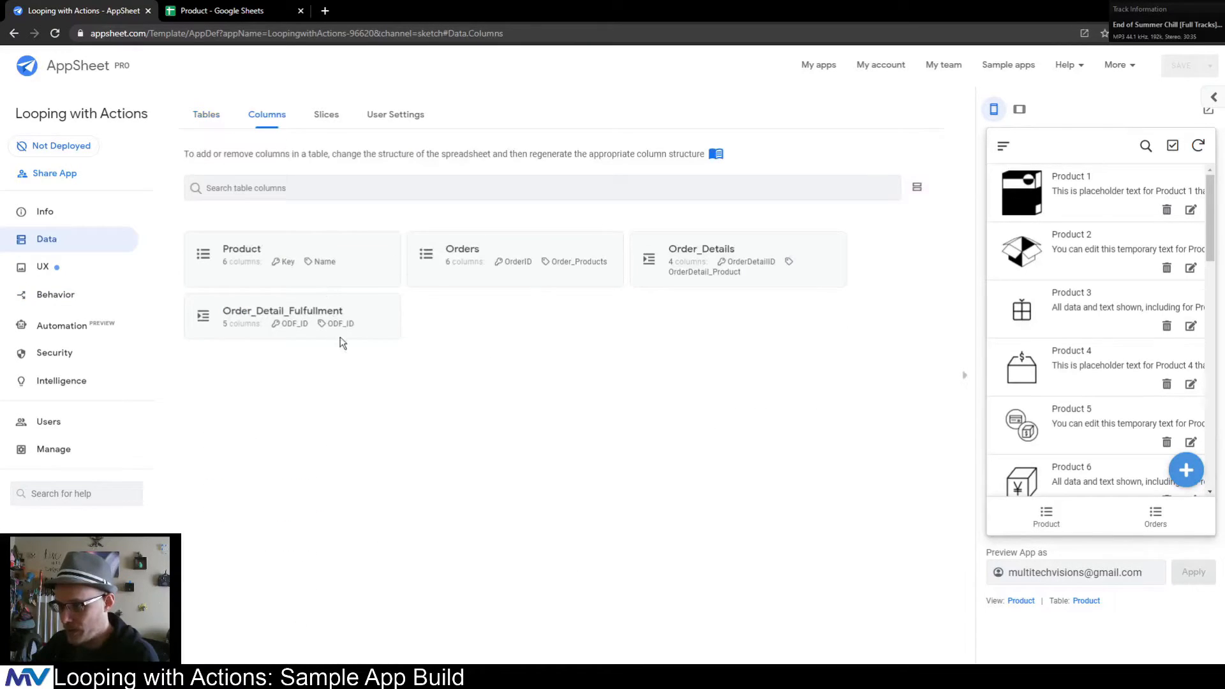
left_click(325, 335)
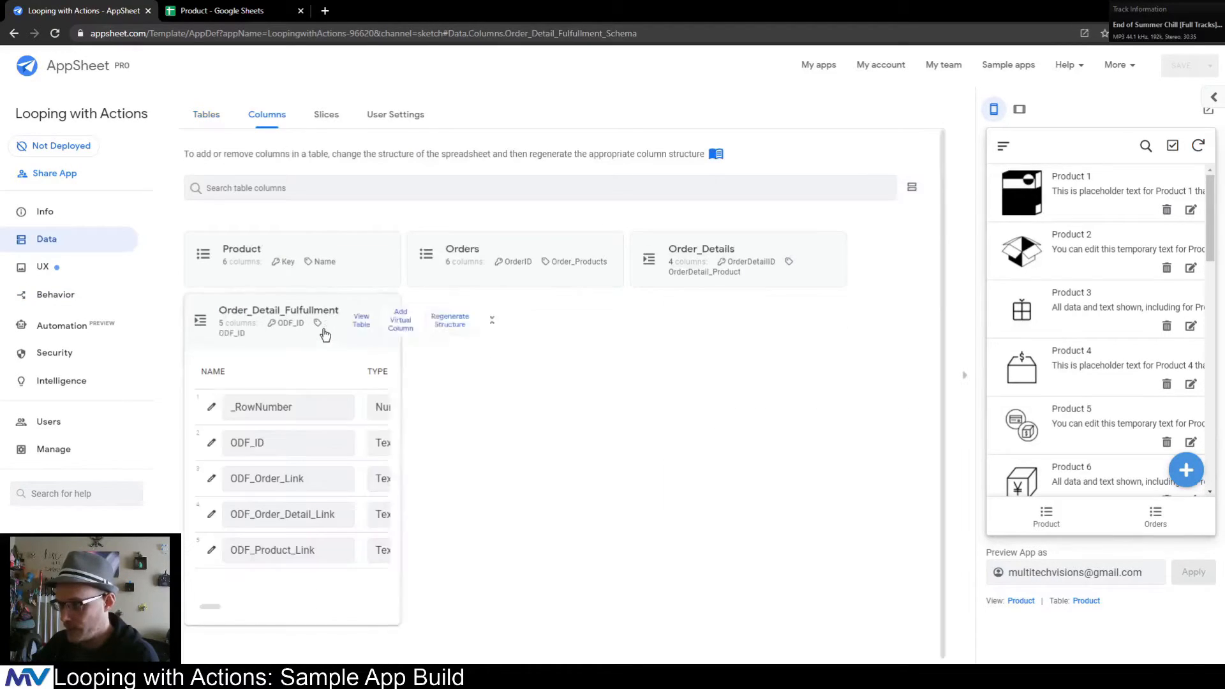
left_click(211, 435)
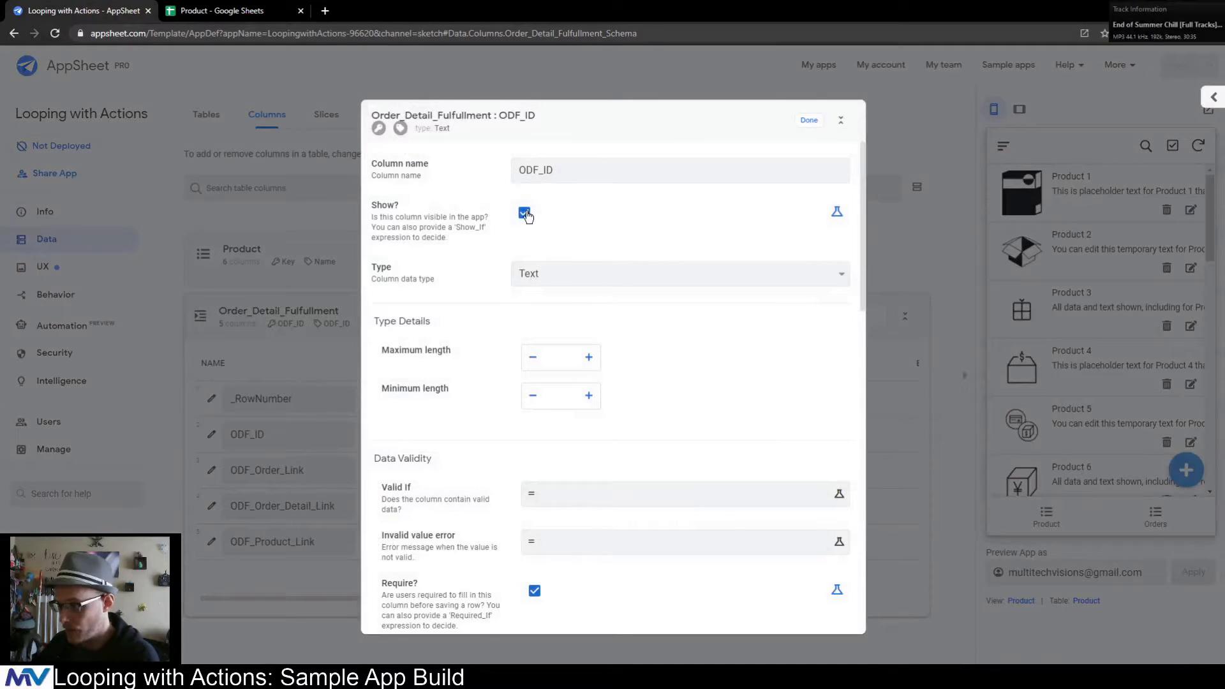
left_click(524, 213)
scroll(488, 302, "down", 7)
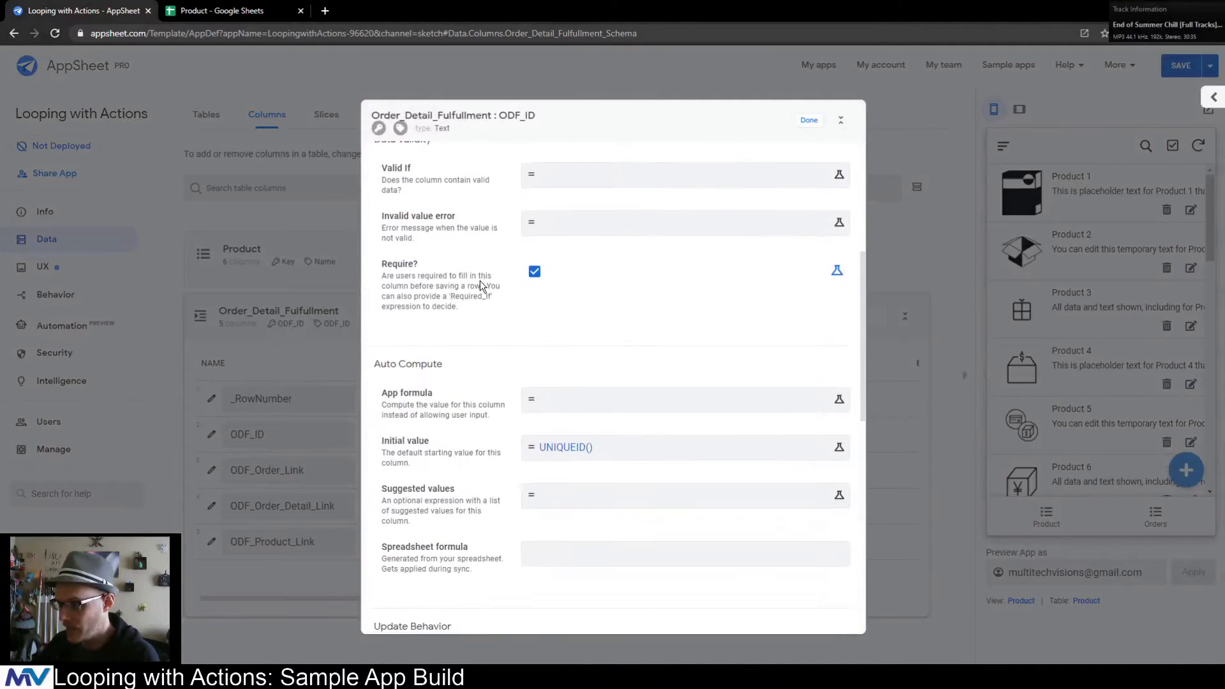
scroll(480, 328, "down", 7)
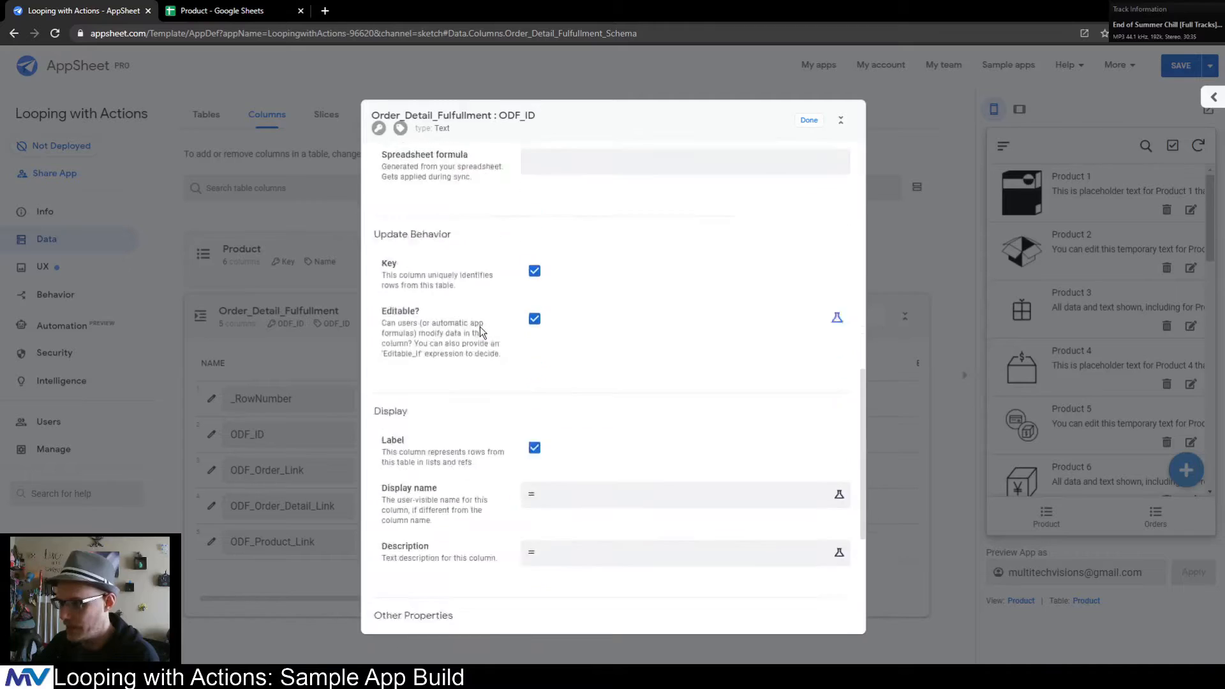
left_click(534, 309)
left_click(535, 512)
left_click(808, 120)
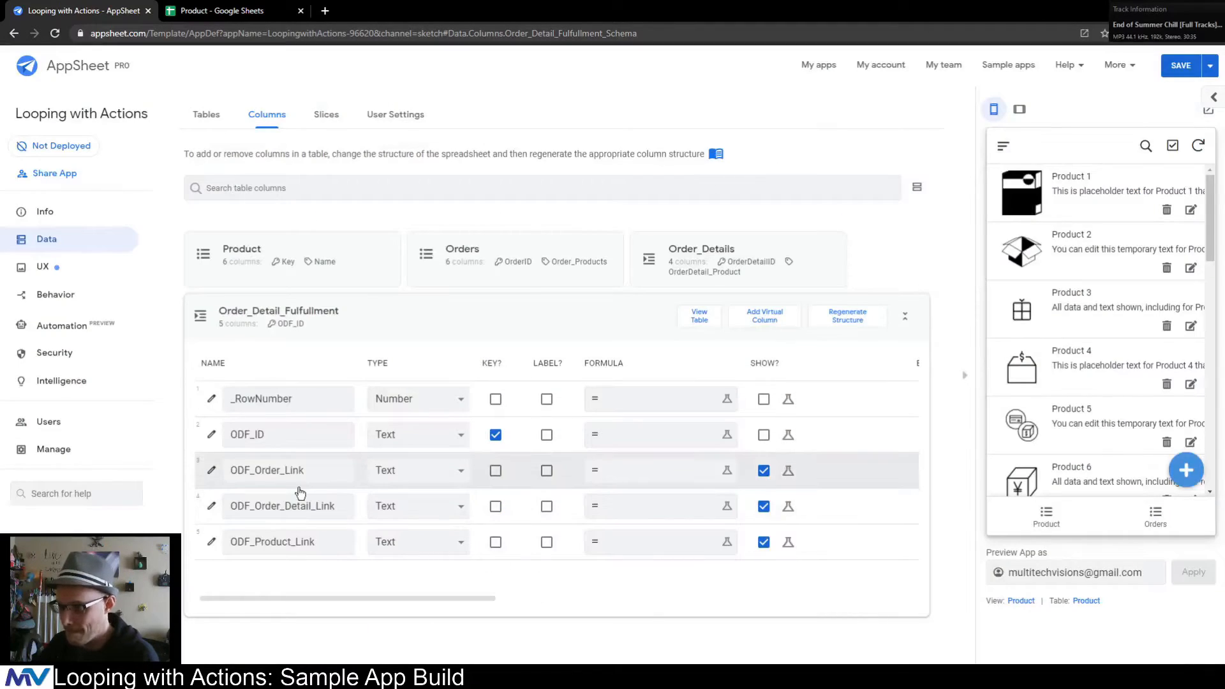
- Set the ODF_Order_Link column to type Enum with base type Ref and Dropdown input mode
left_click(214, 472)
left_click(537, 279)
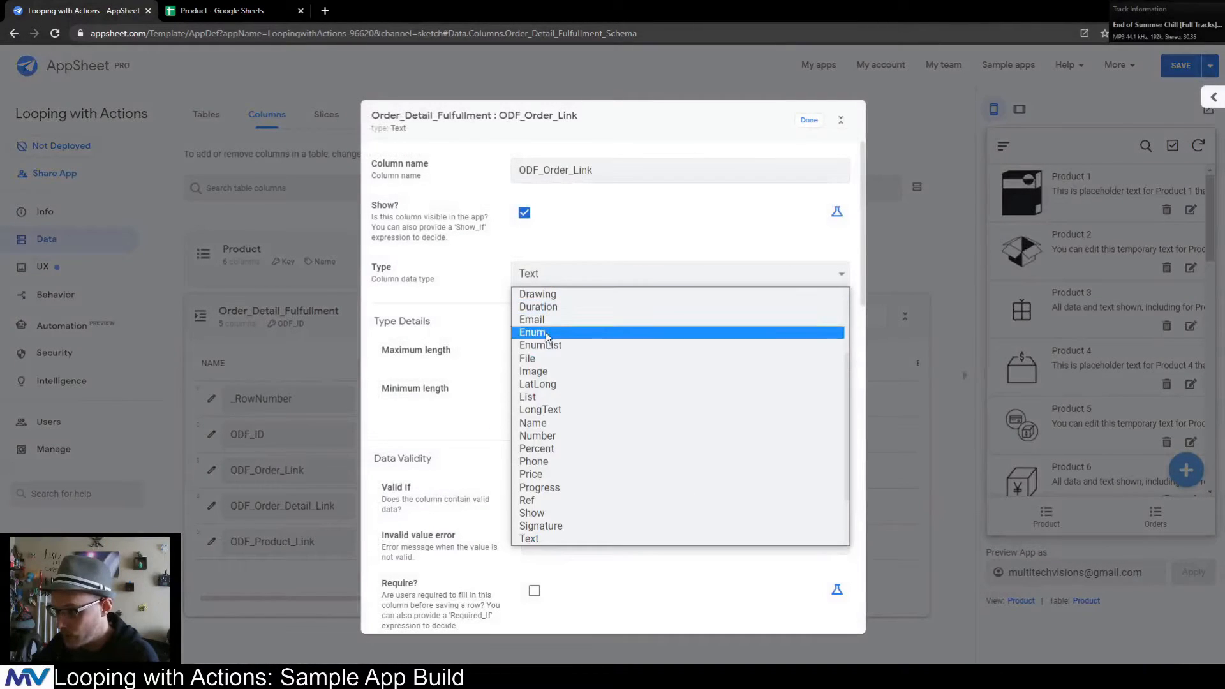
left_click(550, 331)
left_click(576, 472)
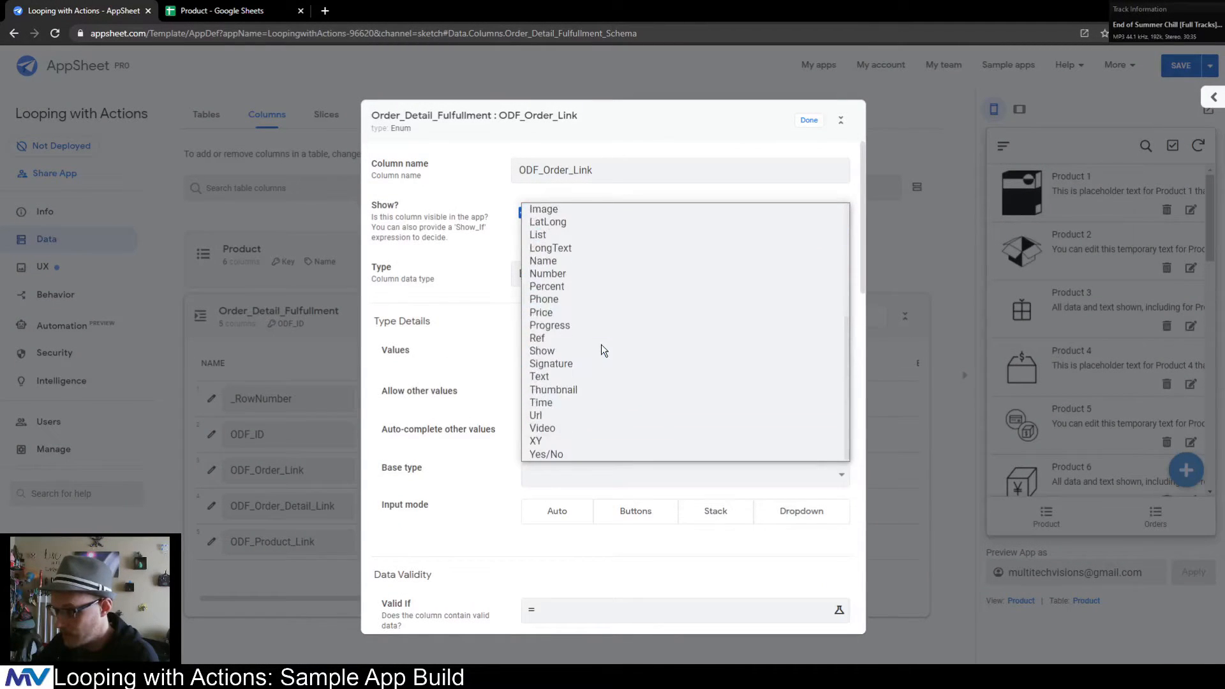
left_click(562, 340)
left_click(819, 522)
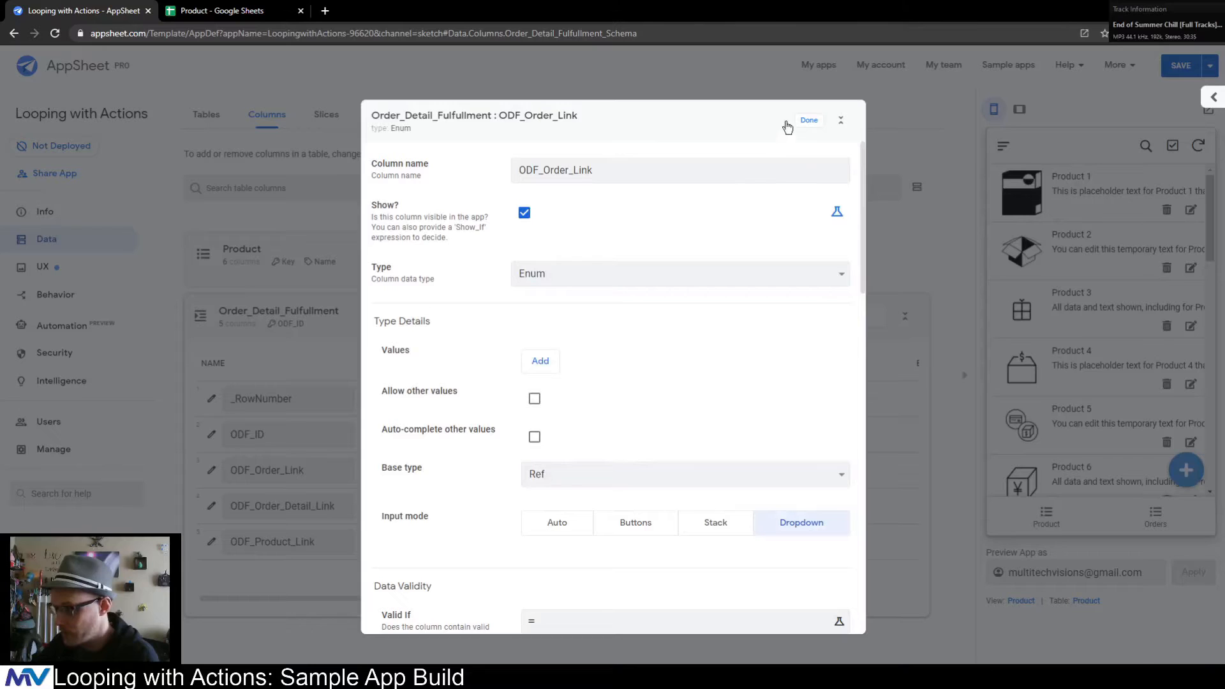
left_click(808, 121)
- Set the ODF_Order_Detail_Link column to type Enum with base type Ref and Dropdown input mode
left_click(211, 506)
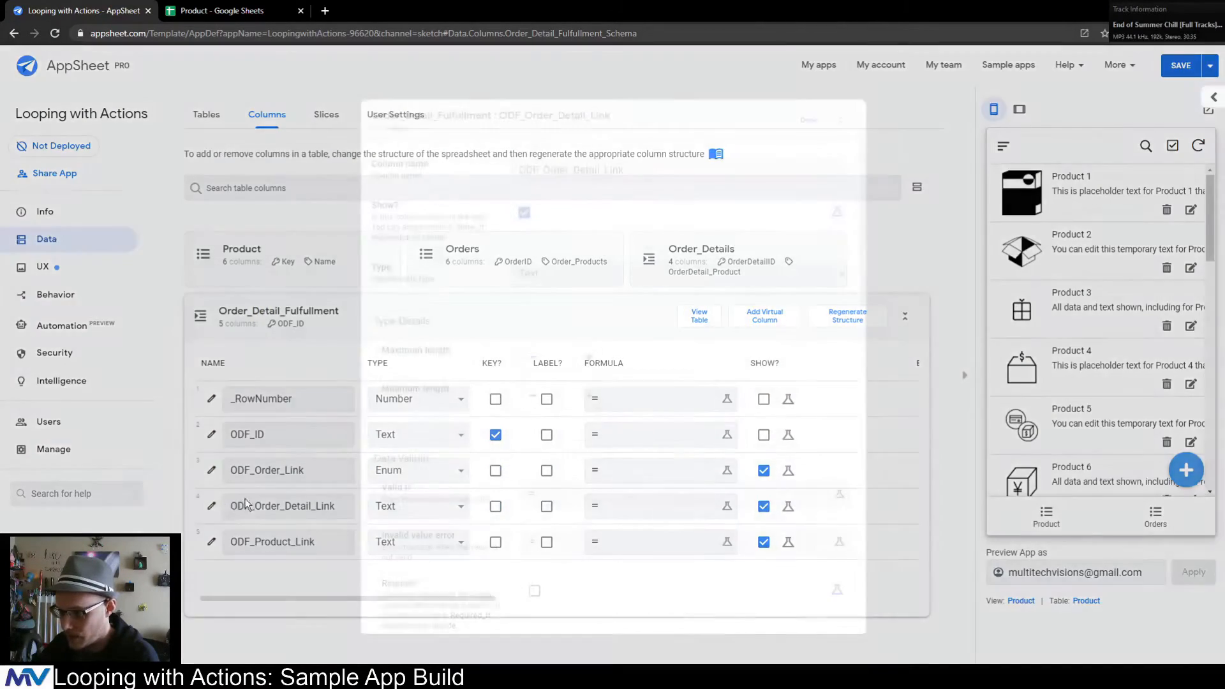
left_click(557, 273)
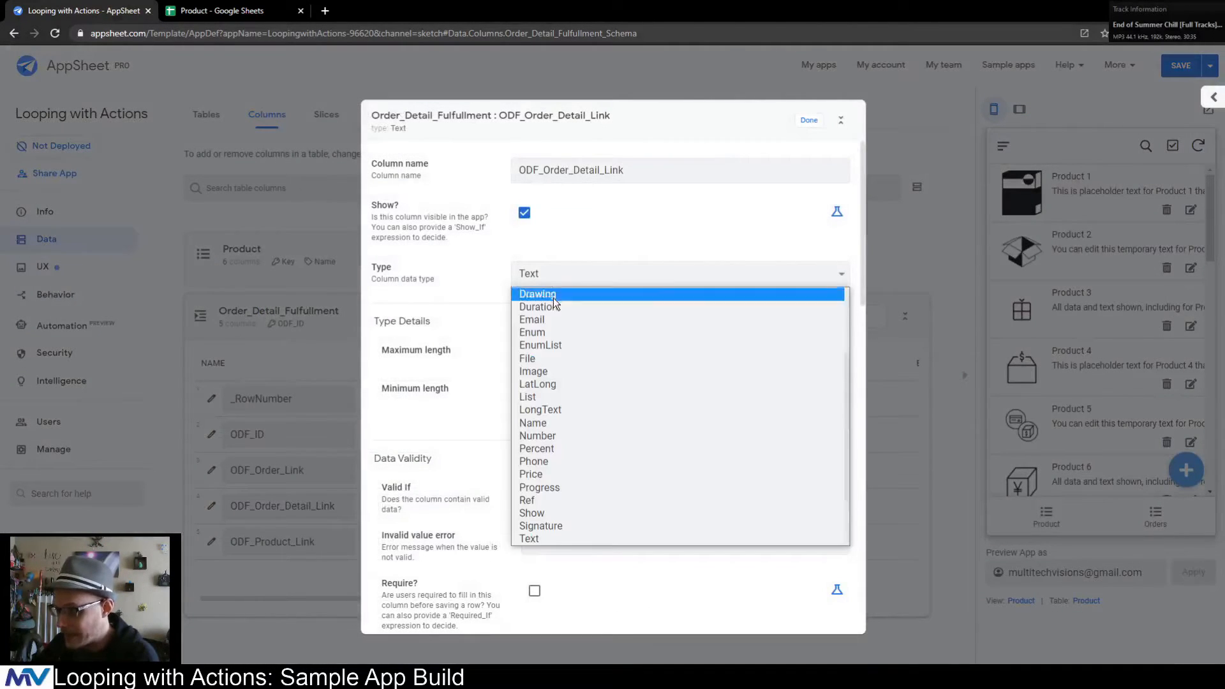
left_click(546, 332)
left_click(562, 474)
scroll(574, 383, "down", 5)
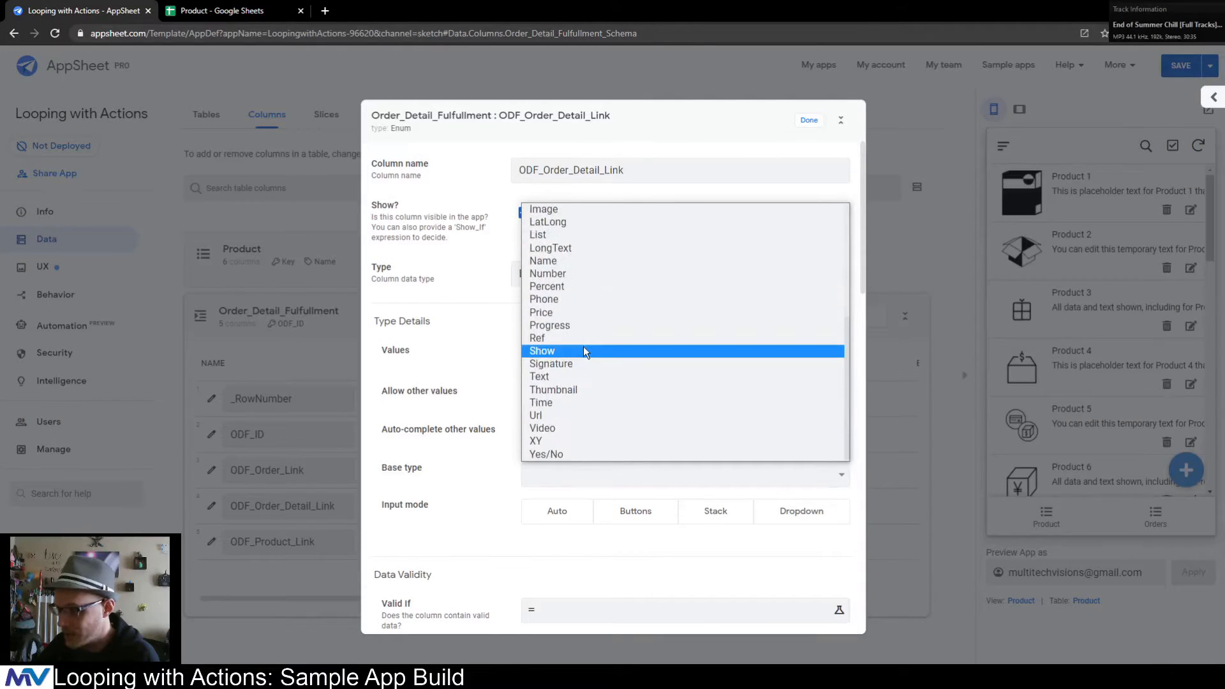
left_click(546, 343)
left_click(813, 517)
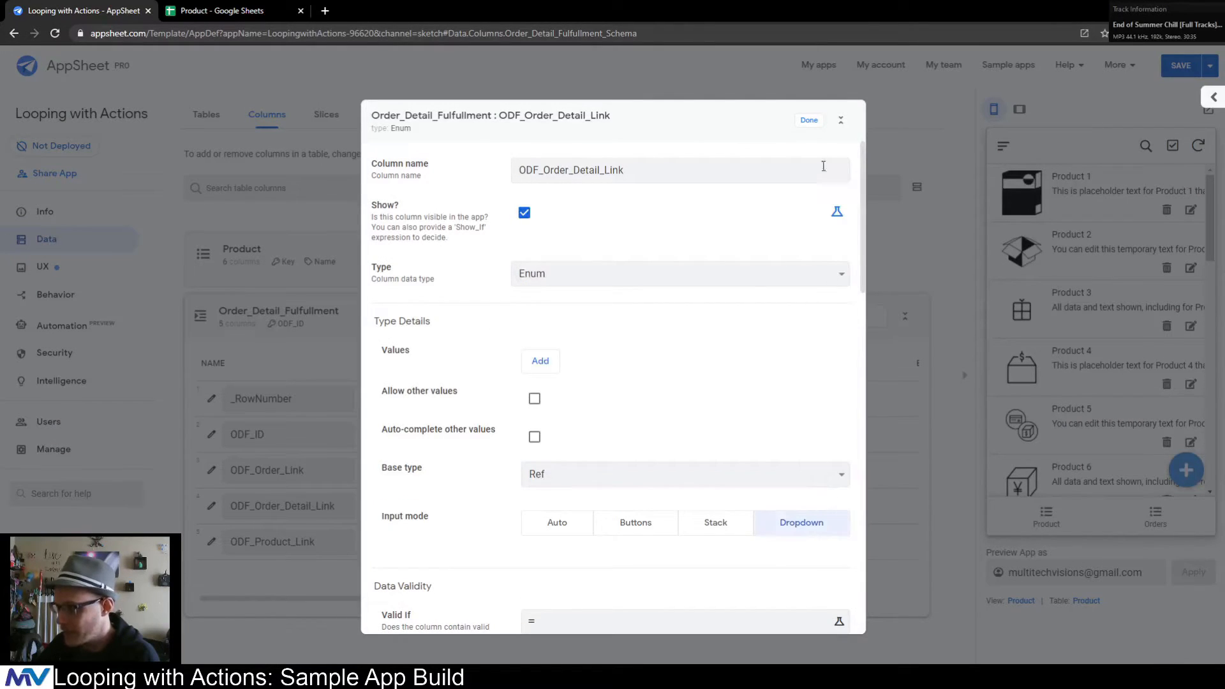
left_click(809, 121)
- Set the ODF_Product_Link column to type Enum with base type Ref and Dropdown input mode
left_click(212, 541)
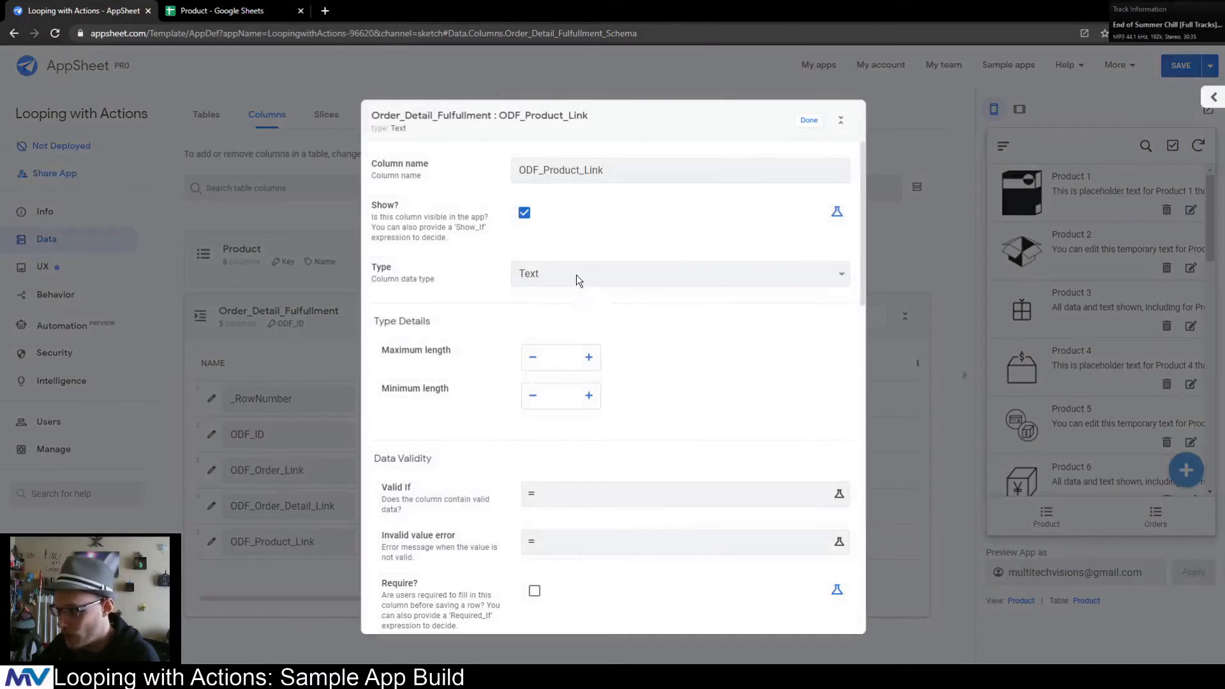
left_click(578, 277)
left_click(537, 345)
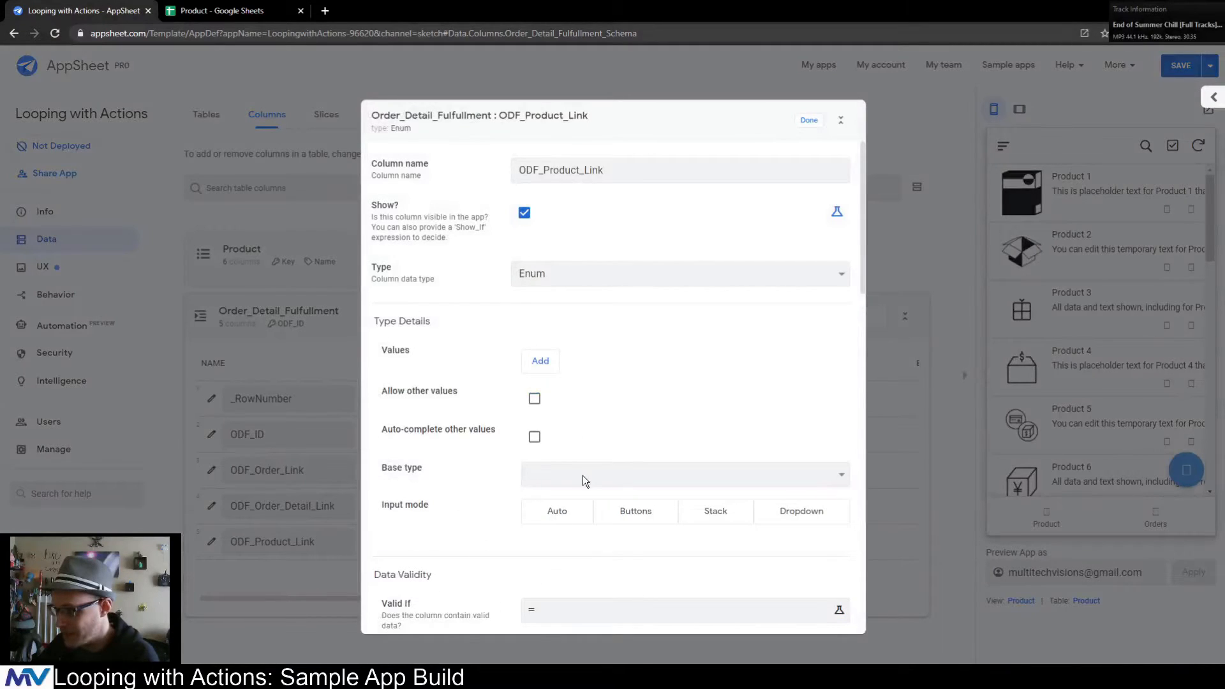
left_click(583, 477)
scroll(606, 365, "down", 3)
left_click(547, 342)
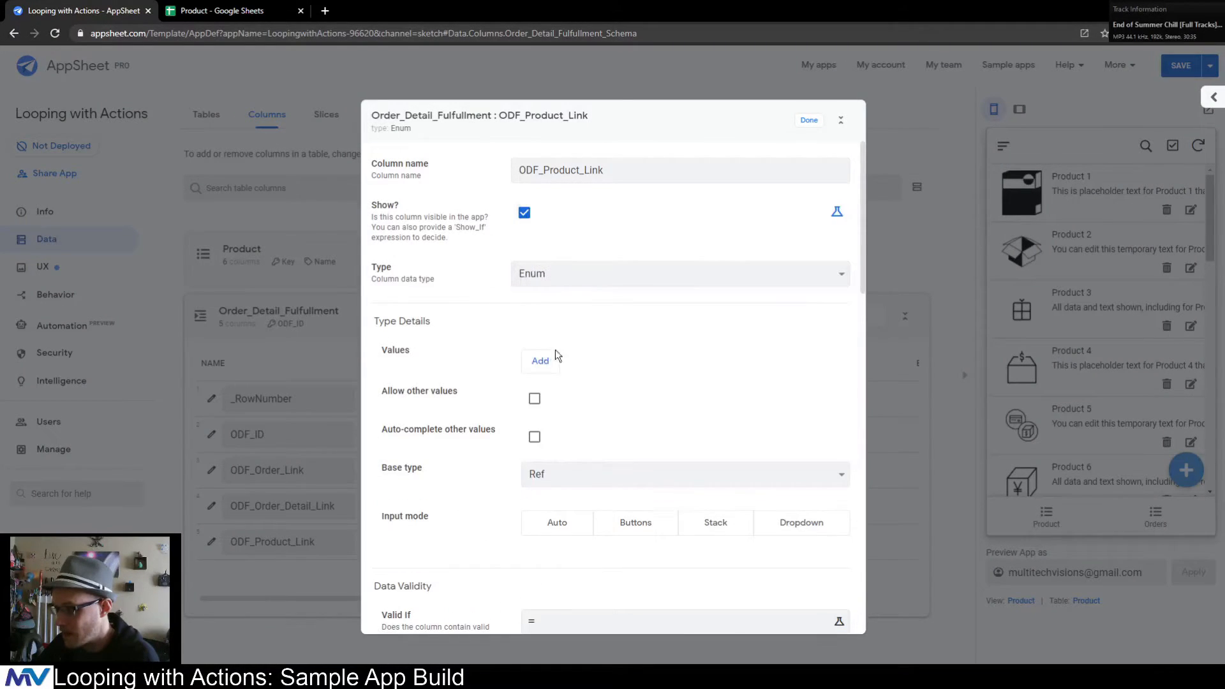
left_click(813, 522)
left_click(809, 121)
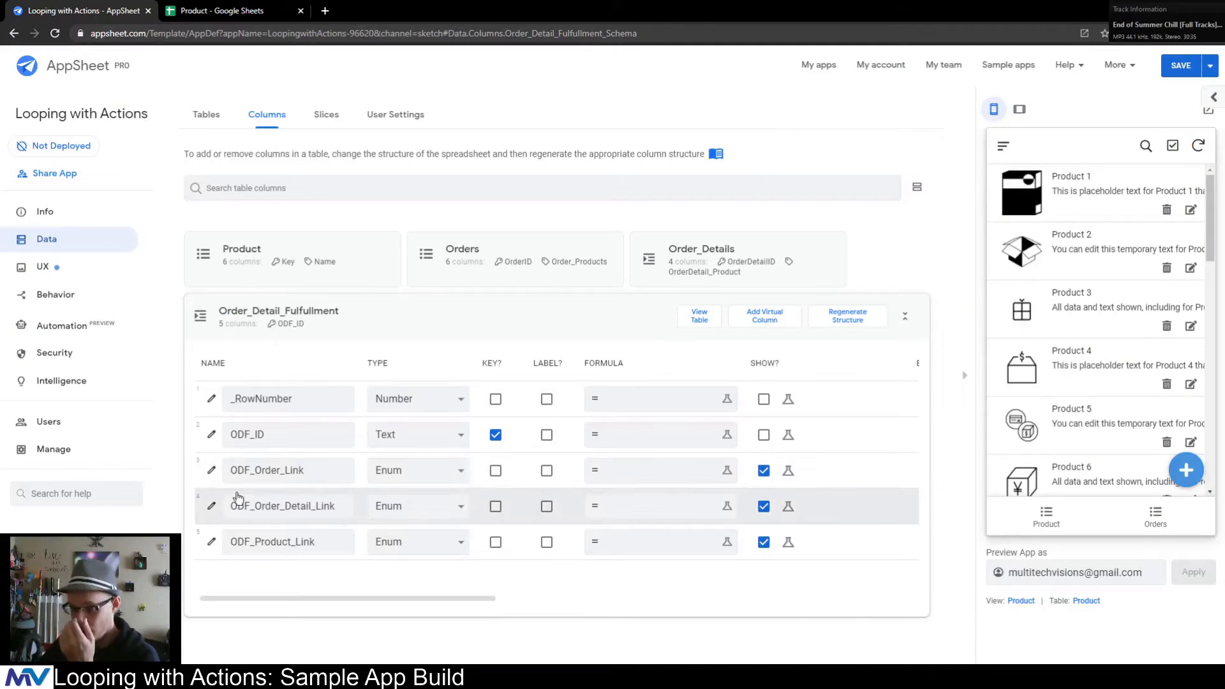
- Change the ODF_Order_Detail_Link column's type to Ref with "Is a part of?" enabled, and save the app
left_click(213, 508)
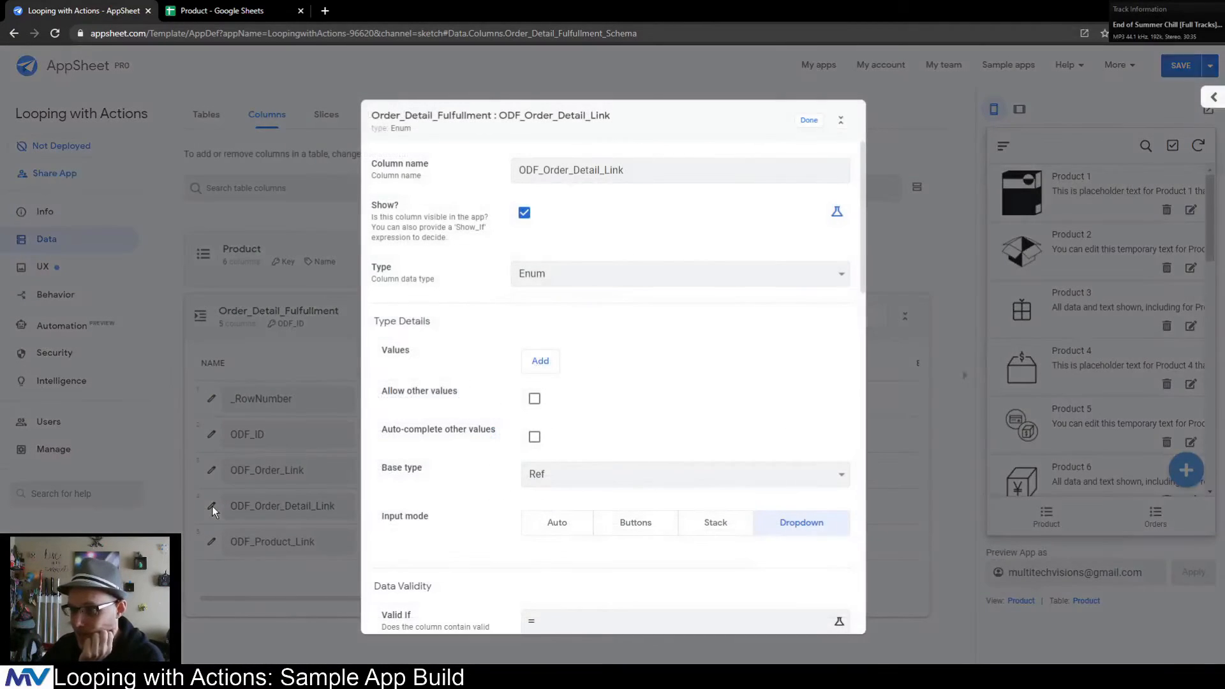
left_click(591, 273)
scroll(549, 441, "down", 3)
left_click(537, 421)
left_click(565, 424)
left_click(809, 119)
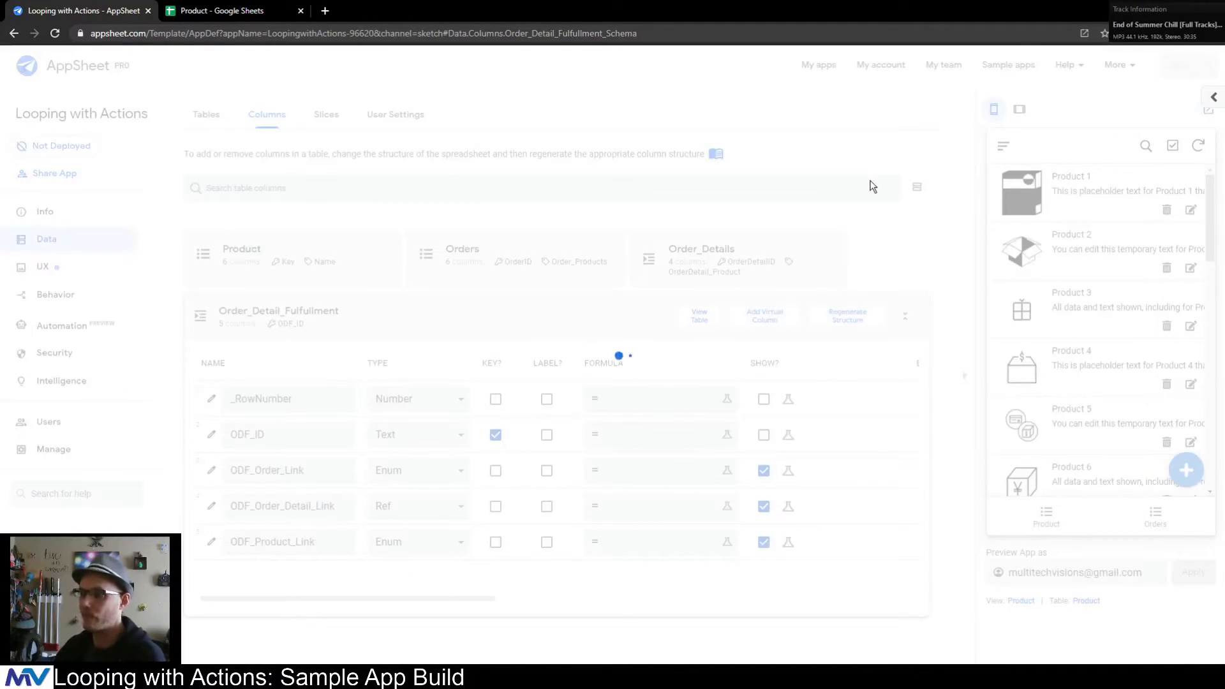
- Set the referenced table of the ODF_Order_Link column to Orders
scroll(439, 266, "down", 4)
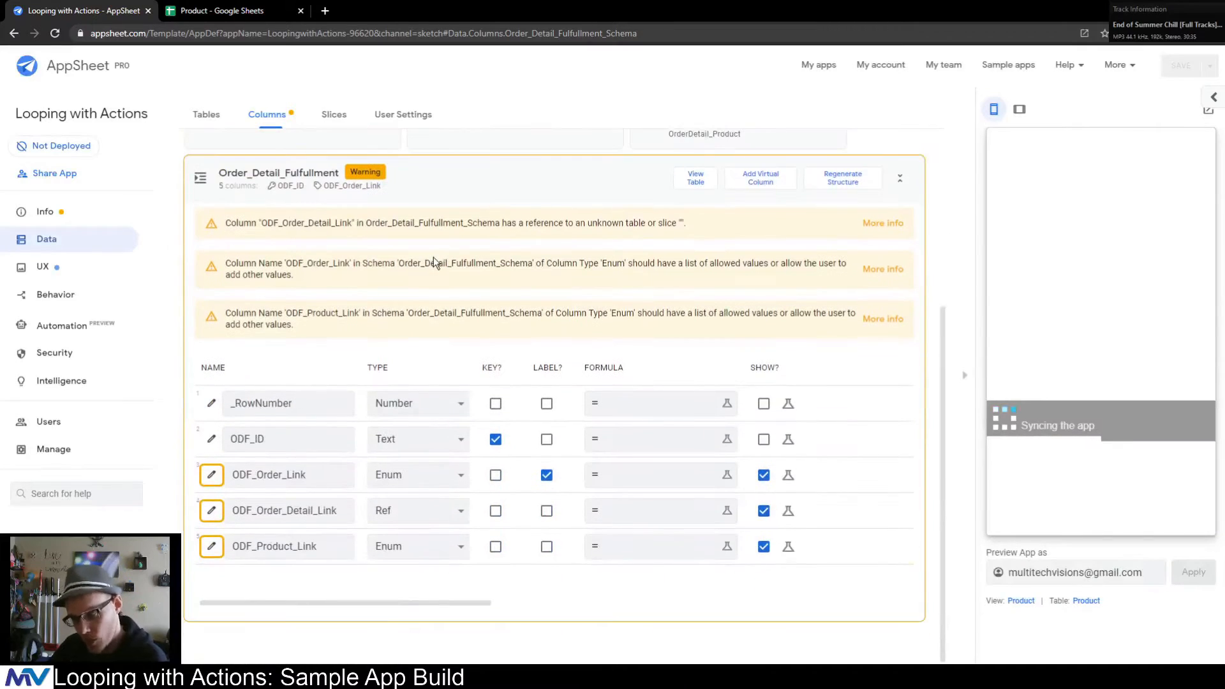
left_click(212, 476)
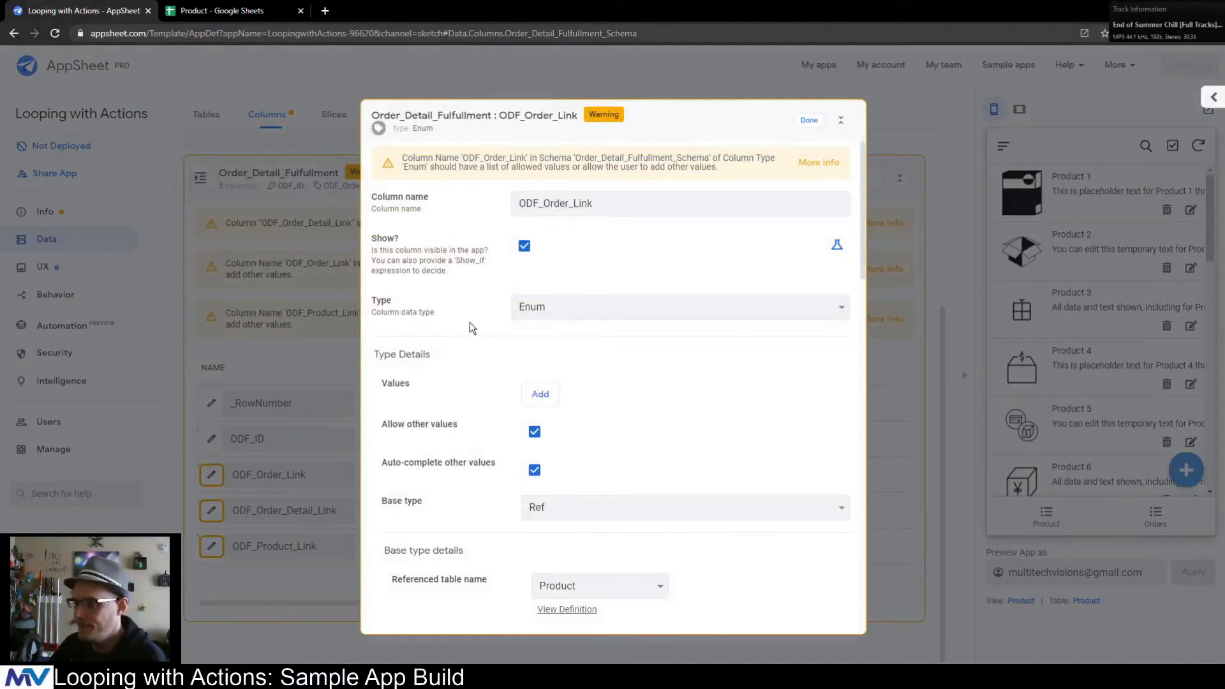
scroll(545, 357, "down", 2)
scroll(572, 285, "up", 2)
left_click_drag(542, 205, 626, 200)
left_click(582, 587)
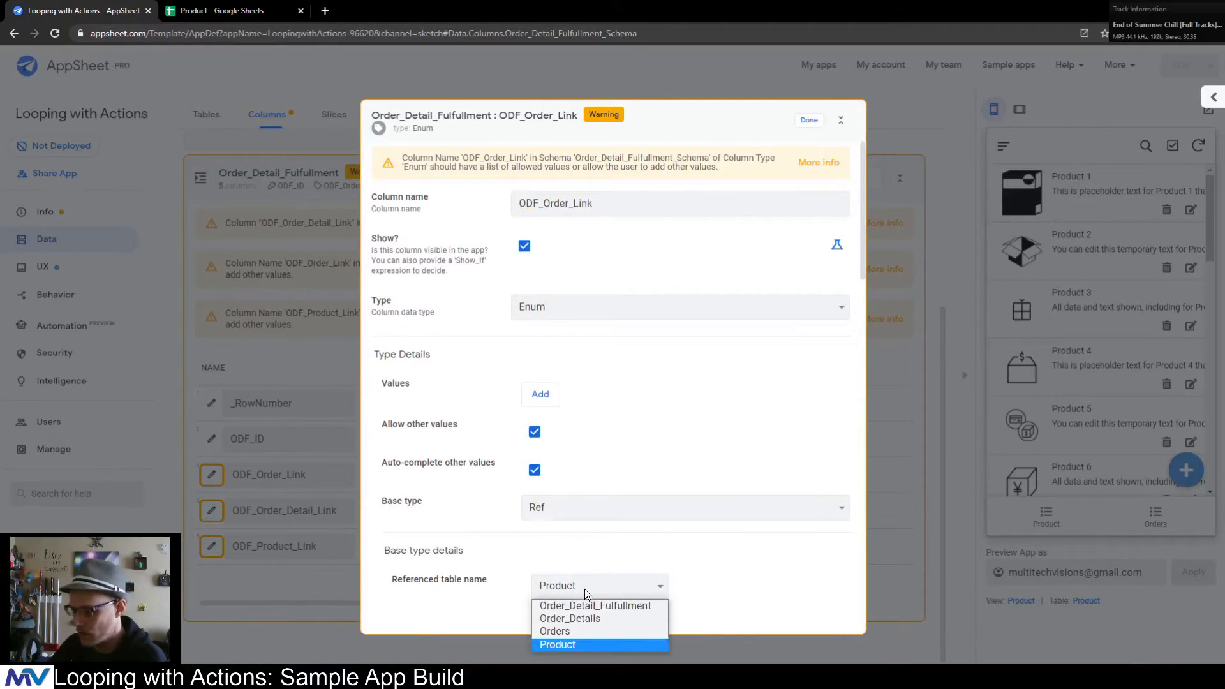
left_click(580, 628)
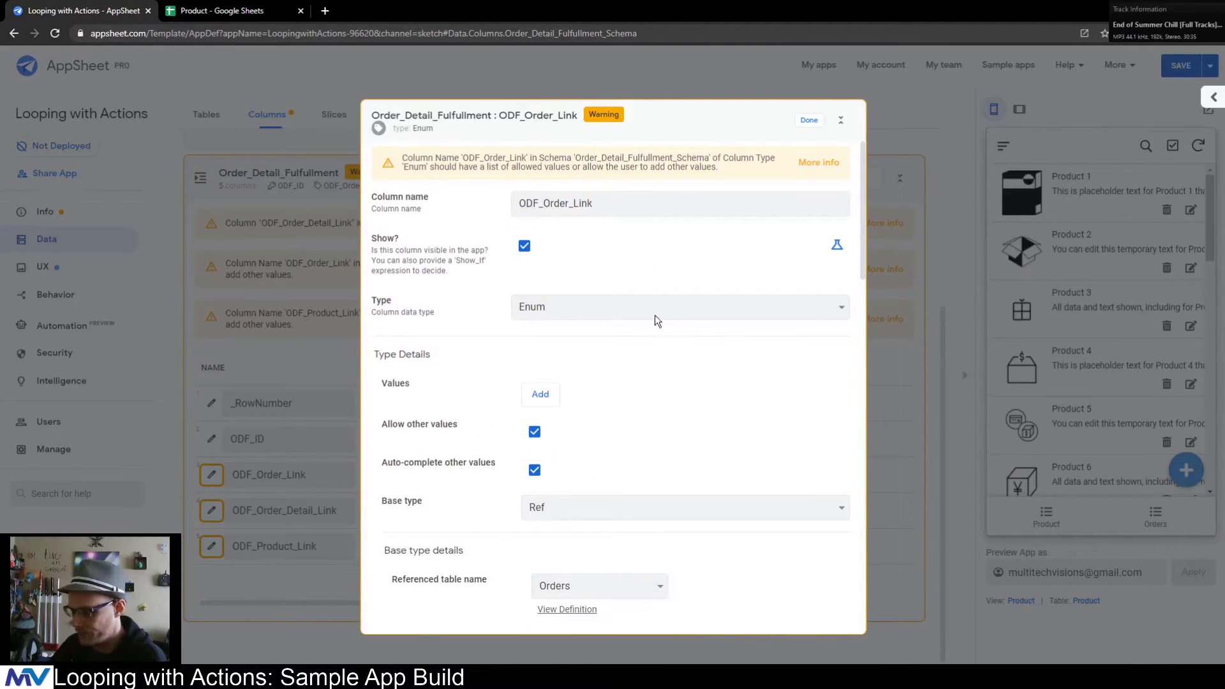
left_click(809, 118)
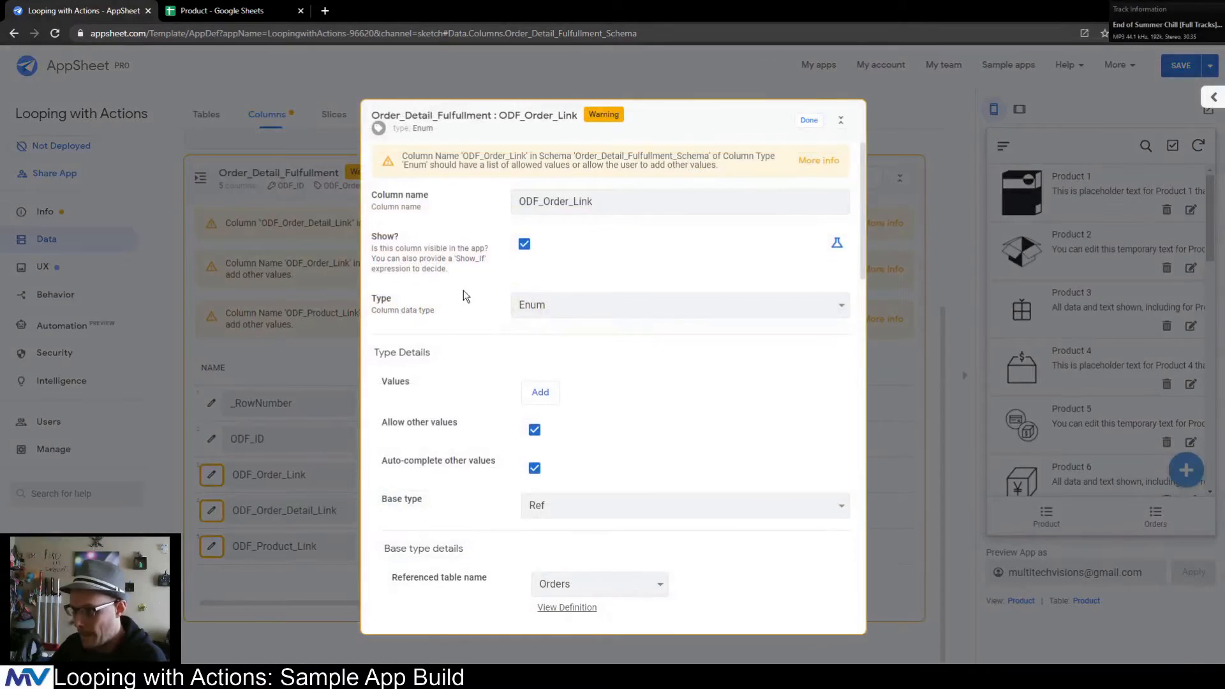
- Set the Valid If expression of ODF_Order_Link to Orders[OrderID], taking the table and key column names from the Product spreadsheet in Google Sheets
scroll(463, 290, "down", 6)
scroll(462, 287, "up", 1)
left_click(568, 457)
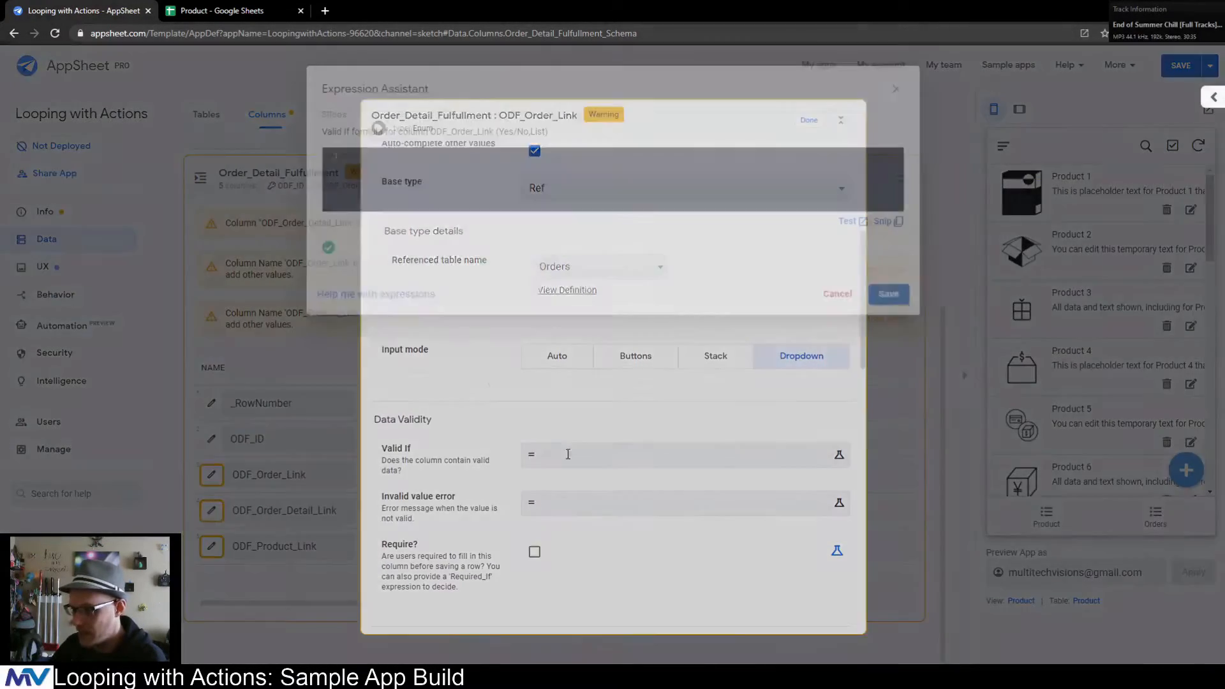
left_click(217, 10)
double_click(168, 651)
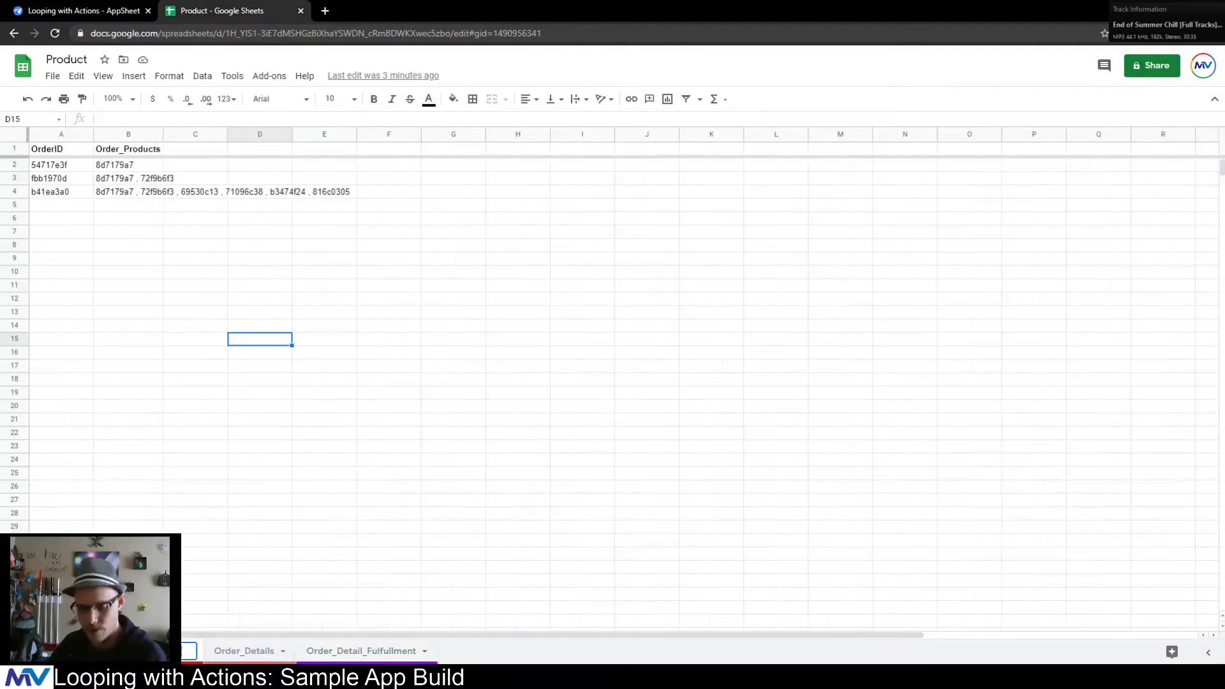
left_click(127, 9)
type("Orders")
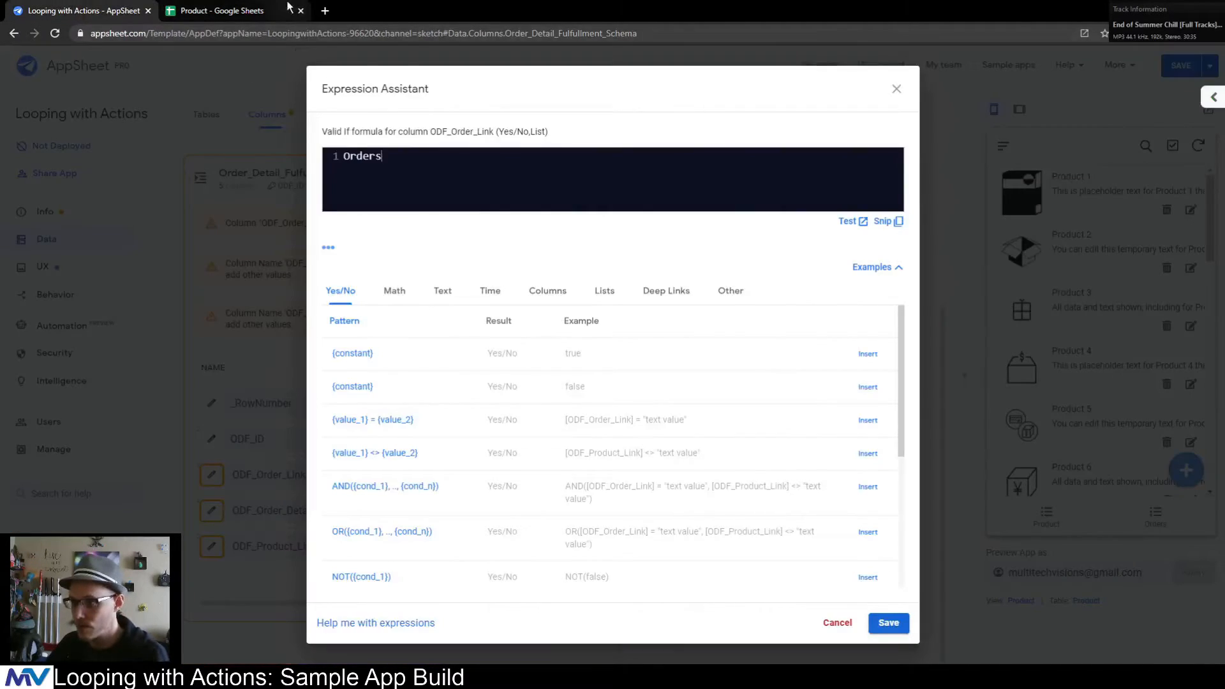
left_click(286, 9)
left_click(67, 152)
left_click(92, 10)
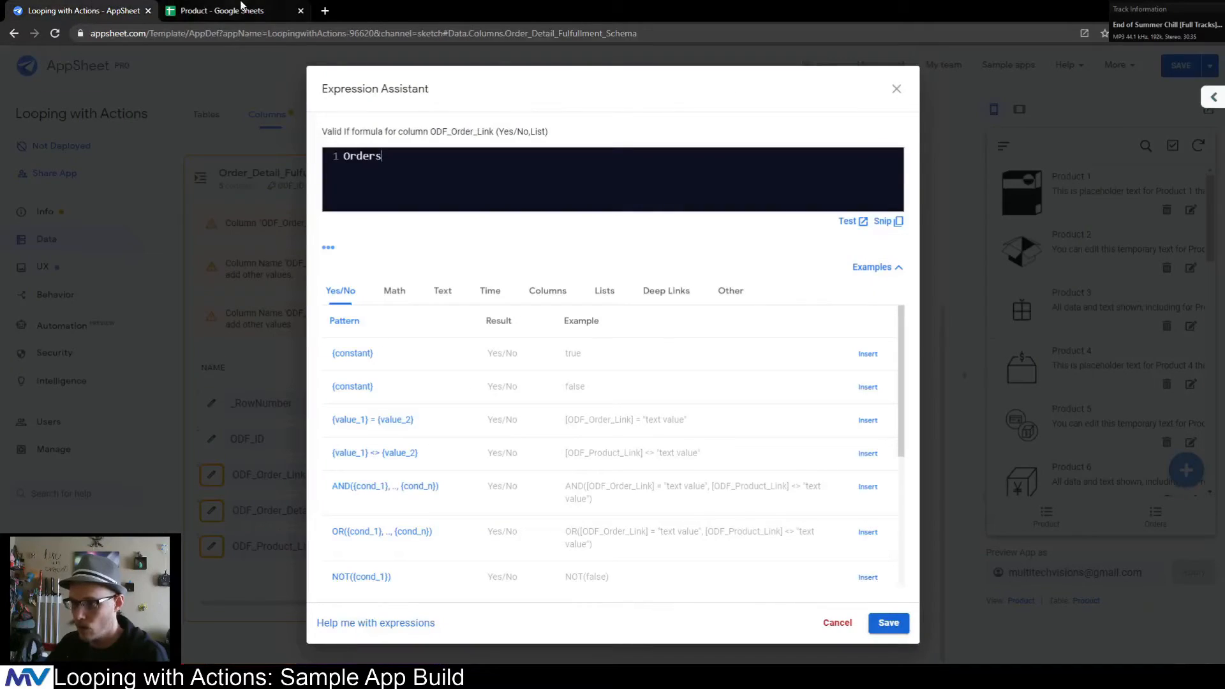
type("[")
type("OrderID")
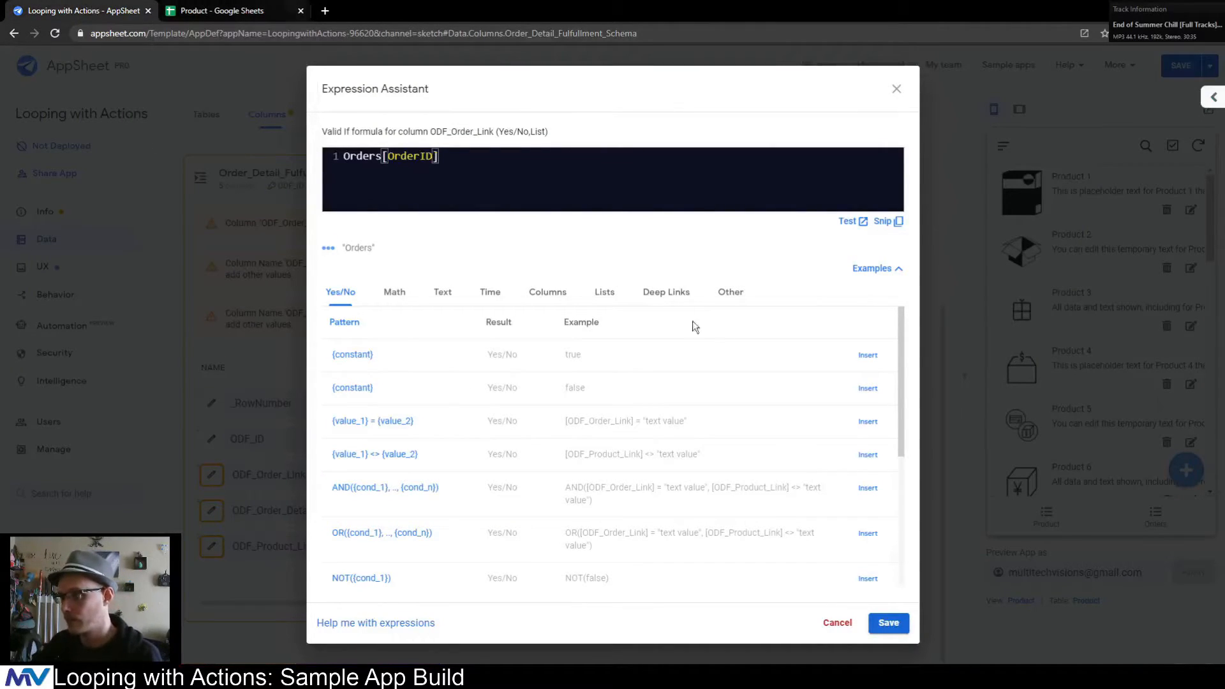
left_click(889, 623)
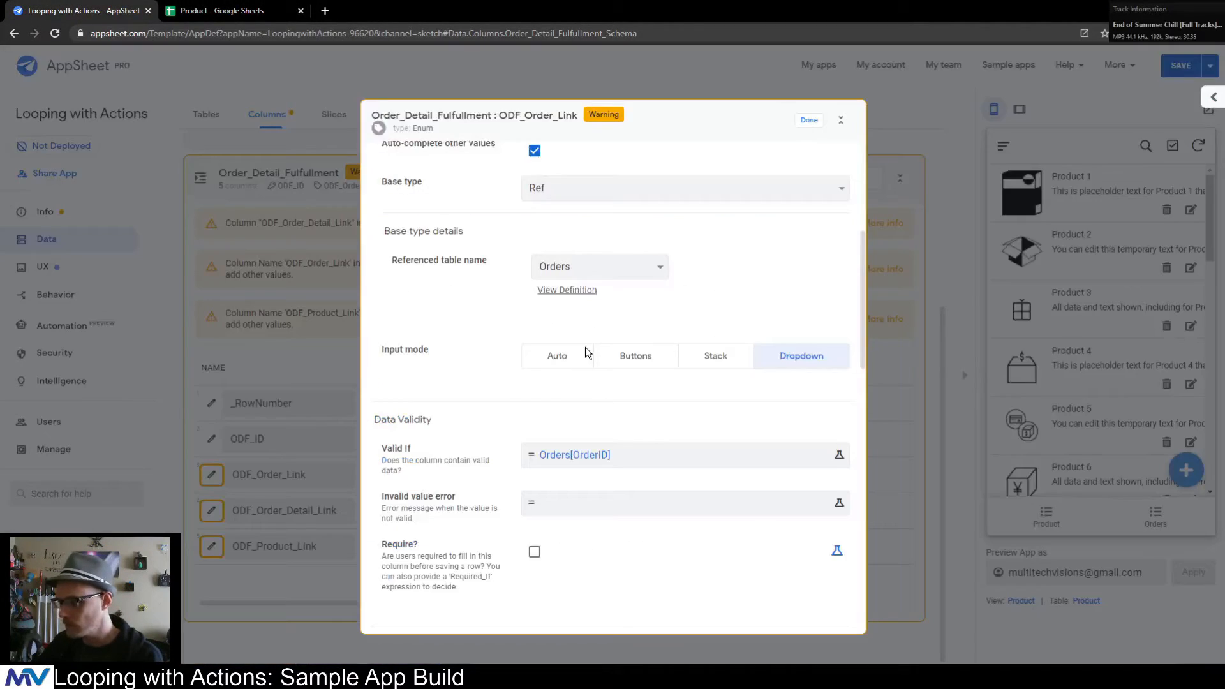
left_click(809, 121)
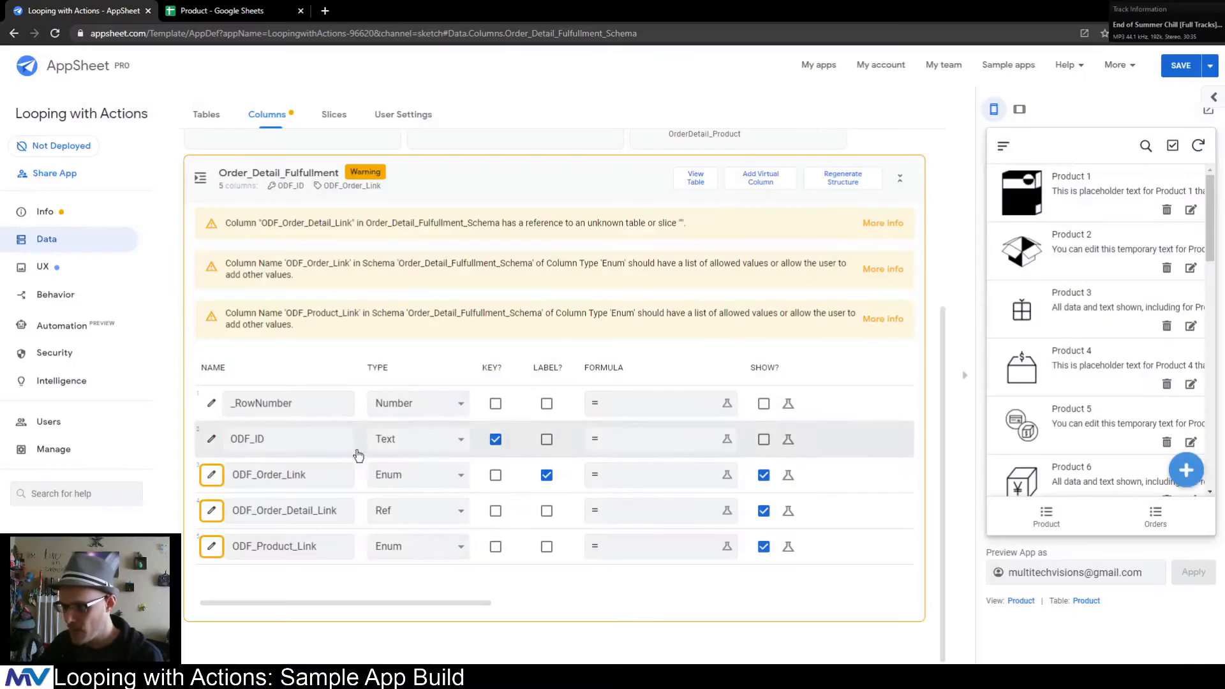
left_click(211, 511)
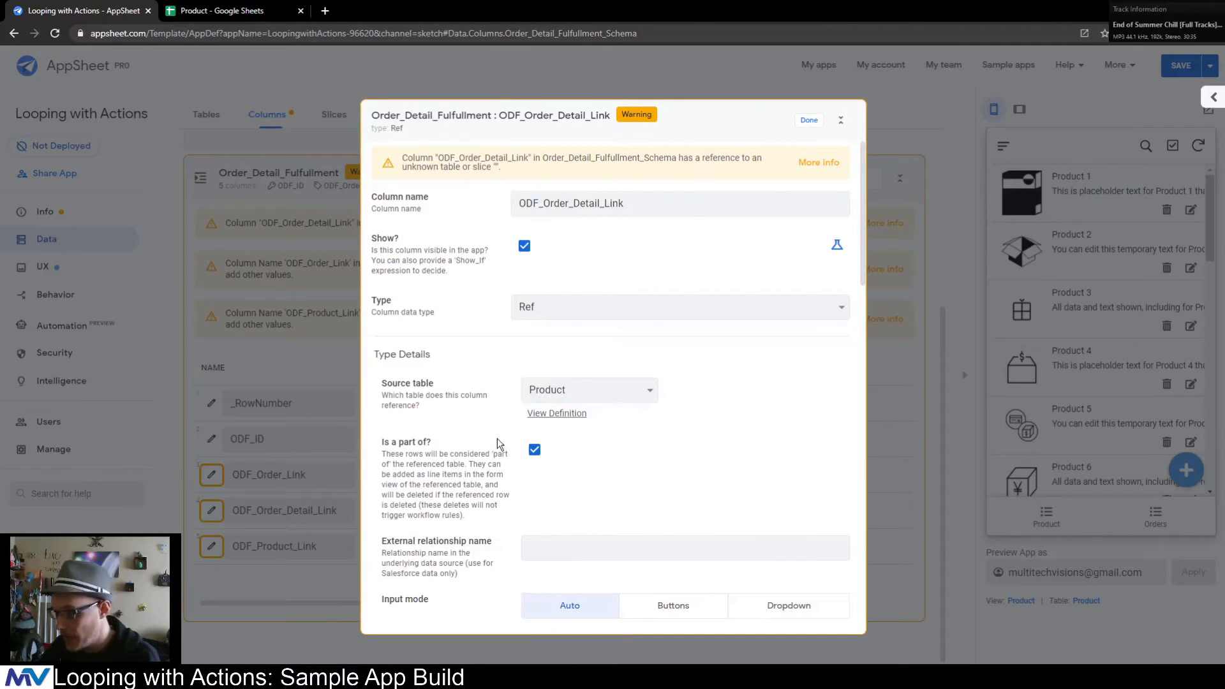
scroll(484, 410, "down", 10)
scroll(471, 395, "up", 5)
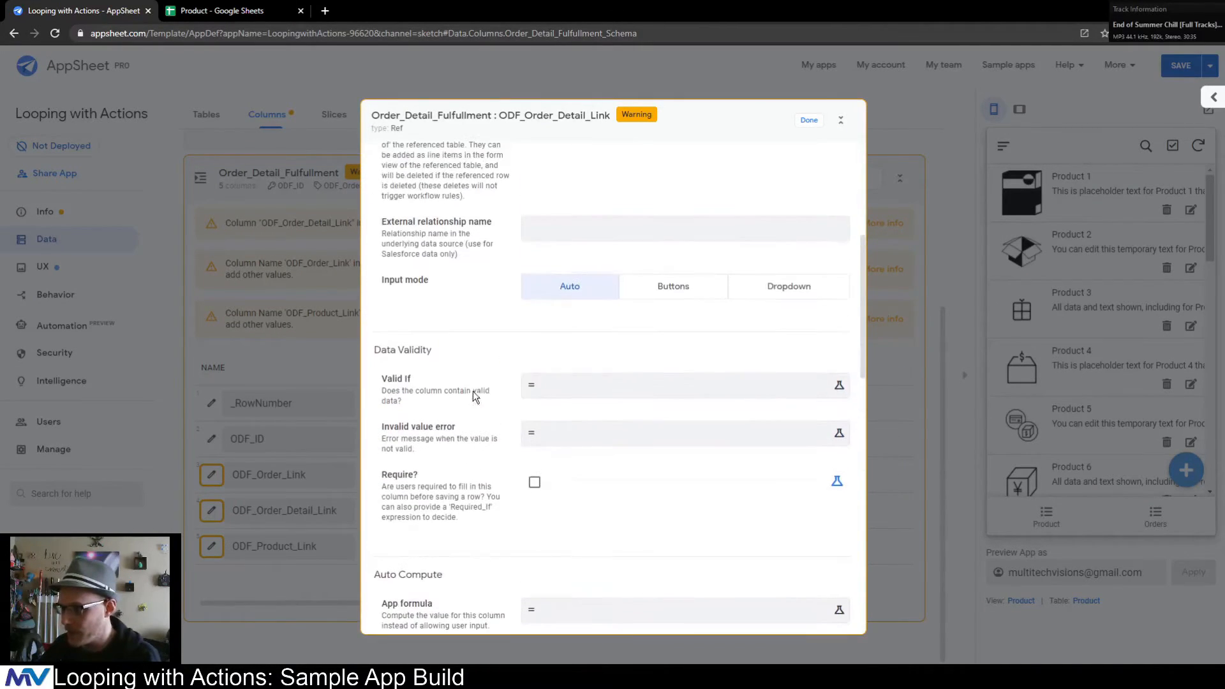
left_click(569, 386)
left_click(547, 292)
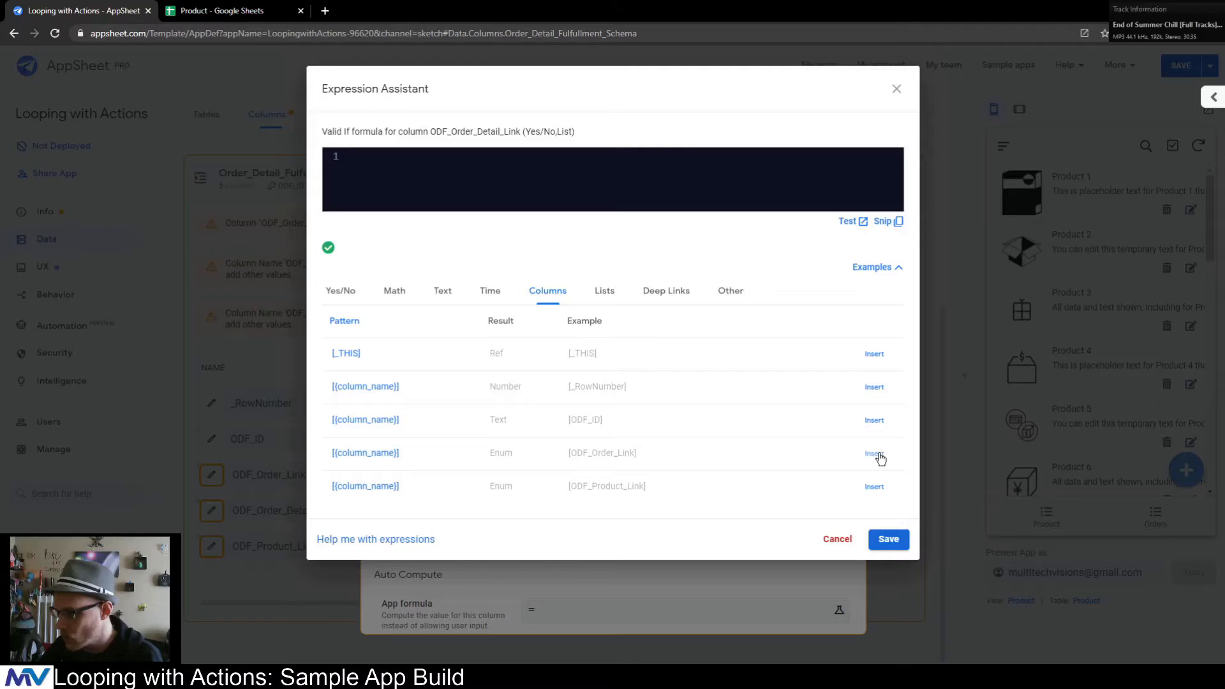
left_click(895, 89)
left_click(809, 121)
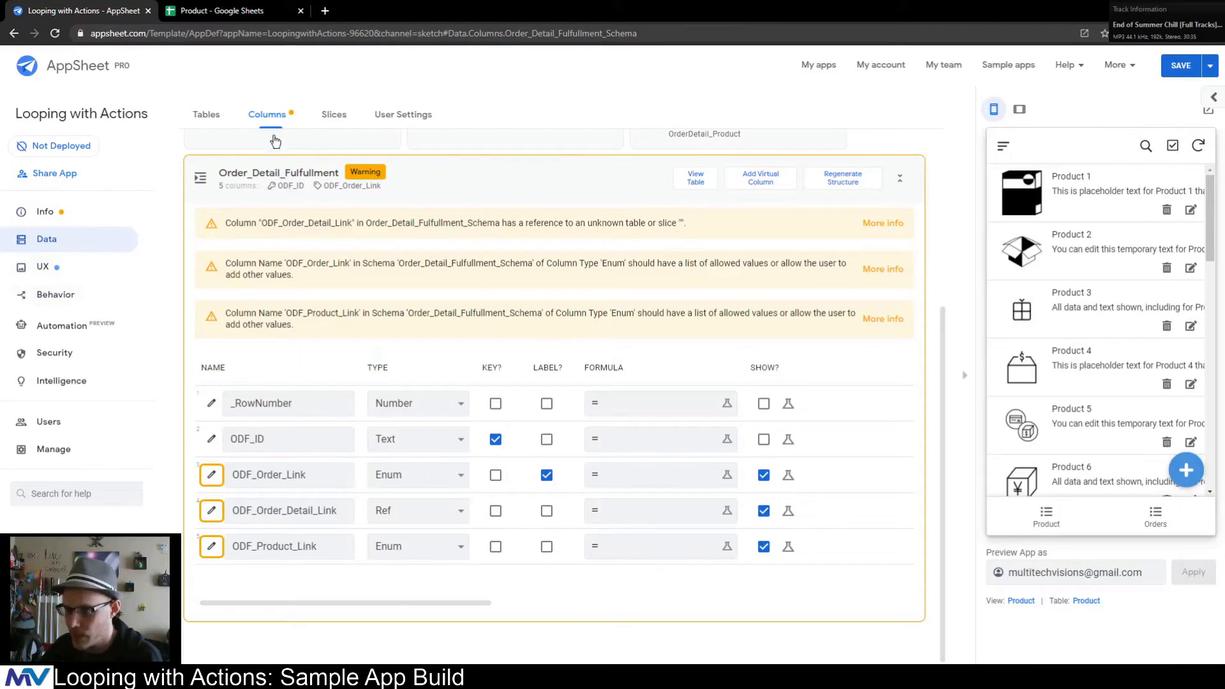
- Copy the name of the Related Order_Details column from the Orders table's columns
scroll(283, 189, "up", 2)
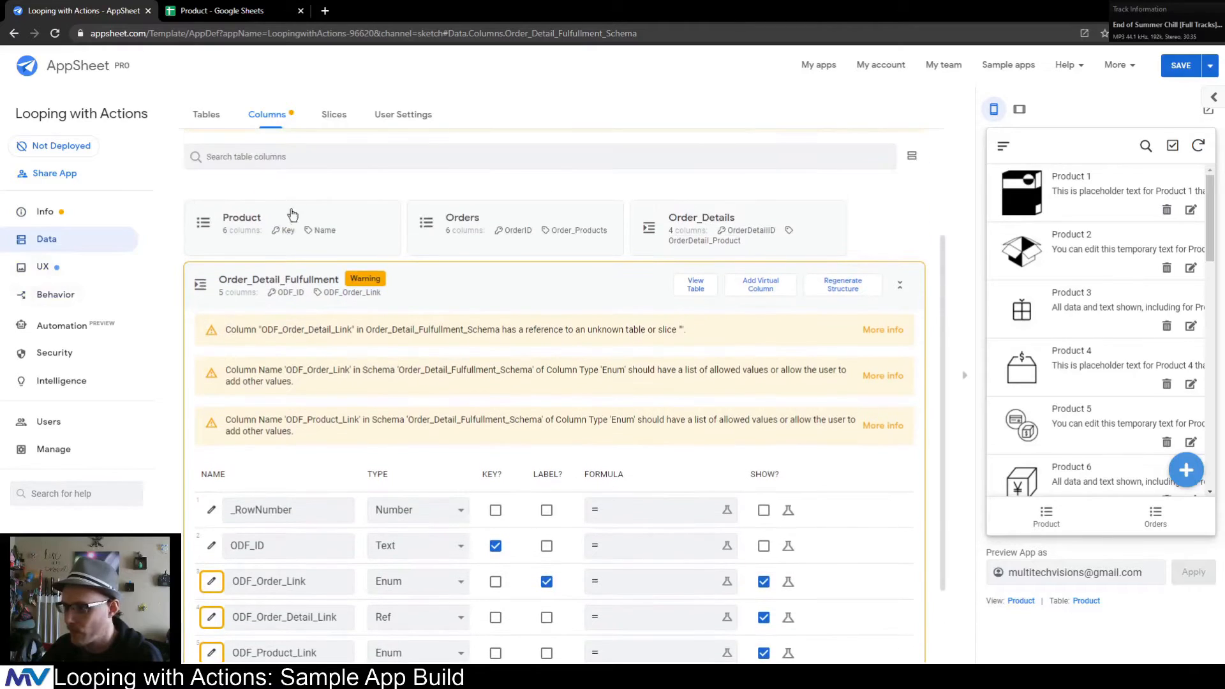
left_click(496, 237)
left_click_drag(338, 342, 135, 339)
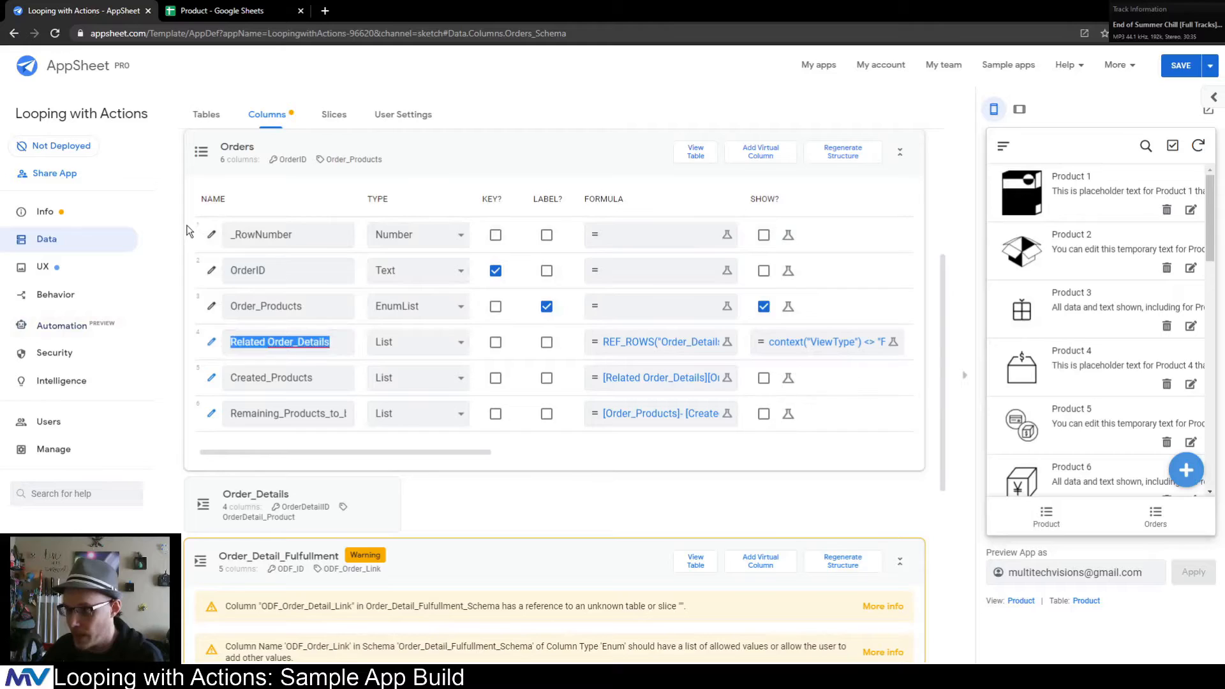
- Set the Valid If expression of ODF_Order_Detail_Link to [ODF_Order_Link].[Related Order_Details]
scroll(191, 268, "down", 3)
scroll(216, 250, "down", 1)
scroll(219, 251, "up", 2)
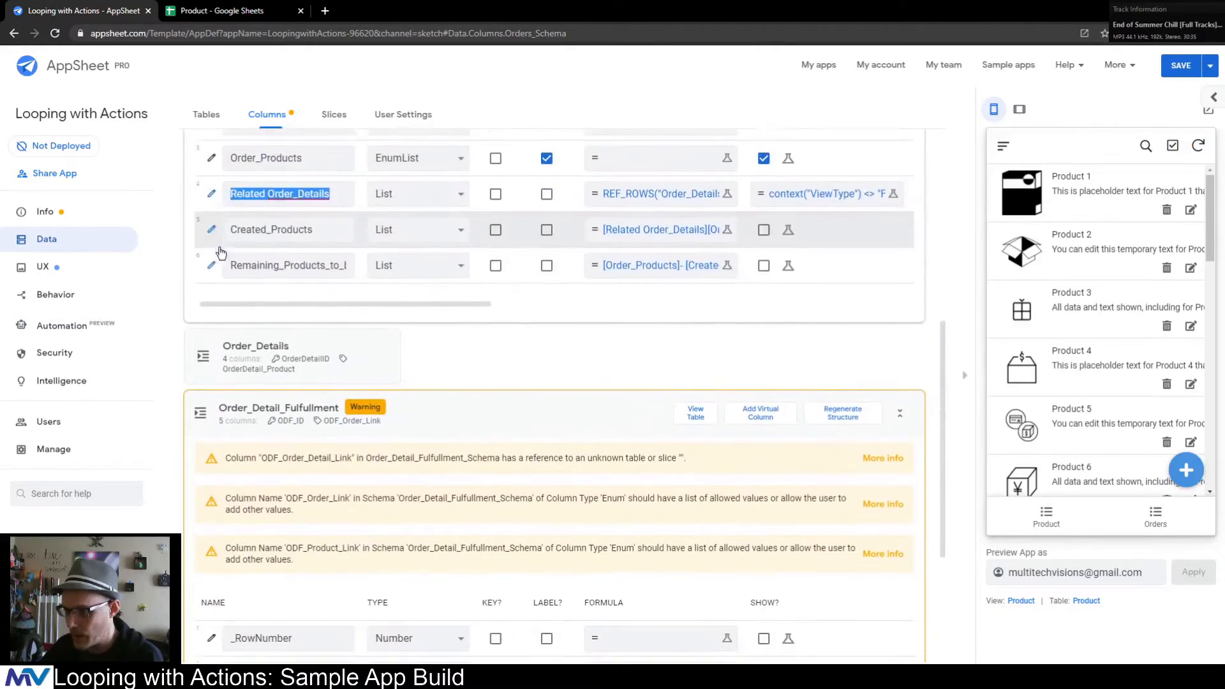
scroll(223, 262, "down", 4)
left_click(212, 510)
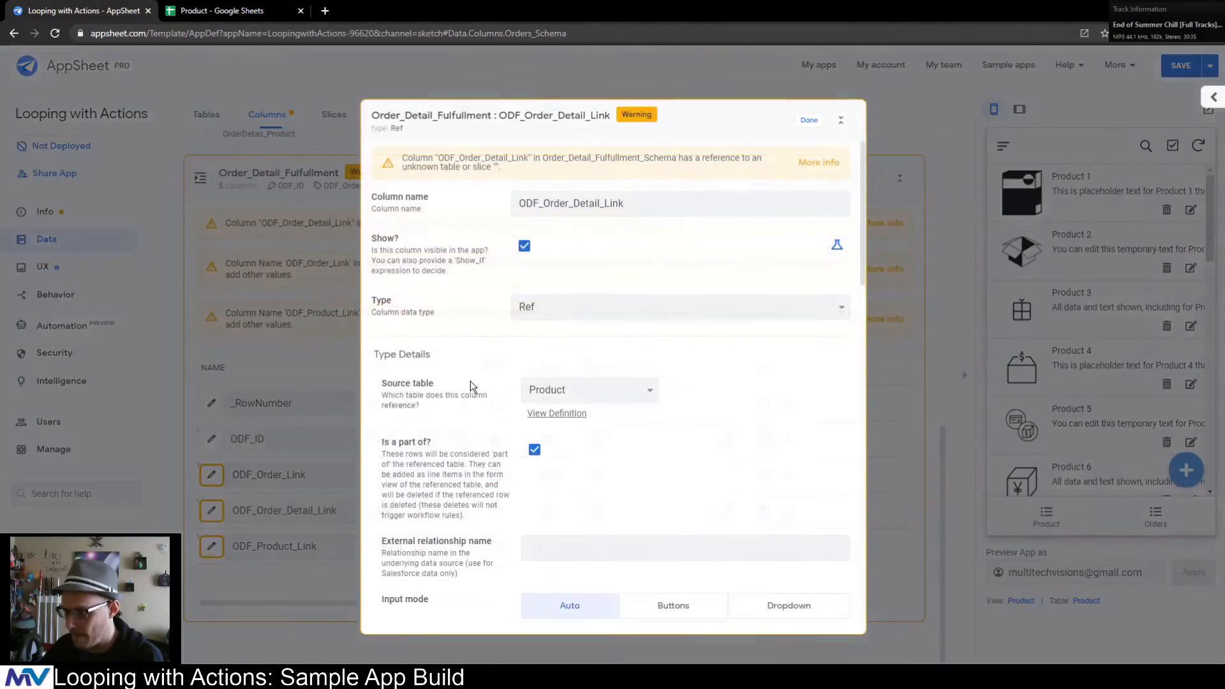
scroll(466, 367, "down", 10)
scroll(462, 353, "up", 3)
left_click(622, 376)
left_click(530, 295)
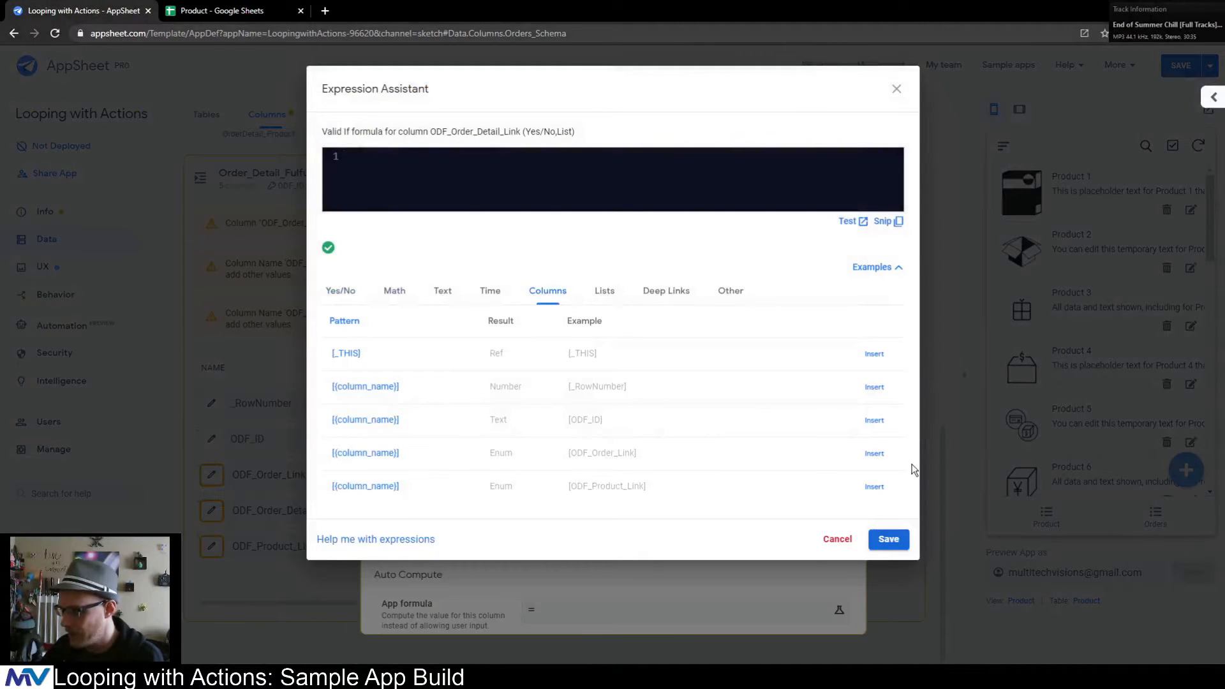
left_click(874, 453)
type(".[Related Order_Details]")
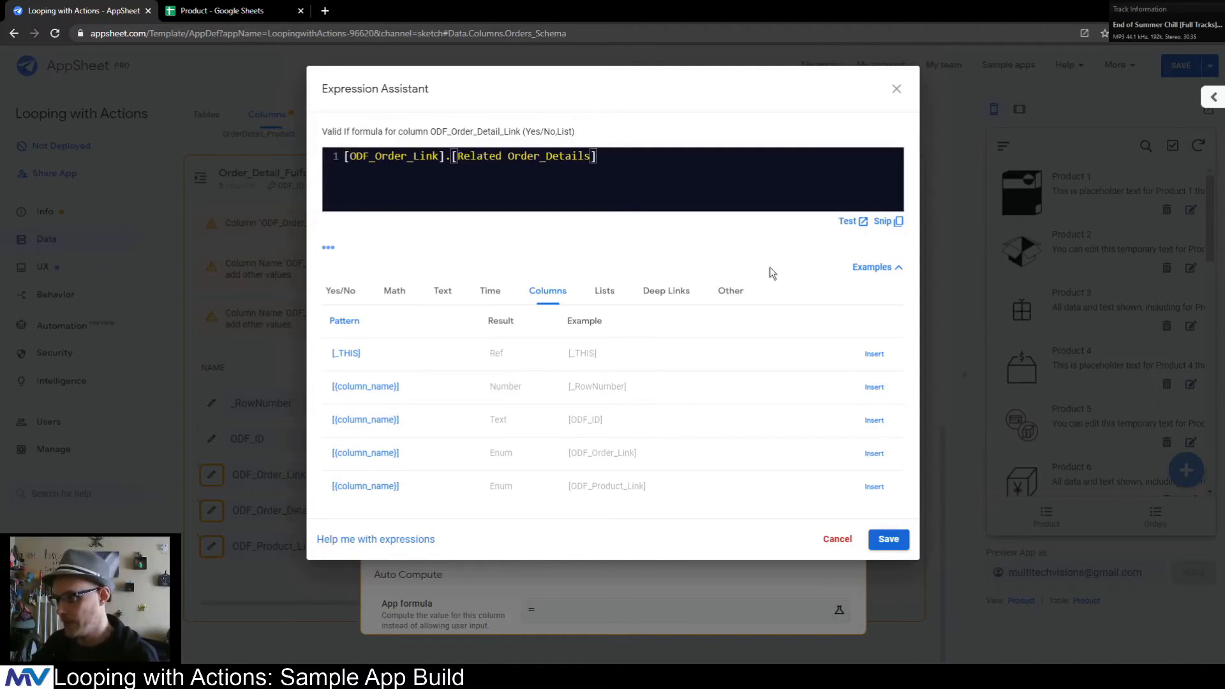
left_click(888, 540)
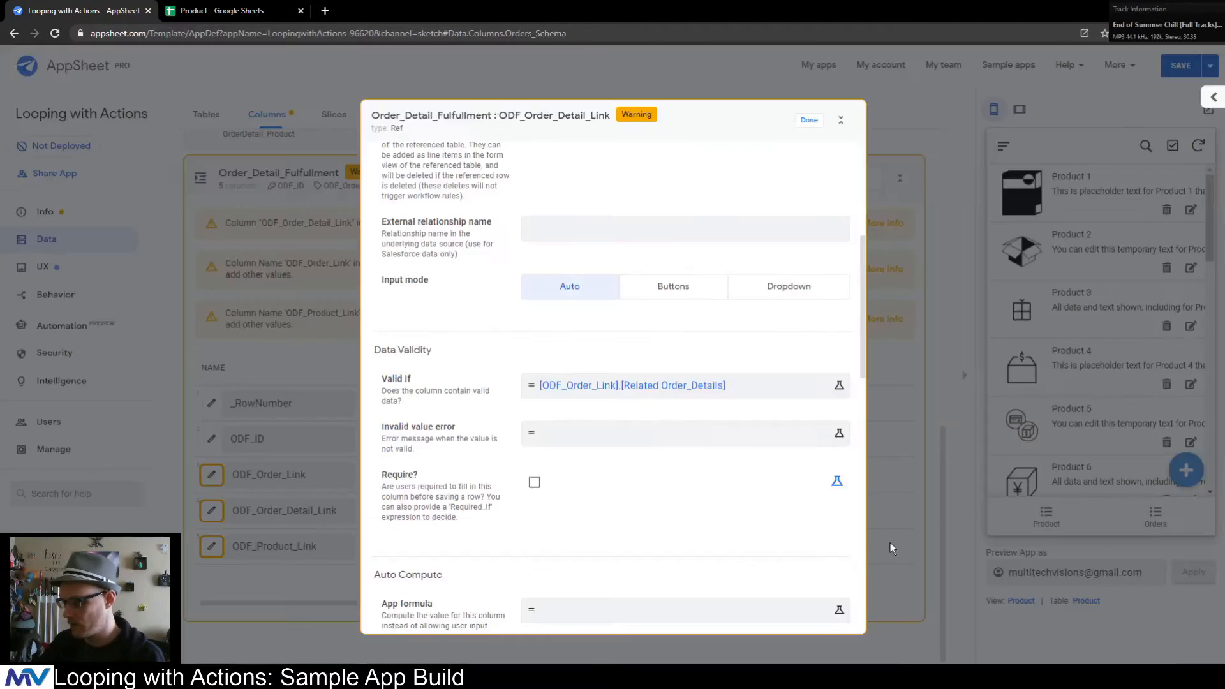
- Make the ODF_Order_Detail_Link column required and close its settings
left_click(534, 483)
scroll(757, 336, "up", 4)
scroll(758, 339, "up", 2)
left_click(809, 121)
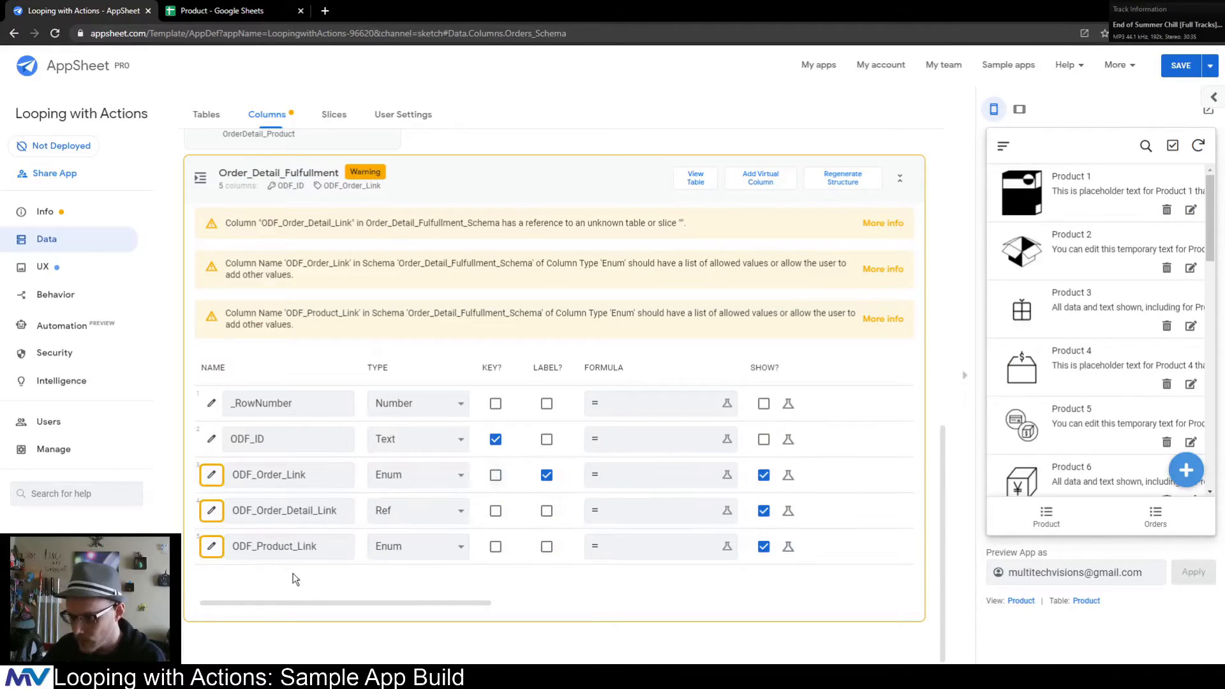
- Set the Valid If expression of ODF_Product_Link to Product[Key], checking the key column name in the Product spreadsheet, and save the app
left_click(211, 547)
scroll(467, 405, "down", 10)
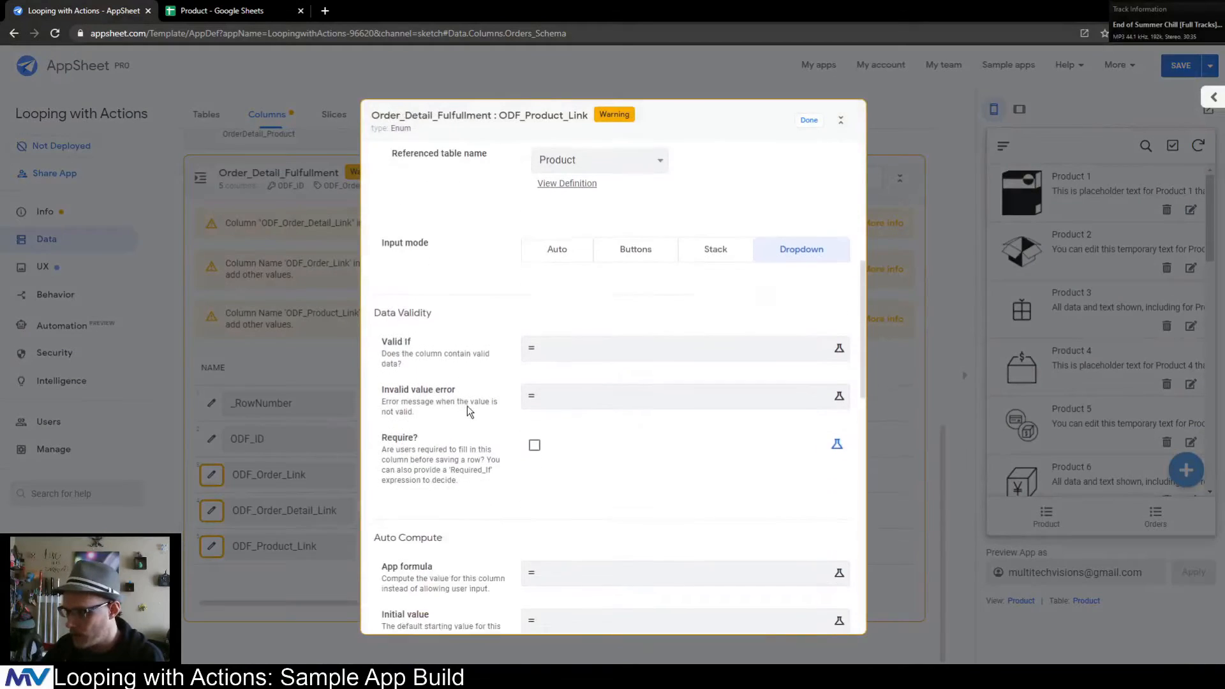
left_click(581, 245)
left_click(217, 10)
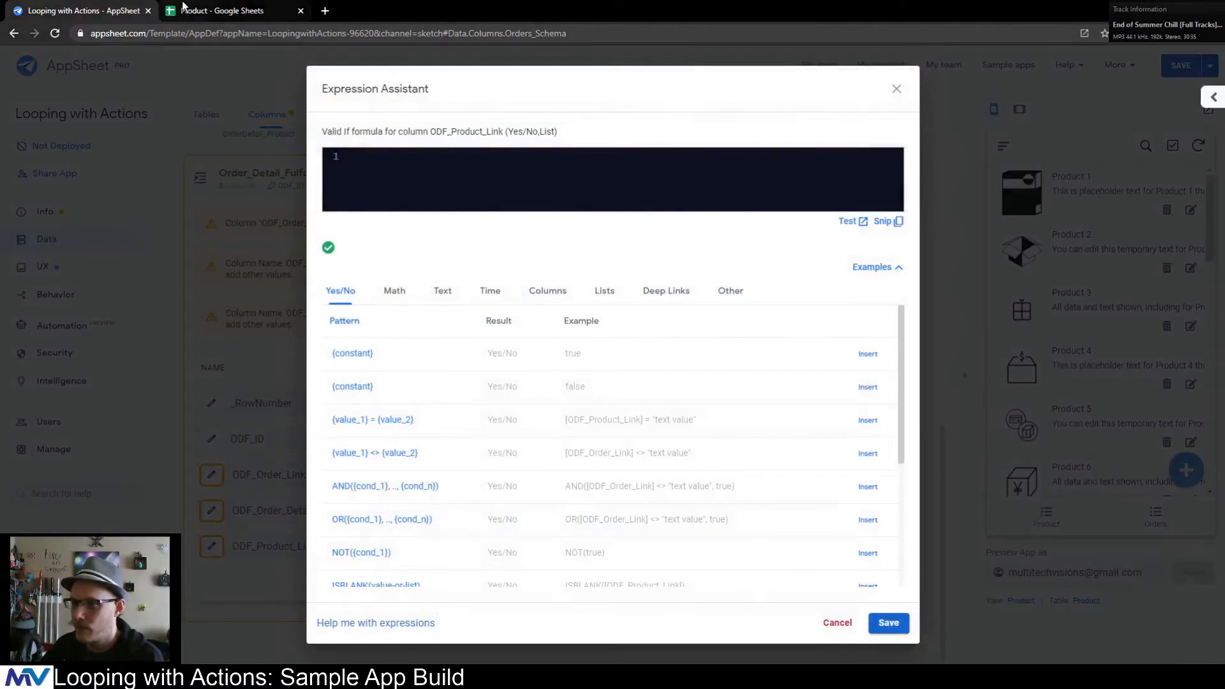
left_click(105, 651)
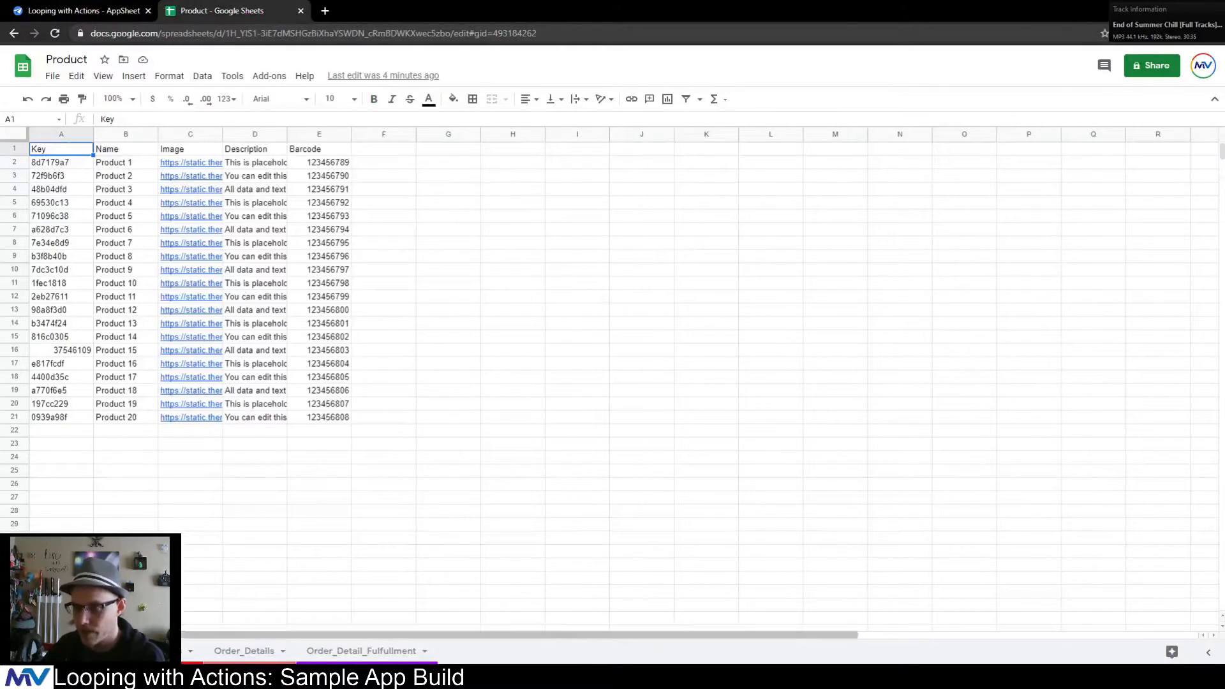
left_click(83, 10)
left_click(217, 10)
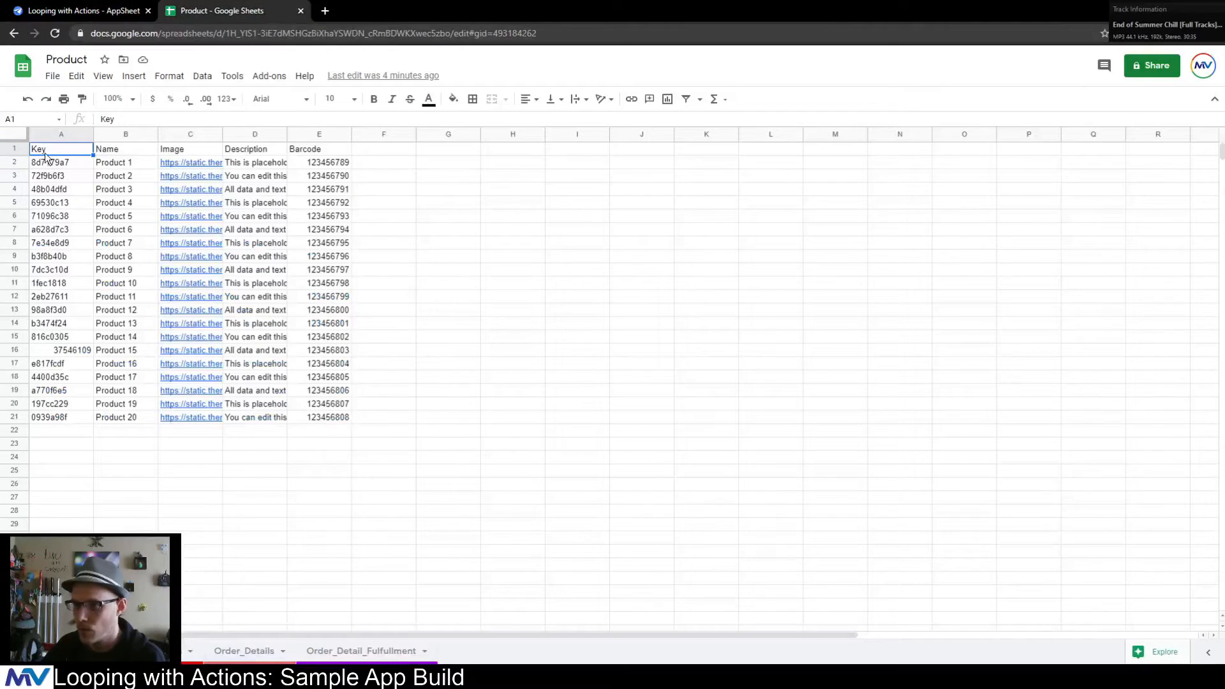
left_click(111, 7)
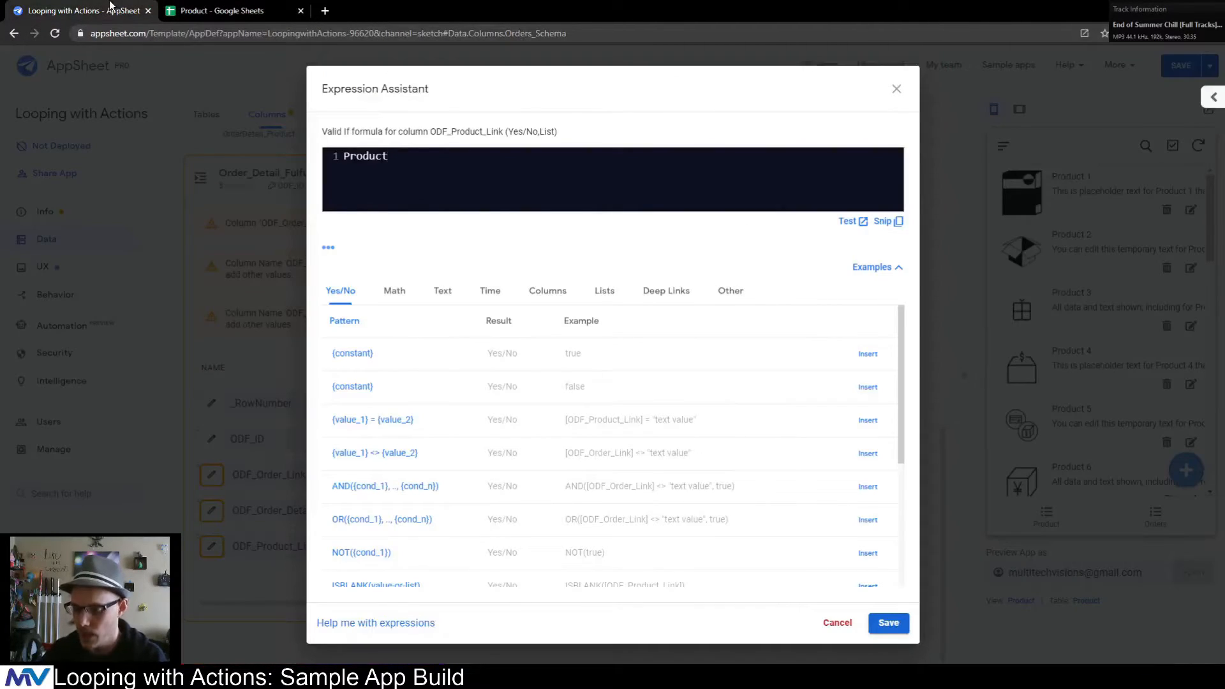
type("[Key]")
left_click(883, 622)
left_click(809, 125)
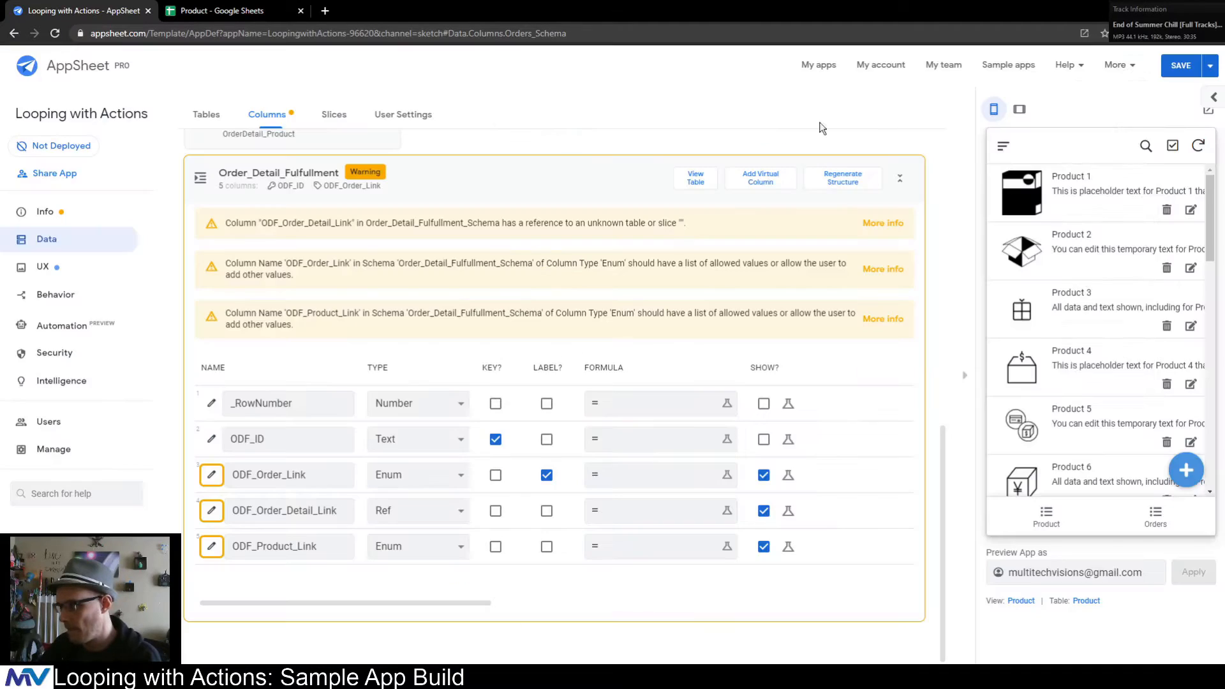
left_click(1162, 67)
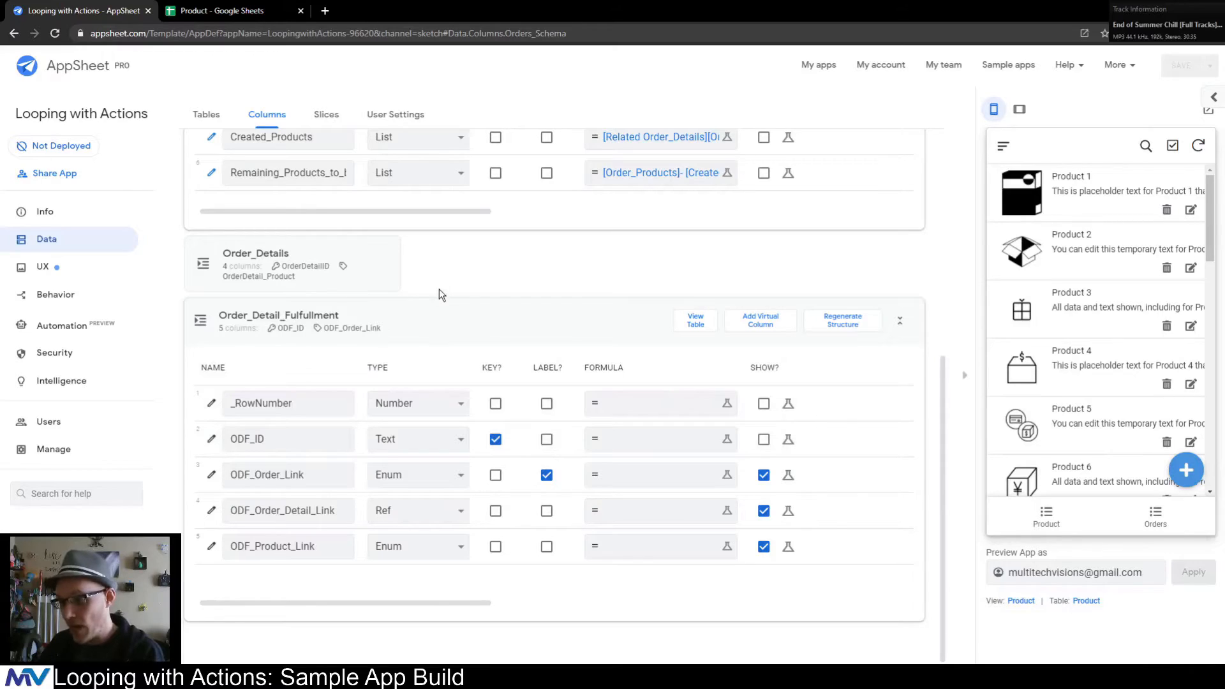
- Set the source table of ODF_Order_Detail_Link in Order_Detail_Fulfullment to Order_Details and save the app
left_click(371, 320)
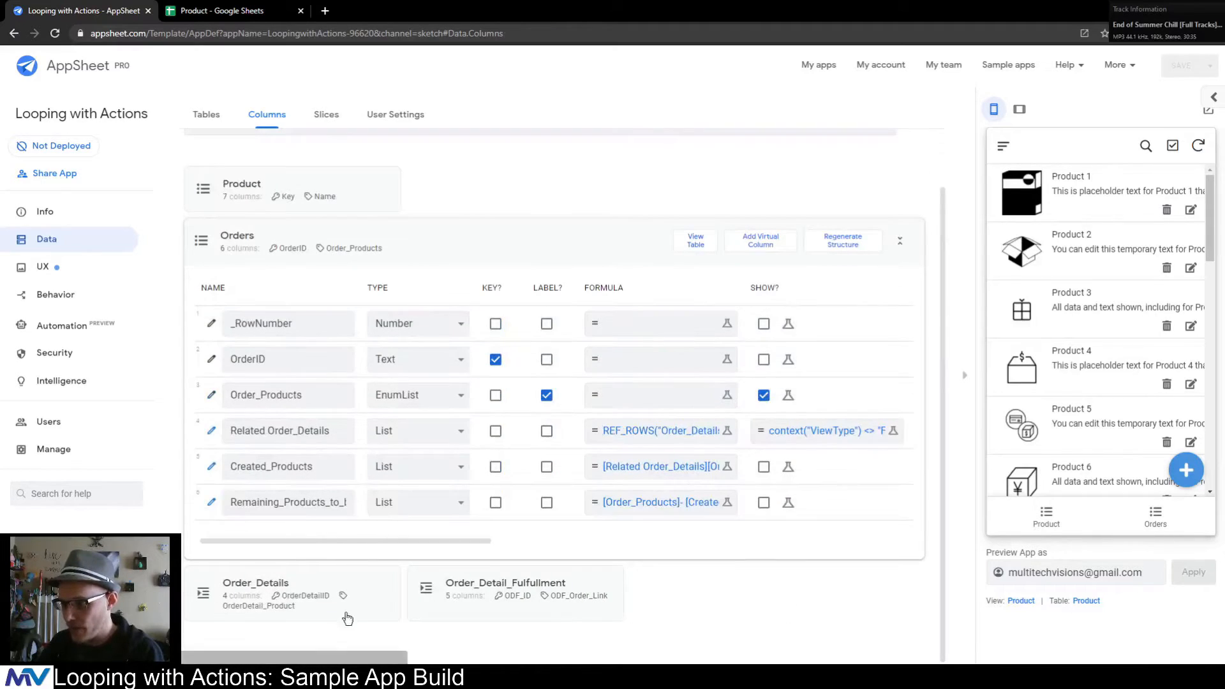
left_click(366, 235)
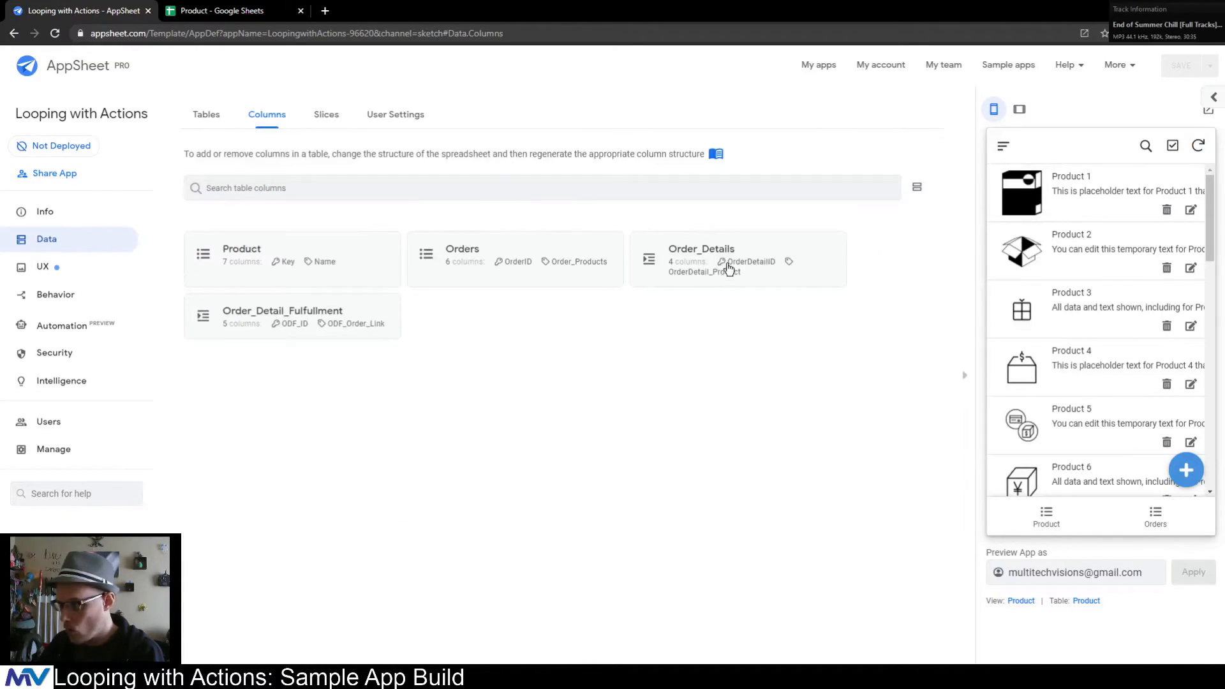
left_click(727, 266)
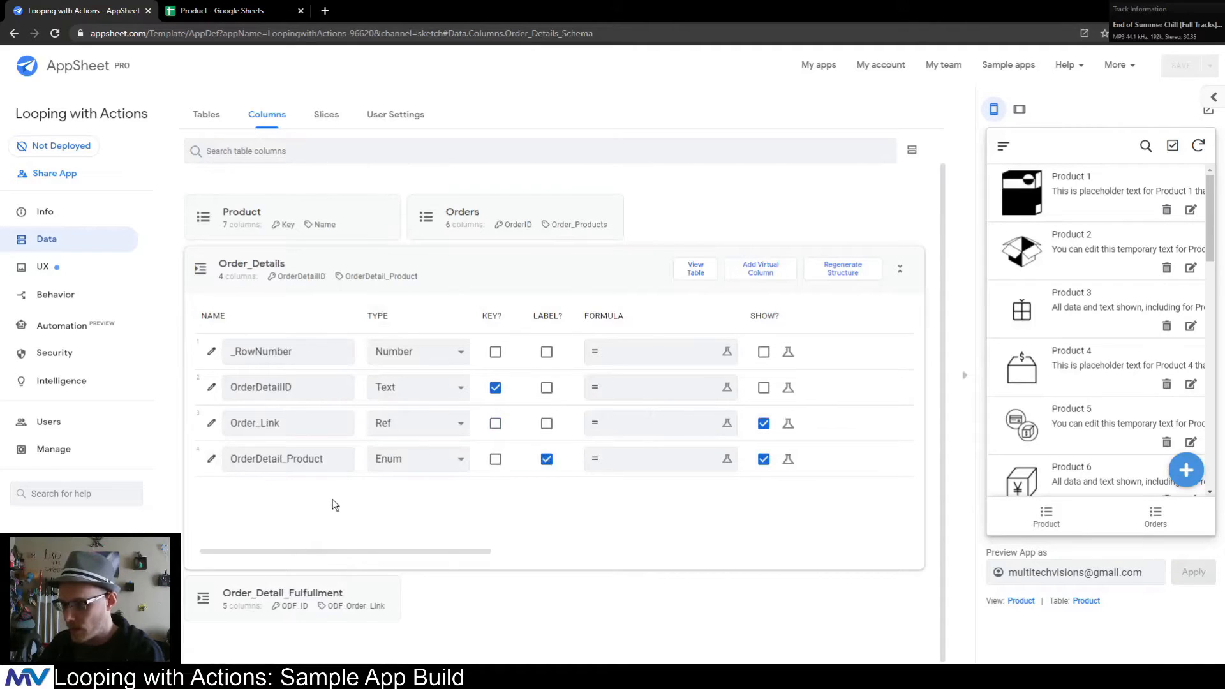
left_click(304, 608)
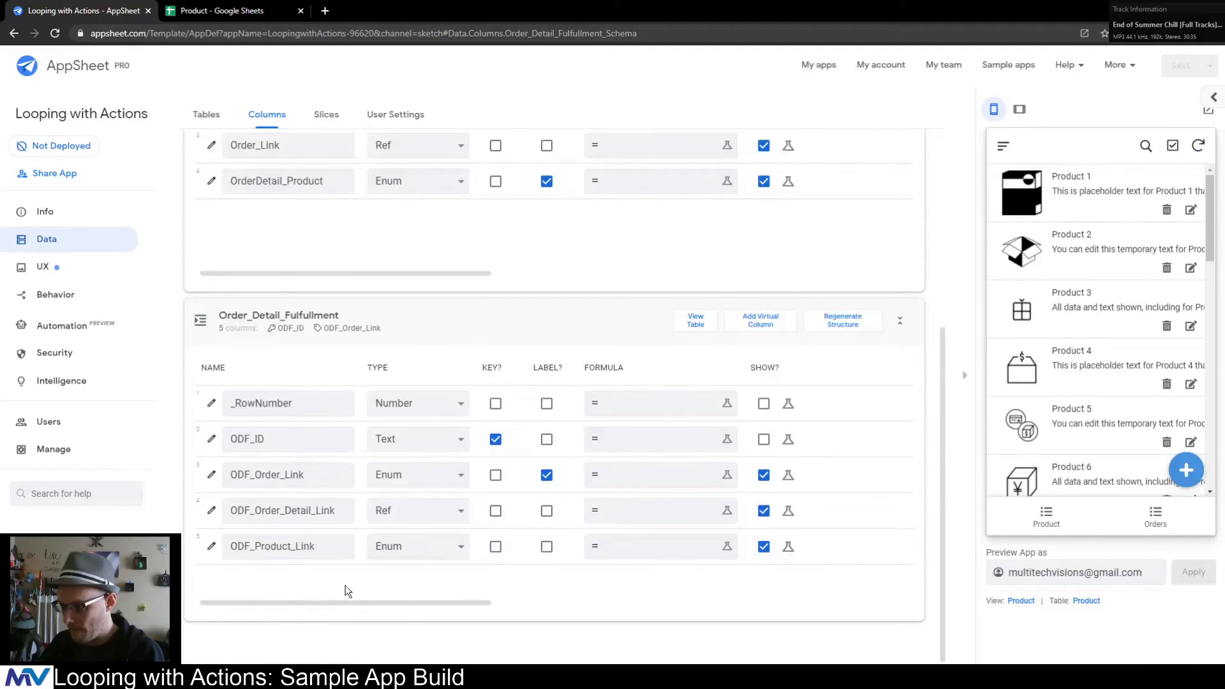
left_click(208, 511)
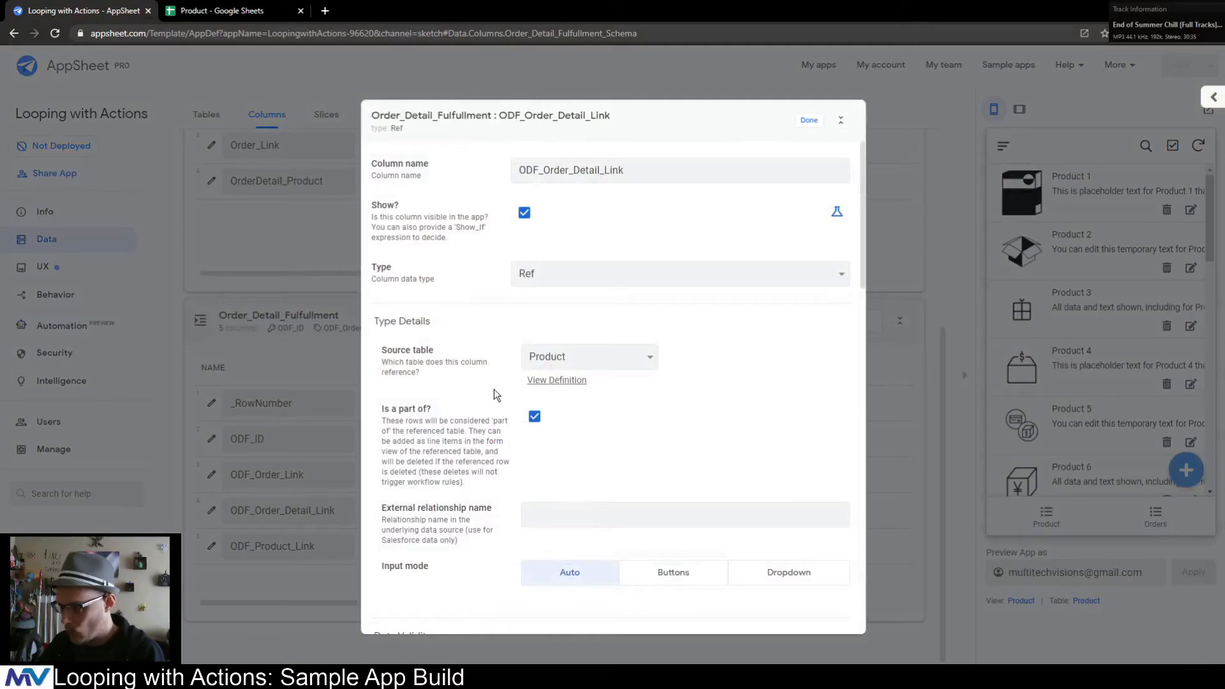
left_click(549, 358)
left_click(565, 389)
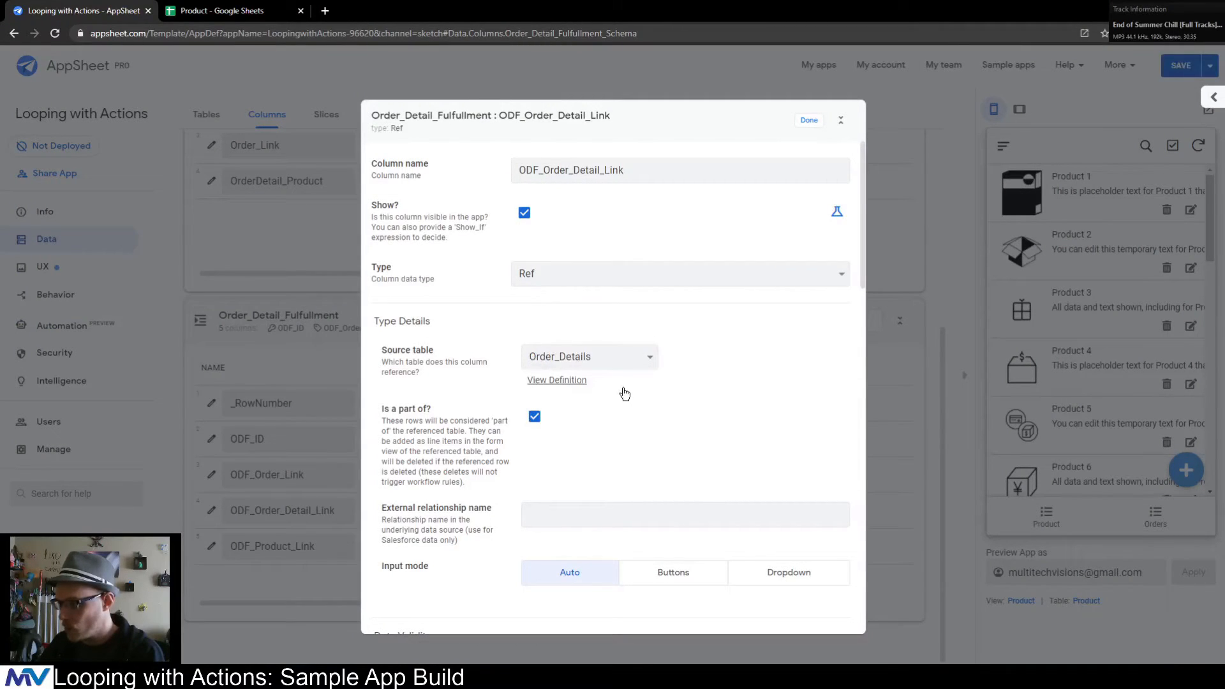
left_click(809, 120)
left_click(1181, 66)
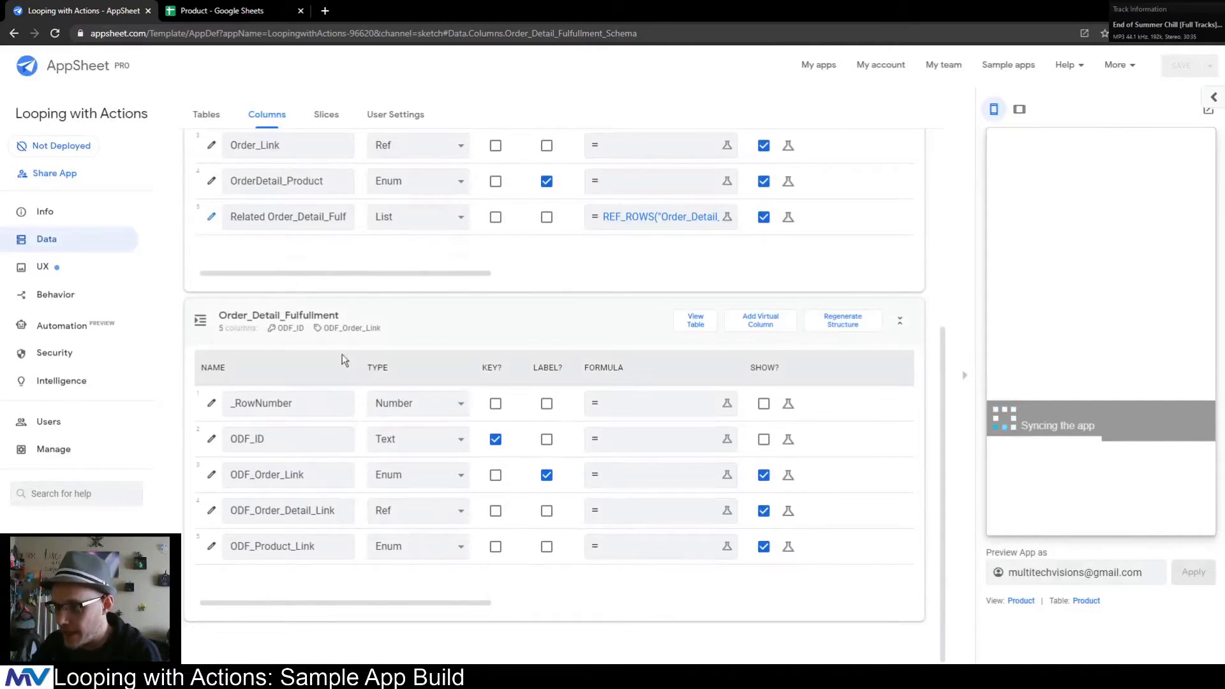
- Examine the Order_Details columns, comparing the related fulfillment list column with Order_Link and OrderDetail_Product
scroll(343, 360, "up", 2)
left_click(333, 418)
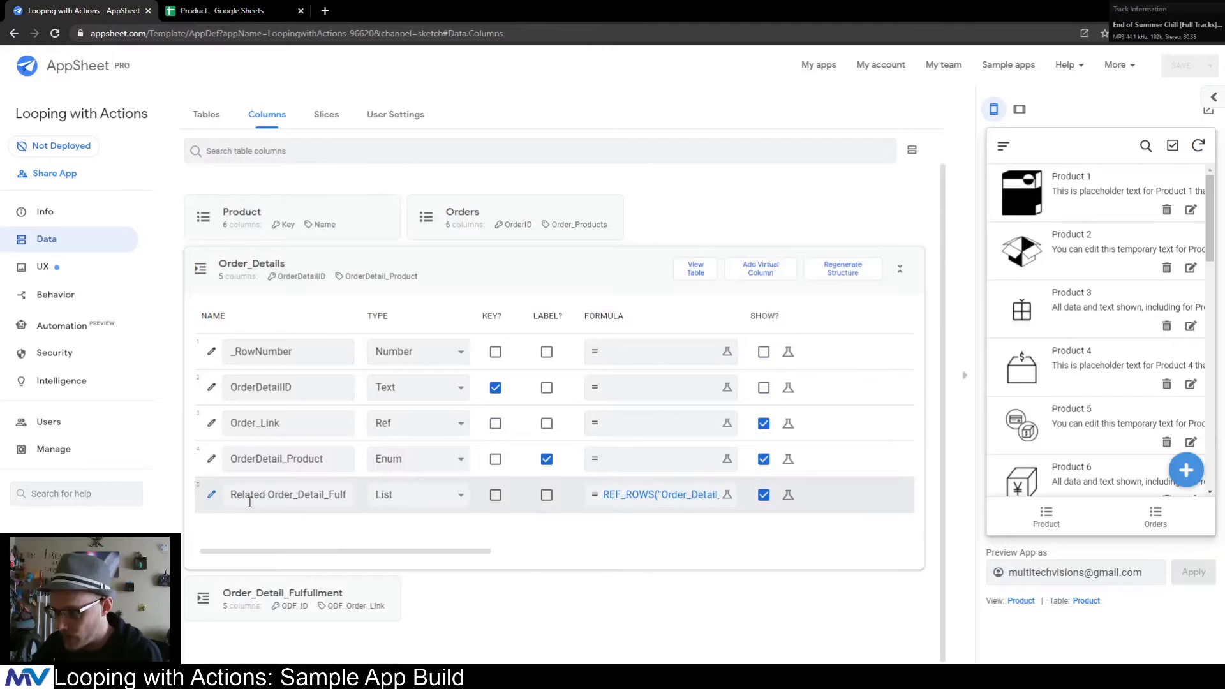
left_click_drag(281, 493, 380, 502)
left_click(336, 532)
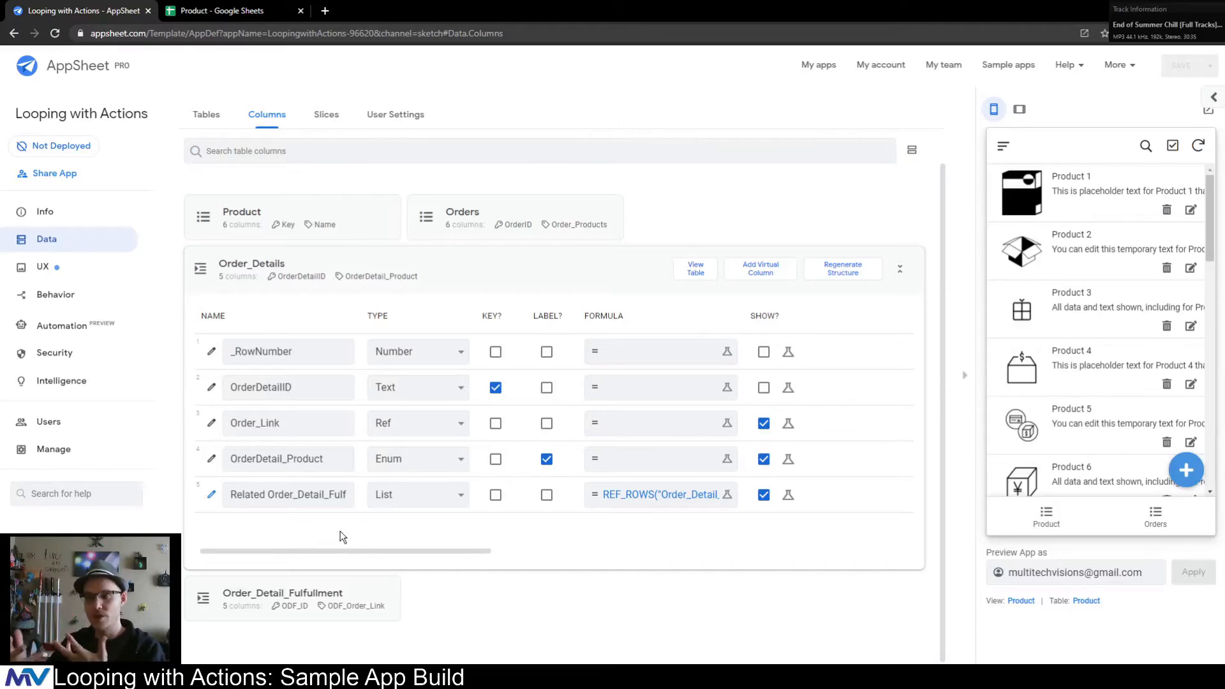
left_click_drag(346, 497, 247, 504)
left_click_drag(284, 424, 228, 425)
left_click_drag(278, 460, 199, 462)
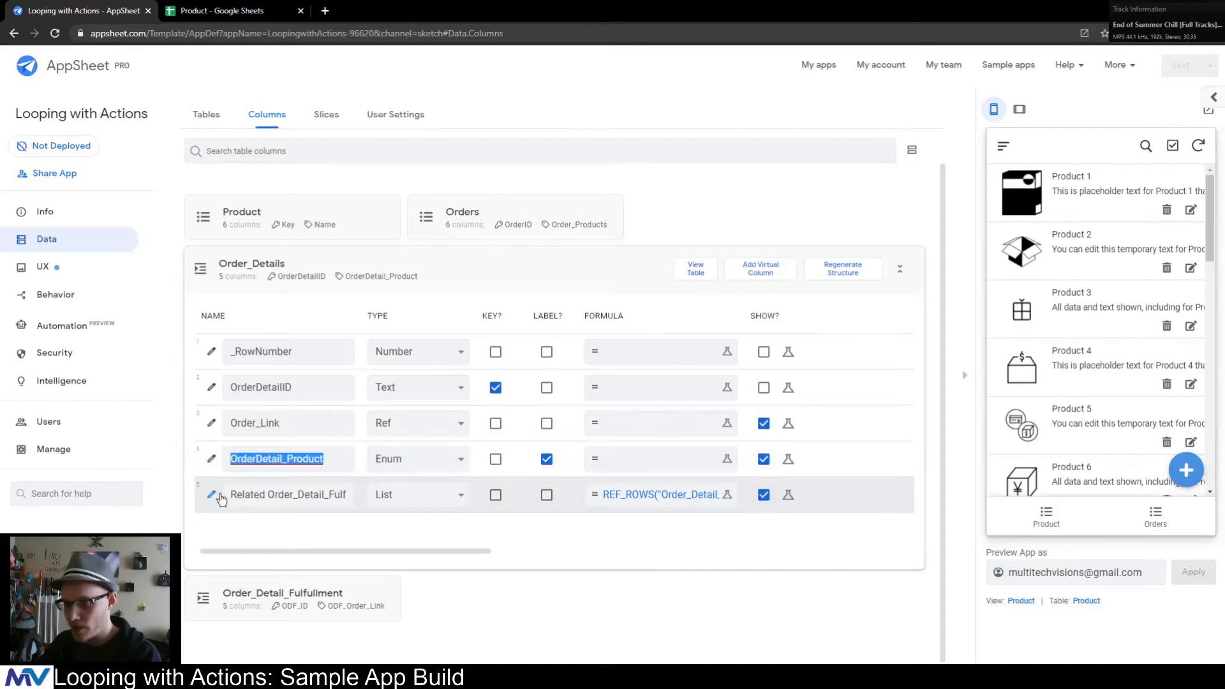
left_click(274, 529)
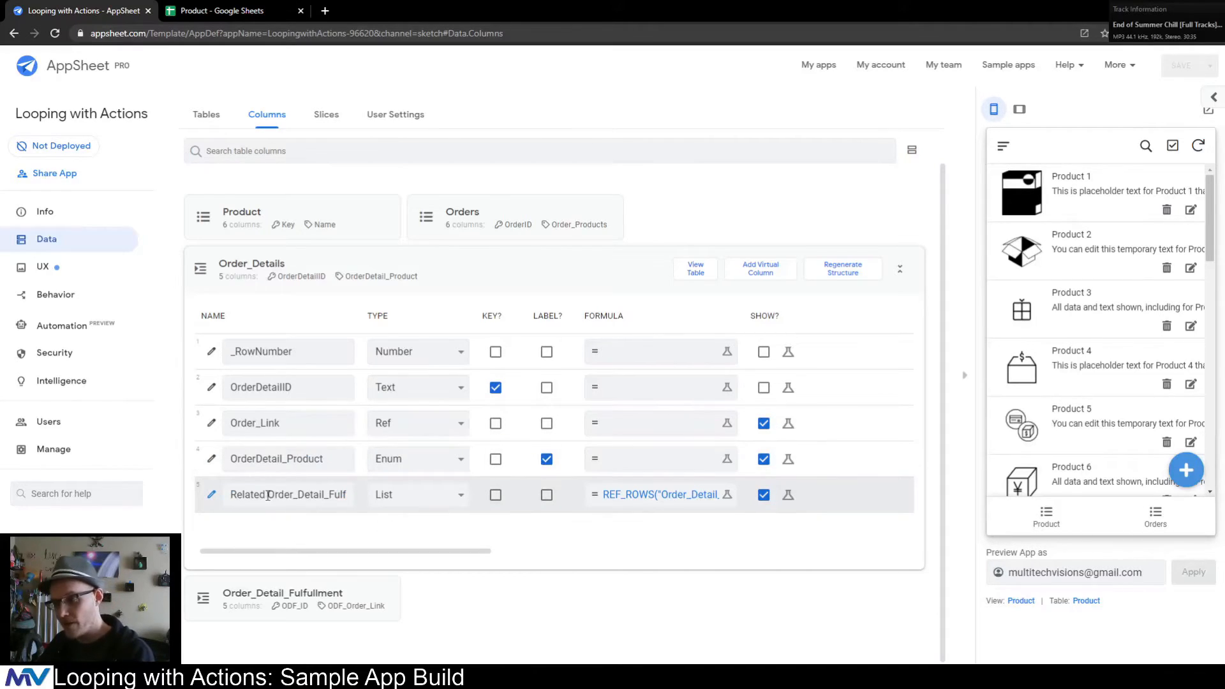
left_click_drag(249, 495, 332, 531)
left_click(326, 529)
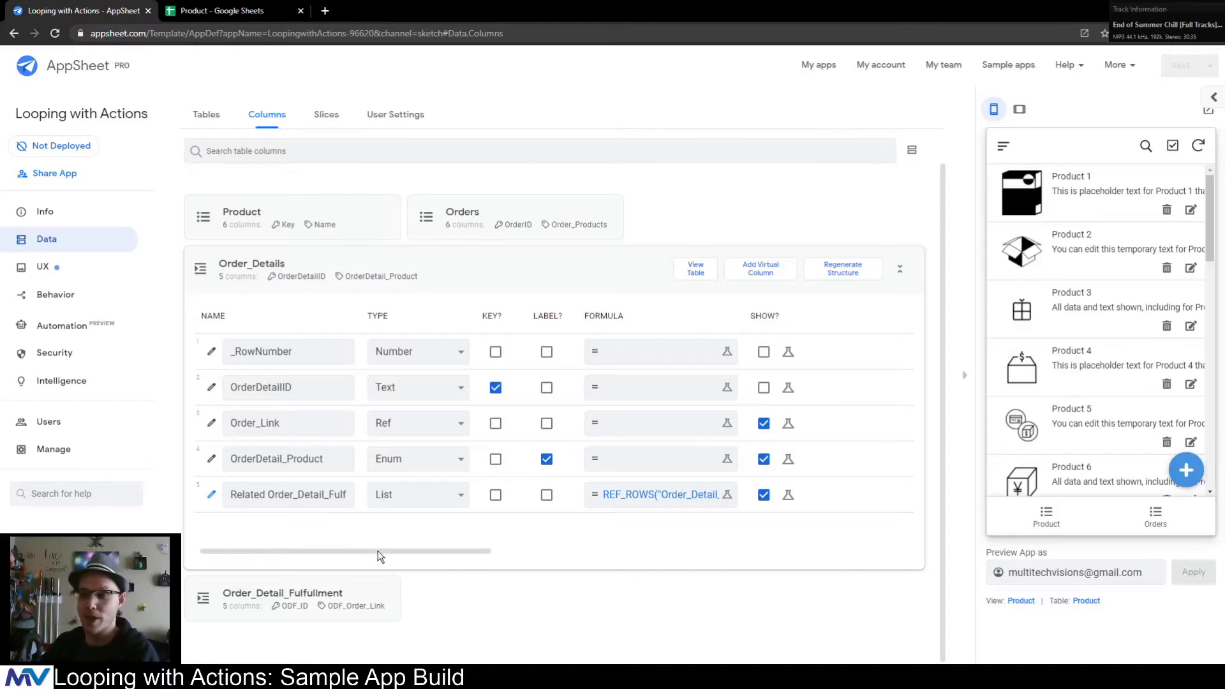
left_click(301, 274)
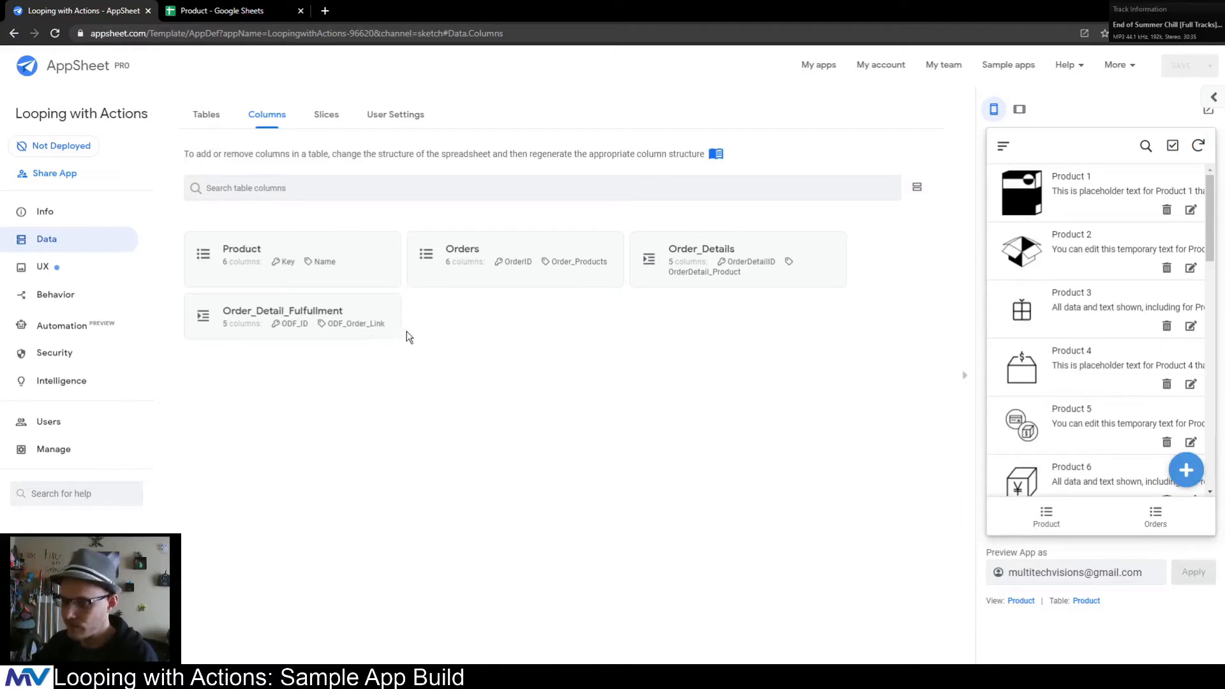
- Review the ODF_Order_Link column in the Order_Detail_Fulfullment table and collapse the table
left_click(354, 331)
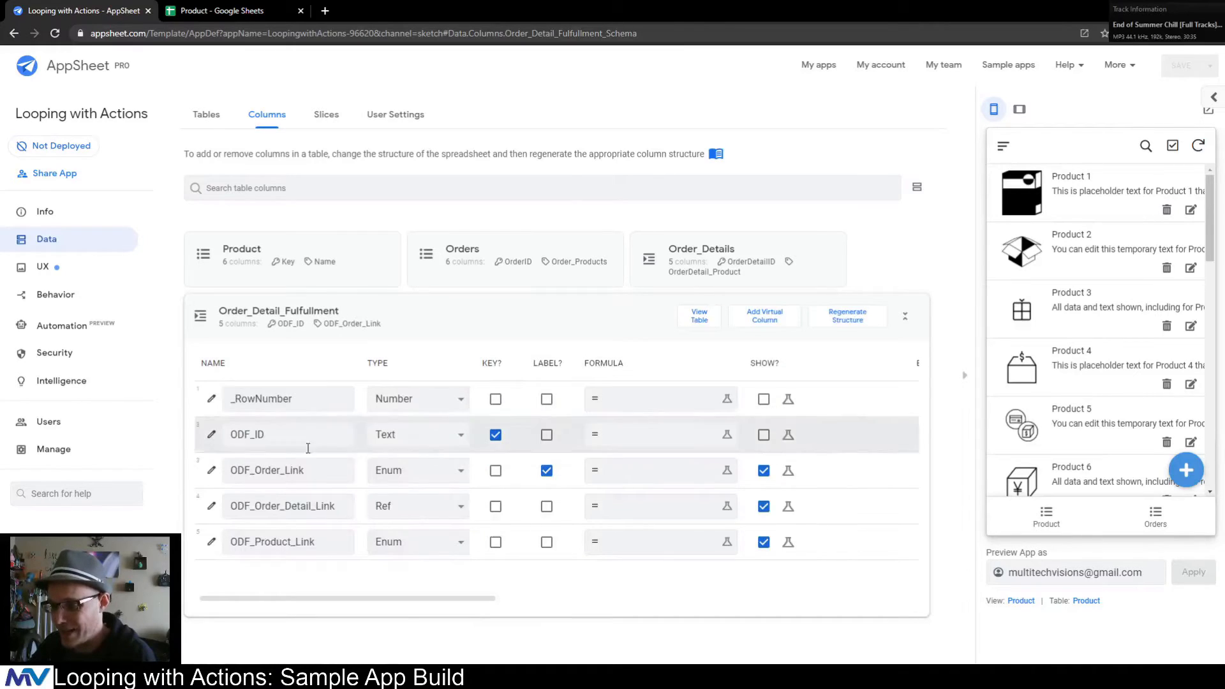
double_click(303, 470)
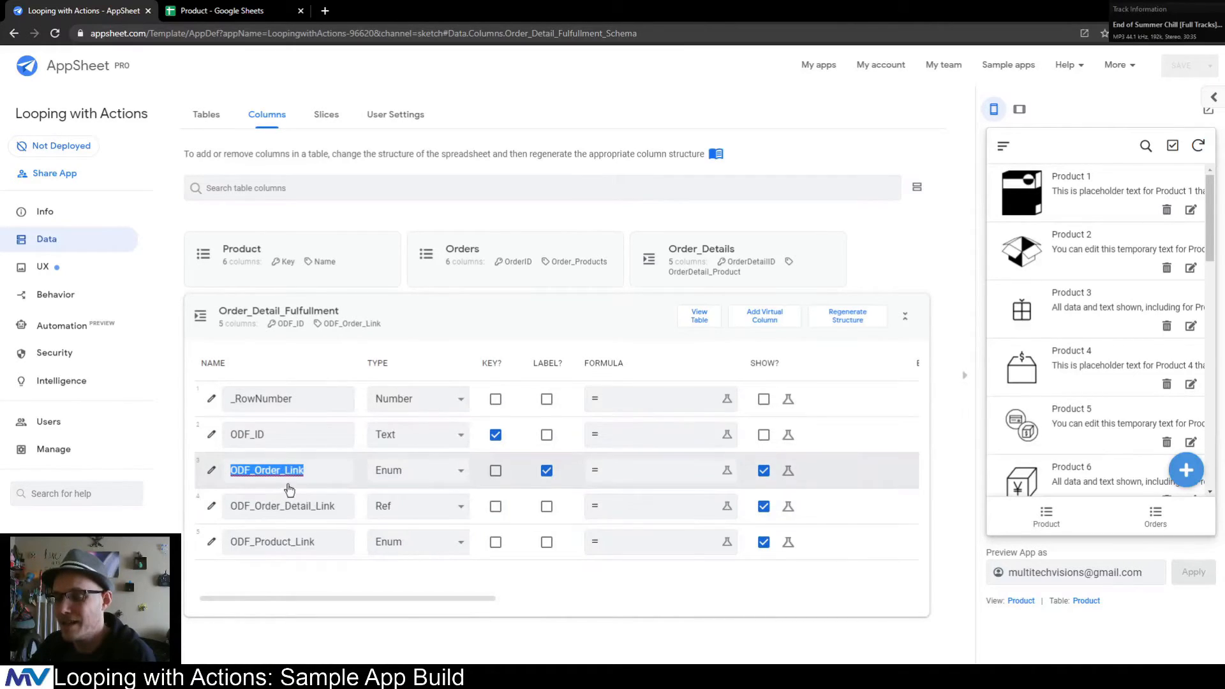
left_click(320, 471)
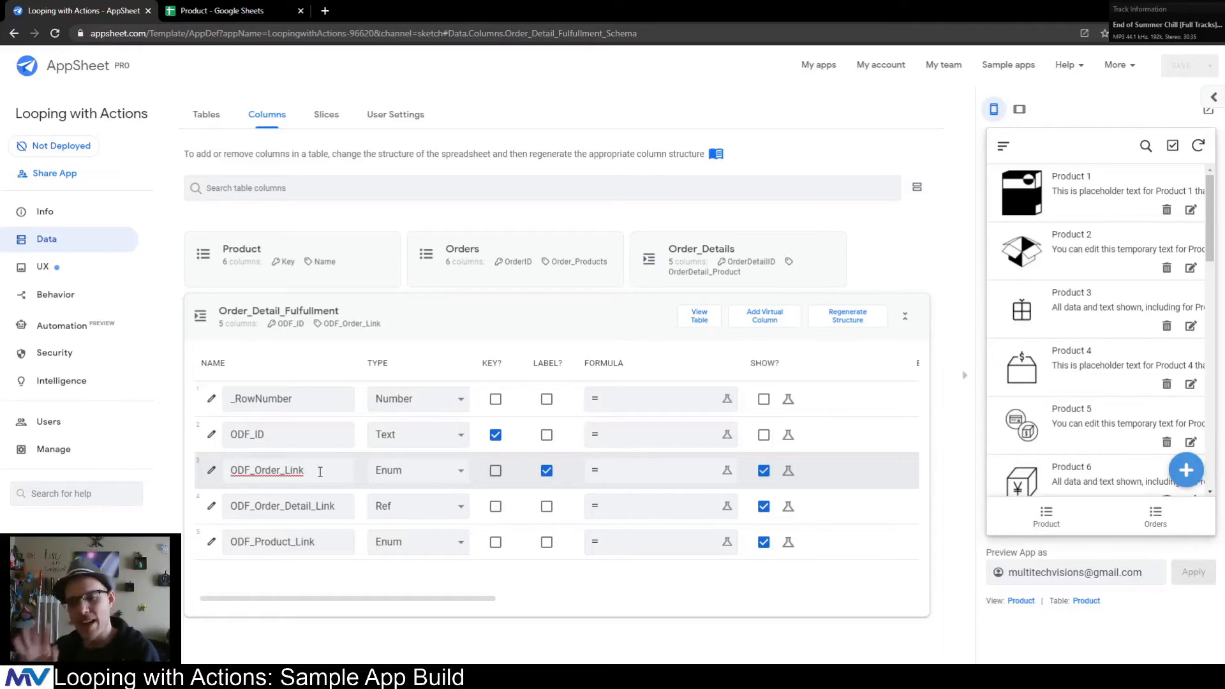
left_click(338, 337)
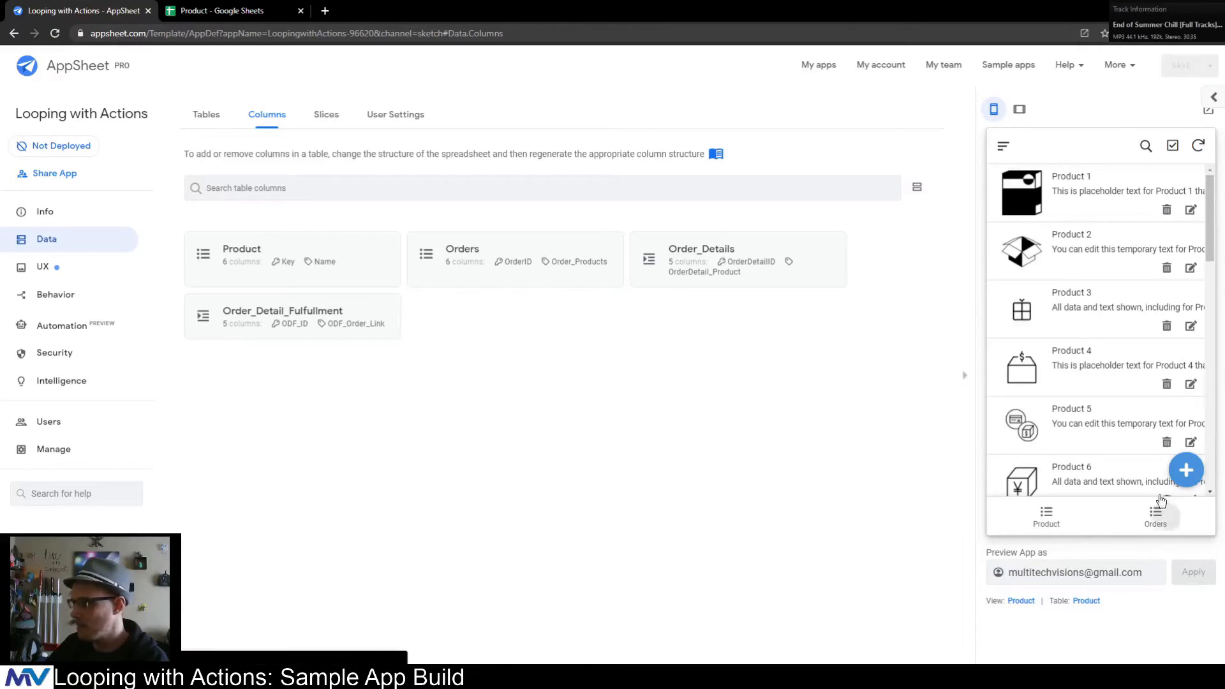
- Open an order in the app preview and look over its related order details
left_click(1155, 514)
left_click(1072, 307)
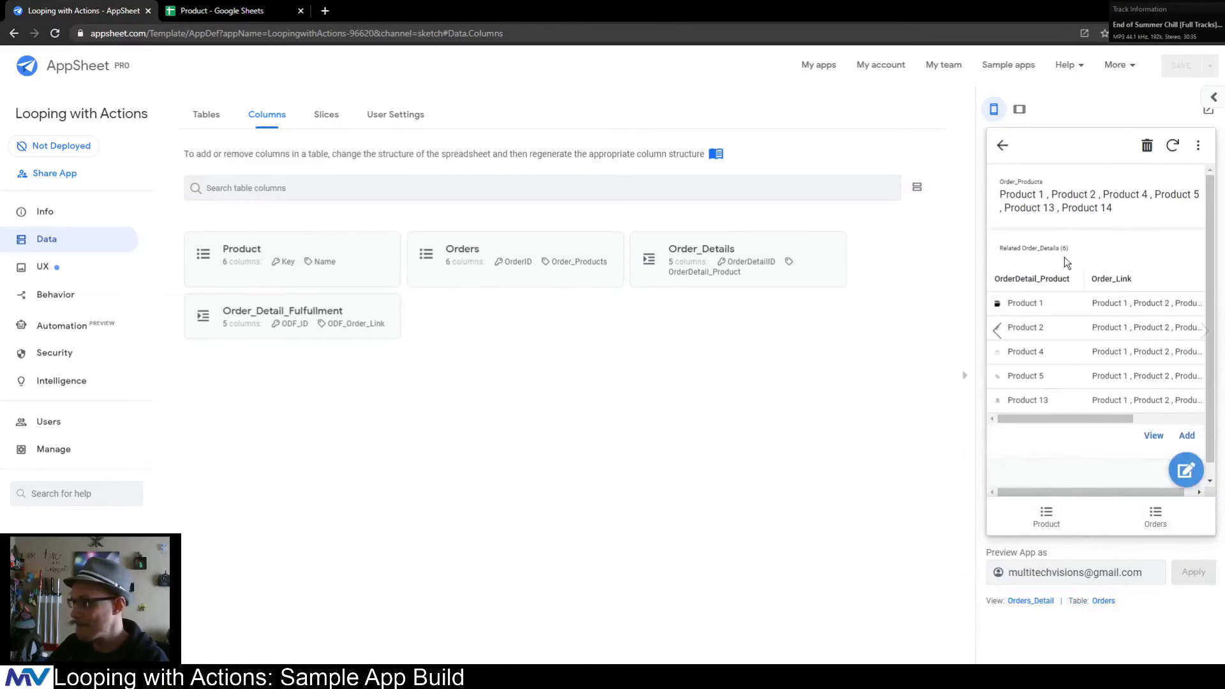
scroll(1064, 260, "down", 1)
scroll(1066, 262, "up", 1)
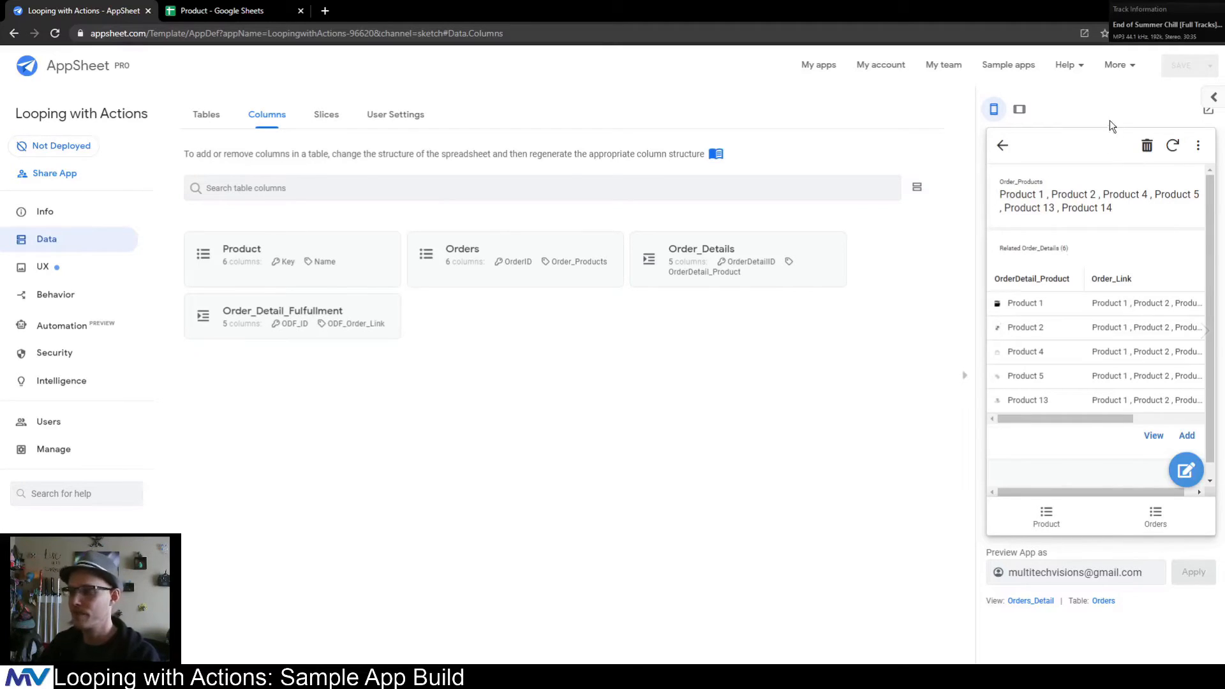
- Create a new behavior action that applies to records of the Order_Details table
left_click(77, 305)
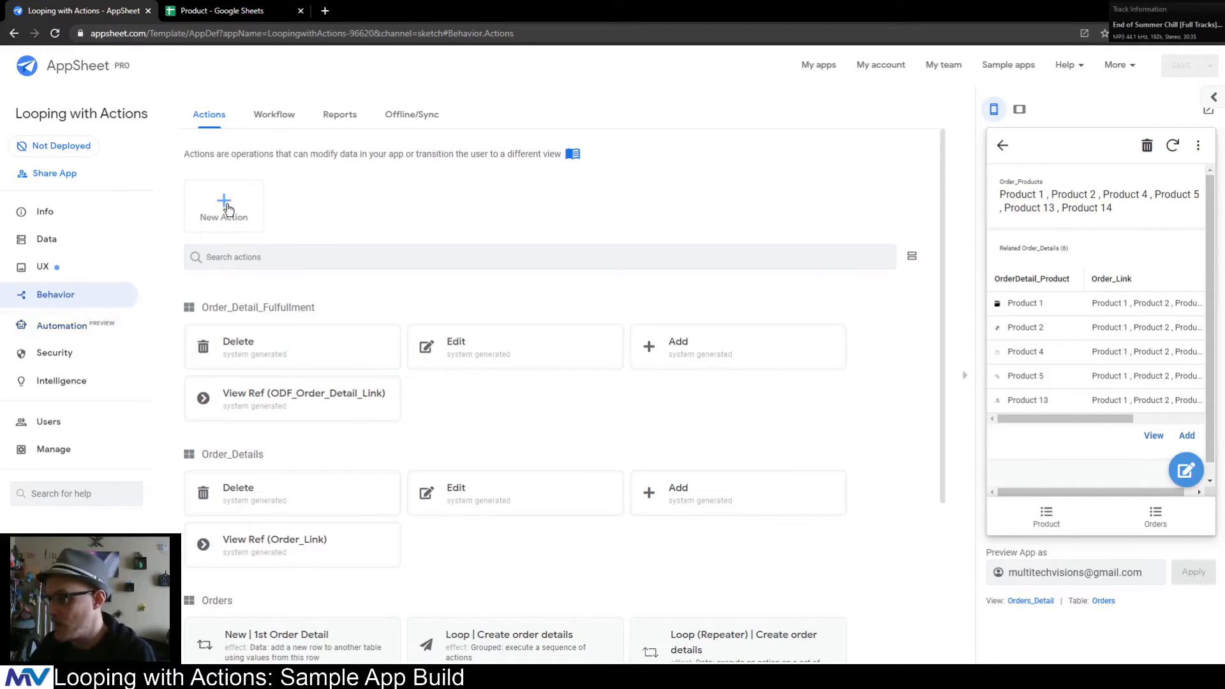
left_click(225, 206)
left_click(385, 243)
left_click(382, 288)
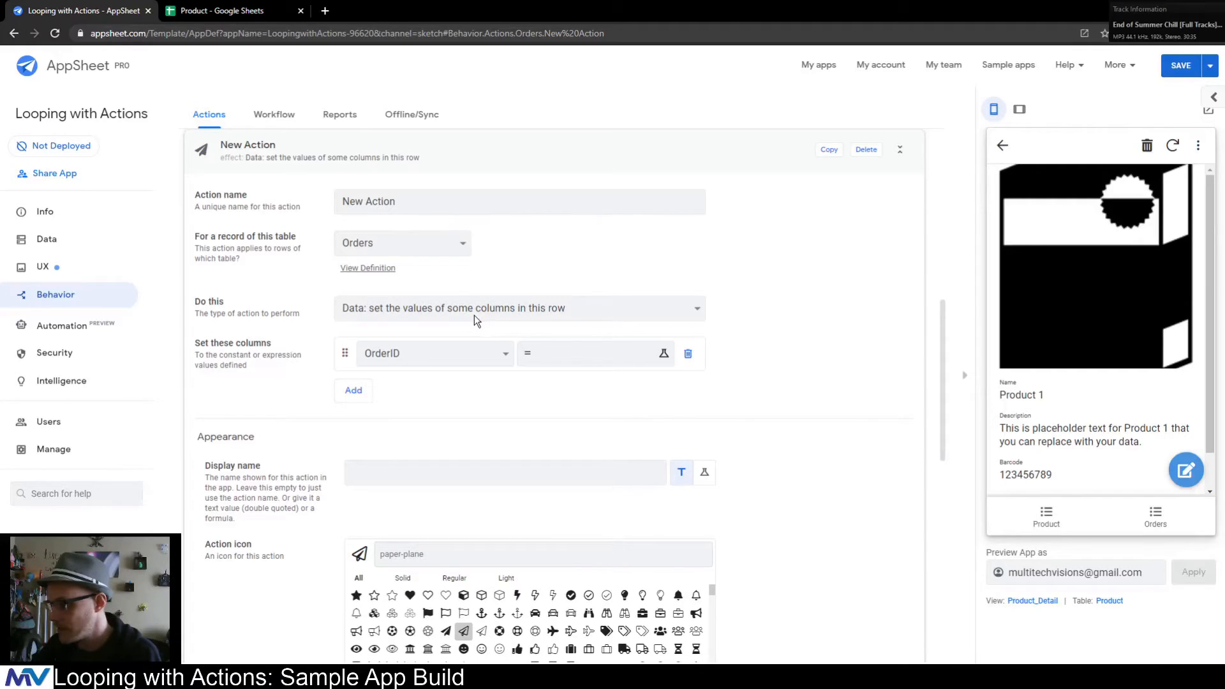
scroll(219, 339, "up", 3)
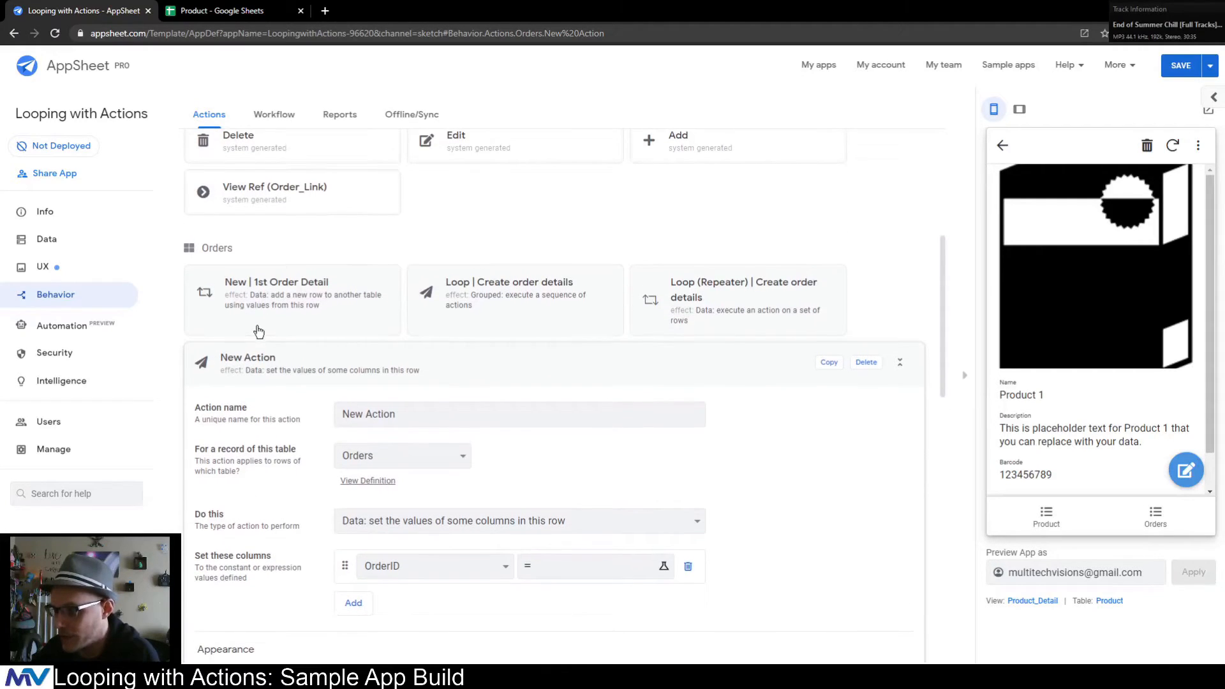
scroll(258, 330, "up", 4)
scroll(258, 322, "down", 4)
scroll(259, 313, "down", 3)
scroll(258, 322, "up", 2)
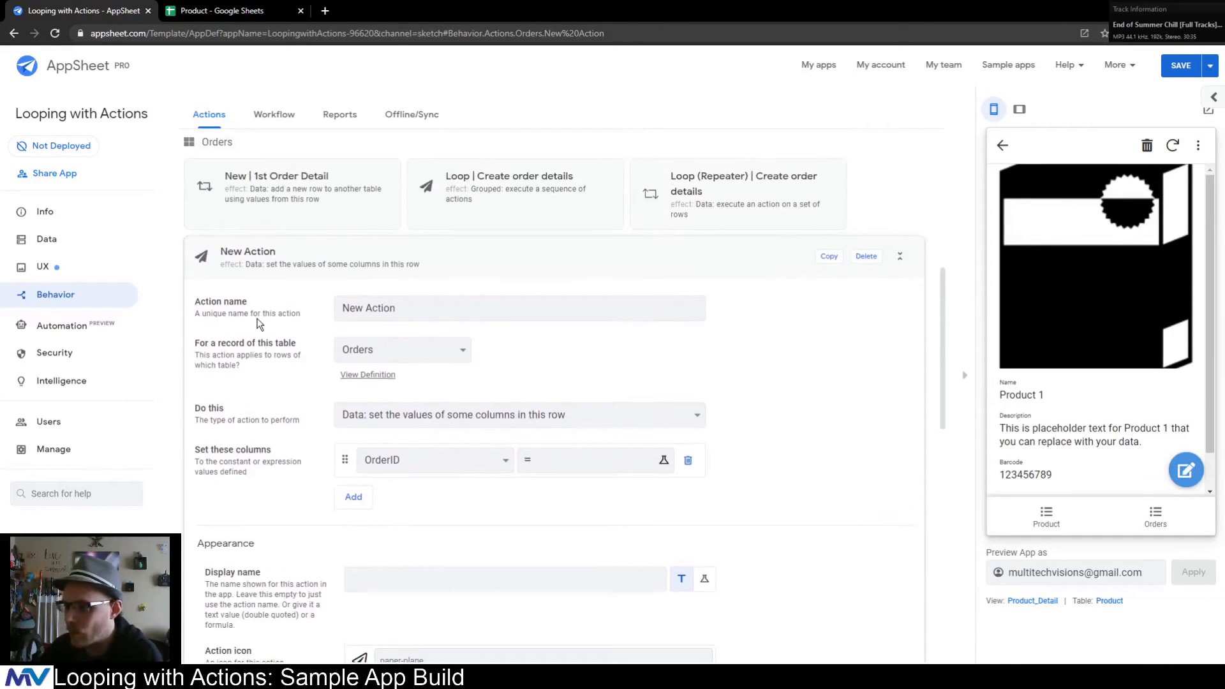
left_click(419, 352)
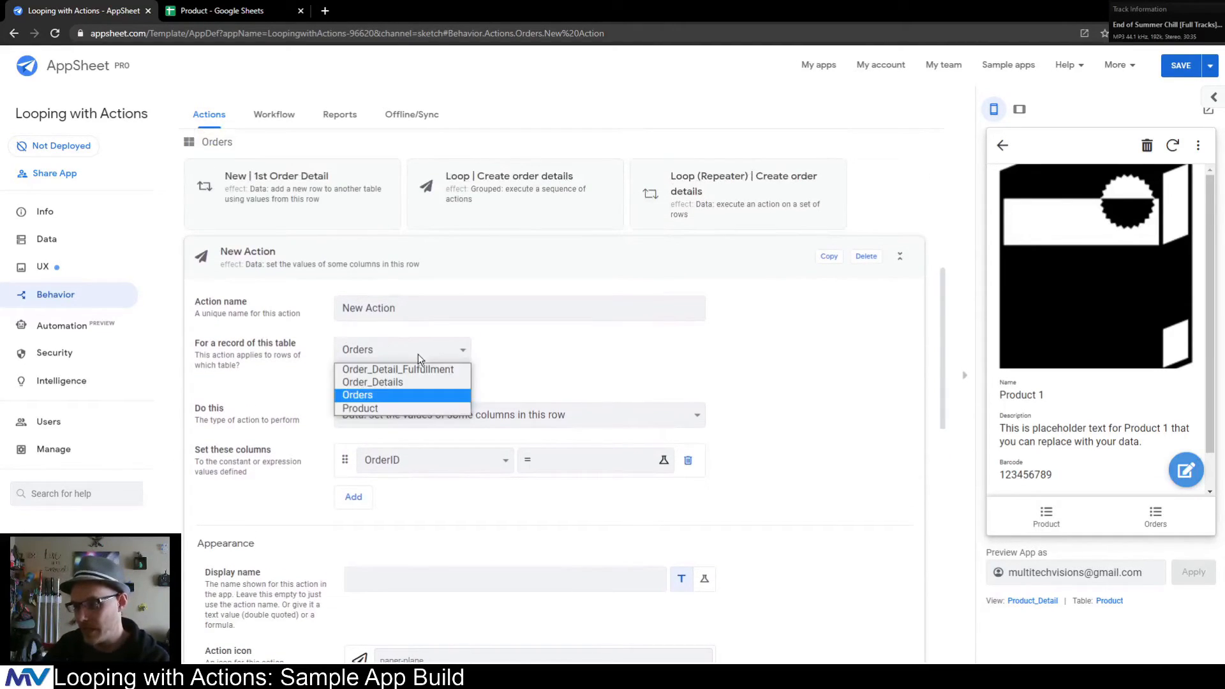
left_click(408, 383)
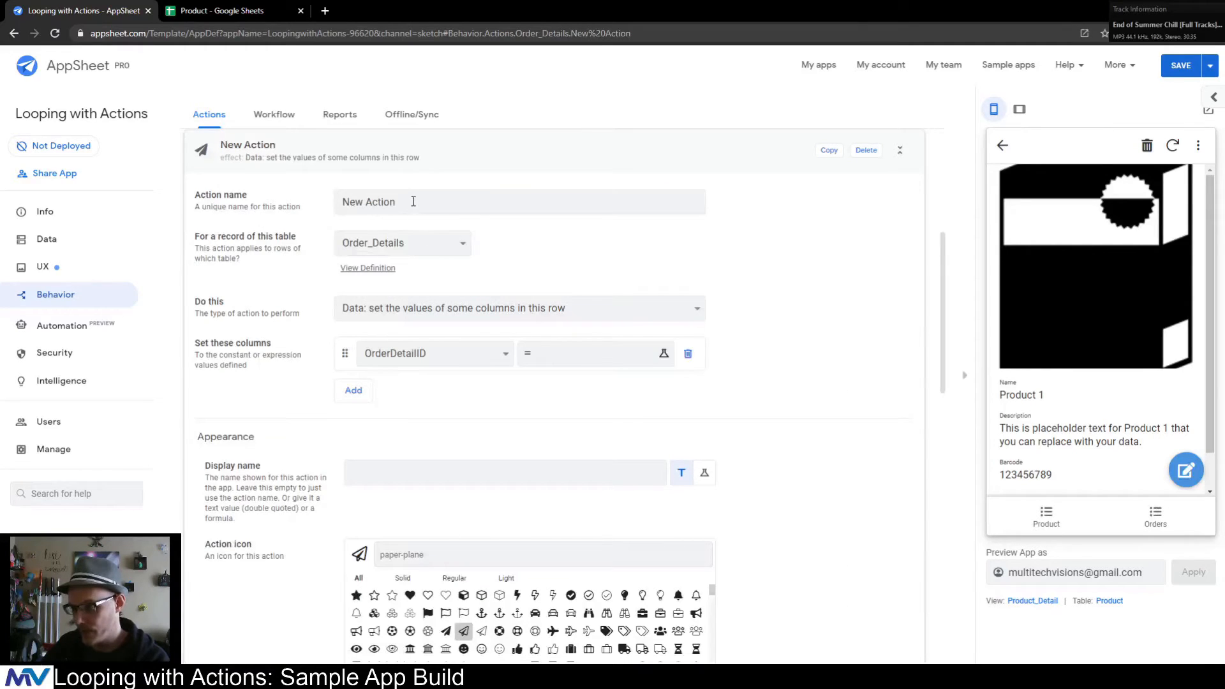
- Name the new Order_Details action "New | Order Detail Fulfillment"
left_click_drag(413, 202, 332, 210)
type("Ne")
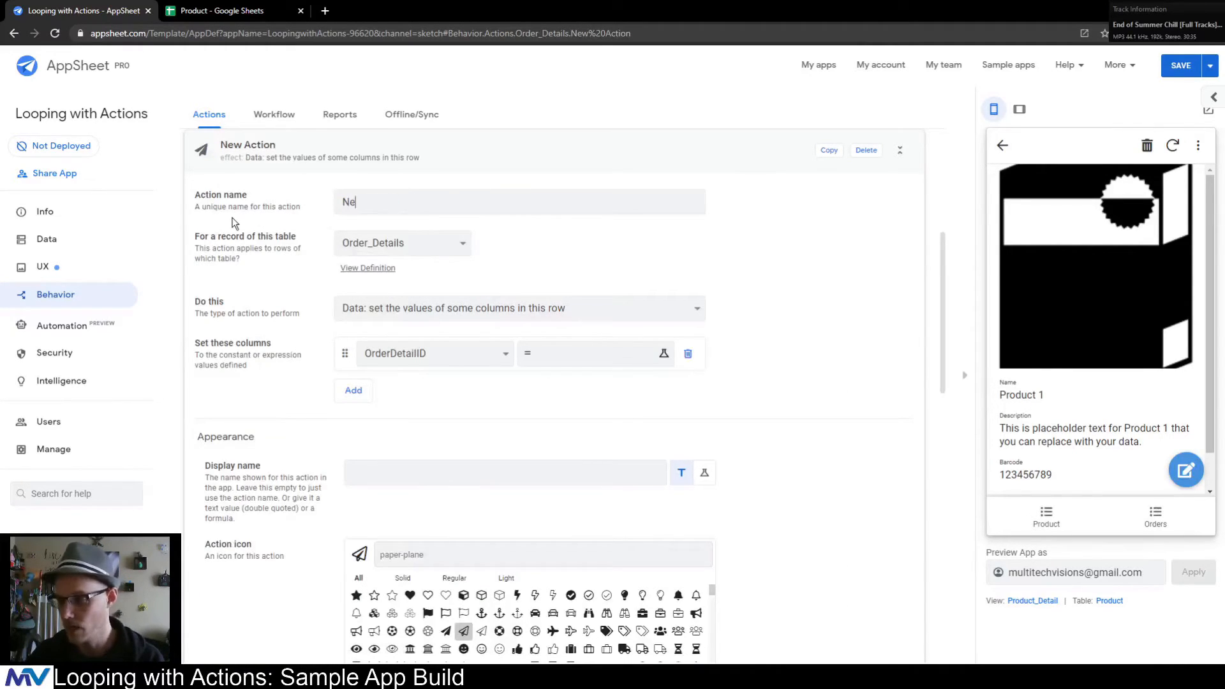
type("w I Order Deai")
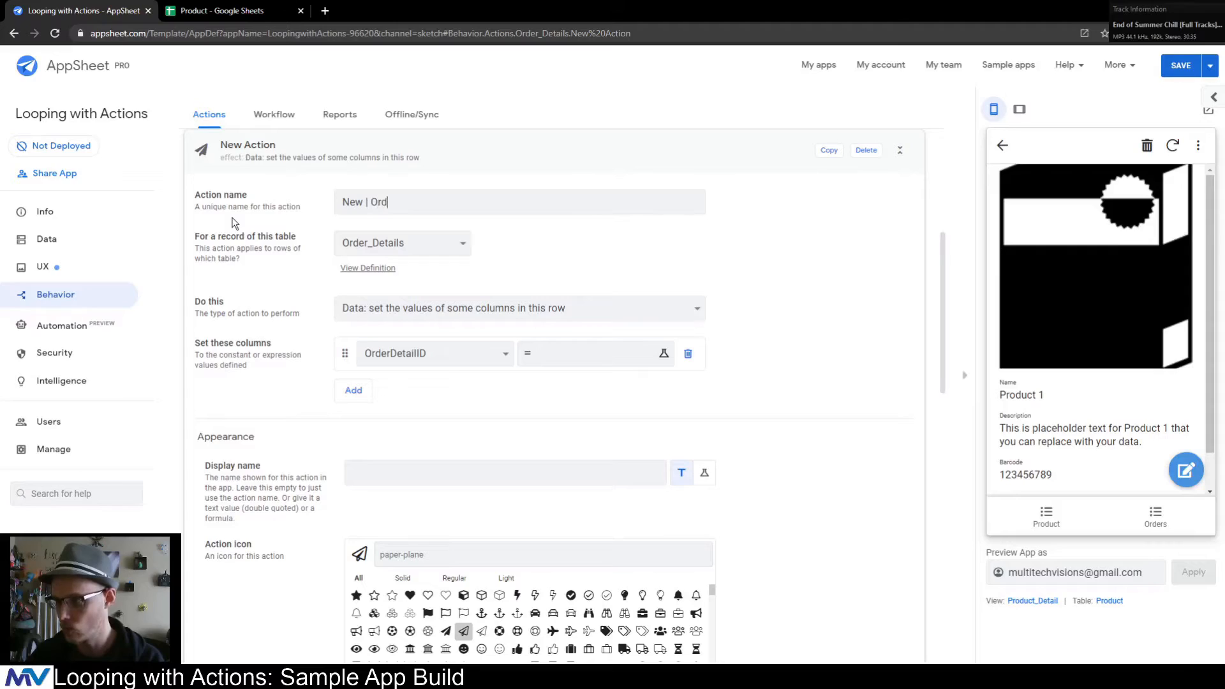
key("BackSpace")
key("BackSpace")
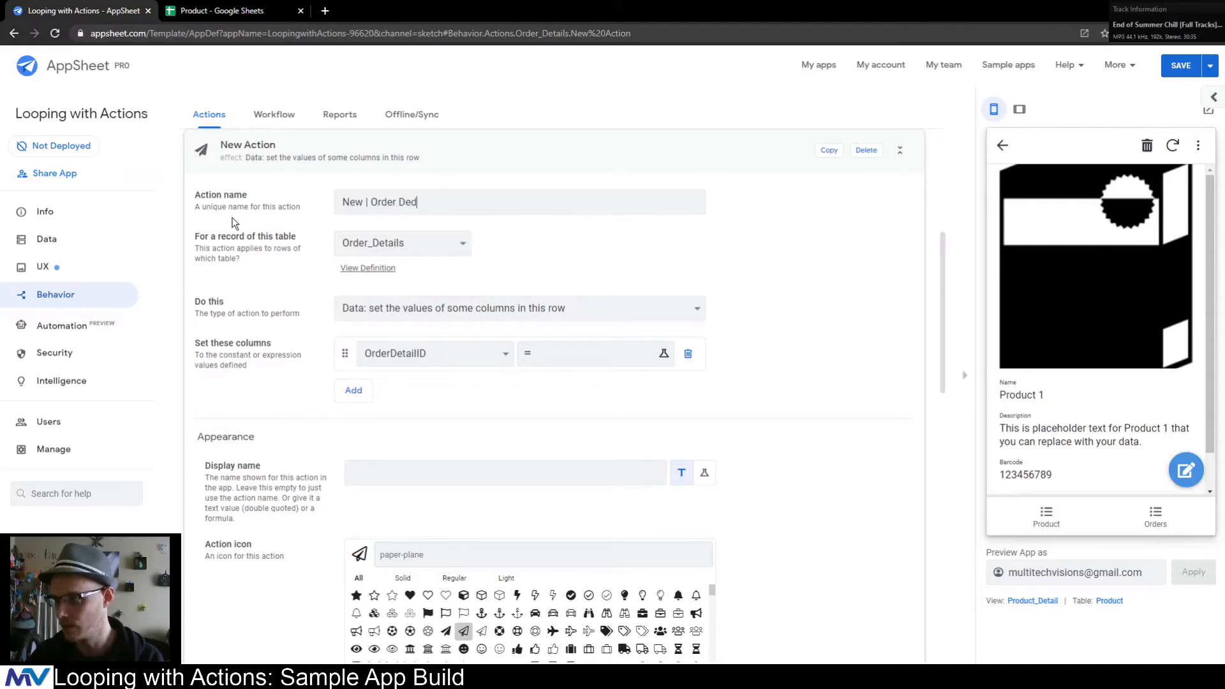
type("tail Fulfillment")
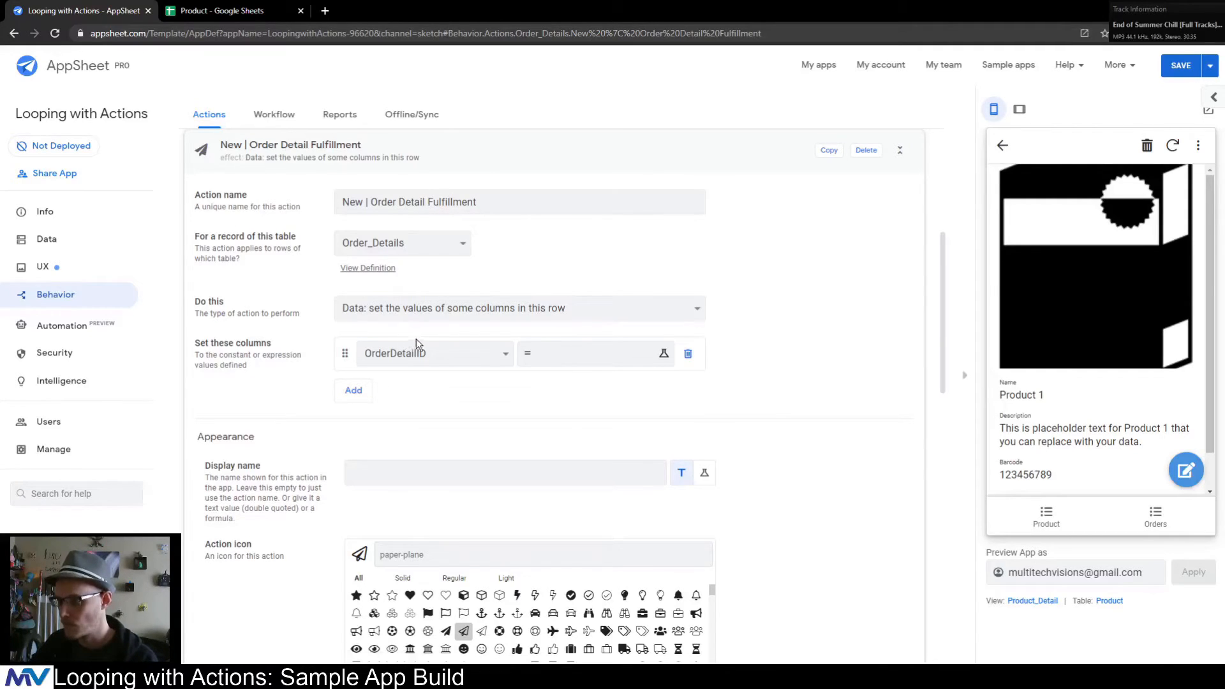
- Make the action add a new row to another table using this row's values, targeting the Order_Detail_Fulfullment table
left_click(423, 313)
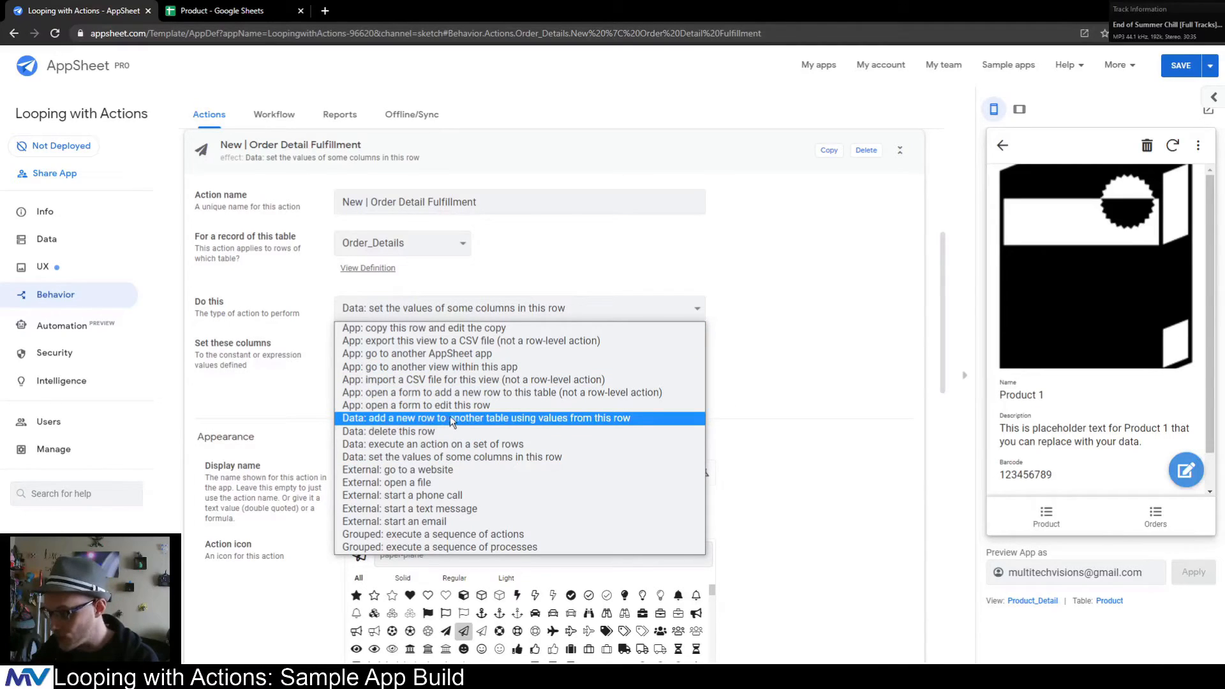
left_click(649, 418)
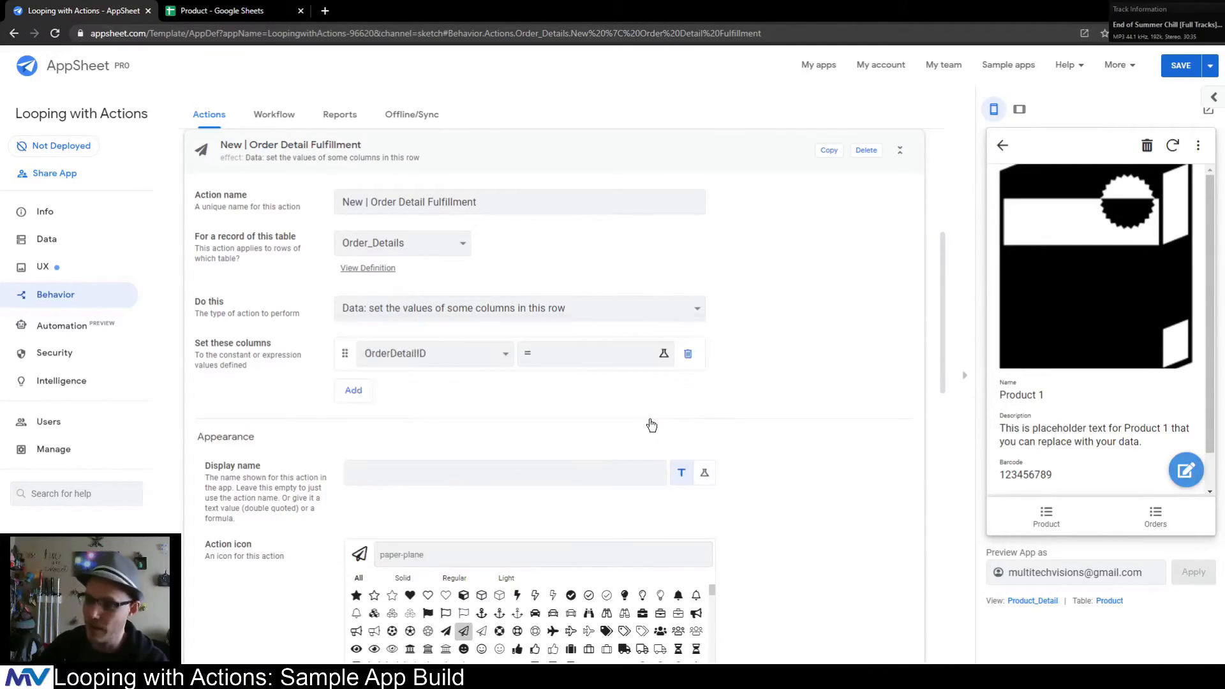
left_click(412, 353)
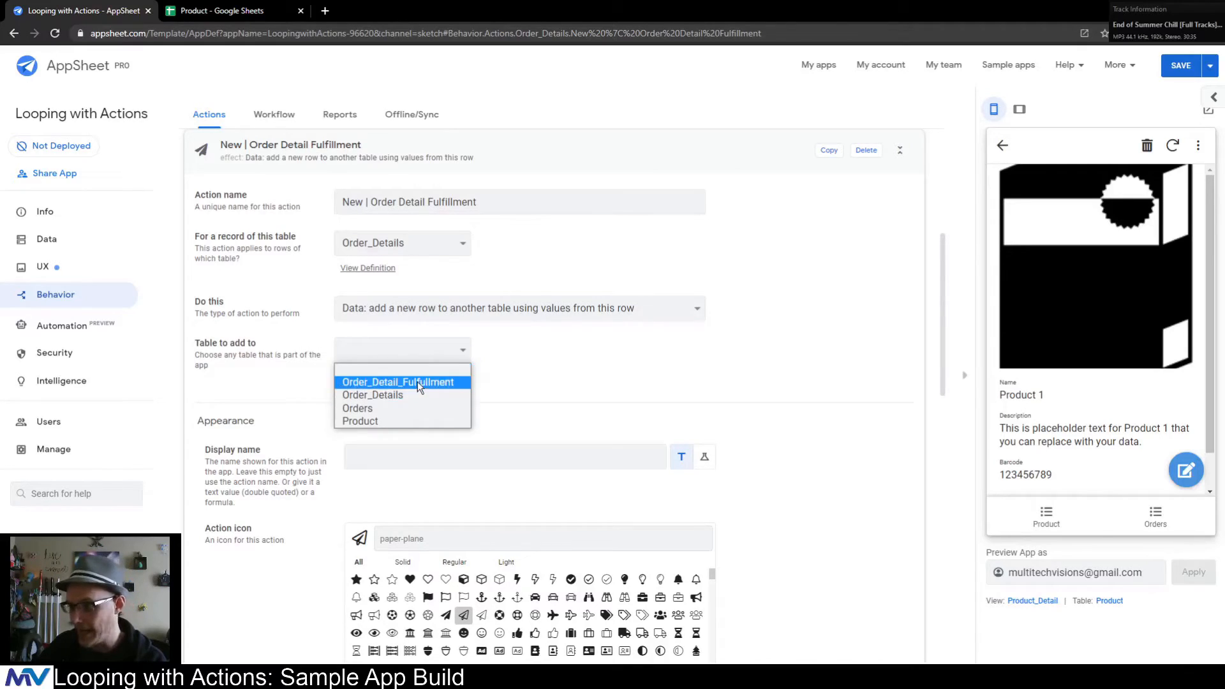
left_click(418, 382)
- Map the ODF_Order_Detail_Link column to the expression [OrderDetailID] in the action's column settings
left_click(430, 418)
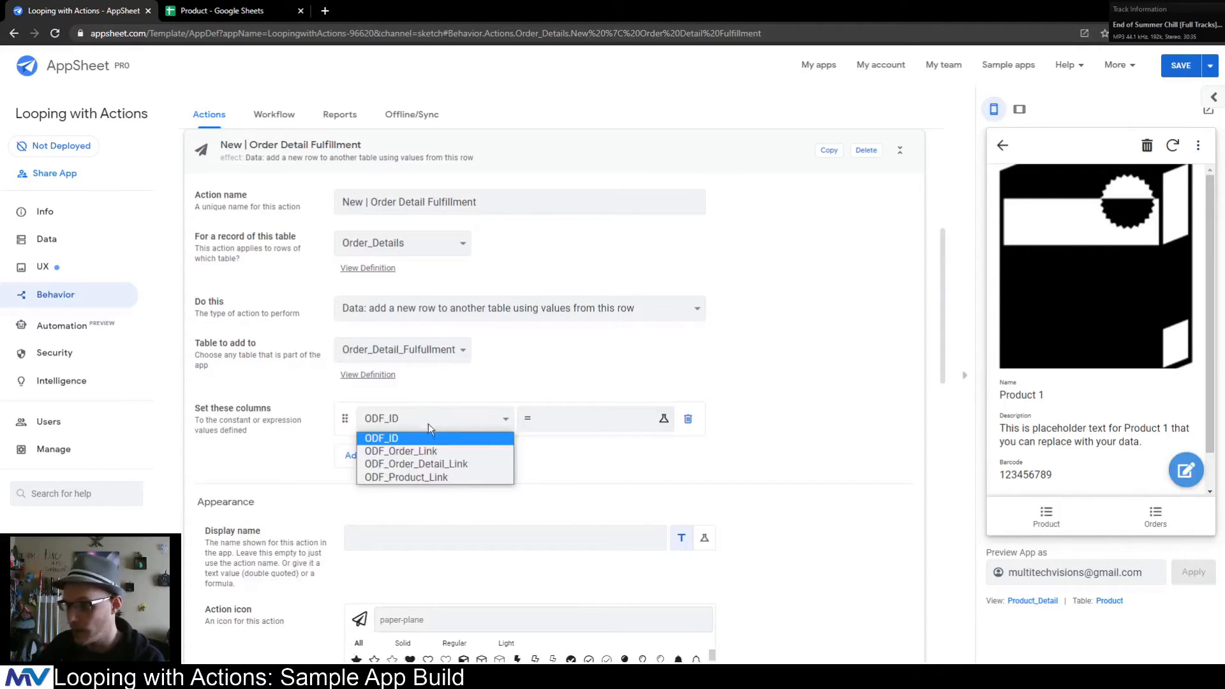
left_click(471, 464)
left_click(609, 420)
left_click(538, 295)
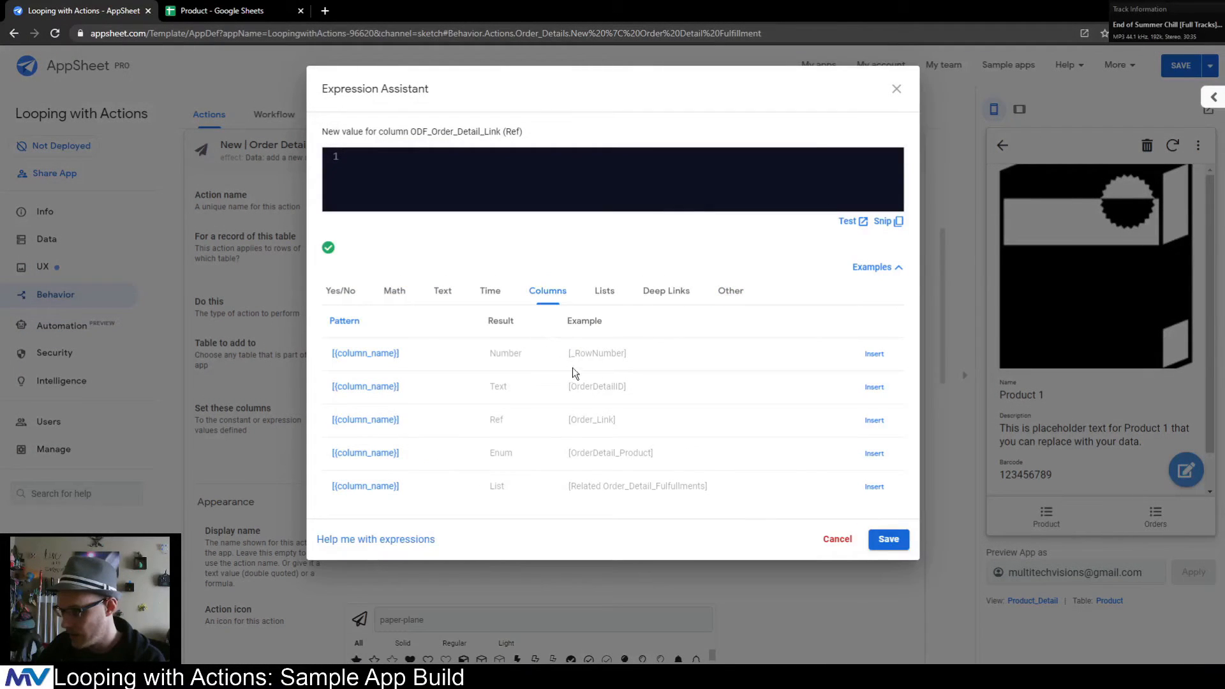
double_click(588, 387)
left_click(875, 386)
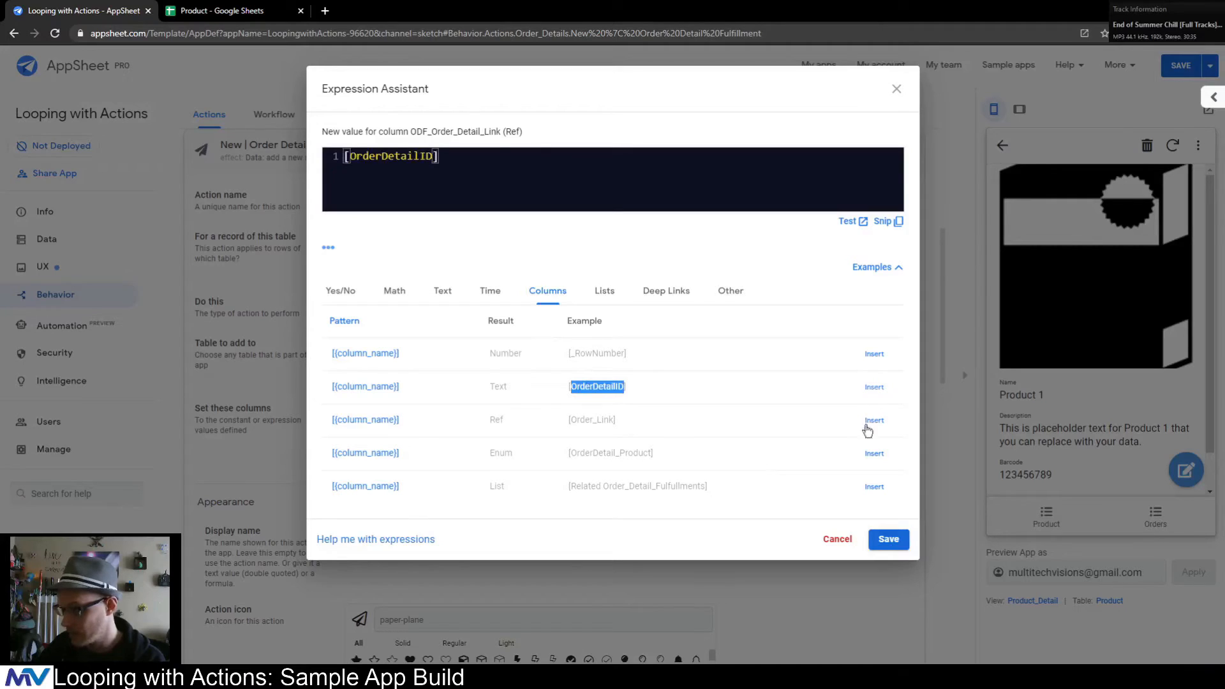
left_click(888, 539)
- Add a second column mapping that sets ODF_Order_Link to [Order_Link]
left_click(353, 455)
left_click(421, 454)
left_click(427, 490)
left_click(575, 462)
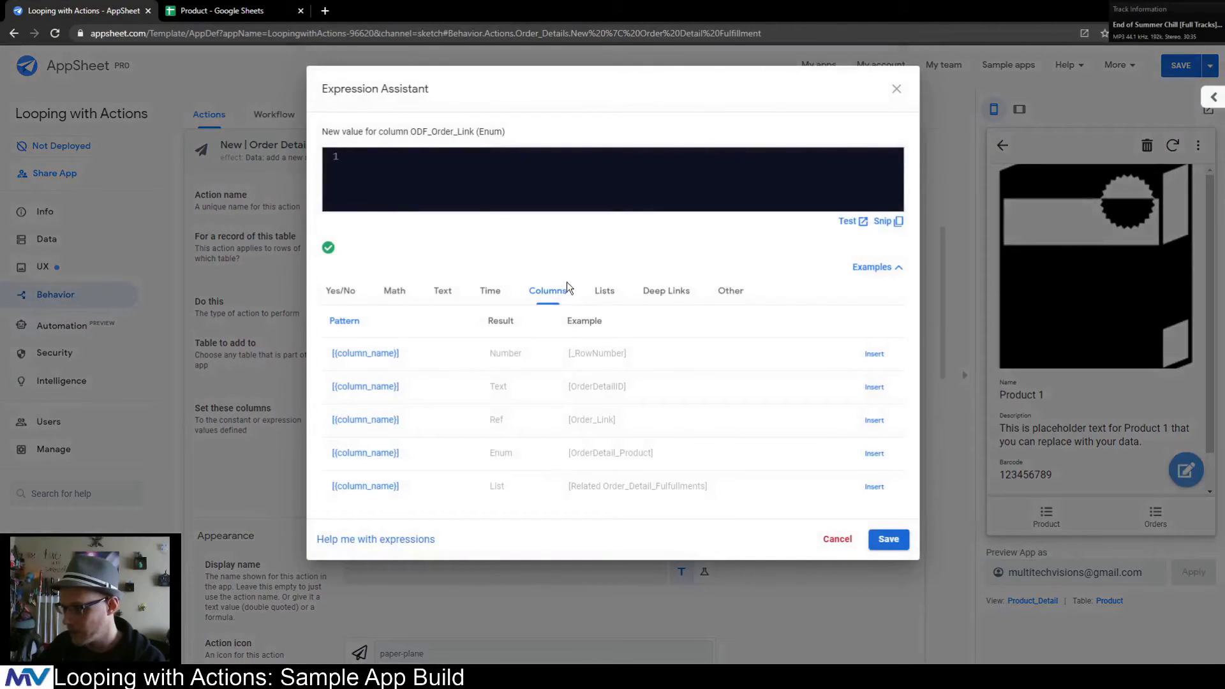
left_click(874, 419)
left_click(888, 539)
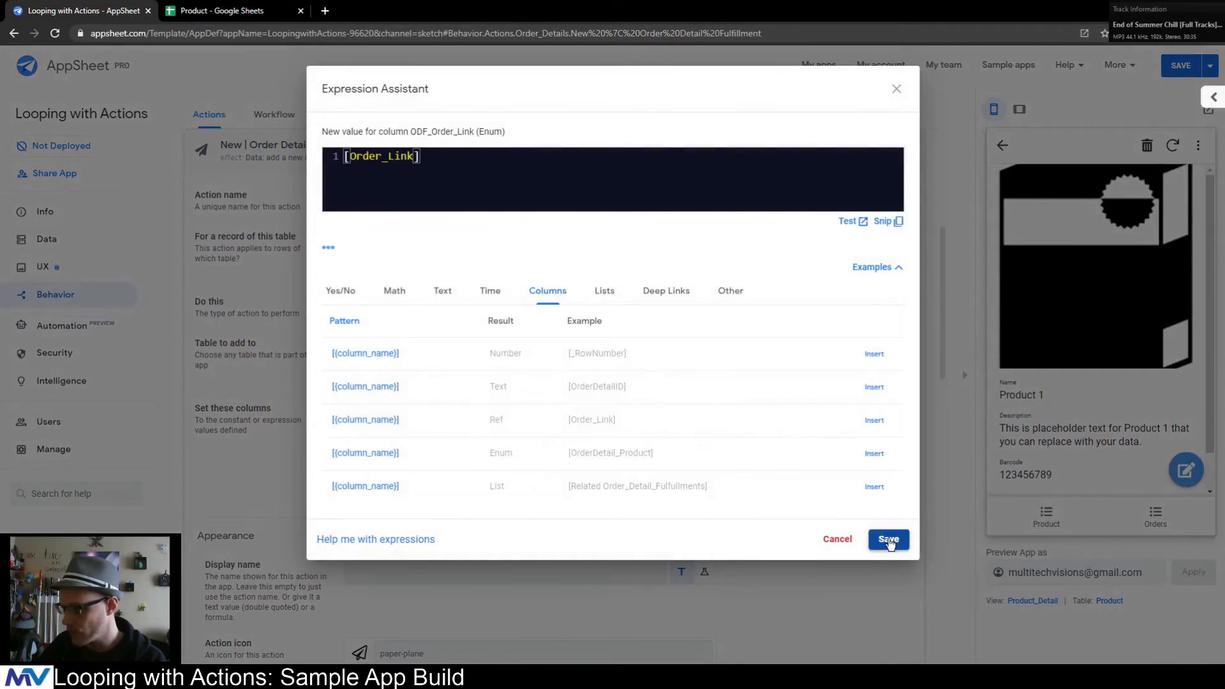
- Add a third column mapping that sets ODF_Product_Link to [OrderDetail_Product]
left_click(354, 488)
left_click(409, 489)
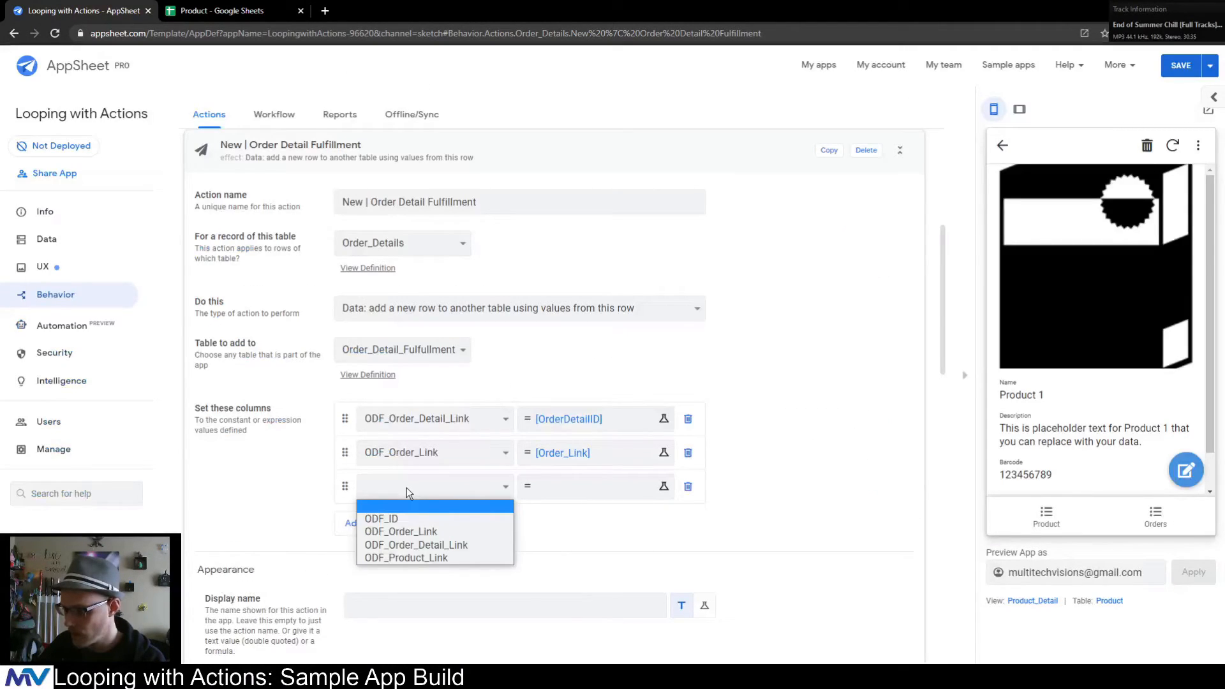
left_click(444, 559)
left_click(568, 488)
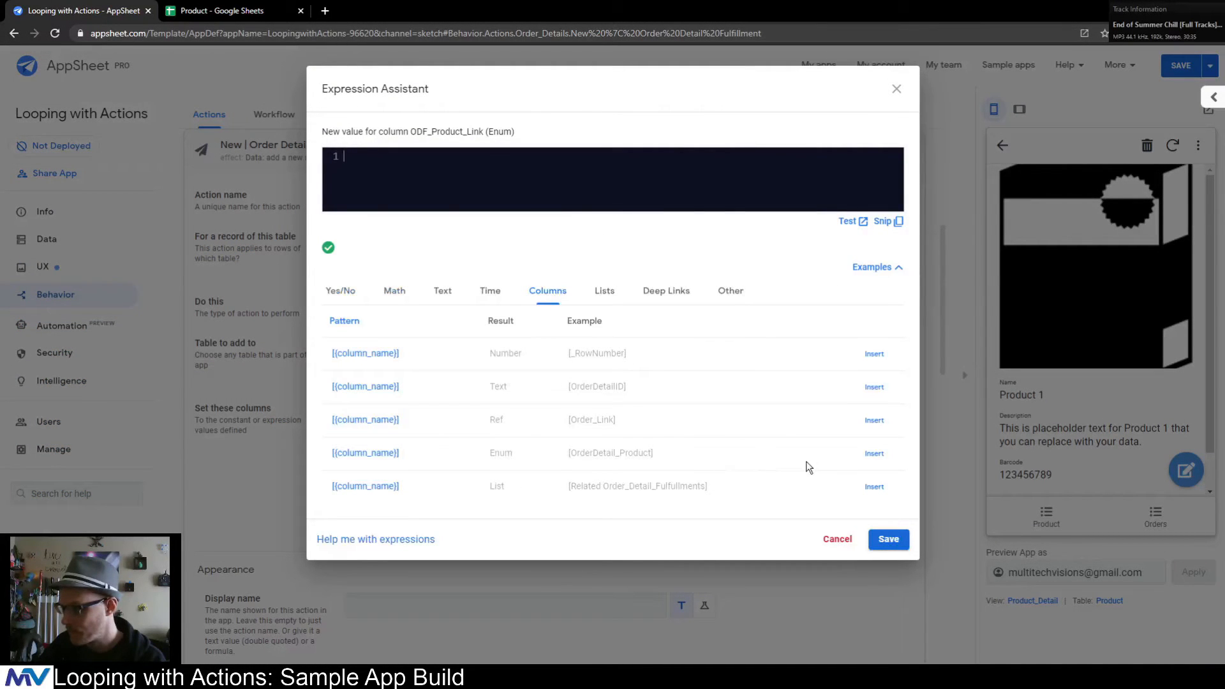
left_click(874, 454)
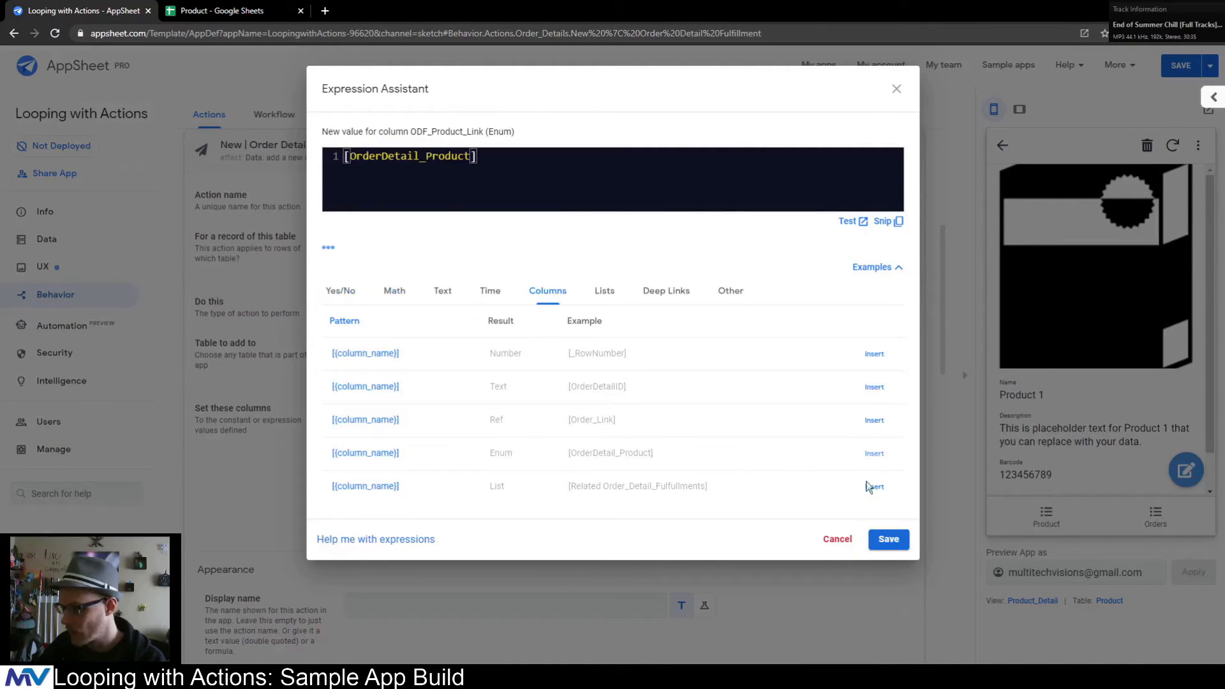
left_click(887, 539)
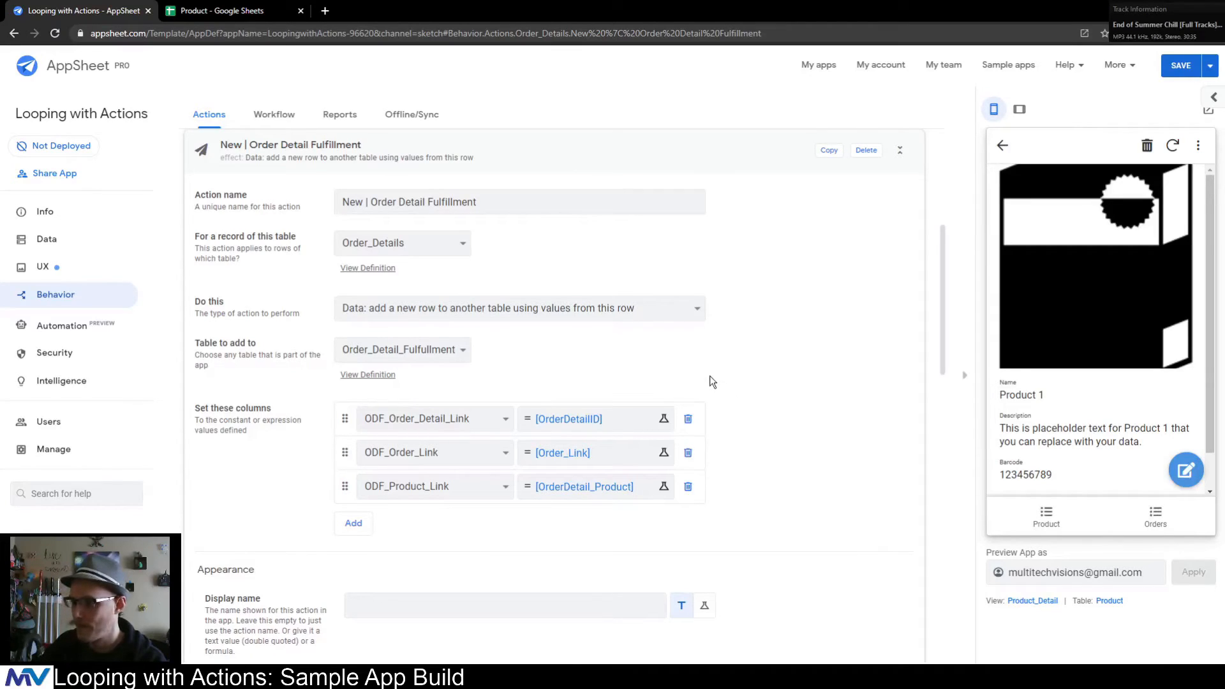
- Find an icon with the search term "twe", pick the bold looping-arrows one, and set the action's prominence to Do not display
scroll(739, 380, "down", 6)
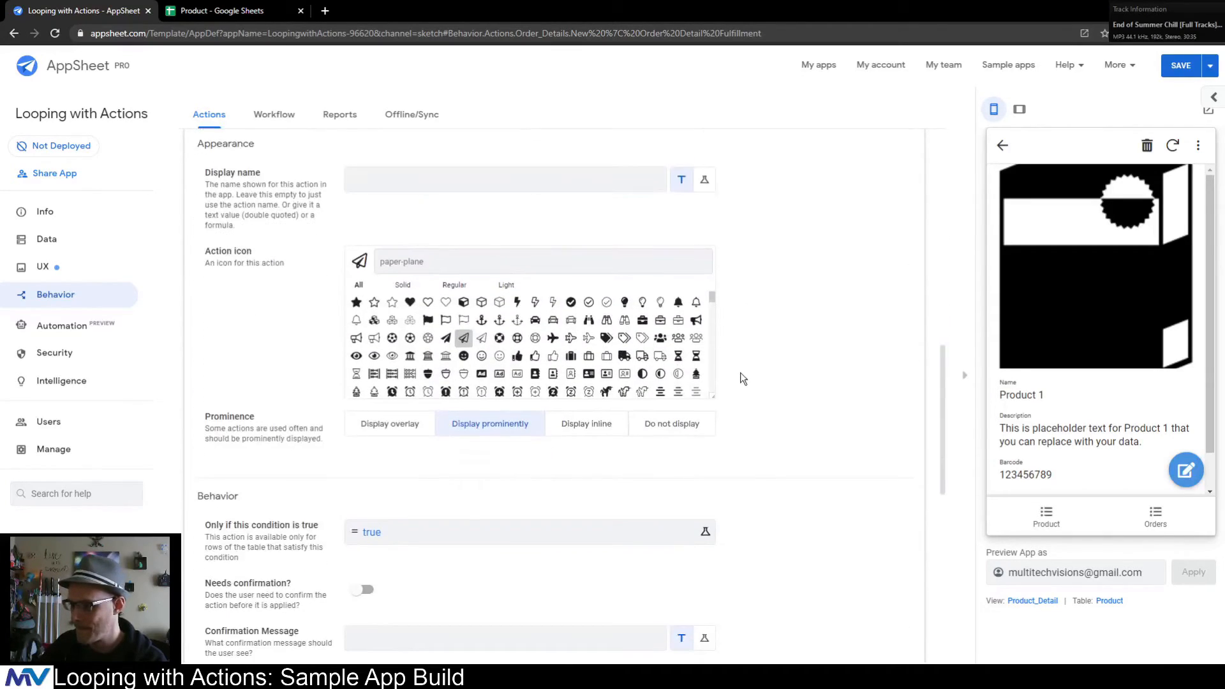
type("twe")
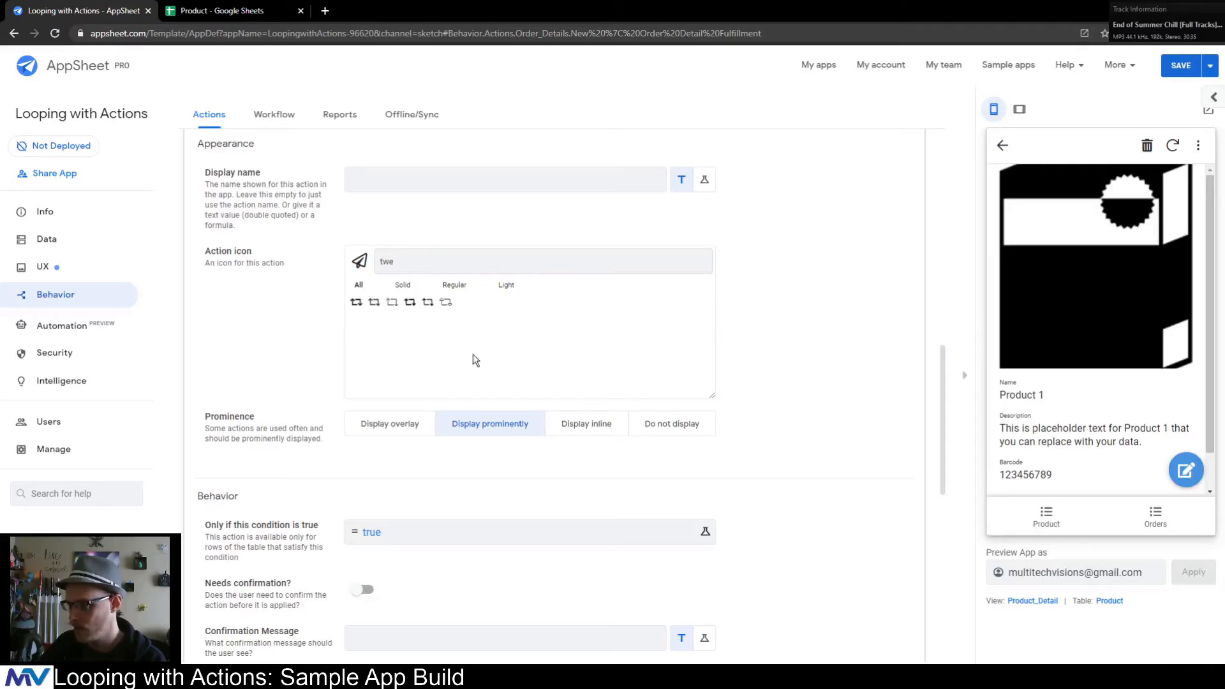
left_click(410, 302)
left_click(702, 426)
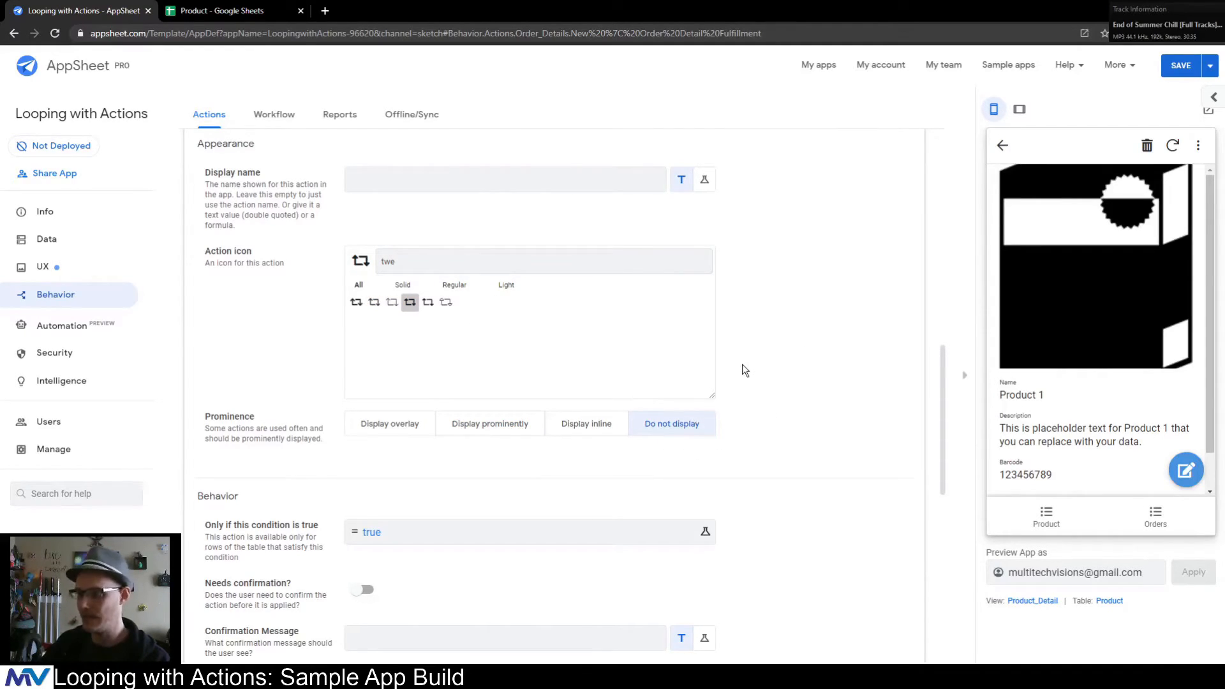
- Set the action's condition to isblank([Related Order_Detail_Fulfullments]) and collapse the finished action
scroll(734, 361, "down", 3)
left_click(393, 325)
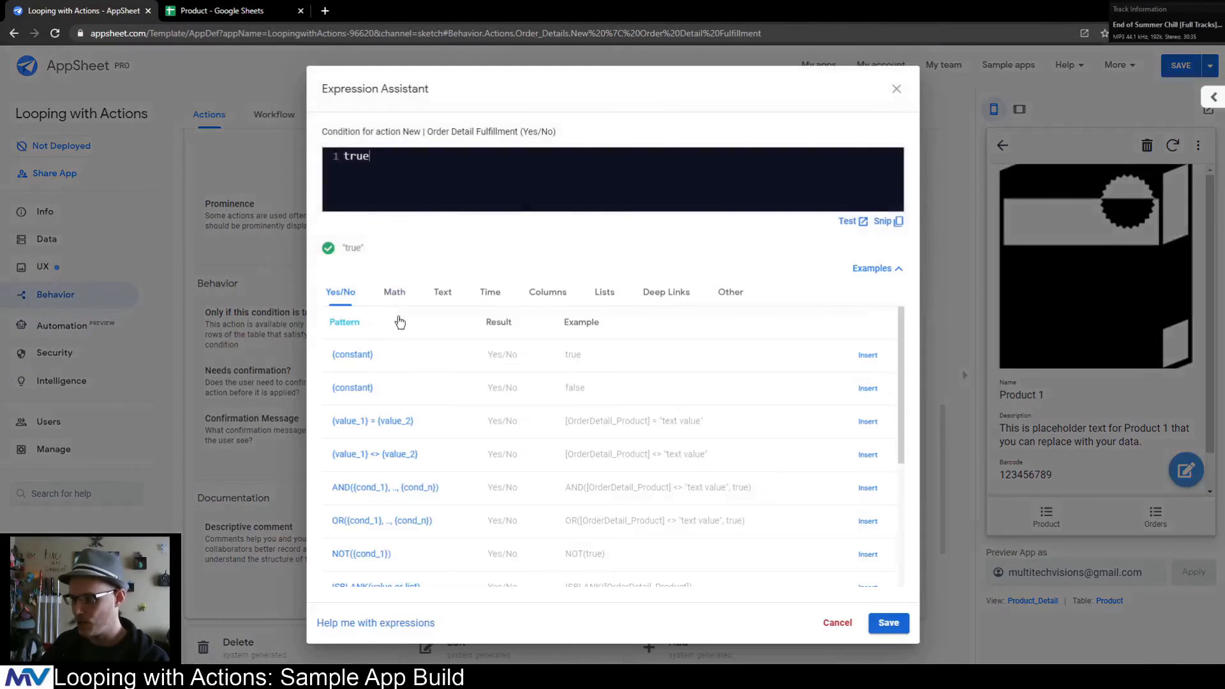
key("ctrl+a")
key("BackSpace")
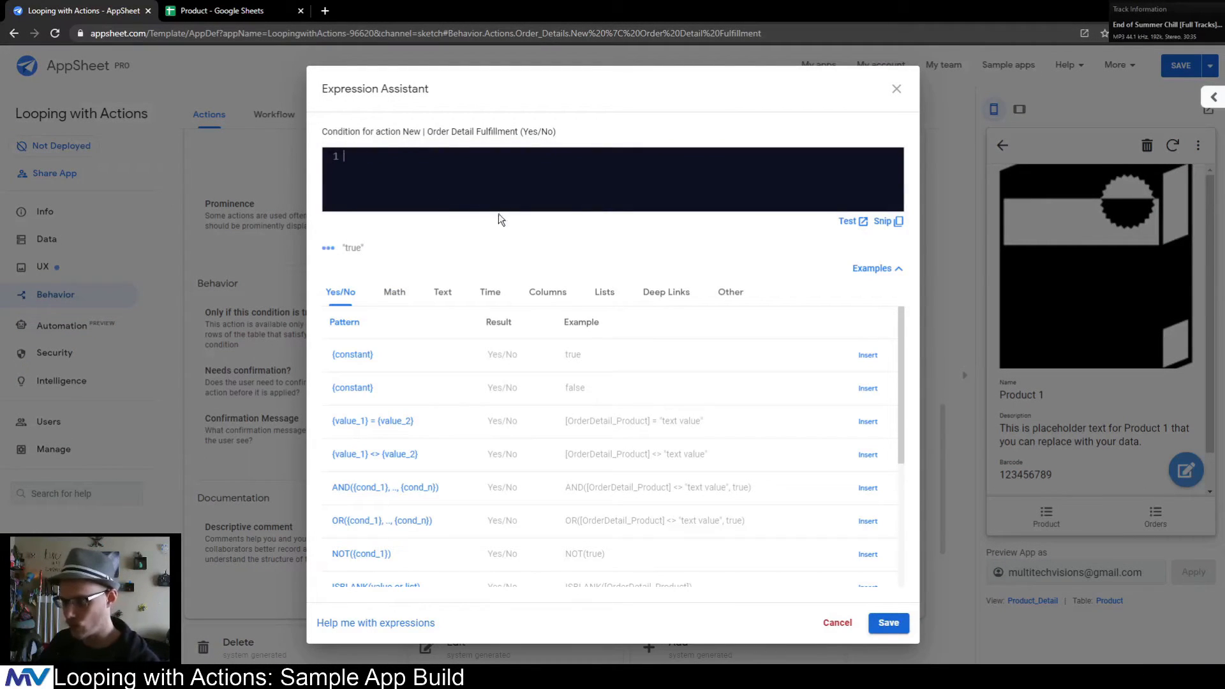
left_click(548, 294)
left_click(467, 186)
type("isblank(")
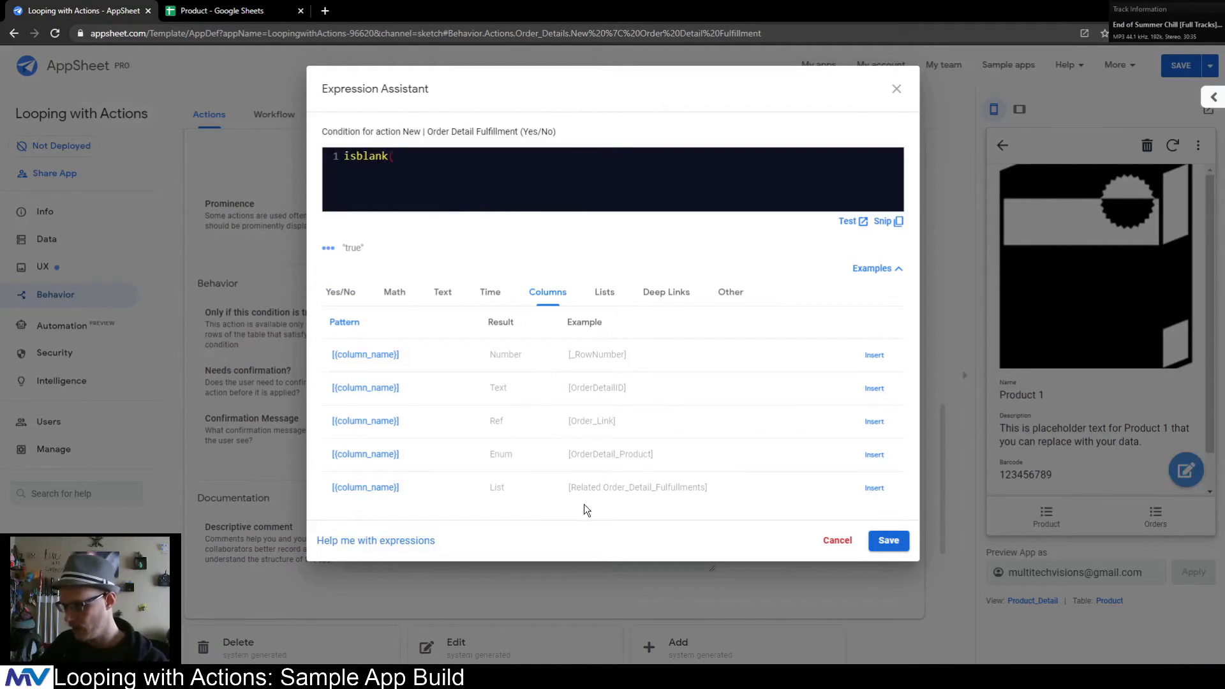
left_click_drag(583, 488, 680, 489)
left_click(874, 487)
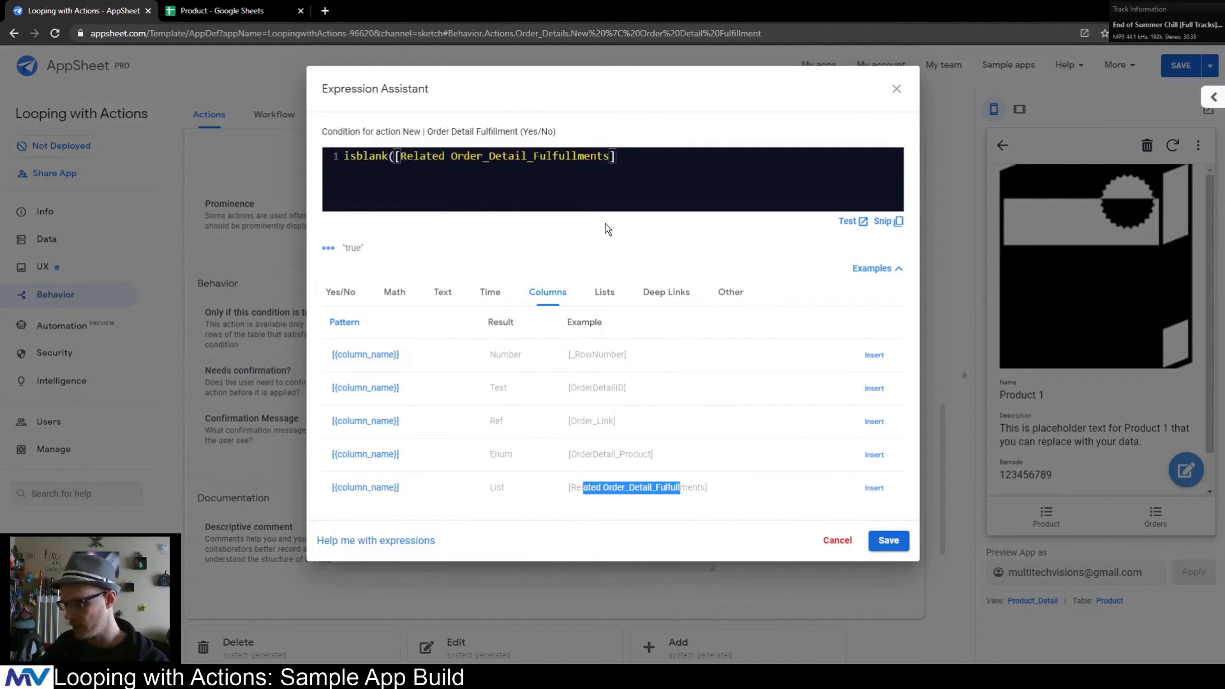
left_click(662, 167)
type(")")
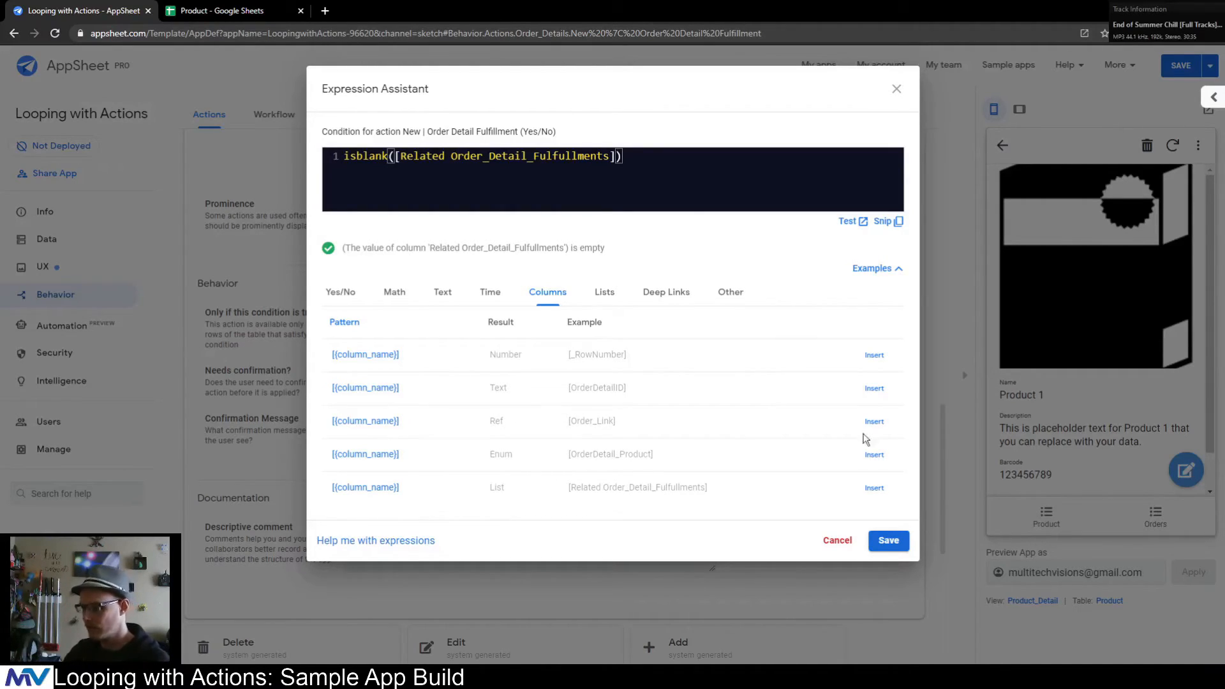
left_click(888, 539)
scroll(746, 436, "up", 10)
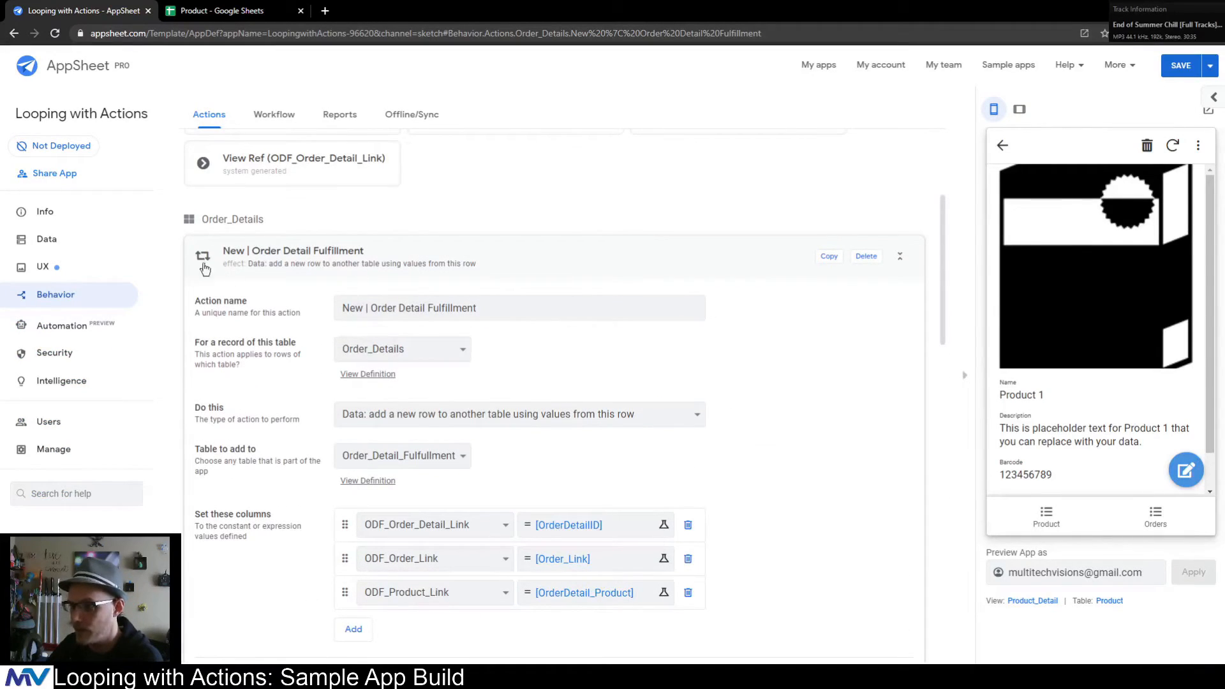
left_click(249, 261)
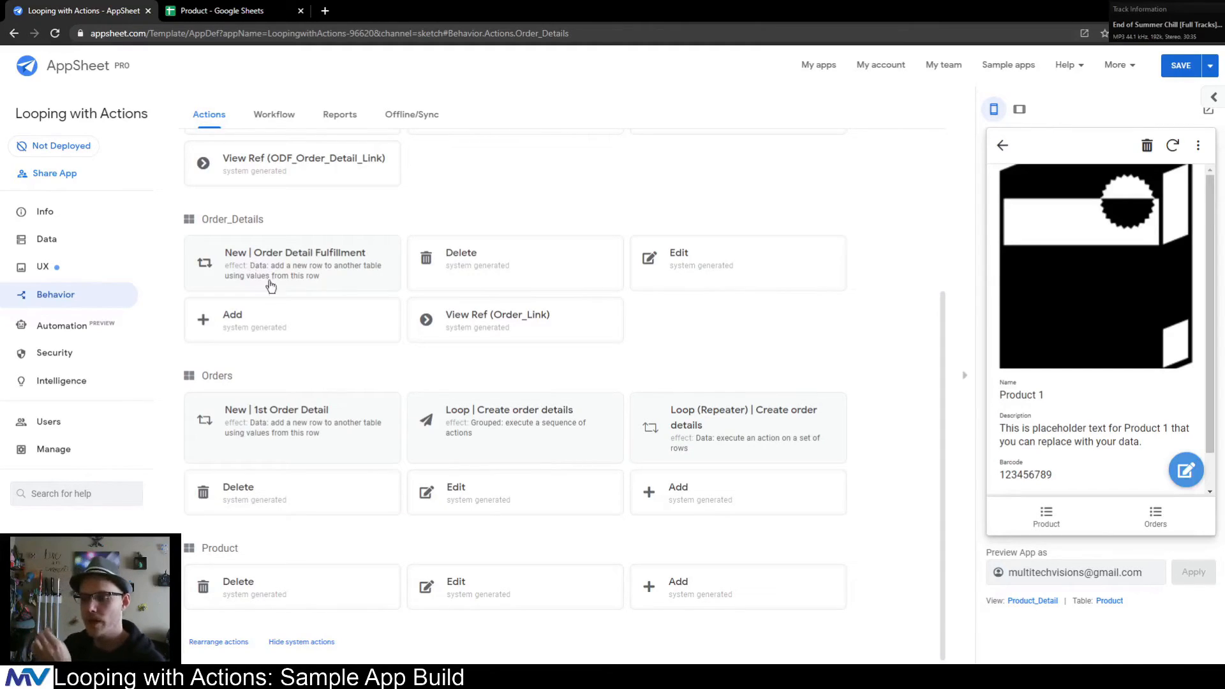
- Create another new behavior action that applies to records of the Orders table
scroll(279, 419, "up", 4)
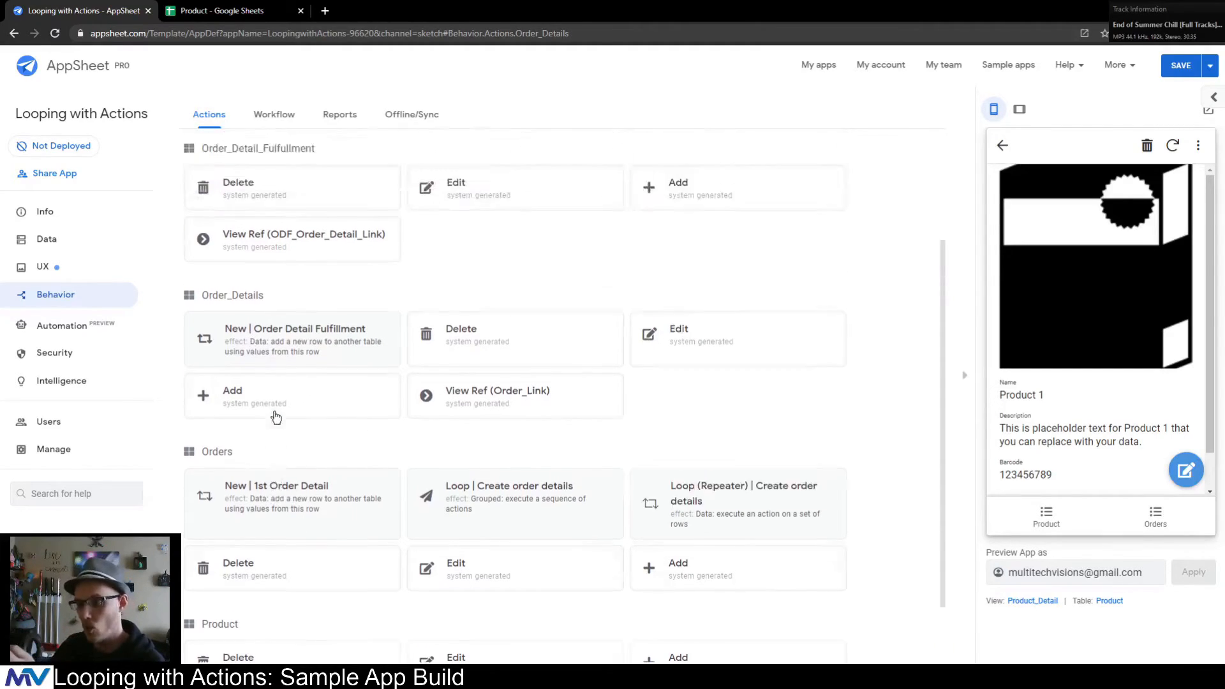
scroll(279, 419, "down", 4)
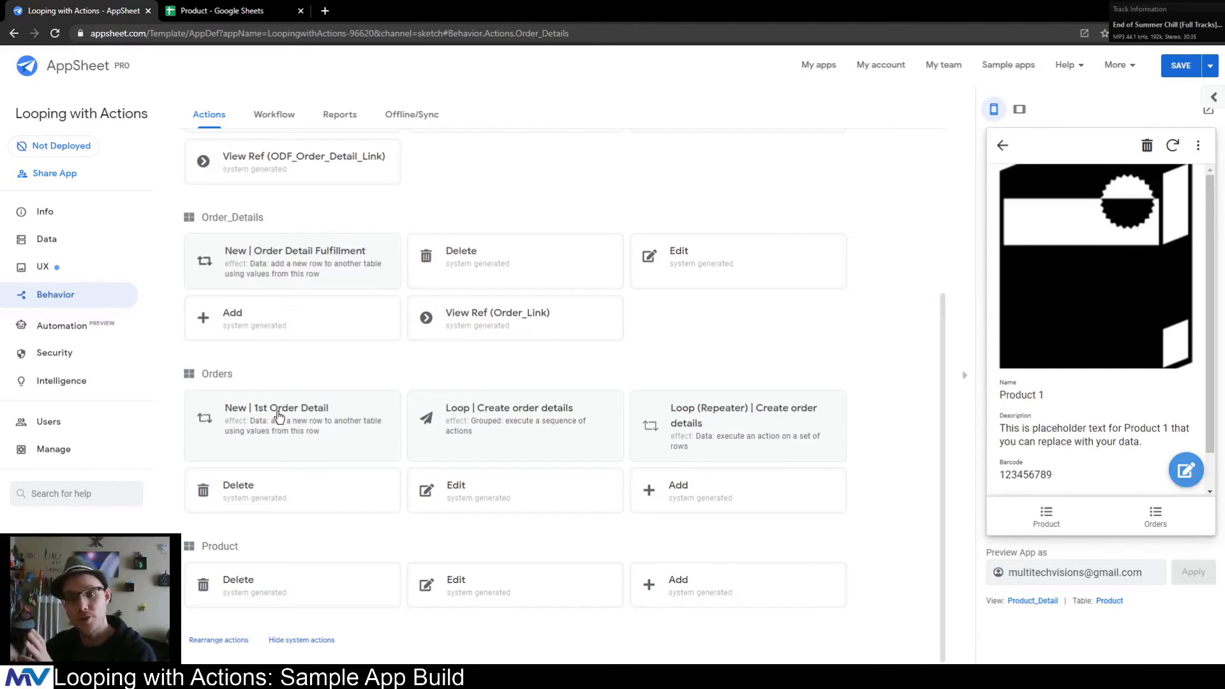
scroll(345, 337, "up", 4)
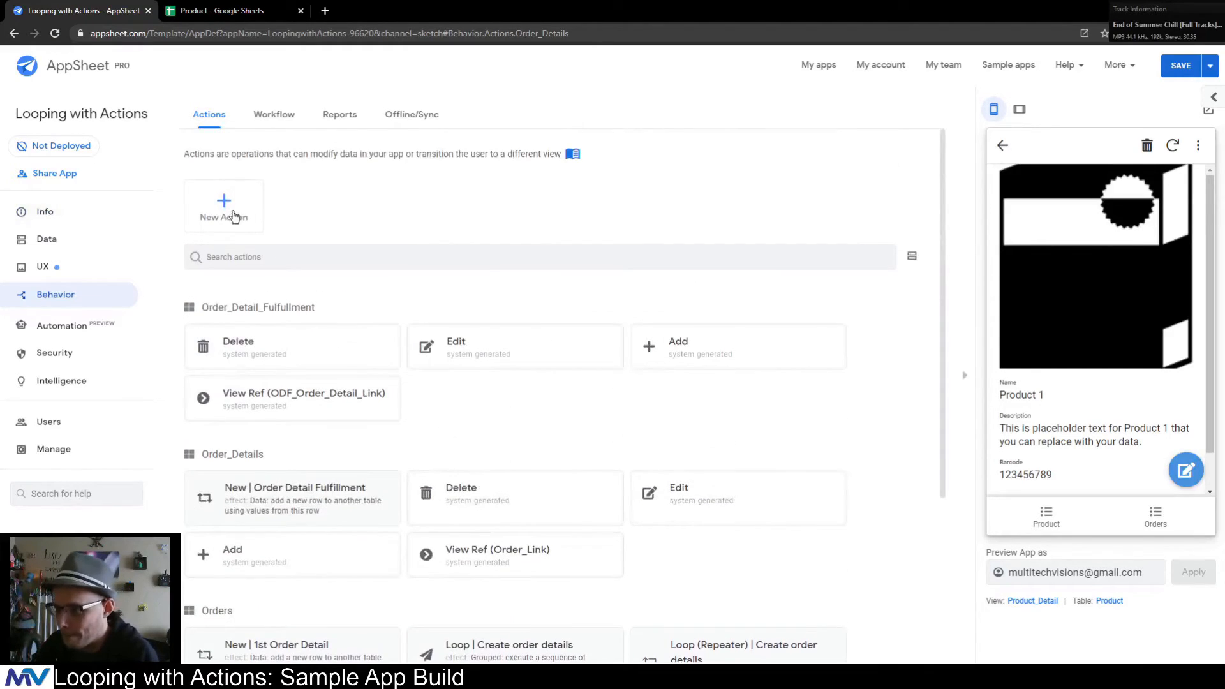
left_click(225, 211)
left_click(402, 243)
left_click(360, 287)
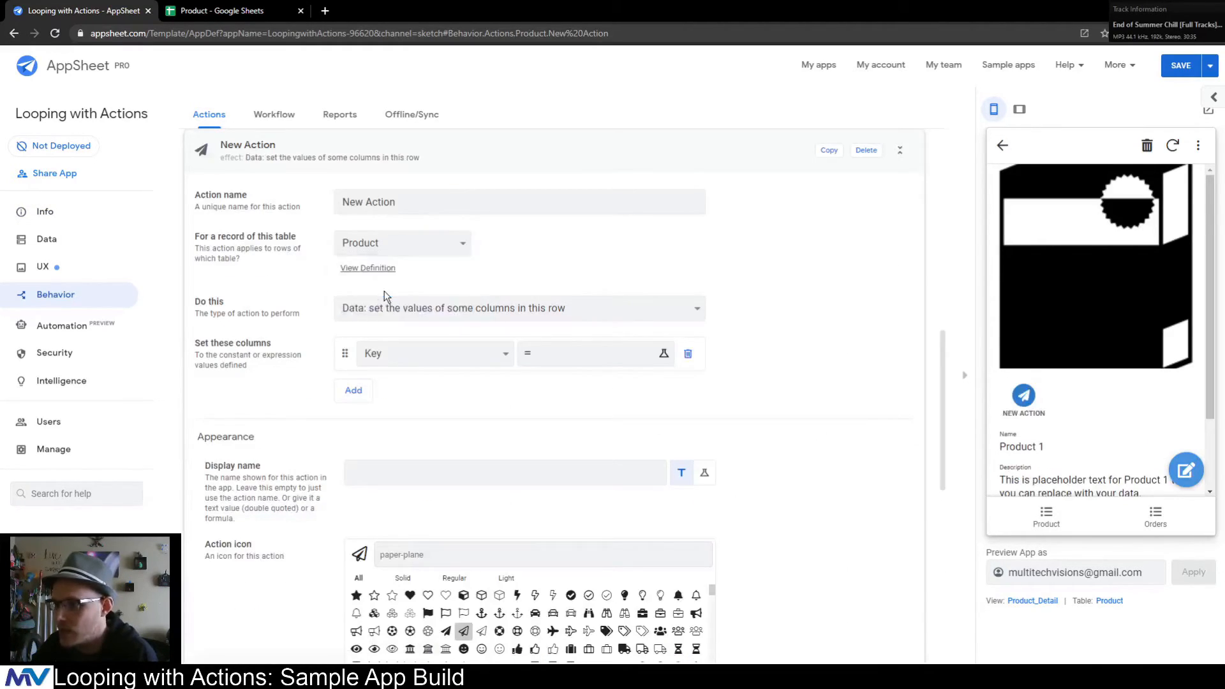
- Name the new Orders action "Ref New | Order Fulfillments", accepting the spelling correction for the last word
left_click_drag(394, 202, 204, 209)
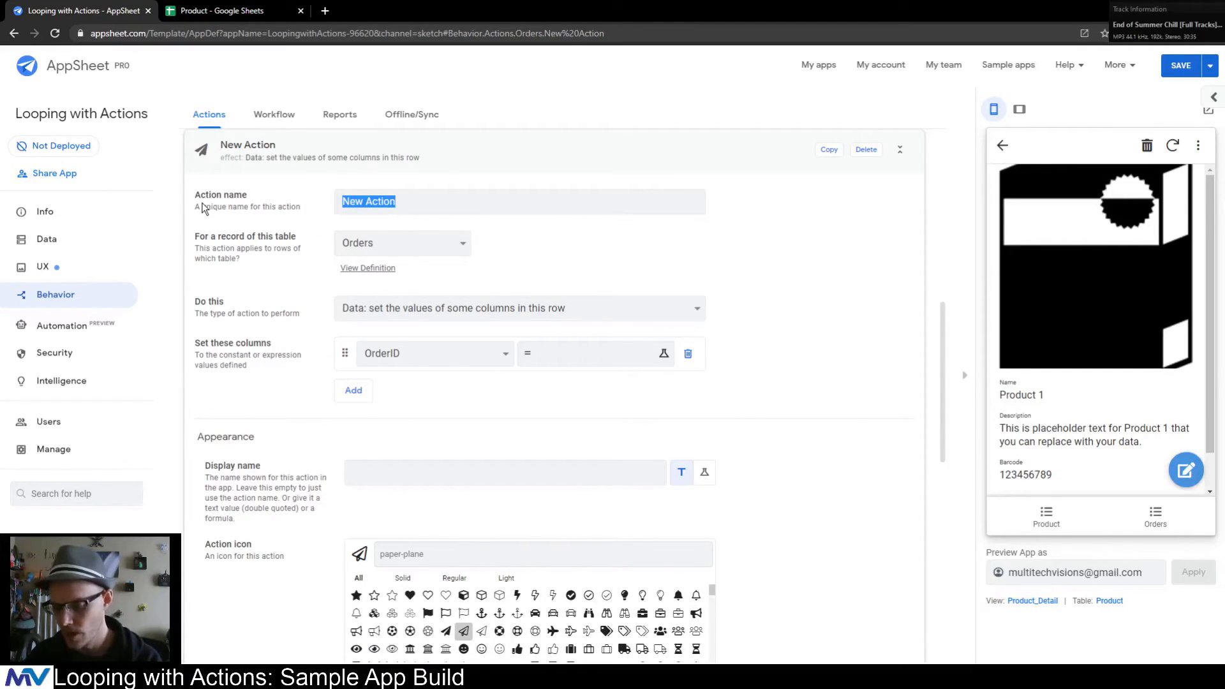
type("Ref New | ")
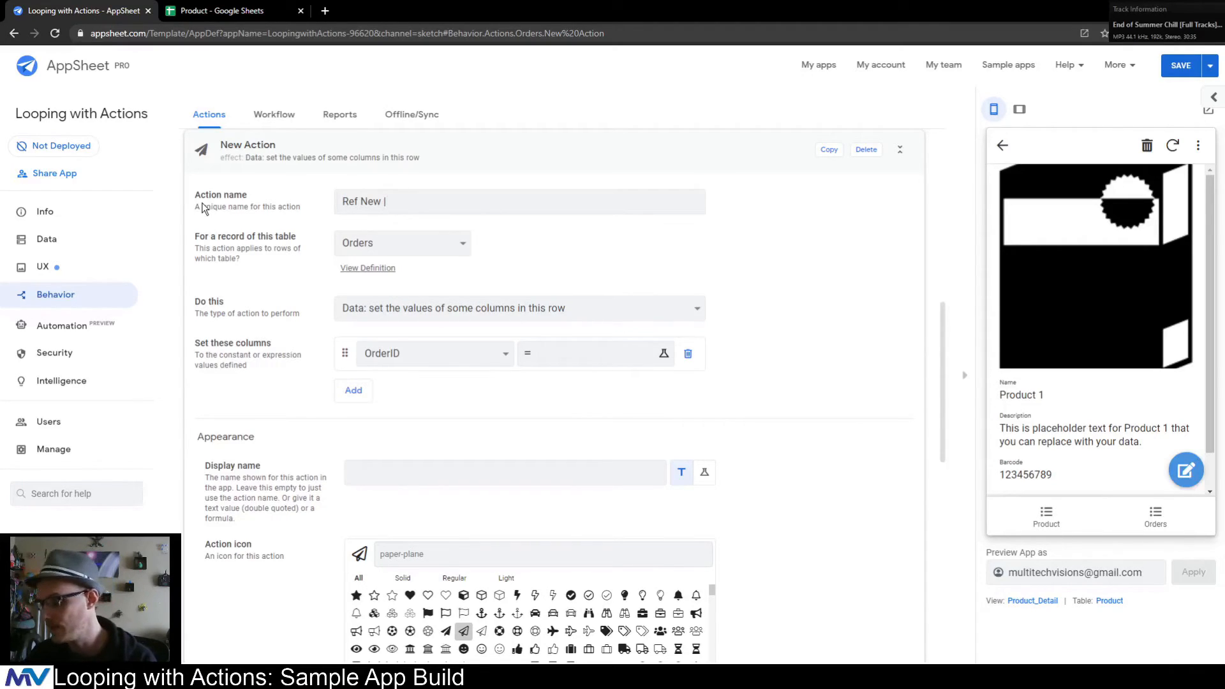
type("Fullfillment")
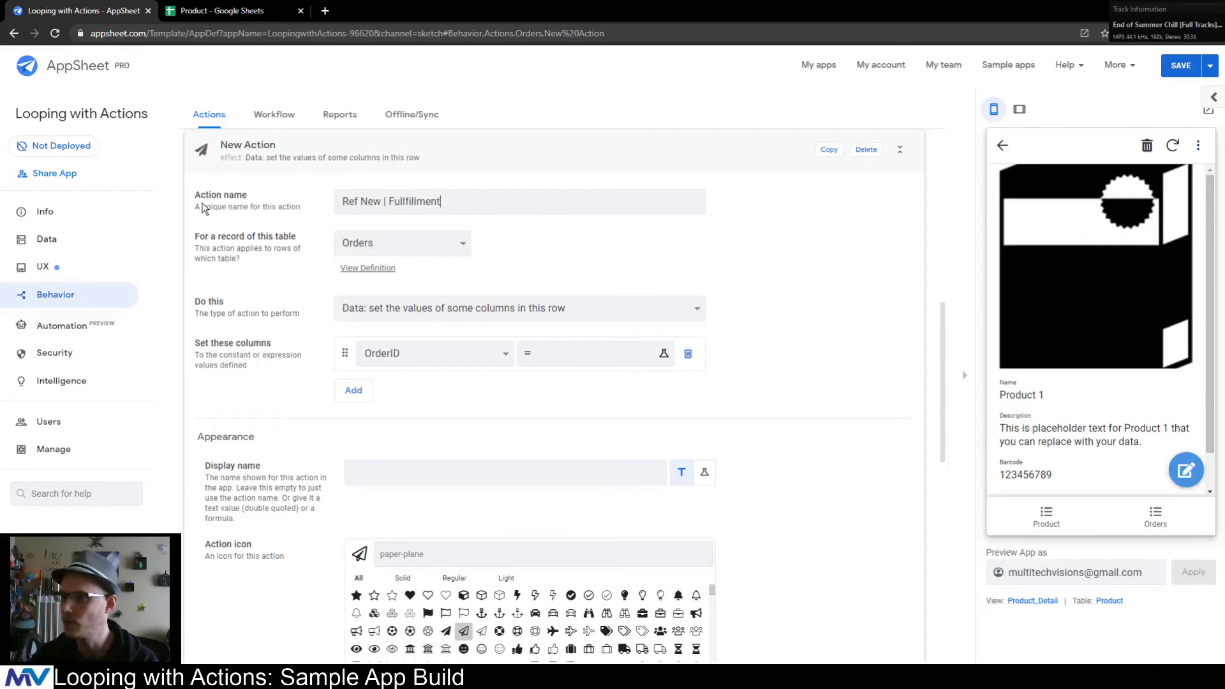
type("s")
key("BackSpace")
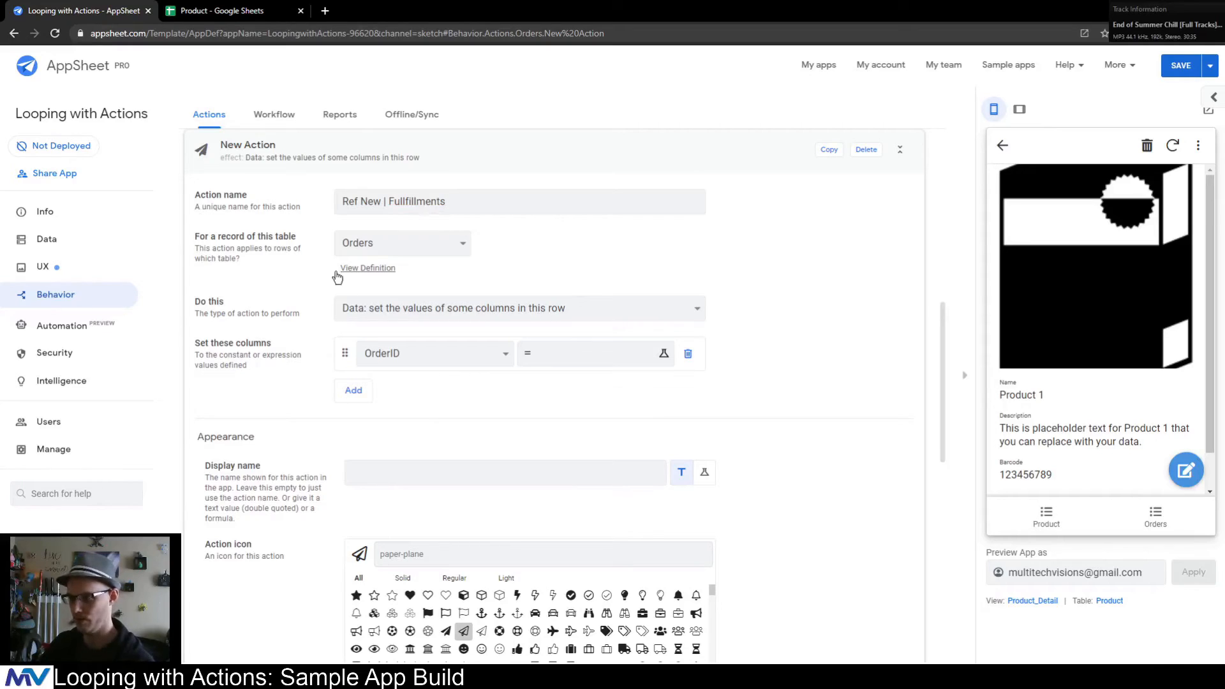
left_click(390, 202)
type("Order")
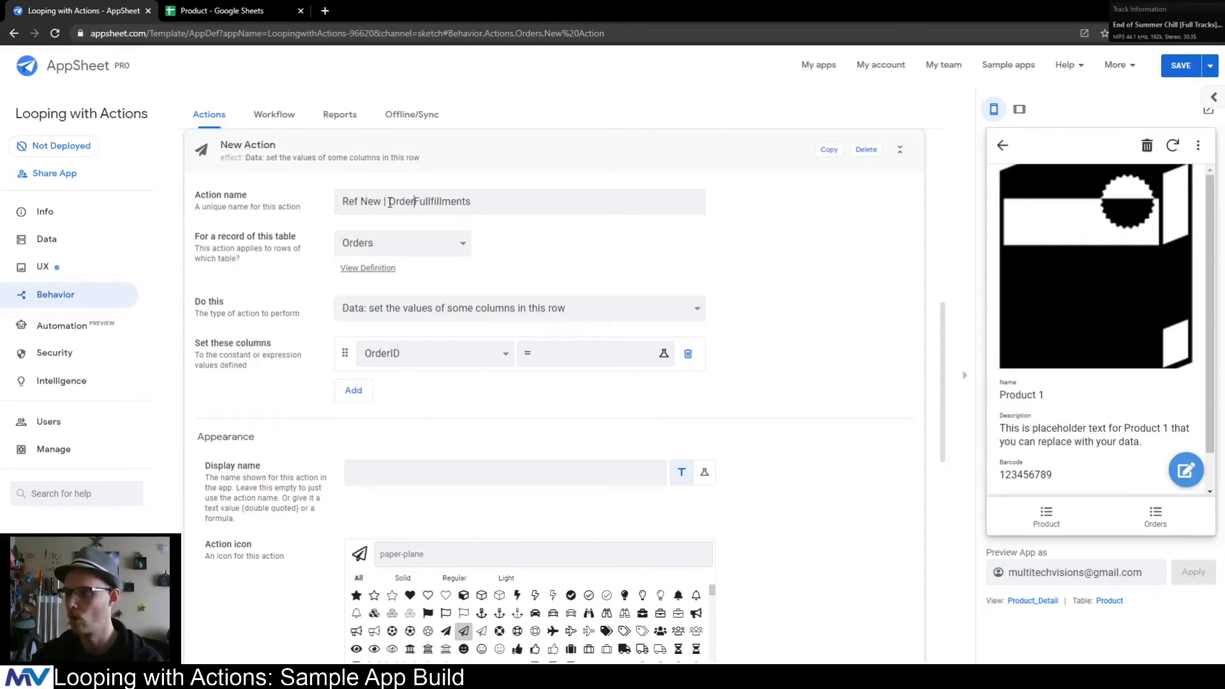
right_click(434, 202)
left_click(485, 213)
left_click(259, 292)
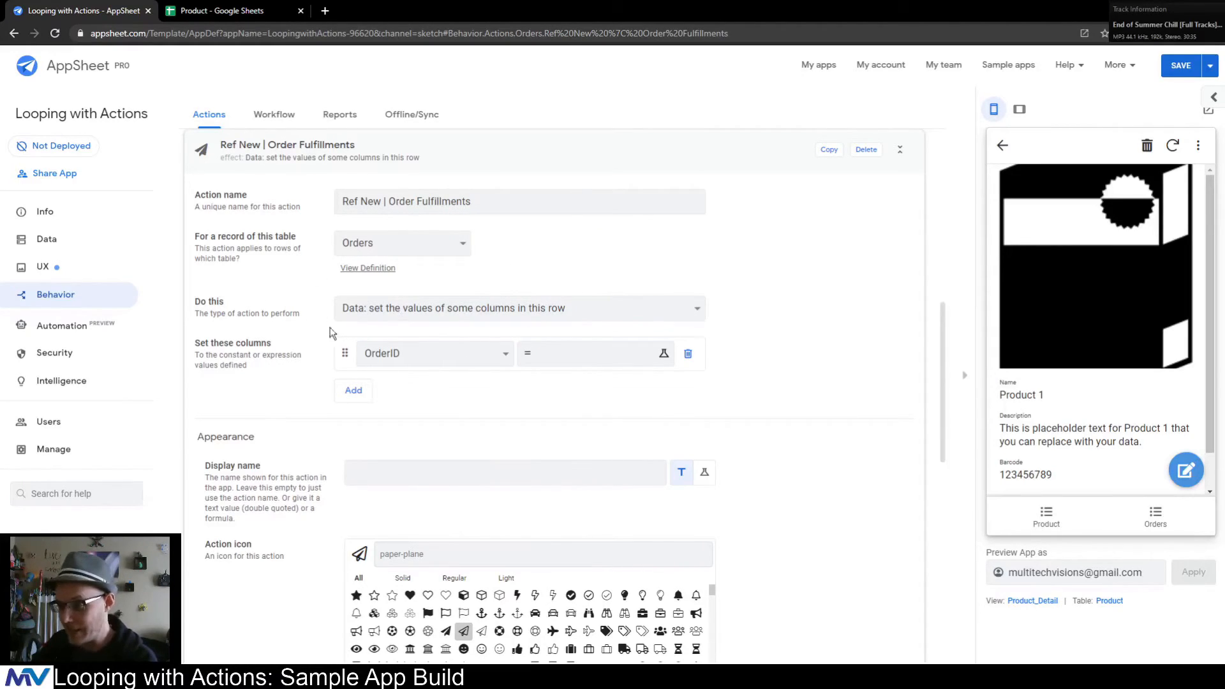
- Set the action to execute an action on a set of rows, with Order_Details as the referenced table
left_click(386, 308)
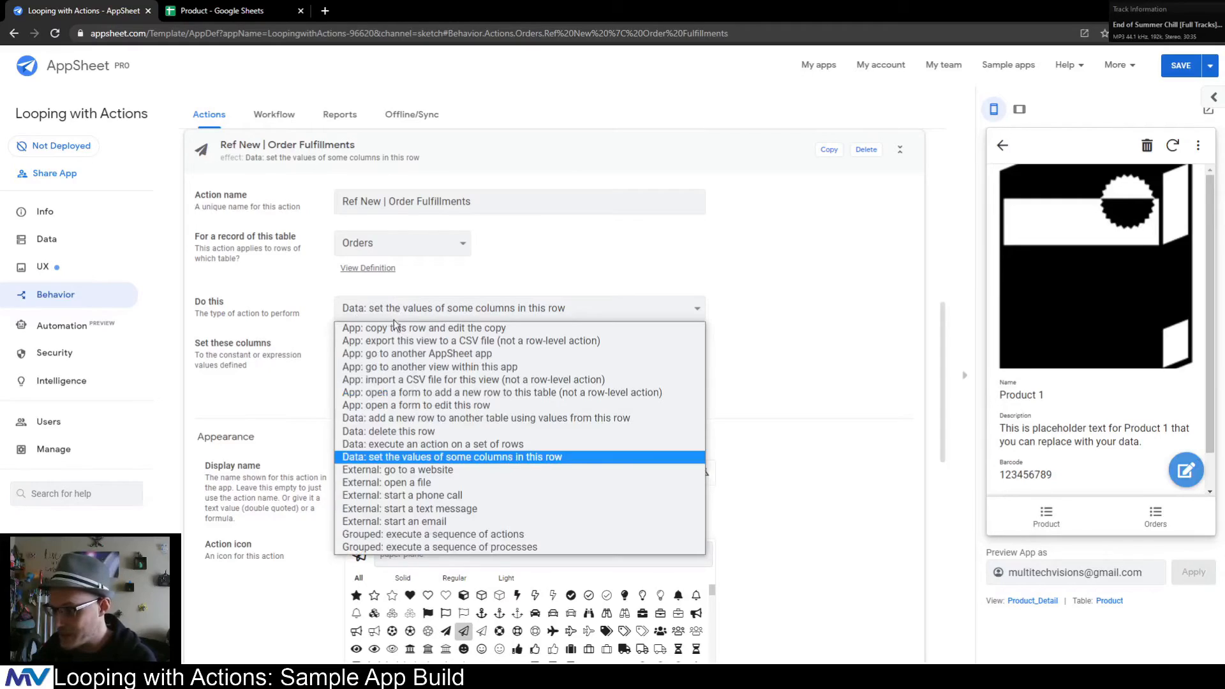
left_click(543, 445)
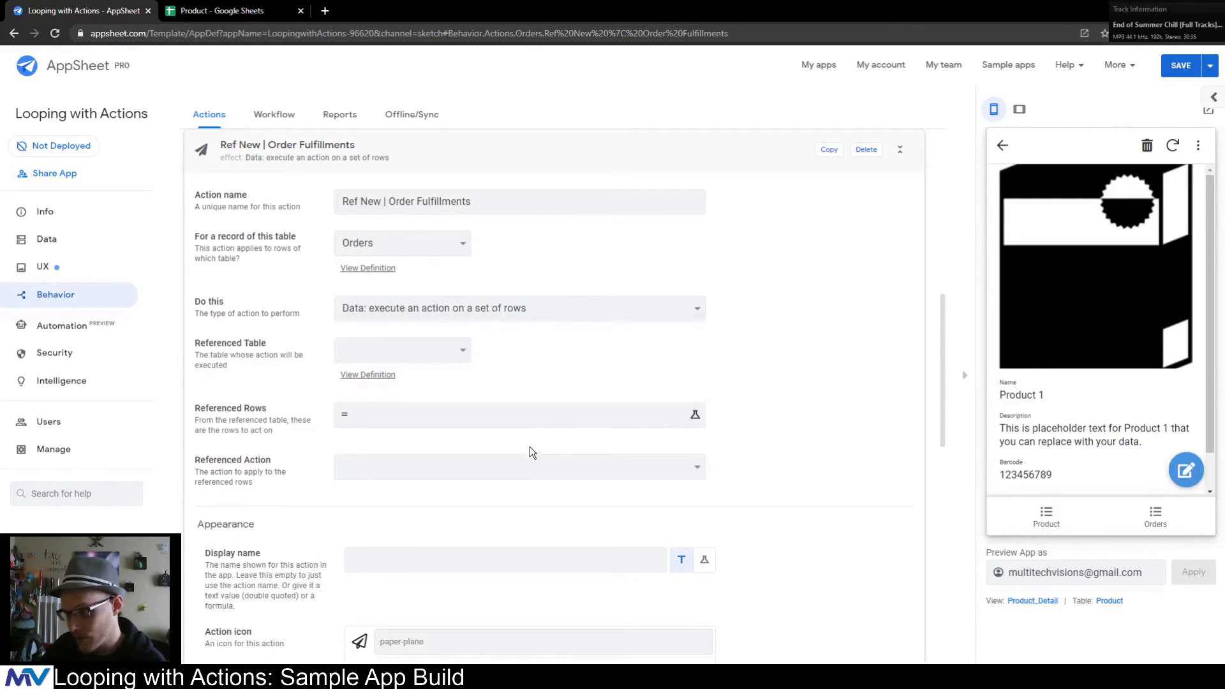
left_click(426, 353)
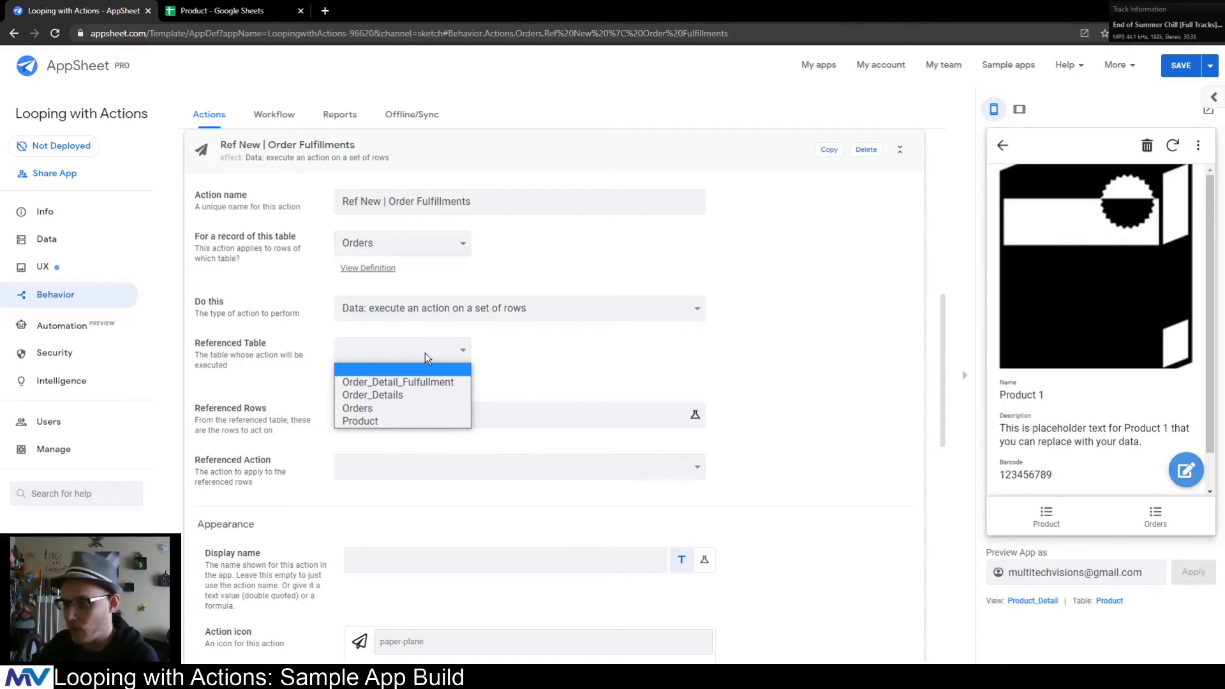
left_click(411, 395)
- Set the referenced rows to [Related Order_Details] and the referenced action to New | Order Detail Fulfillment
left_click(405, 418)
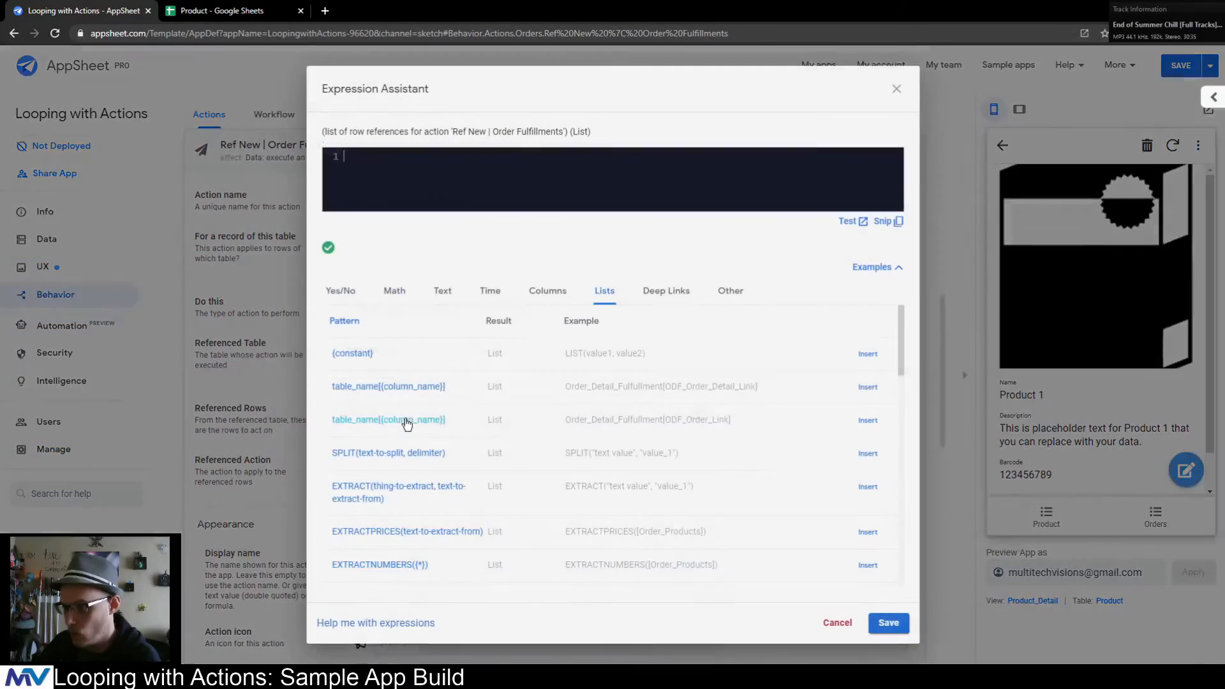
left_click(547, 293)
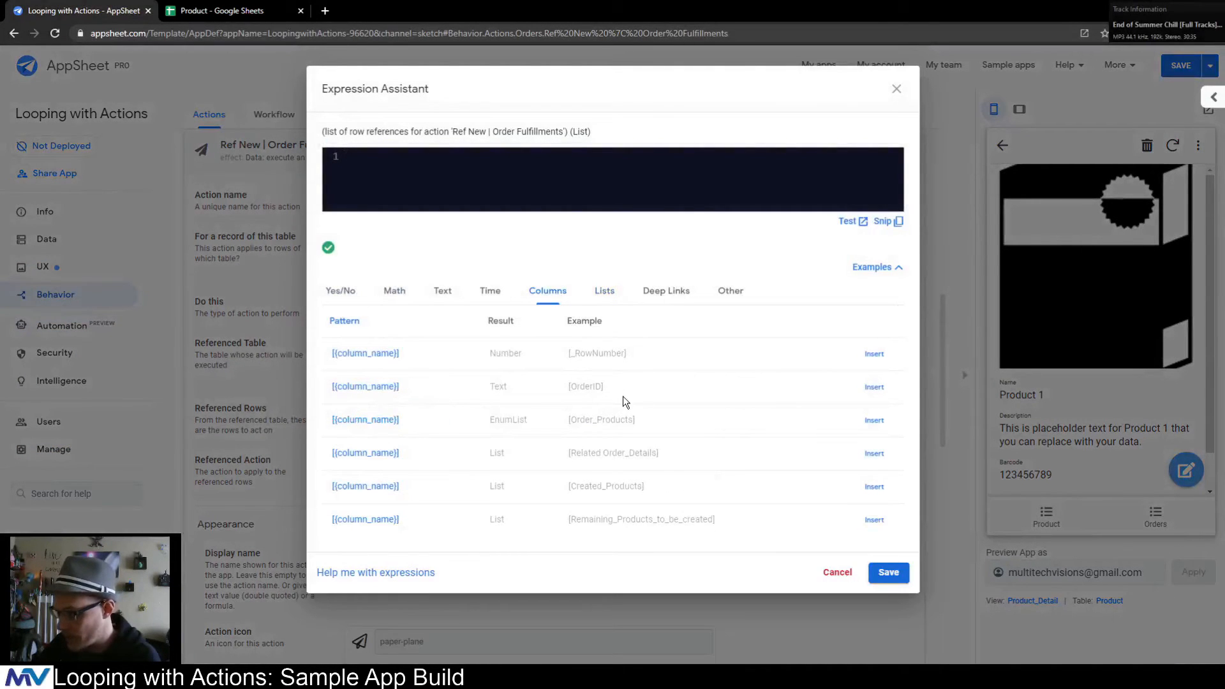
left_click_drag(575, 452, 831, 465)
left_click(872, 458)
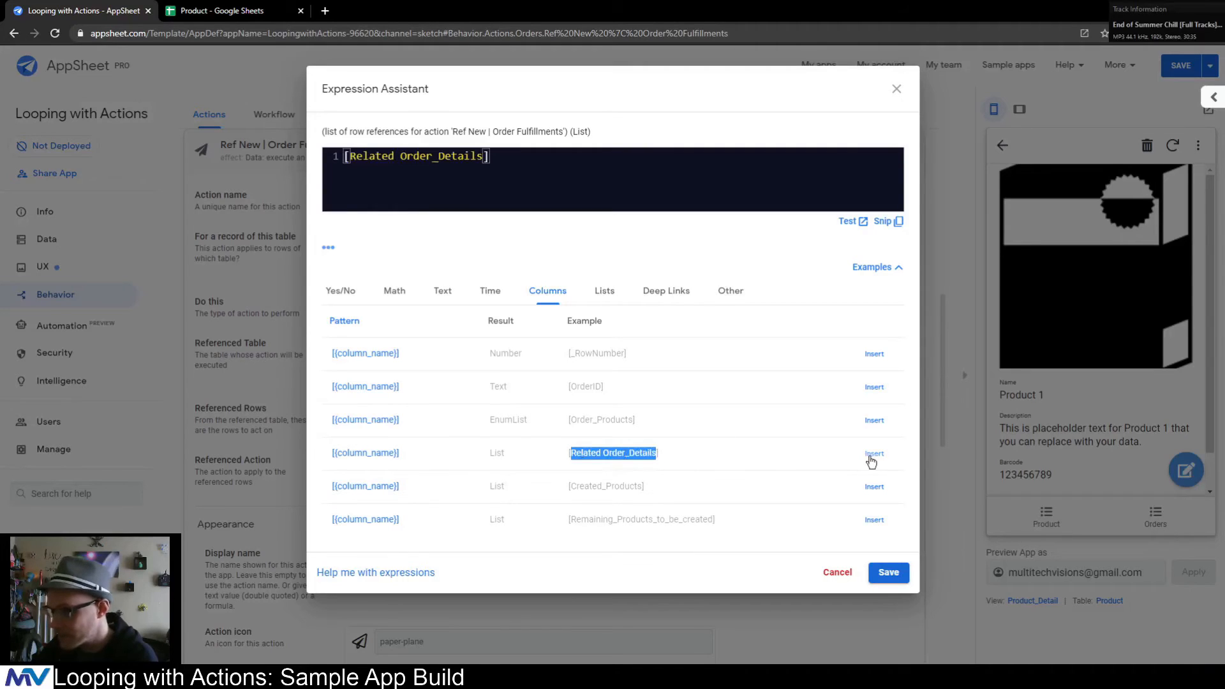
left_click(889, 573)
left_click(353, 468)
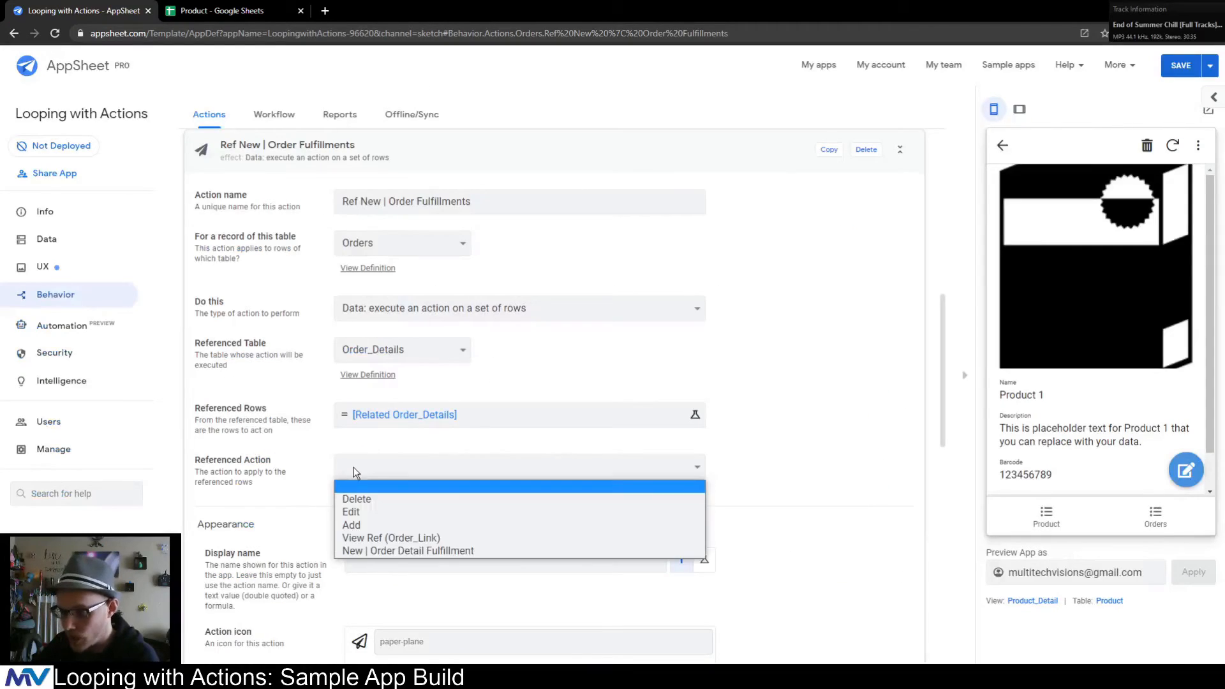
left_click(480, 550)
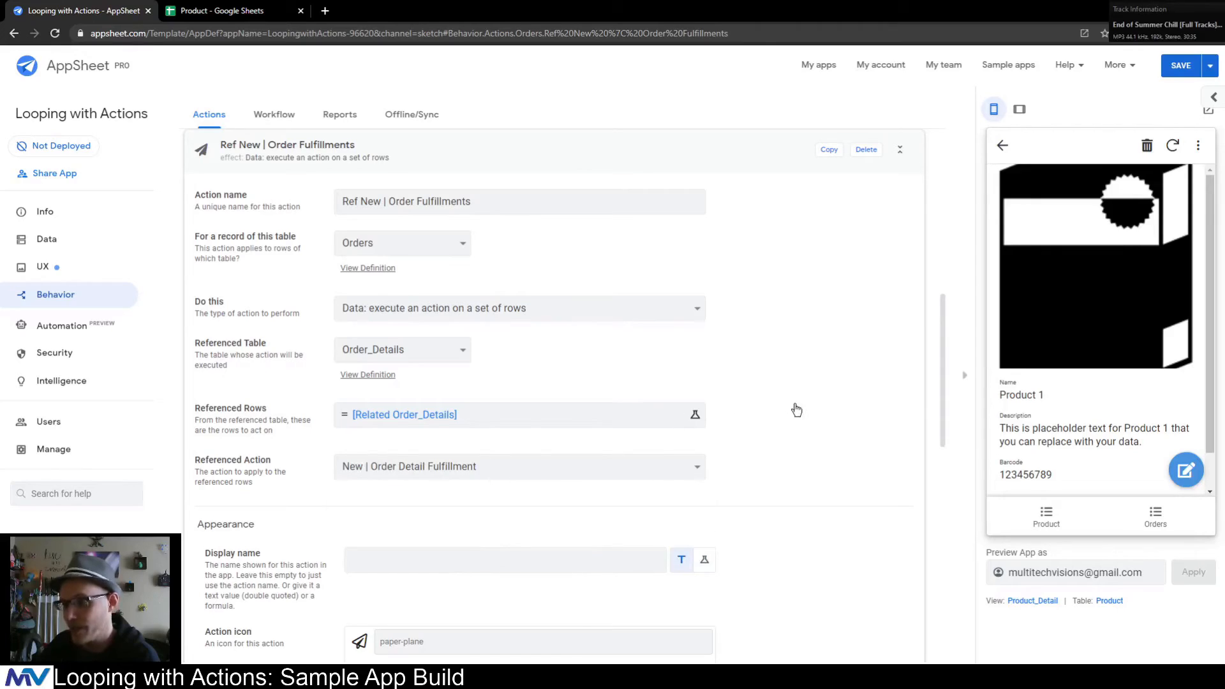
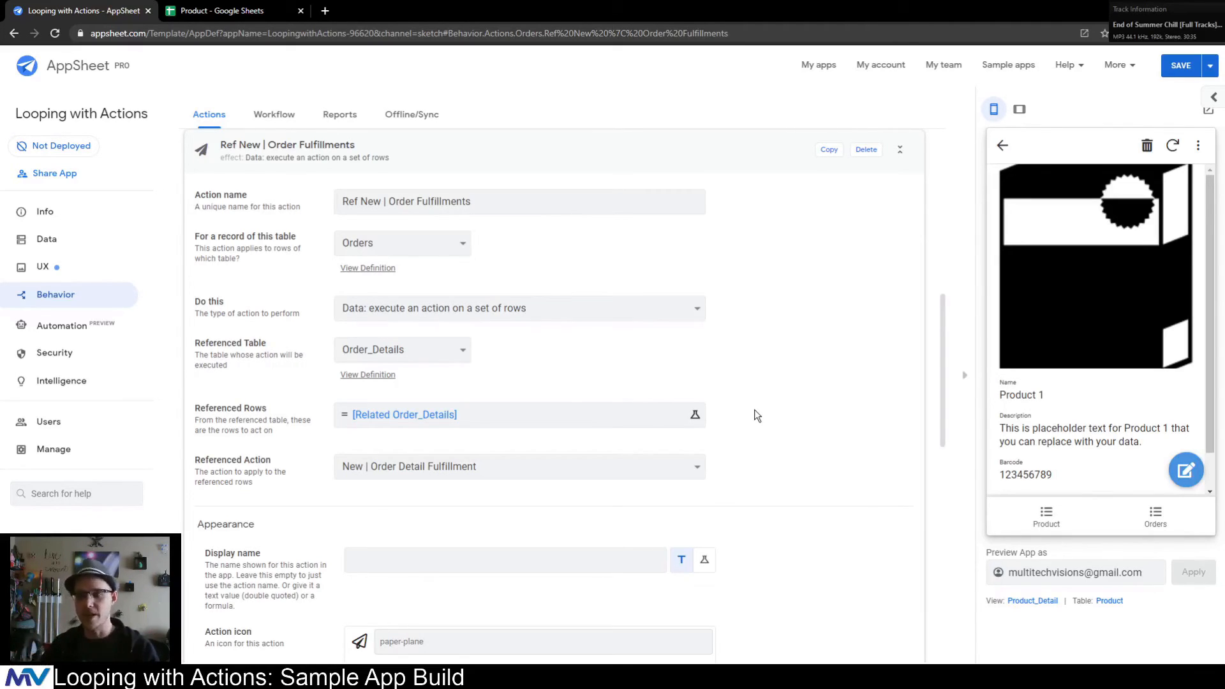
- Find an icon with the search term "twe", pick the thin looping-arrows one, and set the action's prominence to Do not display
scroll(721, 322, "up", 2)
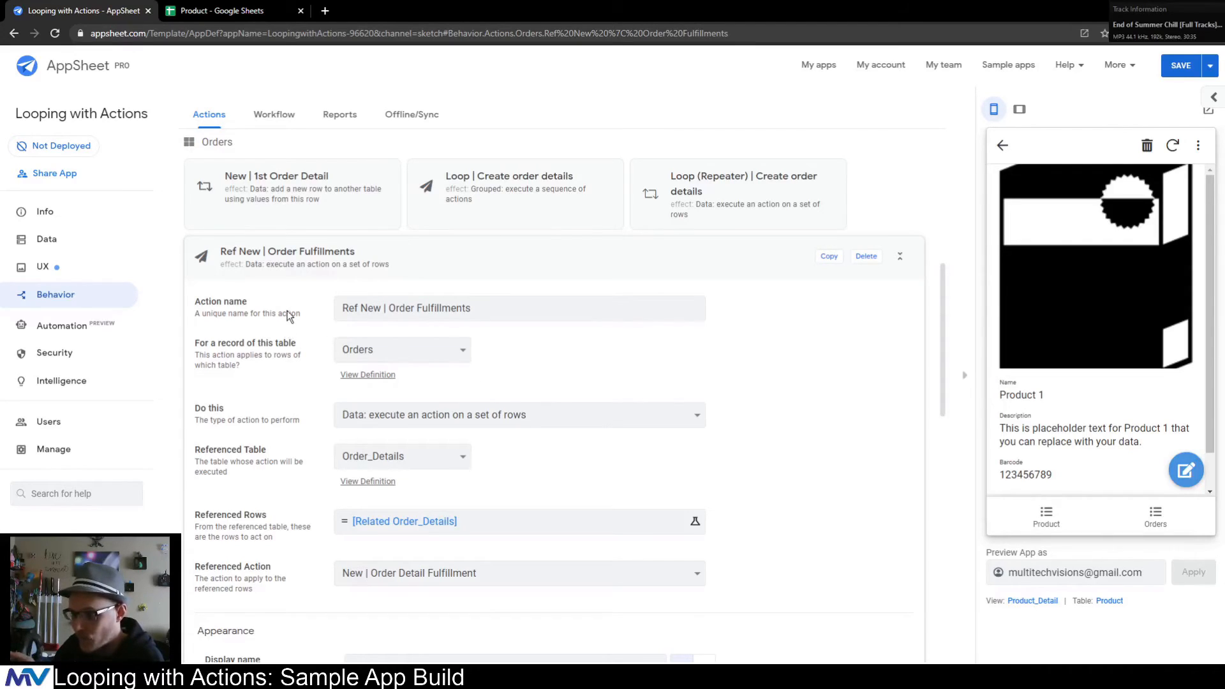
scroll(284, 309, "down", 7)
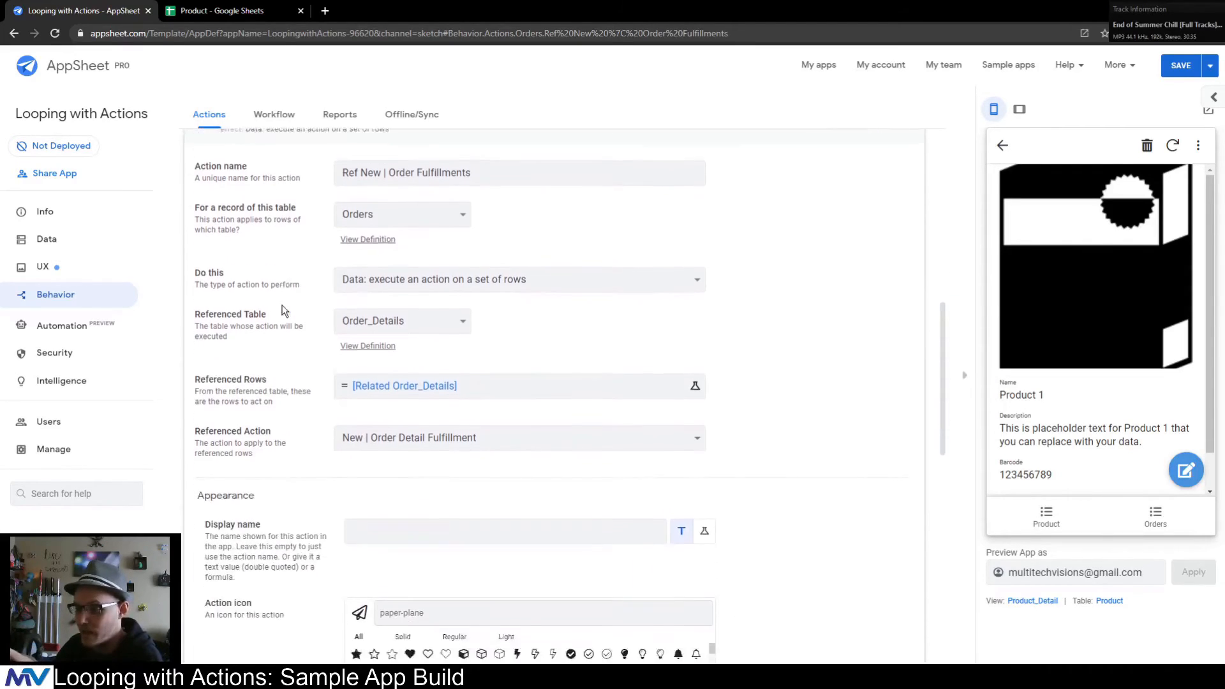
type("twe")
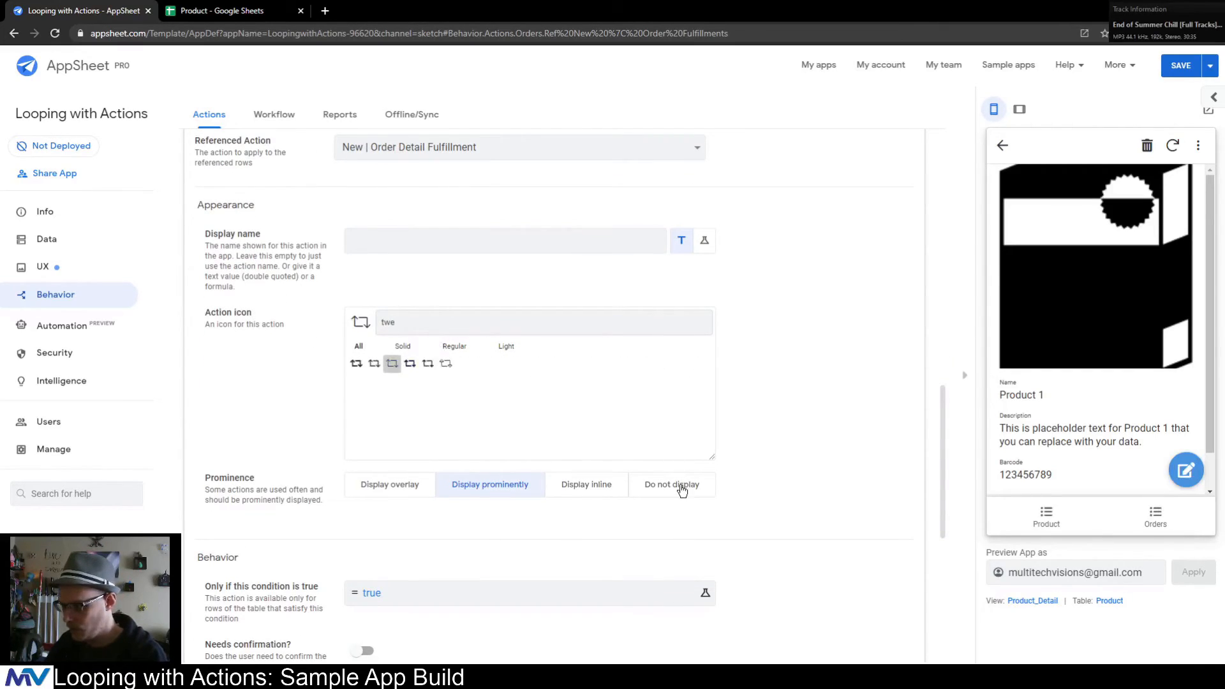
left_click(680, 486)
- Set the action's condition to isnotblank([Related Order_Details]) and collapse the finished action
scroll(748, 326, "down", 1)
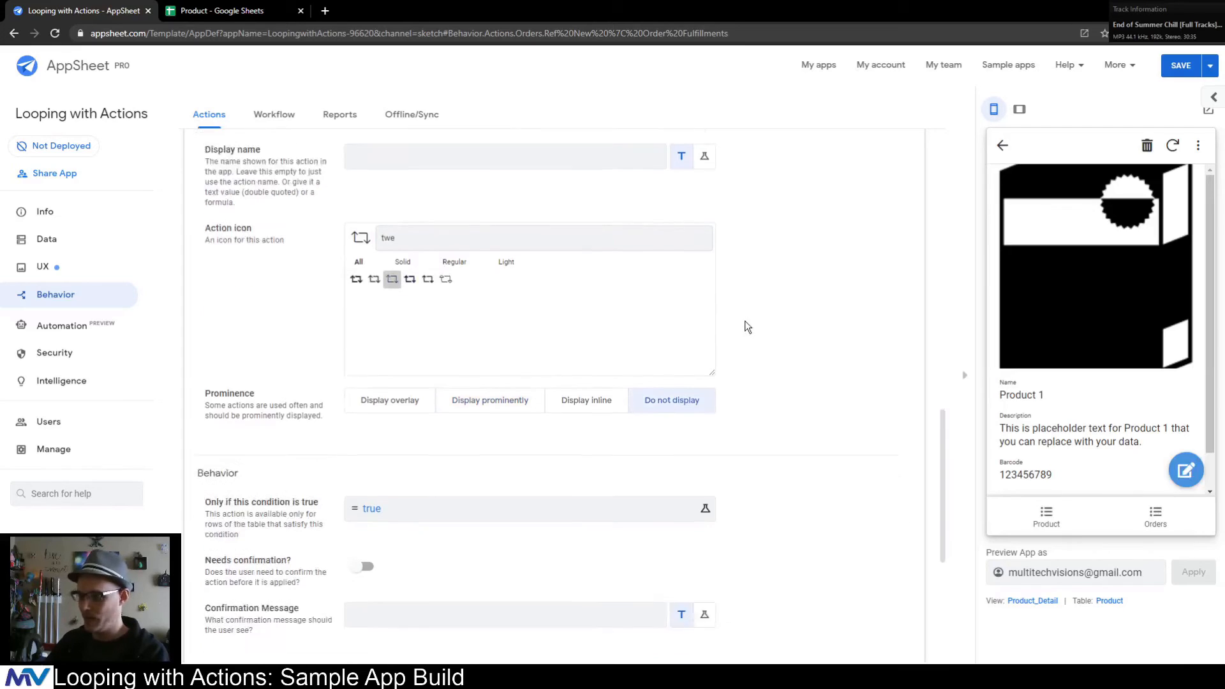
scroll(748, 326, "down", 2)
scroll(752, 312, "up", 3)
scroll(753, 312, "down", 3)
left_click(377, 383)
left_click(542, 293)
key("ctrl+a")
key("BackSpace")
type("isnotblank(")
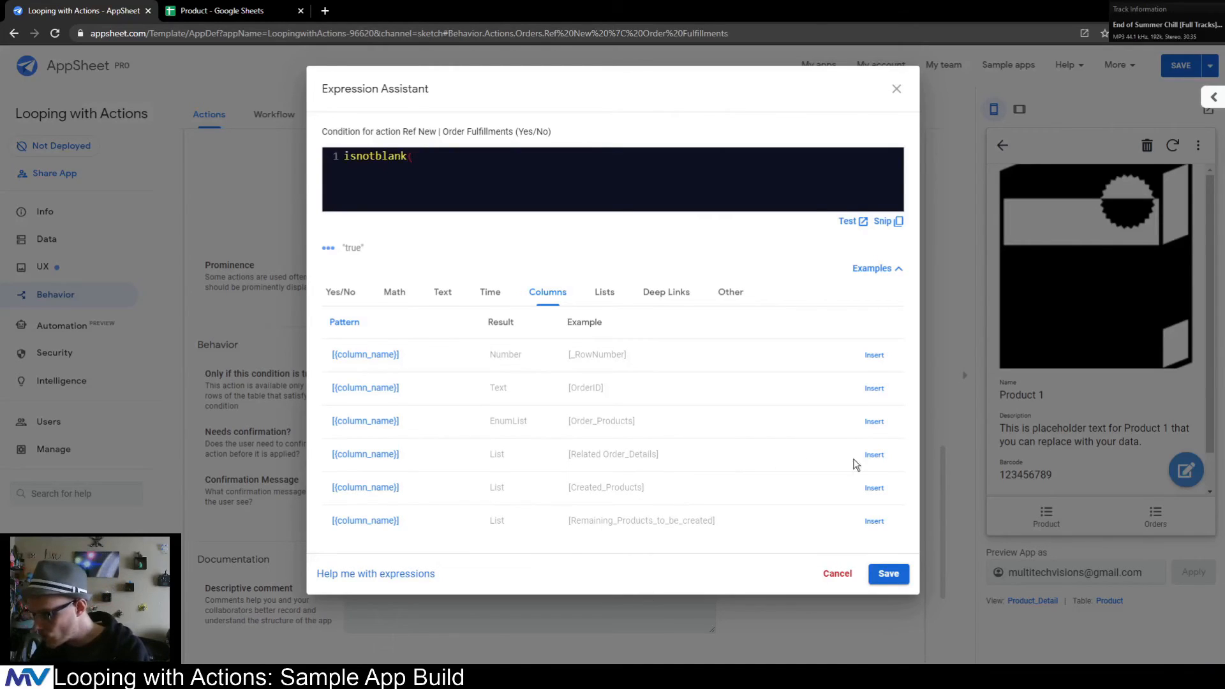
left_click(873, 455)
type(")")
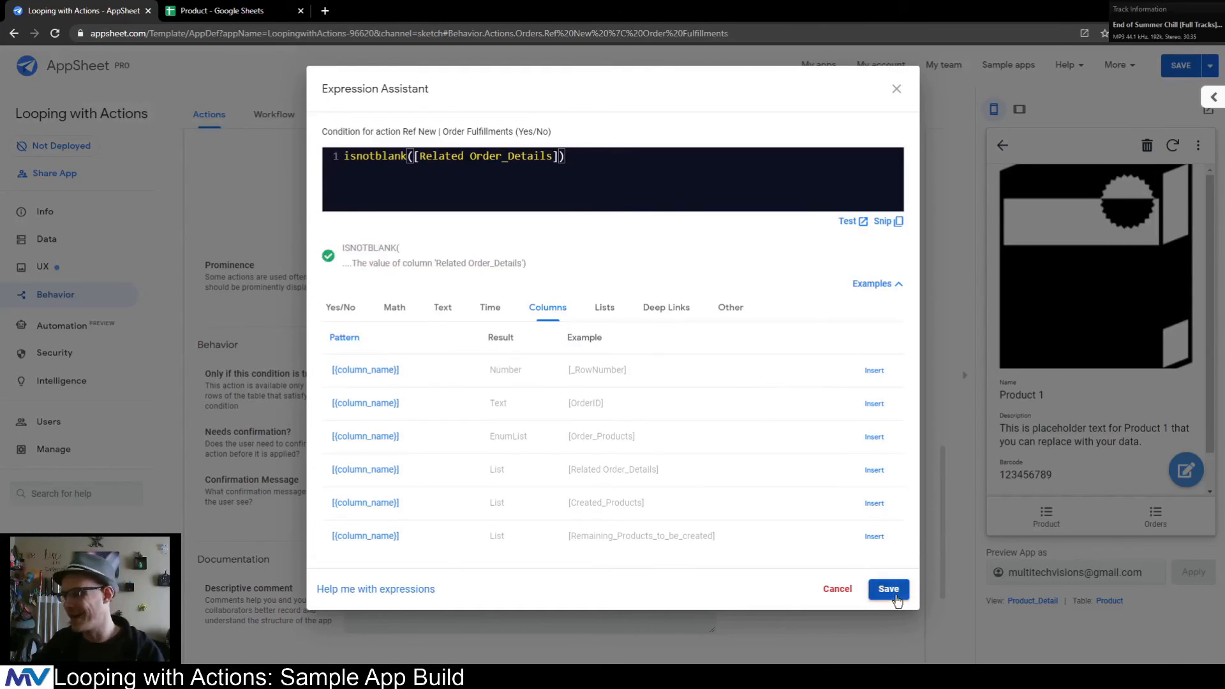
left_click(889, 578)
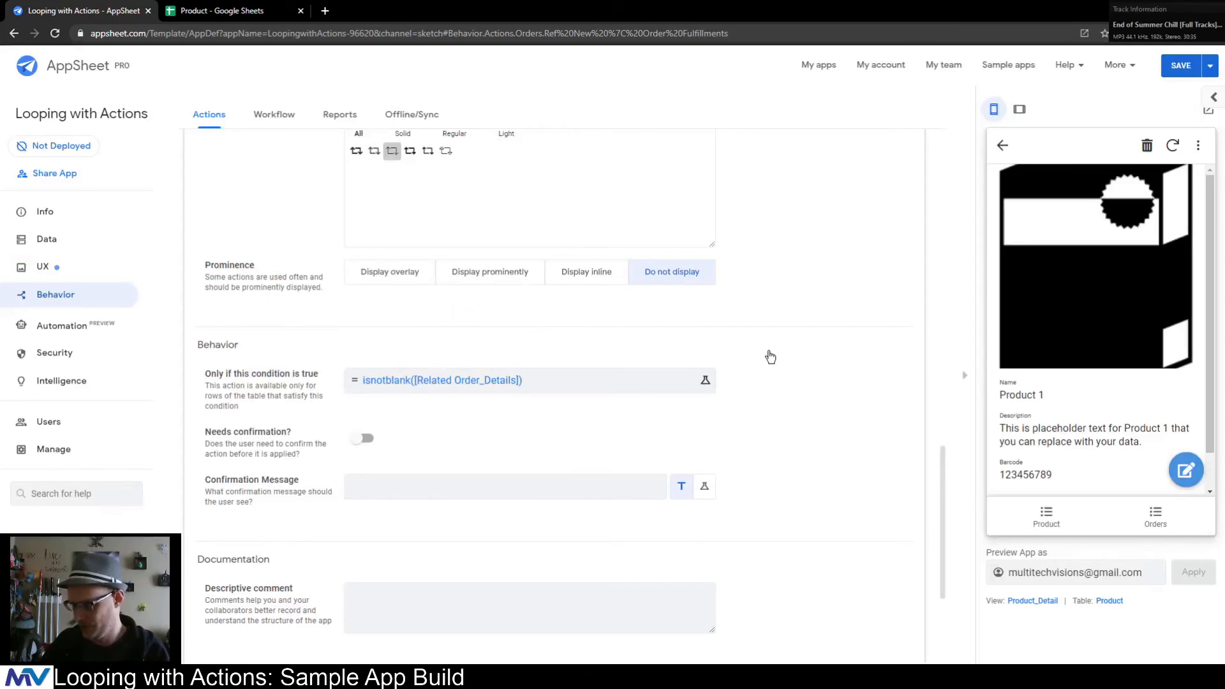
scroll(770, 356, "up", 2)
scroll(770, 356, "up", 8)
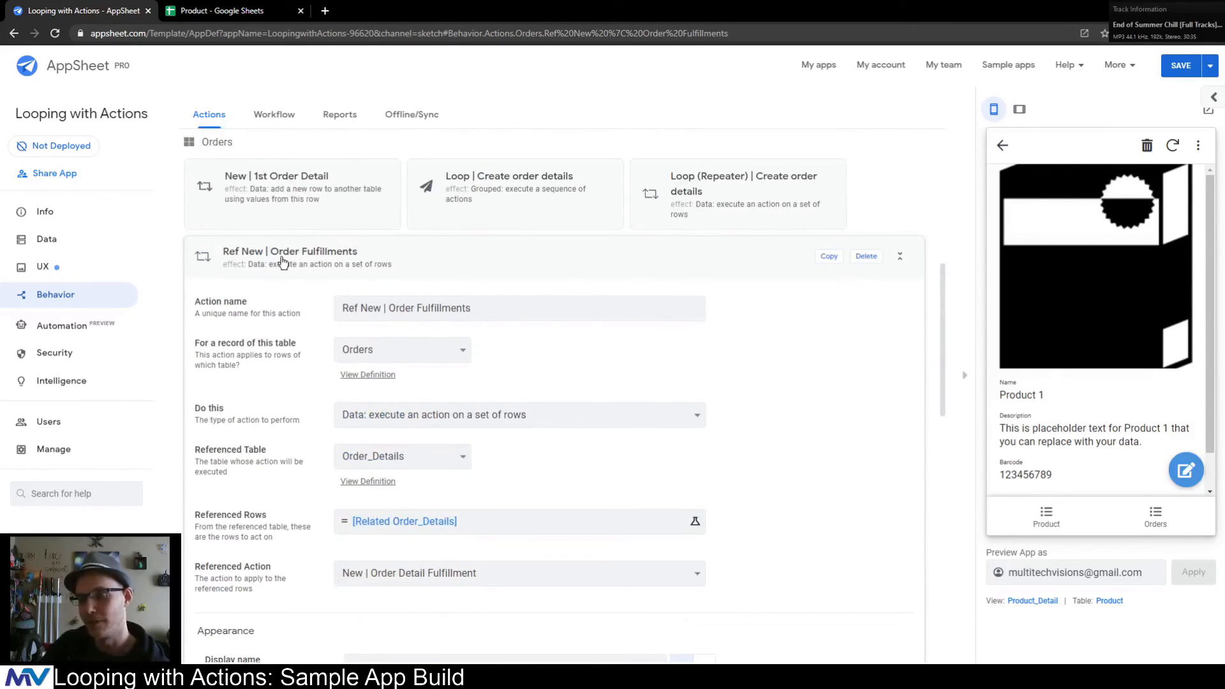
left_click(283, 262)
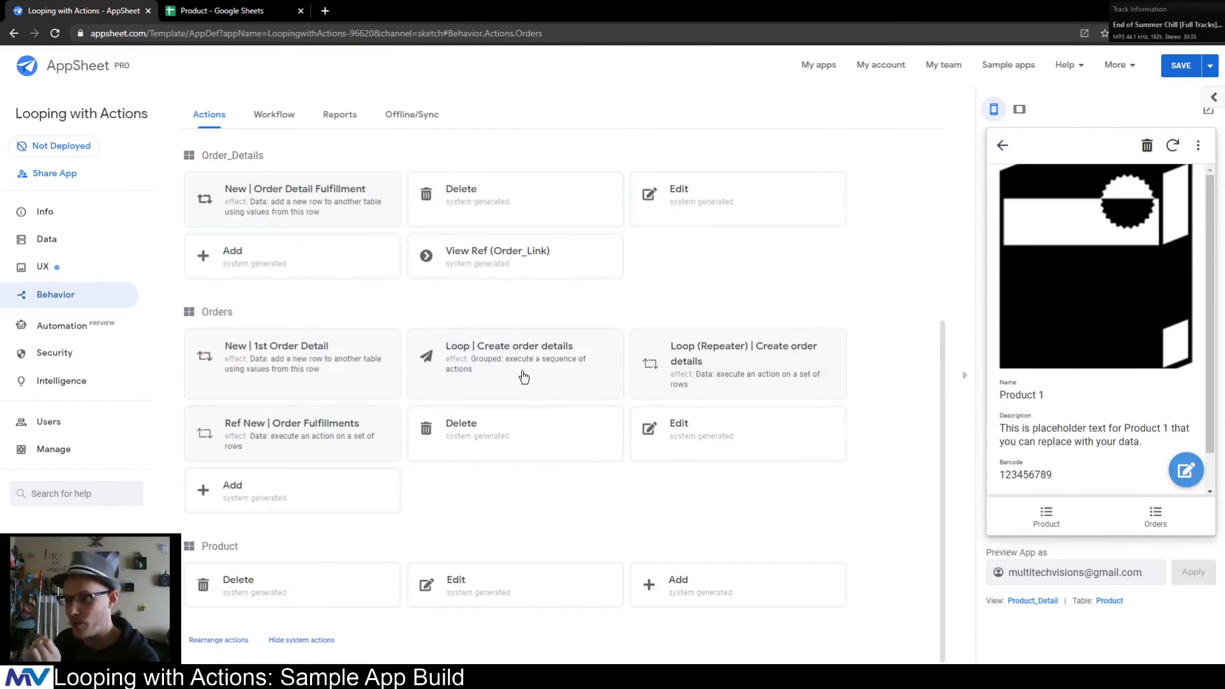
- Add Ref New | Order Fulfillments as the third action in the Loop | Create order details sequence and save the app
left_click(501, 369)
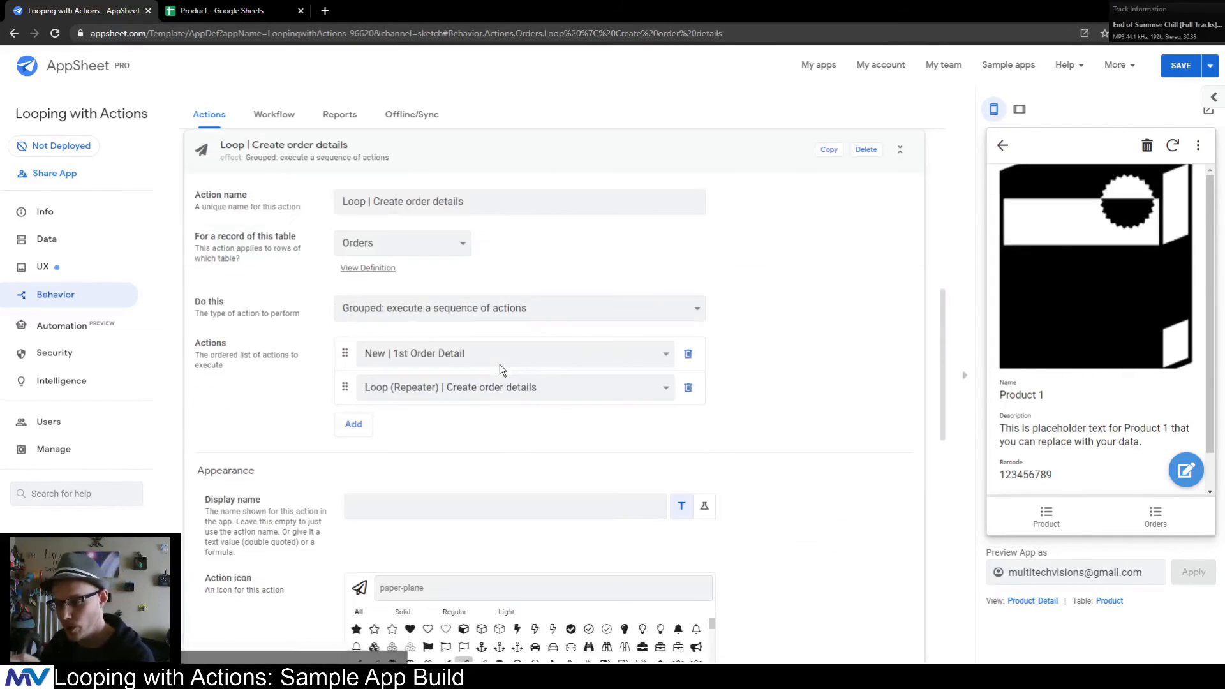
left_click(352, 424)
left_click(407, 425)
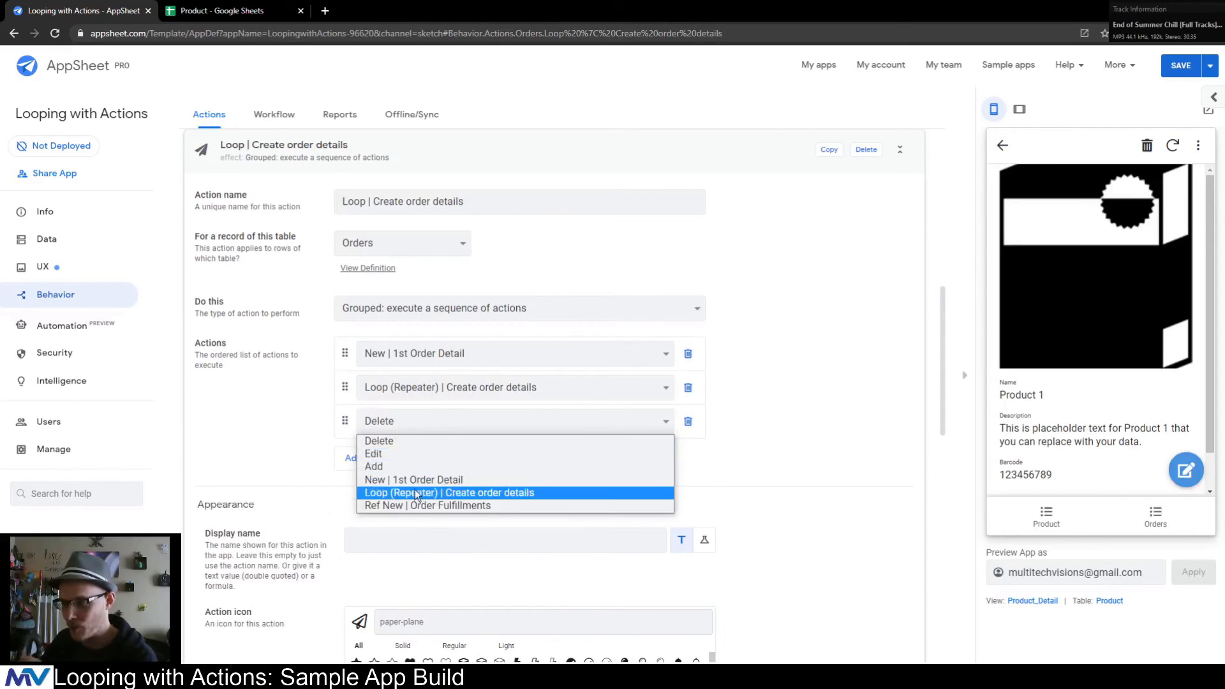
left_click(412, 505)
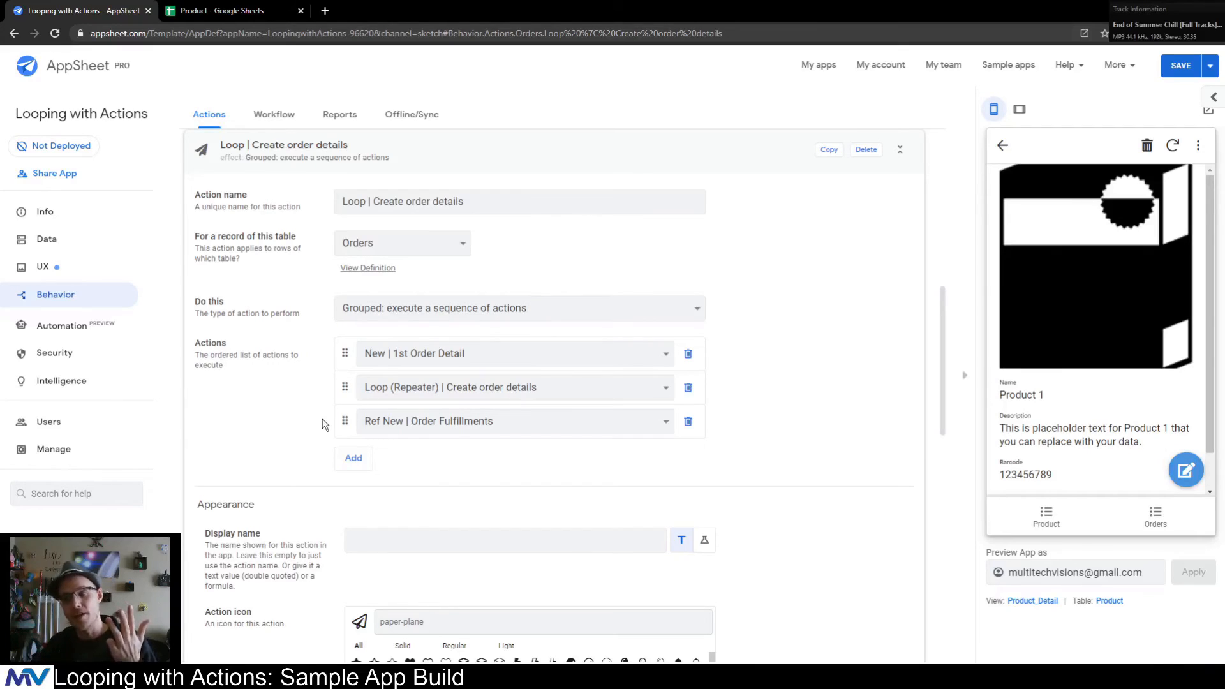
key("Tab")
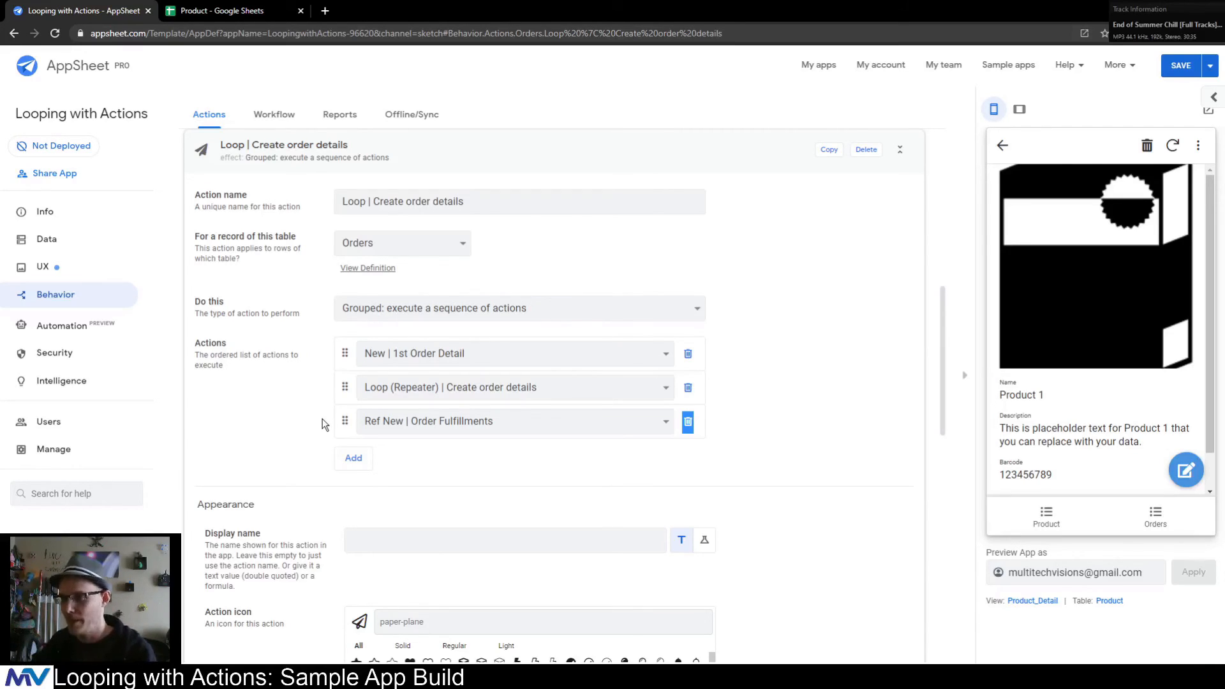
scroll(316, 401, "down", 2)
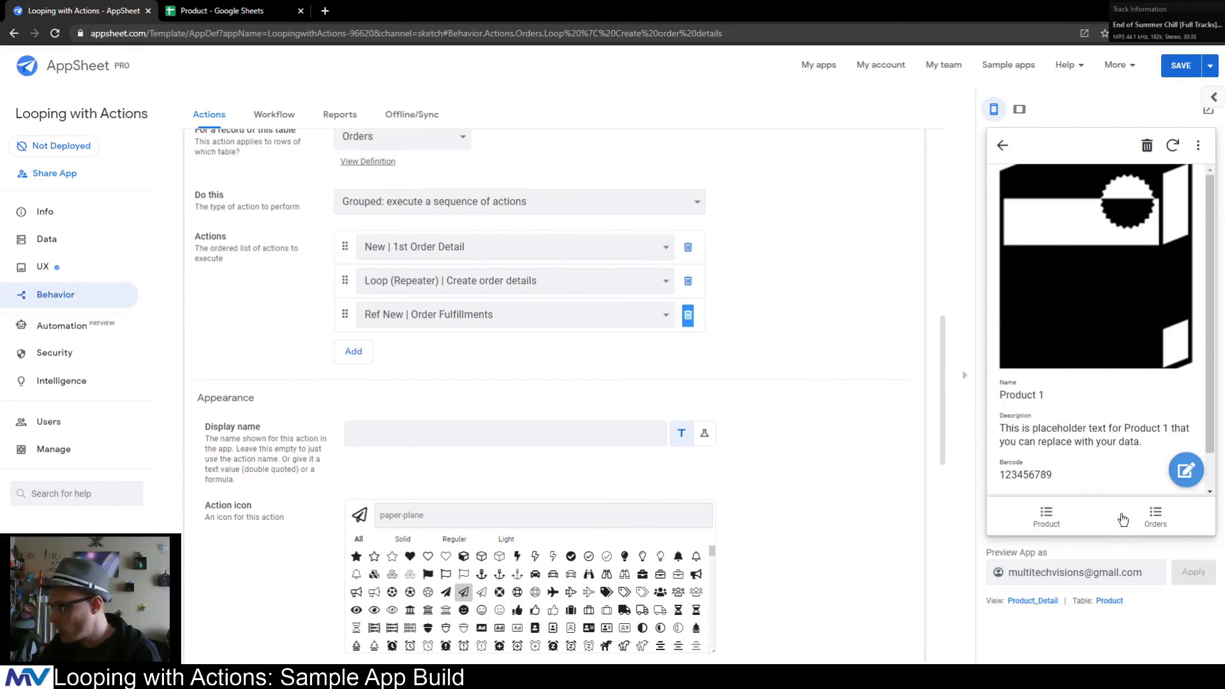
left_click(1172, 69)
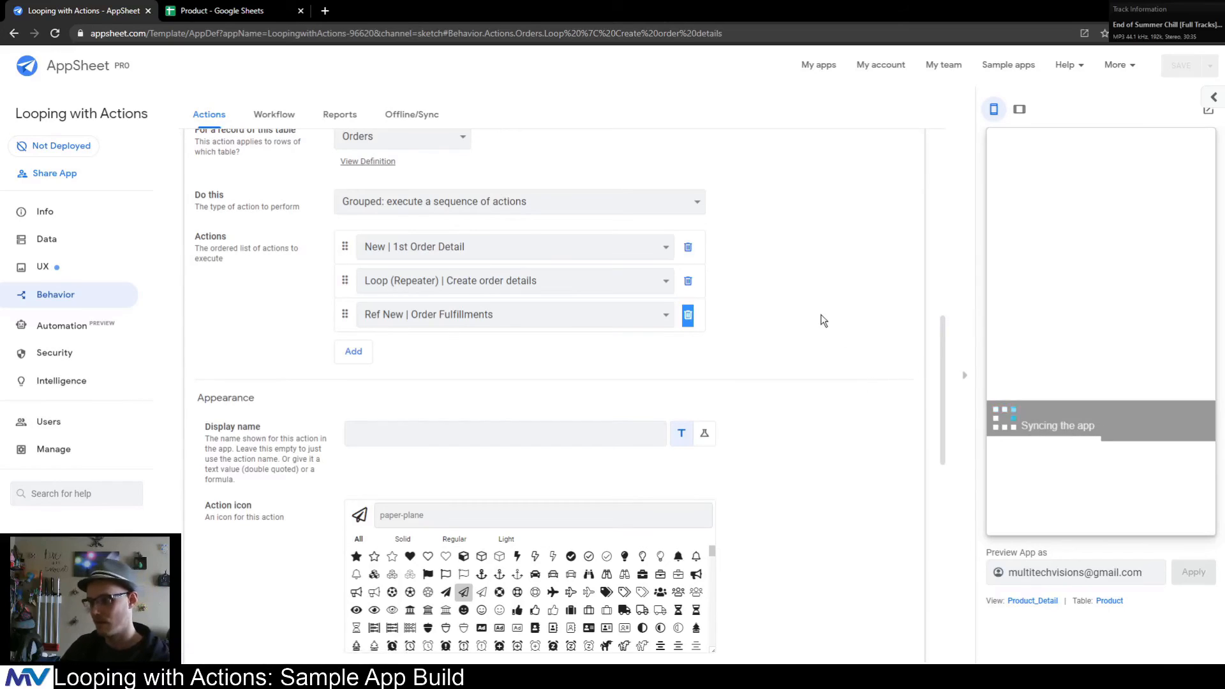
- Browse the existing orders in the app preview and examine the related fulfillments of the Product 1 order's detail record
left_click(1156, 517)
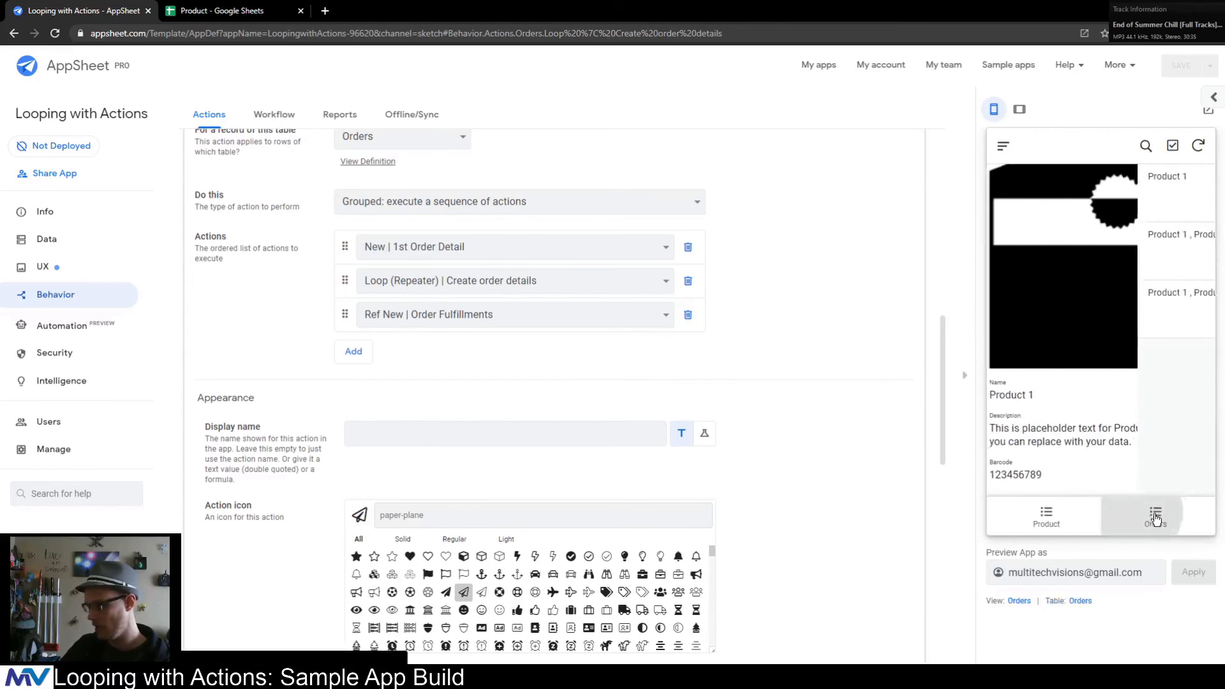
left_click(1095, 305)
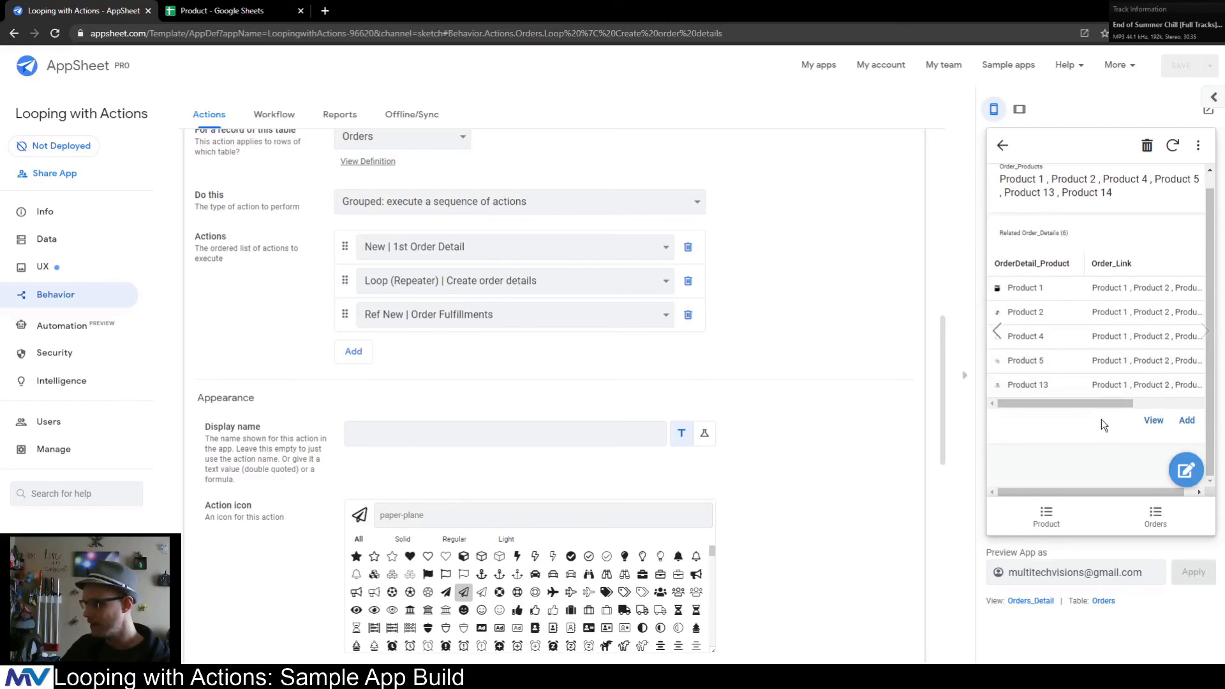
left_click(1156, 514)
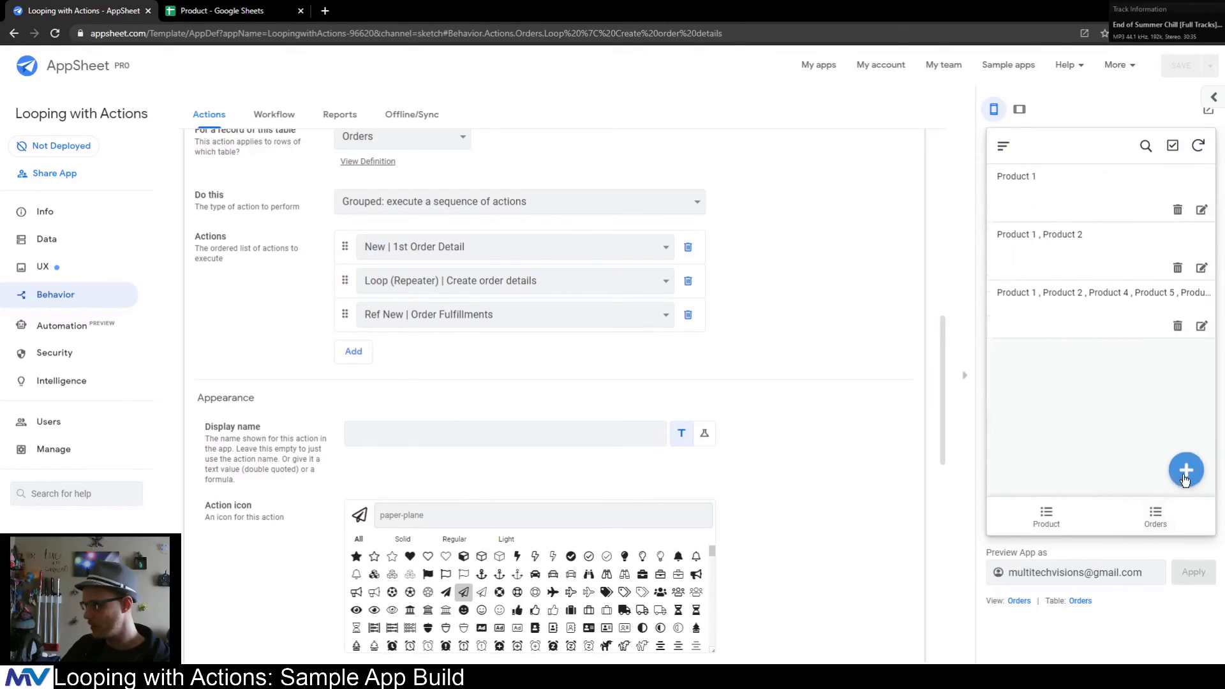
left_click(1181, 474)
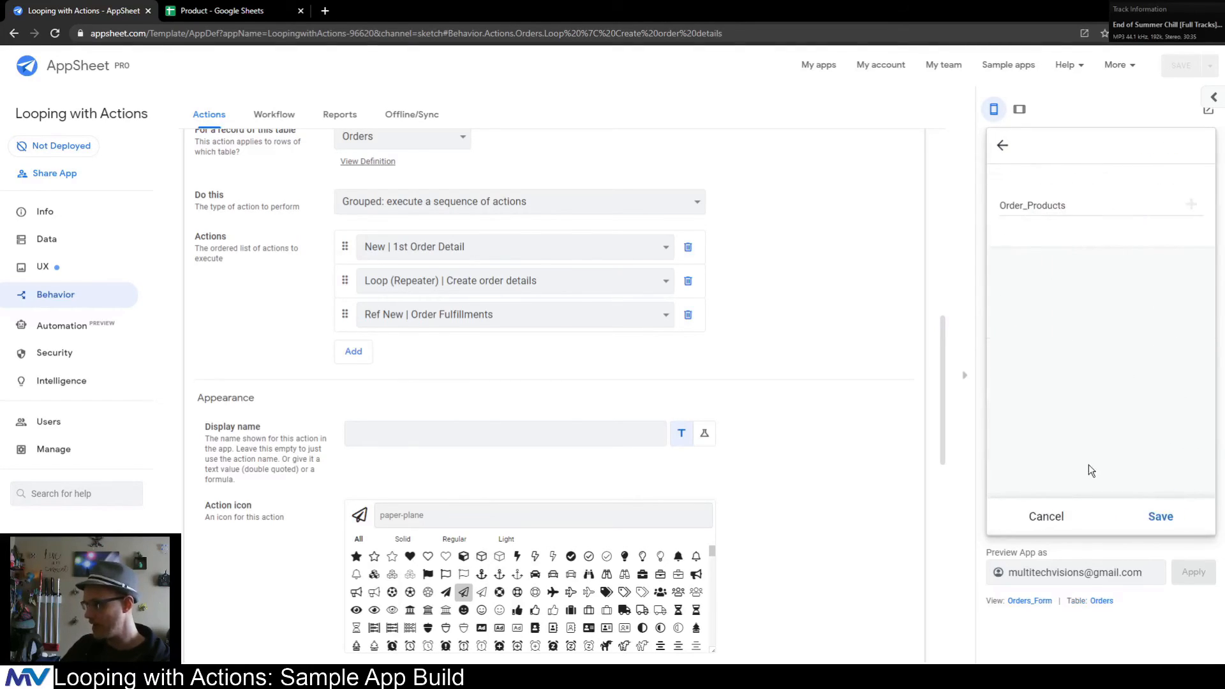
left_click(1059, 516)
left_click(1106, 187)
left_click(1080, 295)
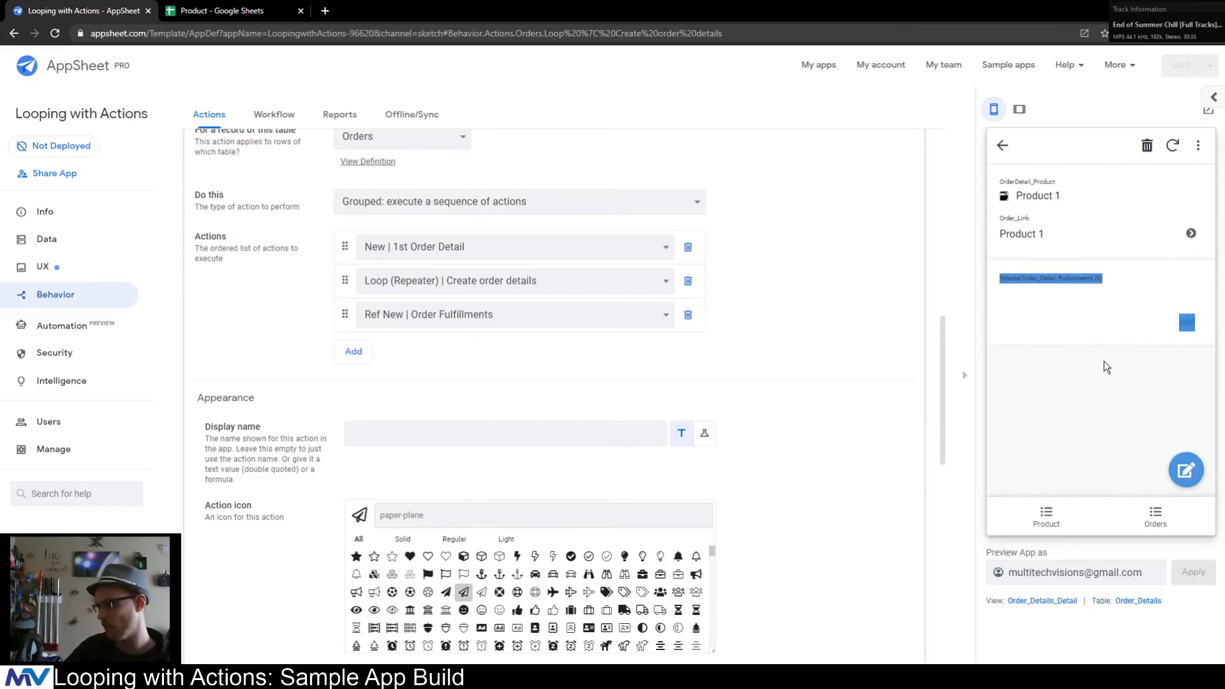
- Return to the orders list in the app preview and save a new order containing only Product 1
left_click(1001, 146)
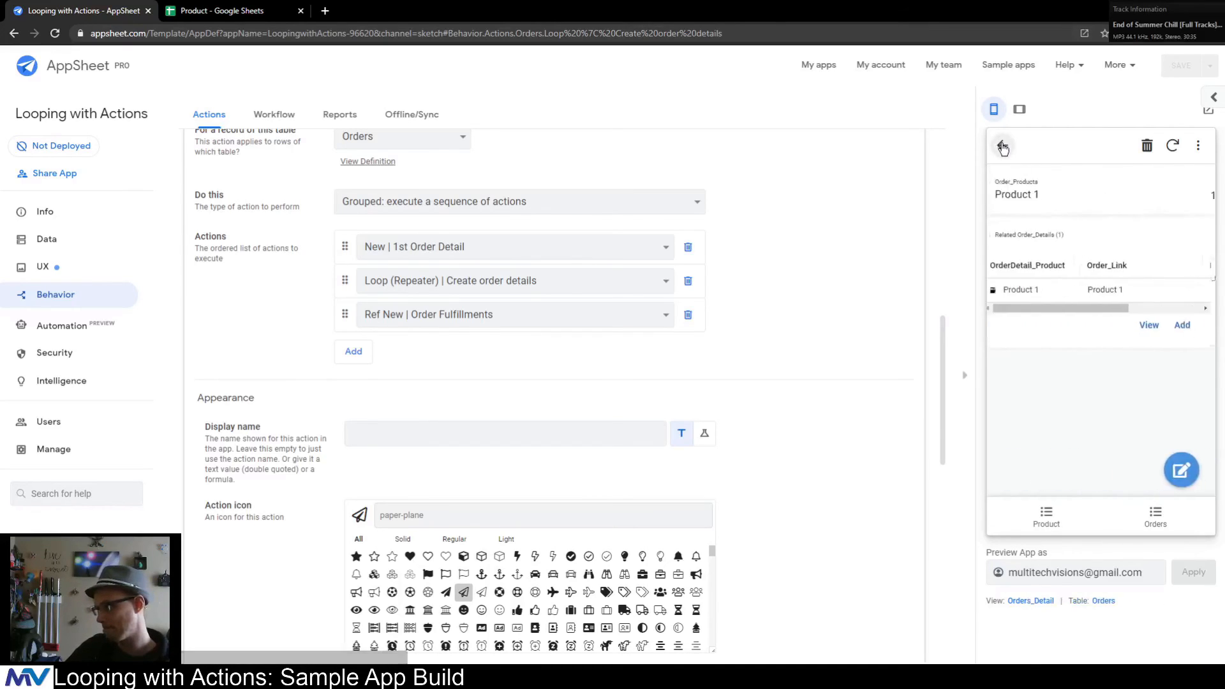
left_click(1000, 146)
left_click(1186, 469)
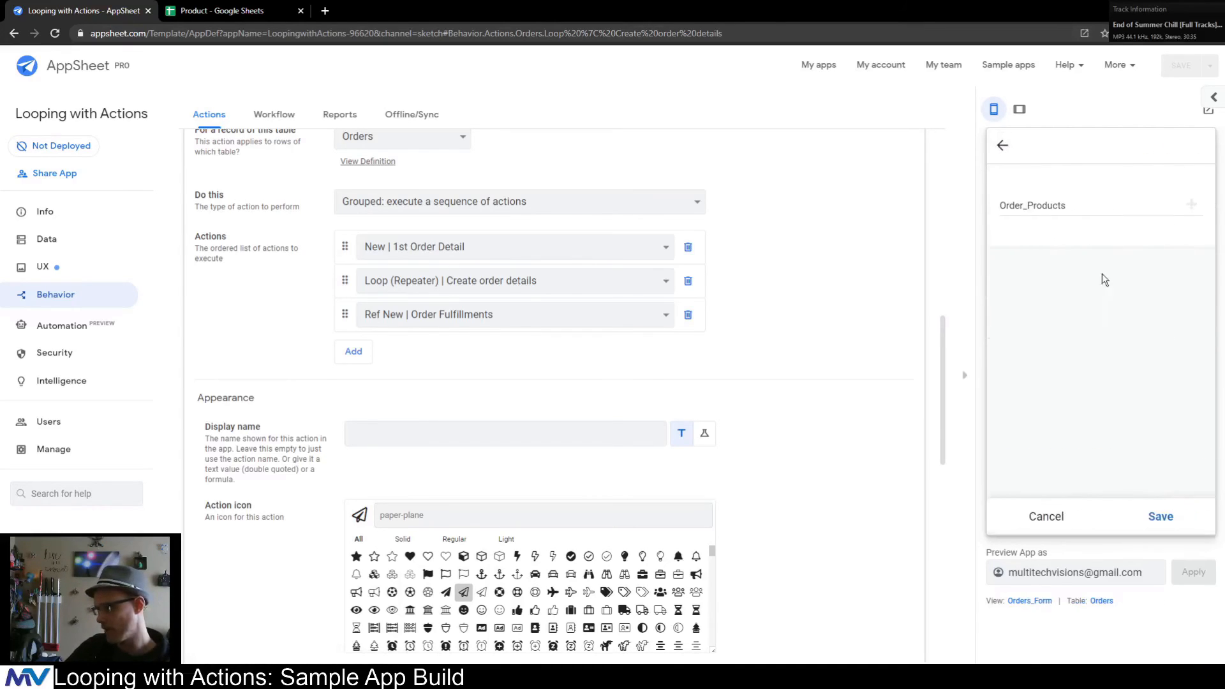
left_click(1061, 205)
left_click(1067, 223)
left_click(1177, 502)
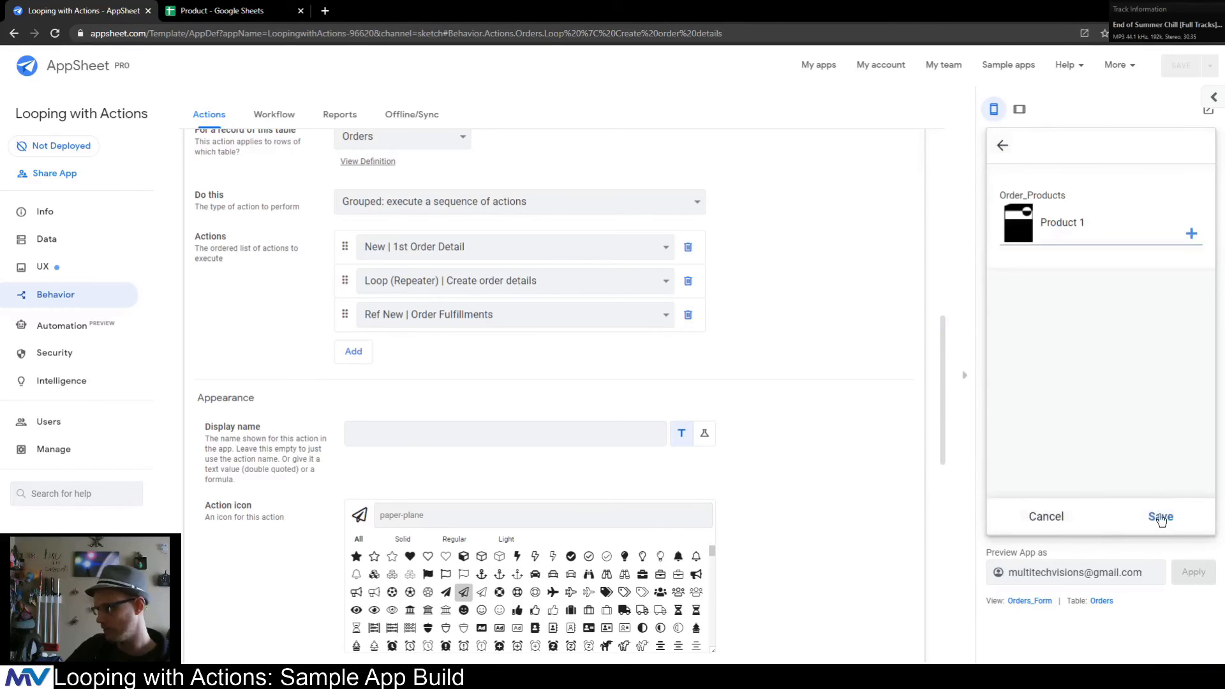
left_click(1159, 514)
- Open the new single-product order's Product 1 detail record and examine its related fulfillments
left_click(1081, 382)
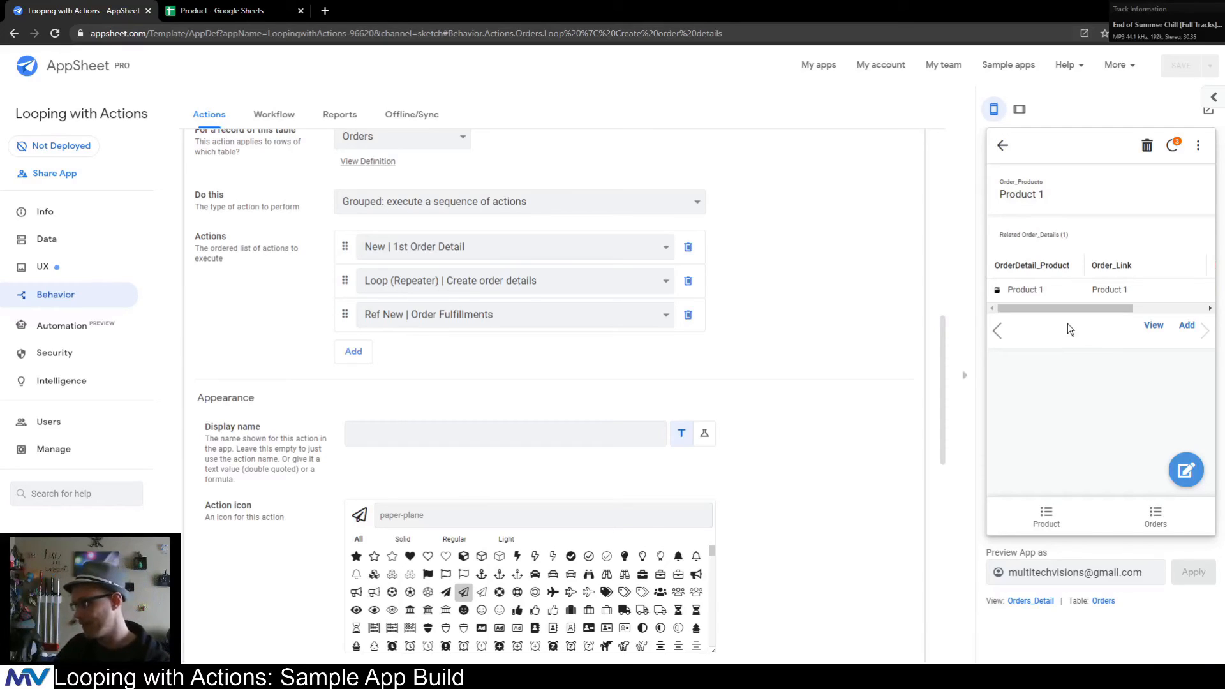
left_click(1060, 290)
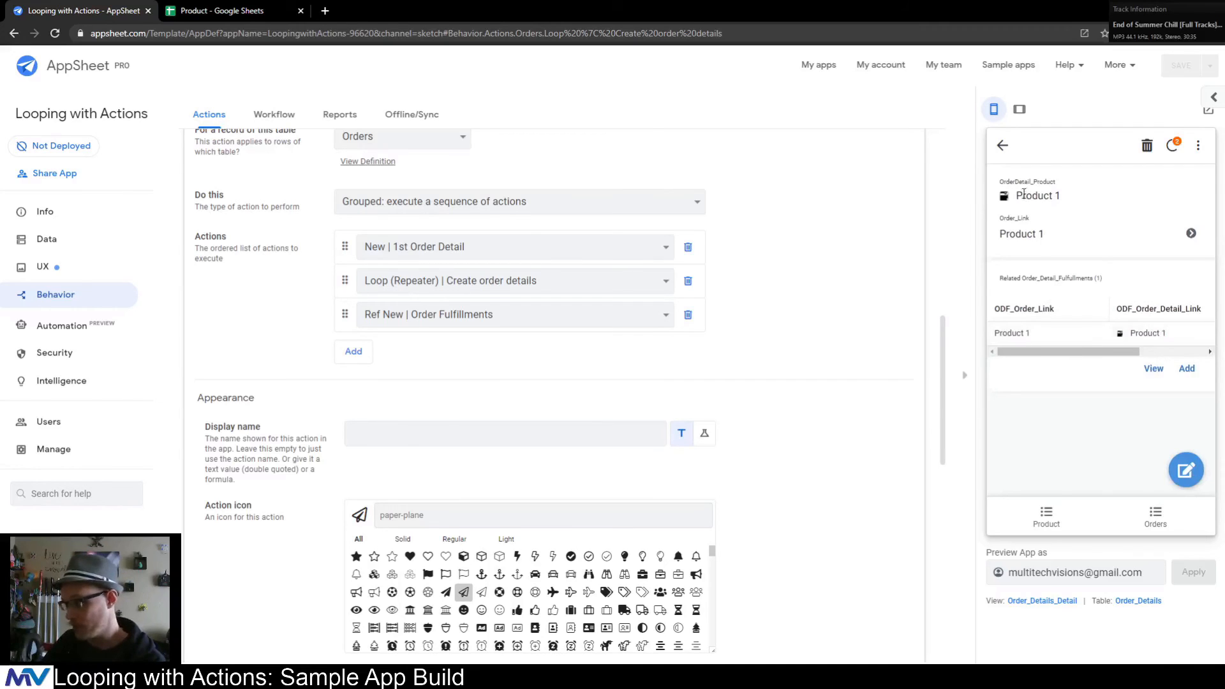
left_click(1002, 146)
- Add another order in the app preview with all products selected in Order_Products and save it
left_click(1184, 466)
left_click(1064, 206)
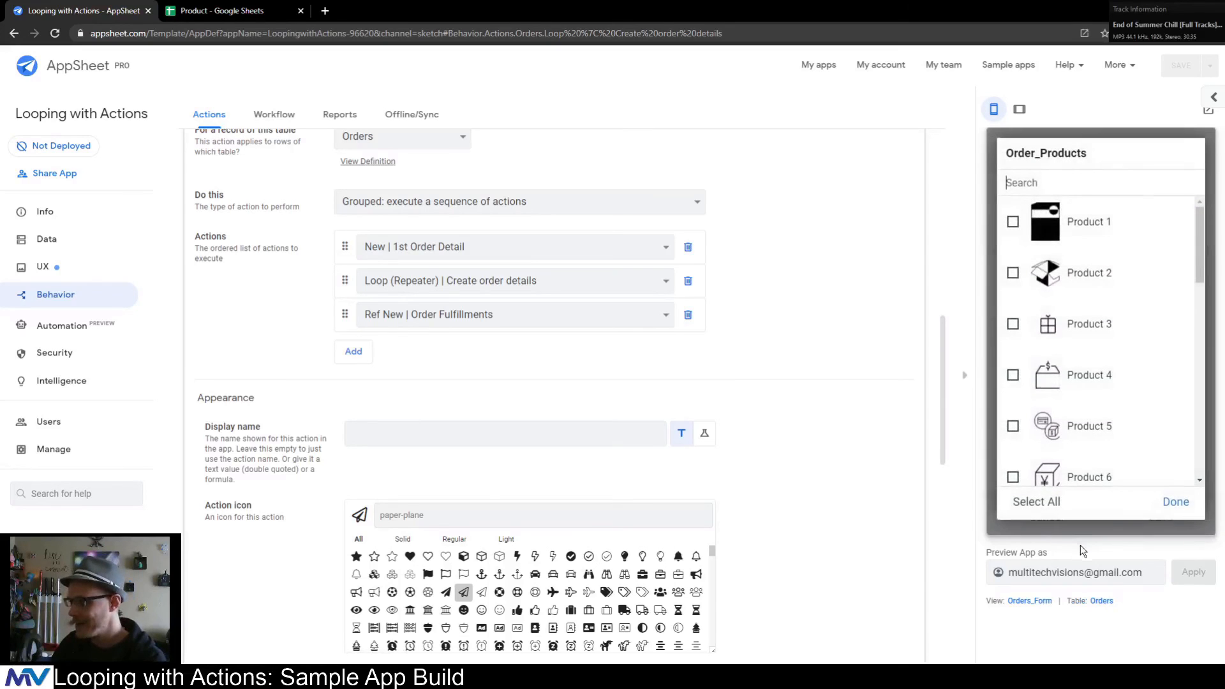
left_click(1046, 508)
left_click(1176, 502)
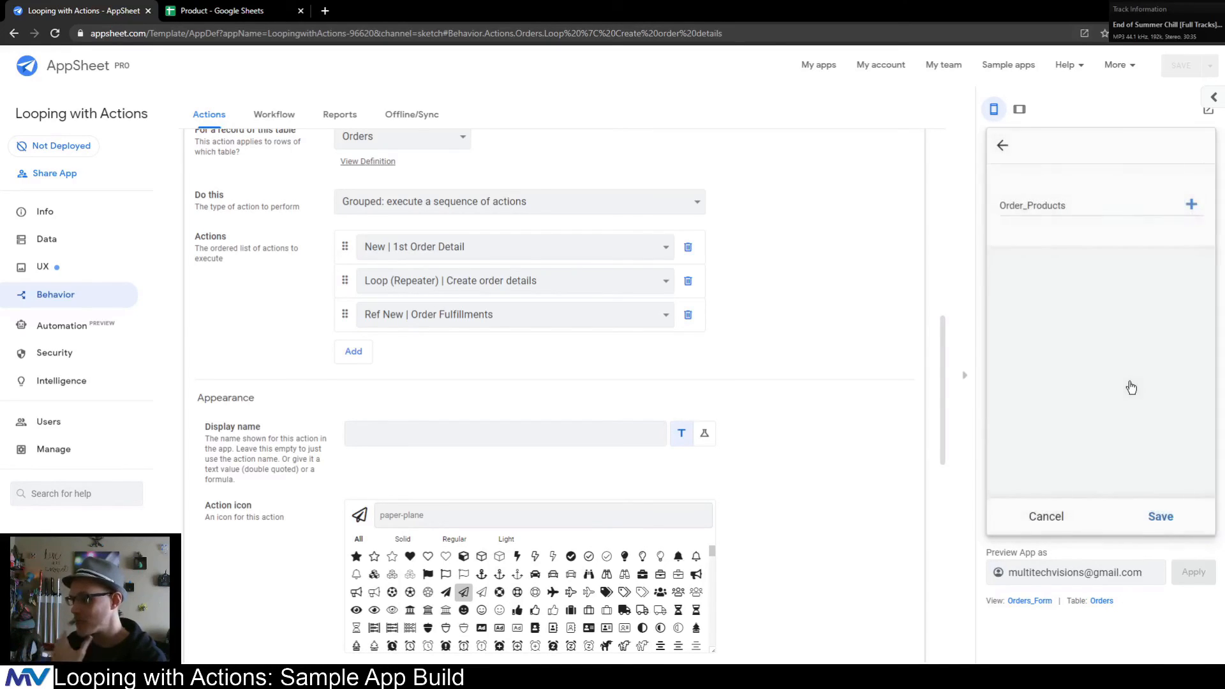
scroll(1128, 366, "down", 3)
left_click(1152, 516)
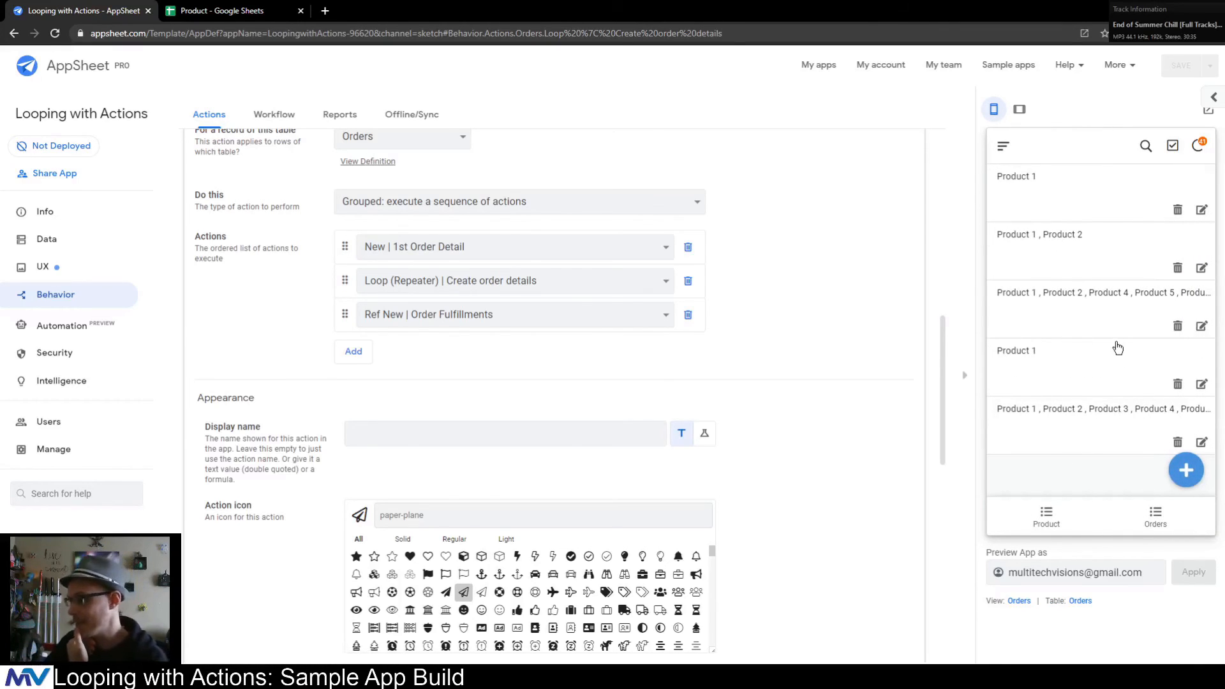
- Open the all-products order and examine the related fulfillments of its Product 3 detail record
left_click(1068, 427)
scroll(1123, 383, "down", 2)
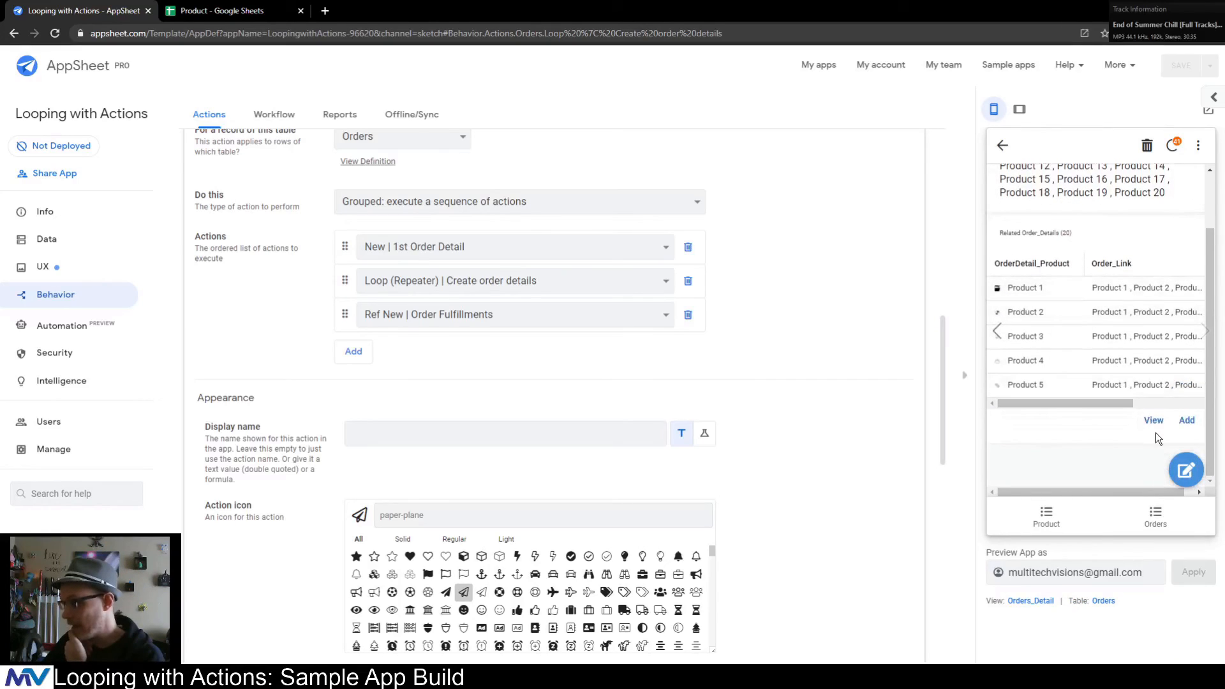
left_click(1044, 336)
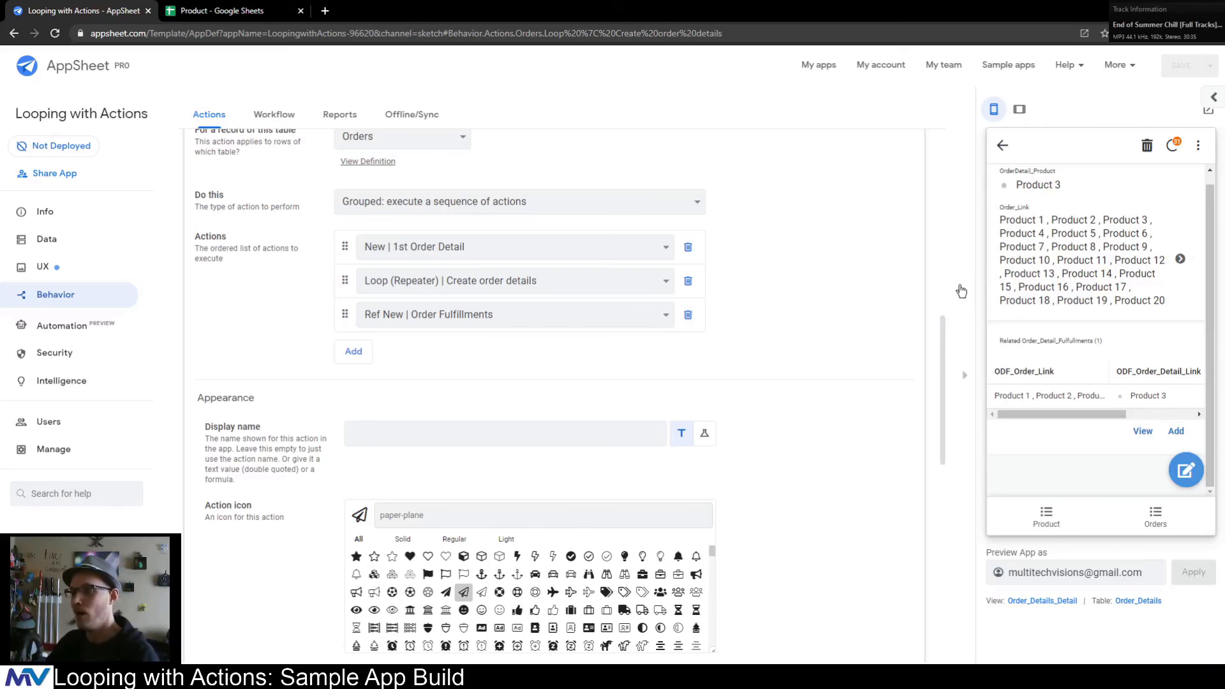
- Collapse the Loop | Create order details action and return to the start of the actions list
scroll(775, 325, "up", 3)
left_click(450, 257)
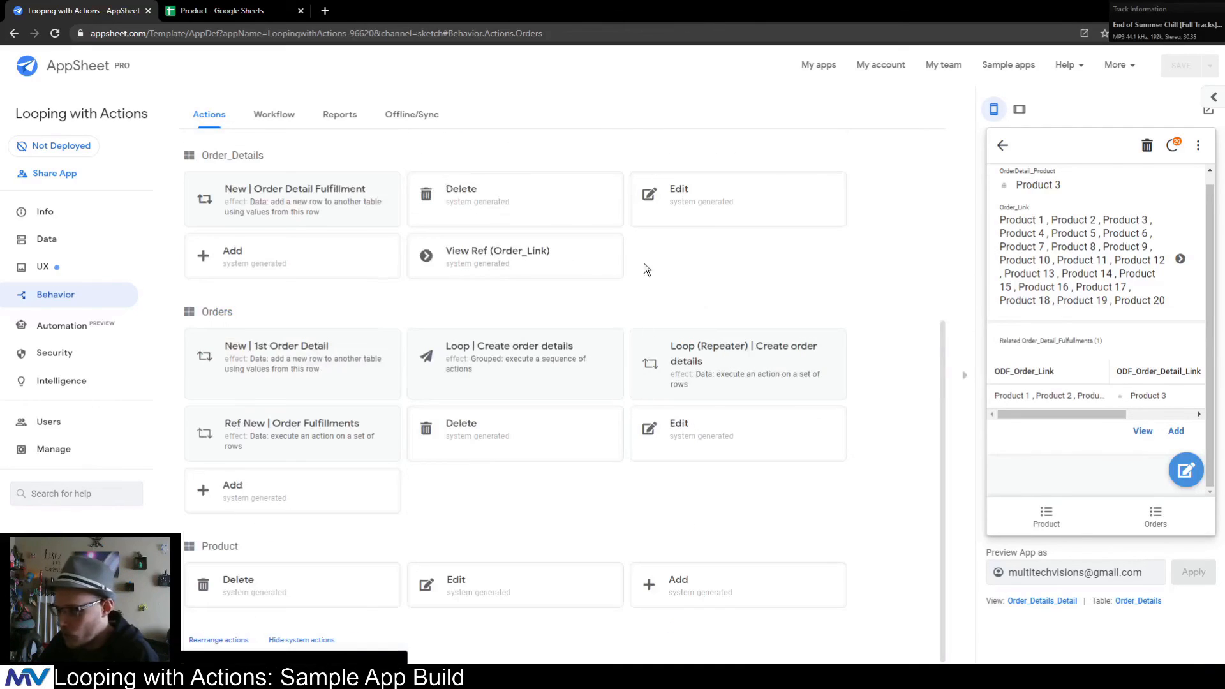
scroll(929, 149, "up", 5)
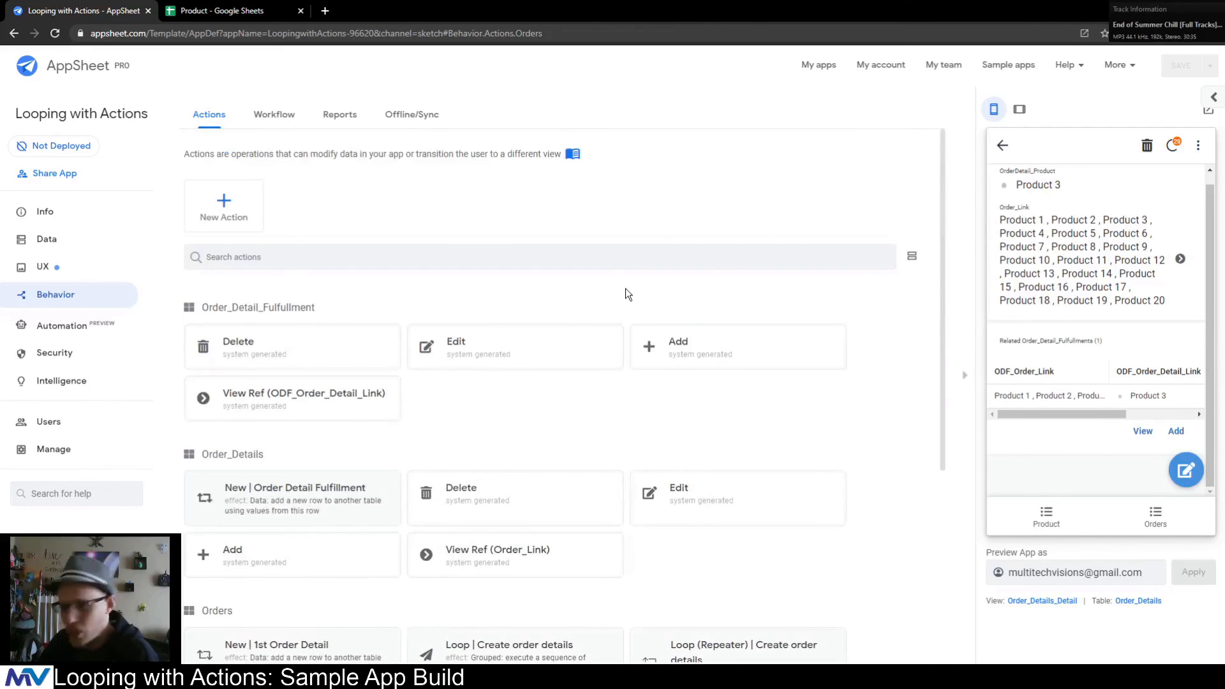